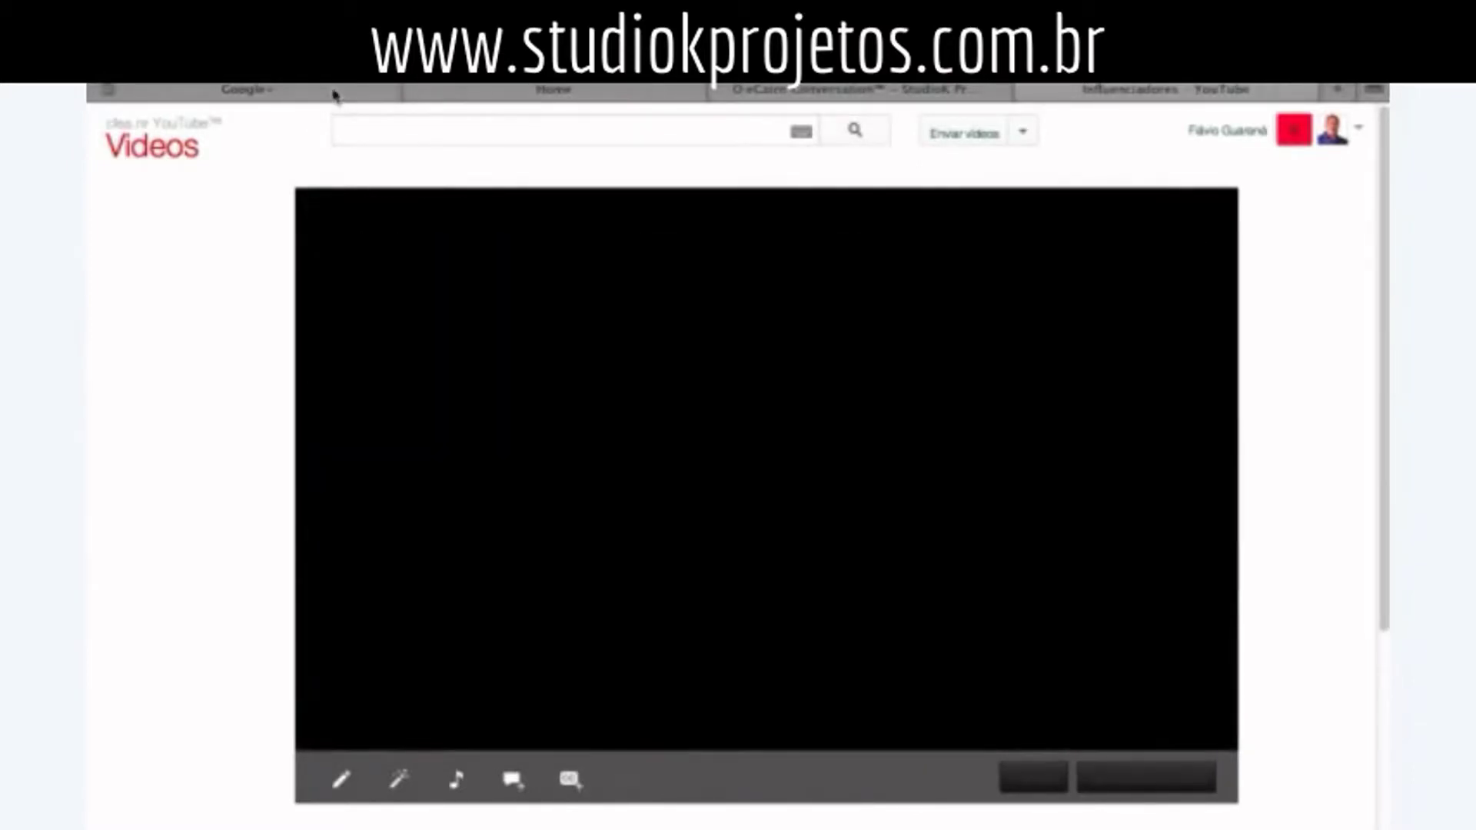
- Check the open Google+ and YouTube pages and switch to the eCairn Conversation home page
{"action": "left_click", "coordinate": [333, 94]}
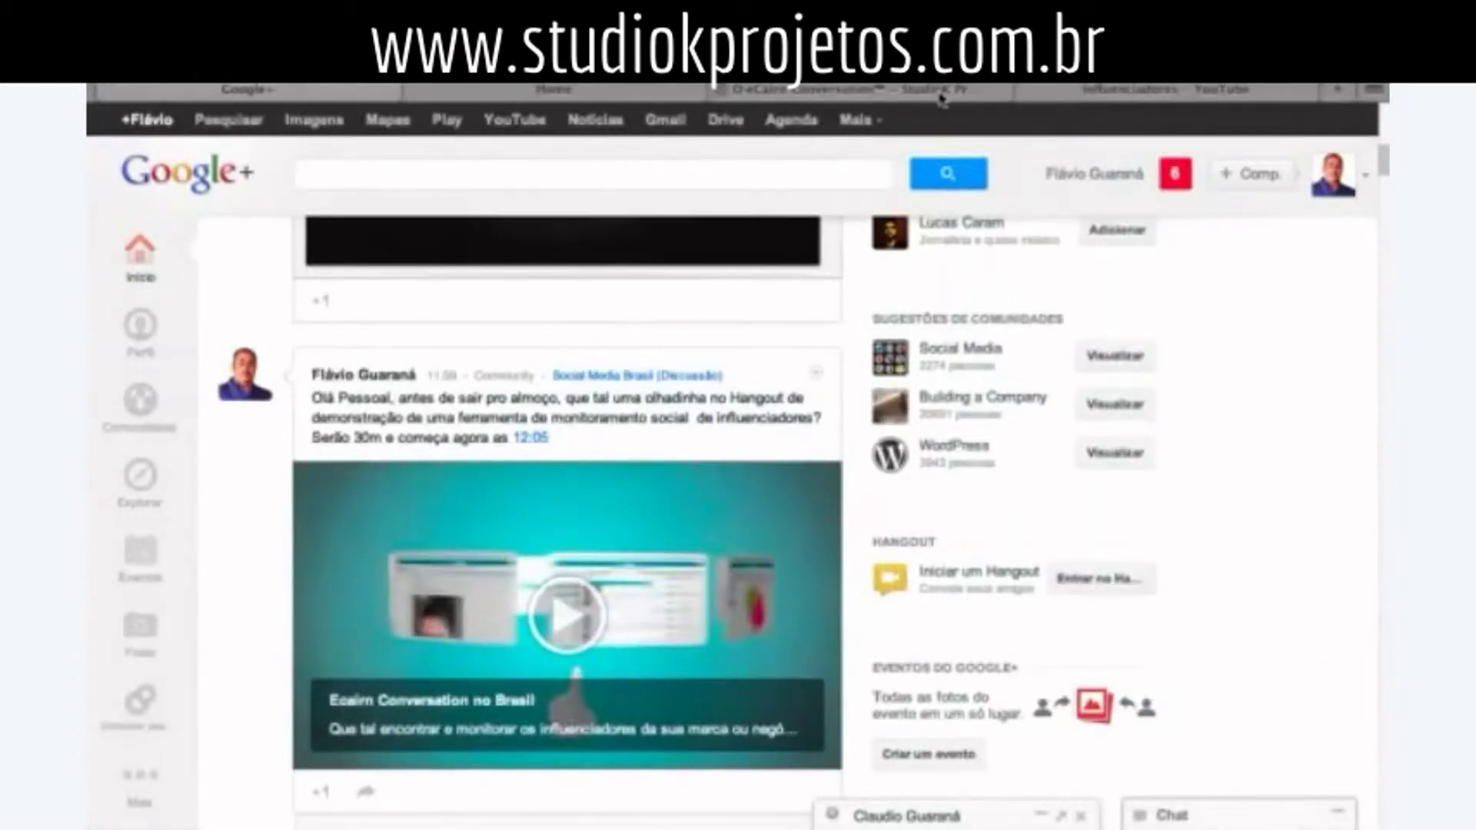
{"action": "left_click", "coordinate": [1130, 94]}
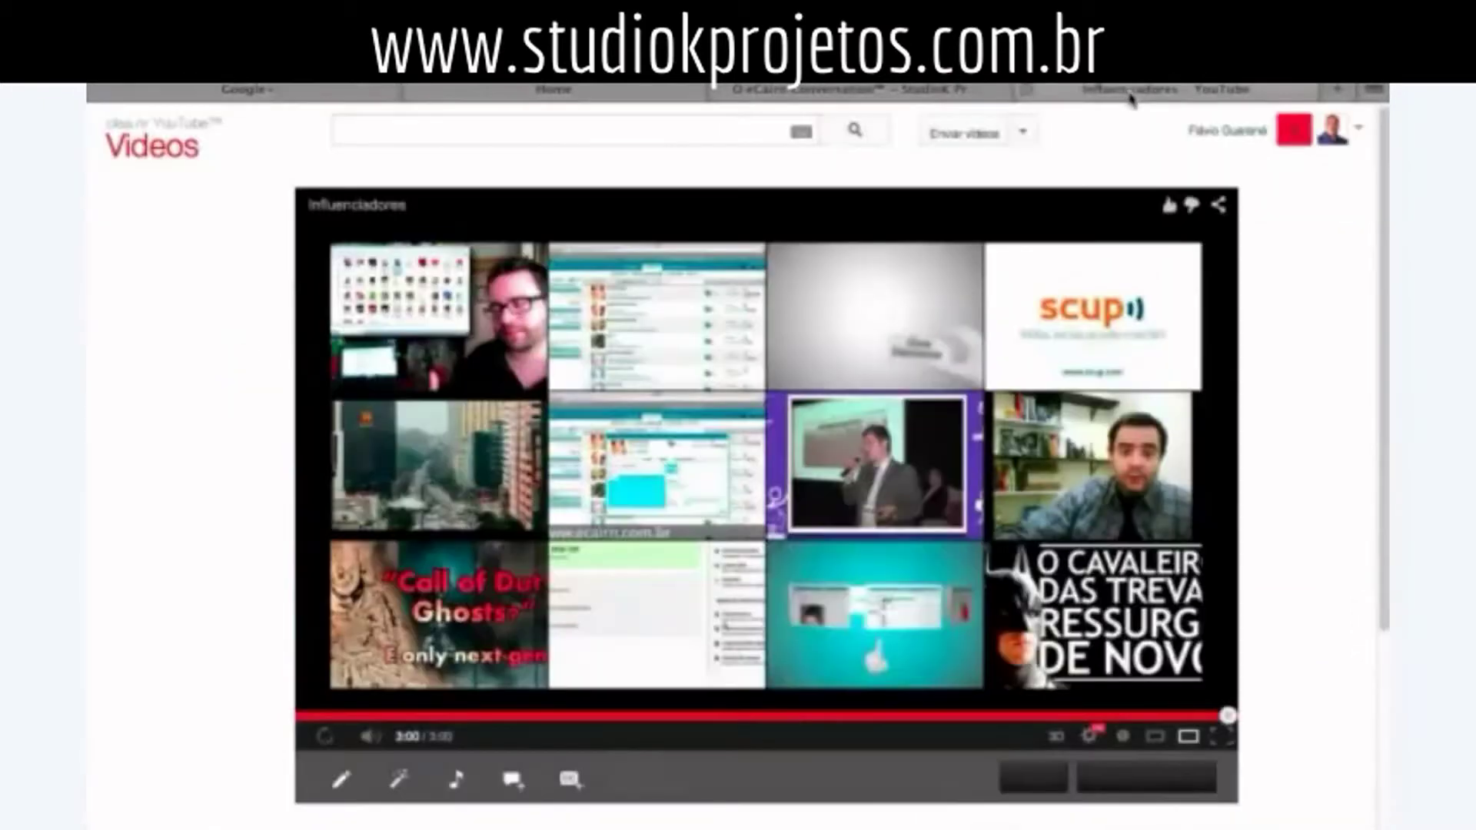
{"action": "left_click", "coordinate": [588, 98]}
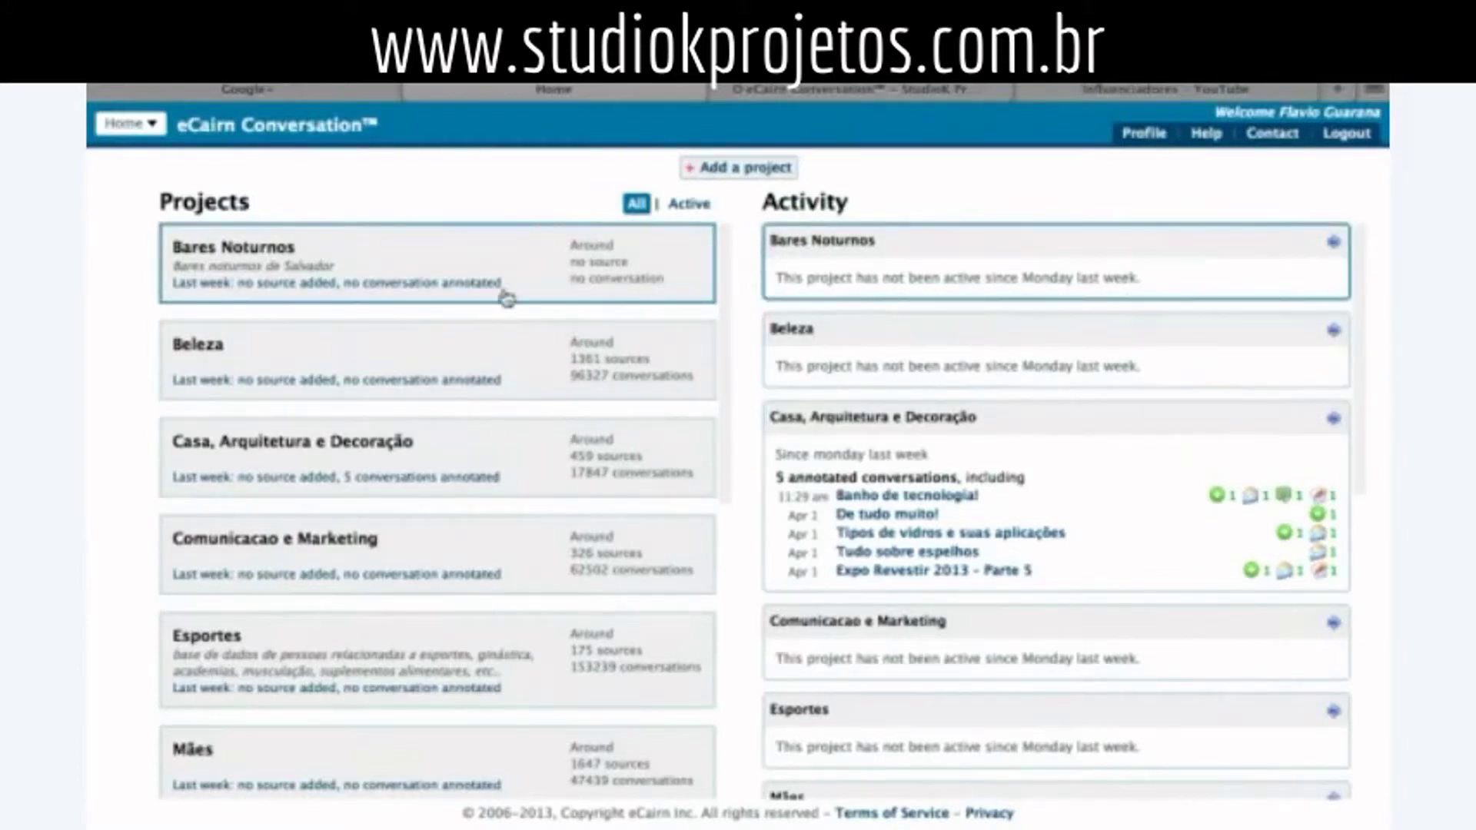
- Examine the project list and the recent activity, especially the annotated conversations of the Casa, Arquitetura e Decoração project
{"action": "left_click_drag", "start_coordinate": [167, 192], "coordinate": [277, 204]}
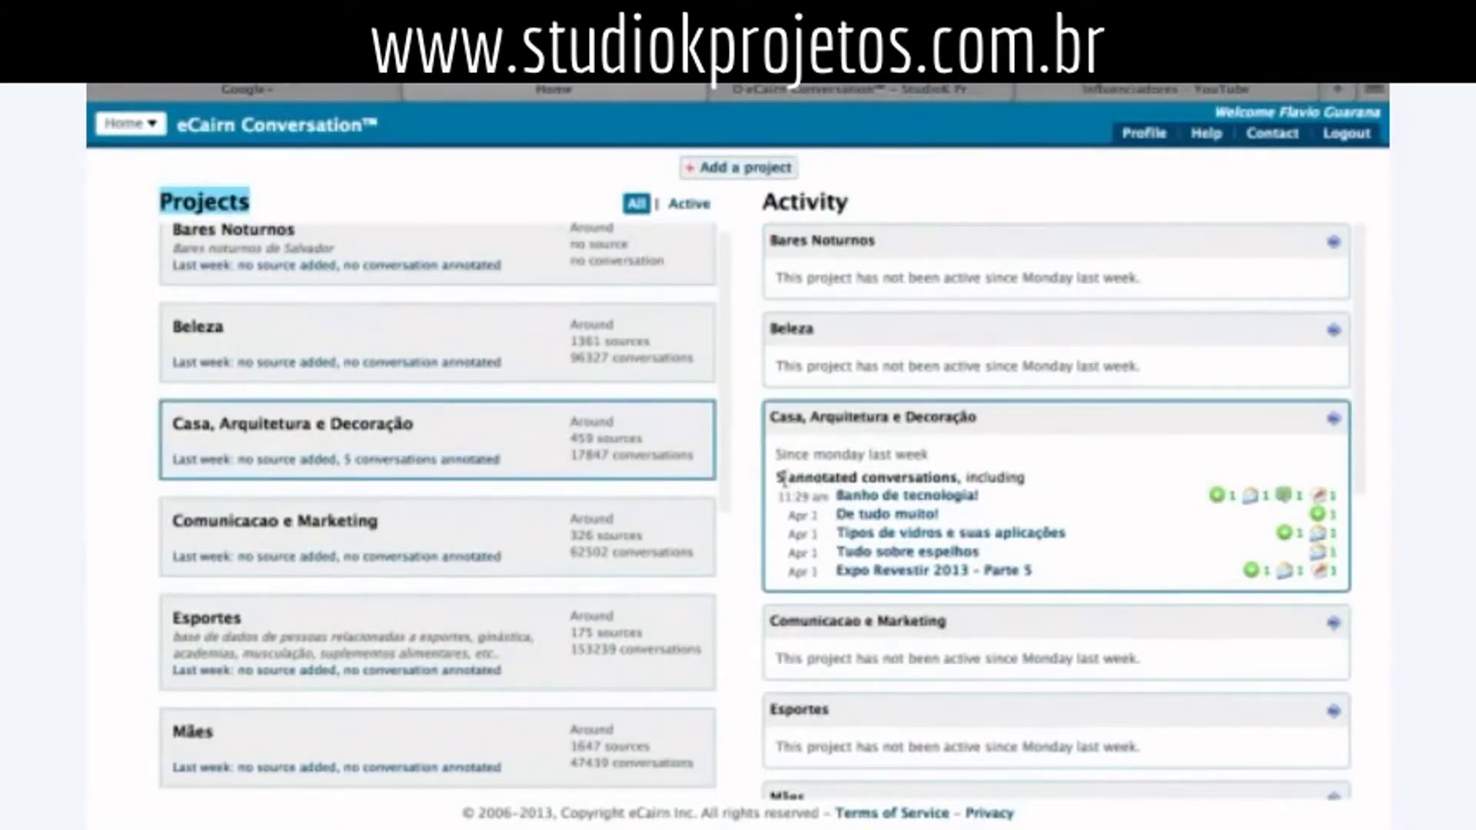
{"action": "left_click_drag", "start_coordinate": [777, 477], "coordinate": [1028, 483]}
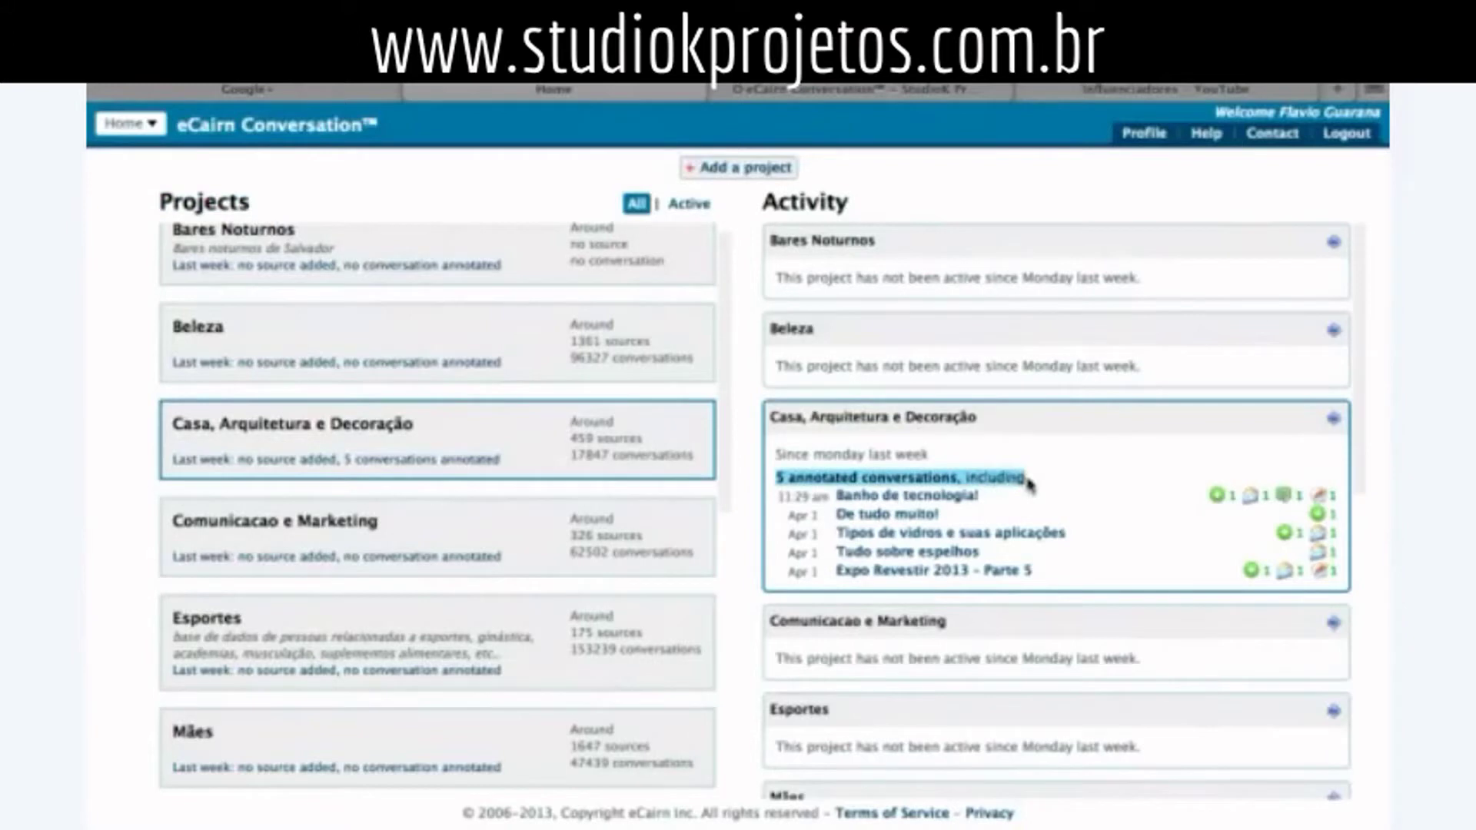
{"action": "mouse_move", "coordinate": [1328, 512]}
{"action": "mouse_move", "coordinate": [1214, 498]}
{"action": "scroll", "coordinate": [1000, 523], "scroll_direction": "down", "scroll_amount": 5}
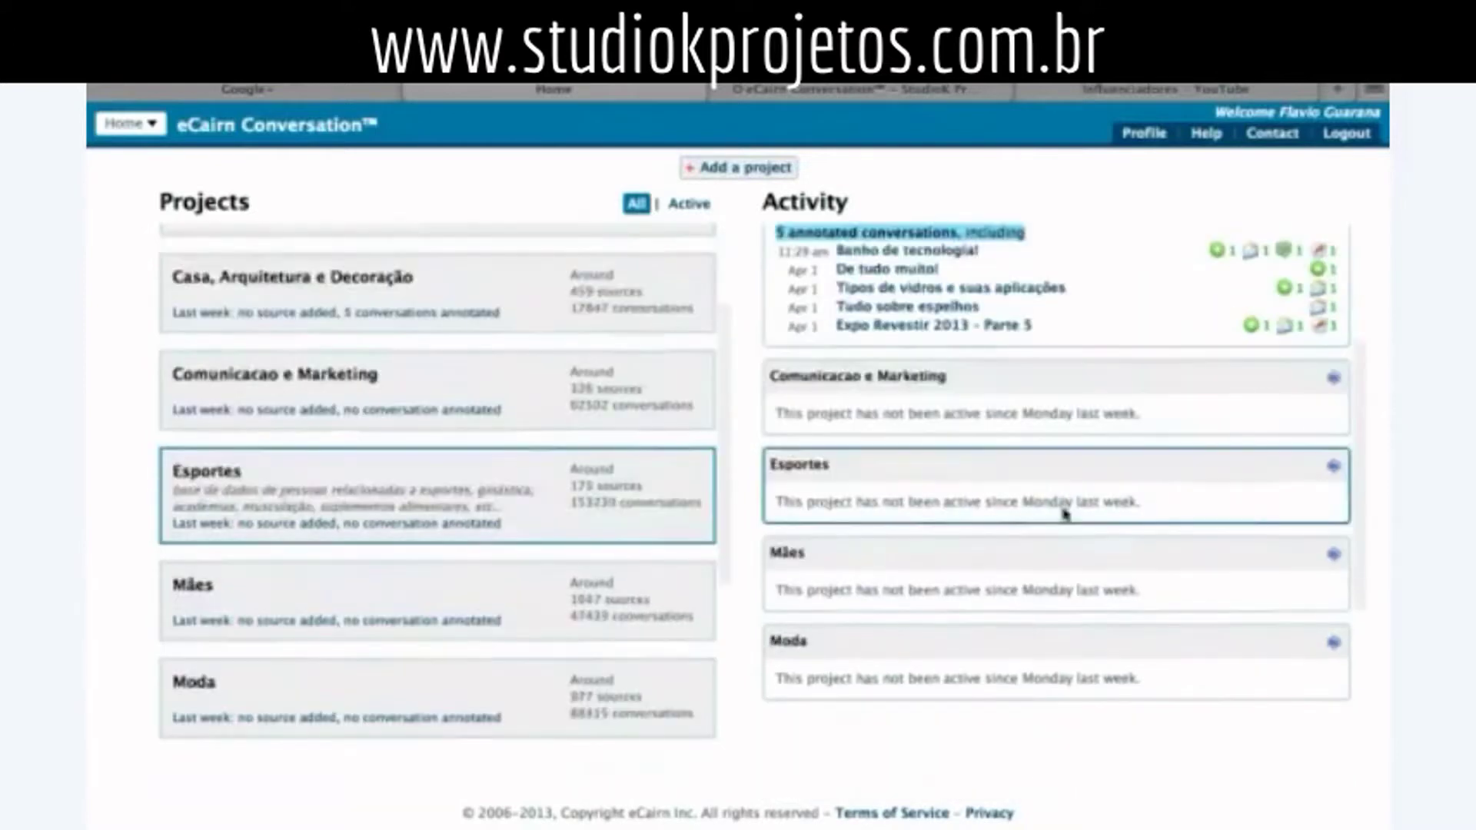
{"action": "scroll", "coordinate": [886, 505], "scroll_direction": "up", "scroll_amount": 5}
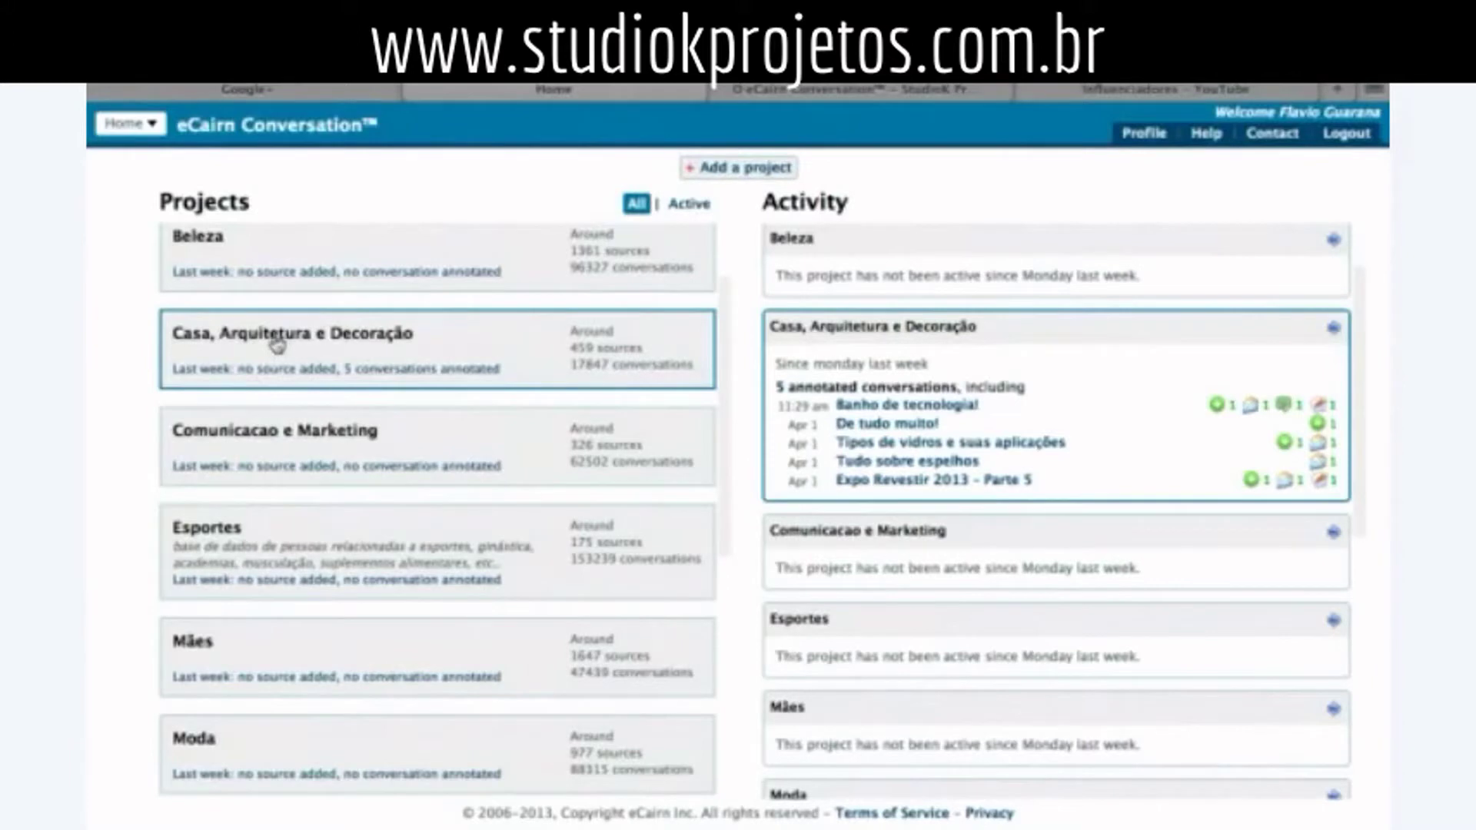
- Open the Casa, Arquitetura e Decoração project's dashboard and dismiss the welcome tips
{"action": "left_click", "coordinate": [275, 342]}
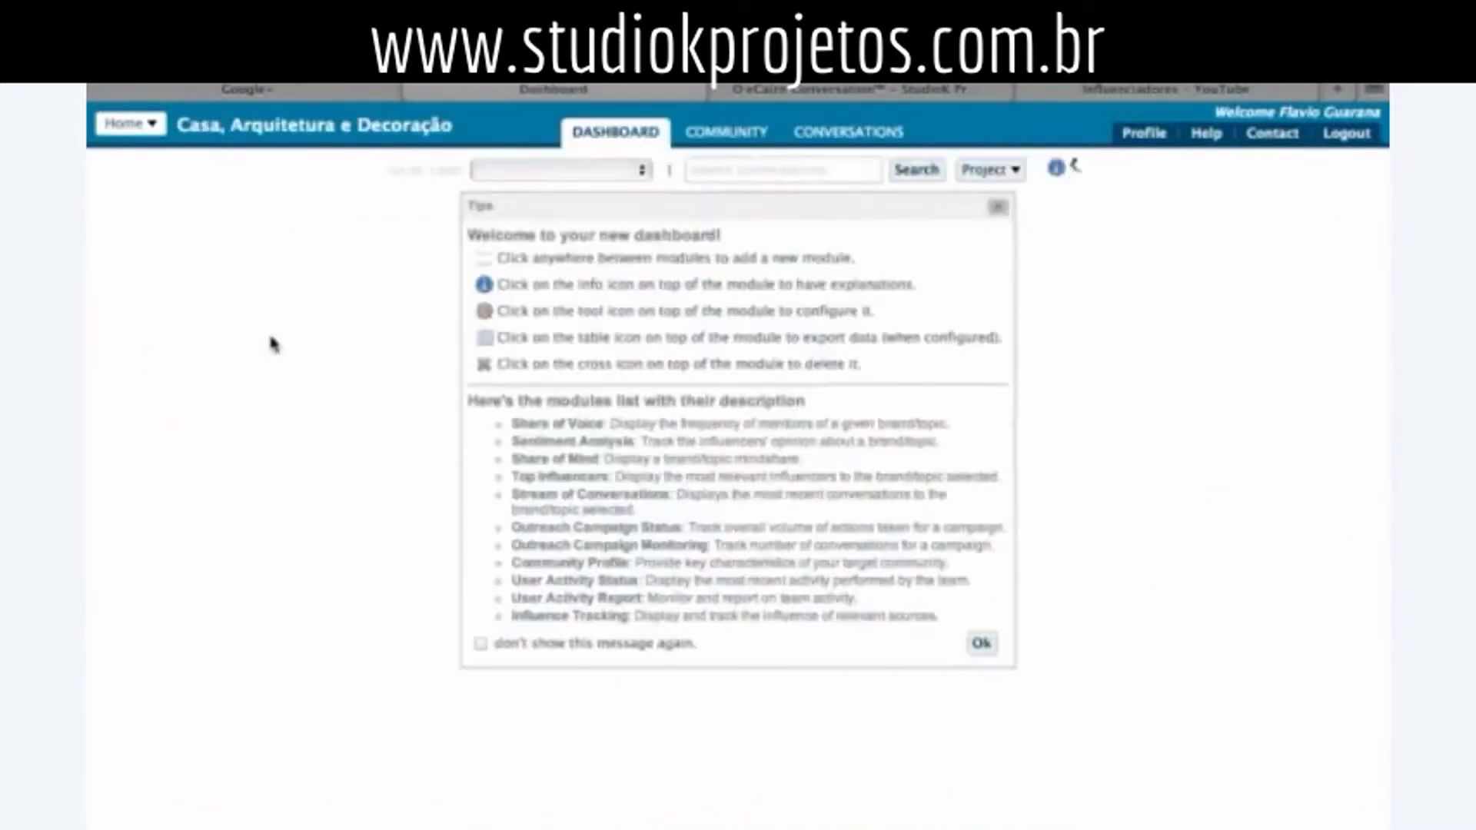
{"action": "left_click", "coordinate": [992, 211]}
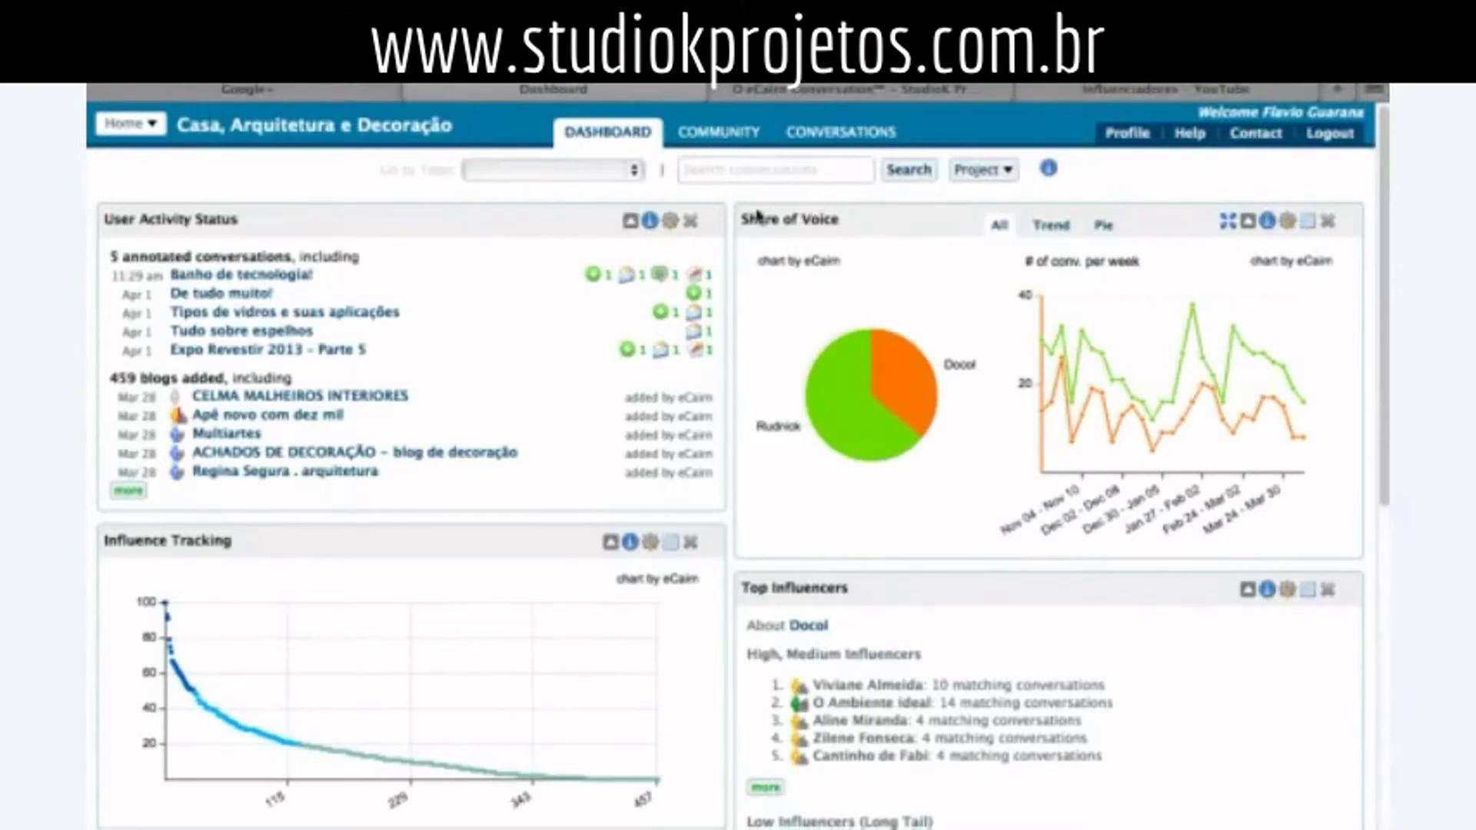
- Look over the dashboard modules and review the annotated conversations and added blogs in User Activity Status
{"action": "mouse_move", "coordinate": [1129, 277]}
{"action": "left_click_drag", "start_coordinate": [1386, 261], "coordinate": [1378, 612]}
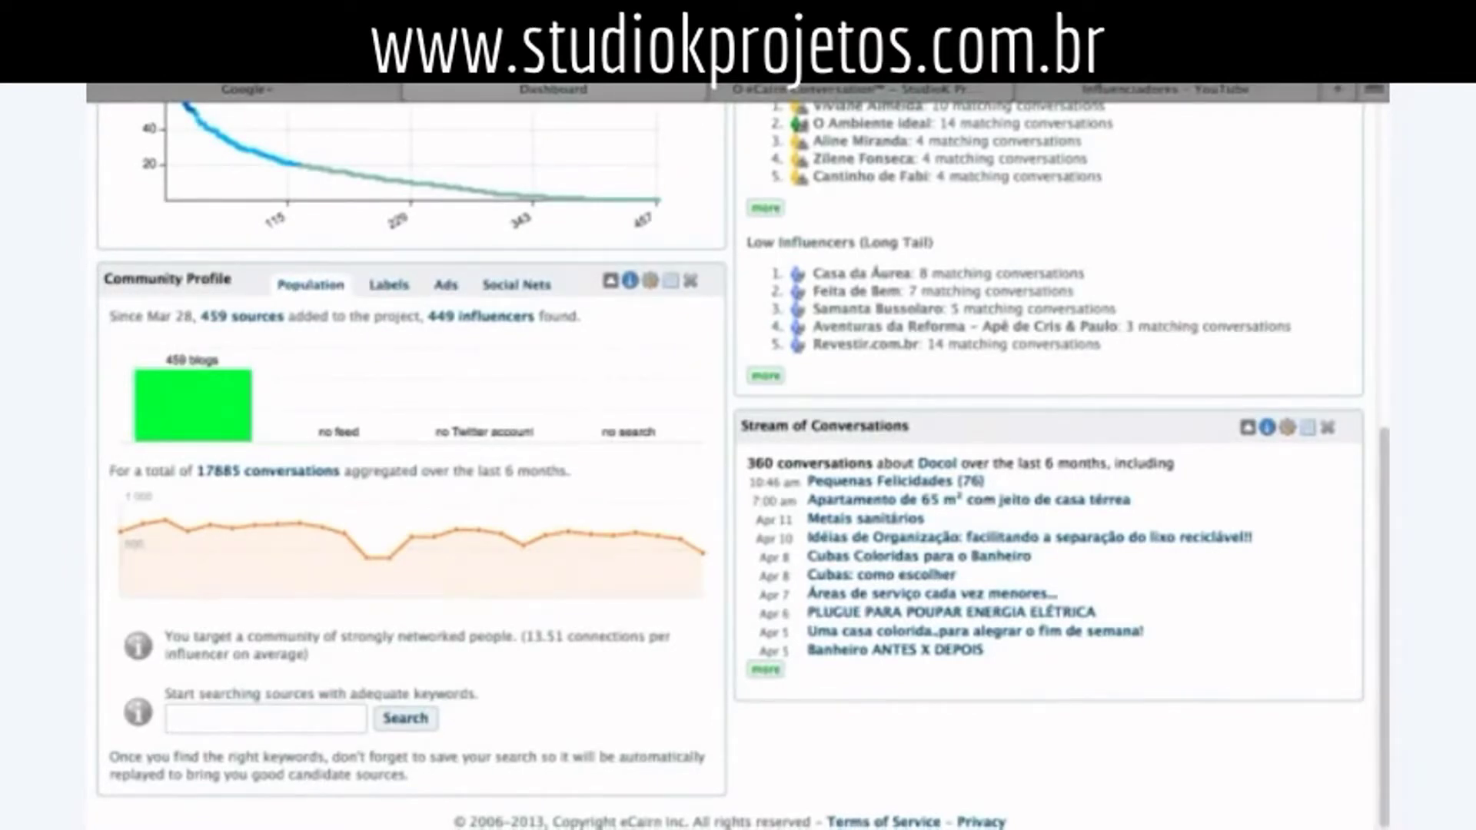
{"action": "left_click_drag", "start_coordinate": [1384, 442], "coordinate": [1386, 146]}
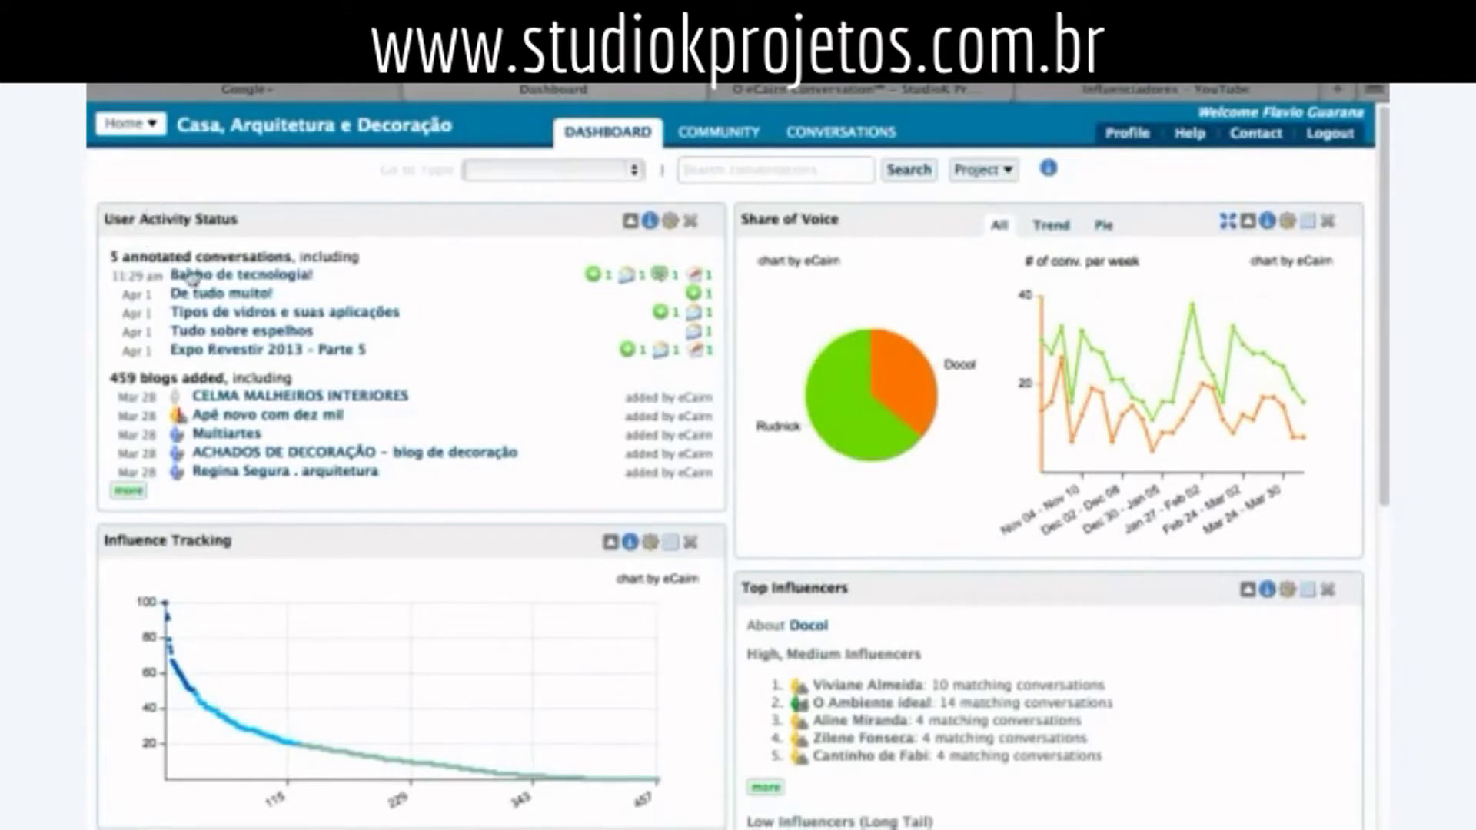
{"action": "mouse_move", "coordinate": [112, 262]}
{"action": "left_mouse_down"}
{"action": "mouse_move", "coordinate": [271, 274]}
{"action": "mouse_move", "coordinate": [355, 256]}
{"action": "left_mouse_up"}
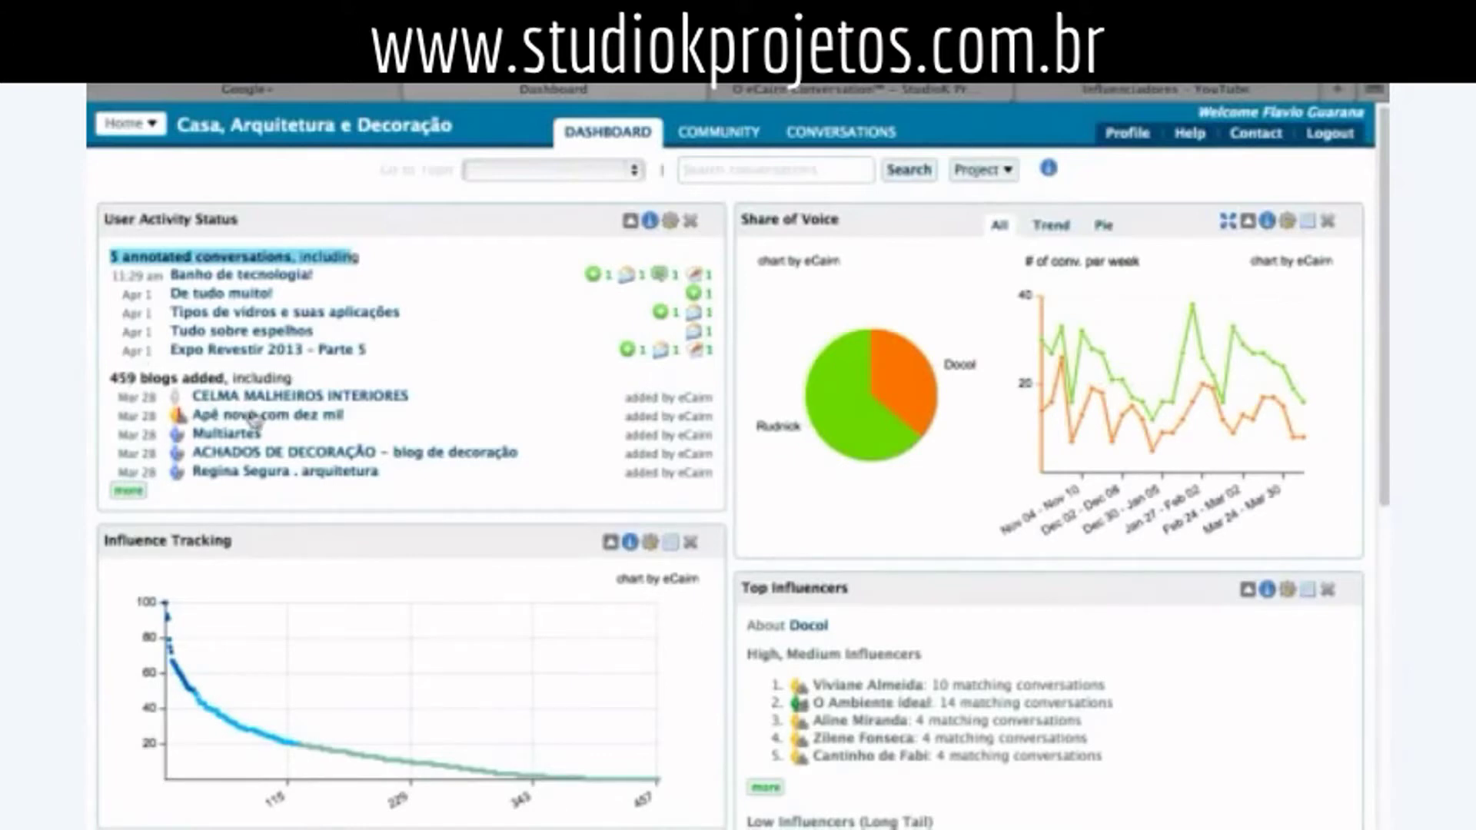
{"action": "left_click_drag", "start_coordinate": [625, 398], "coordinate": [714, 393]}
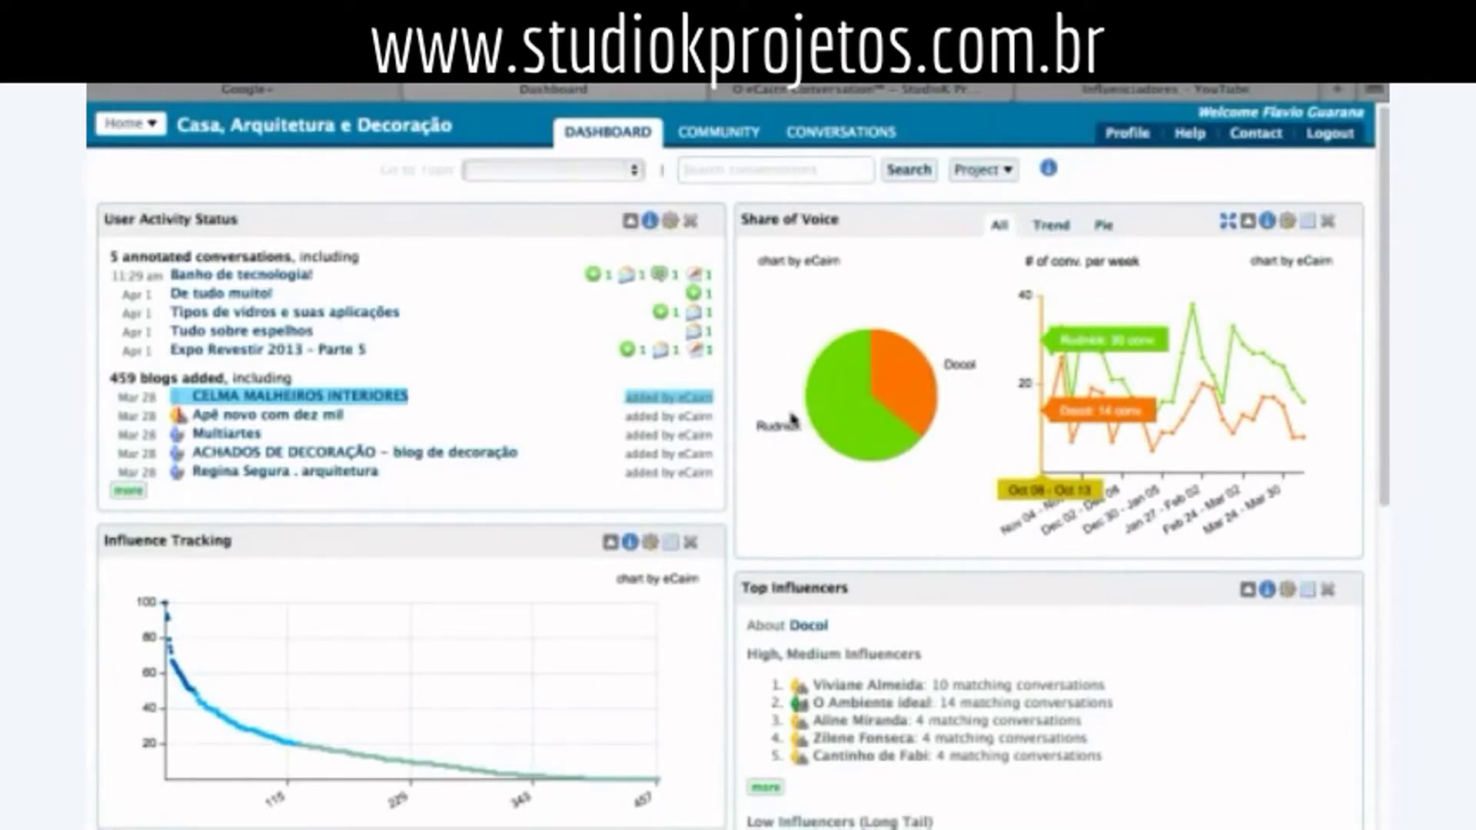
- Compare Docol and Rudnick in the Share of Voice module using its Trend, Pie and All views
{"action": "mouse_move", "coordinate": [880, 358]}
{"action": "mouse_move", "coordinate": [849, 415]}
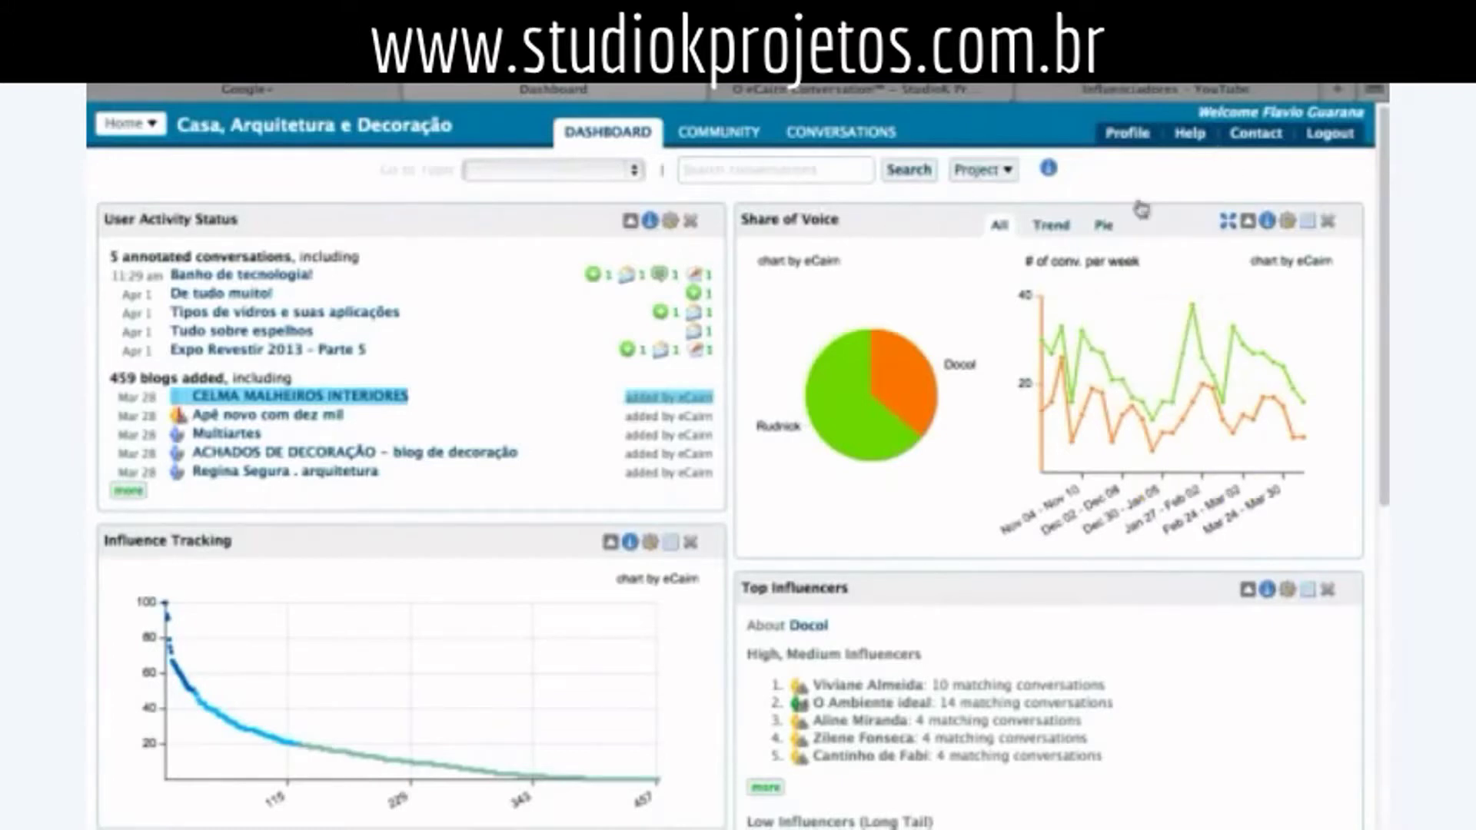
{"action": "left_click", "coordinate": [1050, 225]}
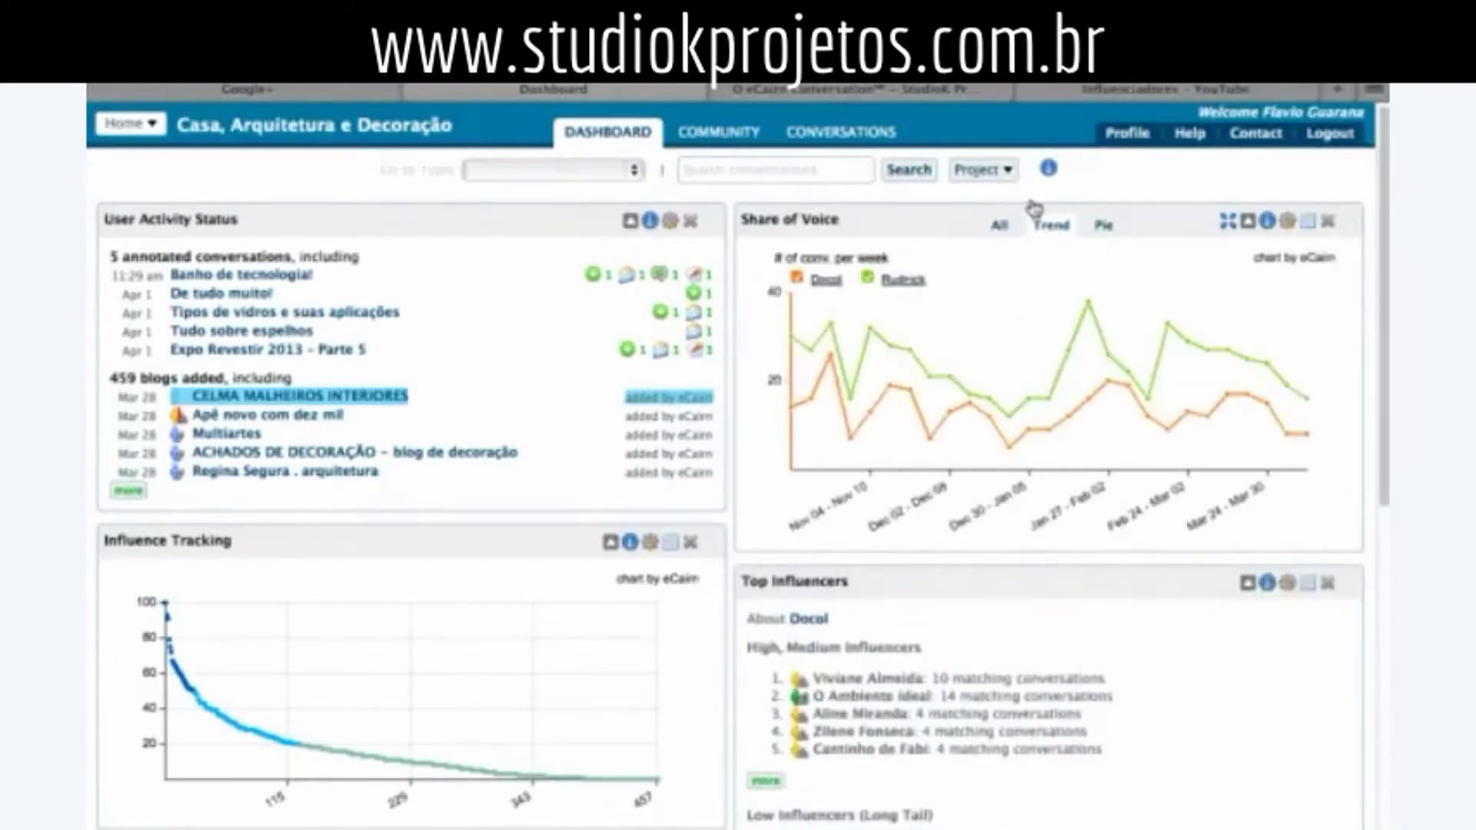
{"action": "left_click", "coordinate": [1105, 227]}
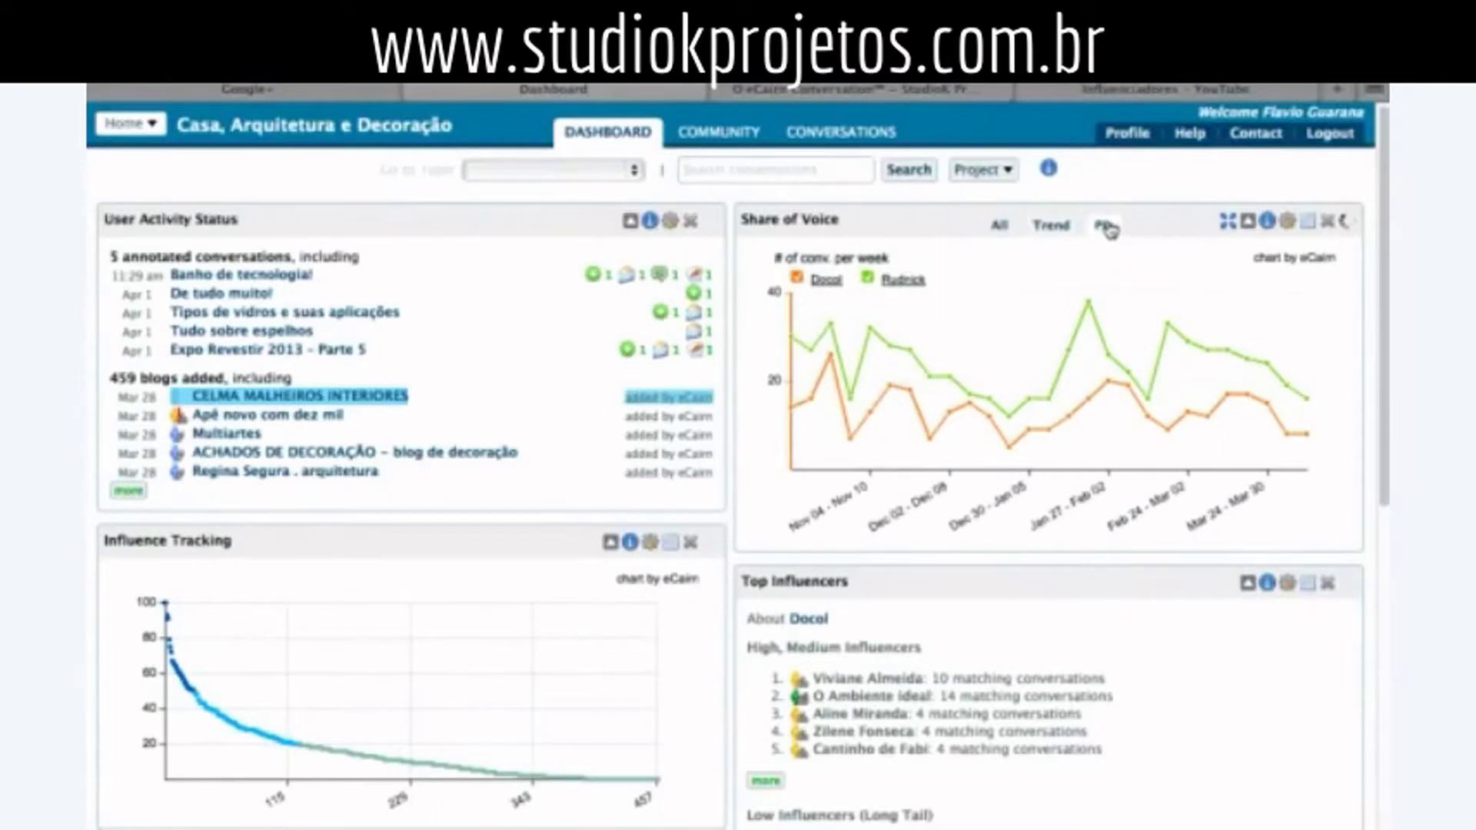
{"action": "left_click", "coordinate": [996, 228]}
- Inspect the contact cards of the first two high and medium influencers listed for Docol, closing each card
{"action": "scroll", "coordinate": [853, 340], "scroll_direction": "down", "scroll_amount": 5}
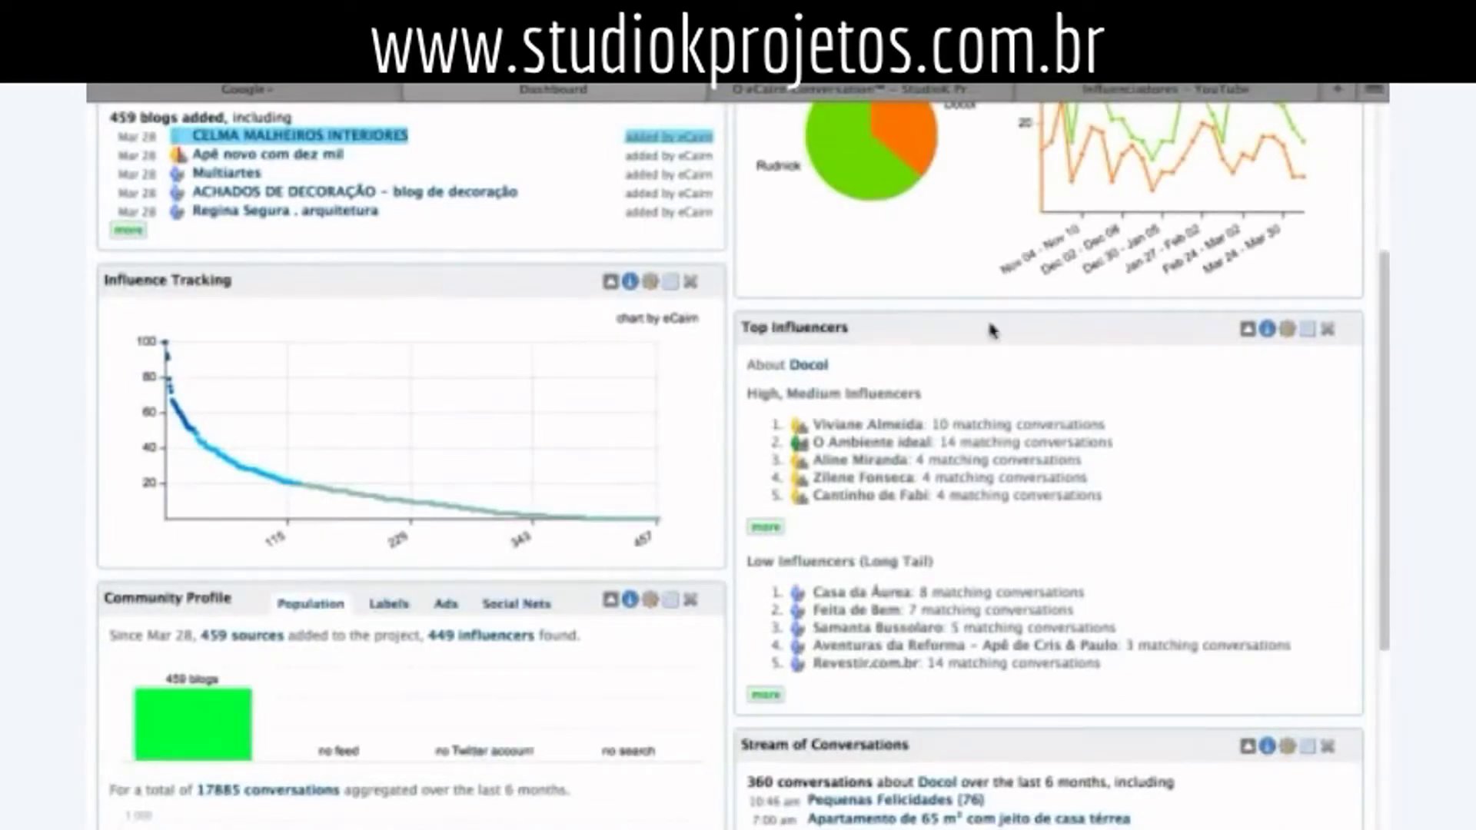
{"action": "scroll", "coordinate": [1112, 480], "scroll_direction": "down", "scroll_amount": 2}
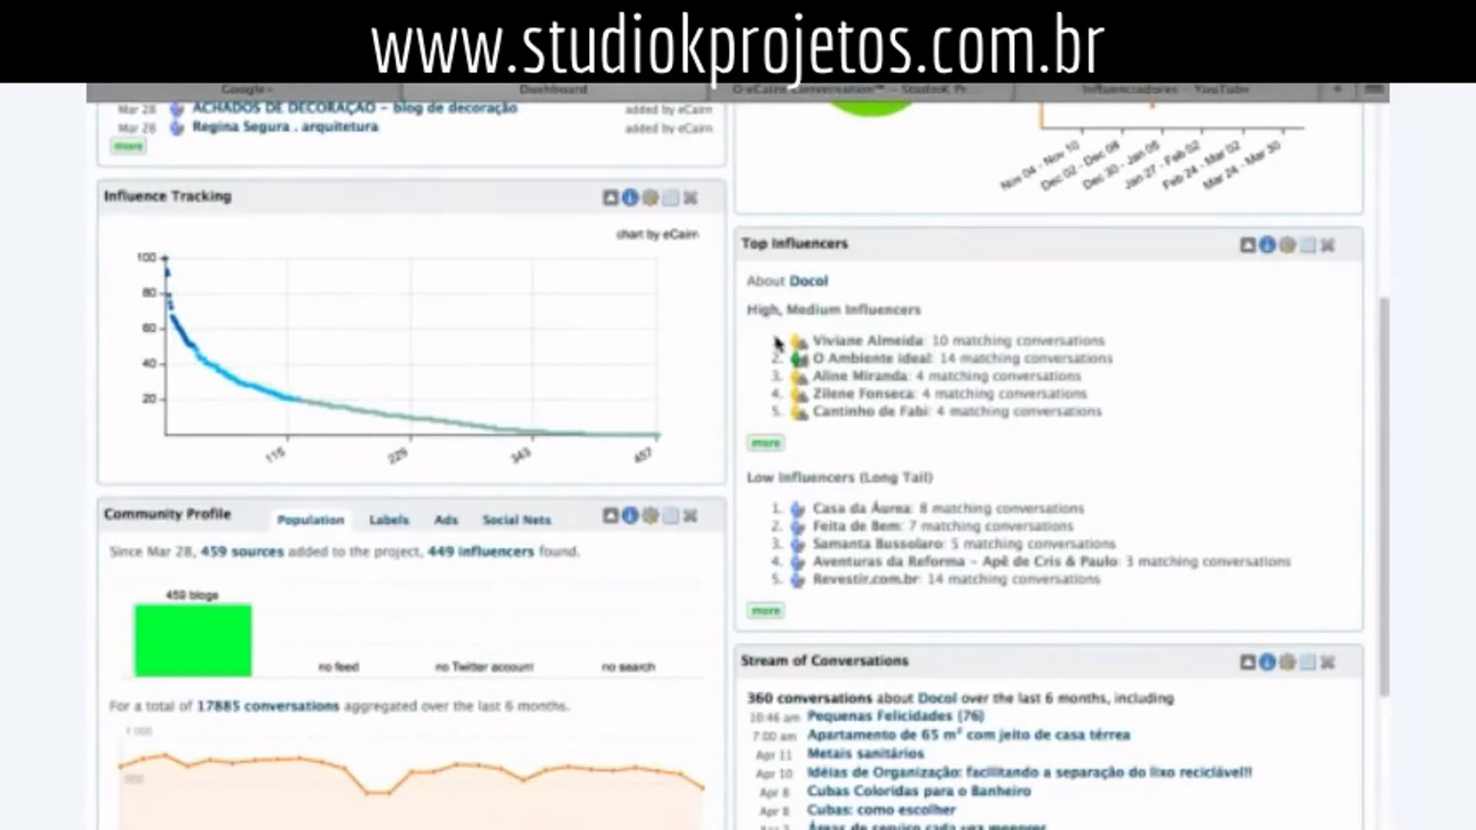
{"action": "left_click", "coordinate": [800, 346]}
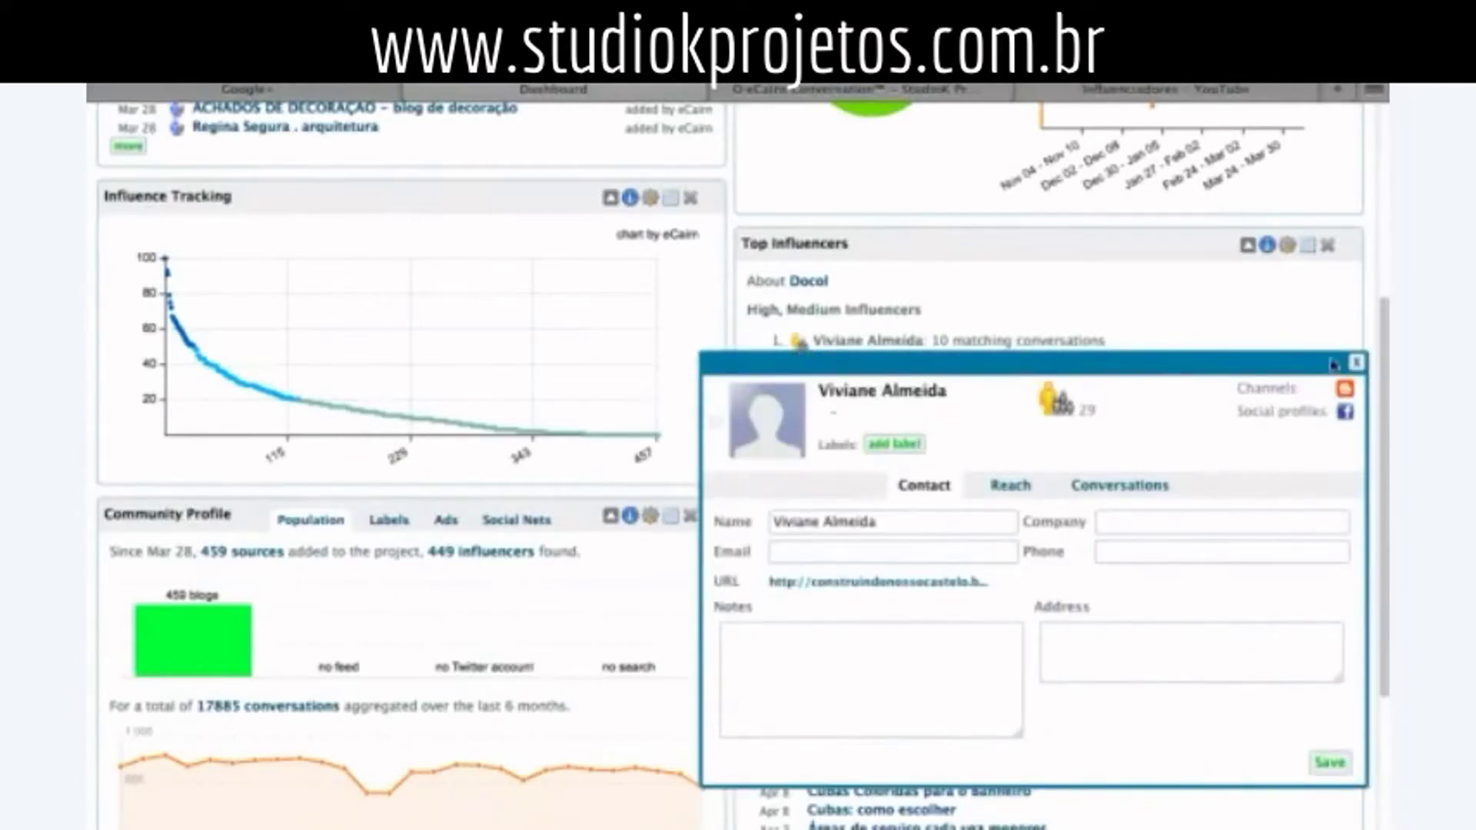
{"action": "left_click", "coordinate": [1356, 361]}
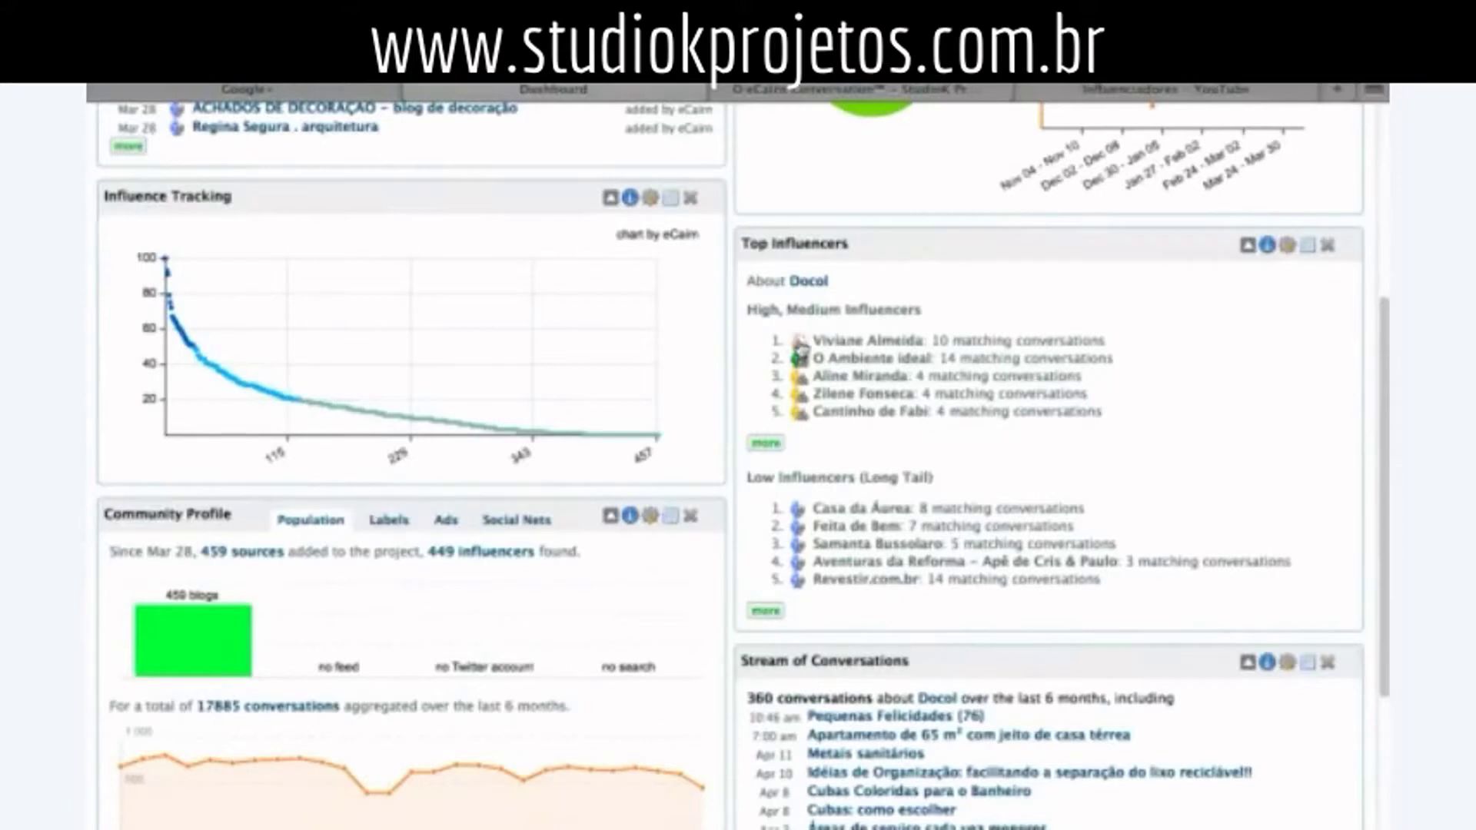
{"action": "left_click", "coordinate": [799, 346]}
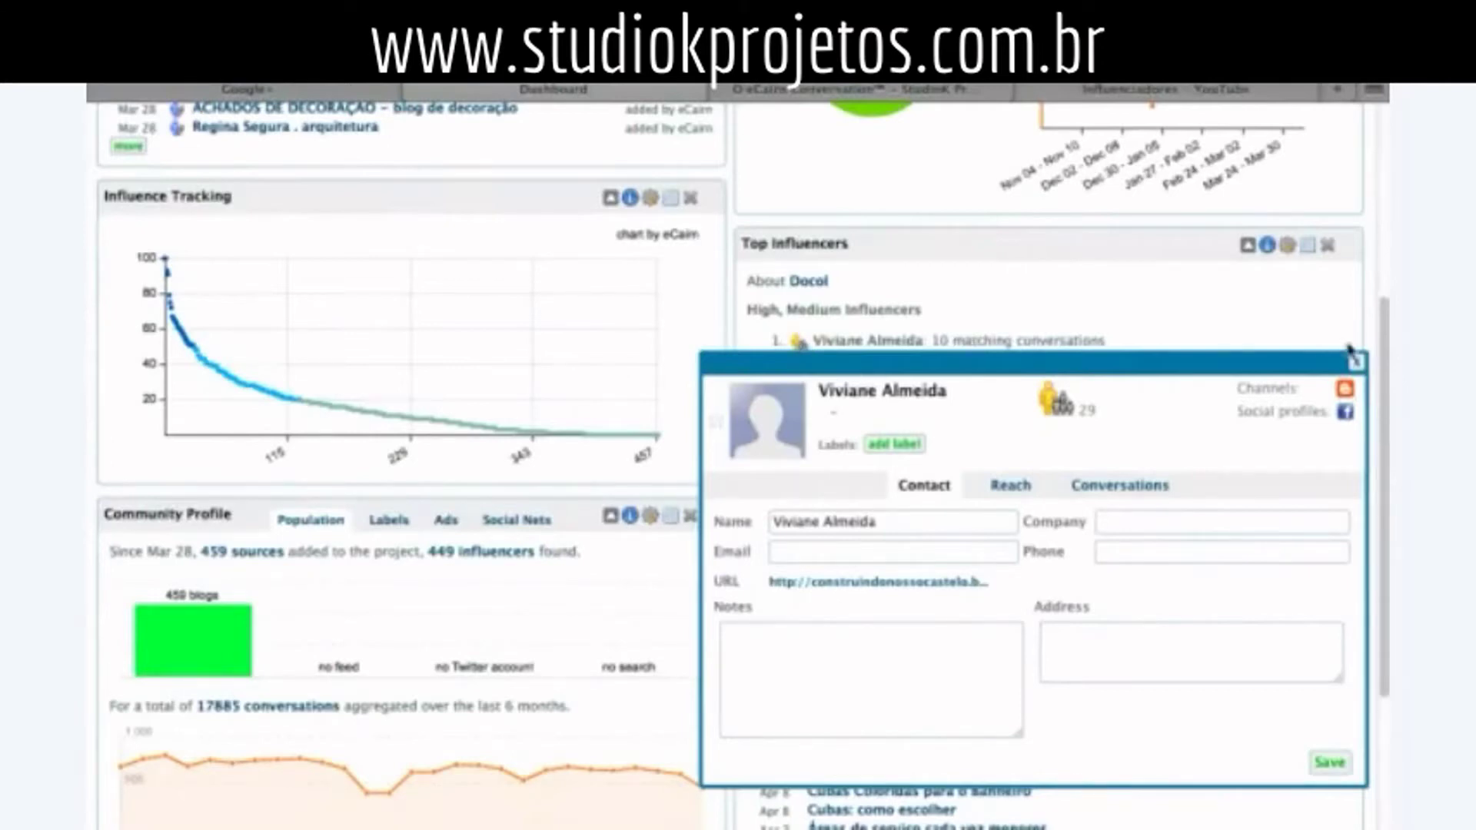
{"action": "left_click_drag", "start_coordinate": [1351, 355], "coordinate": [916, 173]}
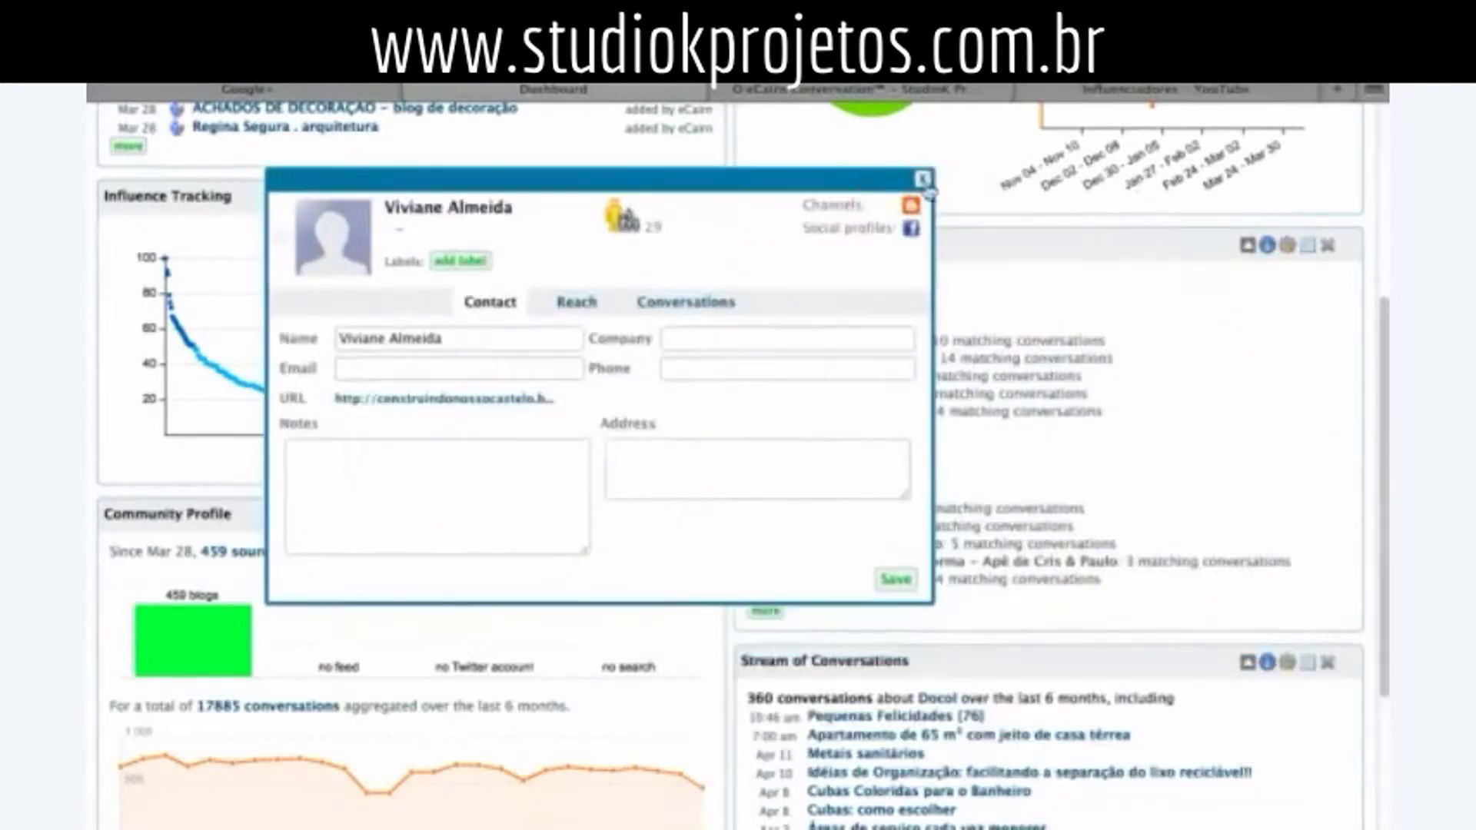
{"action": "left_click", "coordinate": [923, 180]}
{"action": "left_click", "coordinate": [800, 359]}
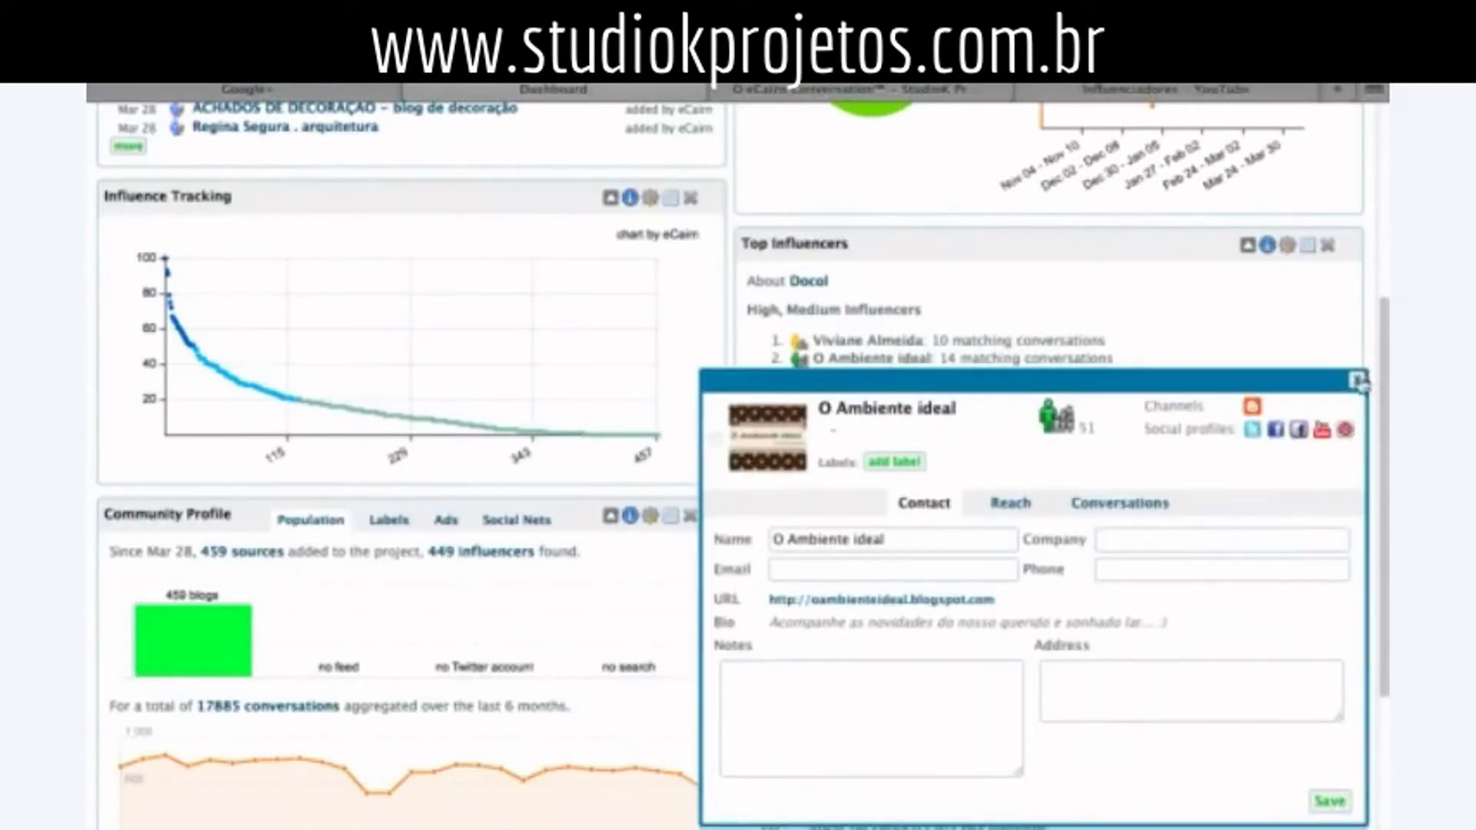
{"action": "left_click", "coordinate": [1358, 379]}
- Configure the Stream of Conversations module to show the topic Rudnick and save the setting
{"action": "scroll", "coordinate": [1242, 500], "scroll_direction": "down", "scroll_amount": 3}
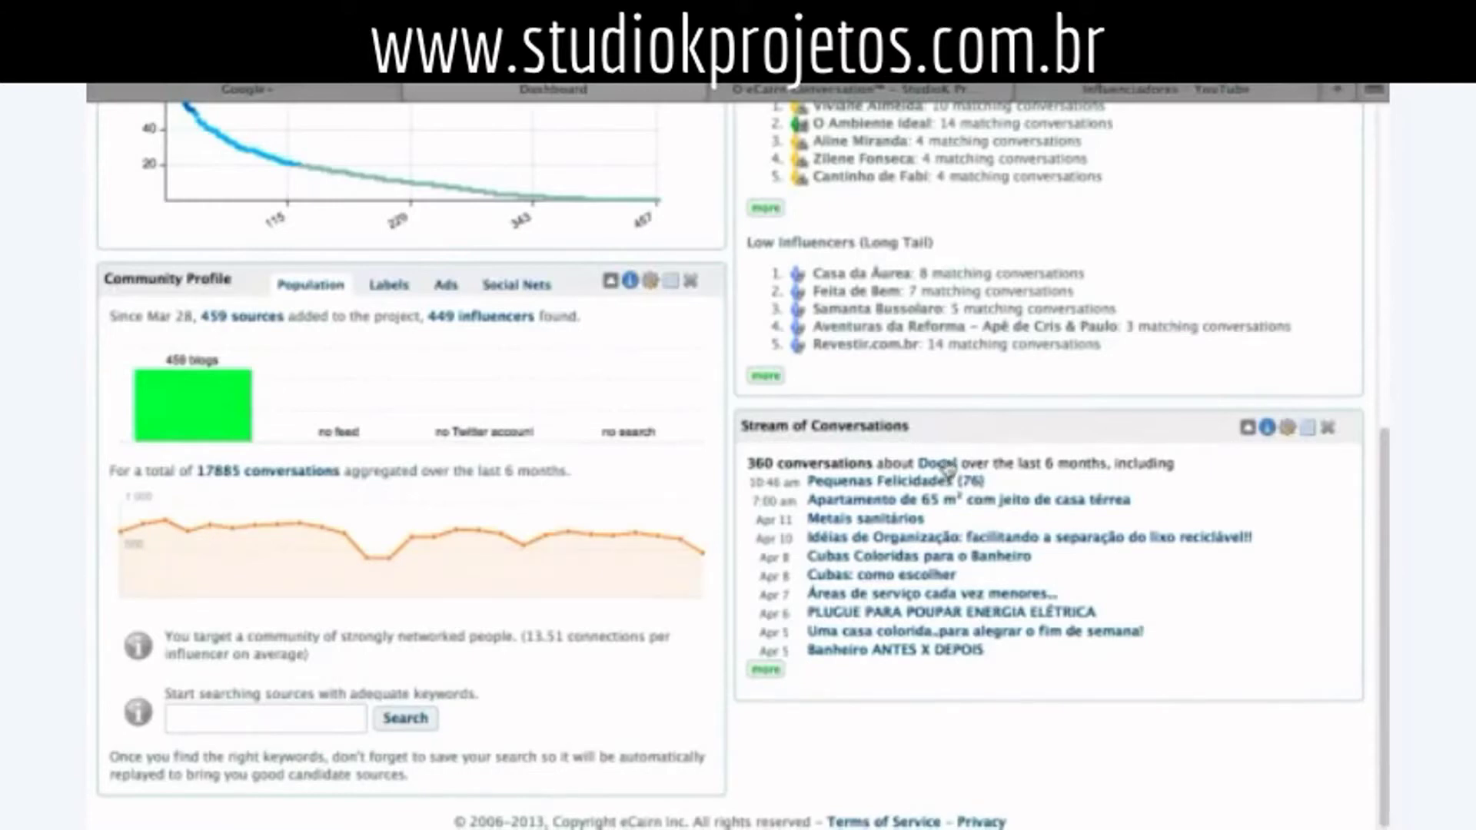
{"action": "left_click", "coordinate": [1287, 429]}
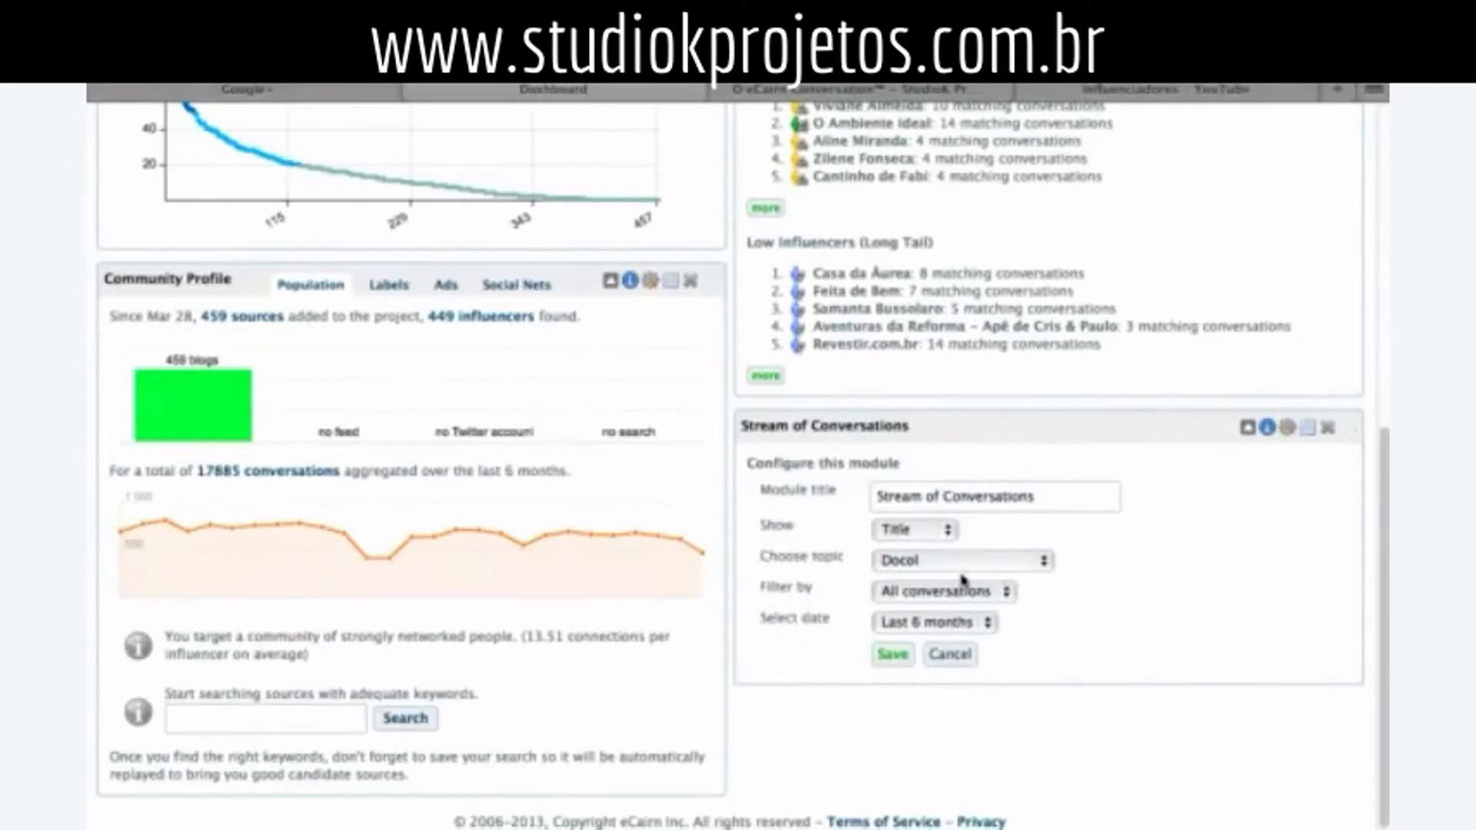
{"action": "left_click", "coordinate": [1036, 567]}
{"action": "left_click", "coordinate": [924, 615]}
{"action": "left_click", "coordinate": [890, 658]}
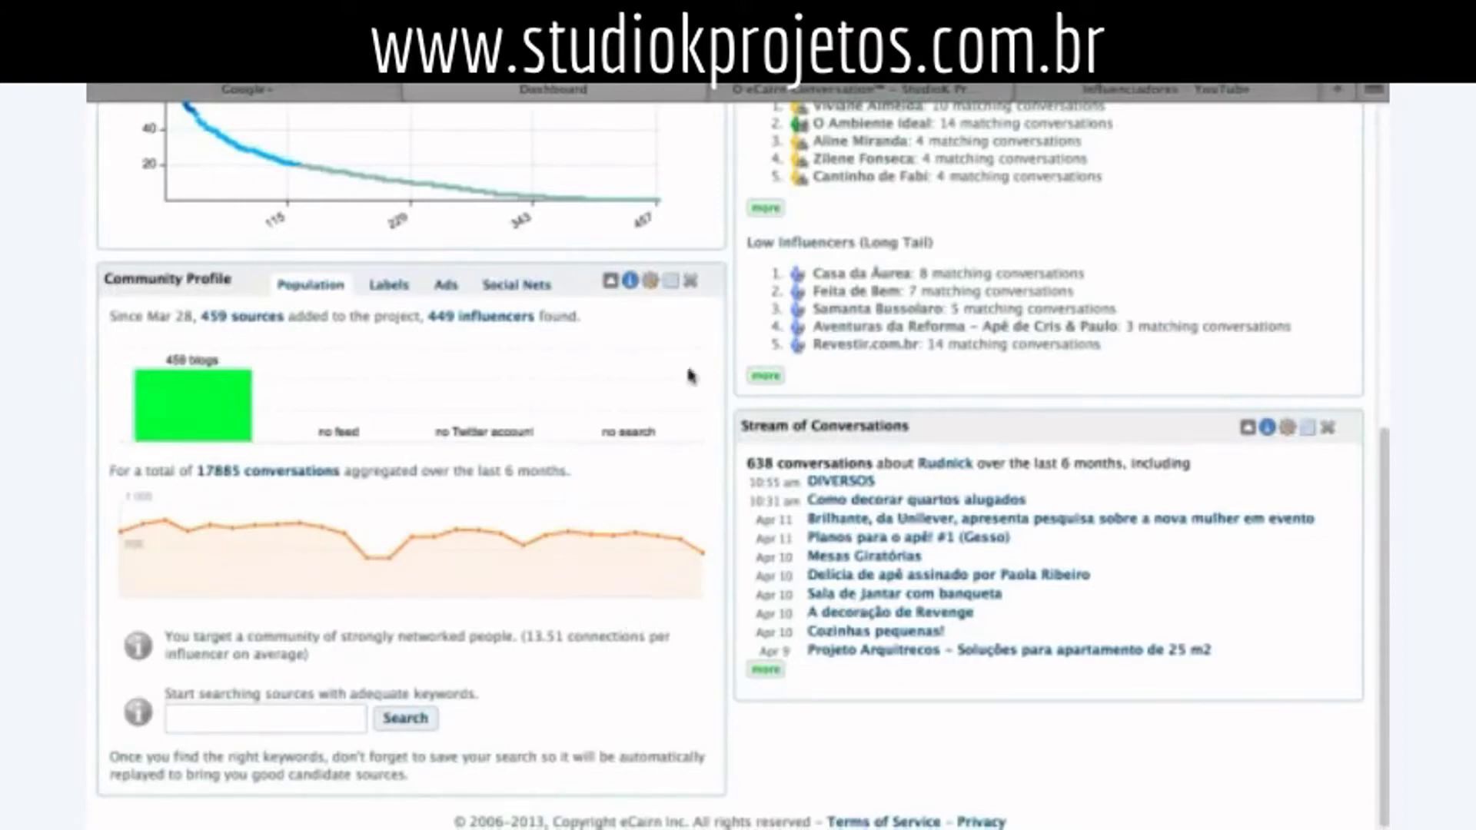
- View the Community Profile module's Labels data and switch it to the Ads chart
{"action": "left_click_drag", "start_coordinate": [109, 277], "coordinate": [201, 282]}
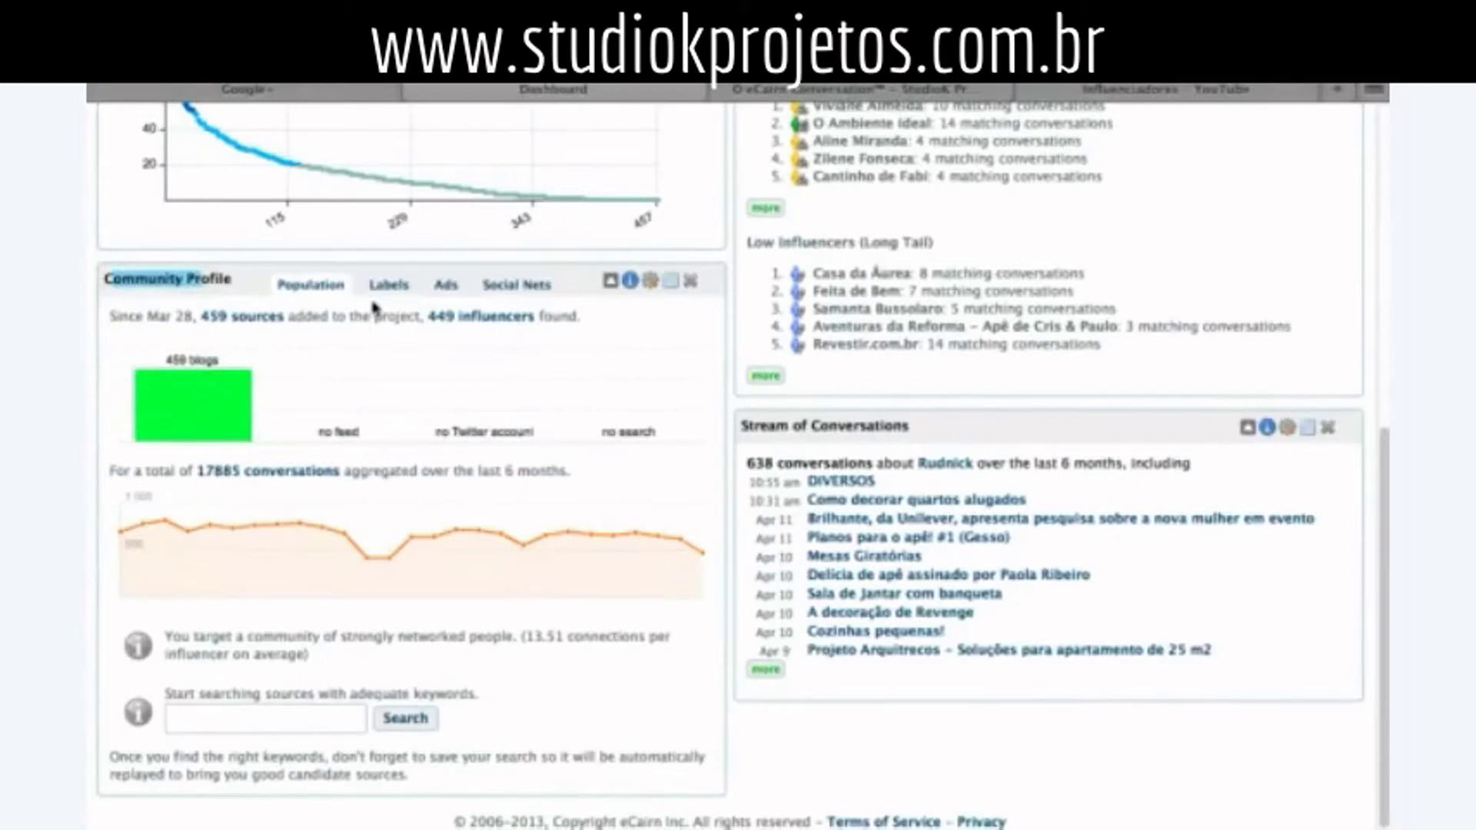
{"action": "left_click", "coordinate": [395, 295]}
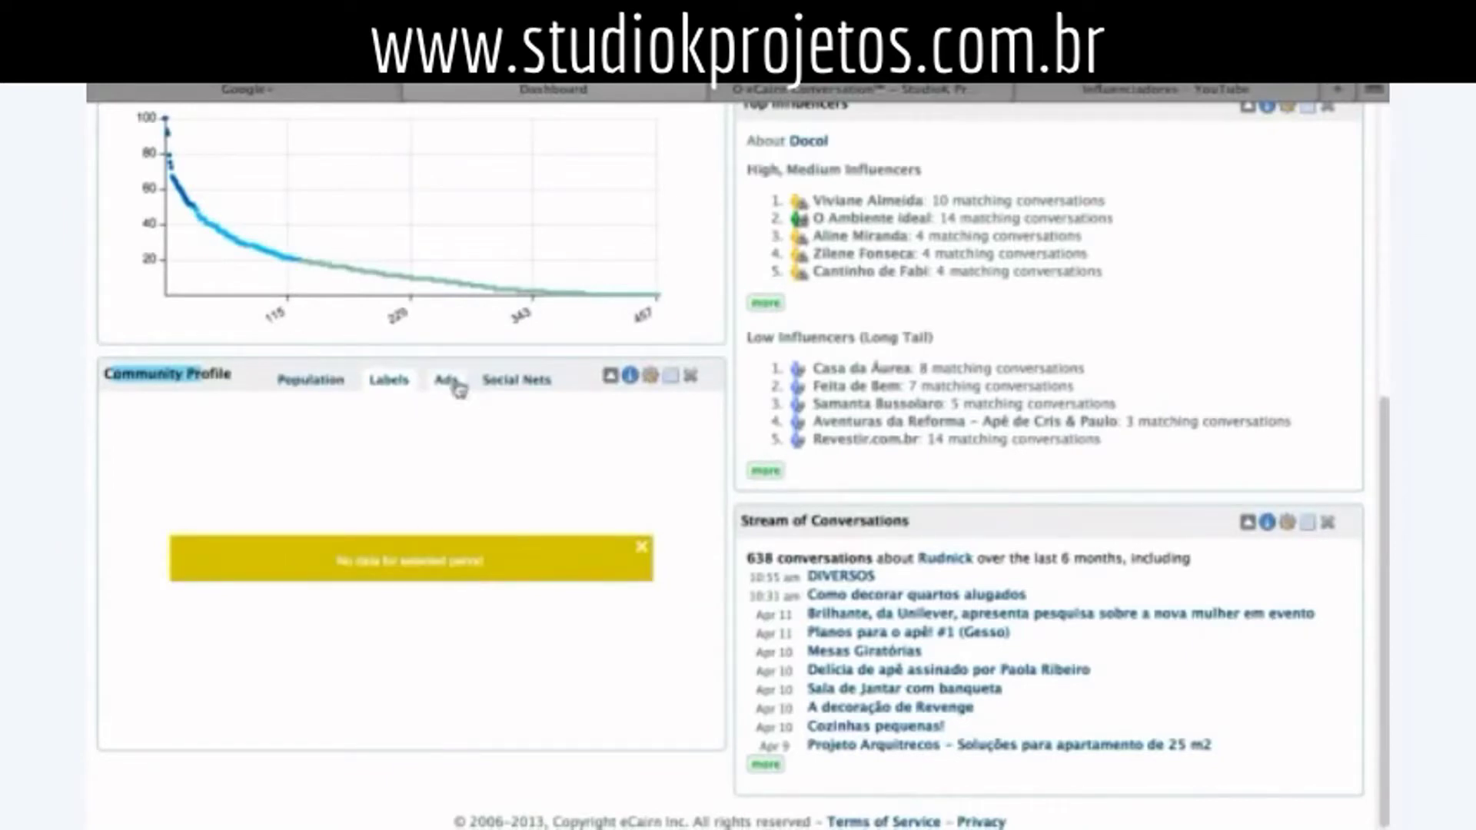
{"action": "left_click", "coordinate": [447, 382]}
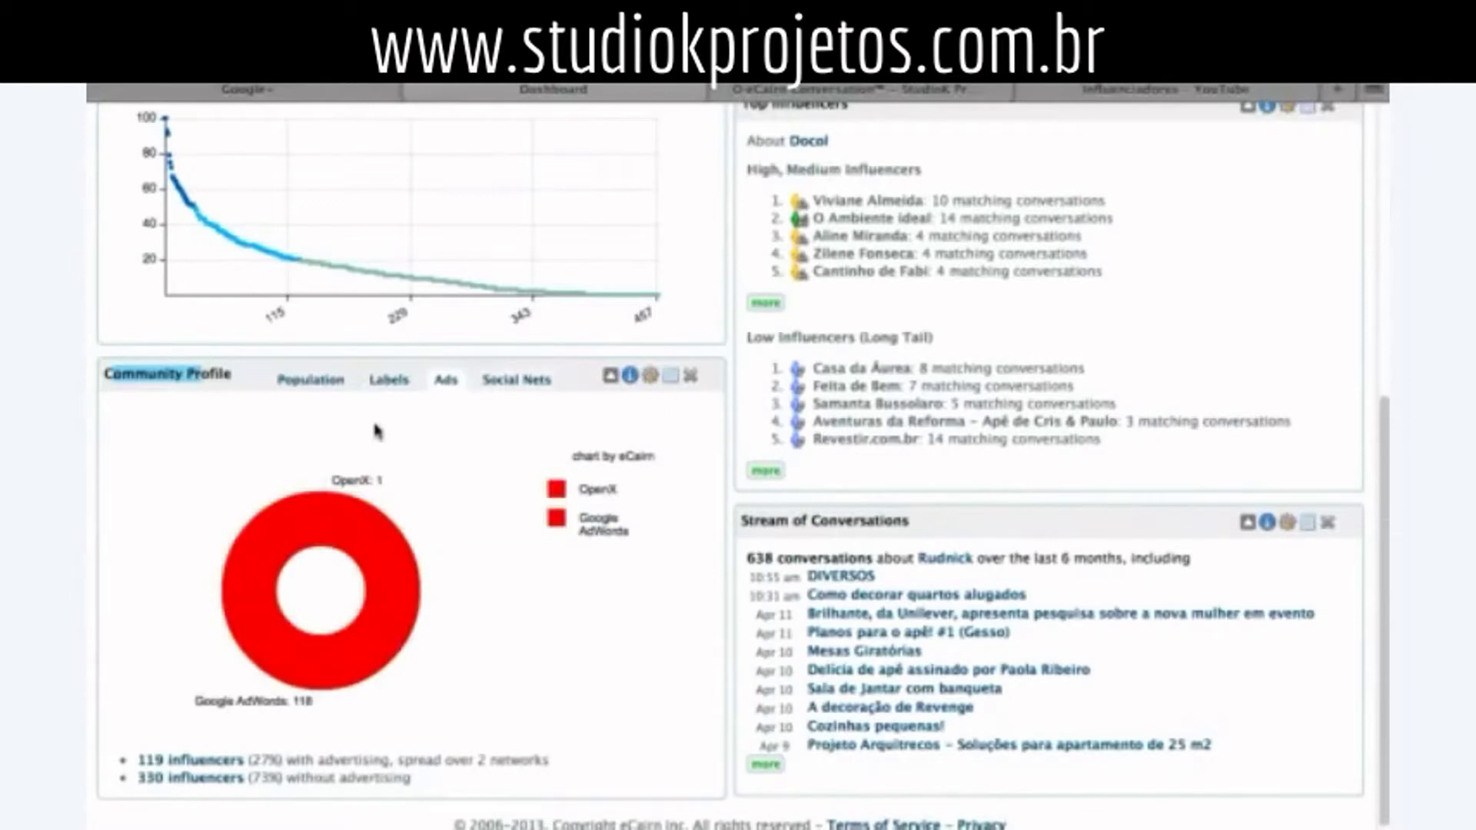
- Examine the advertising networks in the Ads chart and the figures for influencers with and without advertising
{"action": "scroll", "coordinate": [405, 471], "scroll_direction": "down", "scroll_amount": 1}
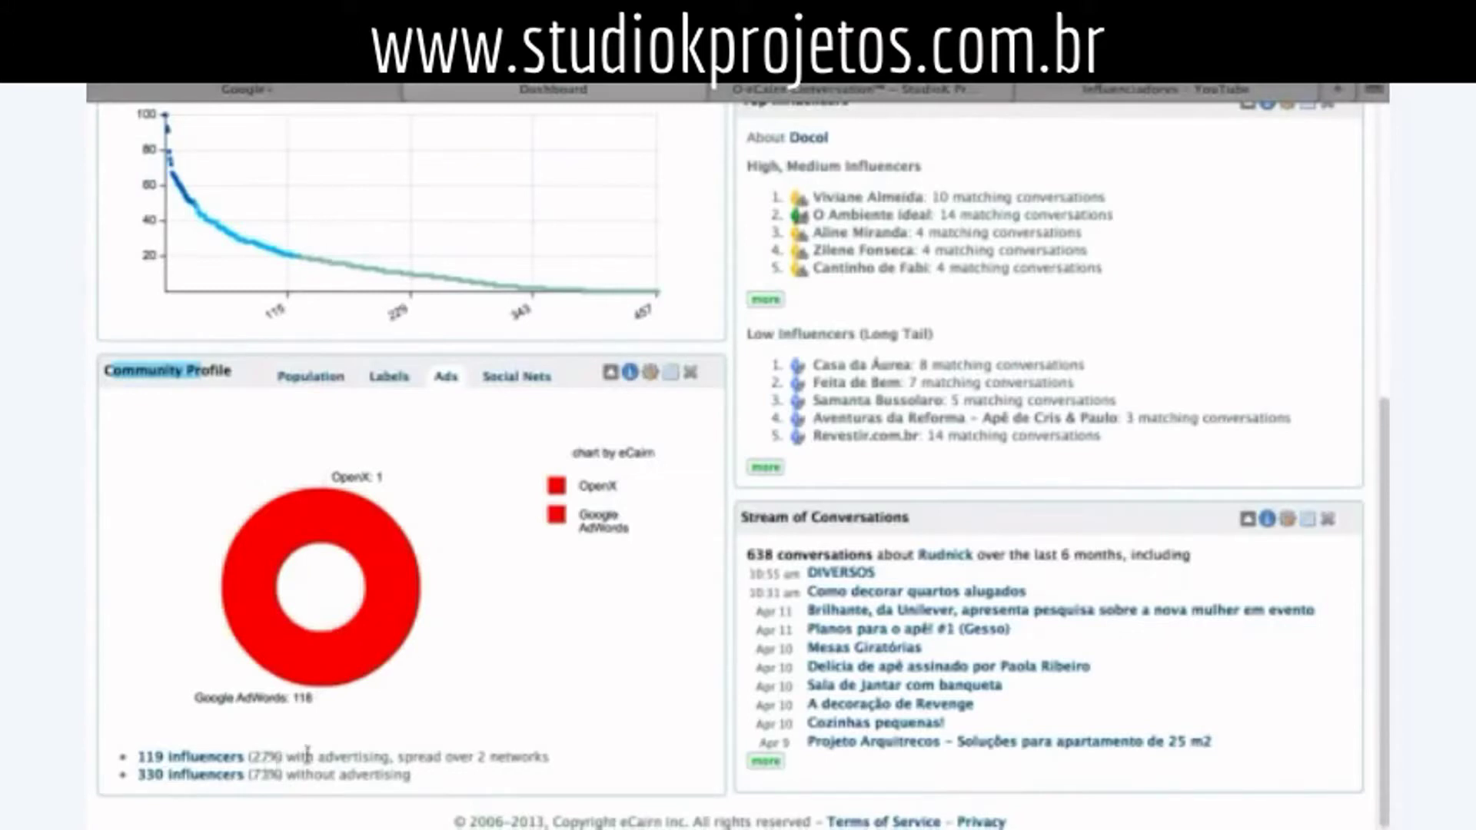
{"action": "left_click_drag", "start_coordinate": [289, 756], "coordinate": [564, 751]}
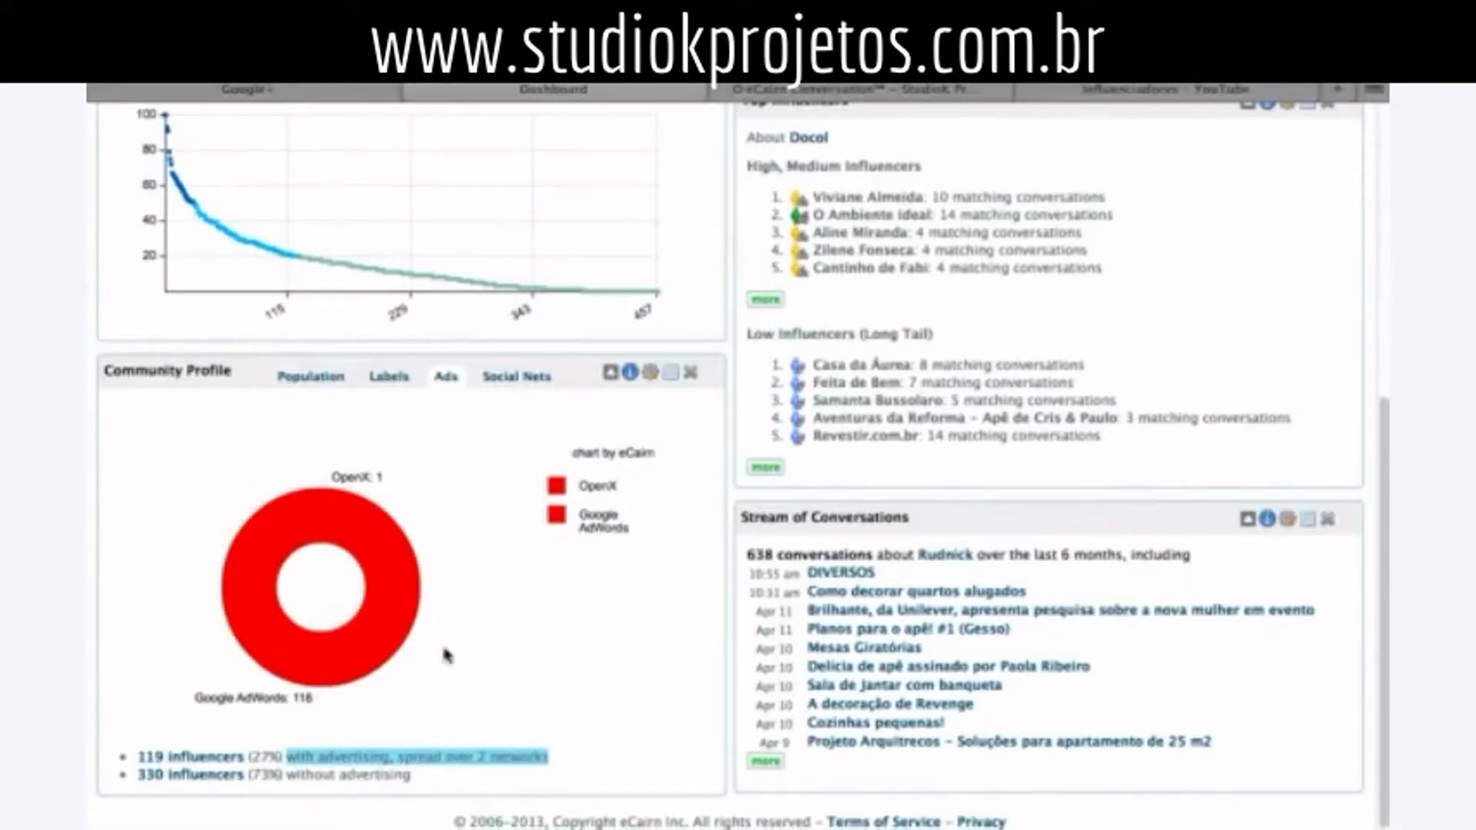
{"action": "mouse_move", "coordinate": [613, 492]}
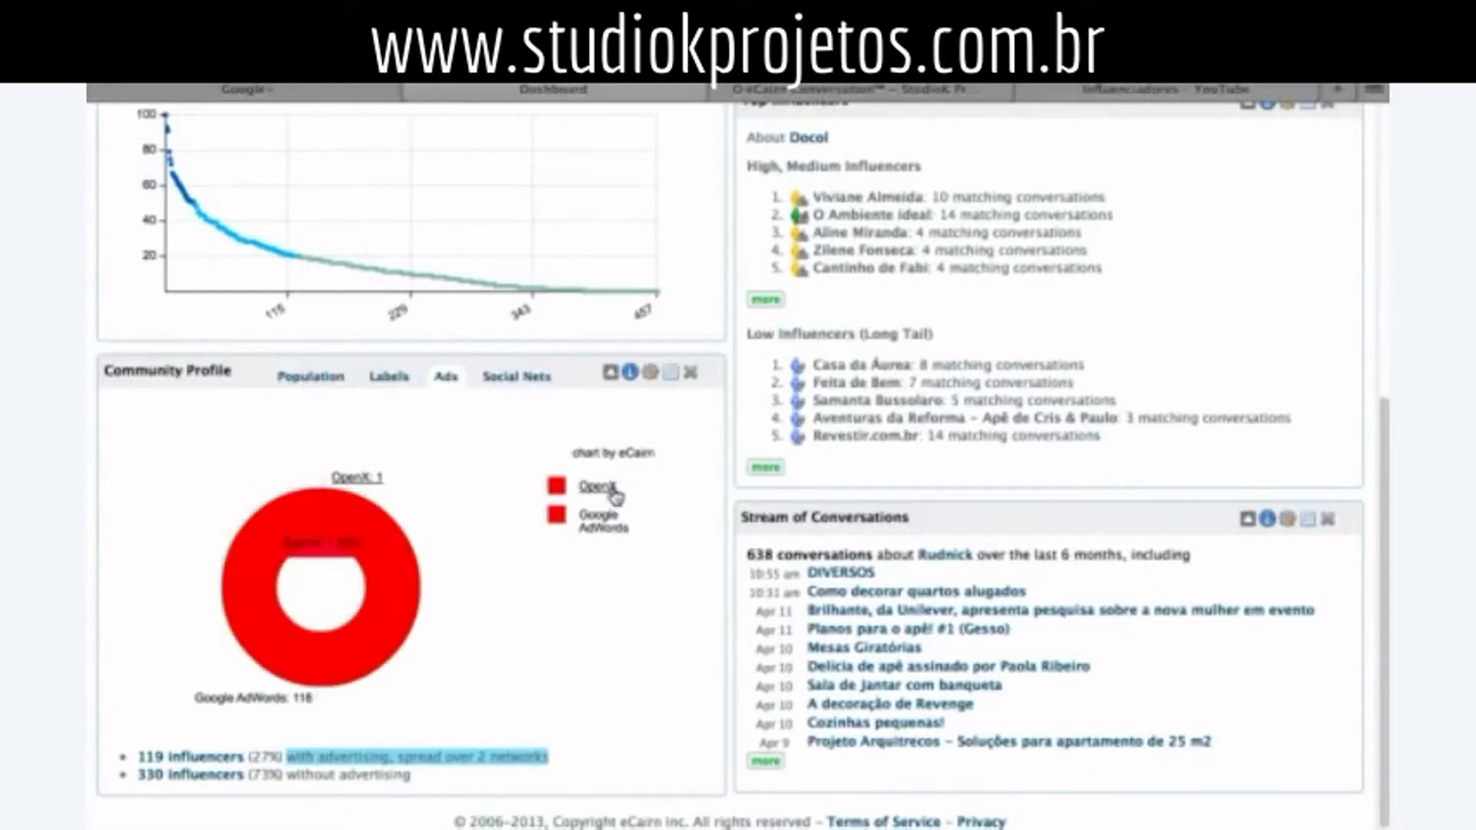
{"action": "mouse_move", "coordinate": [605, 541]}
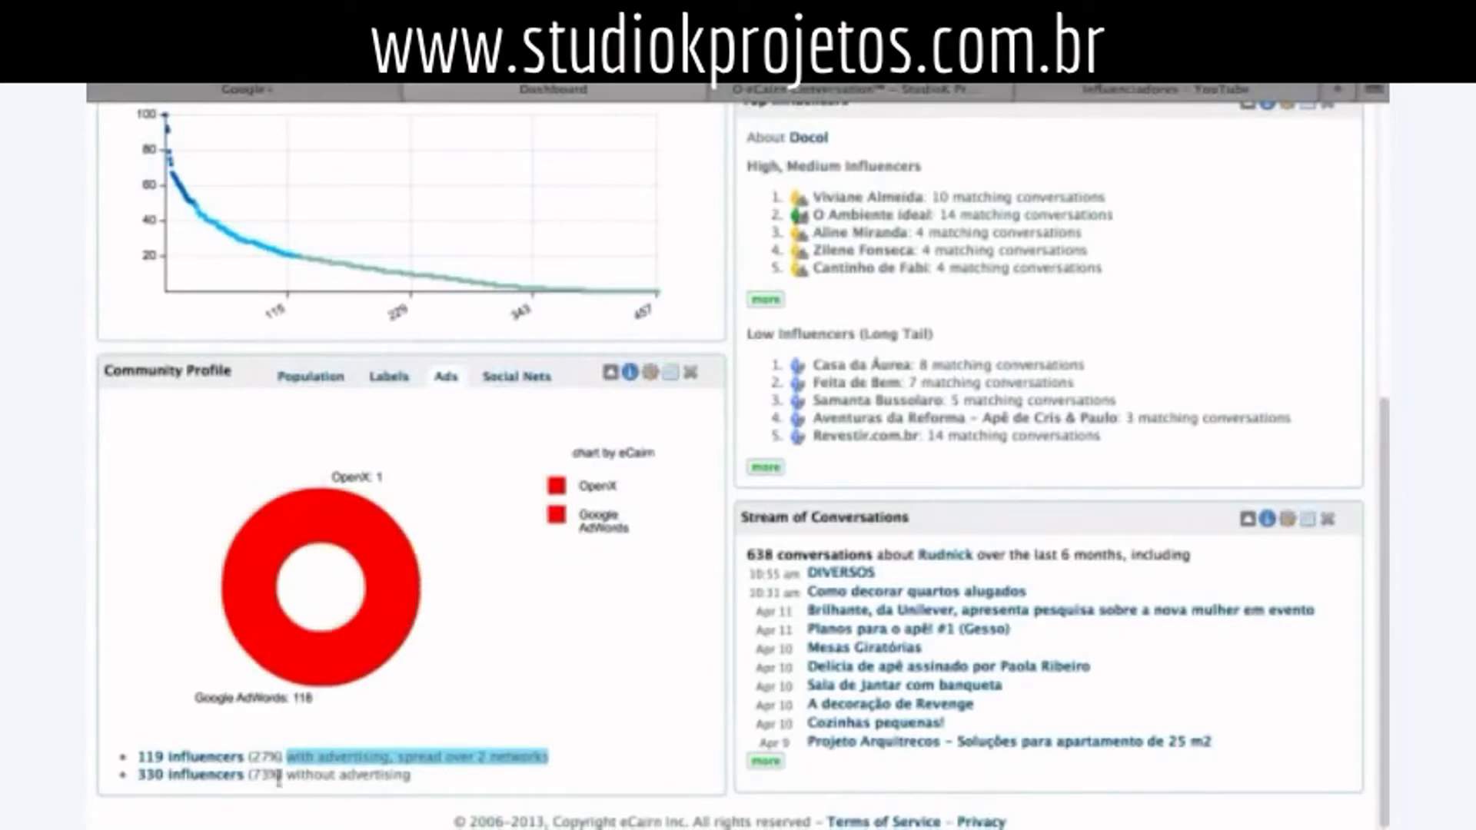
{"action": "left_click", "coordinate": [143, 774]}
{"action": "double_click", "coordinate": [143, 775]}
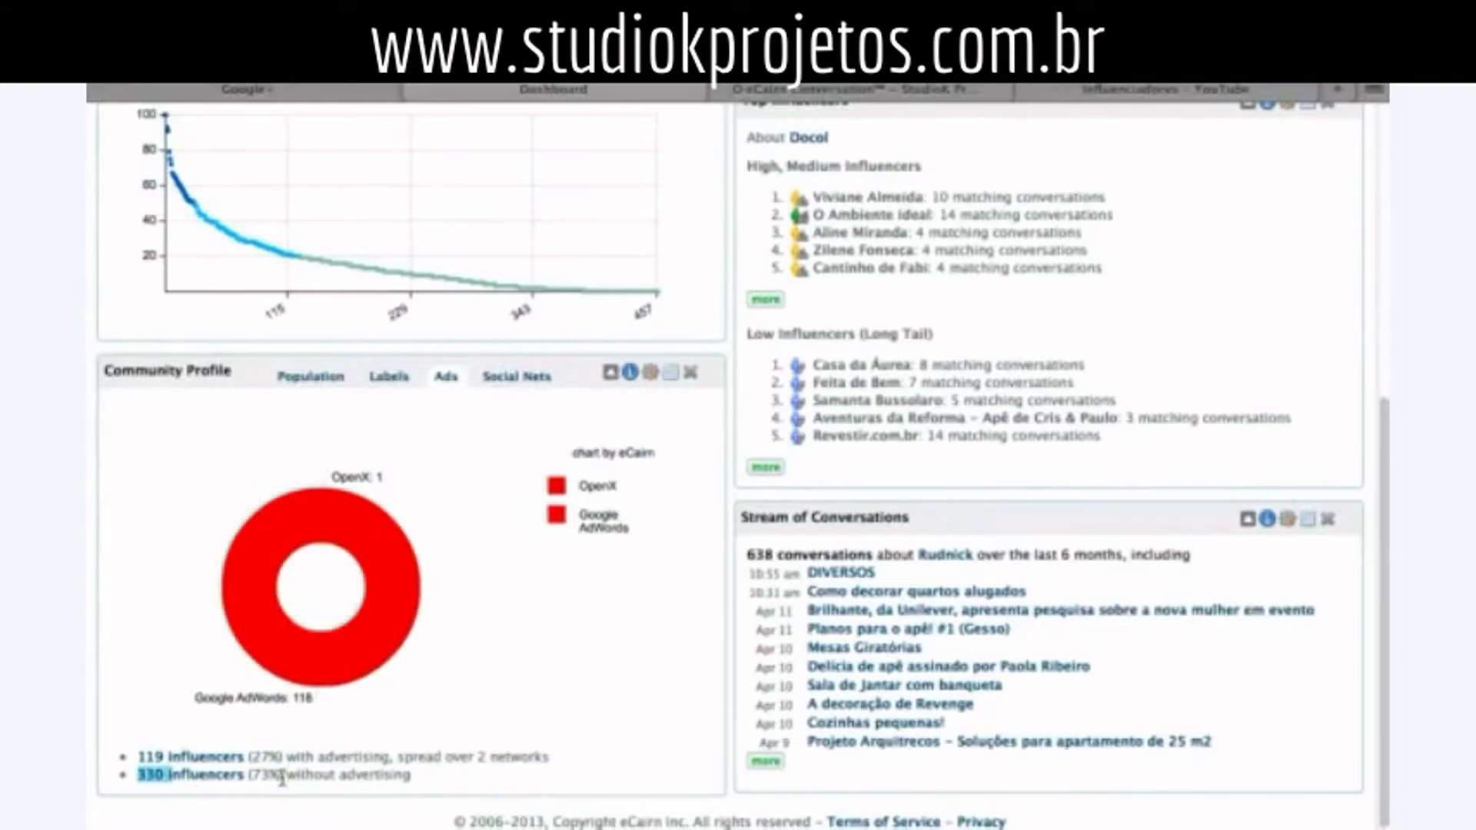
{"action": "left_click_drag", "start_coordinate": [287, 775], "coordinate": [430, 778]}
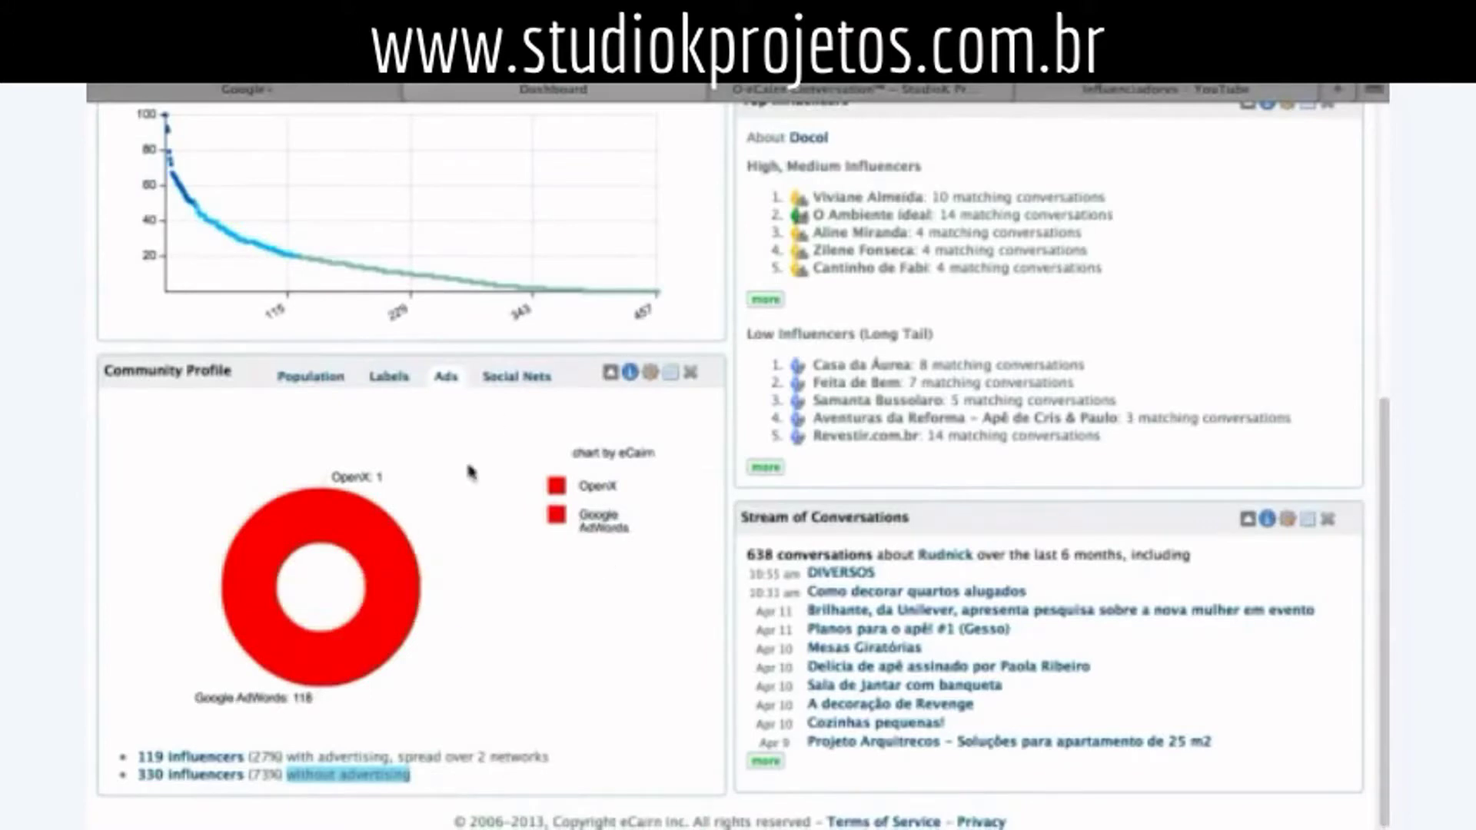
- Switch the Community Profile module to the Social Nets chart and examine the share of each social network
{"action": "left_click", "coordinate": [524, 379]}
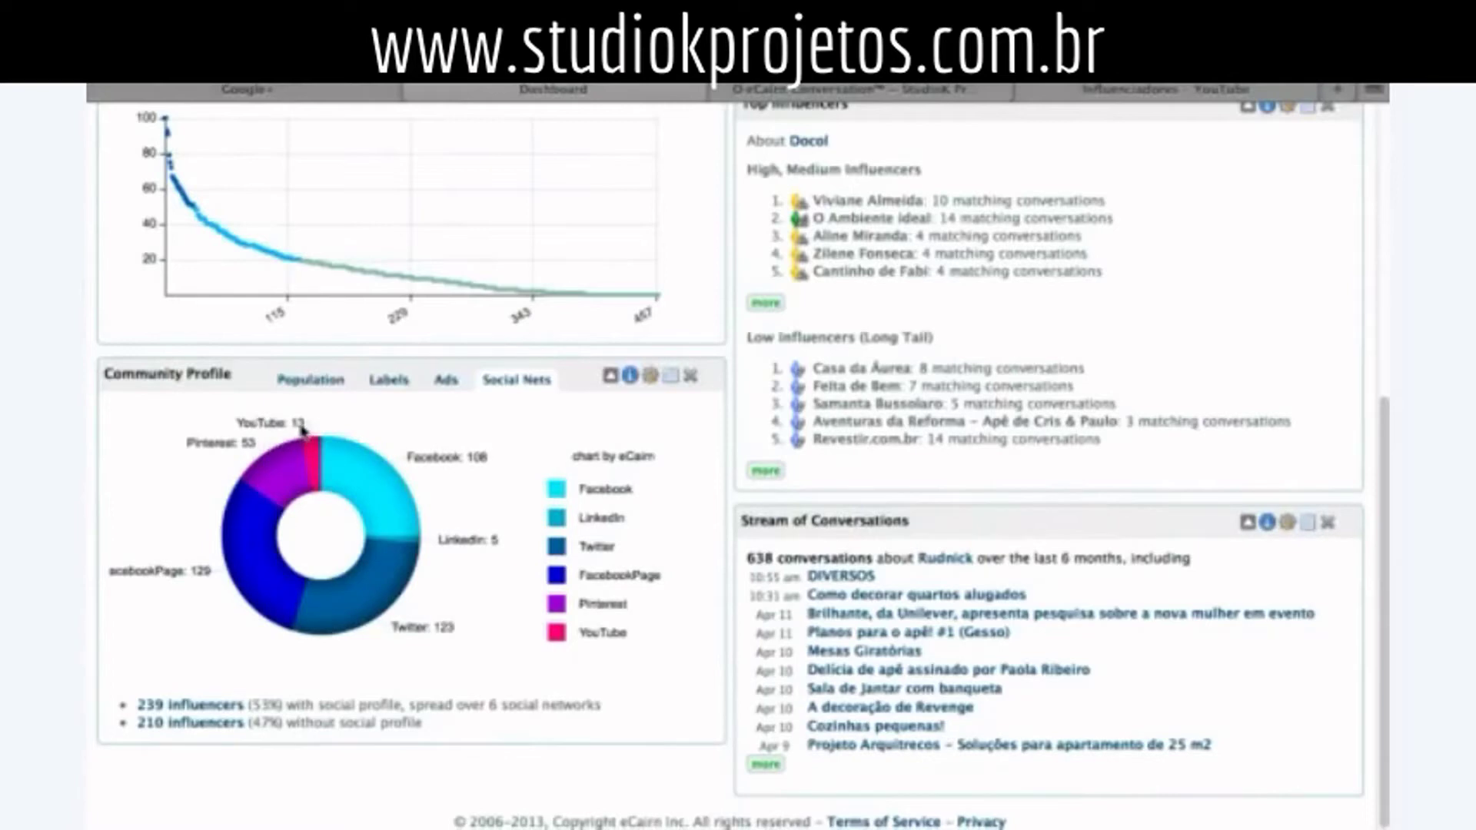
{"action": "mouse_move", "coordinate": [315, 457]}
{"action": "mouse_move", "coordinate": [408, 572]}
{"action": "mouse_move", "coordinate": [238, 553]}
- Open the list of influencers with a social profile and check how many influencers it covers
{"action": "left_click", "coordinate": [208, 706]}
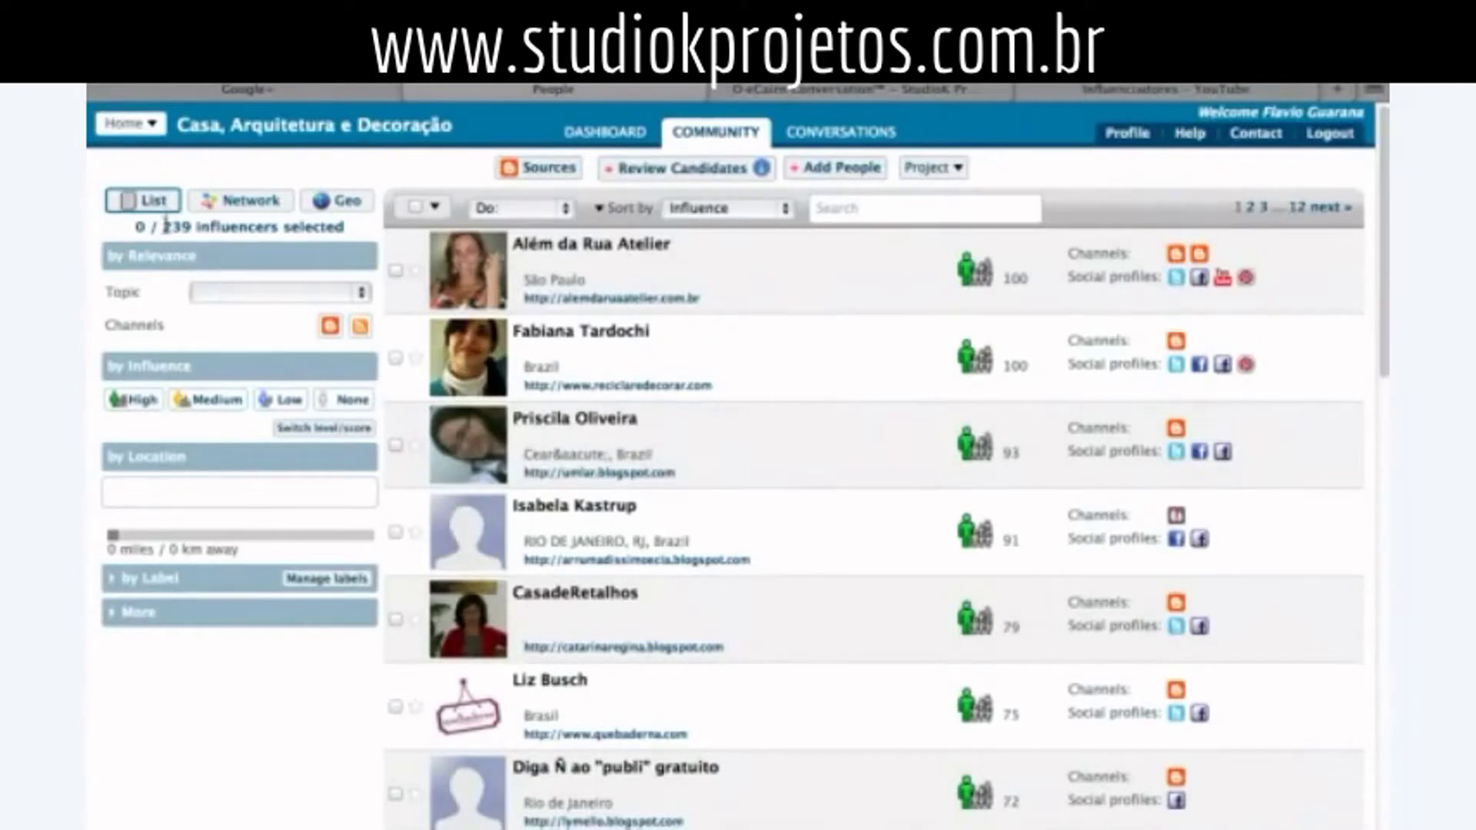
{"action": "left_click_drag", "start_coordinate": [164, 226], "coordinate": [315, 242]}
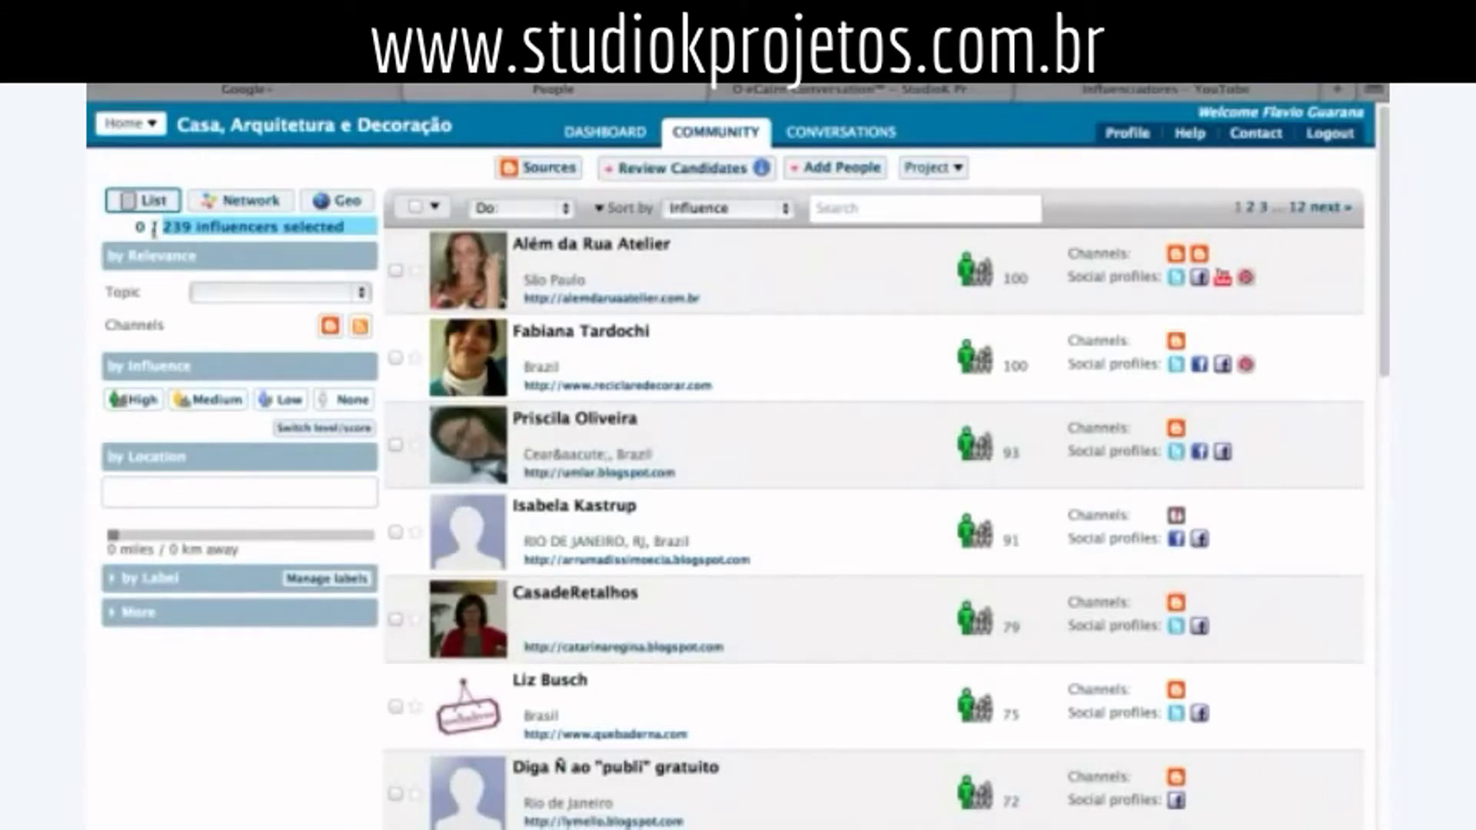
{"action": "left_click", "coordinate": [218, 173]}
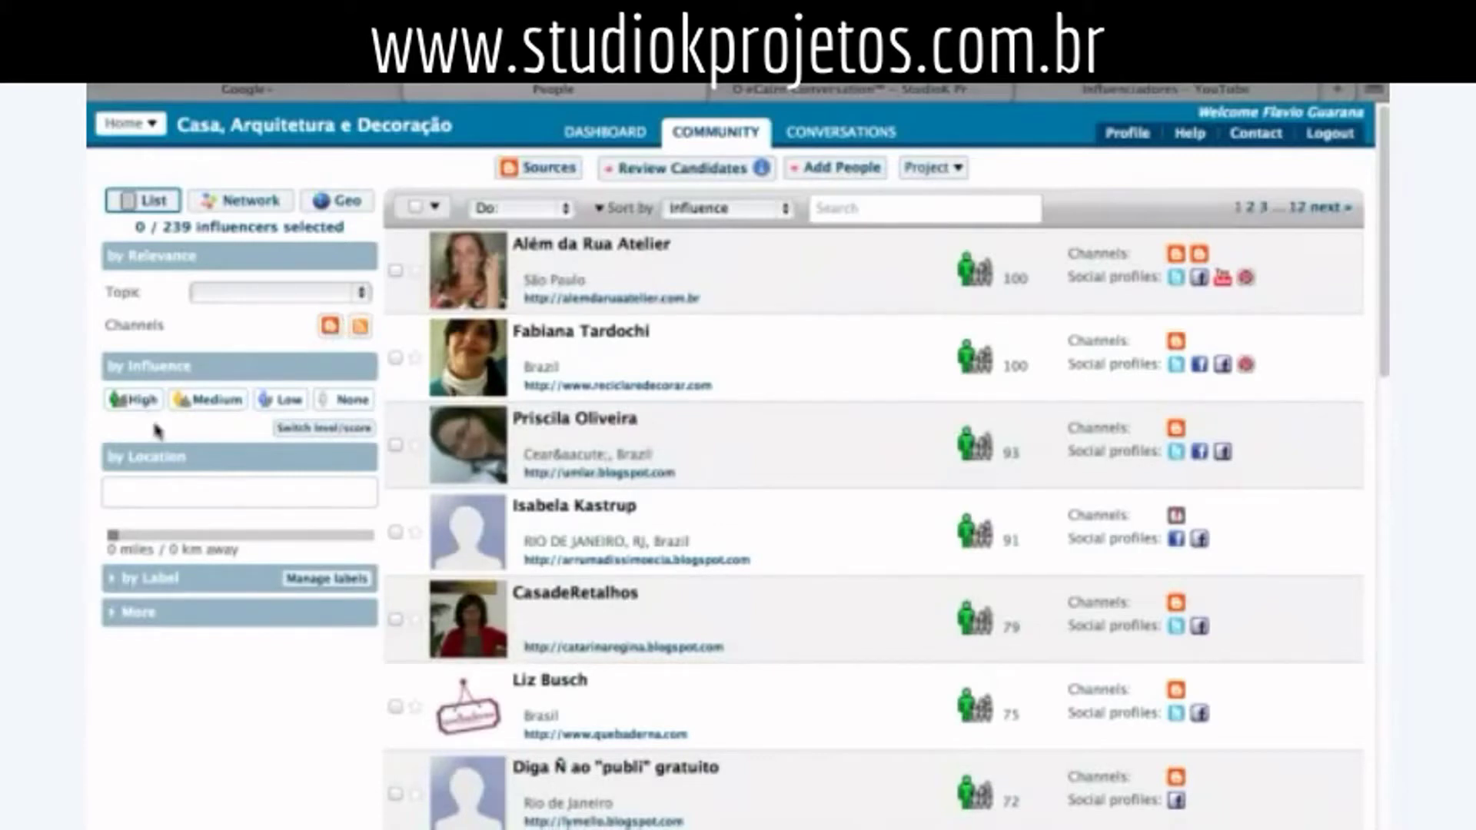
- Filter the influencers by the location são paulo and check the matching count, closing any contact card that opens
{"action": "left_click", "coordinate": [123, 493]}
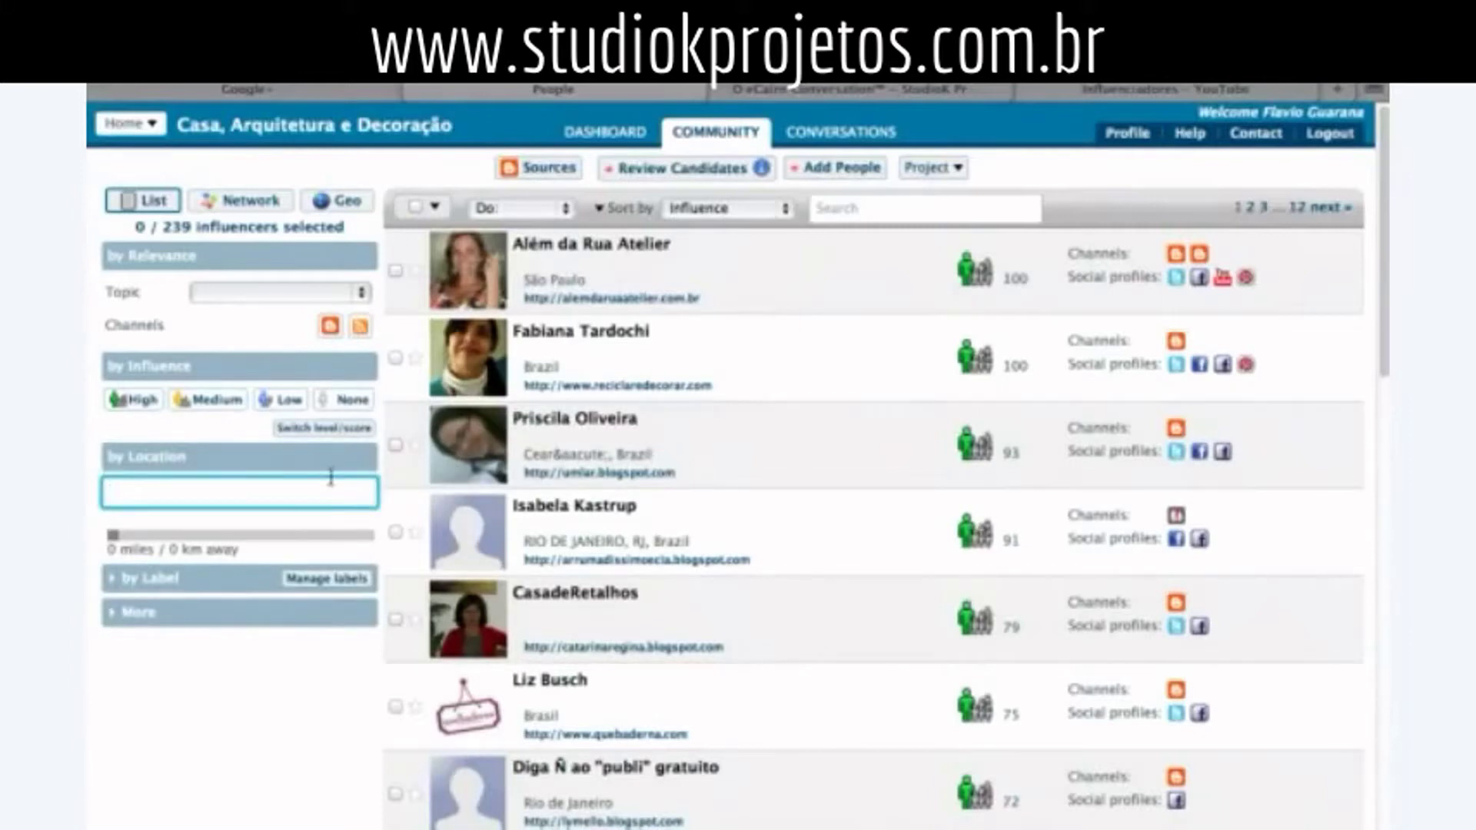
{"action": "type", "text": "são"}
{"action": "type", "text": "paulo"}
{"action": "key", "text": "Return"}
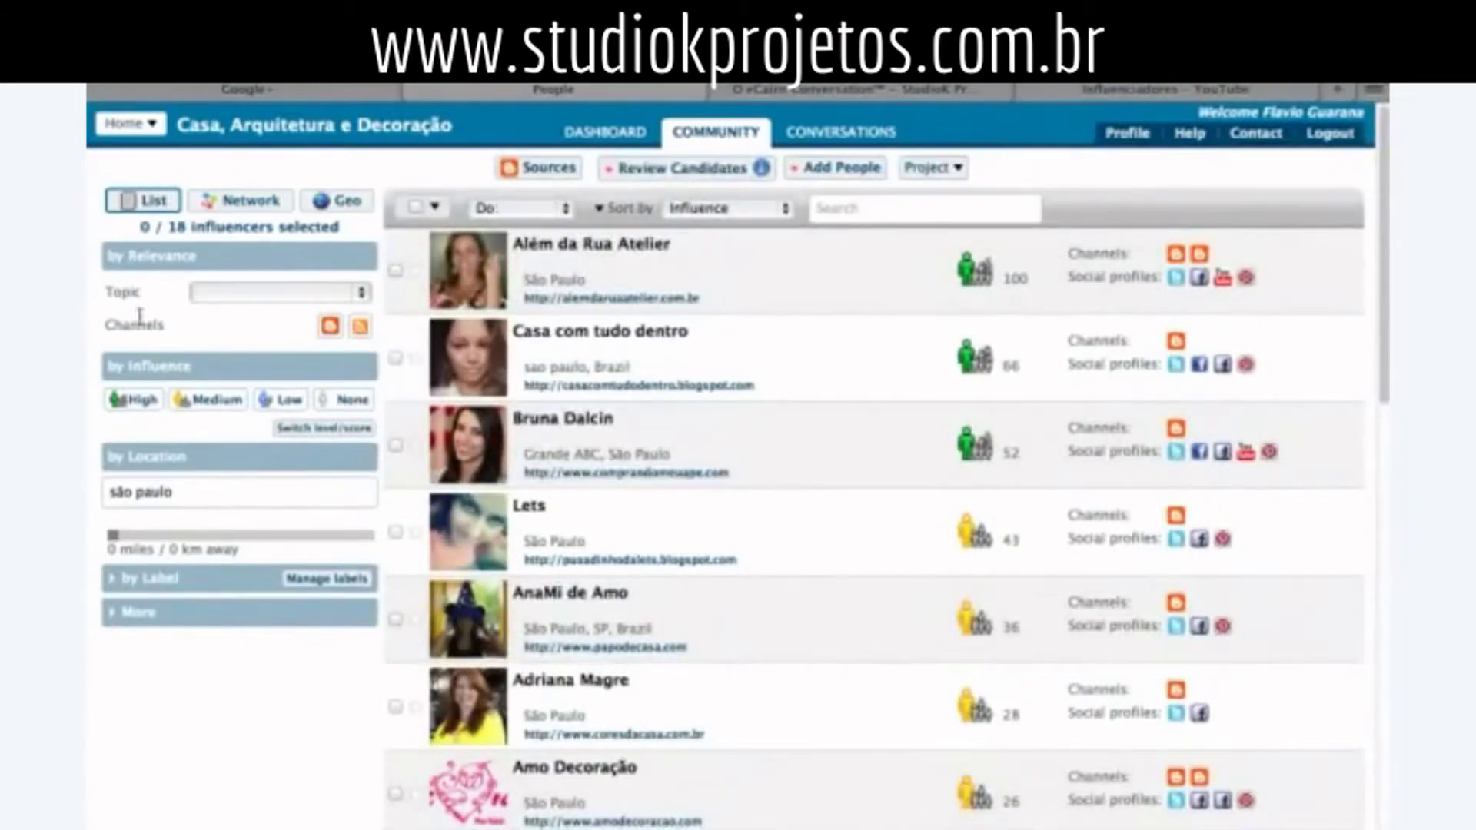
{"action": "left_click_drag", "start_coordinate": [170, 225], "coordinate": [356, 239]}
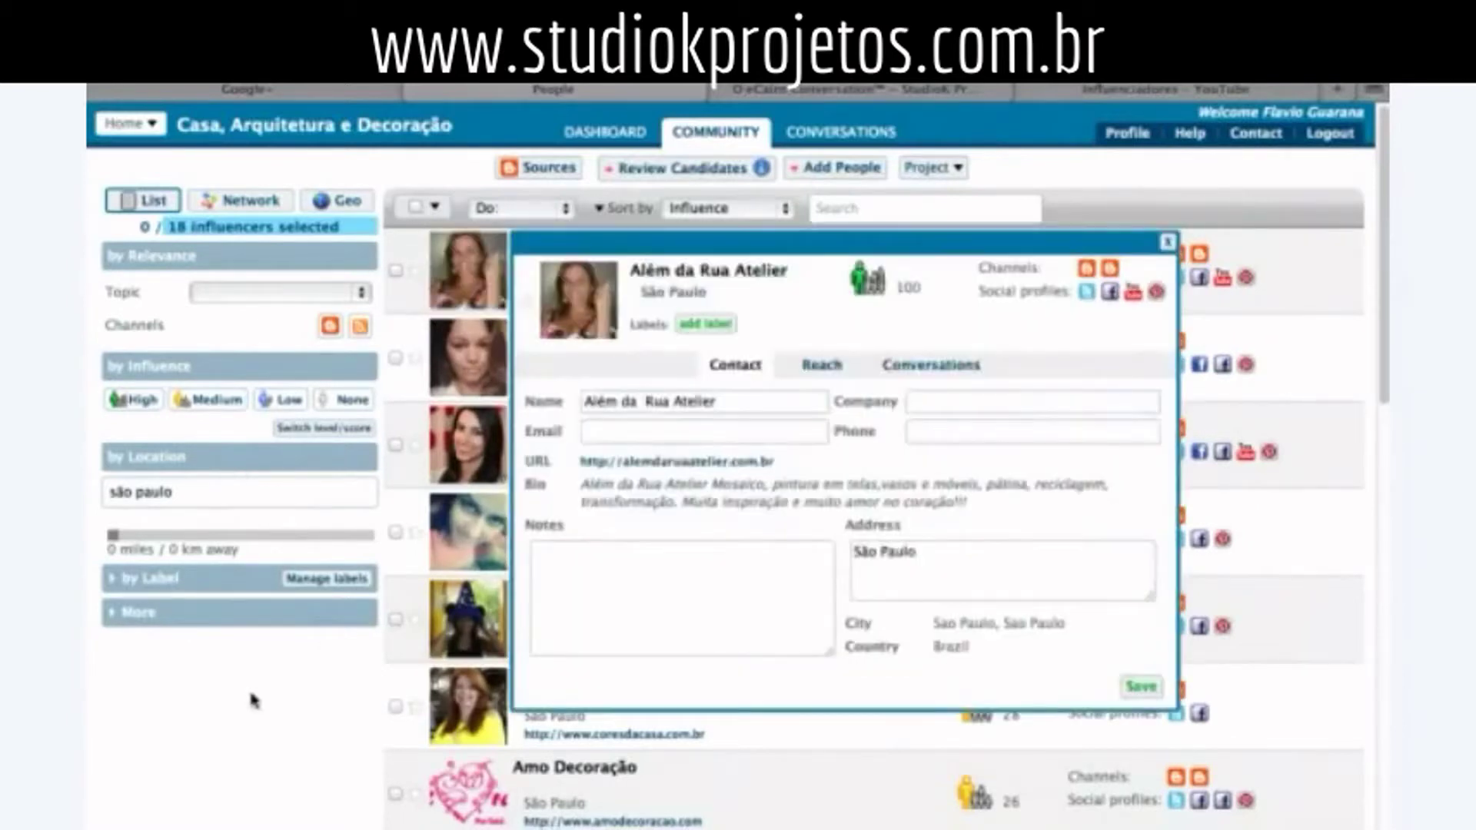
{"action": "left_click", "coordinate": [1173, 248]}
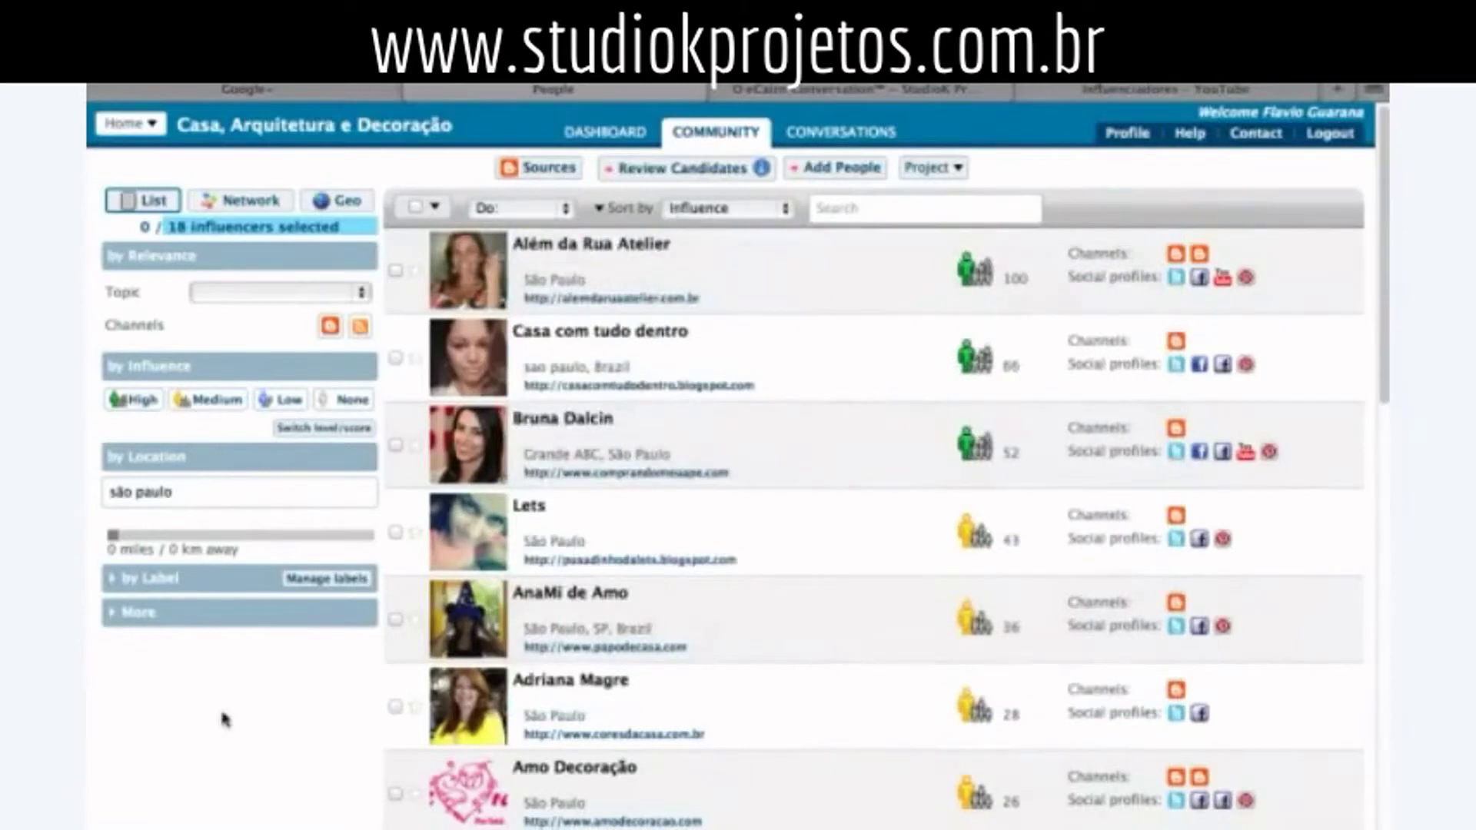
- Set the location filter's distance to 268 miles / 431 km and clear its place name
{"action": "left_click_drag", "start_coordinate": [112, 531], "coordinate": [293, 537]}
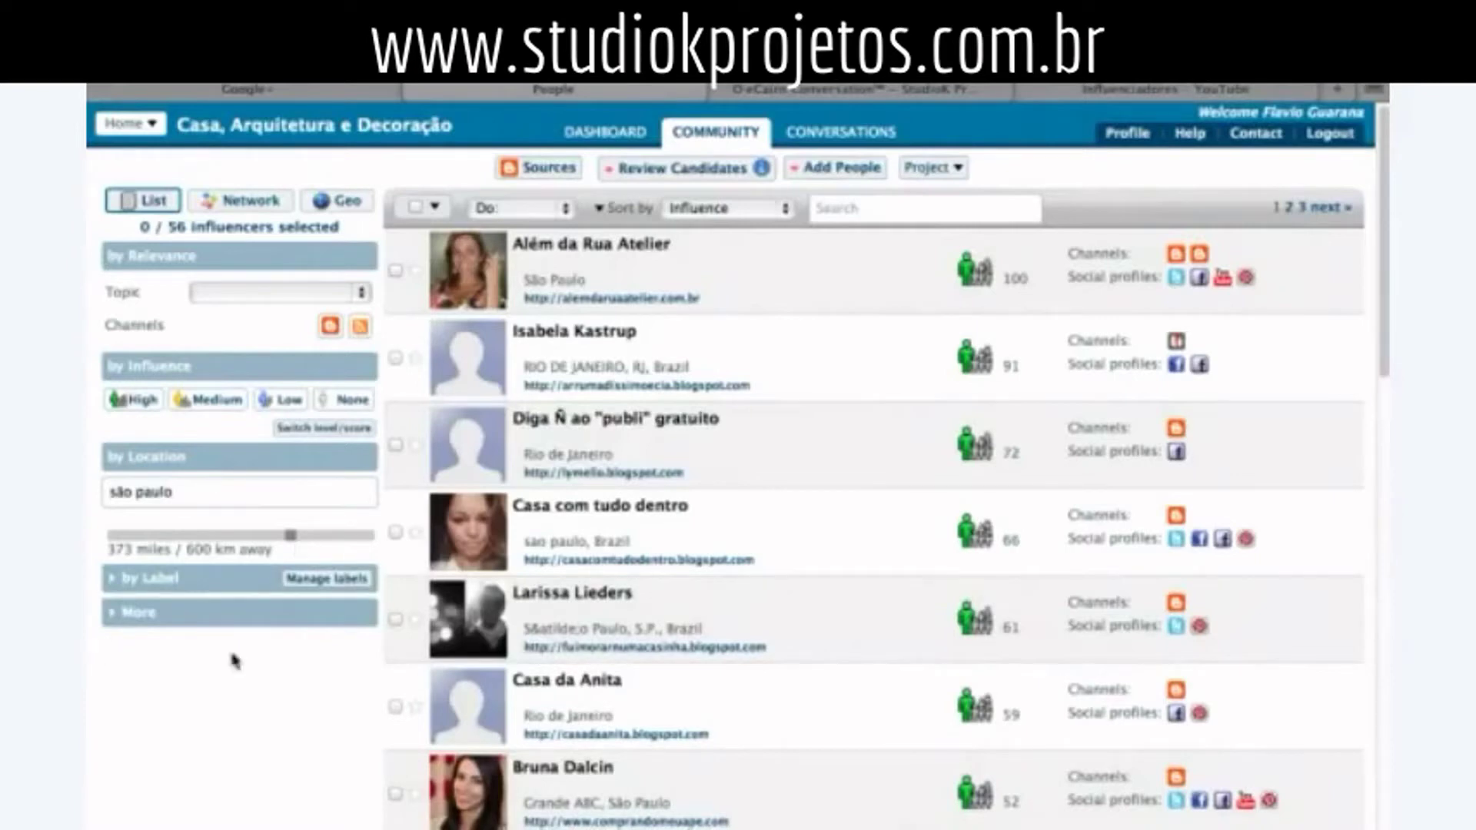
{"action": "left_click_drag", "start_coordinate": [289, 532], "coordinate": [240, 533]}
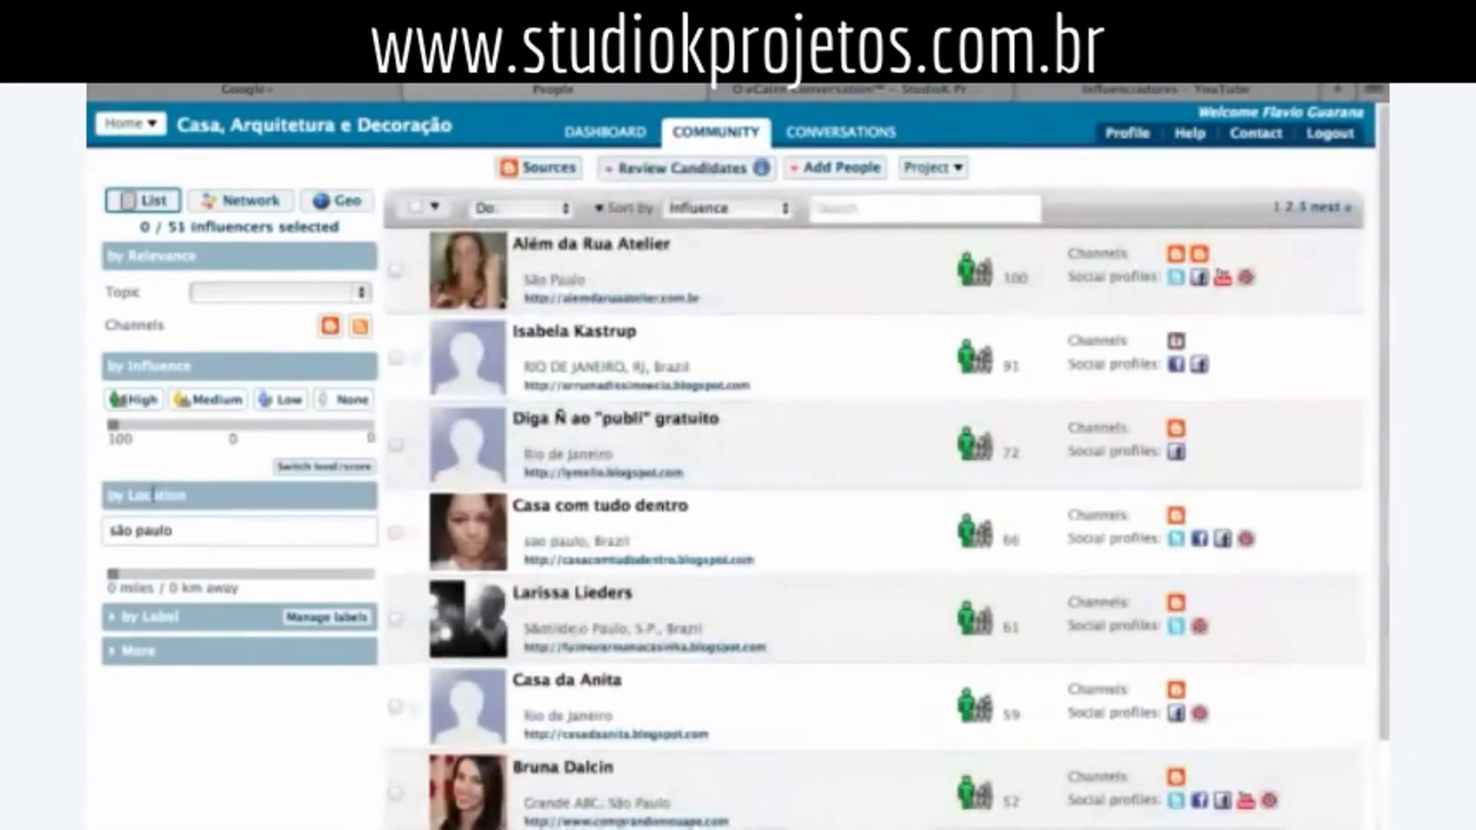
{"action": "triple_click", "coordinate": [178, 493]}
{"action": "key", "text": "BackSpace"}
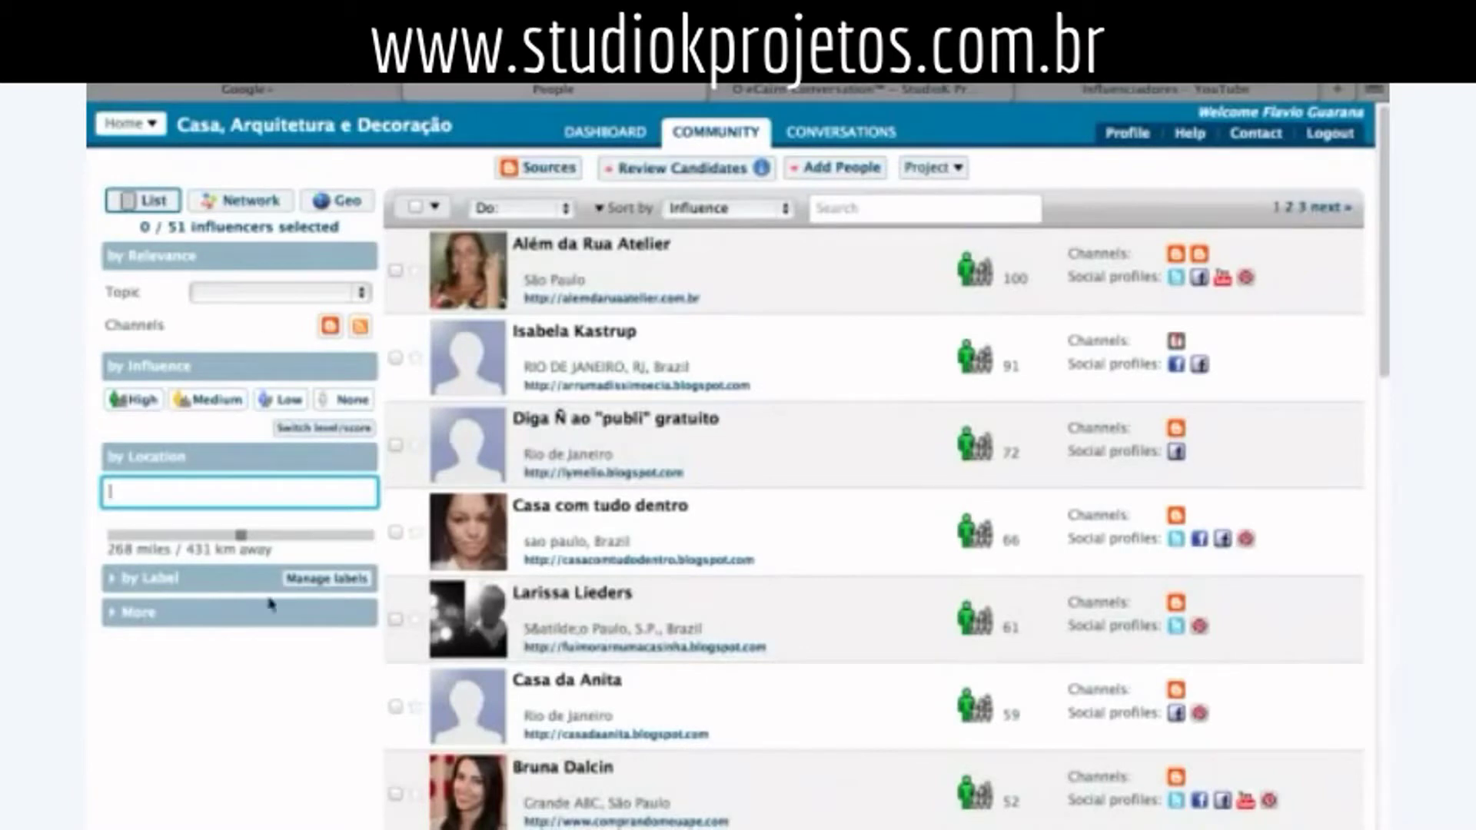
- Look through the label filter options, collapse them, and view and close the second influencer's contact card
{"action": "left_click", "coordinate": [113, 586]}
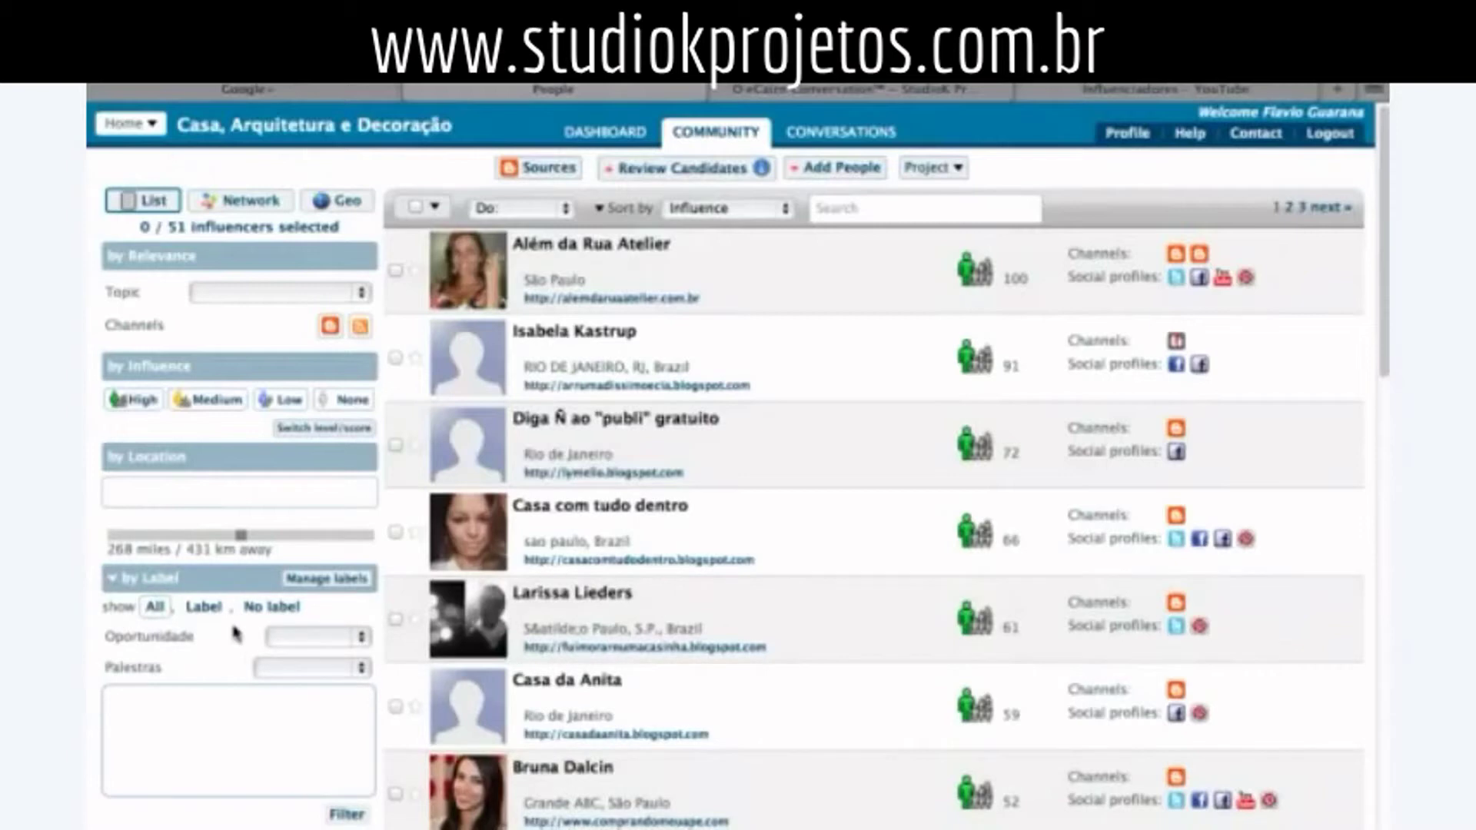
{"action": "left_click", "coordinate": [113, 584]}
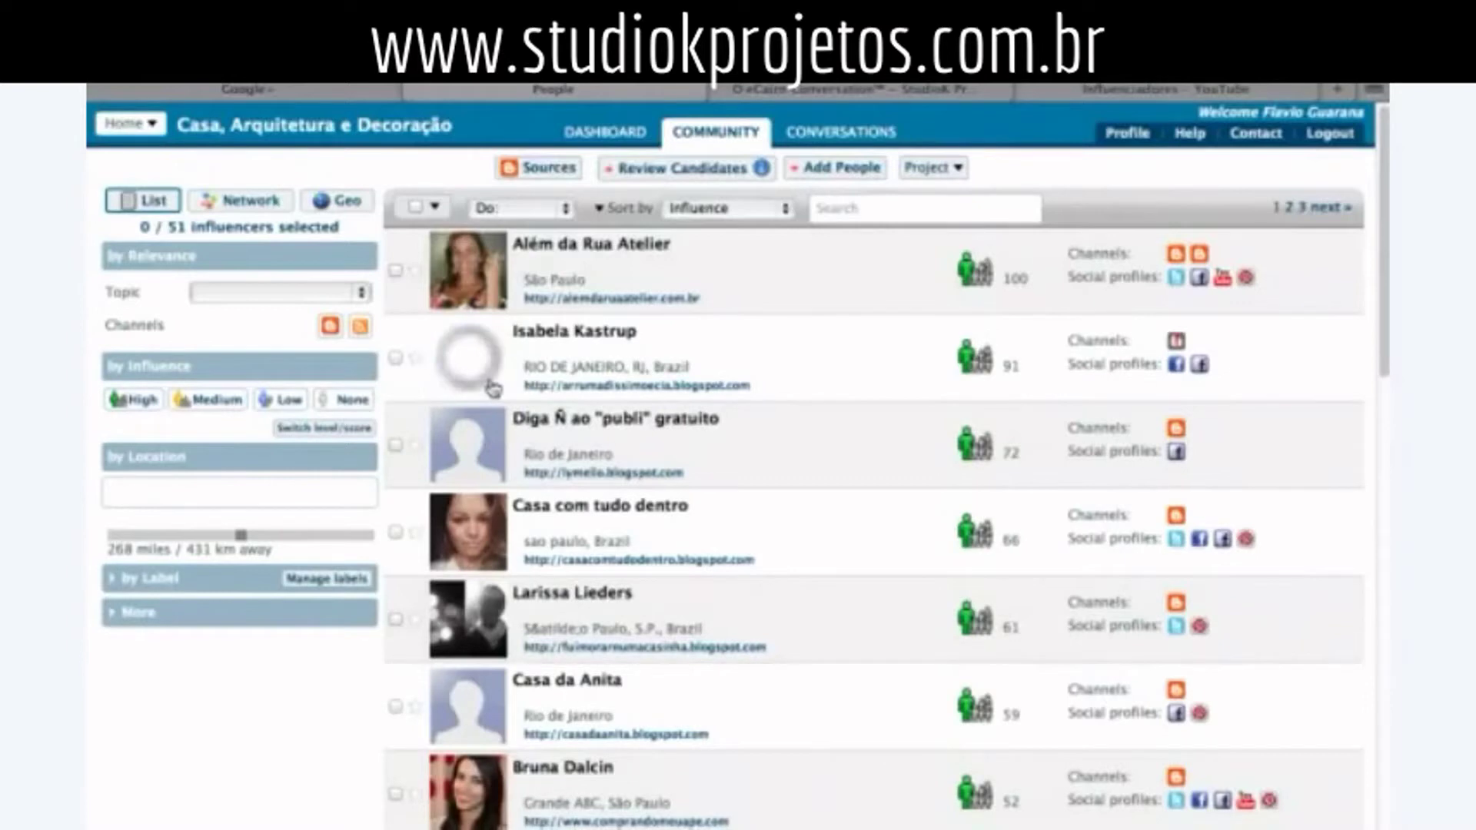
{"action": "left_click", "coordinate": [493, 388]}
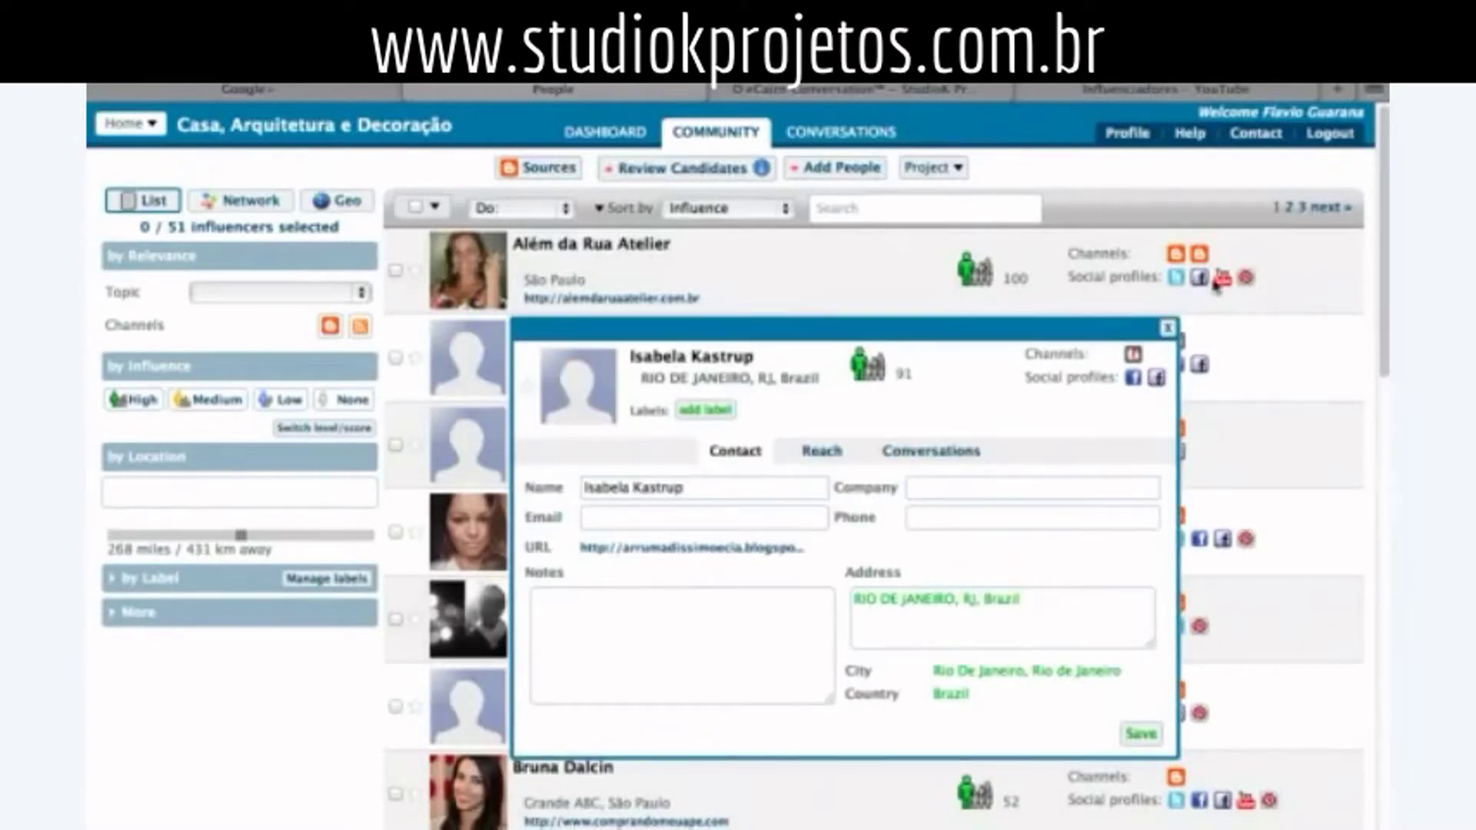
{"action": "left_click", "coordinate": [1166, 328]}
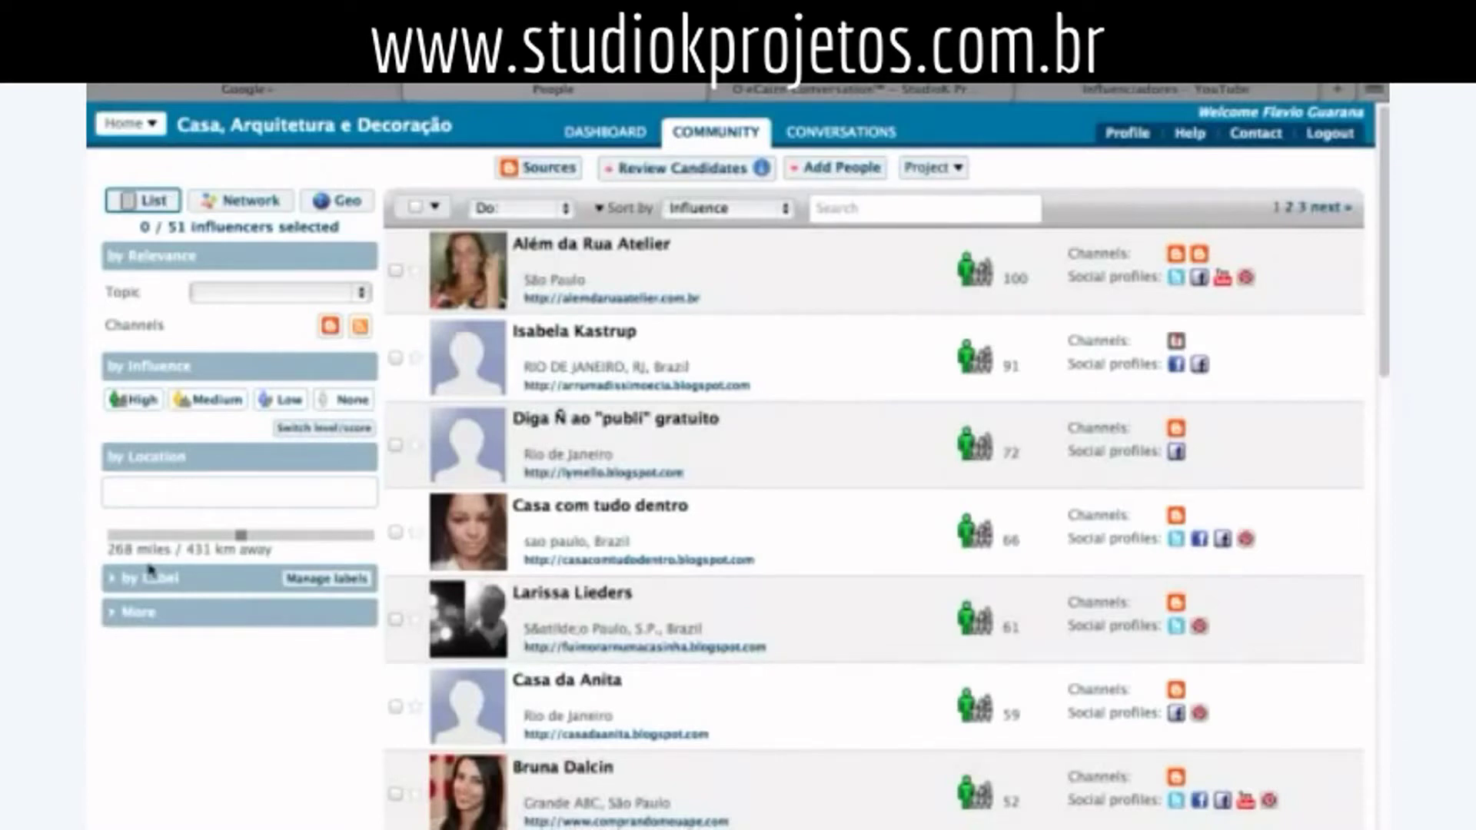
- Filter the influencers by ad network to show Ads Friendly ones in Google AdWords
{"action": "left_click", "coordinate": [113, 619]}
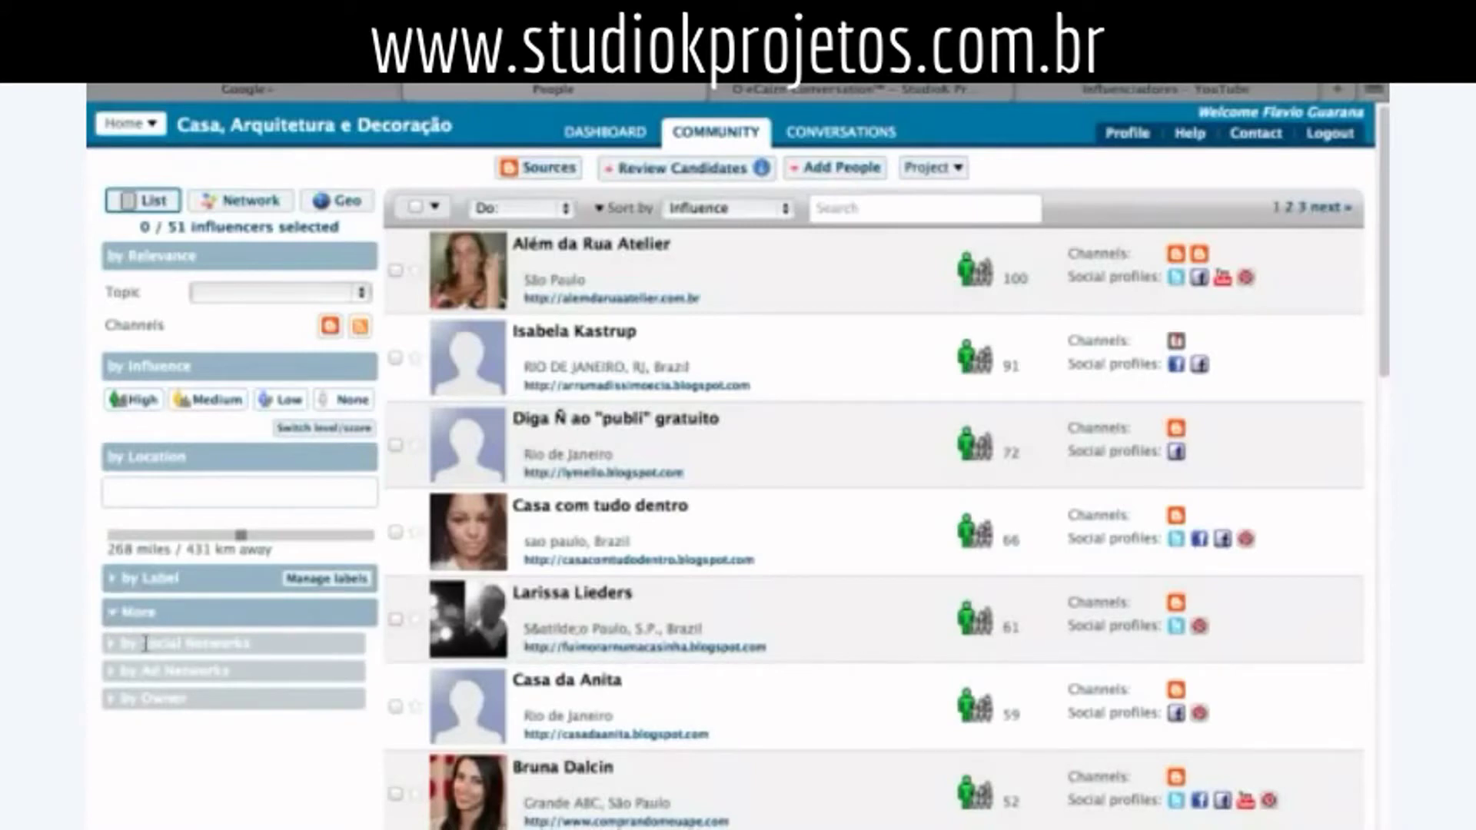
{"action": "left_click", "coordinate": [116, 676]}
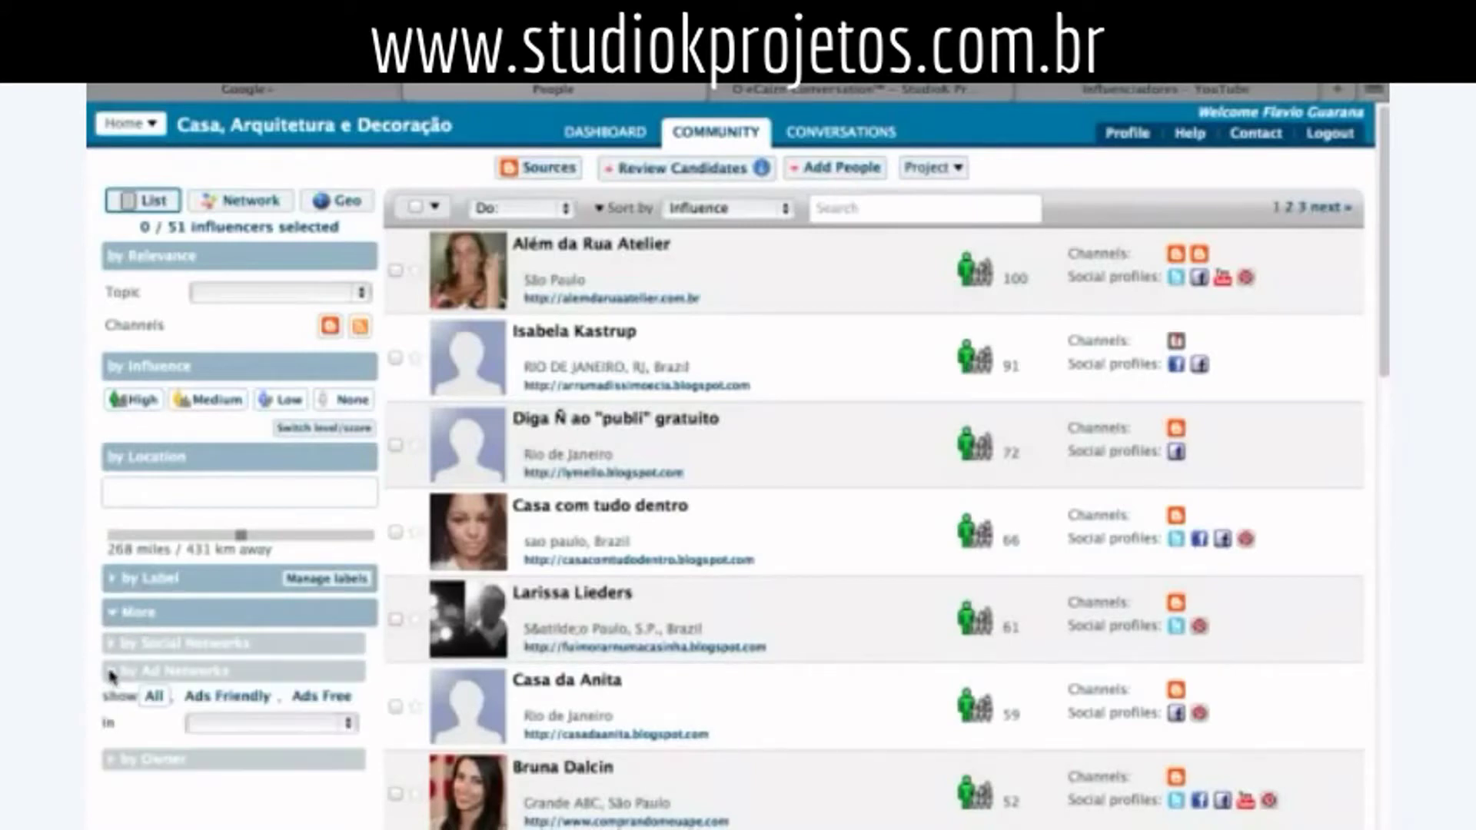
{"action": "left_click", "coordinate": [228, 698]}
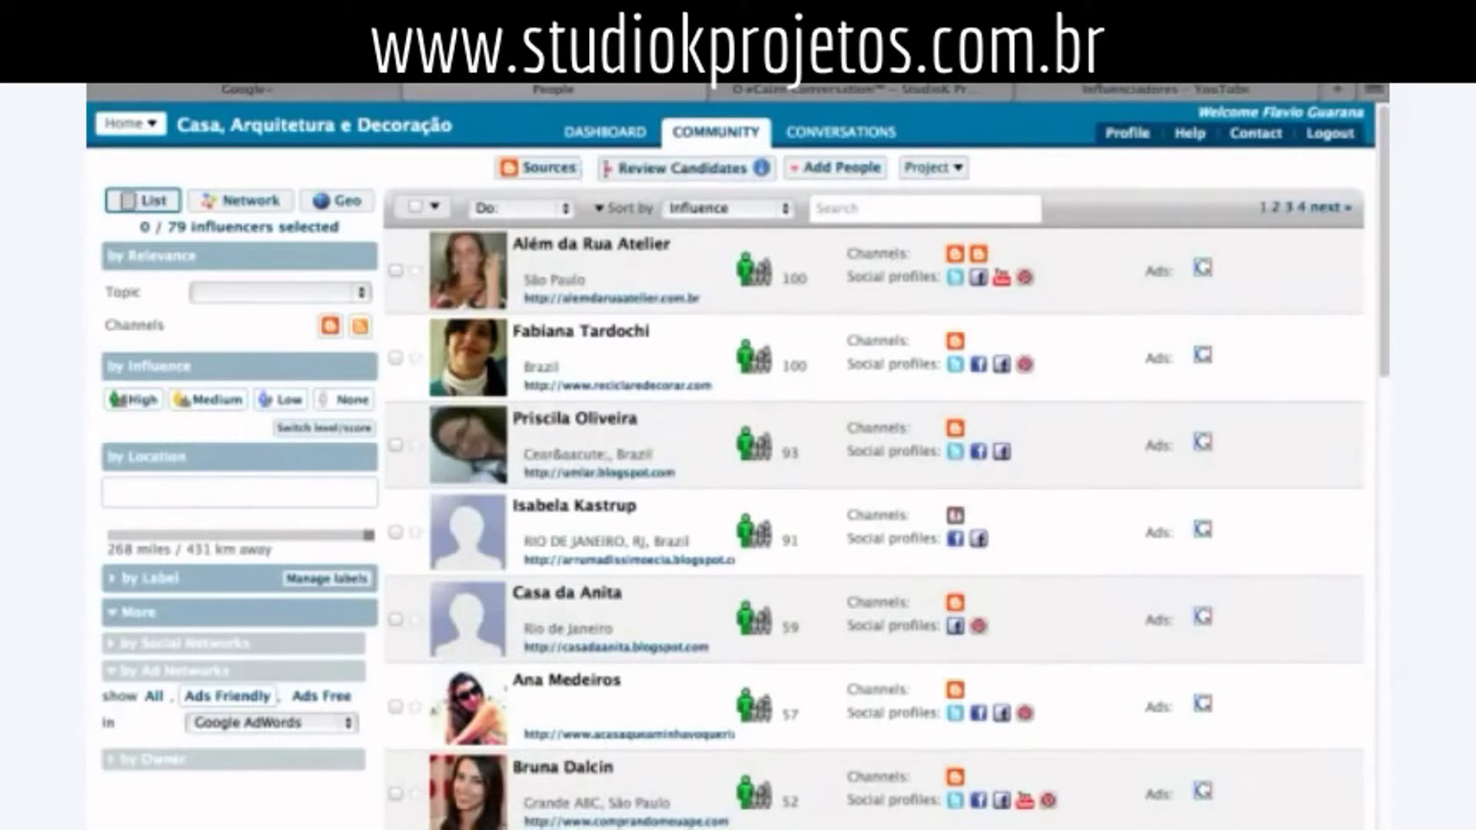
- Open the community's Sources list and view the conversations chart on the first source's contact card
{"action": "left_click", "coordinate": [549, 168]}
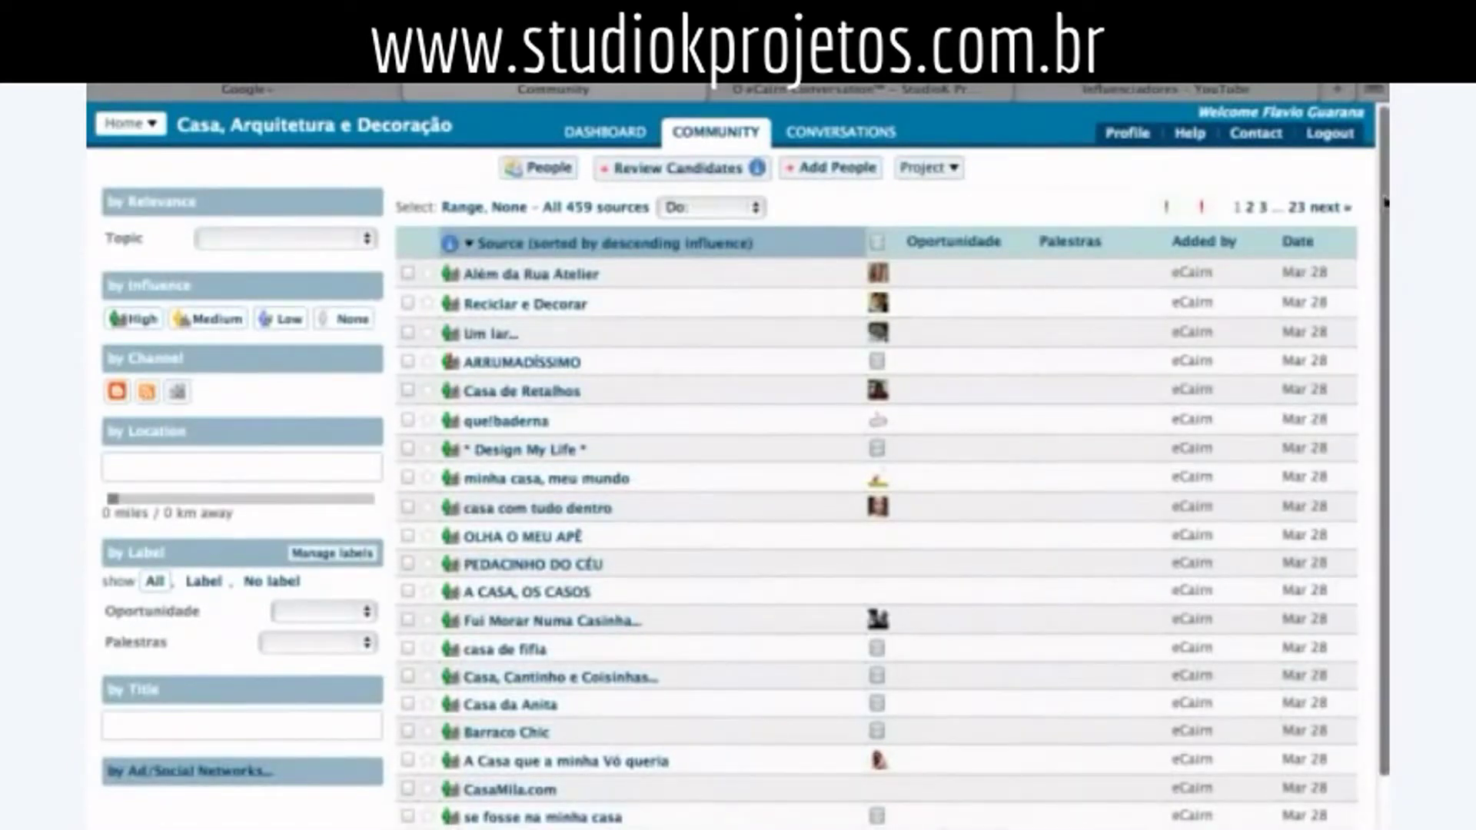
{"action": "scroll", "coordinate": [1386, 201], "scroll_direction": "down", "scroll_amount": 3}
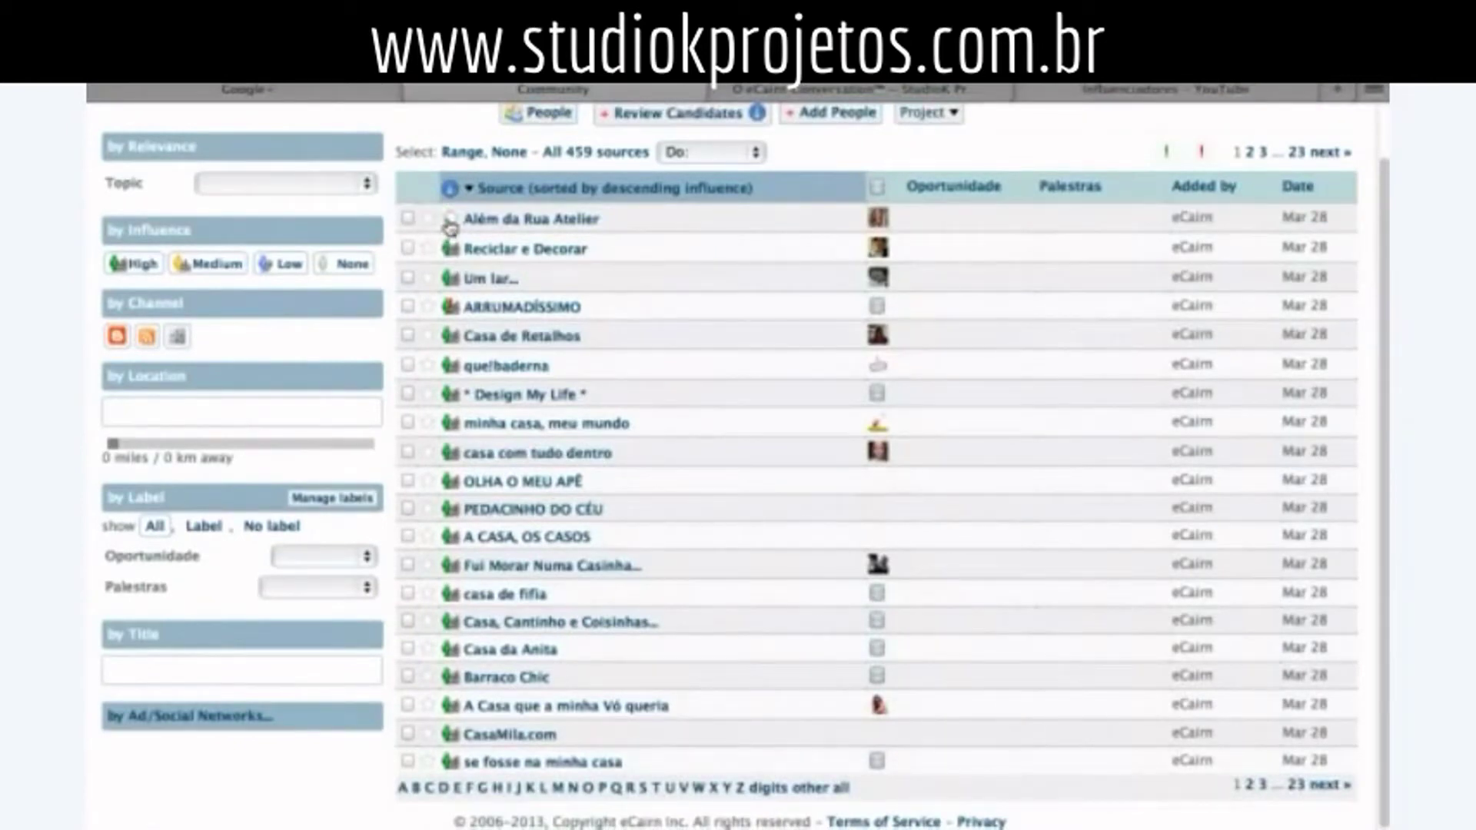
{"action": "left_click", "coordinate": [450, 225]}
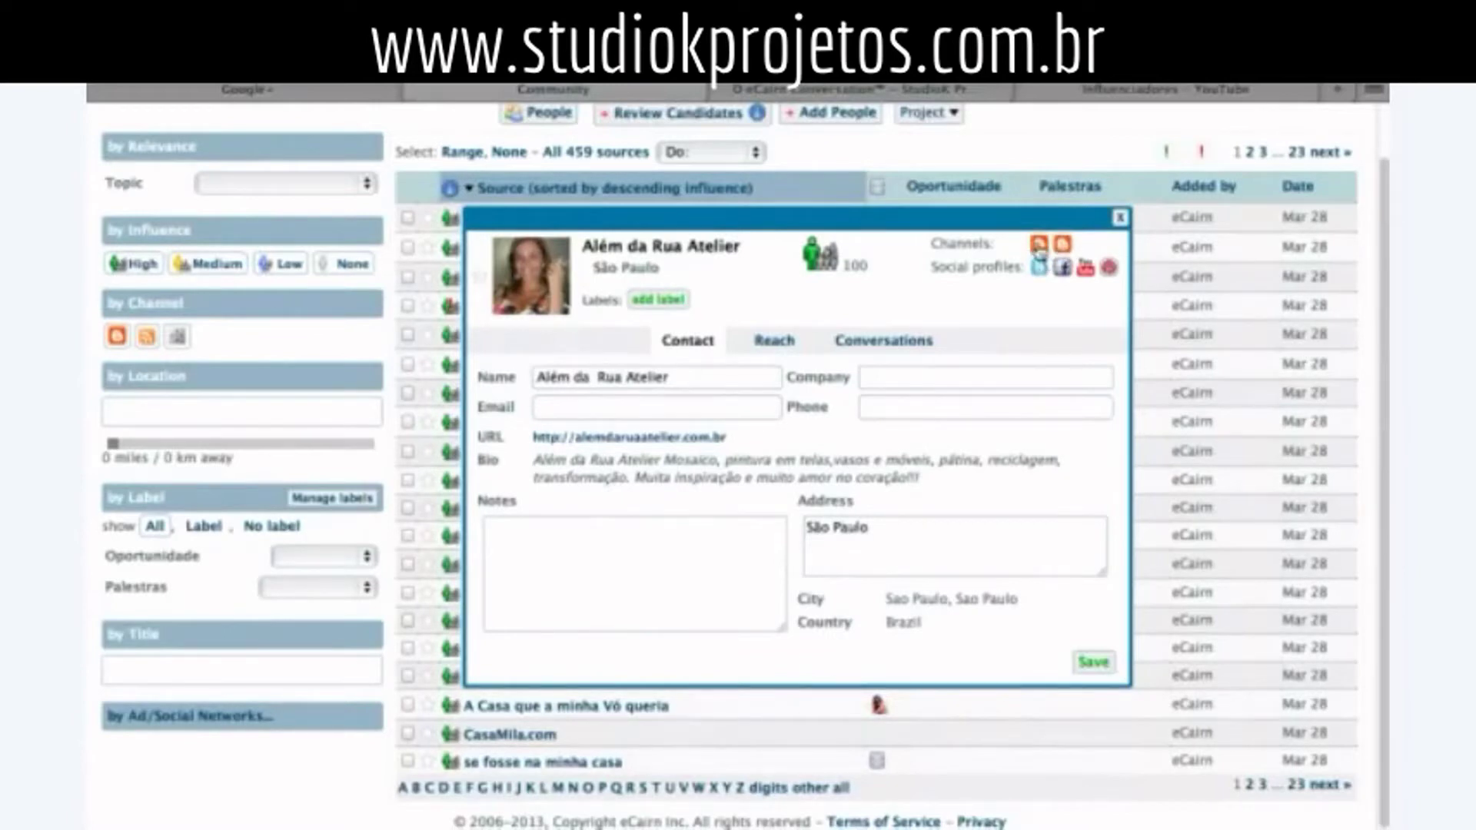
{"action": "left_click", "coordinate": [894, 346]}
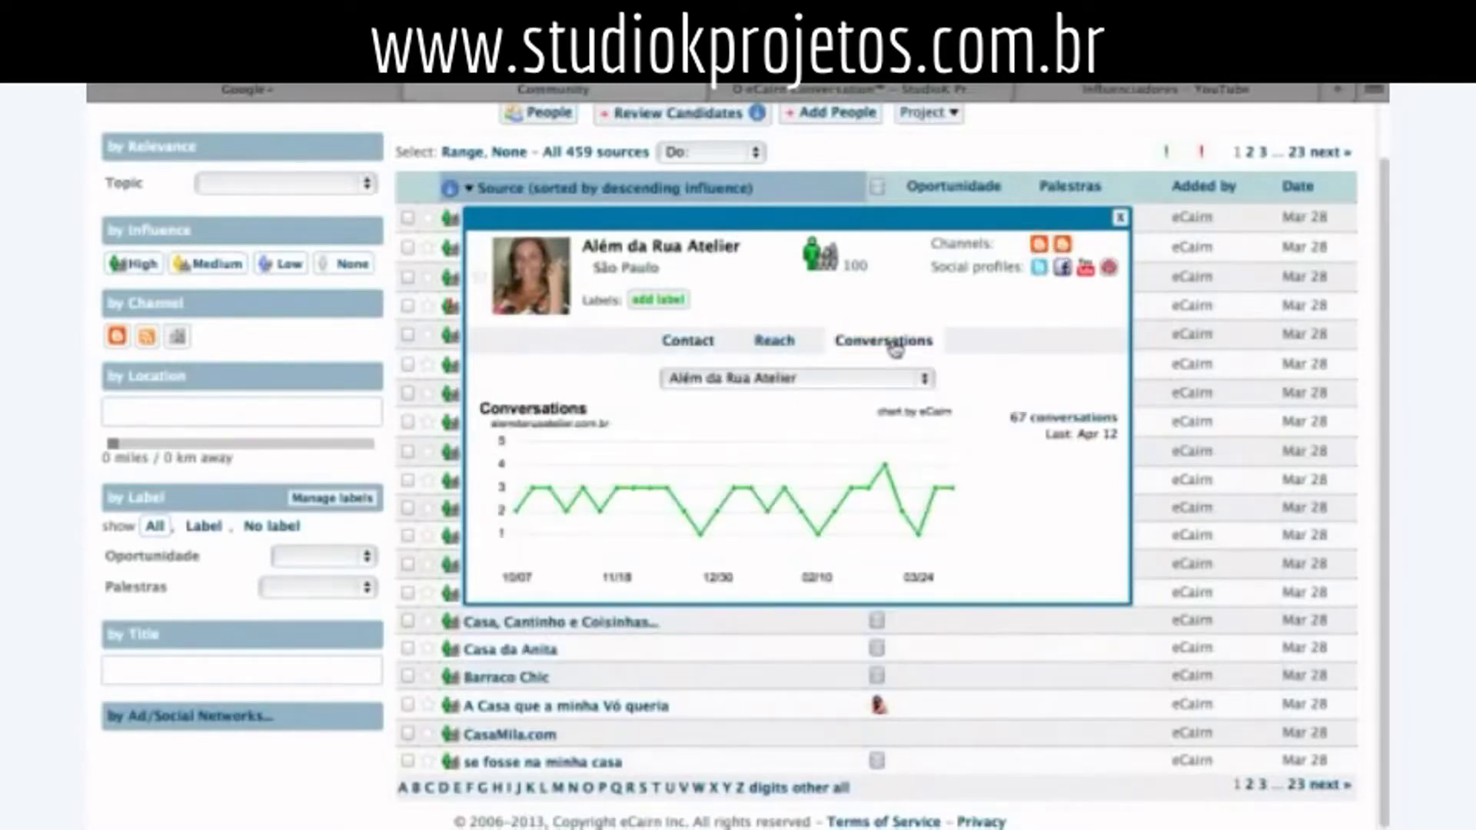
- Return to the card's contact details and go through the Email, Company, Phone and Notes fields
{"action": "left_click", "coordinate": [687, 343]}
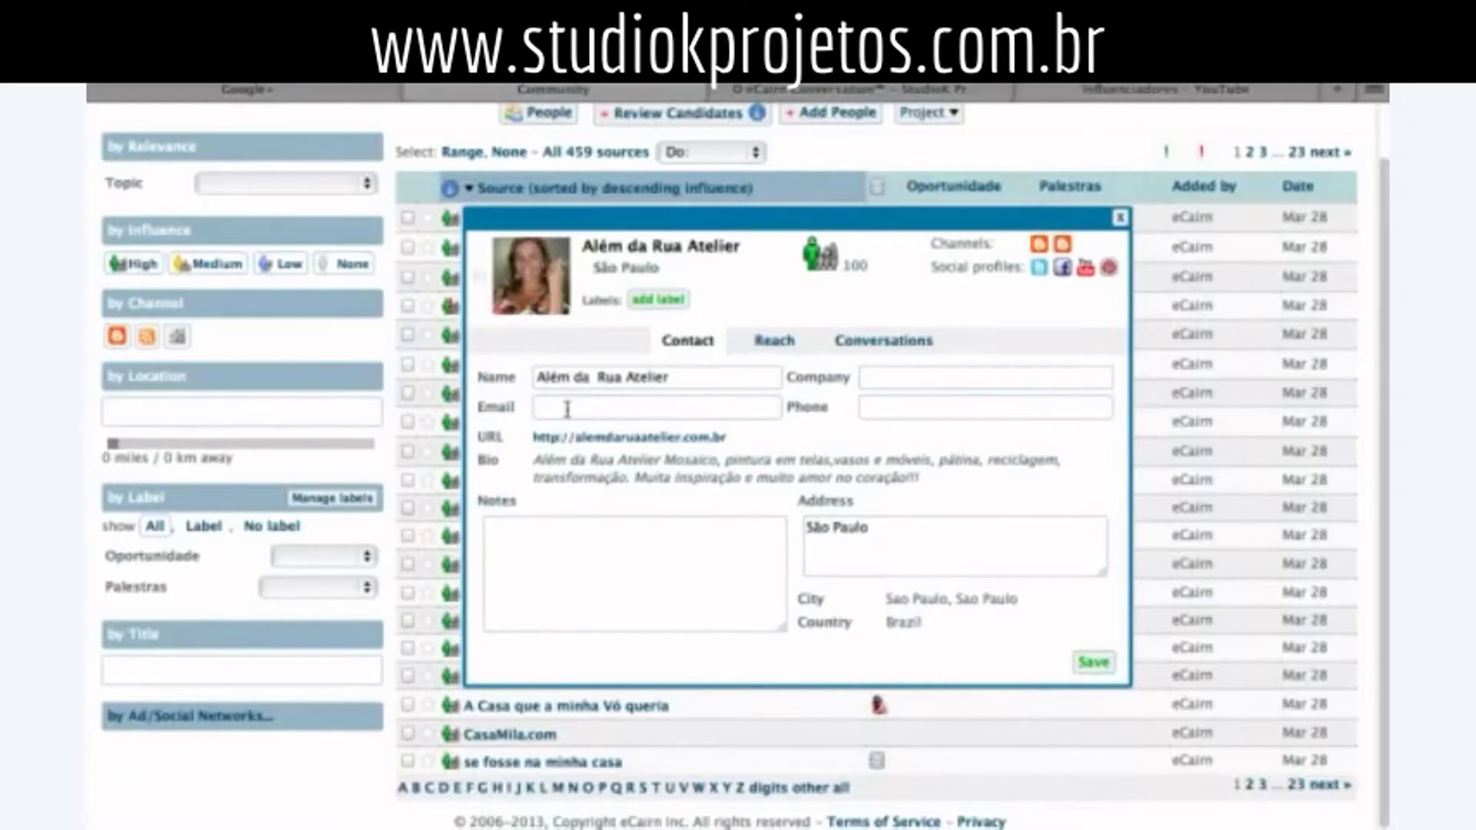
{"action": "left_click", "coordinate": [541, 414]}
{"action": "left_click", "coordinate": [908, 382]}
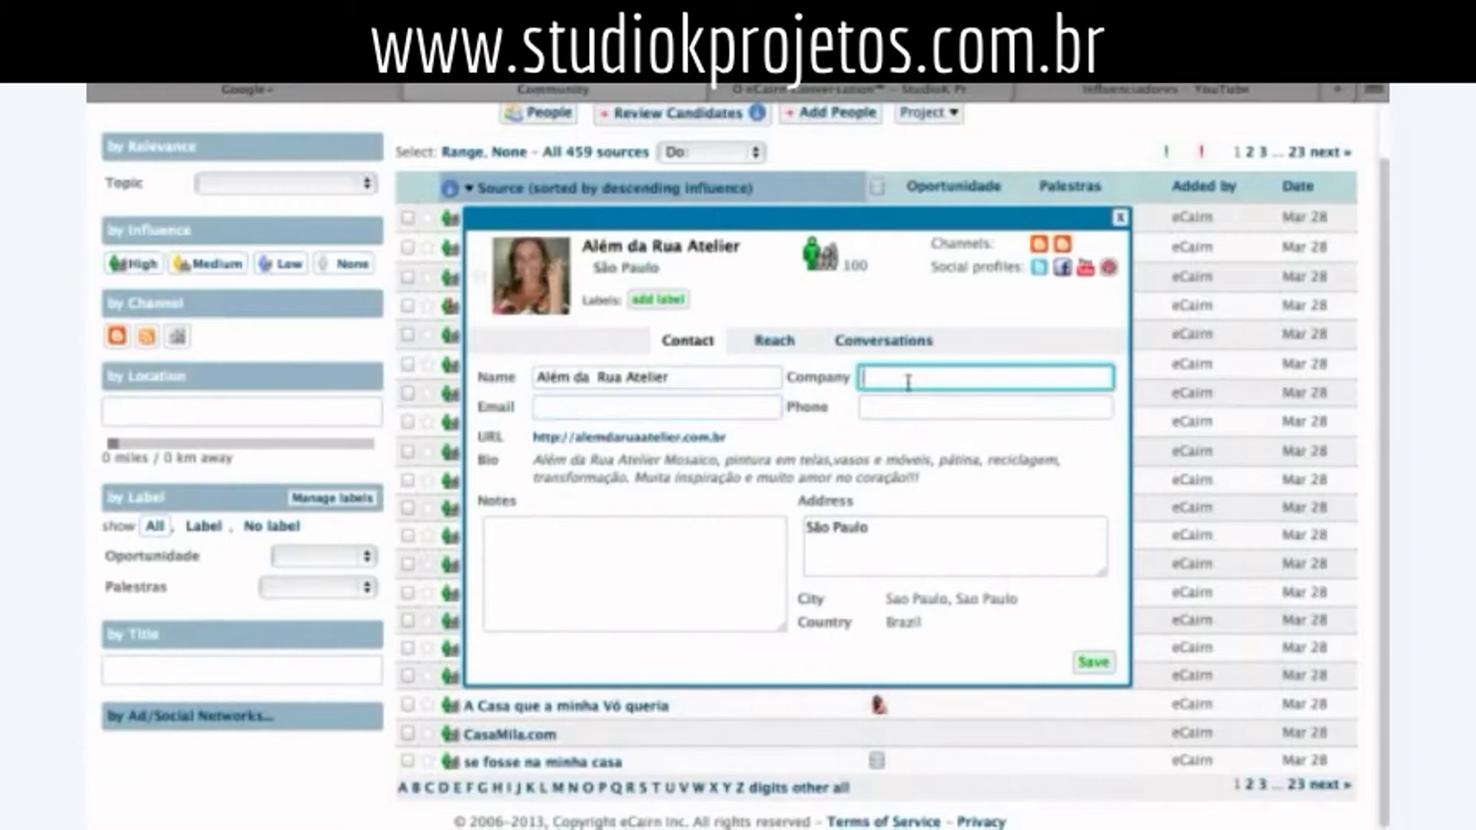
{"action": "left_click", "coordinate": [920, 413]}
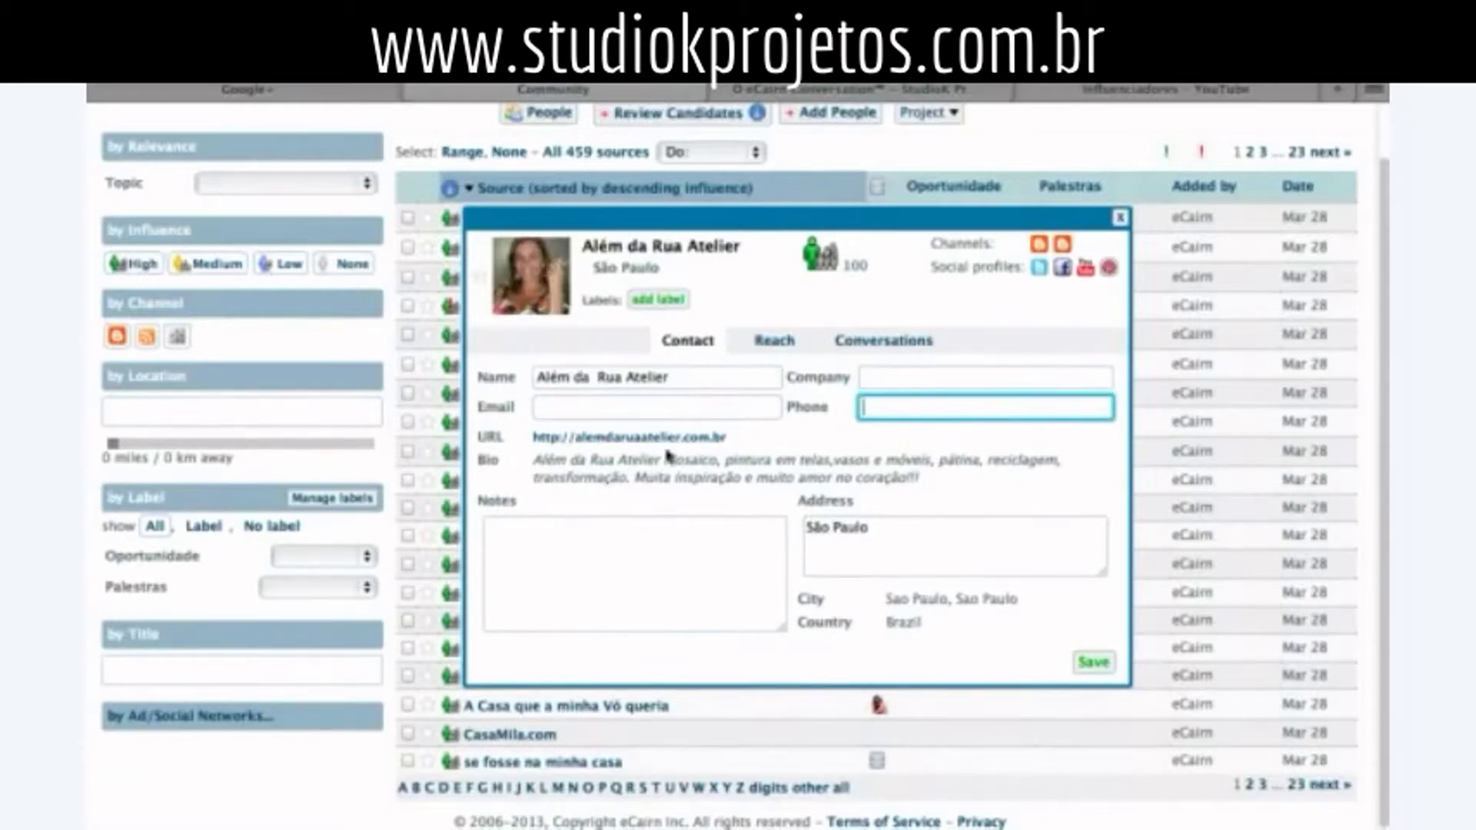
{"action": "left_click", "coordinate": [526, 542]}
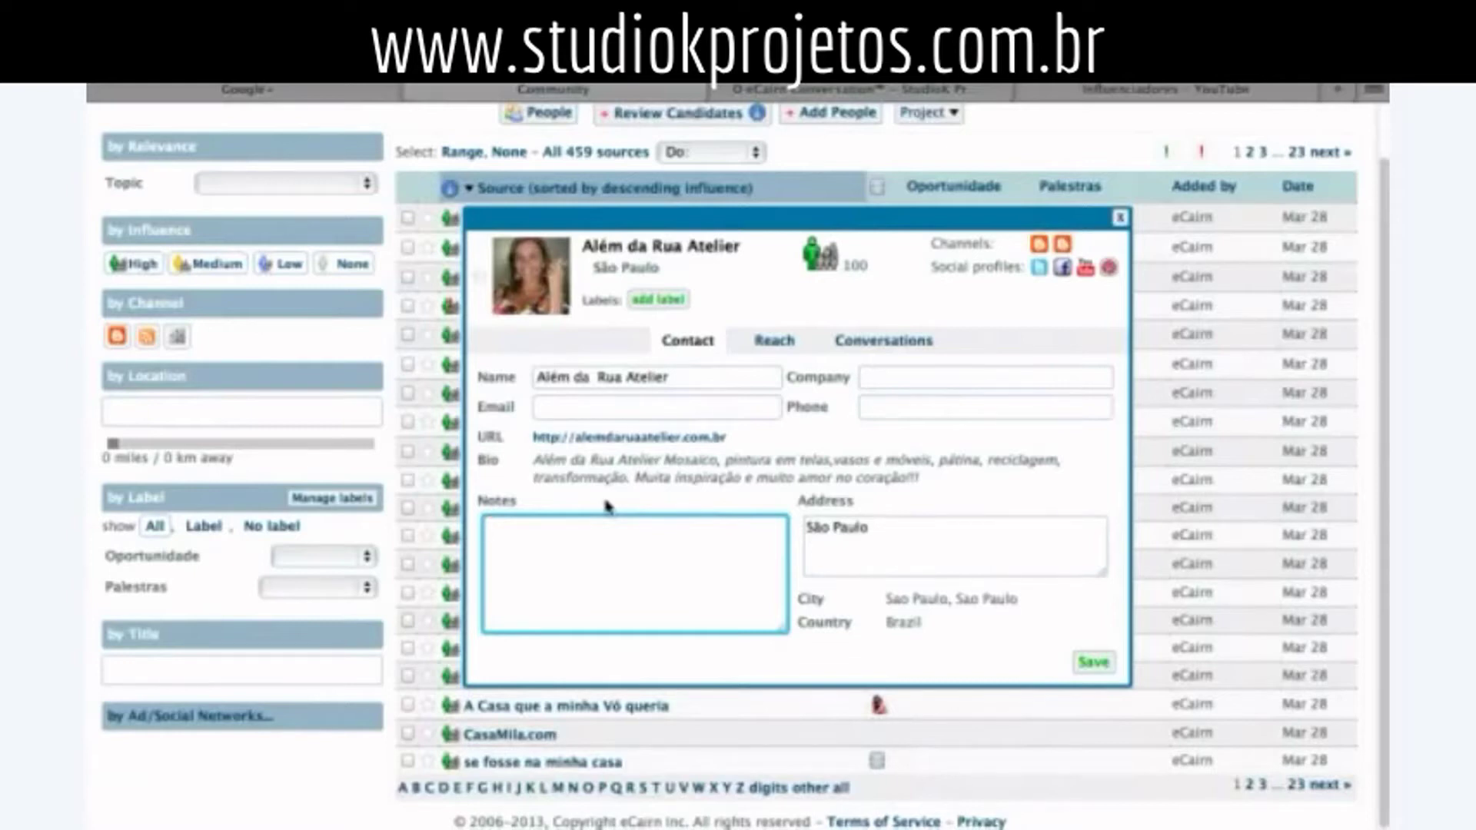
- Review the first source's reach figures and conversations chart, and close its contact card
{"action": "left_click", "coordinate": [778, 342]}
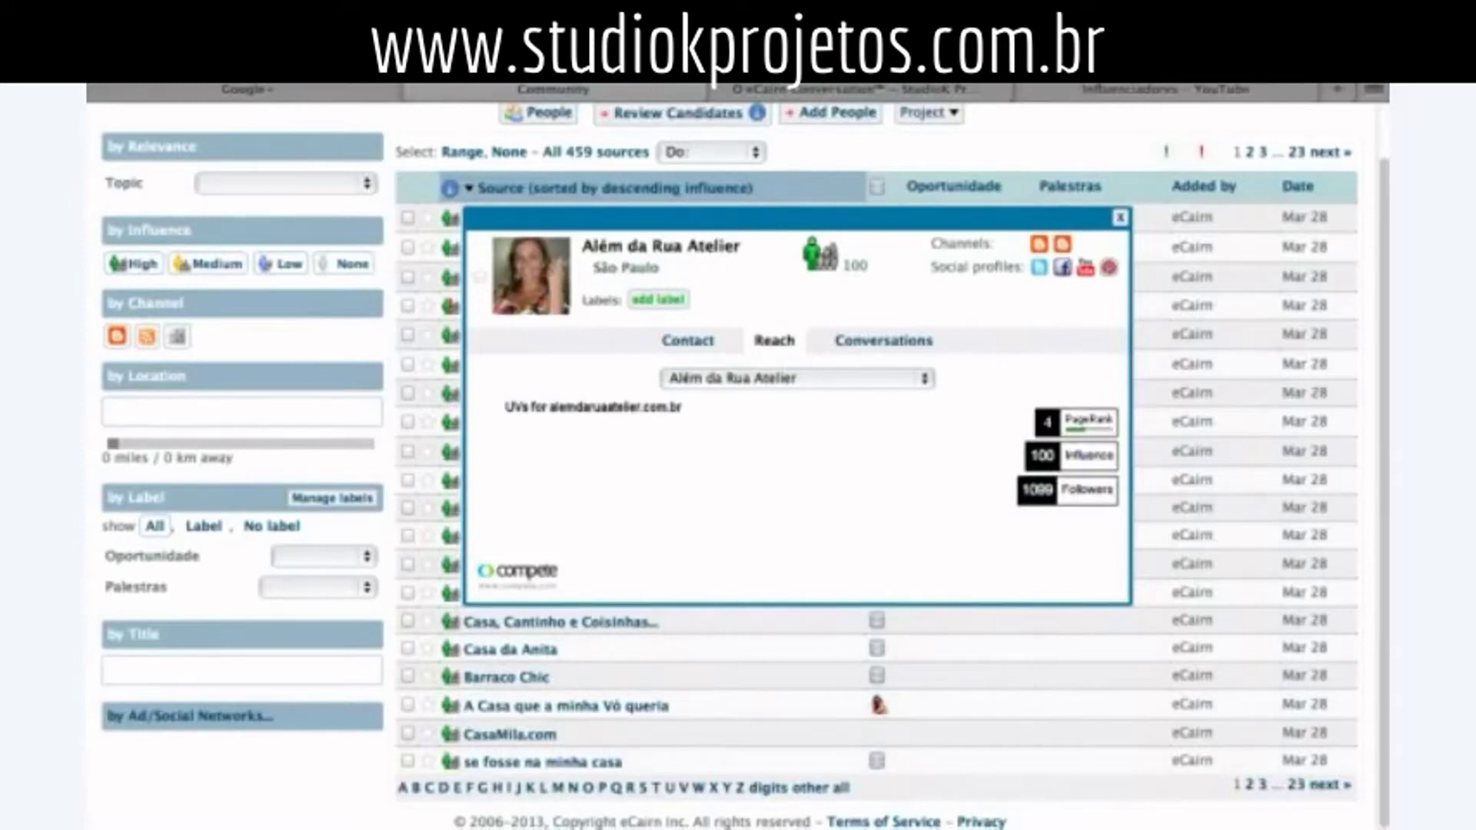
{"action": "left_click", "coordinate": [896, 343]}
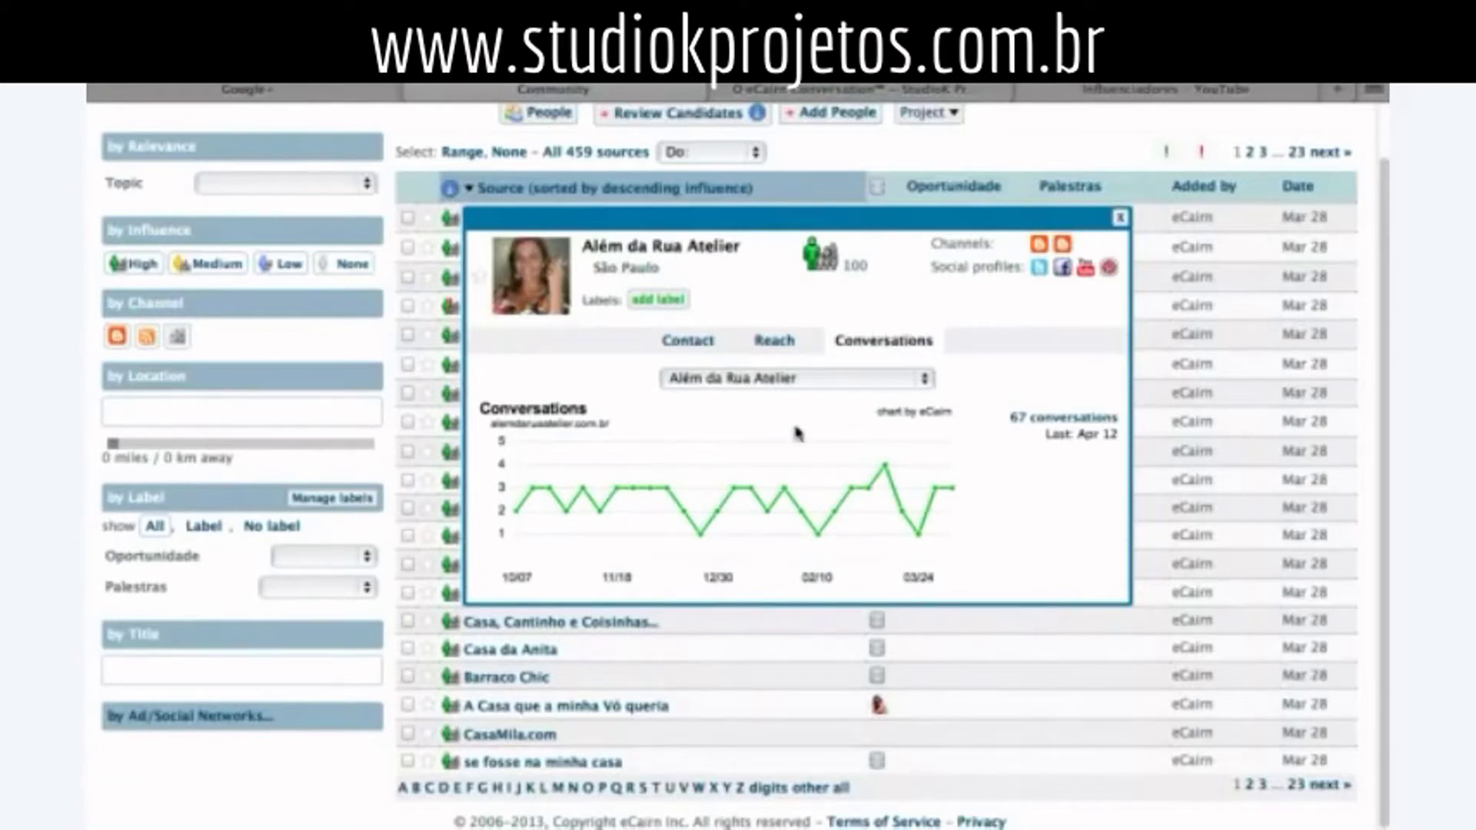
{"action": "mouse_move", "coordinate": [525, 492]}
{"action": "left_click", "coordinate": [1120, 219]}
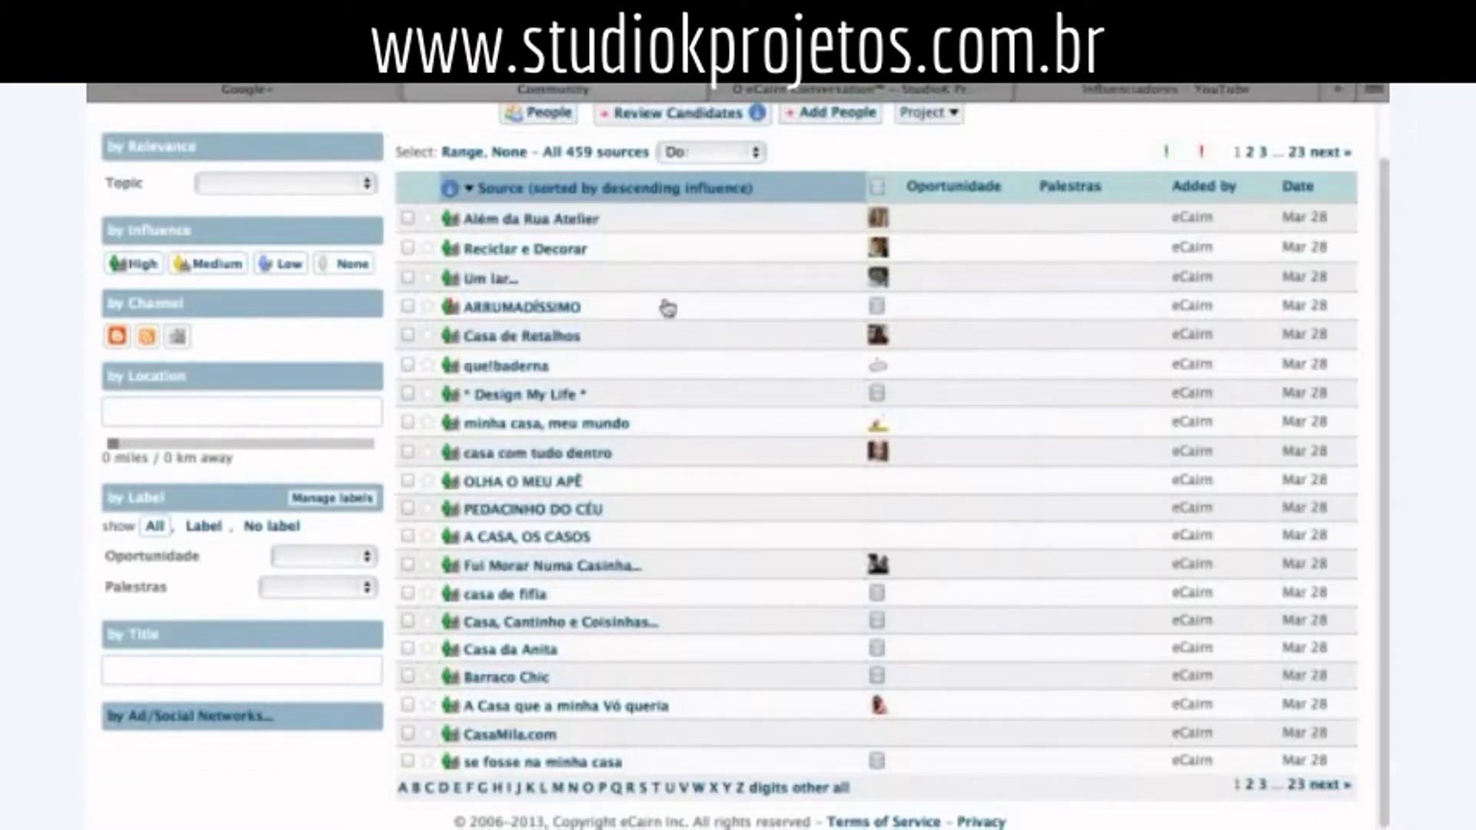
- Open the Add People page and list the tribes in the Brazil category
{"action": "scroll", "coordinate": [691, 276], "scroll_direction": "up", "scroll_amount": 2}
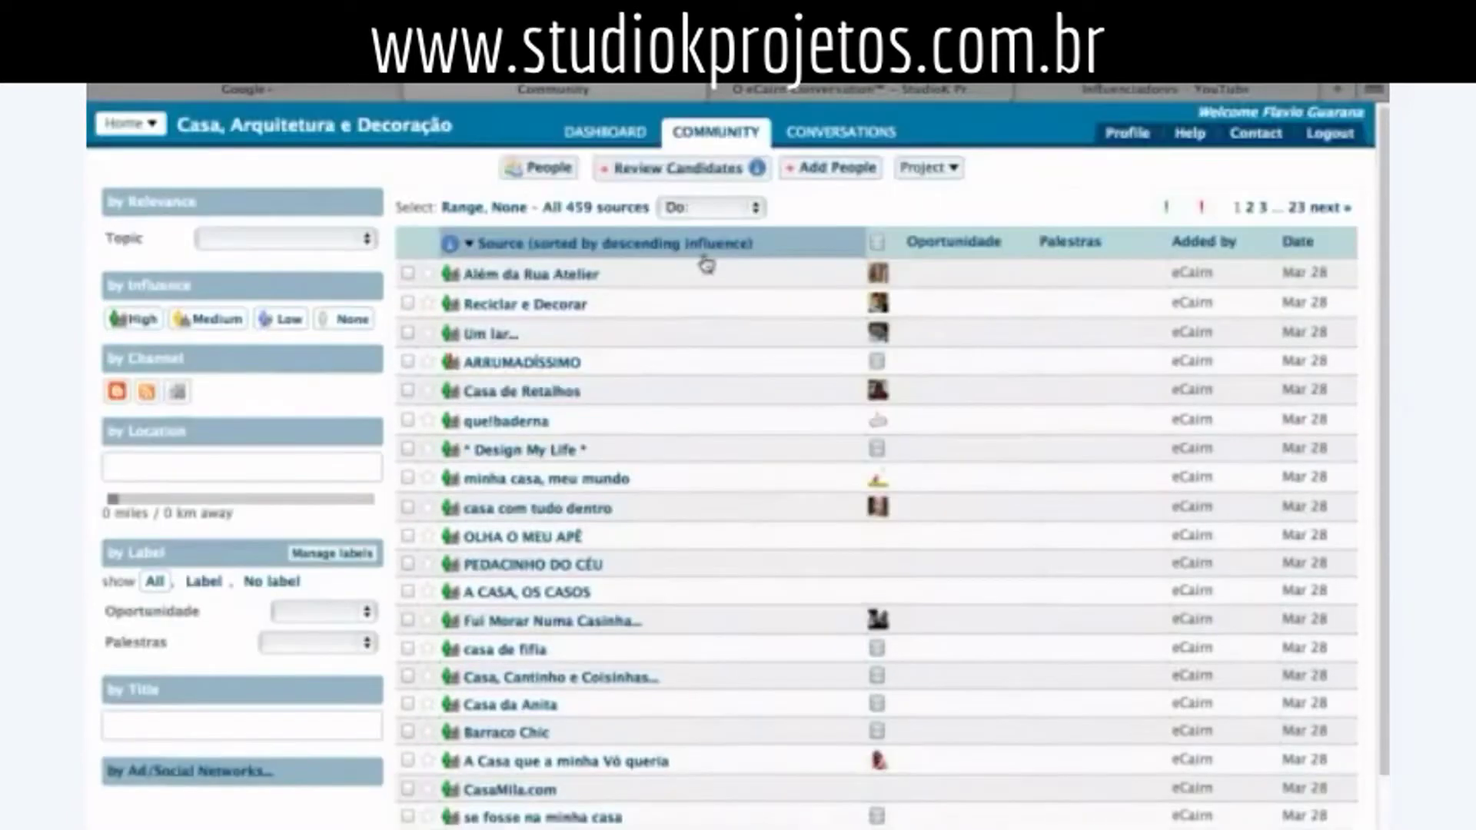
{"action": "left_click", "coordinate": [841, 171]}
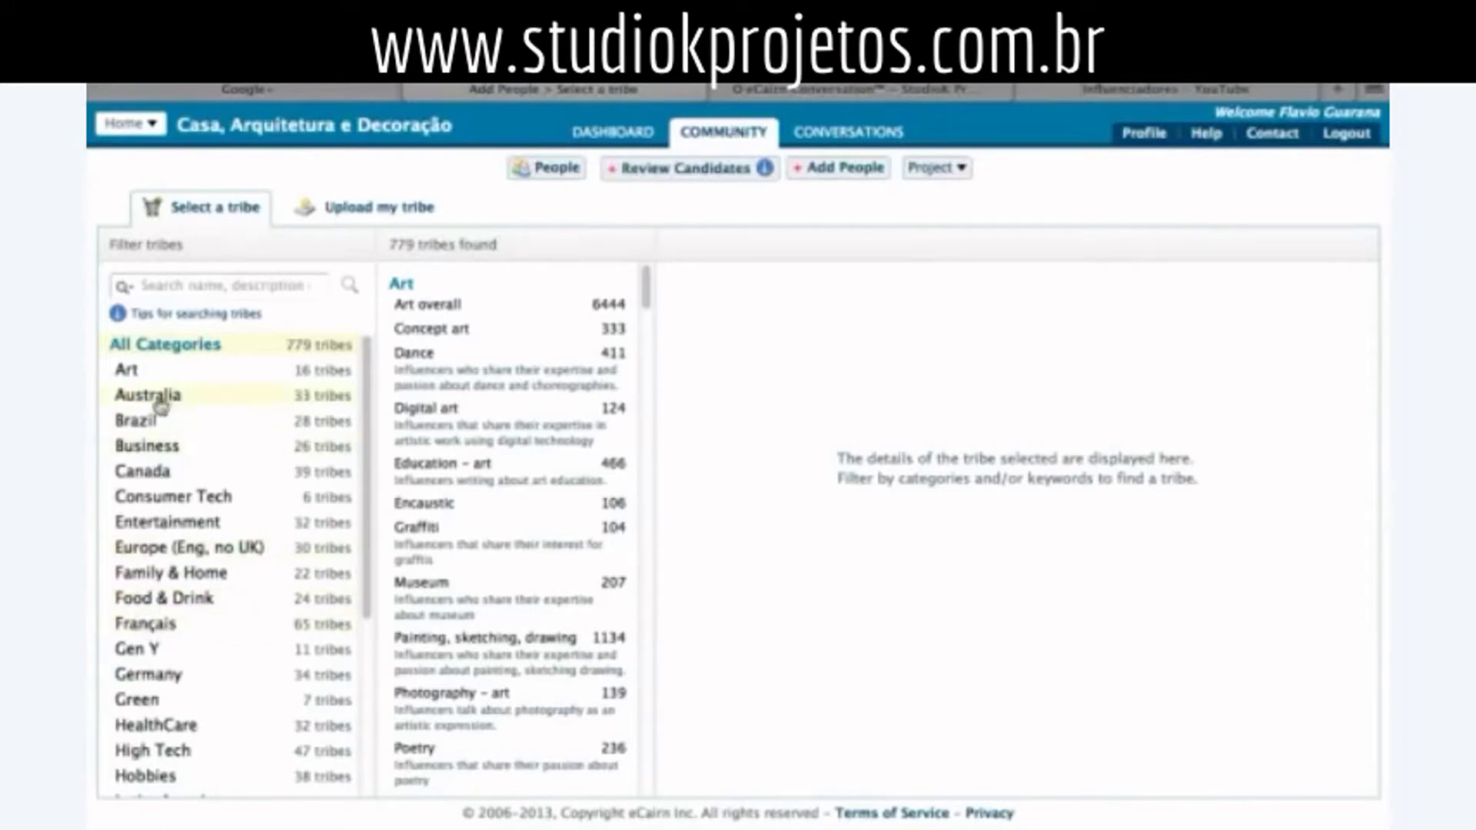
{"action": "left_click", "coordinate": [141, 428]}
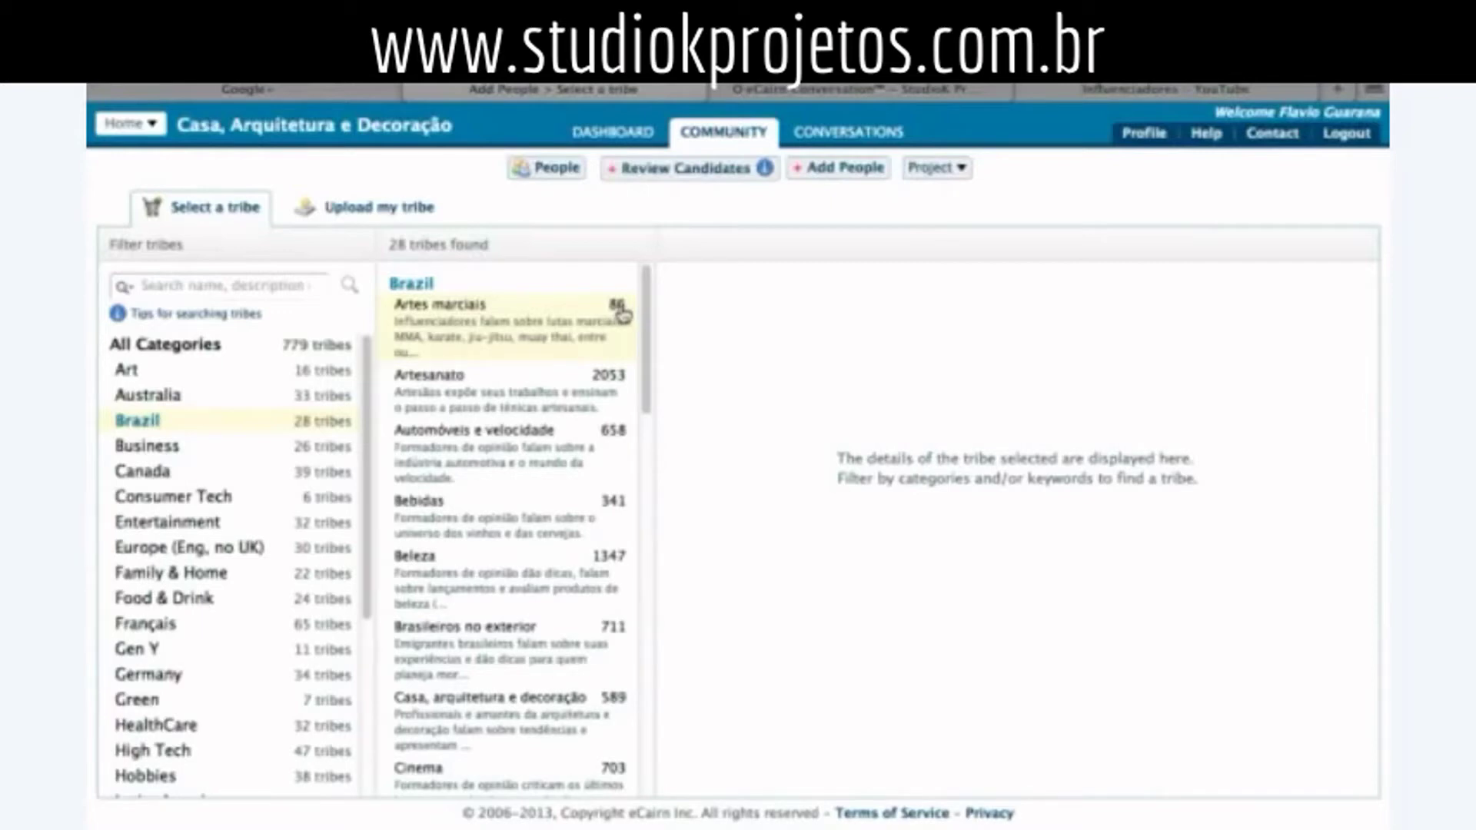
- Review the people in Brazil's Artes marciais tribe and list the tribes in the Australia category
{"action": "left_click", "coordinate": [469, 311]}
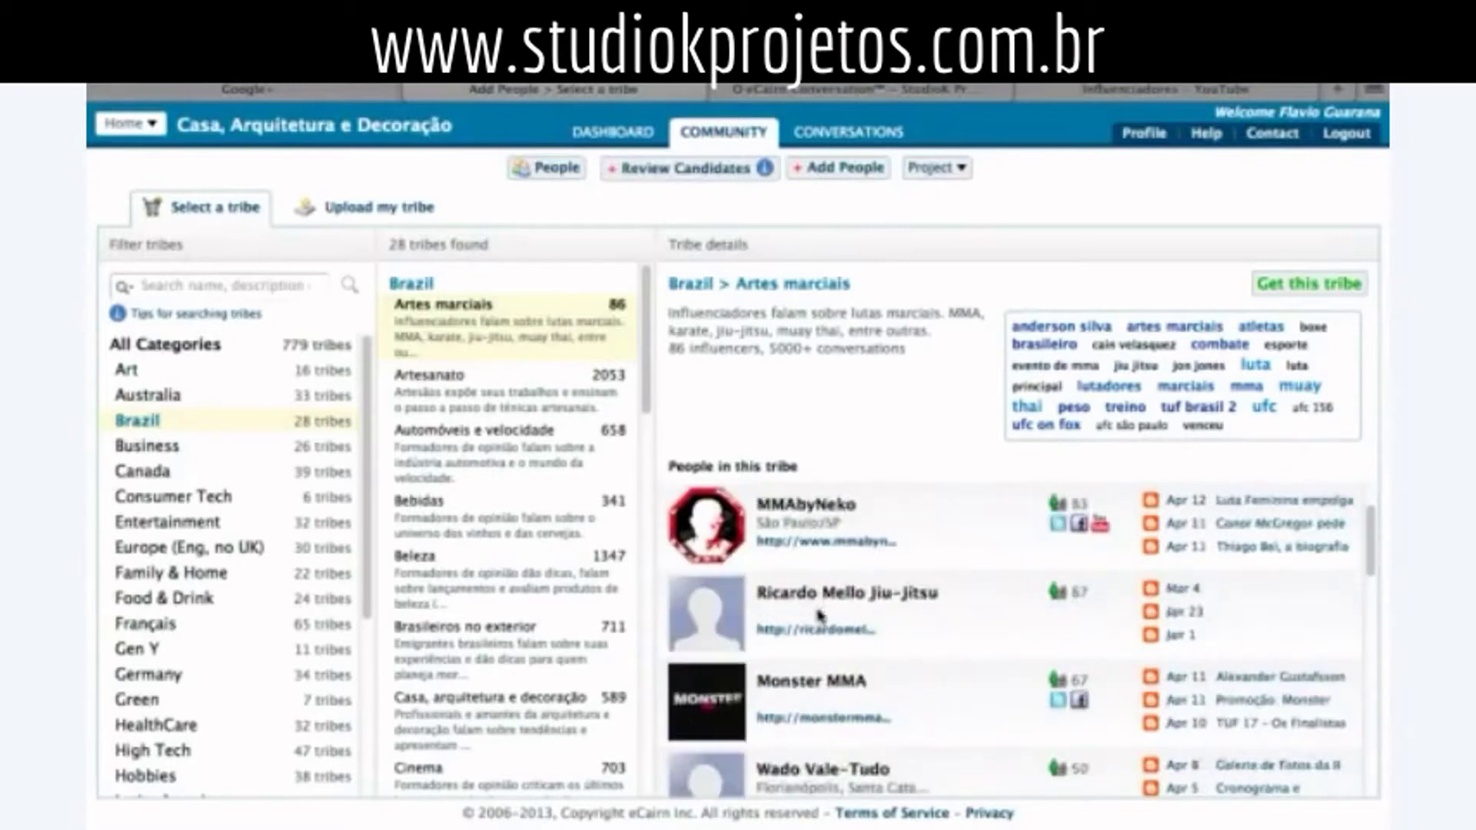
{"action": "scroll", "coordinate": [820, 611], "scroll_direction": "down", "scroll_amount": 3}
{"action": "scroll", "coordinate": [820, 611], "scroll_direction": "down", "scroll_amount": 1}
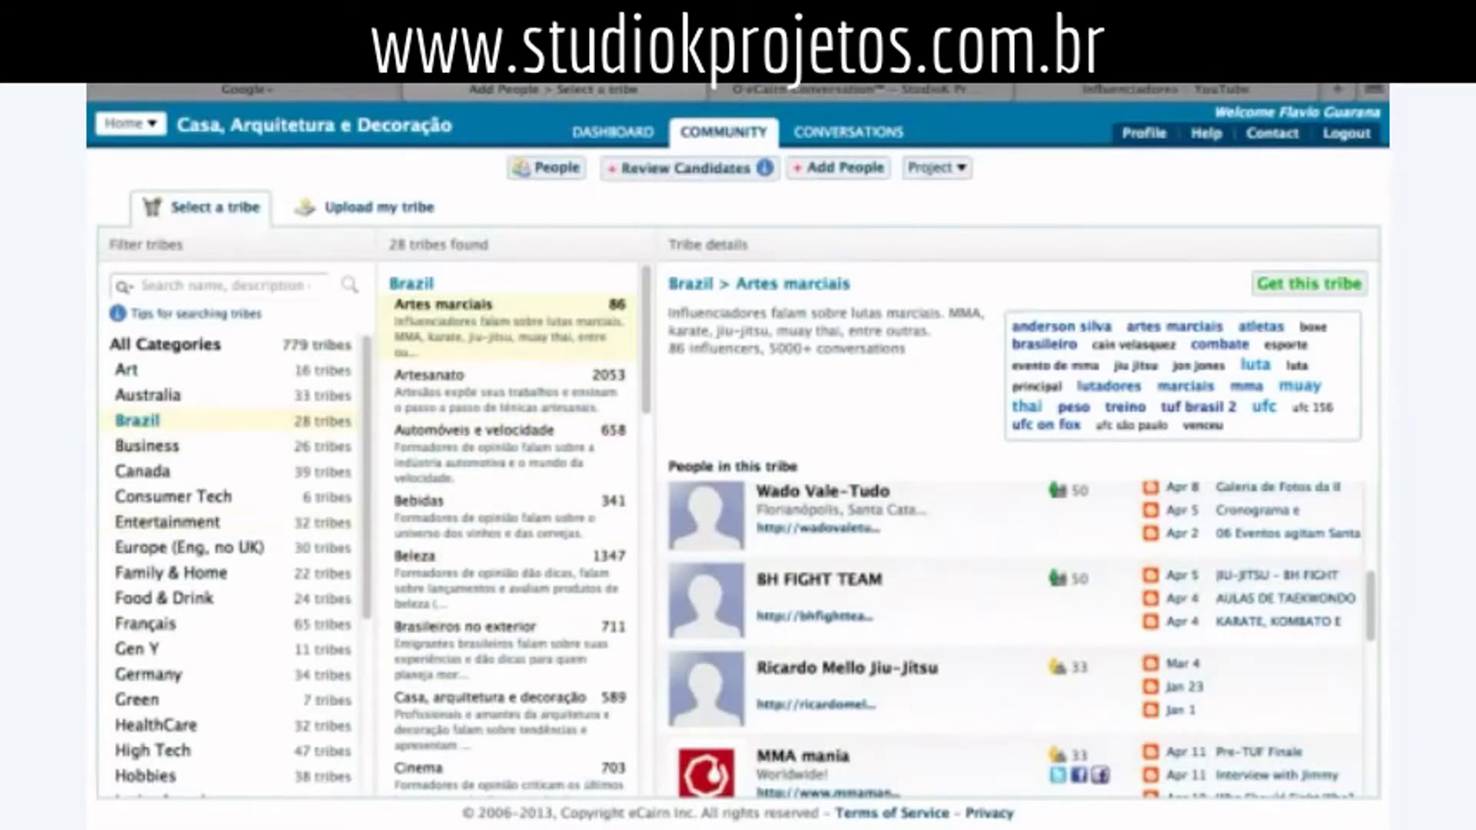
{"action": "left_click", "coordinate": [142, 395]}
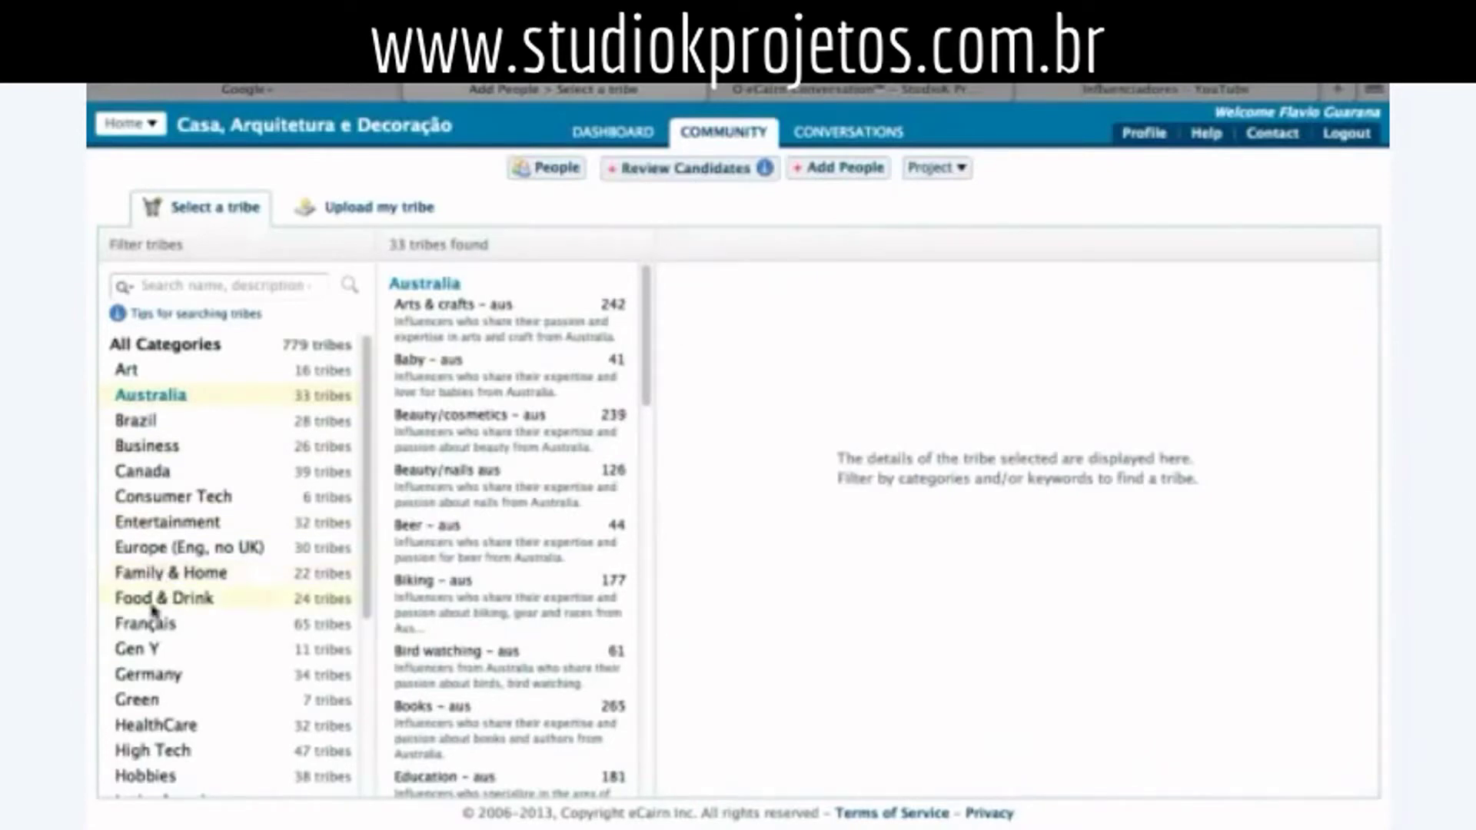
- Browse the tribe categories, go through the Brazil tribes, and open the page for uploading one's own tribe
{"action": "scroll", "coordinate": [156, 604], "scroll_direction": "down", "scroll_amount": 5}
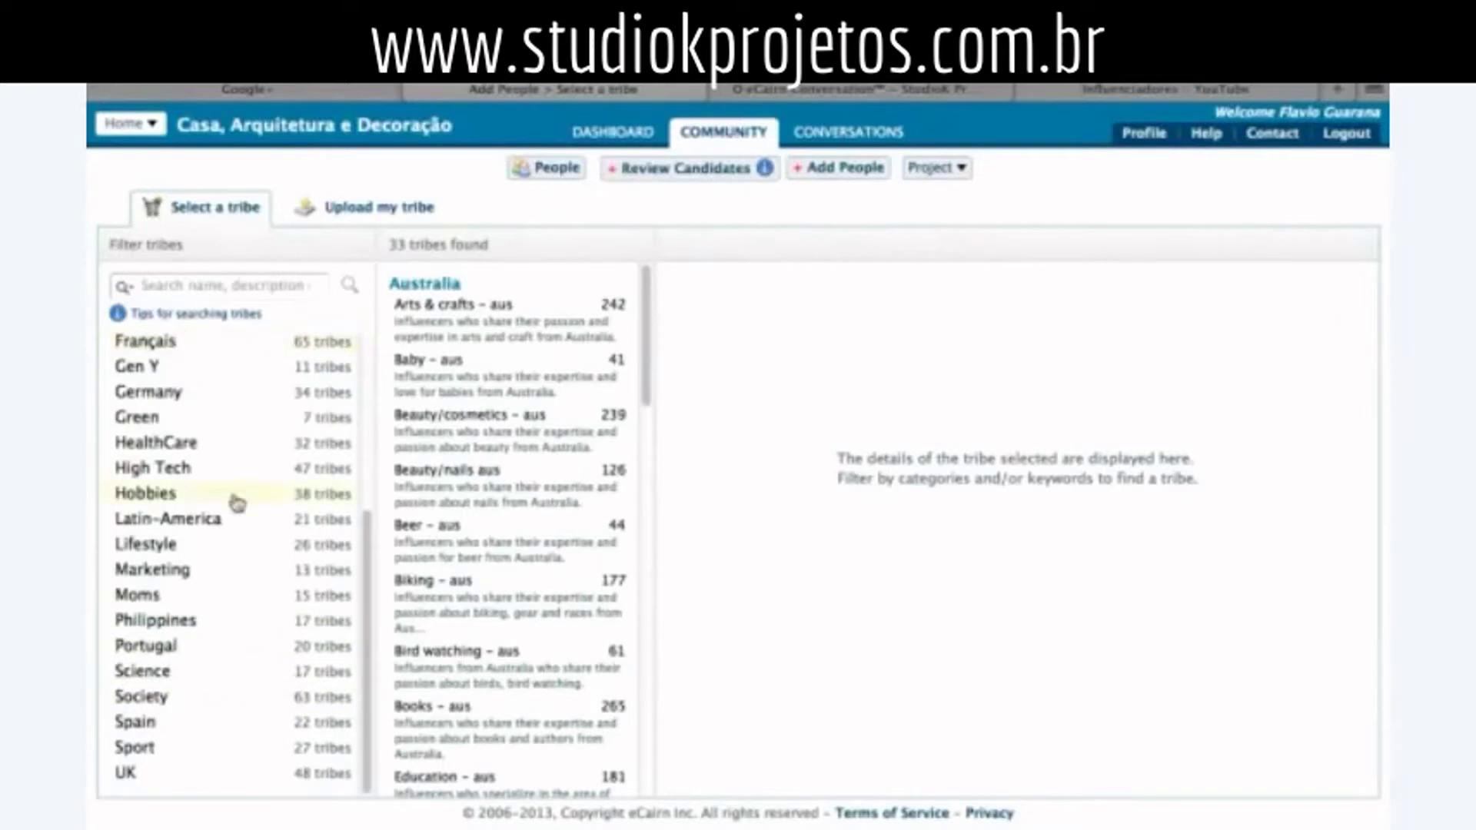
{"action": "scroll", "coordinate": [235, 498], "scroll_direction": "up", "scroll_amount": 5}
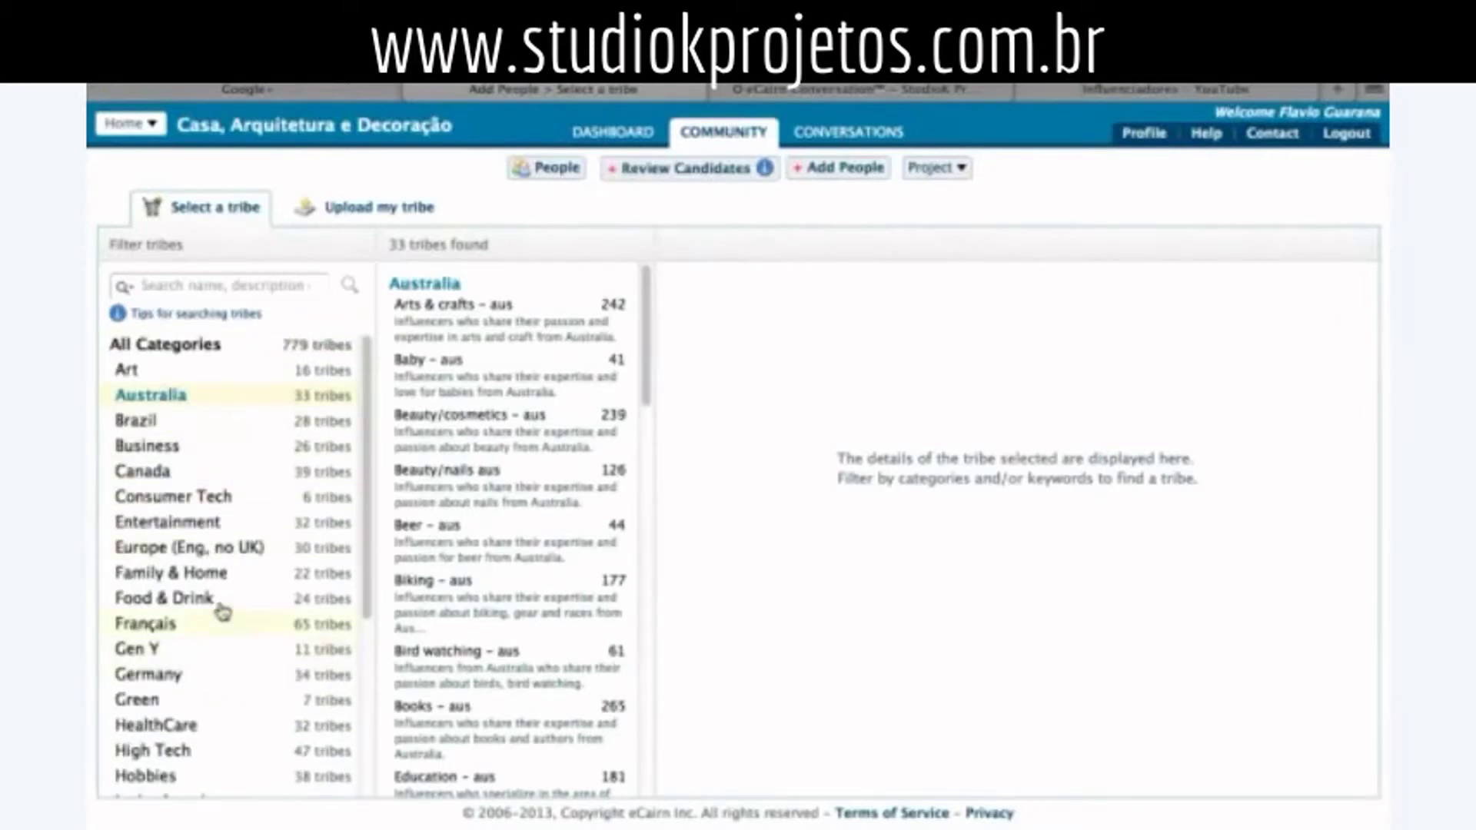
{"action": "left_click", "coordinate": [146, 422]}
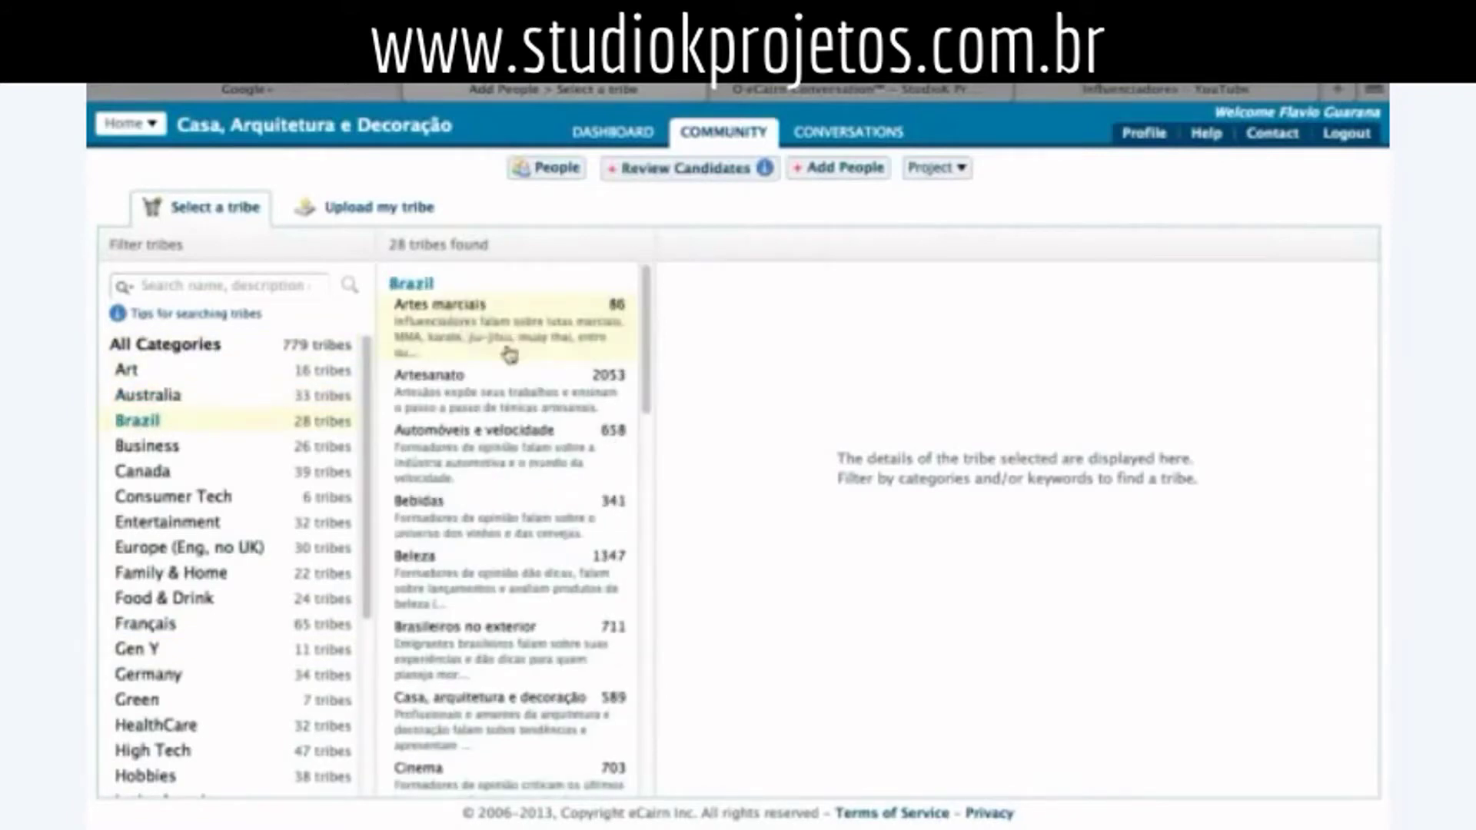
{"action": "left_click_drag", "start_coordinate": [638, 352], "coordinate": [662, 477]}
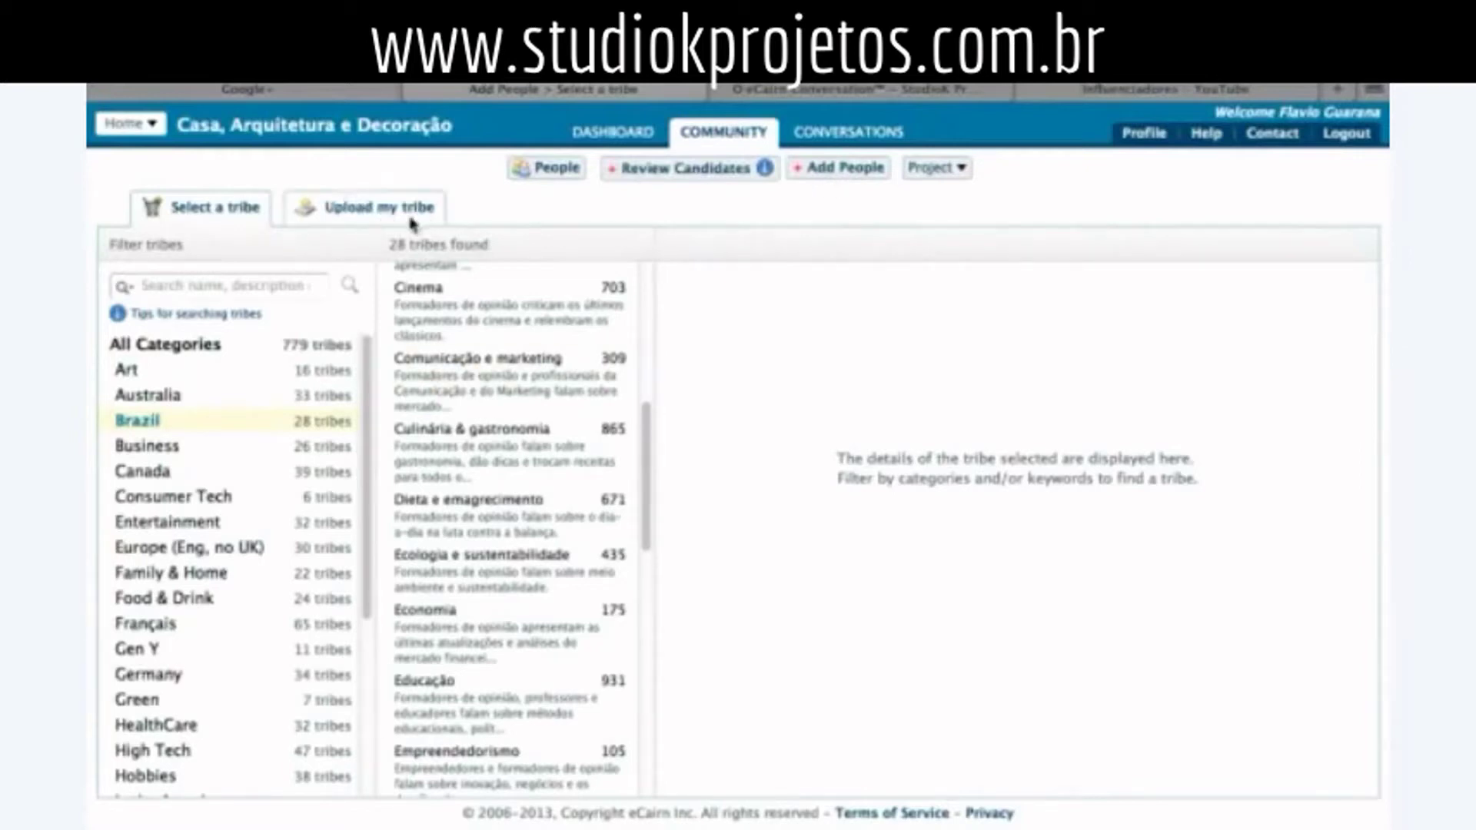
{"action": "left_click", "coordinate": [380, 206]}
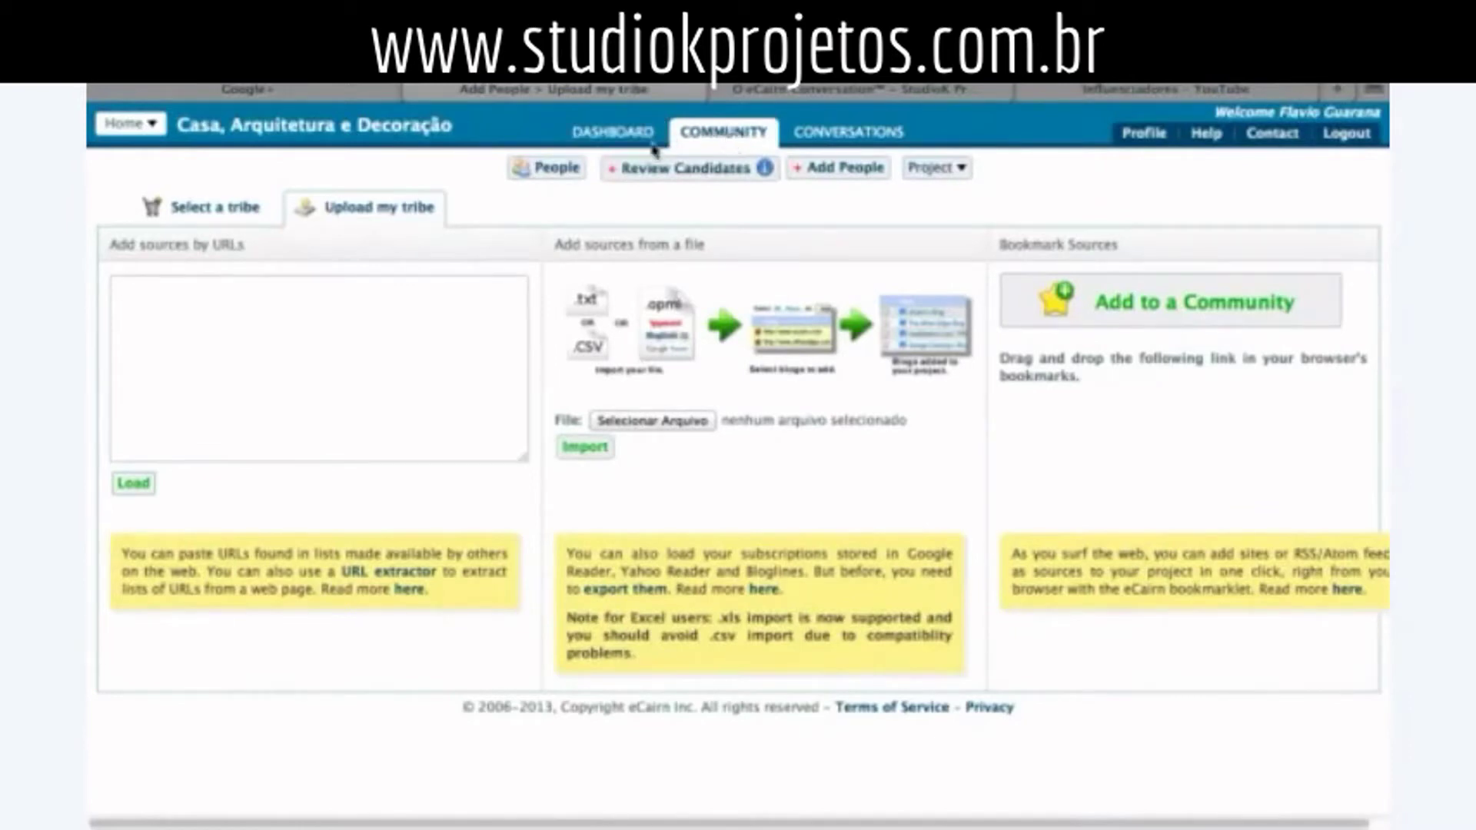
- Generate the network graph of the community's influencers and zoom it out fully to show the whole map
{"action": "left_click", "coordinate": [553, 171]}
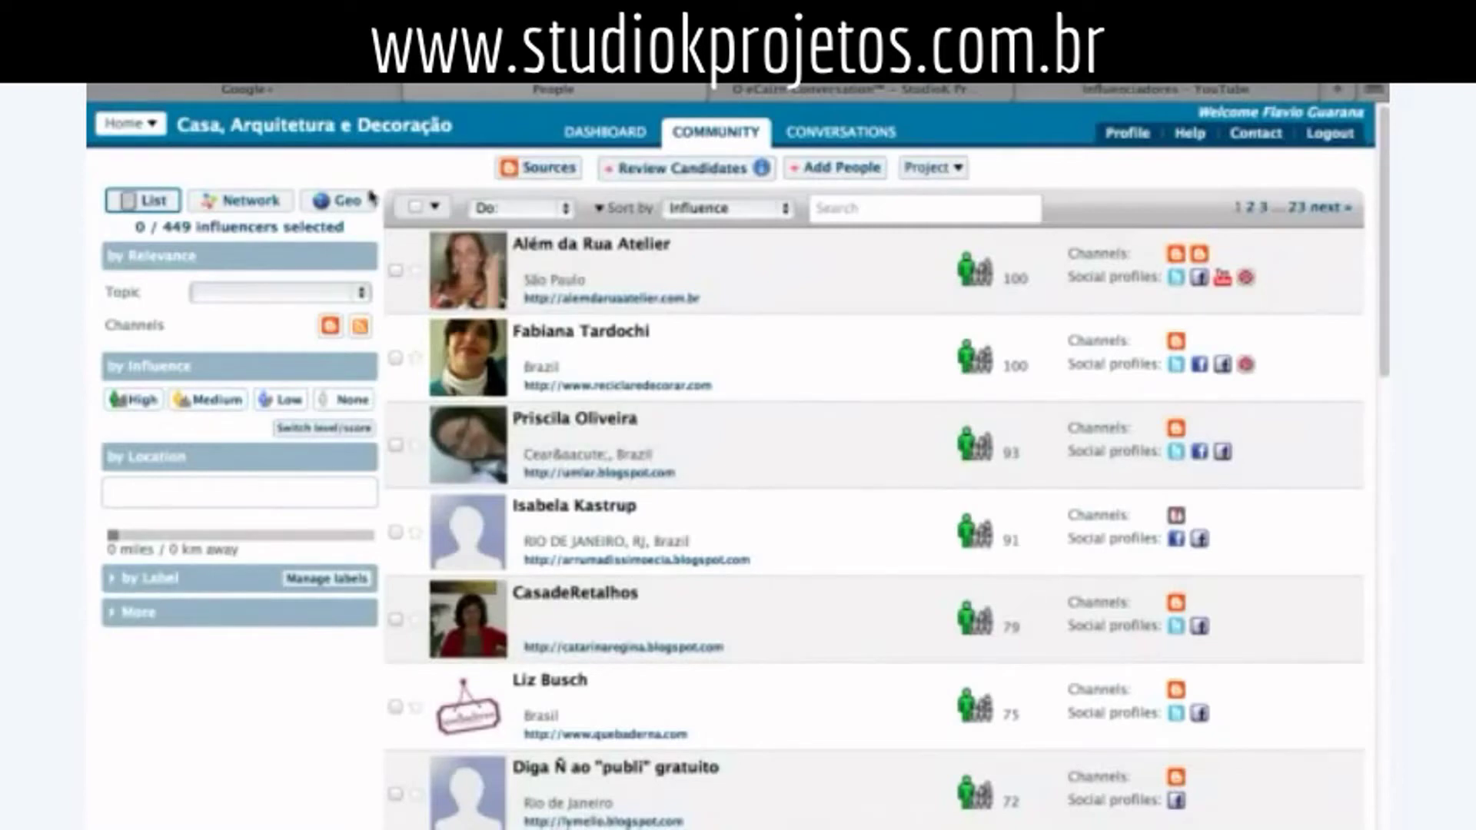
{"action": "left_click", "coordinate": [251, 206]}
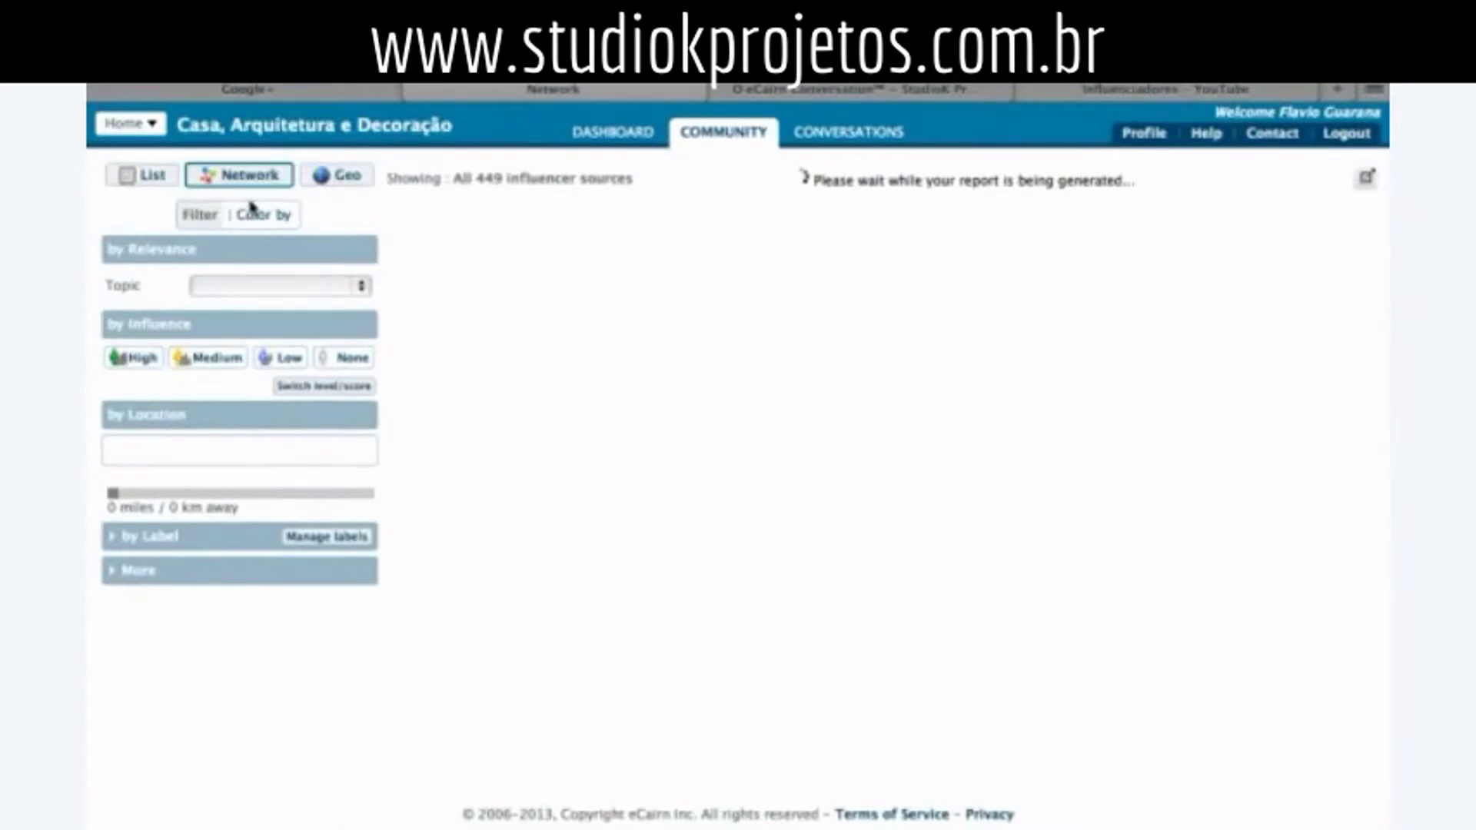
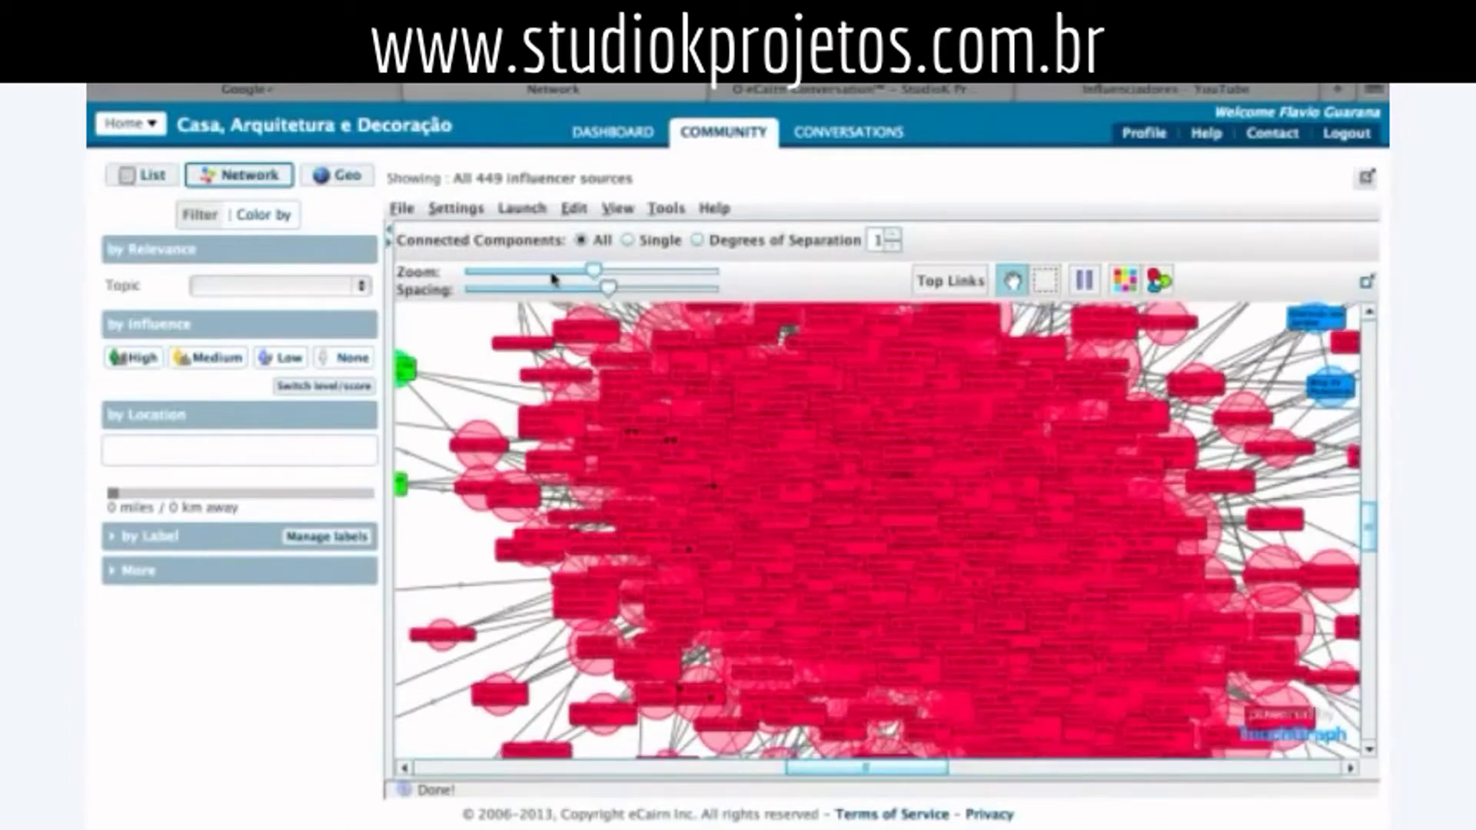
{"action": "left_click_drag", "start_coordinate": [592, 270], "coordinate": [548, 273]}
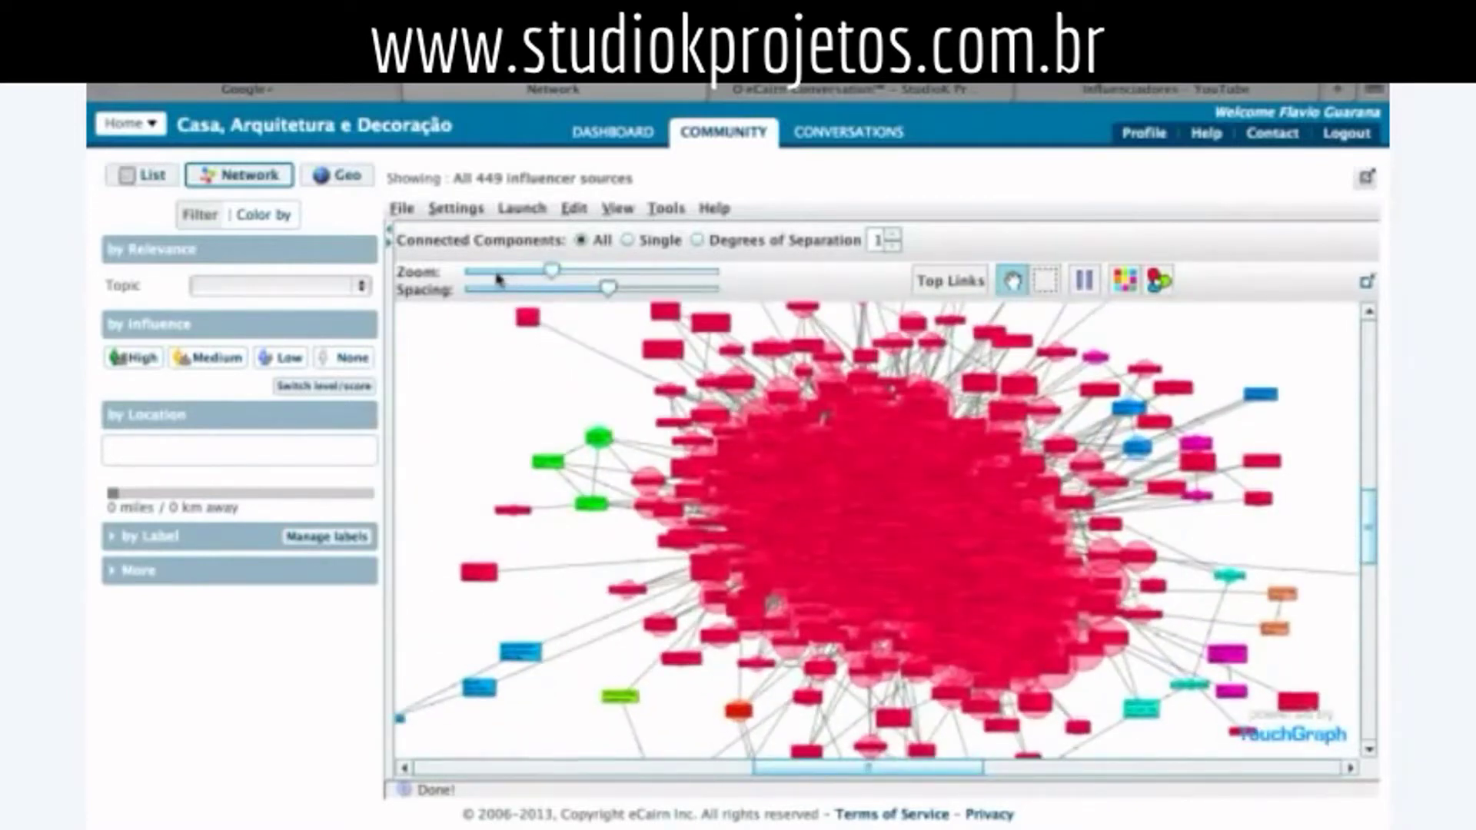
{"action": "left_click", "coordinate": [489, 274]}
{"action": "left_click_drag", "start_coordinate": [484, 278], "coordinate": [464, 283]}
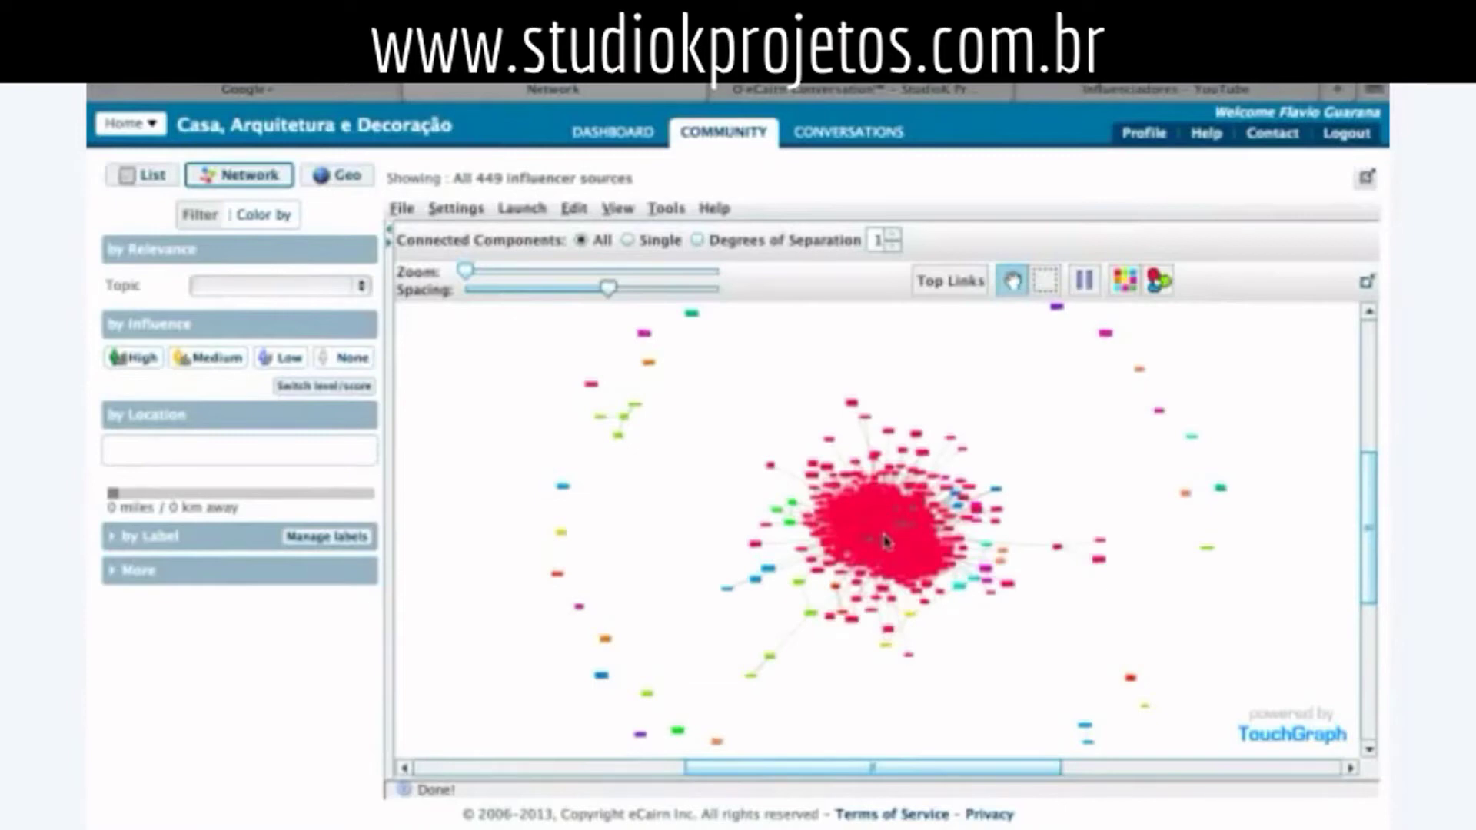
- Select the small green Decoração Infantil group outside the main red cluster and enlarge it until its node names are readable
{"action": "left_click_drag", "start_coordinate": [889, 527], "coordinate": [1173, 382]}
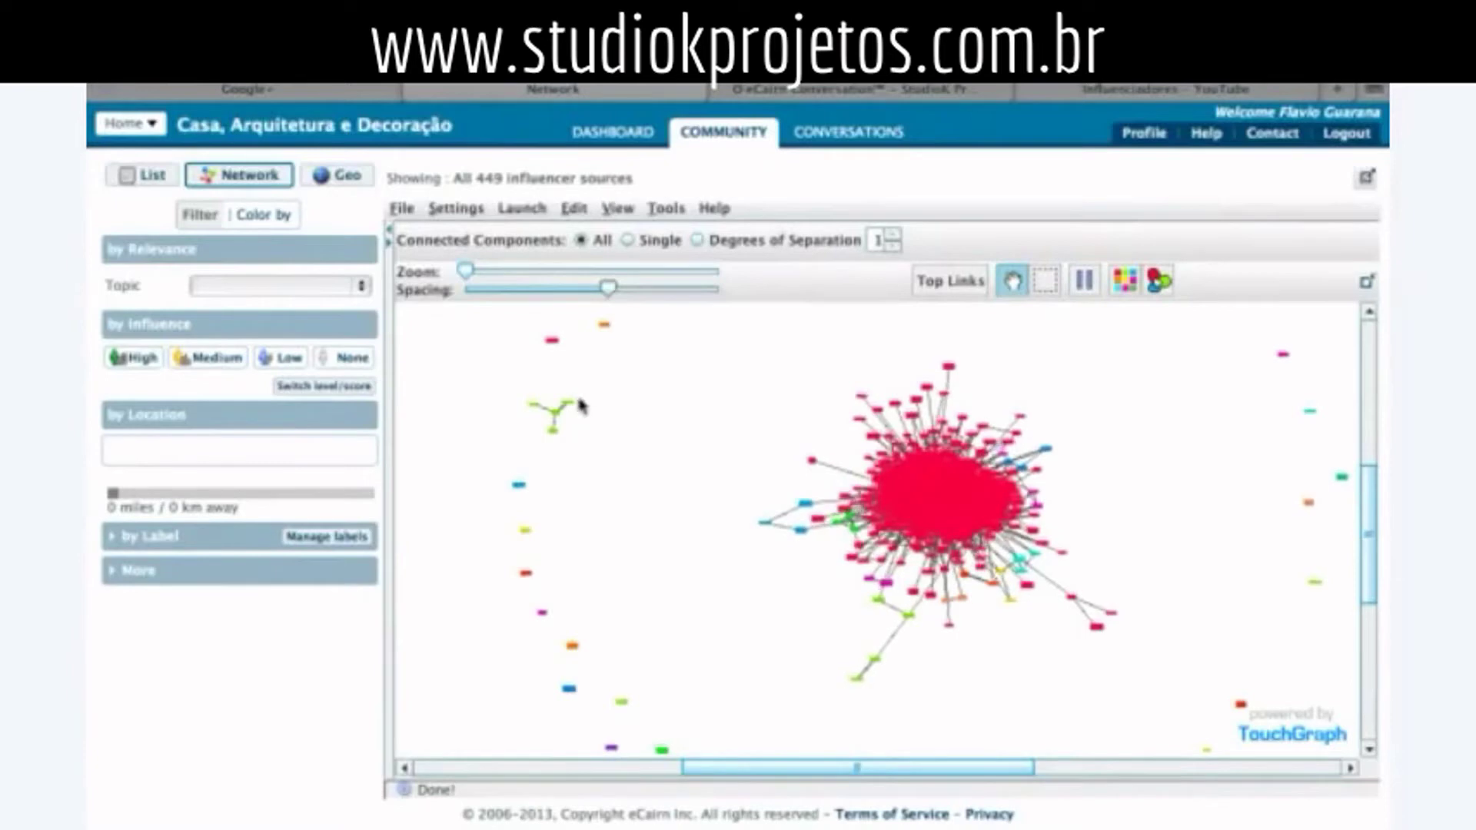
{"action": "left_click", "coordinate": [560, 432]}
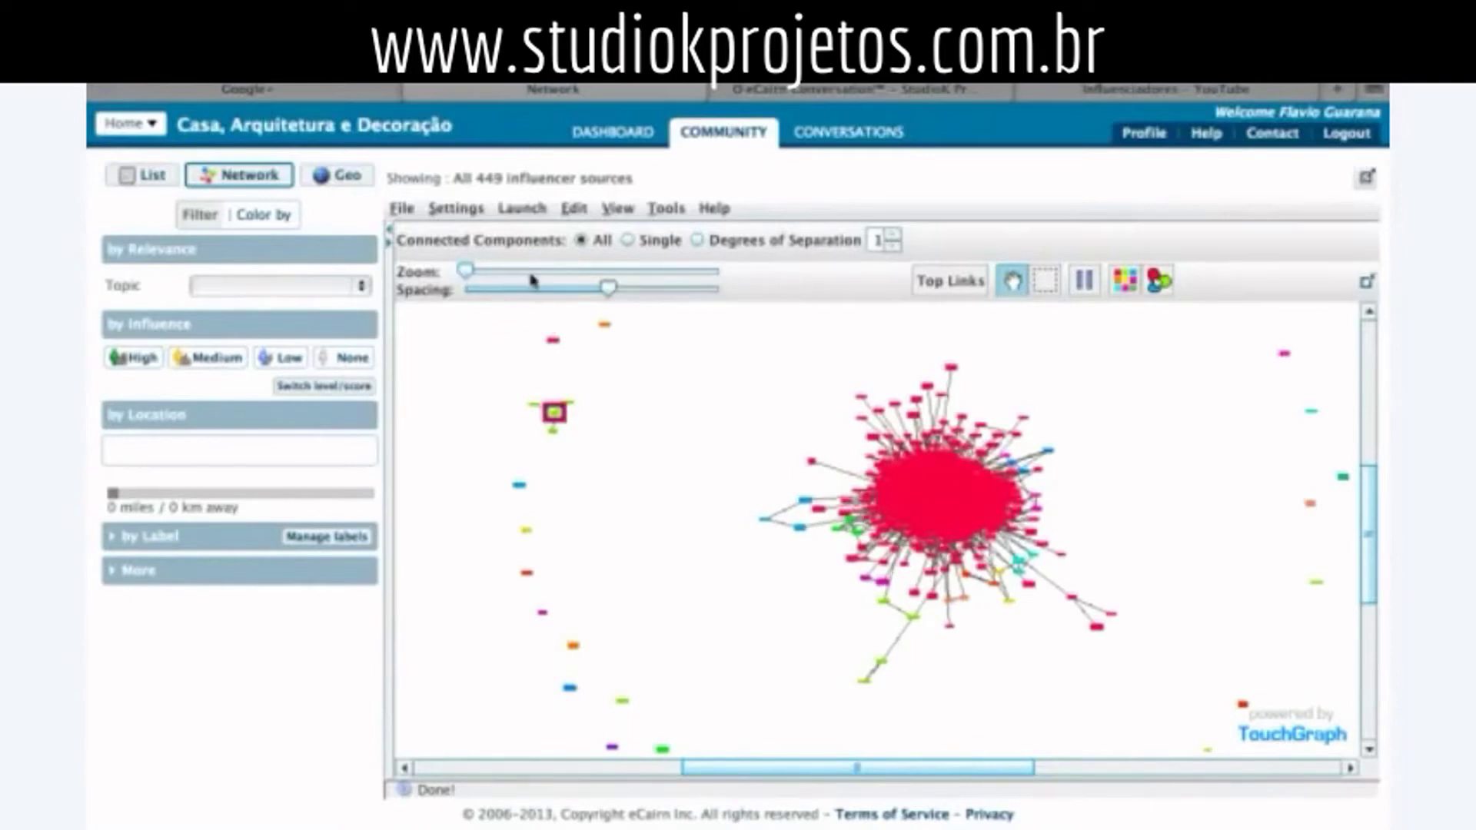
{"action": "left_click", "coordinate": [555, 275]}
{"action": "left_click", "coordinate": [566, 276]}
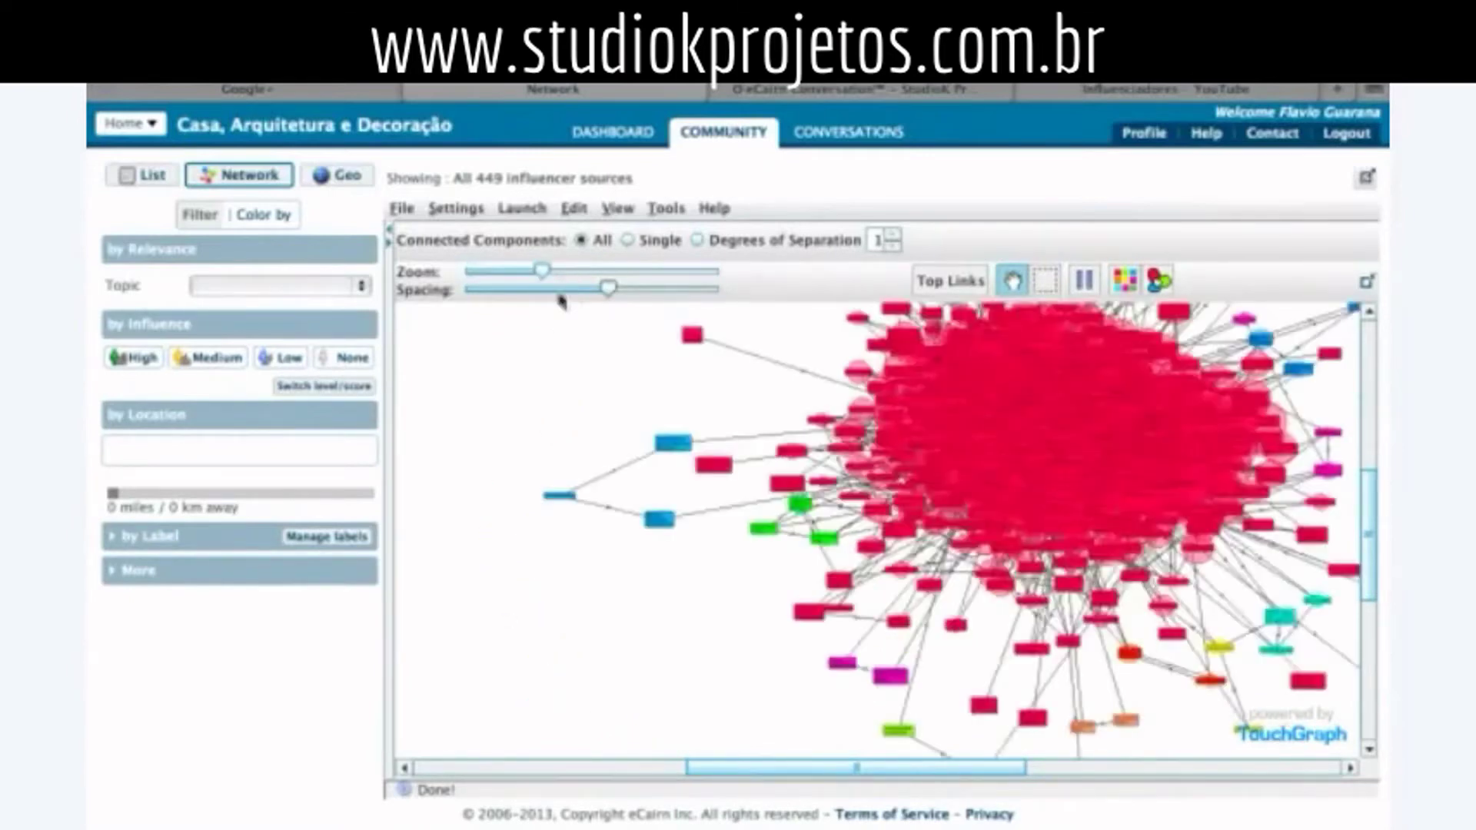
{"action": "left_click", "coordinate": [561, 274]}
{"action": "left_click_drag", "start_coordinate": [1046, 566], "coordinate": [1262, 550]}
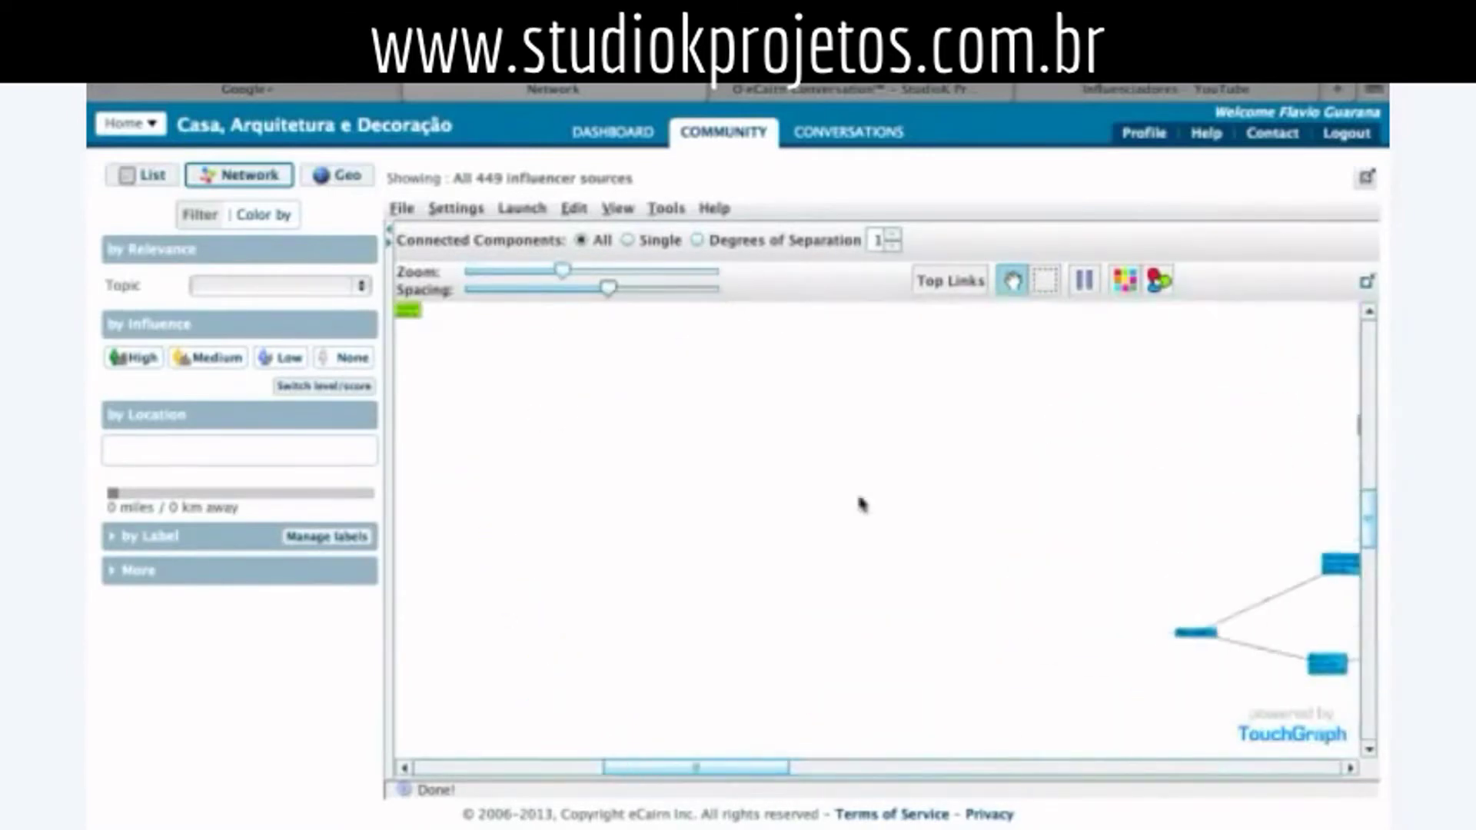
{"action": "left_click_drag", "start_coordinate": [926, 586], "coordinate": [1135, 589]}
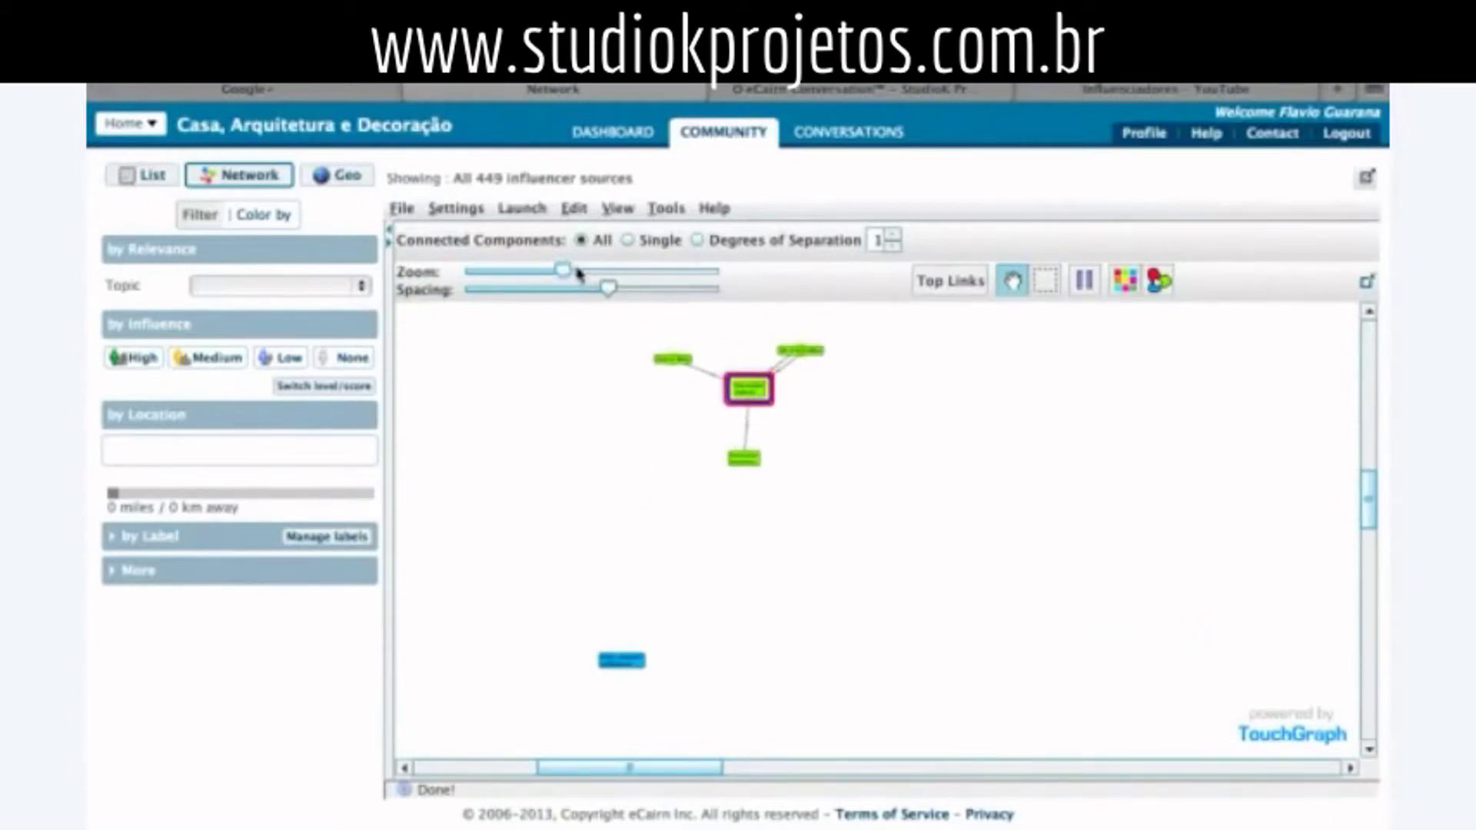
{"action": "left_click", "coordinate": [607, 273]}
{"action": "left_click", "coordinate": [605, 273]}
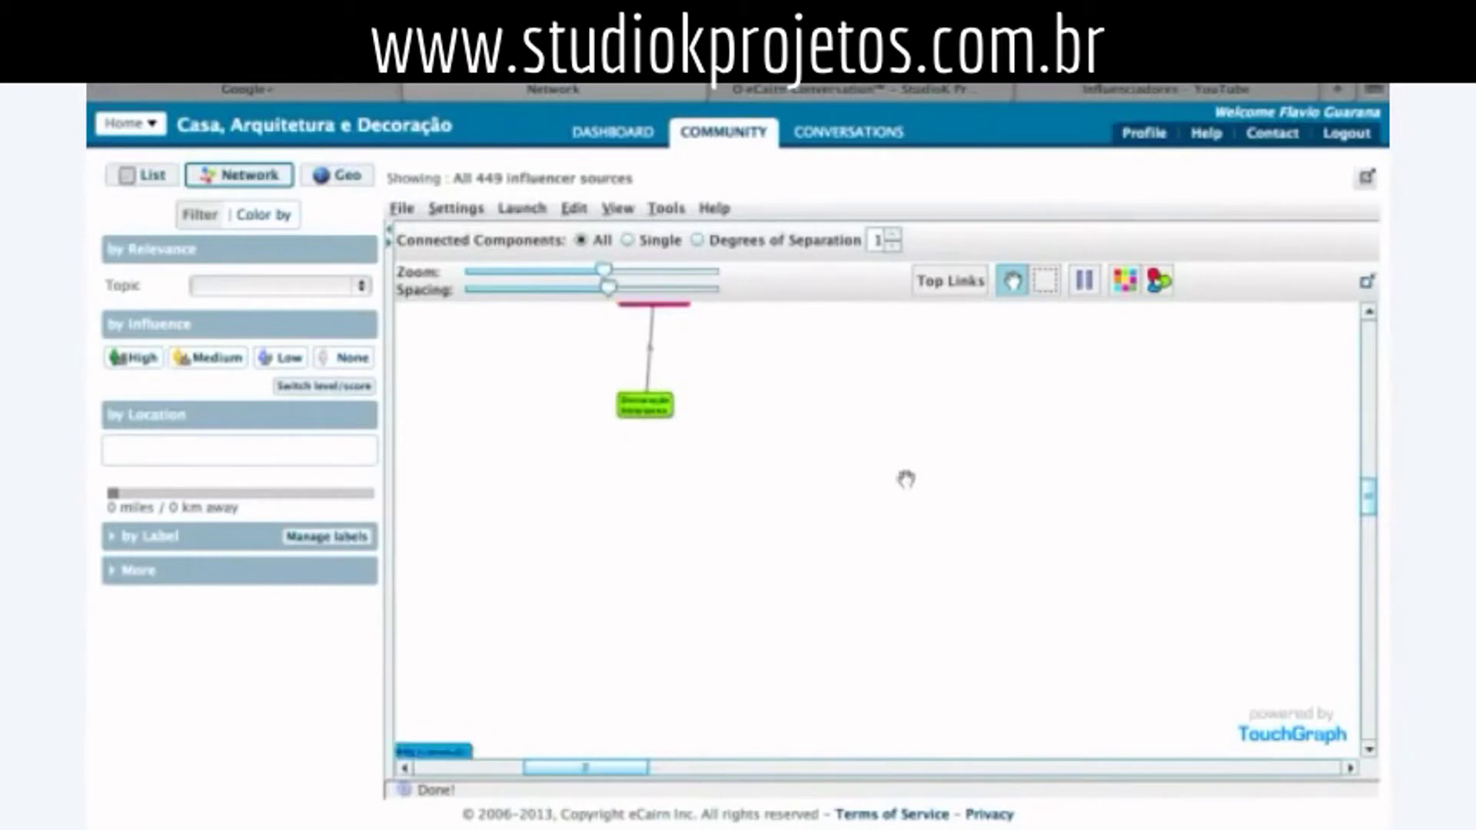
{"action": "left_click_drag", "start_coordinate": [906, 478], "coordinate": [1001, 648]}
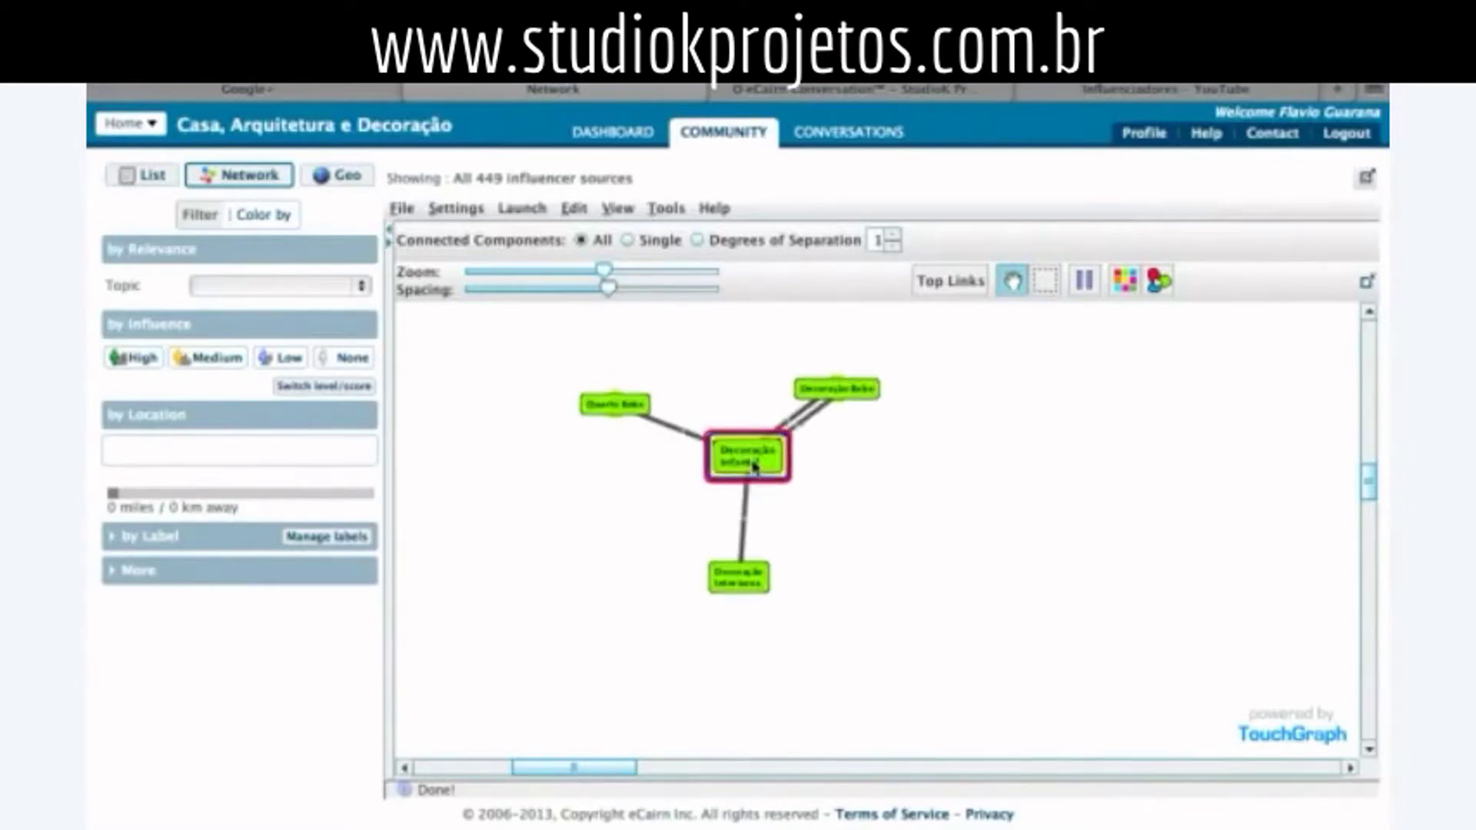
- Show the graph's source details and entities table, sort the sources by cluster, and select all Cluster 2 sources
{"action": "left_click", "coordinate": [391, 243]}
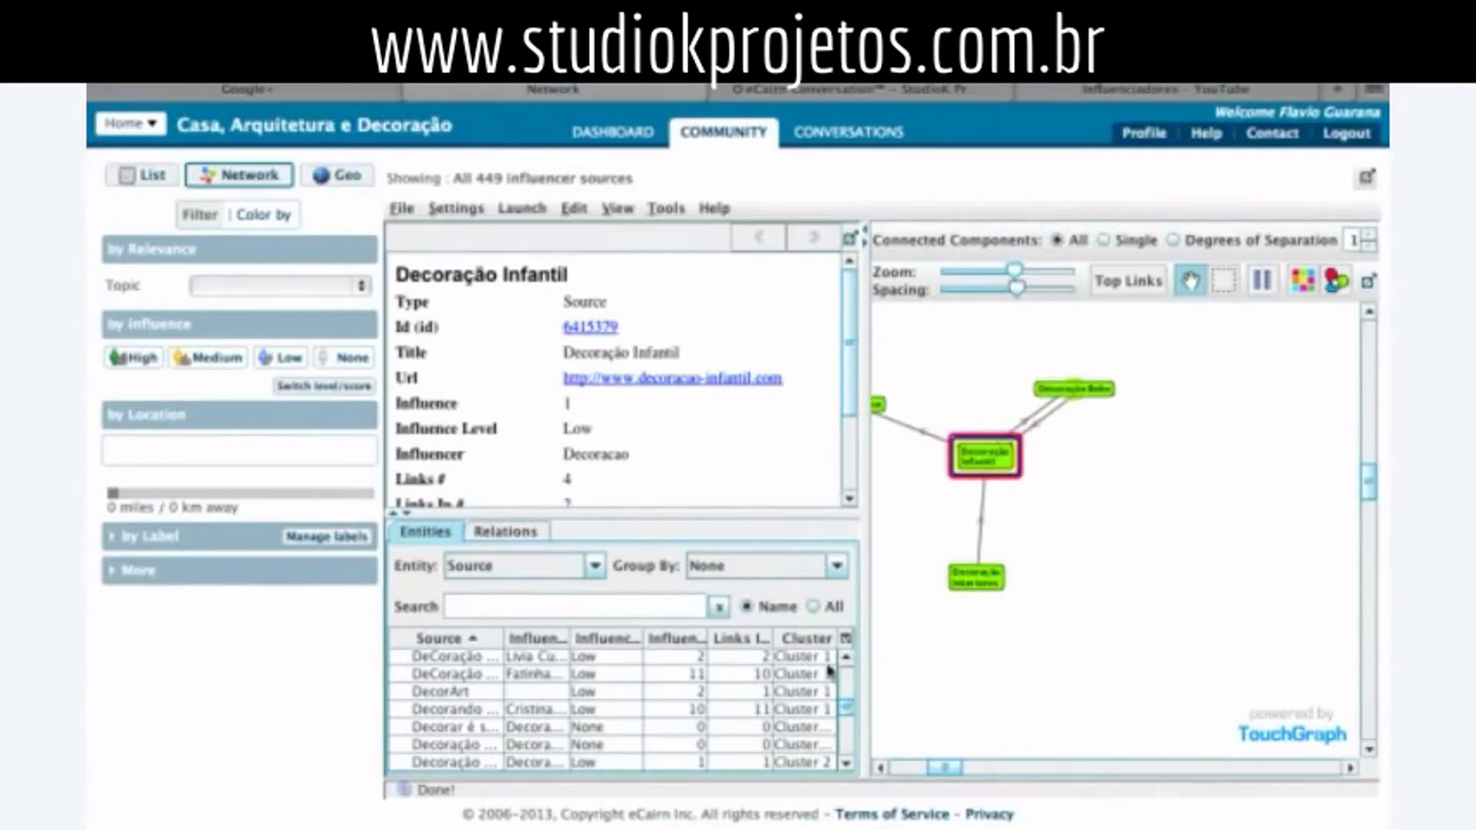
{"action": "mouse_move", "coordinate": [846, 714]}
{"action": "left_mouse_down"}
{"action": "mouse_move", "coordinate": [851, 683]}
{"action": "mouse_move", "coordinate": [846, 714]}
{"action": "left_mouse_up"}
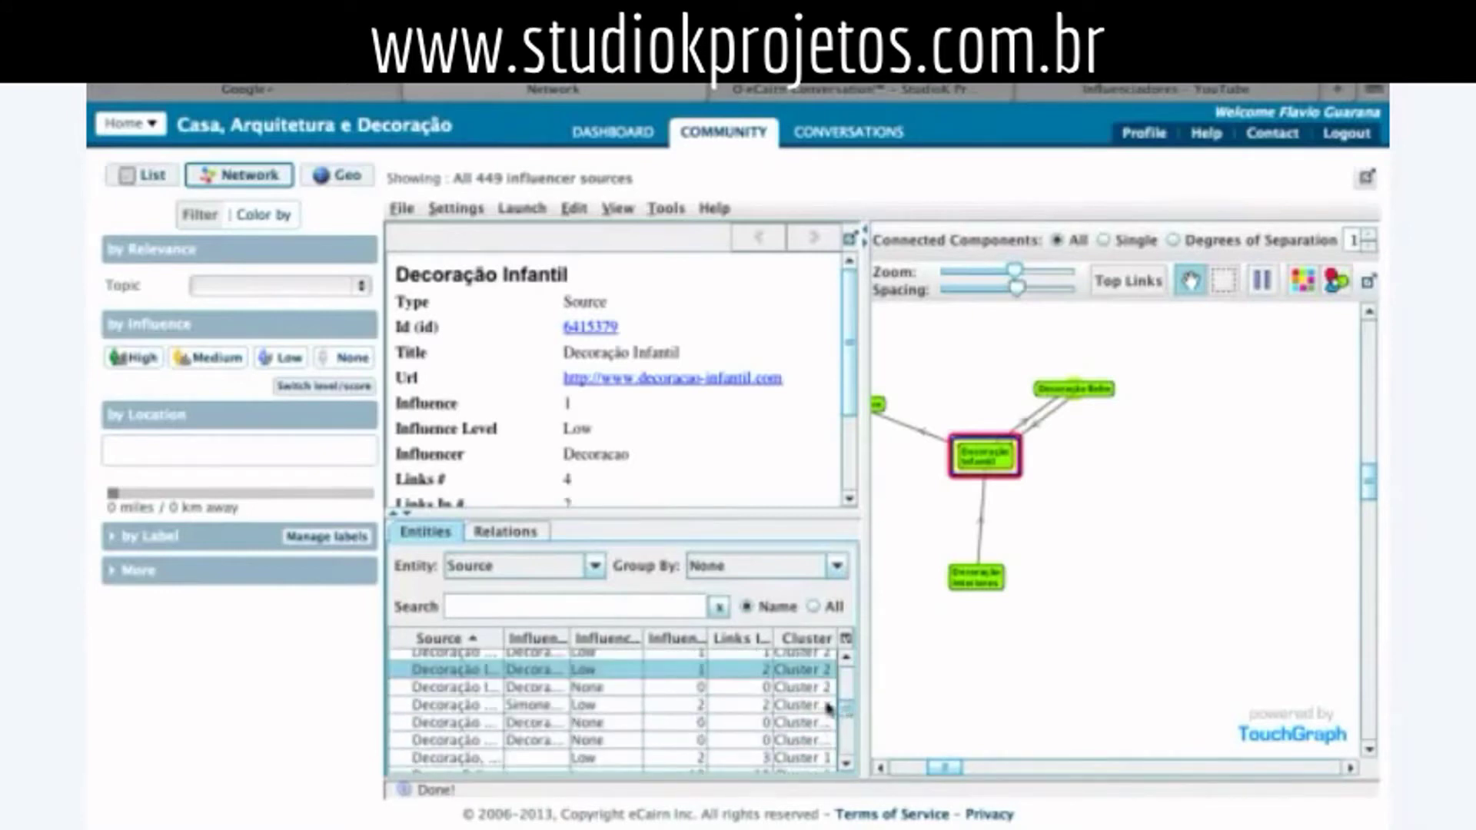
{"action": "left_click", "coordinate": [805, 639]}
{"action": "left_click_drag", "start_coordinate": [846, 716], "coordinate": [847, 740]}
{"action": "left_click", "coordinate": [814, 722]}
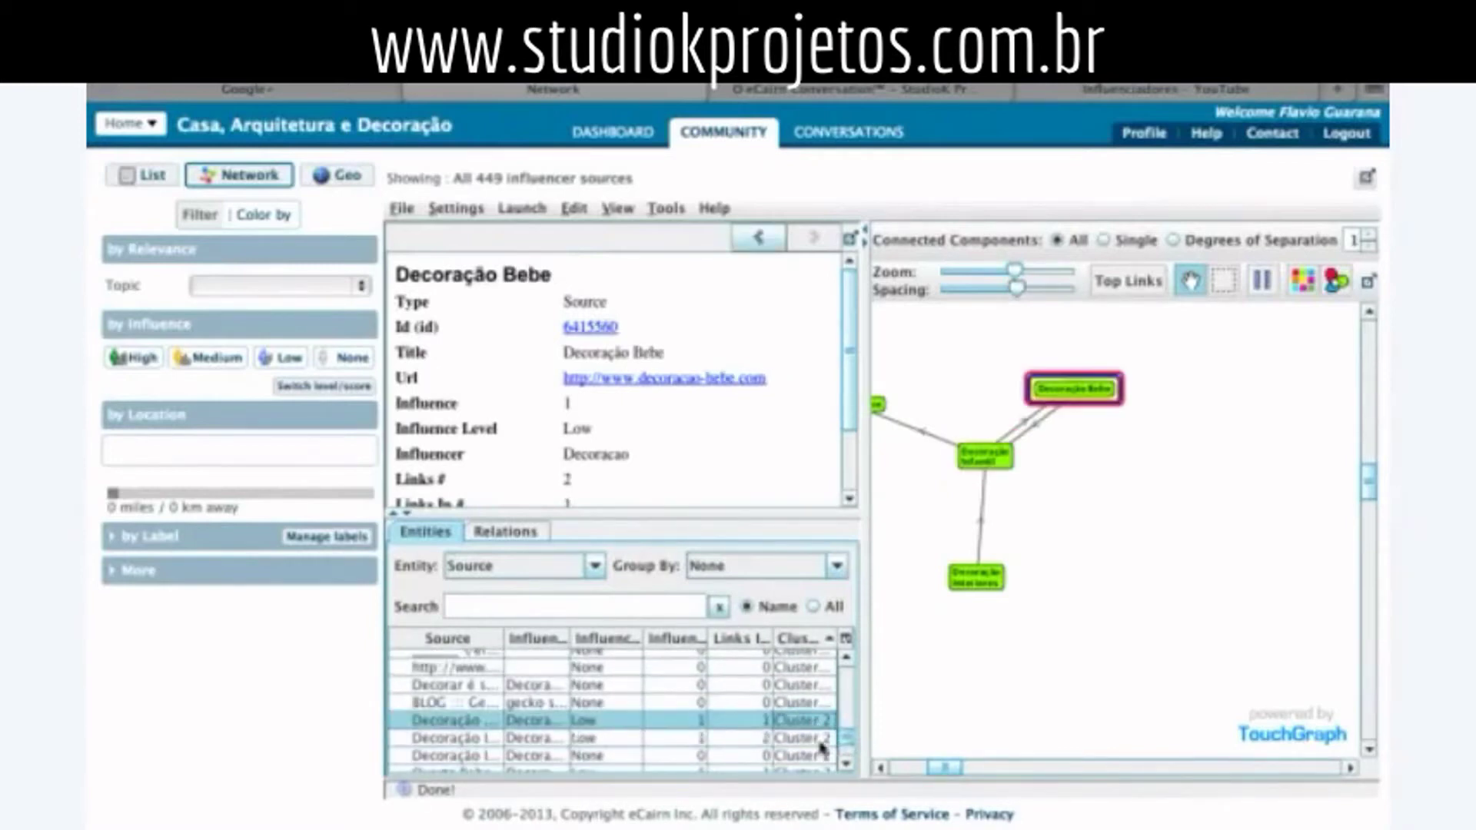
{"action": "left_click", "coordinate": [848, 766]}
{"action": "left_click", "coordinate": [849, 765]}
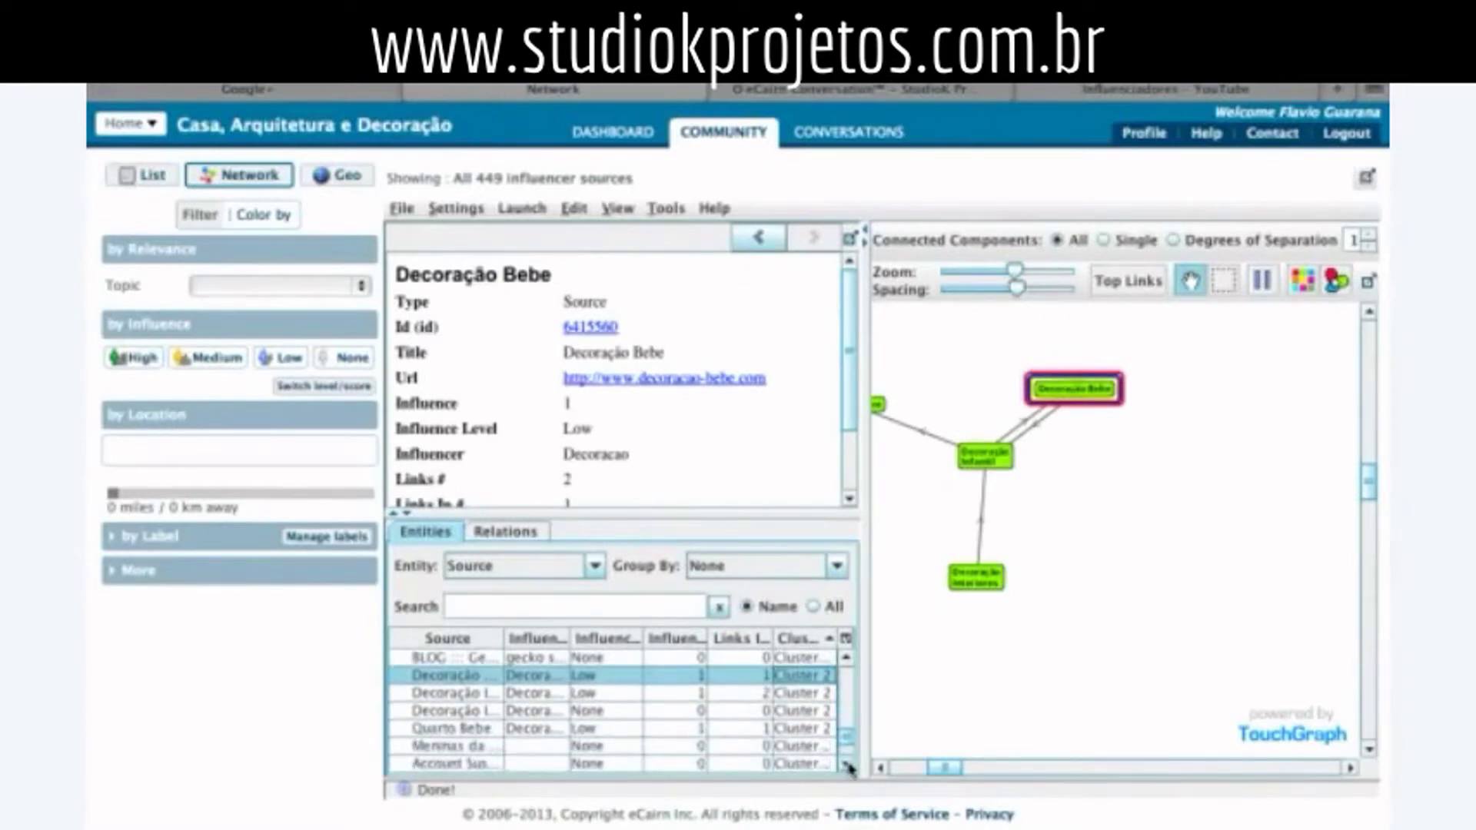
{"action": "left_click", "coordinate": [816, 736], "text": "shift"}
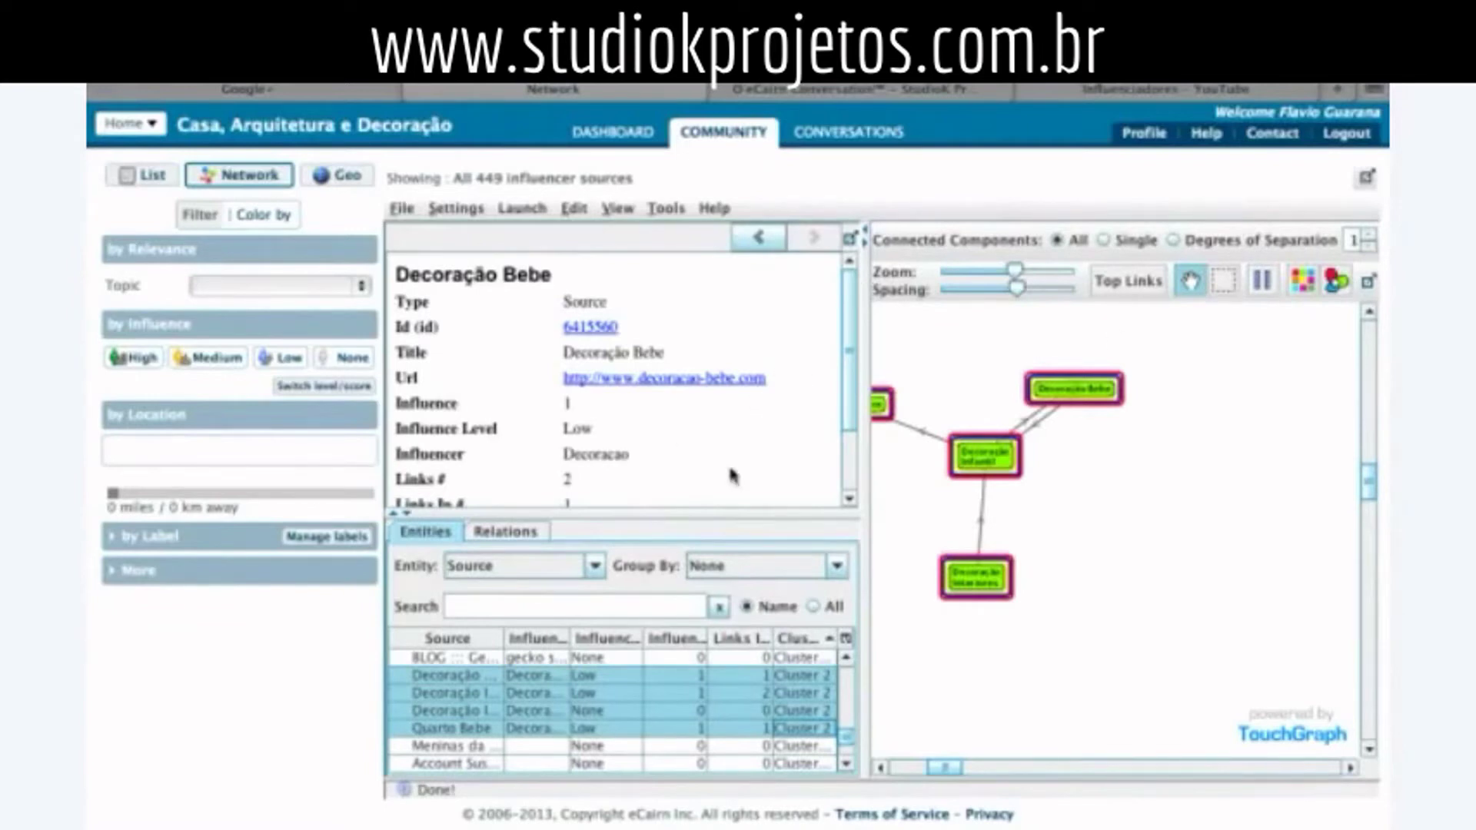
- Review the influence, link and cluster details of the Decoração Bebe and Decoração Infantil sources
{"action": "scroll", "coordinate": [842, 481], "scroll_direction": "down", "scroll_amount": 3}
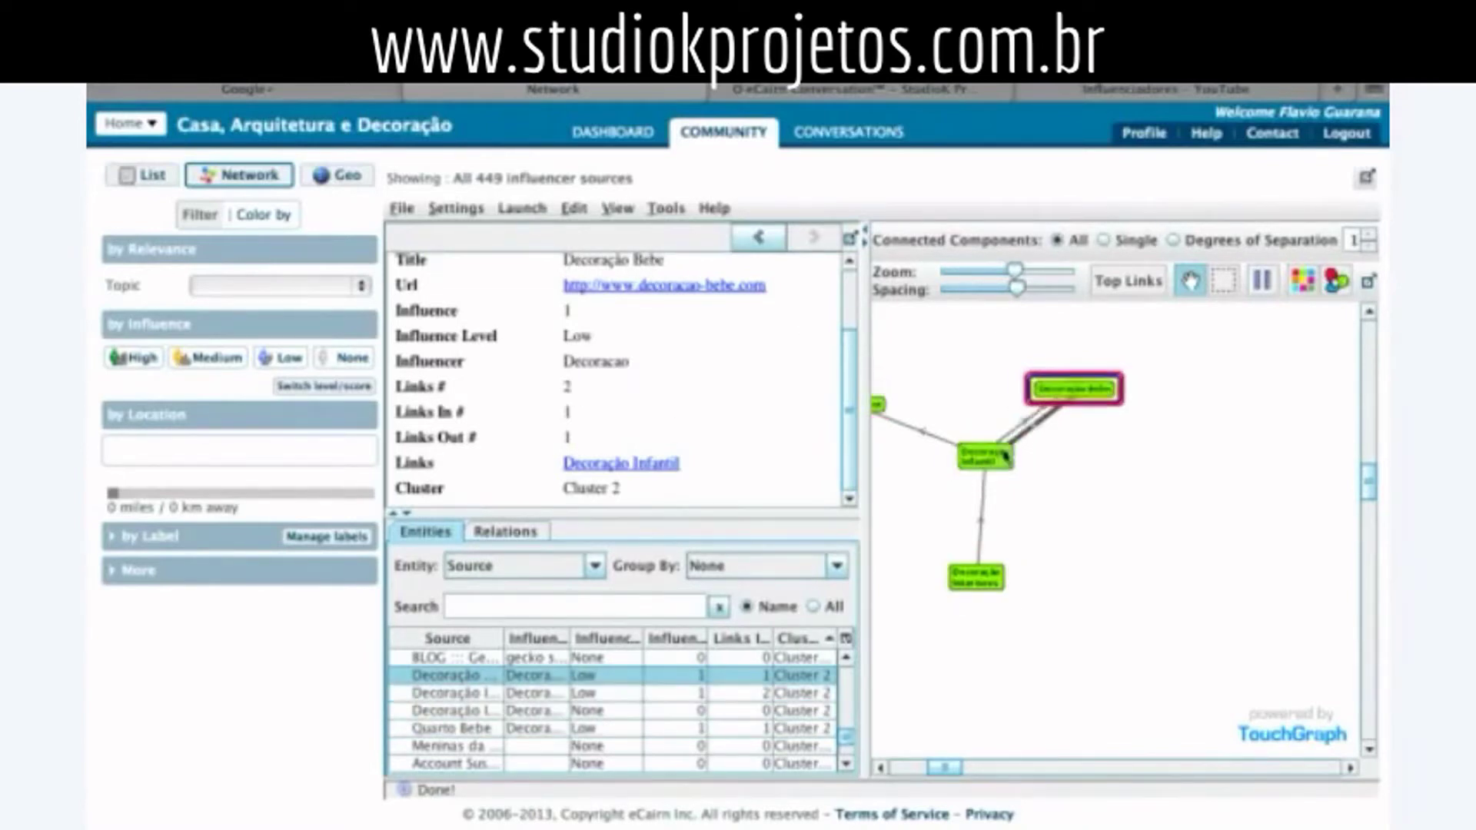
{"action": "left_click", "coordinate": [993, 459]}
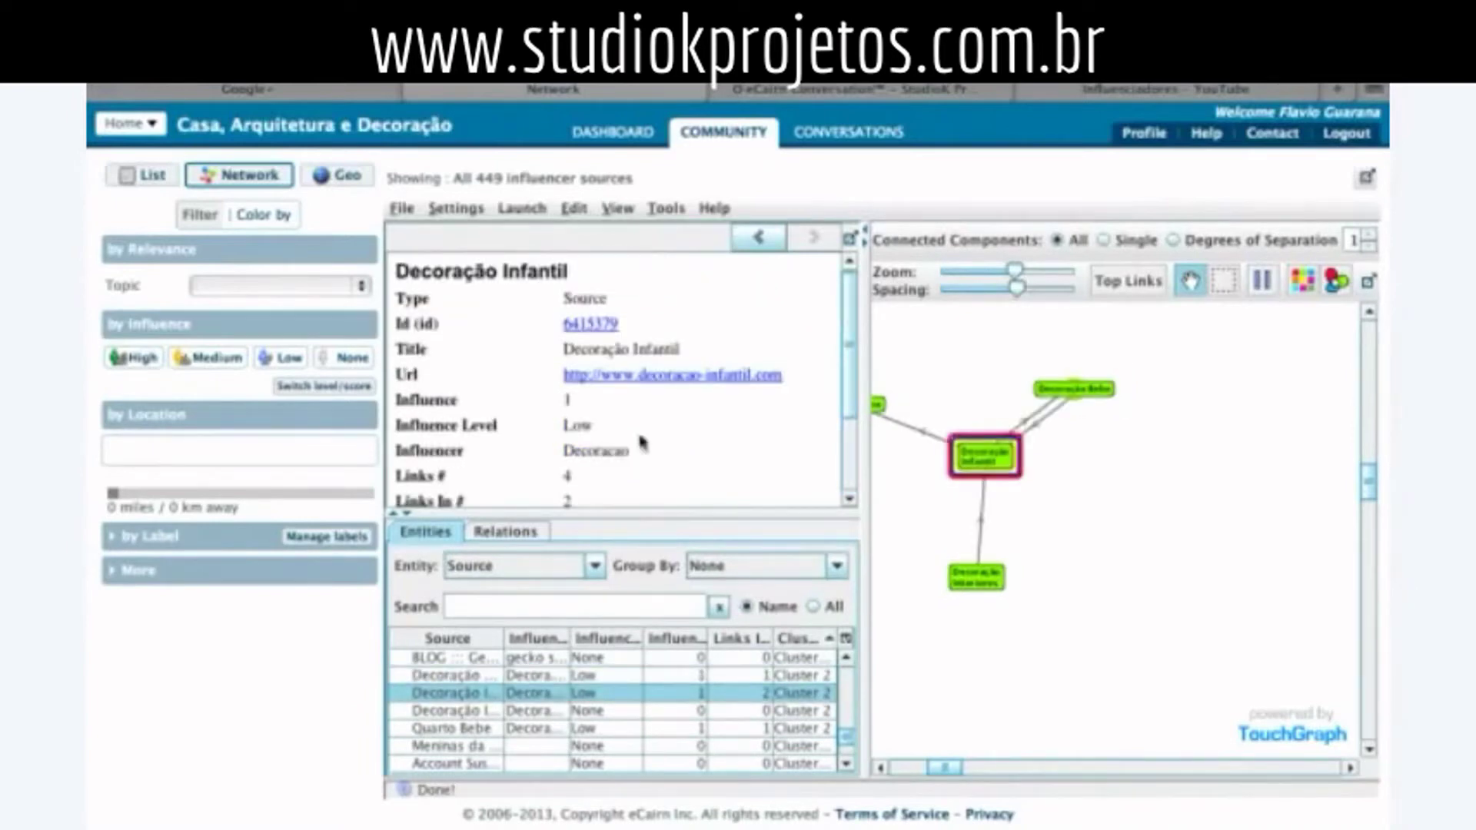
{"action": "scroll", "coordinate": [840, 465], "scroll_direction": "down", "scroll_amount": 2}
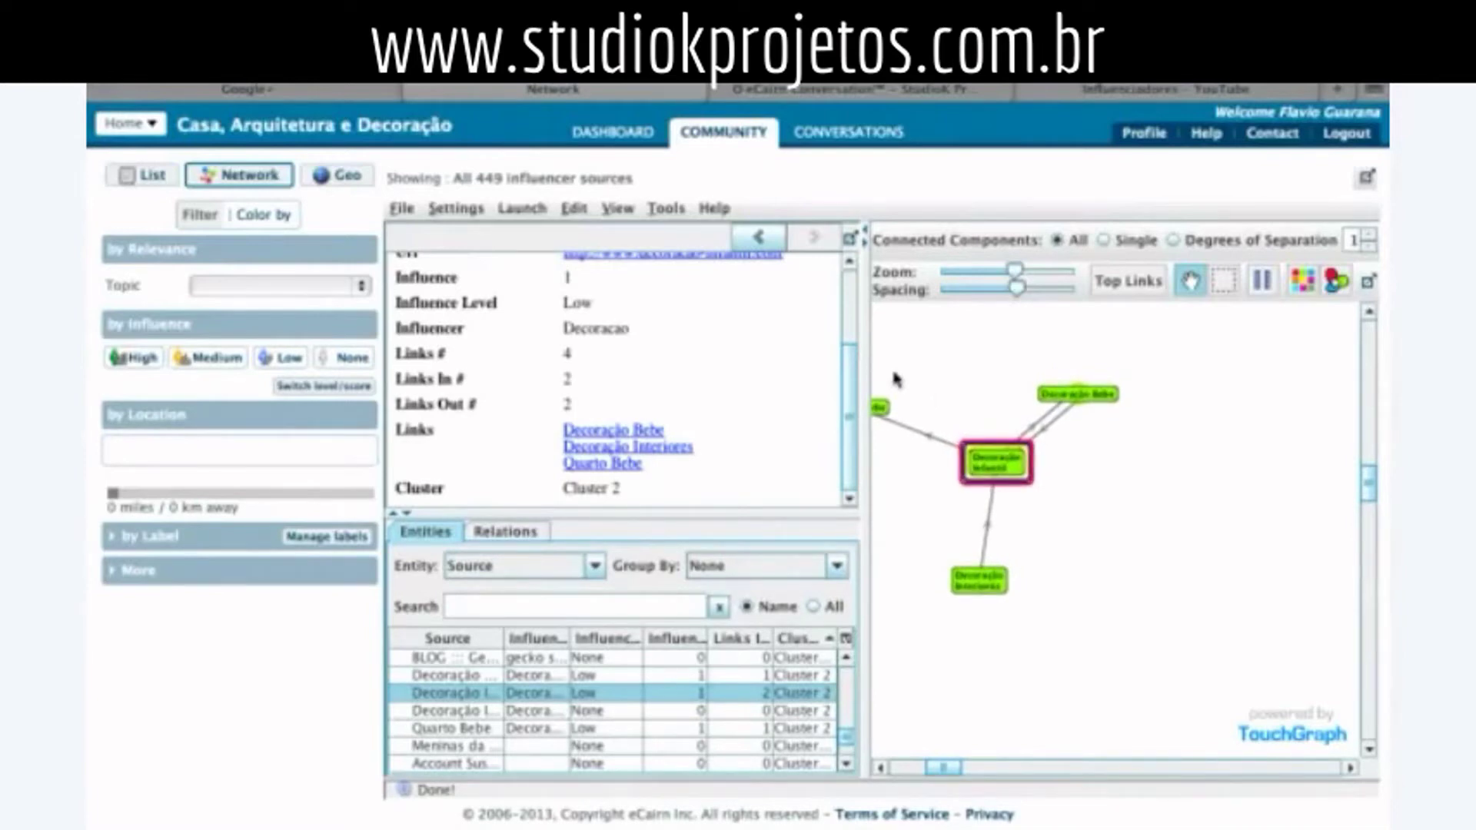
- Check the graph's data export options, cancel the export, and hide the source details and entities table
{"action": "left_click_drag", "start_coordinate": [851, 398], "coordinate": [860, 355]}
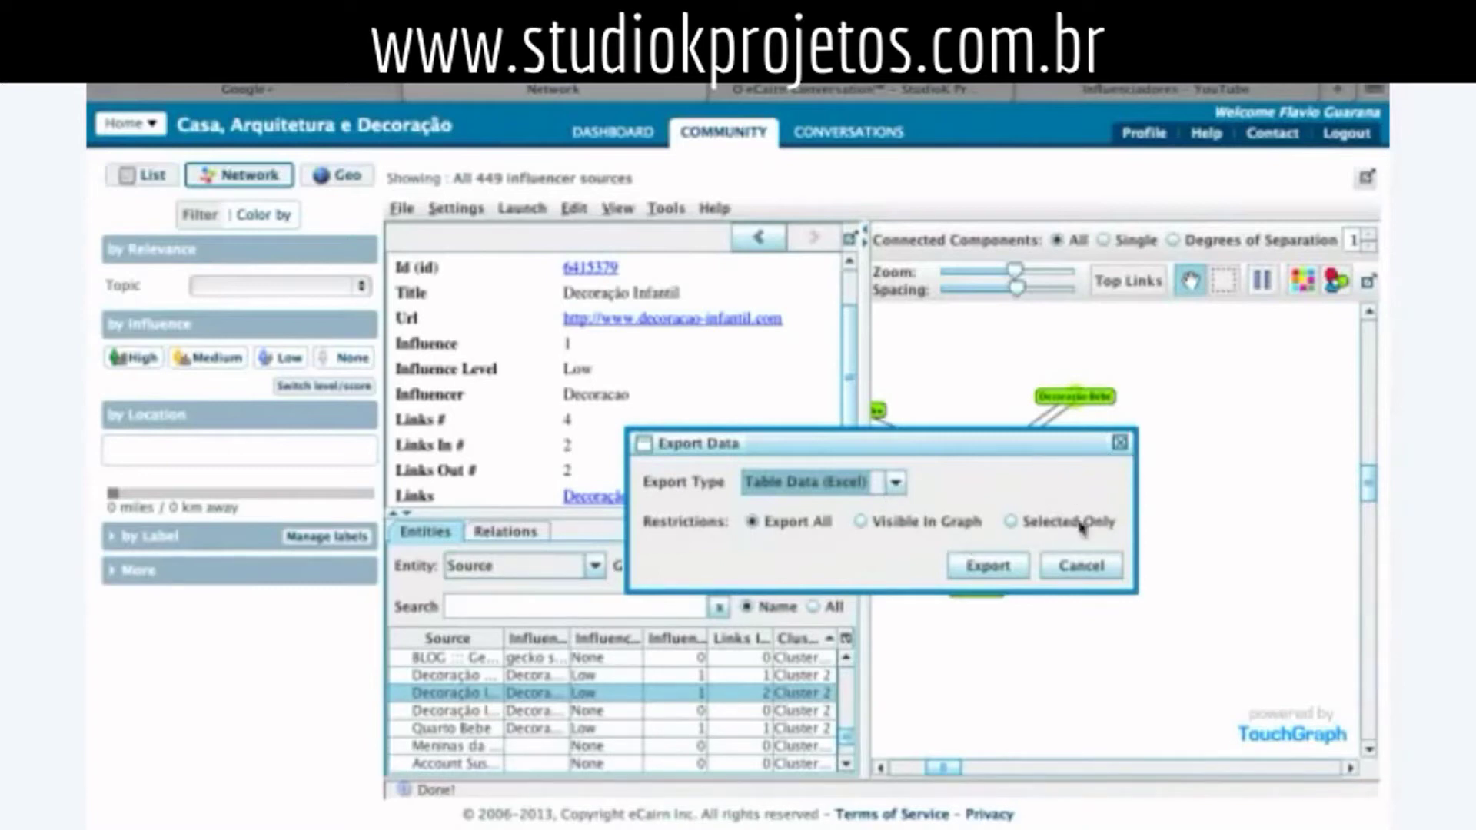
{"action": "left_click", "coordinate": [1088, 569]}
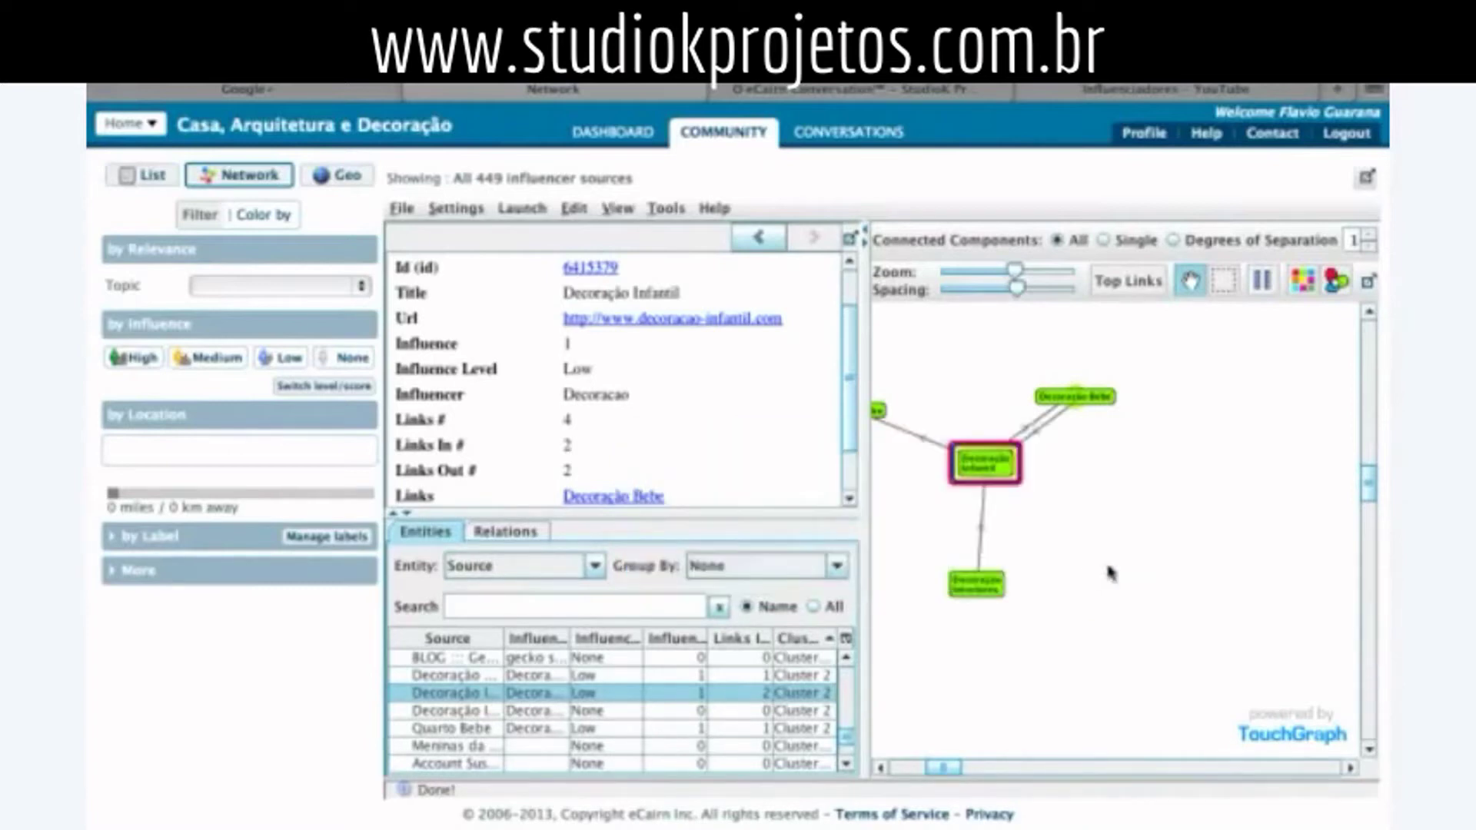
{"action": "left_click", "coordinate": [865, 230]}
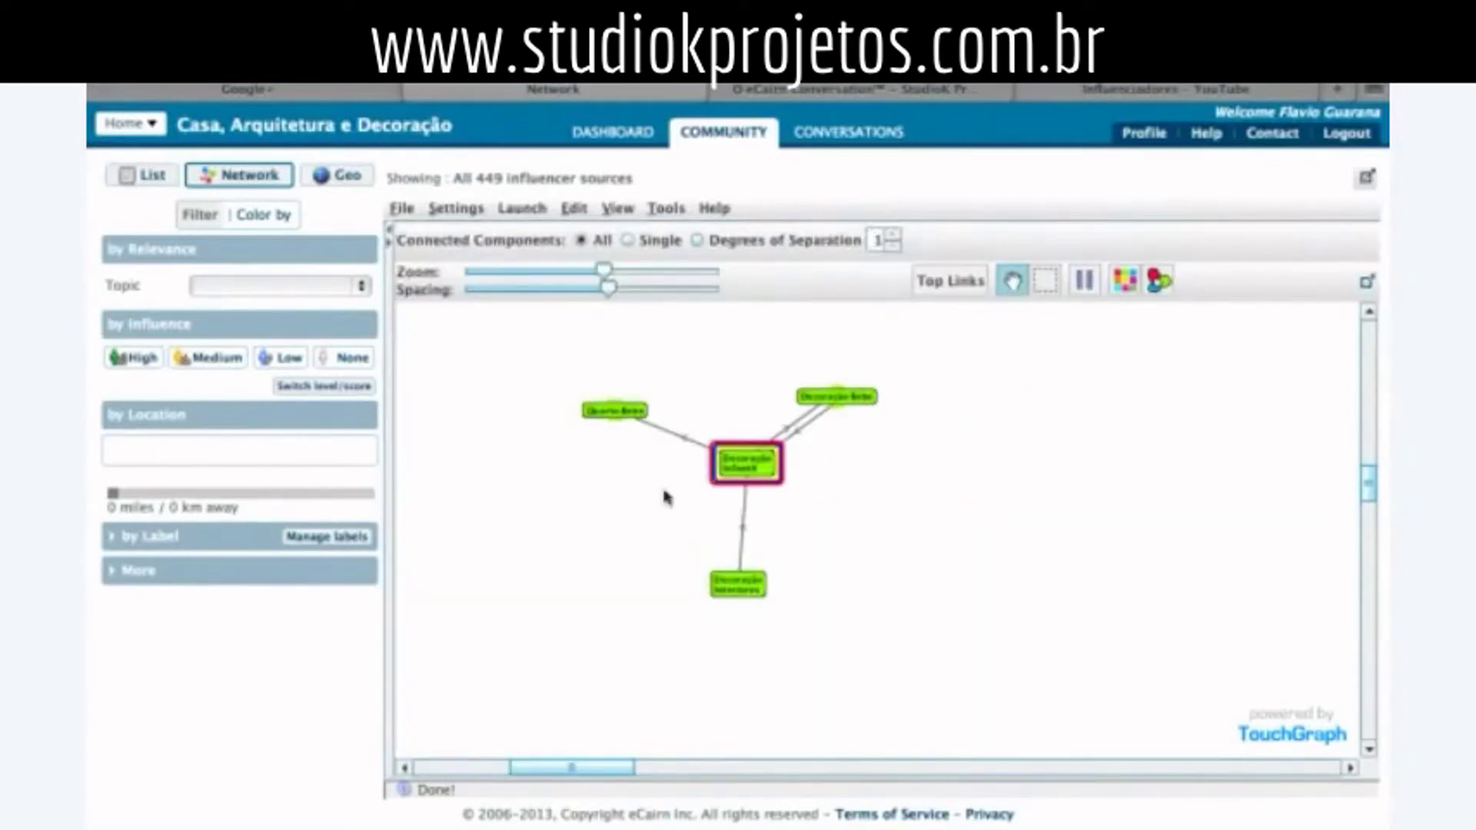
- Show the main red cluster and the selected green group together in the network graph
{"action": "left_click_drag", "start_coordinate": [607, 271], "coordinate": [506, 275]}
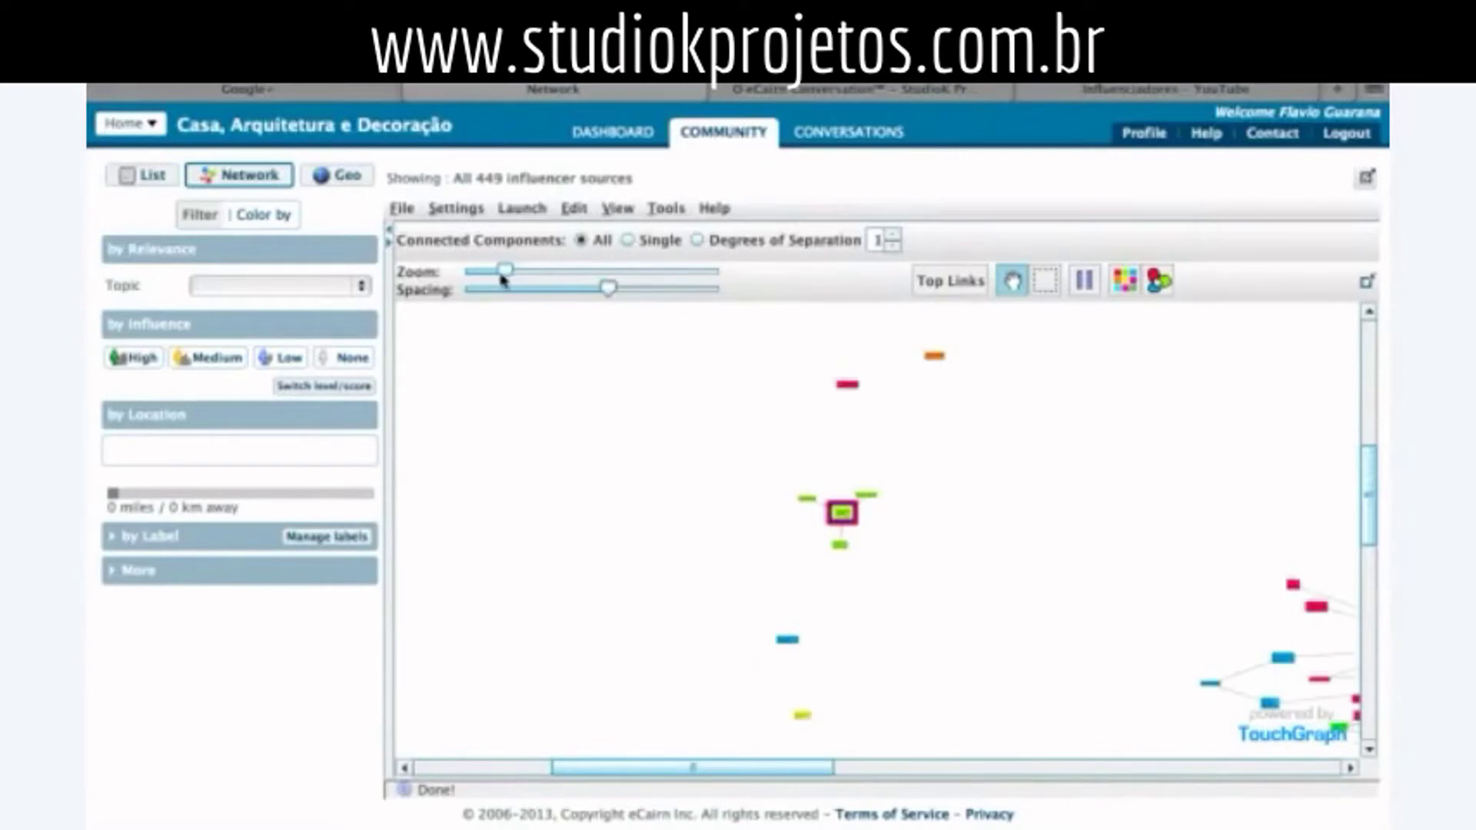
{"action": "left_click_drag", "start_coordinate": [500, 278], "coordinate": [499, 279]}
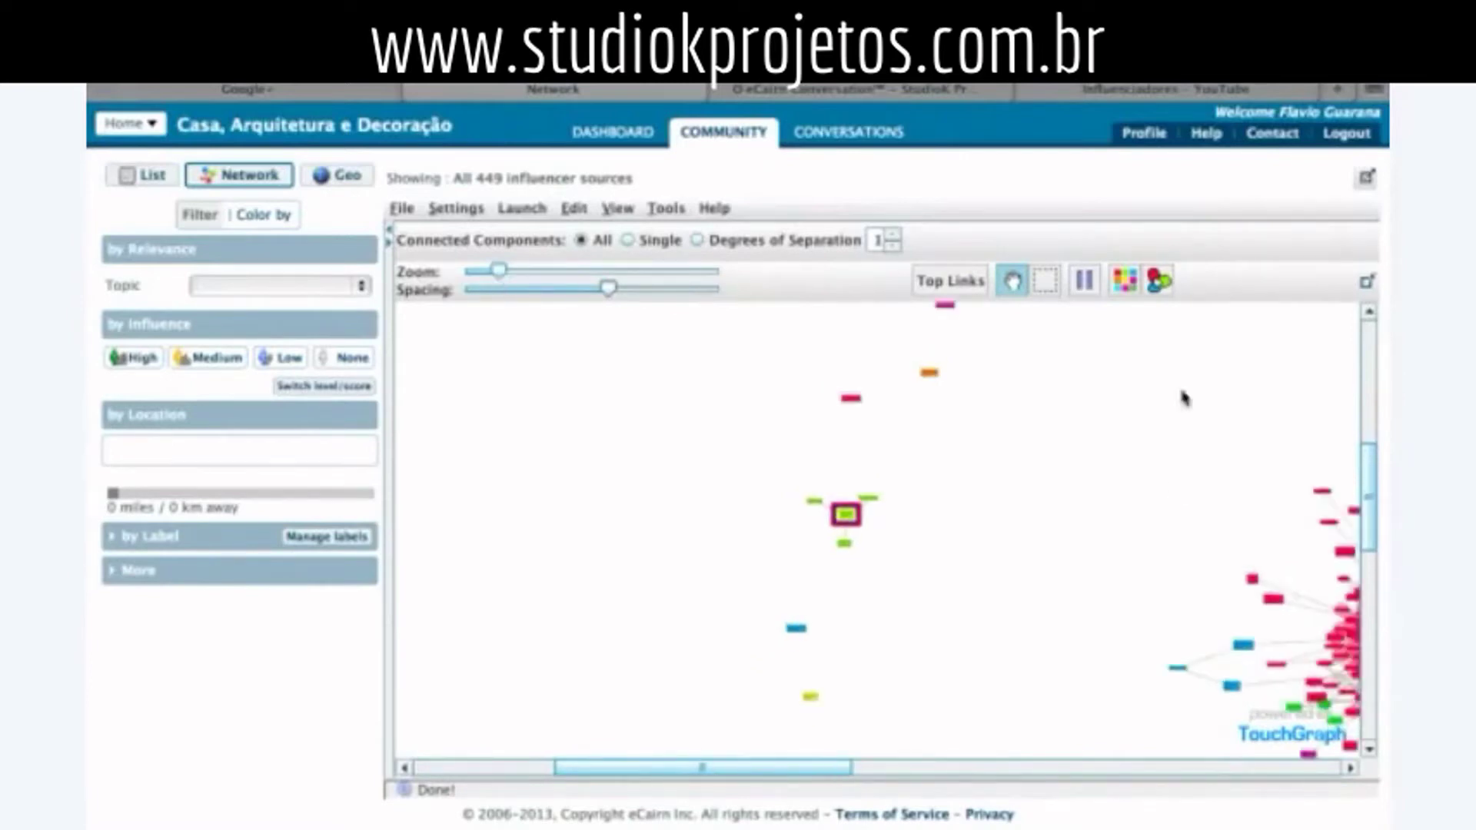
{"action": "left_click_drag", "start_coordinate": [1166, 527], "coordinate": [695, 415]}
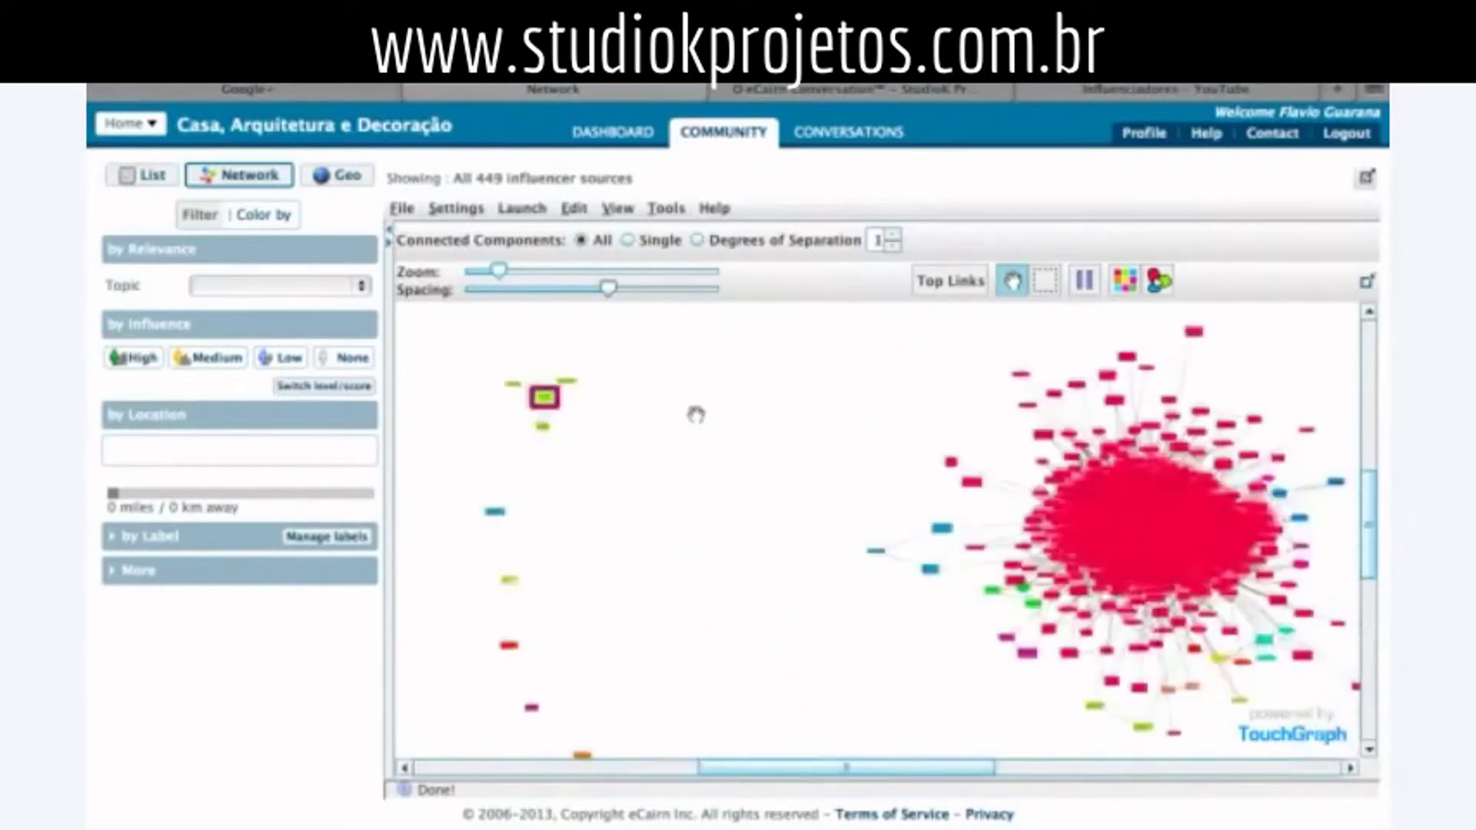
- Tighten the graph's node spacing, pull a teal node away from the main cluster, and widen the spacing to nearly its maximum
{"action": "left_click_drag", "start_coordinate": [610, 289], "coordinate": [527, 298]}
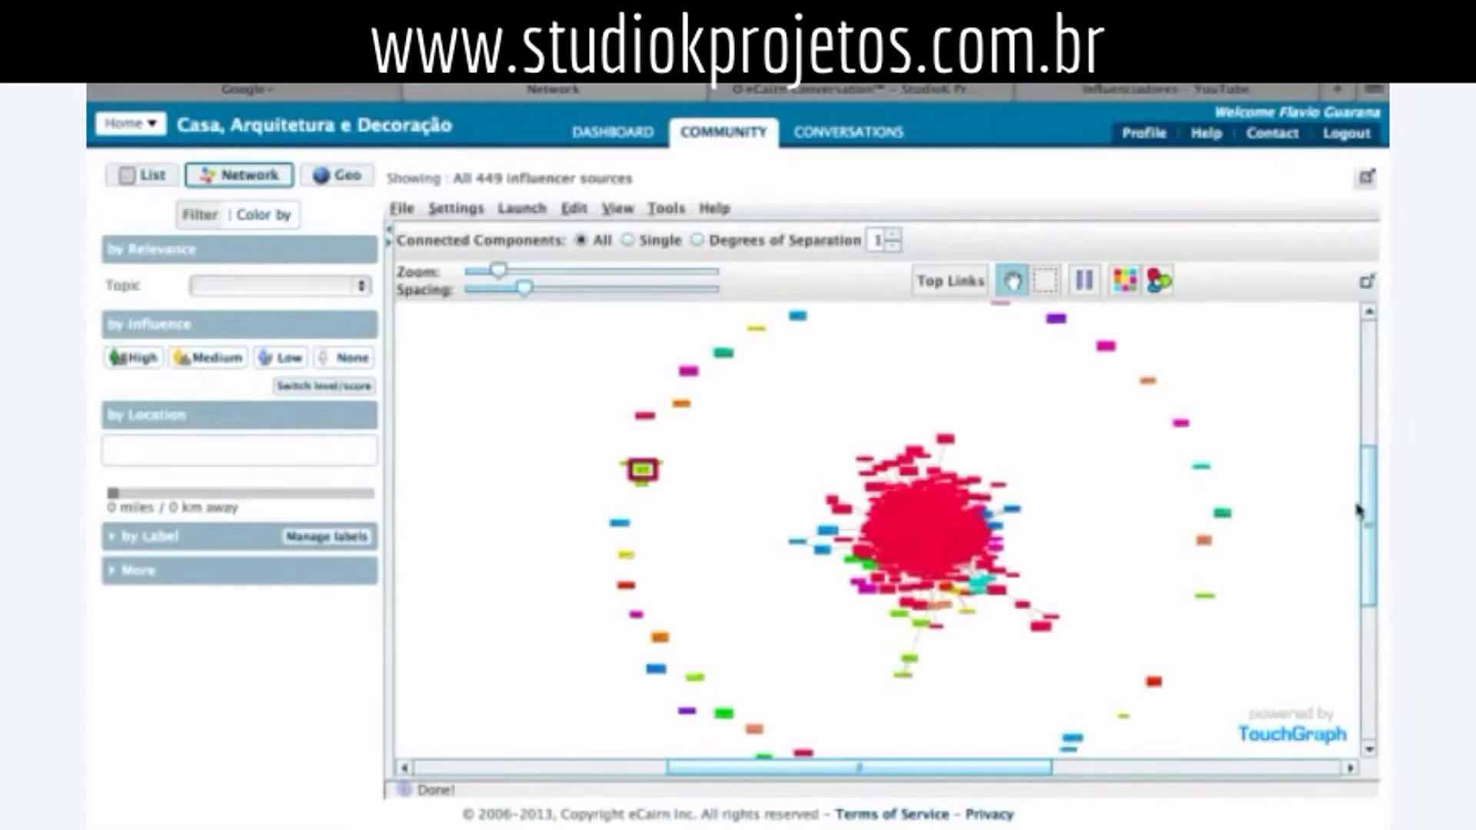
{"action": "left_click_drag", "start_coordinate": [1369, 519], "coordinate": [1370, 536]}
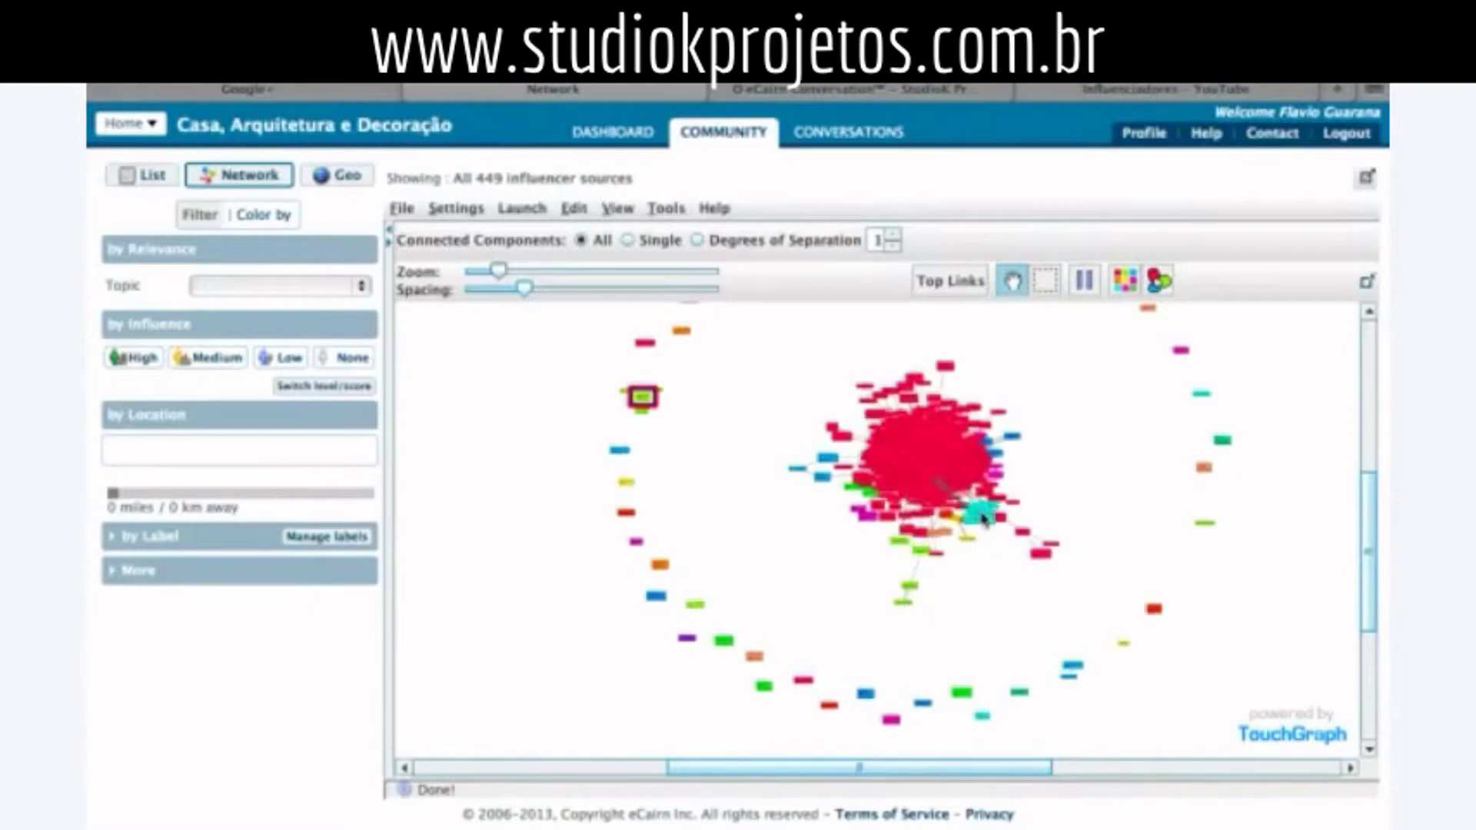
{"action": "left_click_drag", "start_coordinate": [978, 544], "coordinate": [1137, 498]}
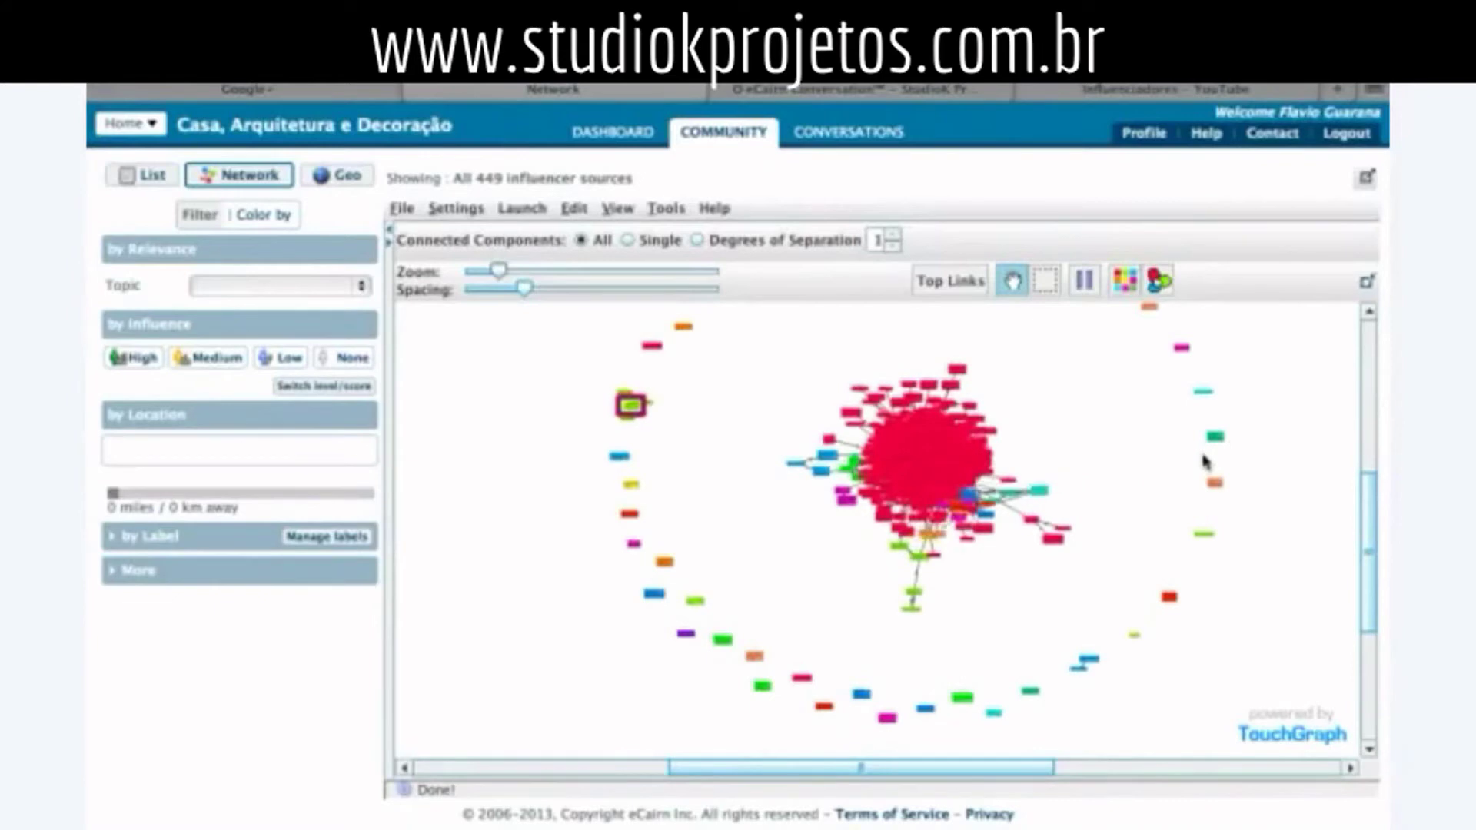
{"action": "left_click_drag", "start_coordinate": [524, 290], "coordinate": [705, 312]}
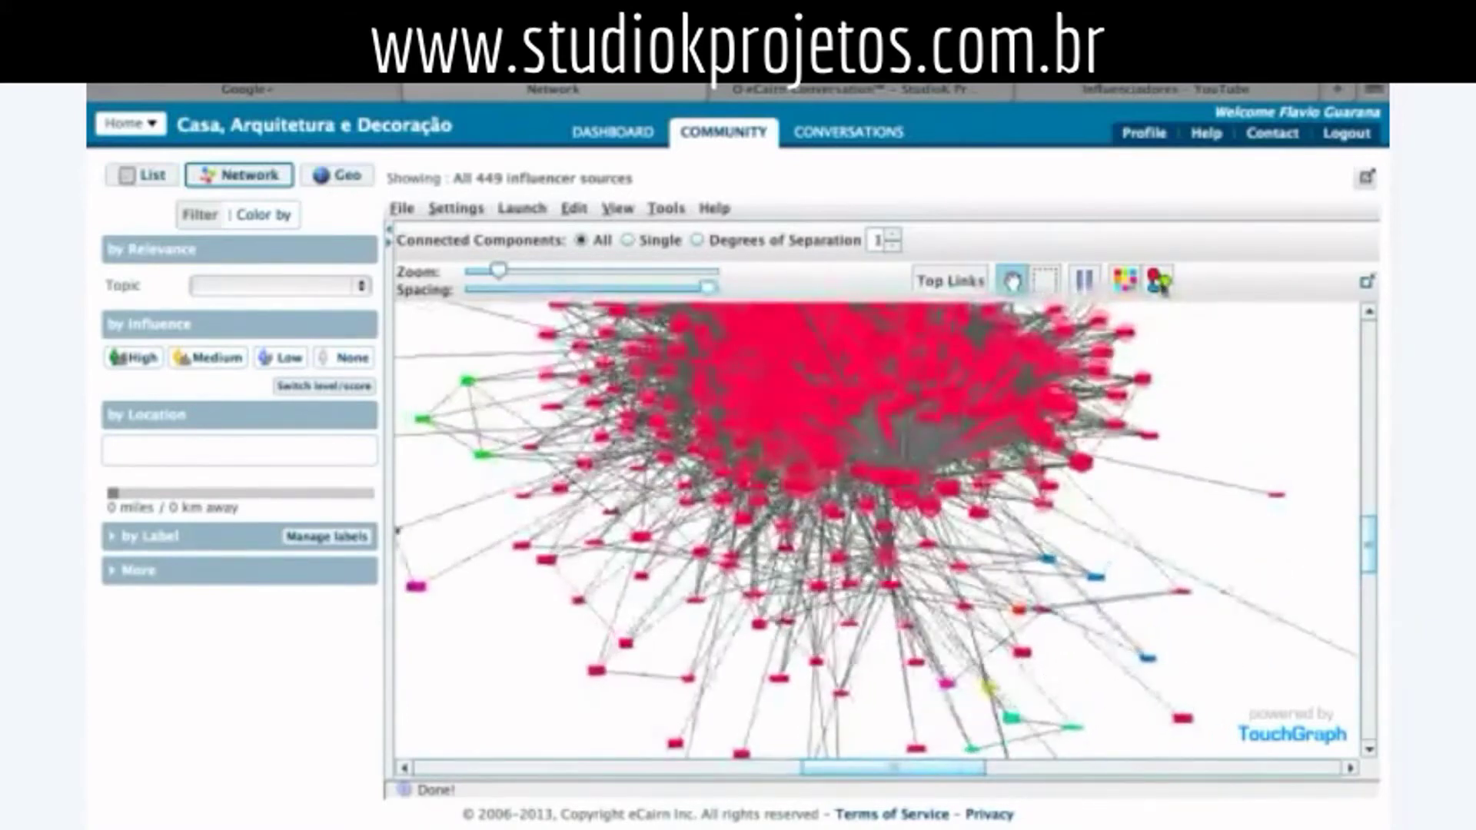
- Adjust the zoom and node spacing of the Docol topic network to spread out the yellow and red clusters at a medium zoom
{"action": "left_click_drag", "start_coordinate": [1367, 550], "coordinate": [1367, 546]}
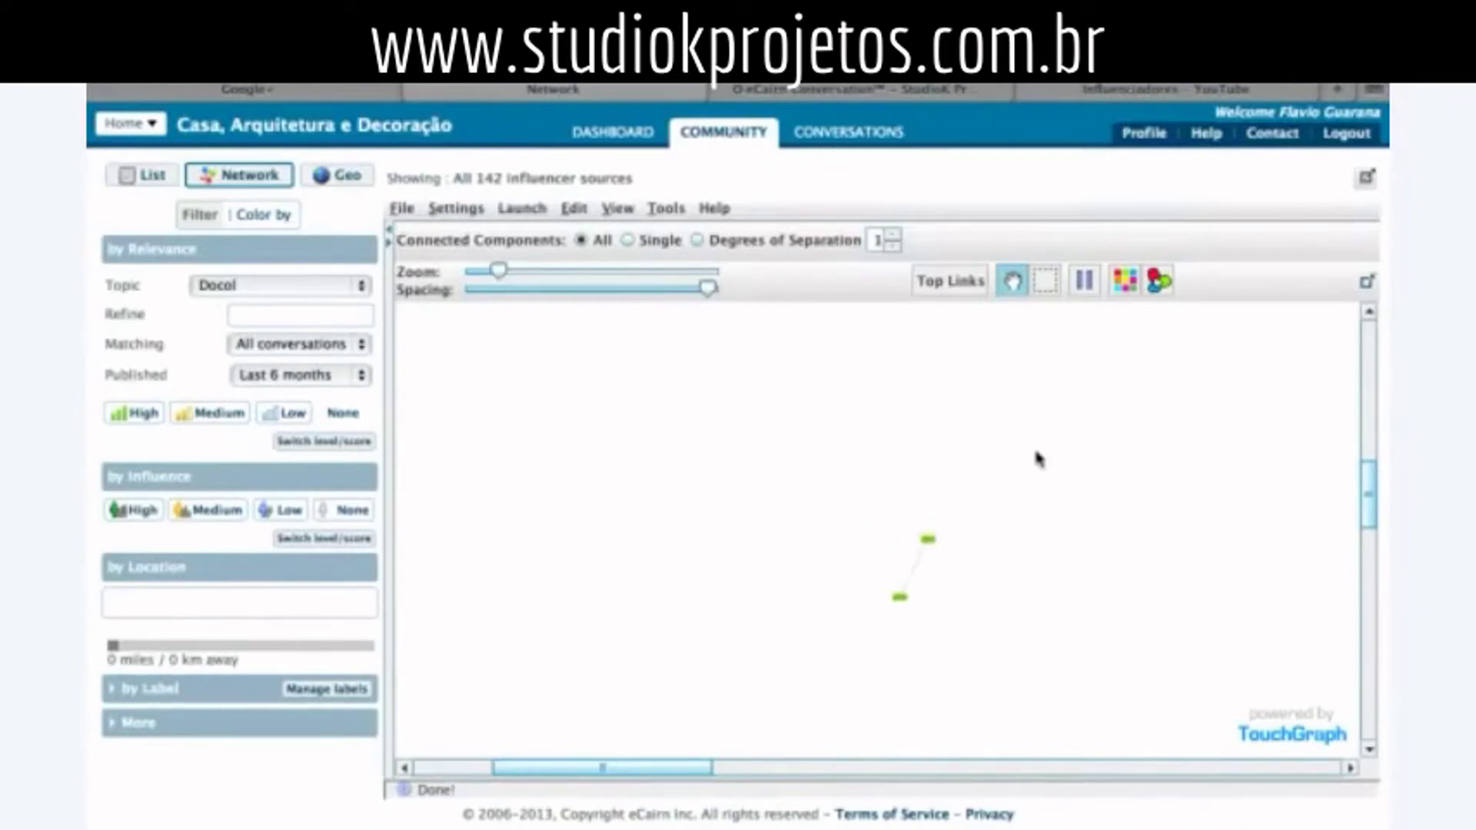
{"action": "left_click_drag", "start_coordinate": [507, 275], "coordinate": [458, 287]}
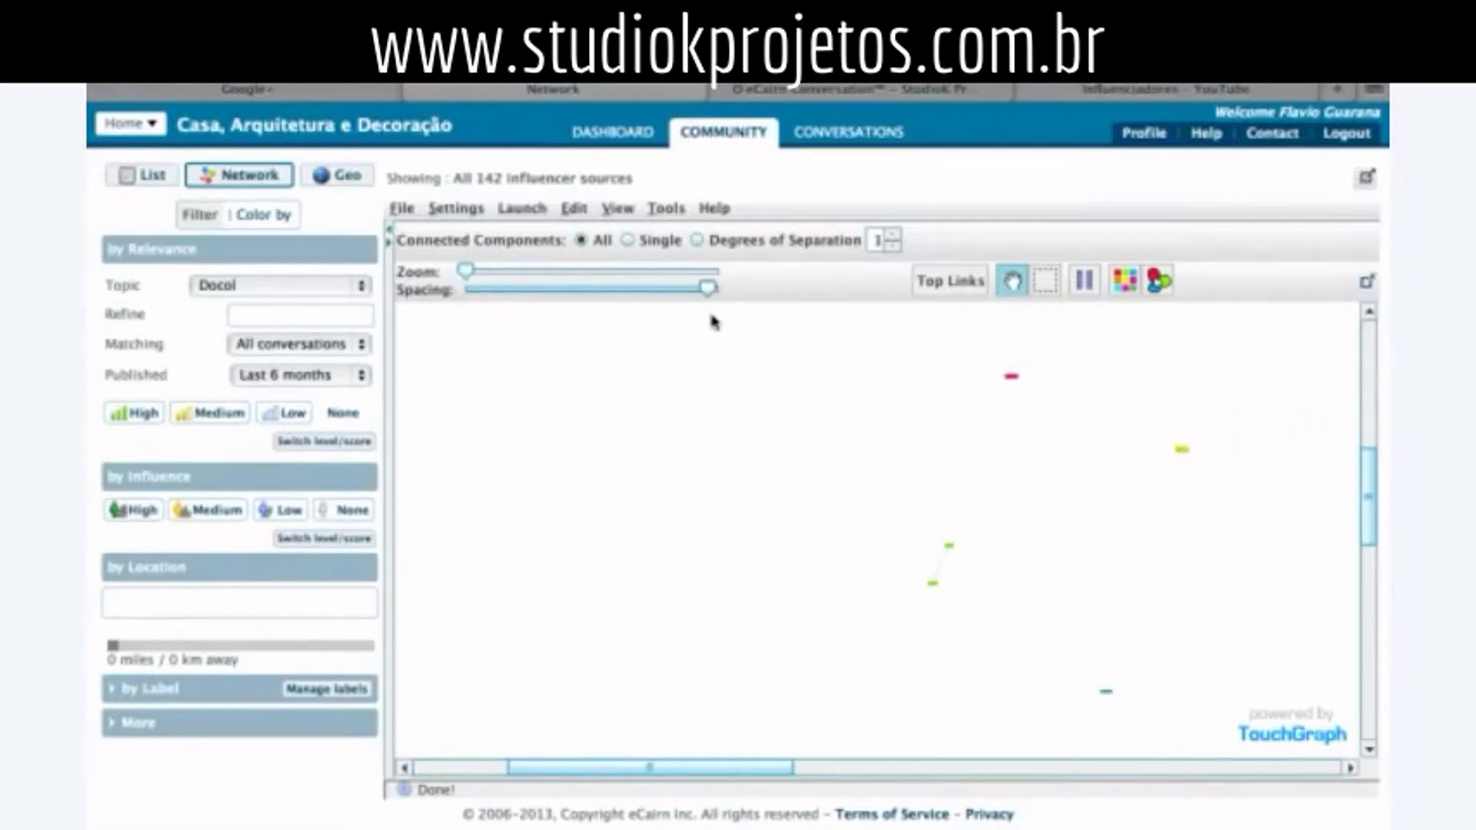
{"action": "left_click_drag", "start_coordinate": [709, 289], "coordinate": [450, 307]}
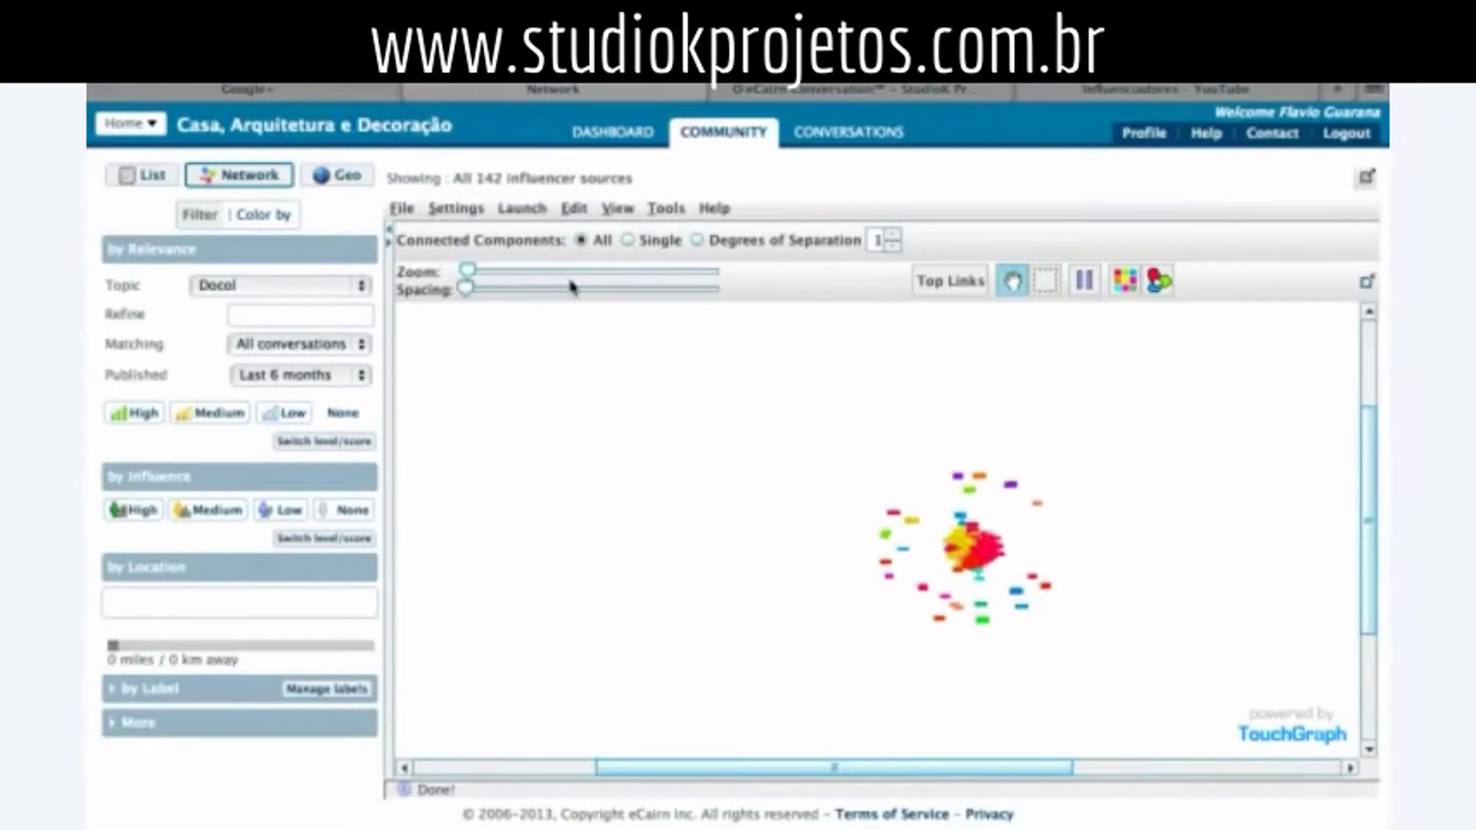
{"action": "left_click_drag", "start_coordinate": [570, 280], "coordinate": [611, 281]}
{"action": "left_click_drag", "start_coordinate": [985, 502], "coordinate": [527, 422]}
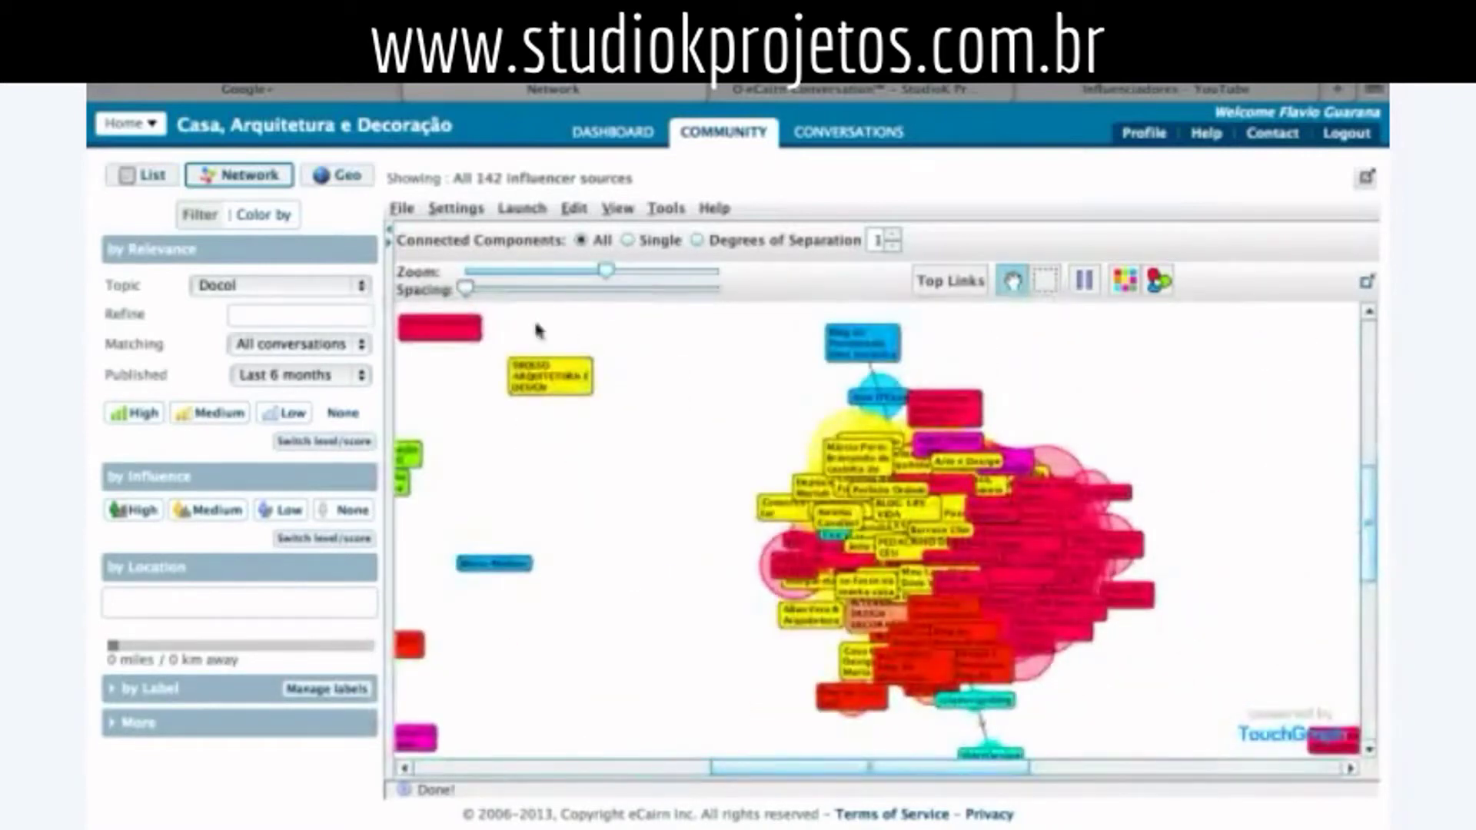
{"action": "left_click", "coordinate": [629, 273]}
{"action": "left_click_drag", "start_coordinate": [590, 277], "coordinate": [567, 278]}
{"action": "left_click_drag", "start_coordinate": [466, 289], "coordinate": [624, 301]}
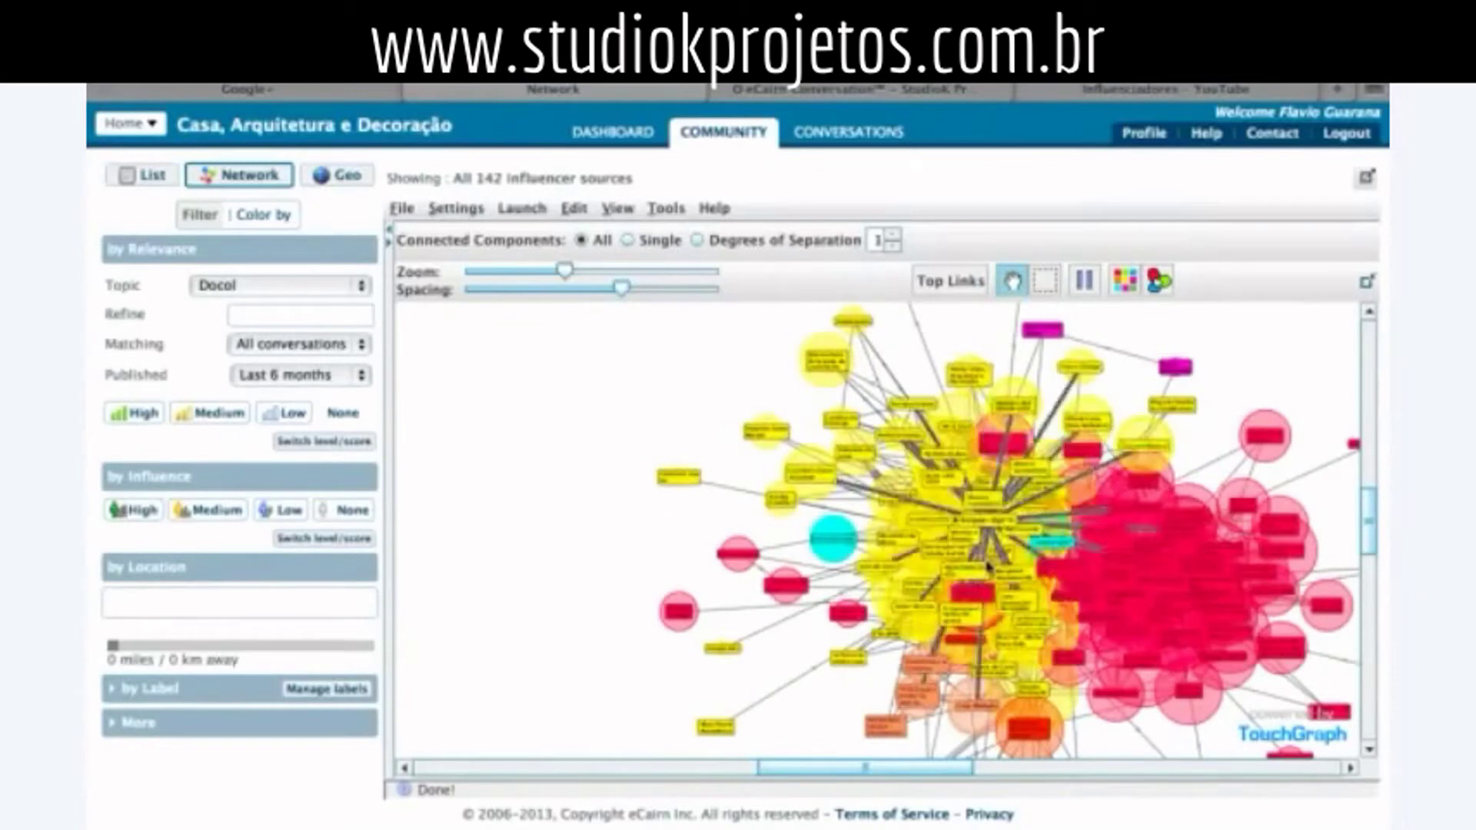
- Examine connections in the yellow and red clusters, select the Minha Kasinha source, and show its influence and link details
{"action": "mouse_move", "coordinate": [981, 560]}
{"action": "left_mouse_down"}
{"action": "mouse_move", "coordinate": [1014, 498]}
{"action": "mouse_move", "coordinate": [1070, 491]}
{"action": "mouse_move", "coordinate": [988, 509]}
{"action": "mouse_move", "coordinate": [967, 547]}
{"action": "left_mouse_up"}
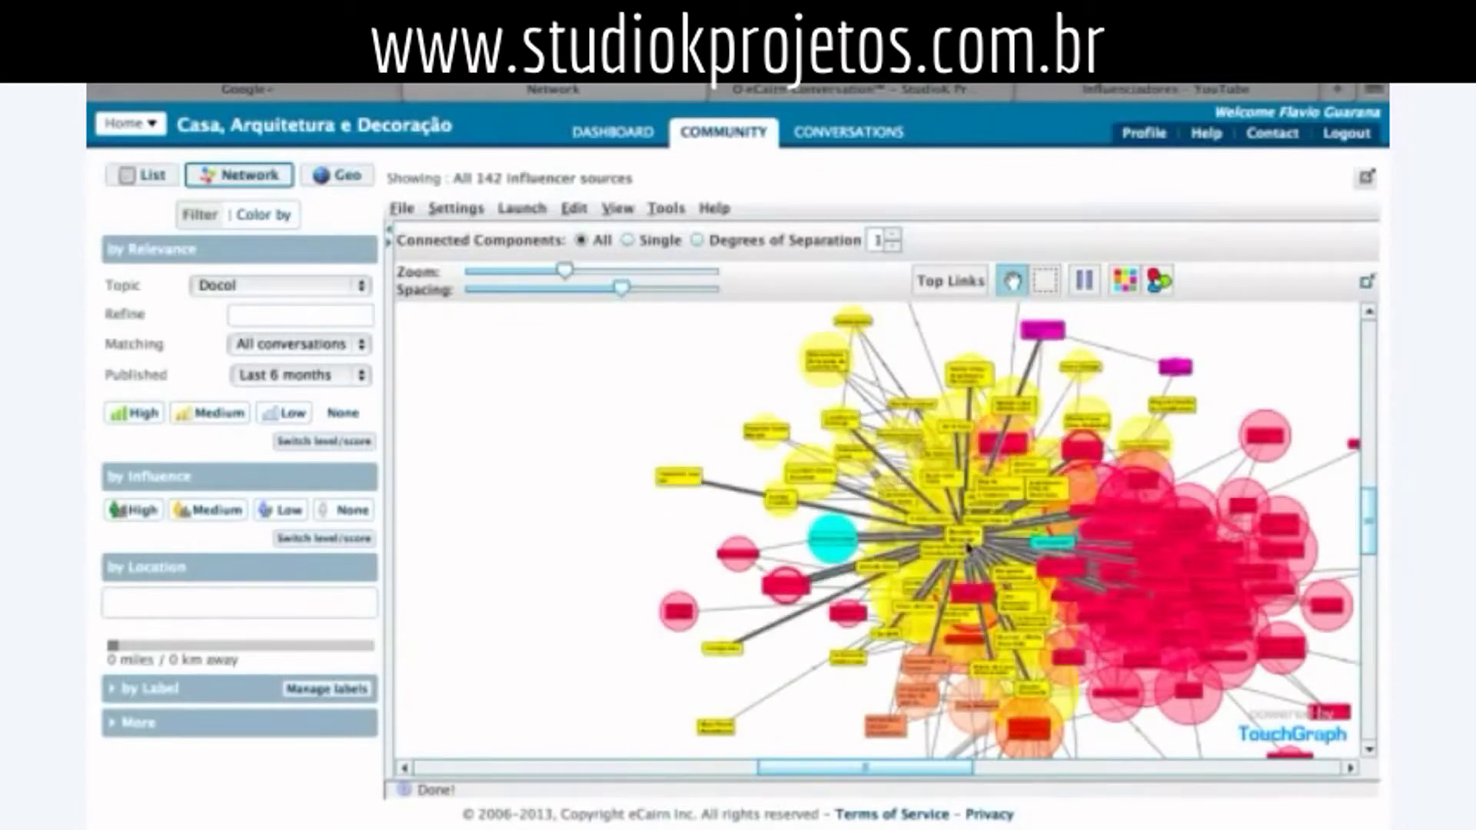
{"action": "left_click_drag", "start_coordinate": [1143, 565], "coordinate": [1218, 611]}
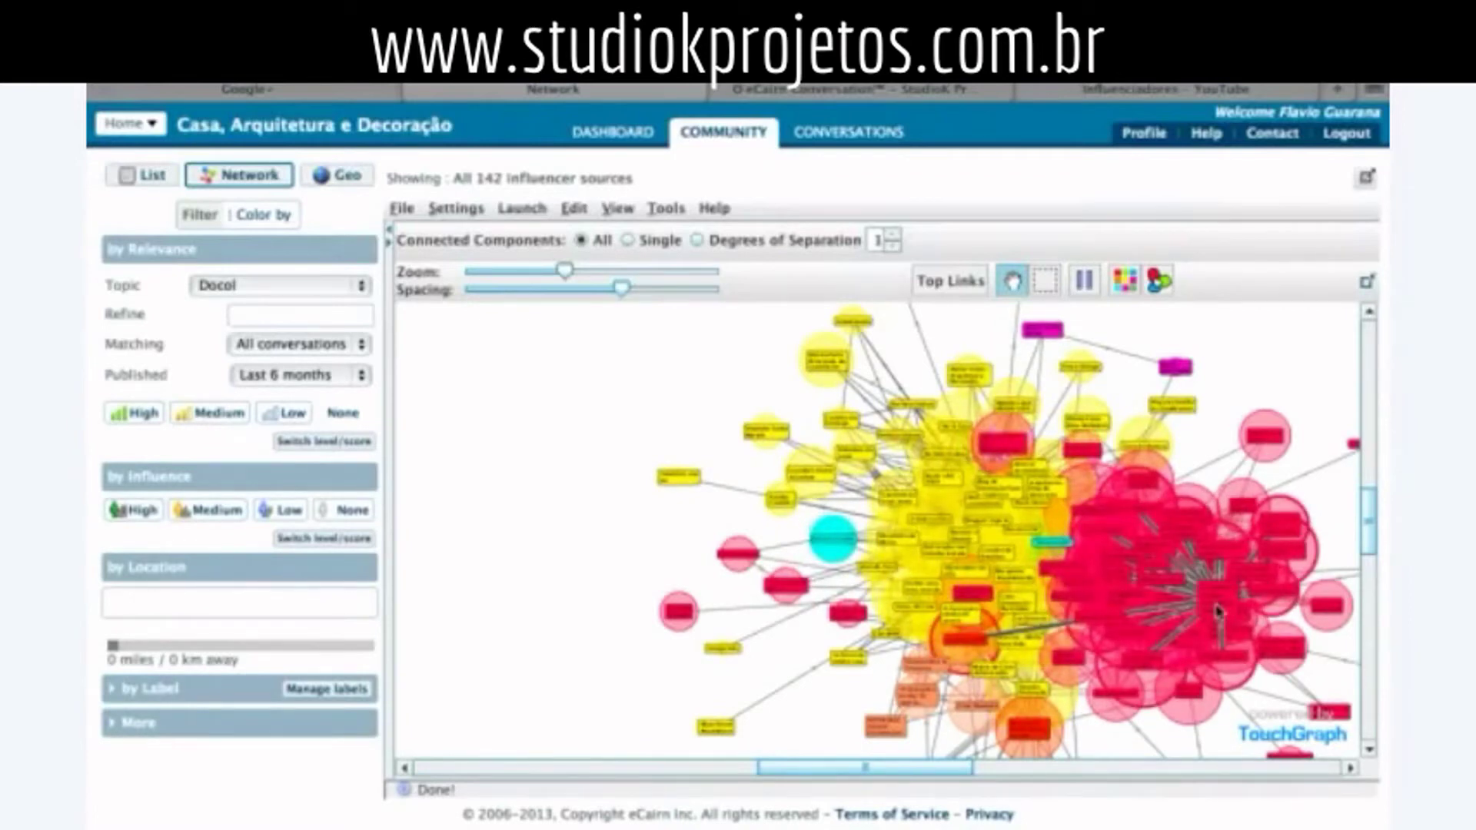
{"action": "left_click_drag", "start_coordinate": [1199, 602], "coordinate": [1178, 582]}
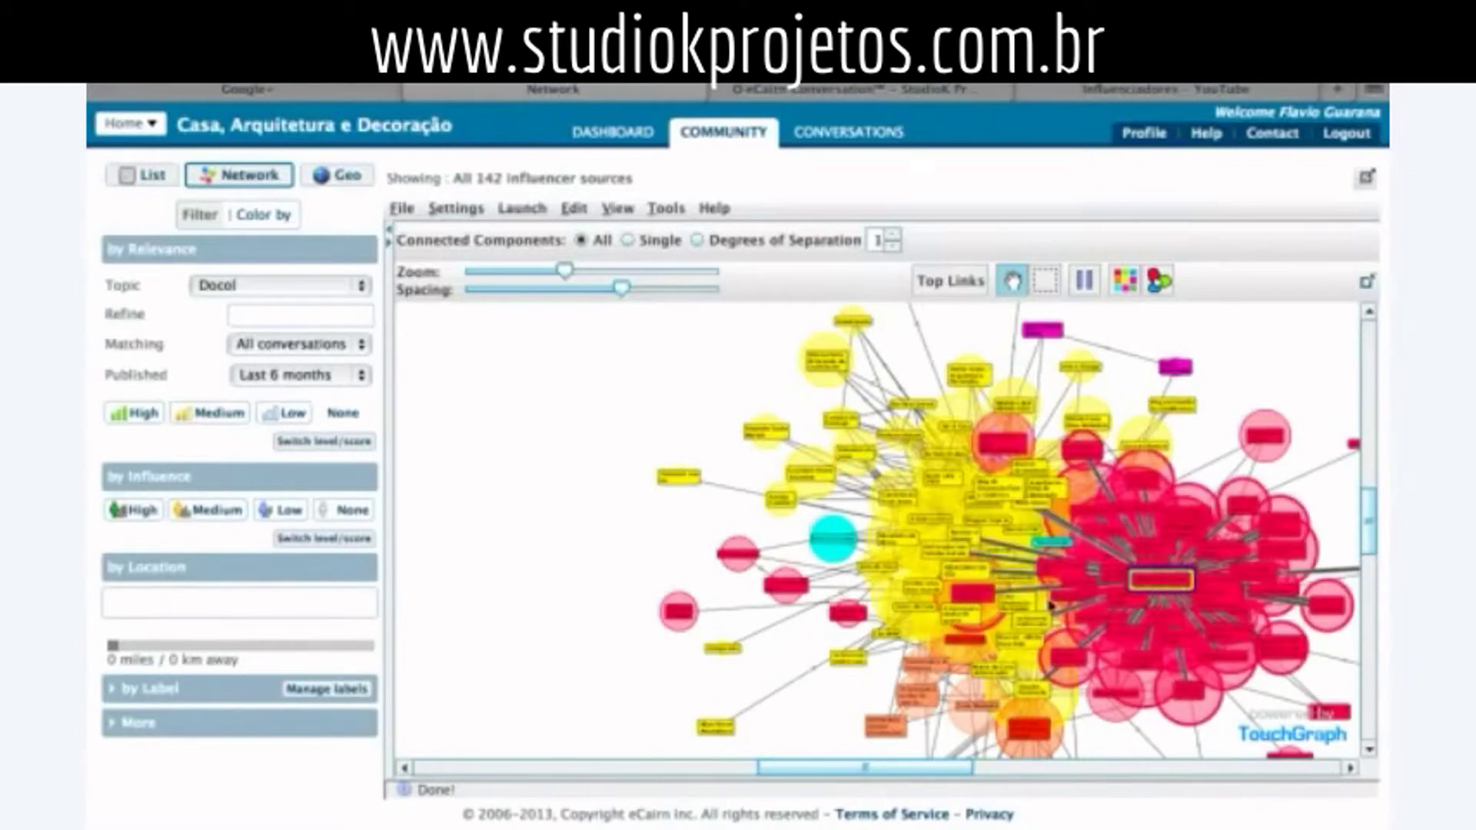
{"action": "left_click", "coordinate": [389, 244]}
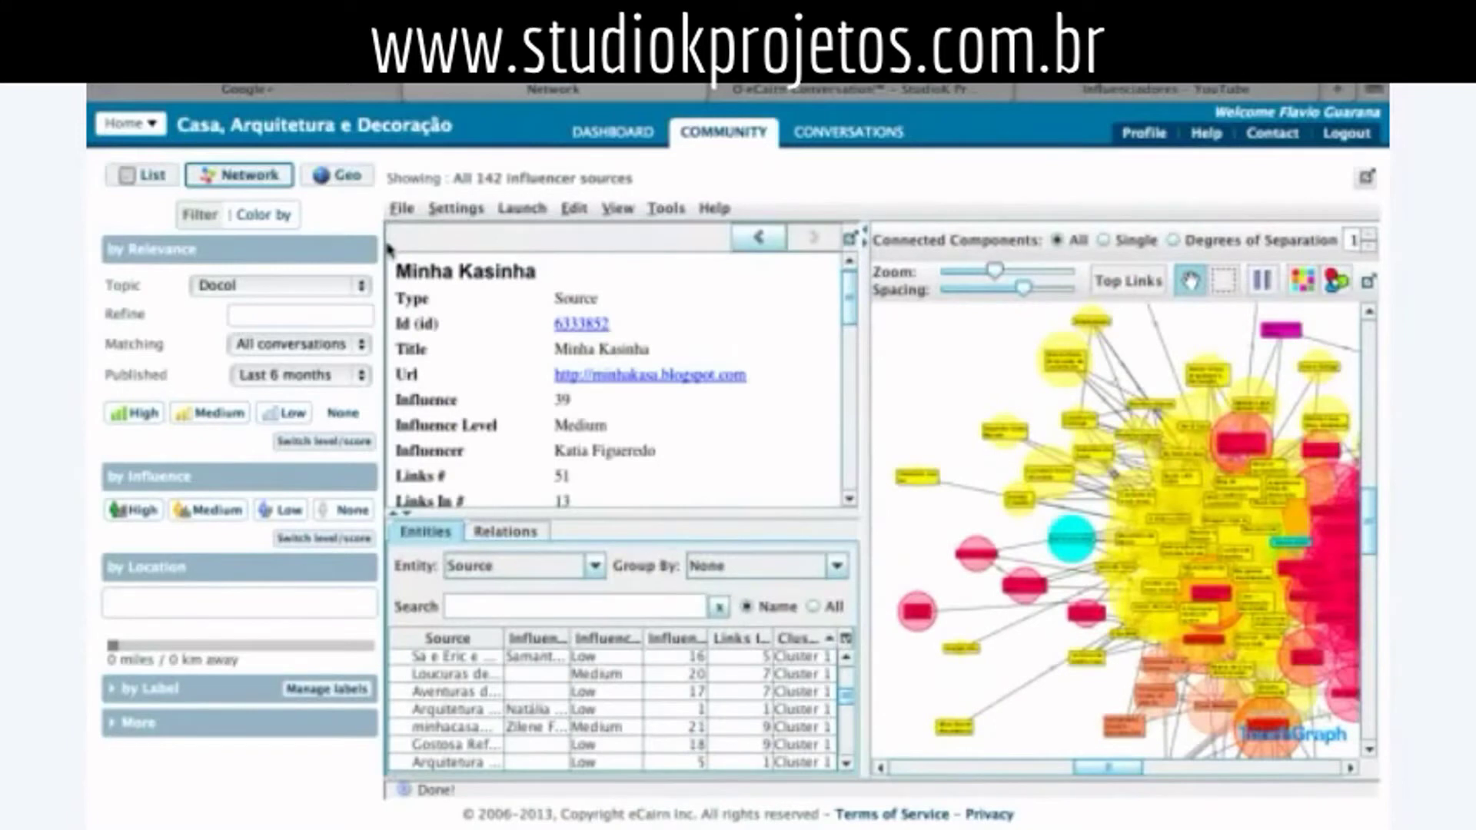
{"action": "mouse_move", "coordinate": [852, 304]}
{"action": "left_mouse_down"}
{"action": "mouse_move", "coordinate": [834, 483]}
{"action": "mouse_move", "coordinate": [844, 329]}
{"action": "left_mouse_up"}
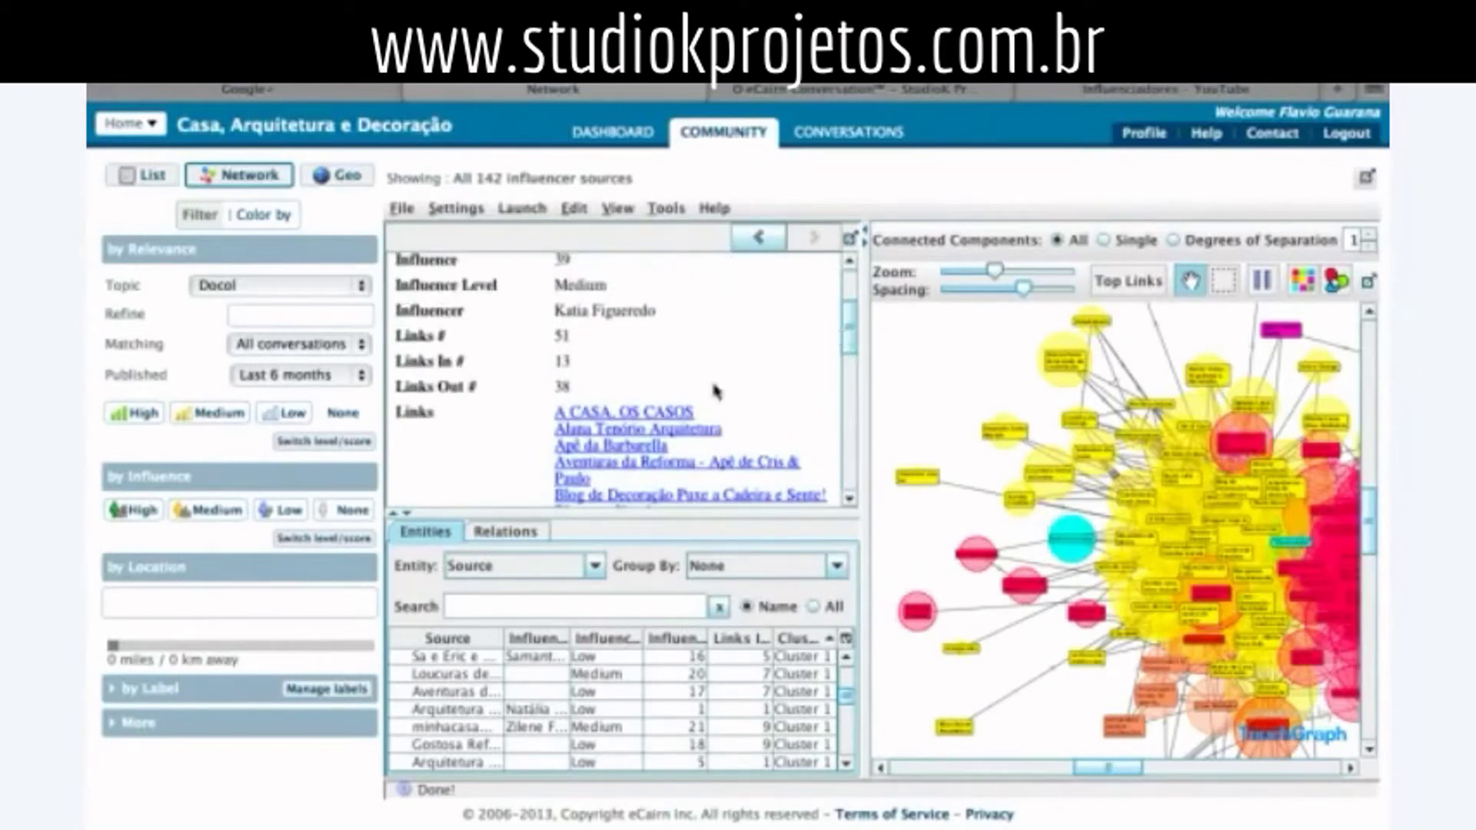
- Open the linked source A CASA, OS CASOS and review its influence details and list of links
{"action": "left_click", "coordinate": [673, 415]}
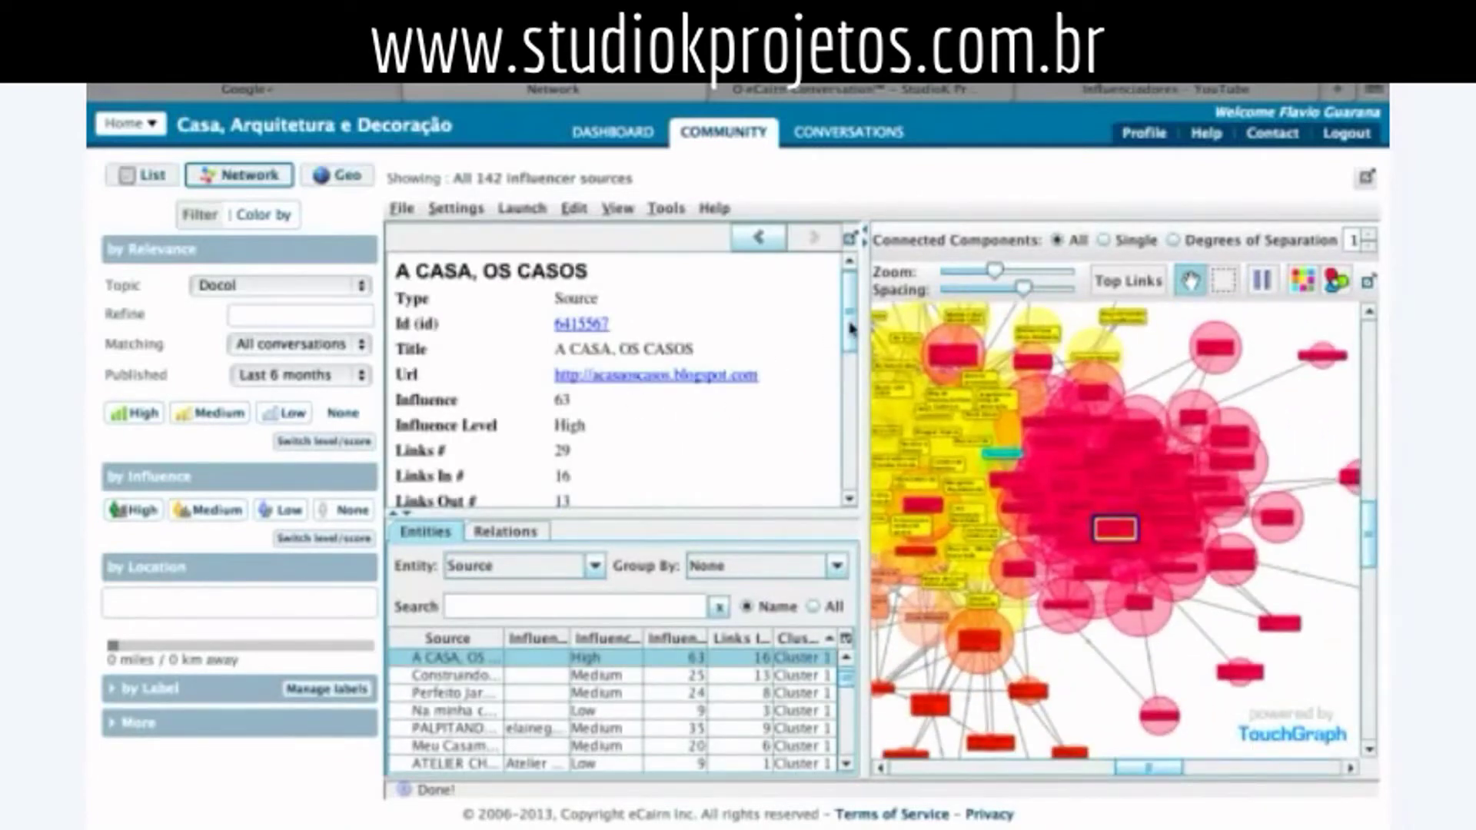
{"action": "scroll", "coordinate": [850, 329], "scroll_direction": "down", "scroll_amount": 1}
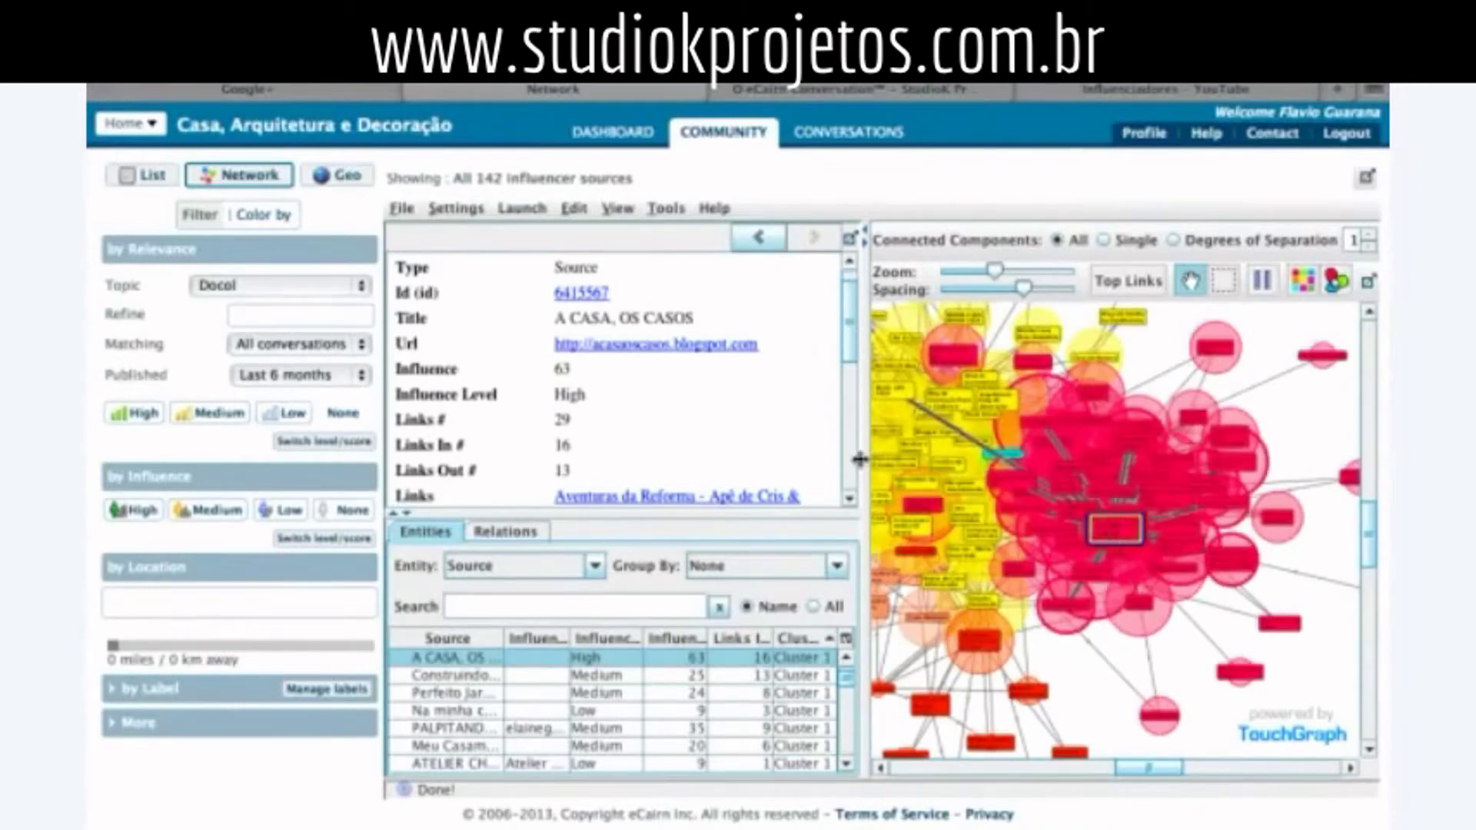
{"action": "left_click", "coordinate": [1114, 538]}
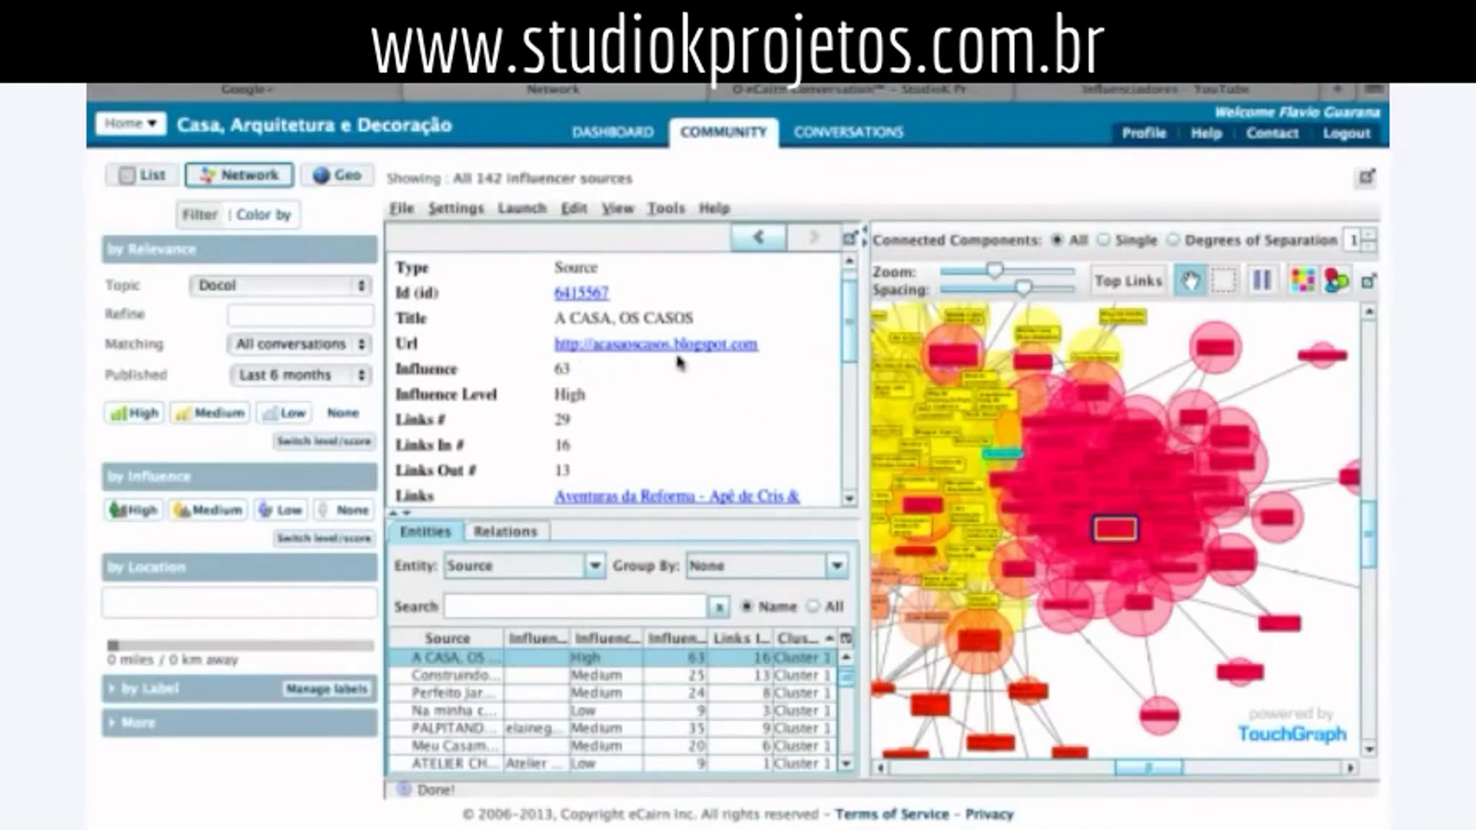
{"action": "left_click_drag", "start_coordinate": [849, 325], "coordinate": [822, 400]}
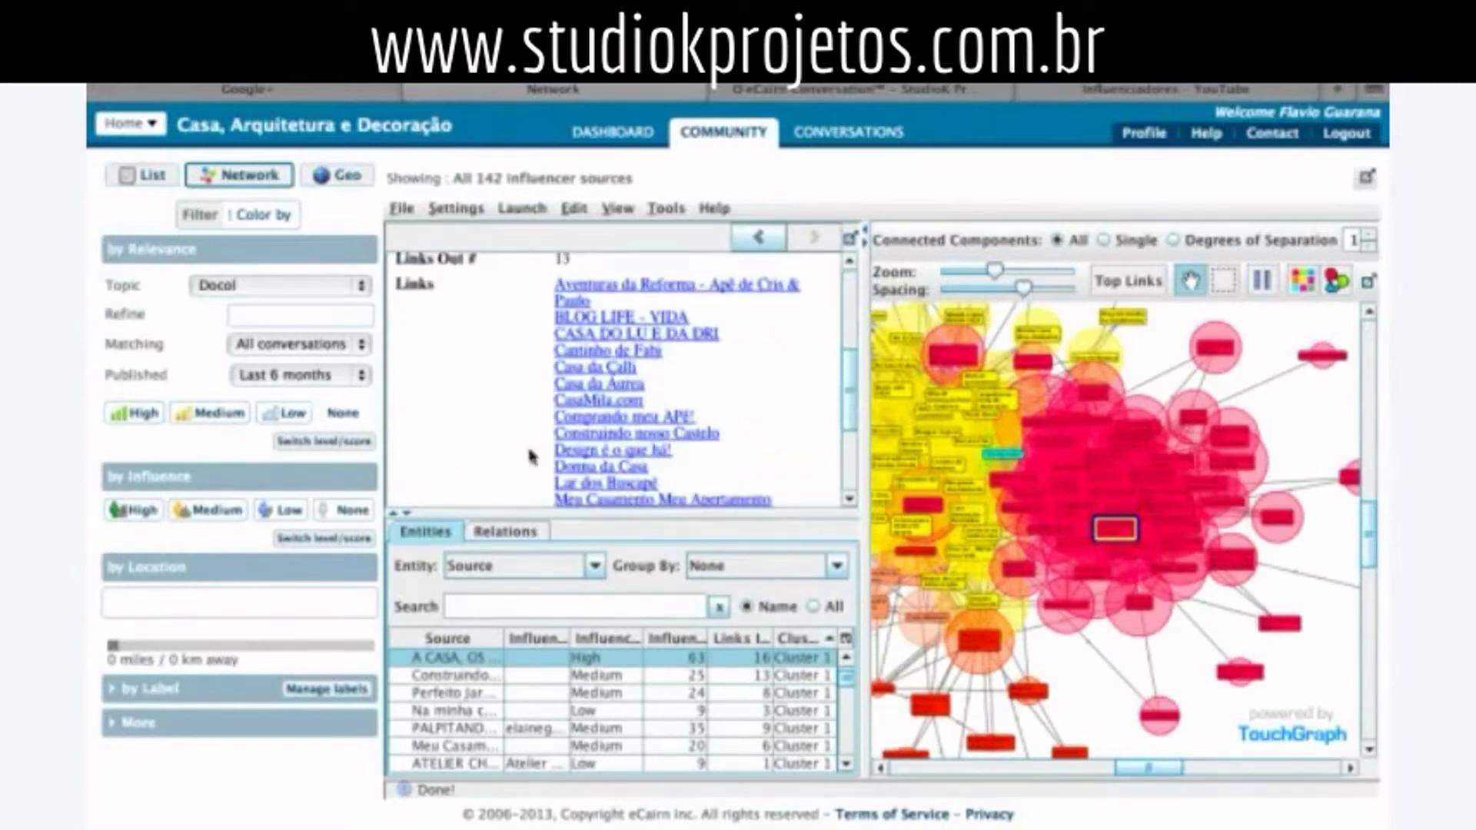
- Open the linked source Casa da Áurea and review its link list and cluster
{"action": "left_click", "coordinate": [627, 387]}
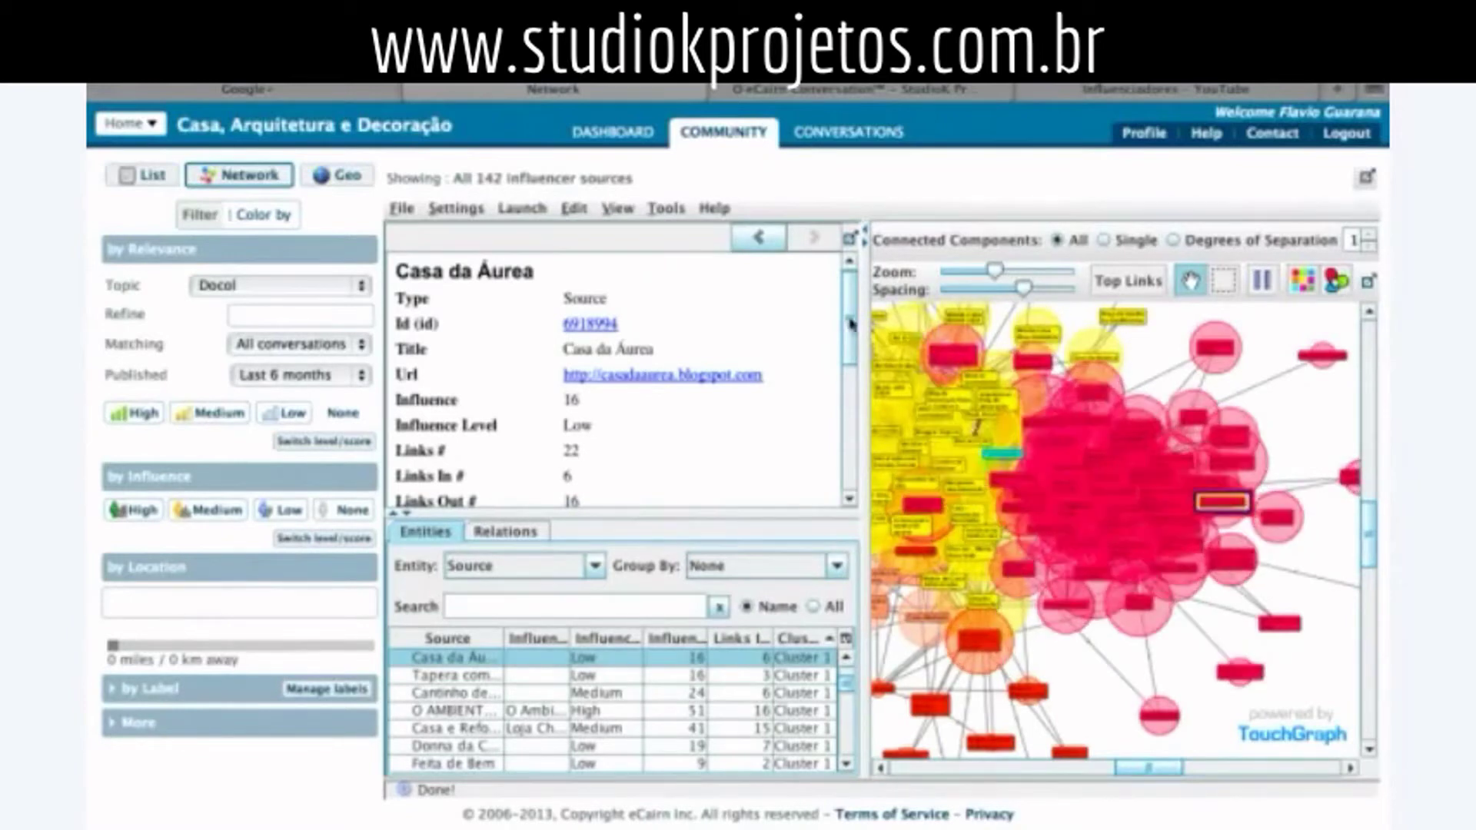
{"action": "left_click_drag", "start_coordinate": [851, 315], "coordinate": [845, 425]}
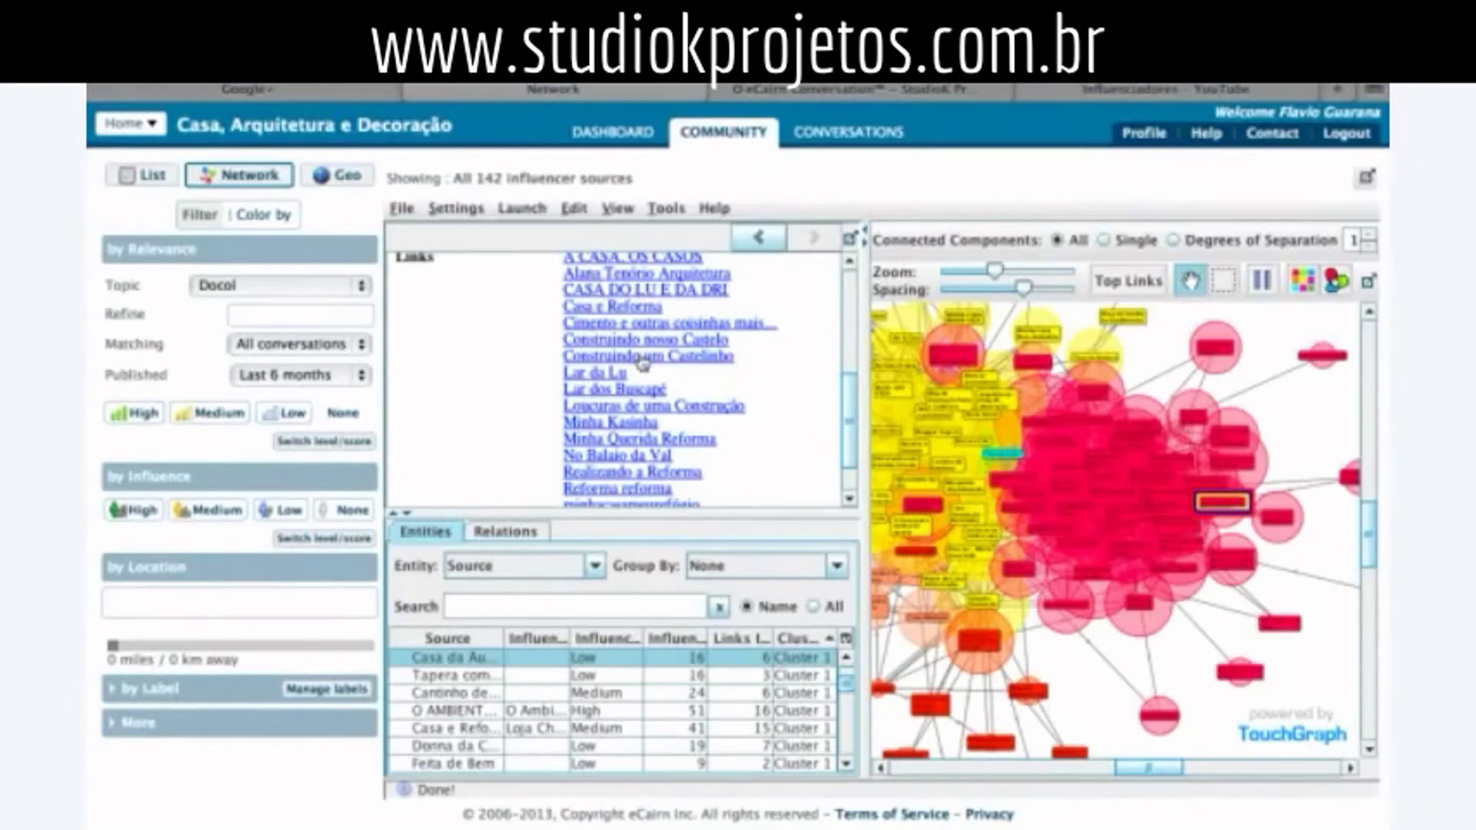
{"action": "left_click_drag", "start_coordinate": [850, 407], "coordinate": [855, 385]}
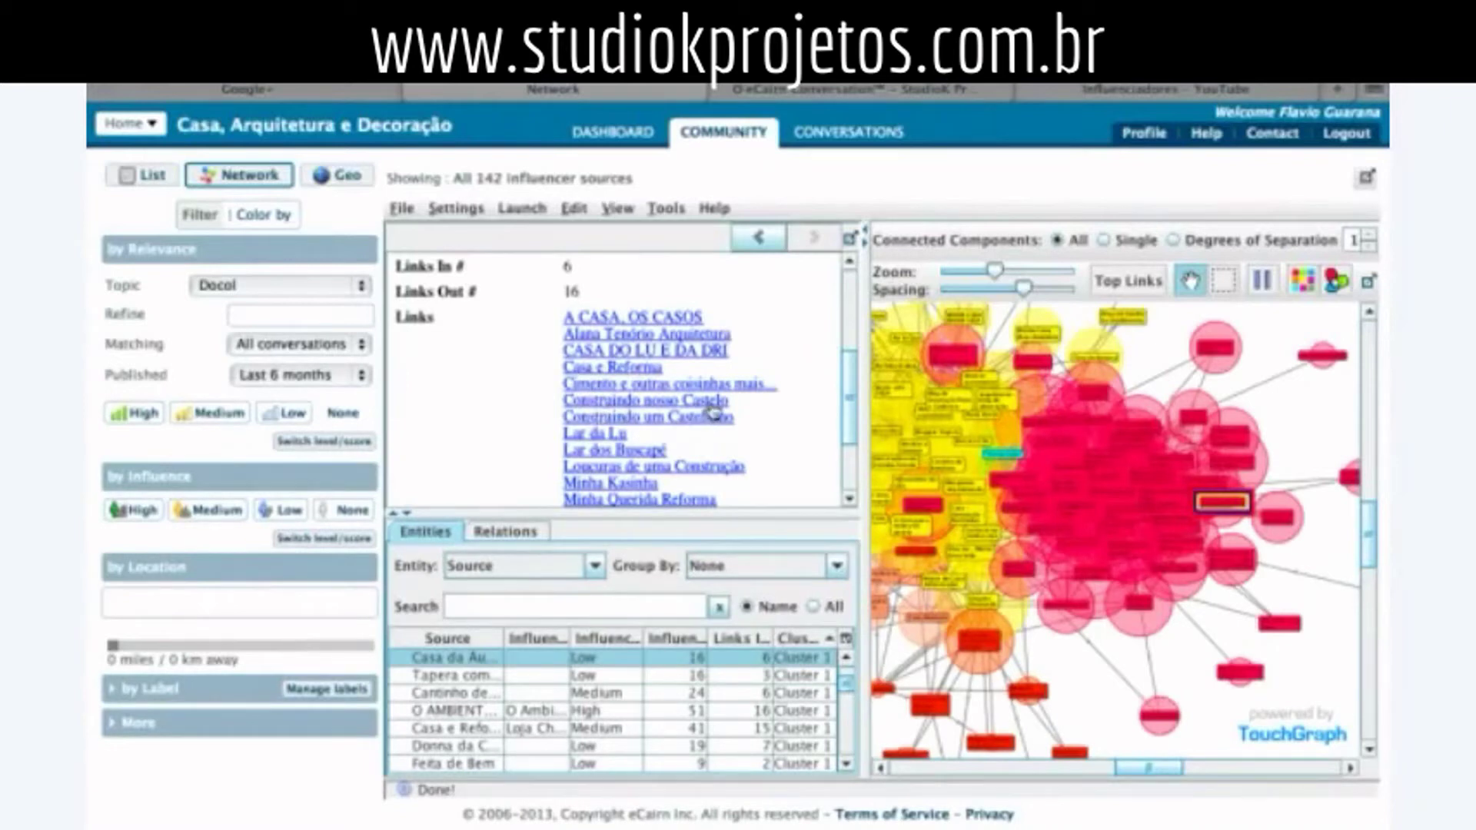
{"action": "left_click_drag", "start_coordinate": [845, 394], "coordinate": [845, 442]}
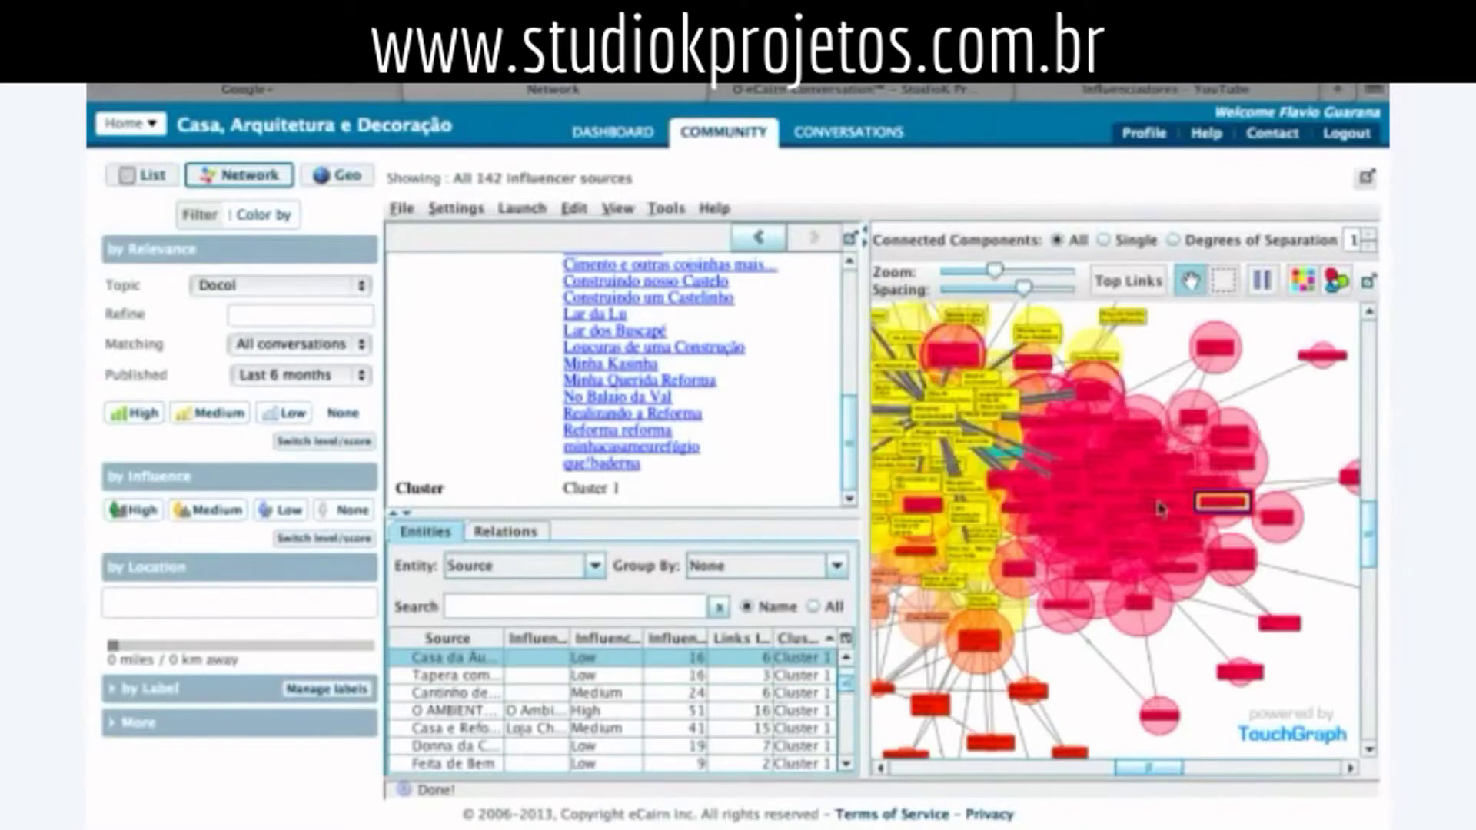
- Sort the entities table by cluster in descending order and widen the Cluster column
{"action": "scroll", "coordinate": [845, 696], "scroll_direction": "down", "scroll_amount": 10}
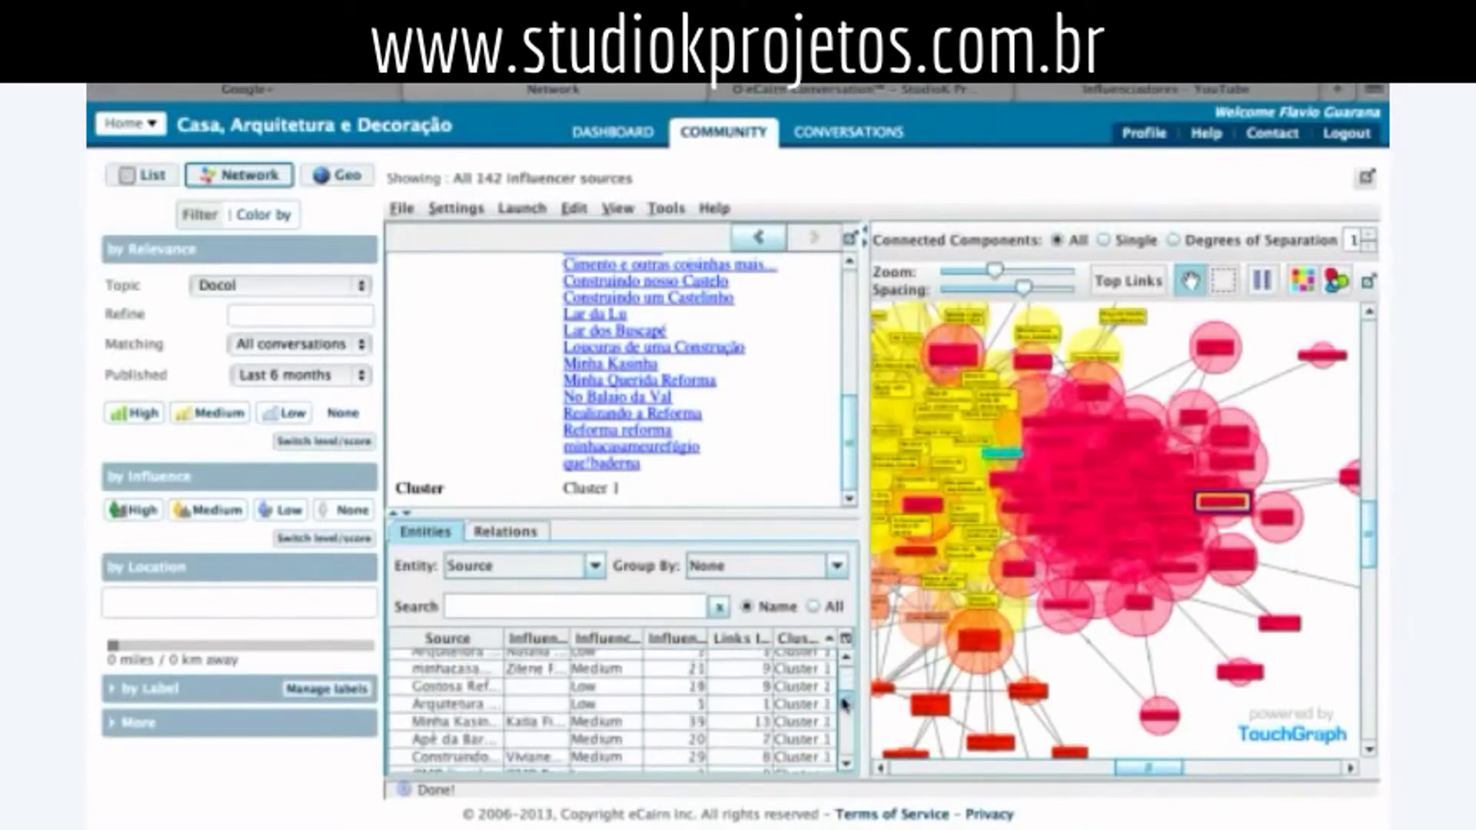
{"action": "left_click", "coordinate": [798, 642]}
{"action": "left_click_drag", "start_coordinate": [846, 703], "coordinate": [845, 719]}
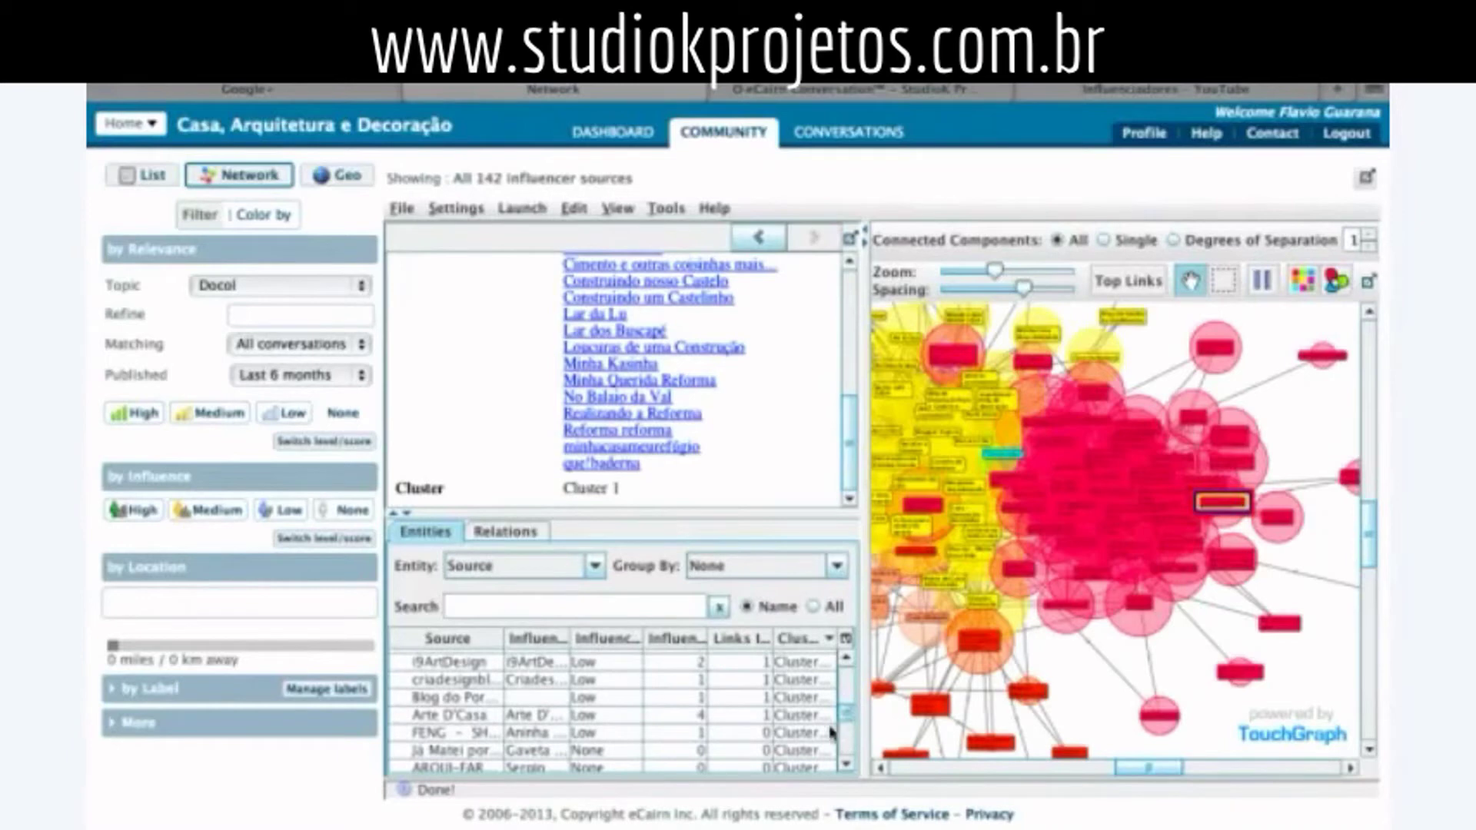
{"action": "left_click_drag", "start_coordinate": [772, 638], "coordinate": [742, 632]}
{"action": "left_click_drag", "start_coordinate": [850, 715], "coordinate": [850, 723]}
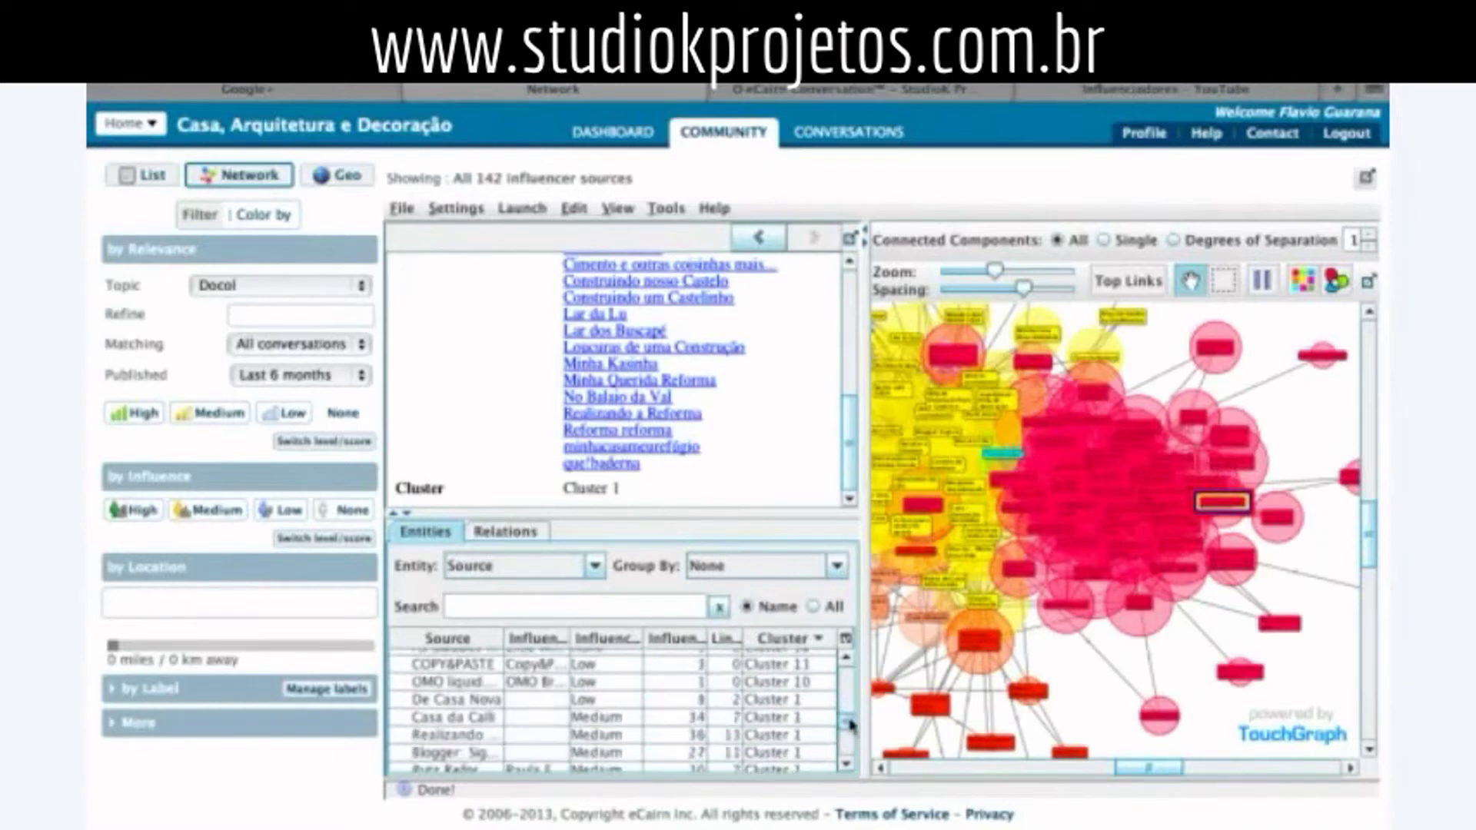
- Select all Cluster 1 sources in the entities table, starting from De Casa Nova, and show them highlighted in the graph
{"action": "left_click", "coordinate": [822, 701]}
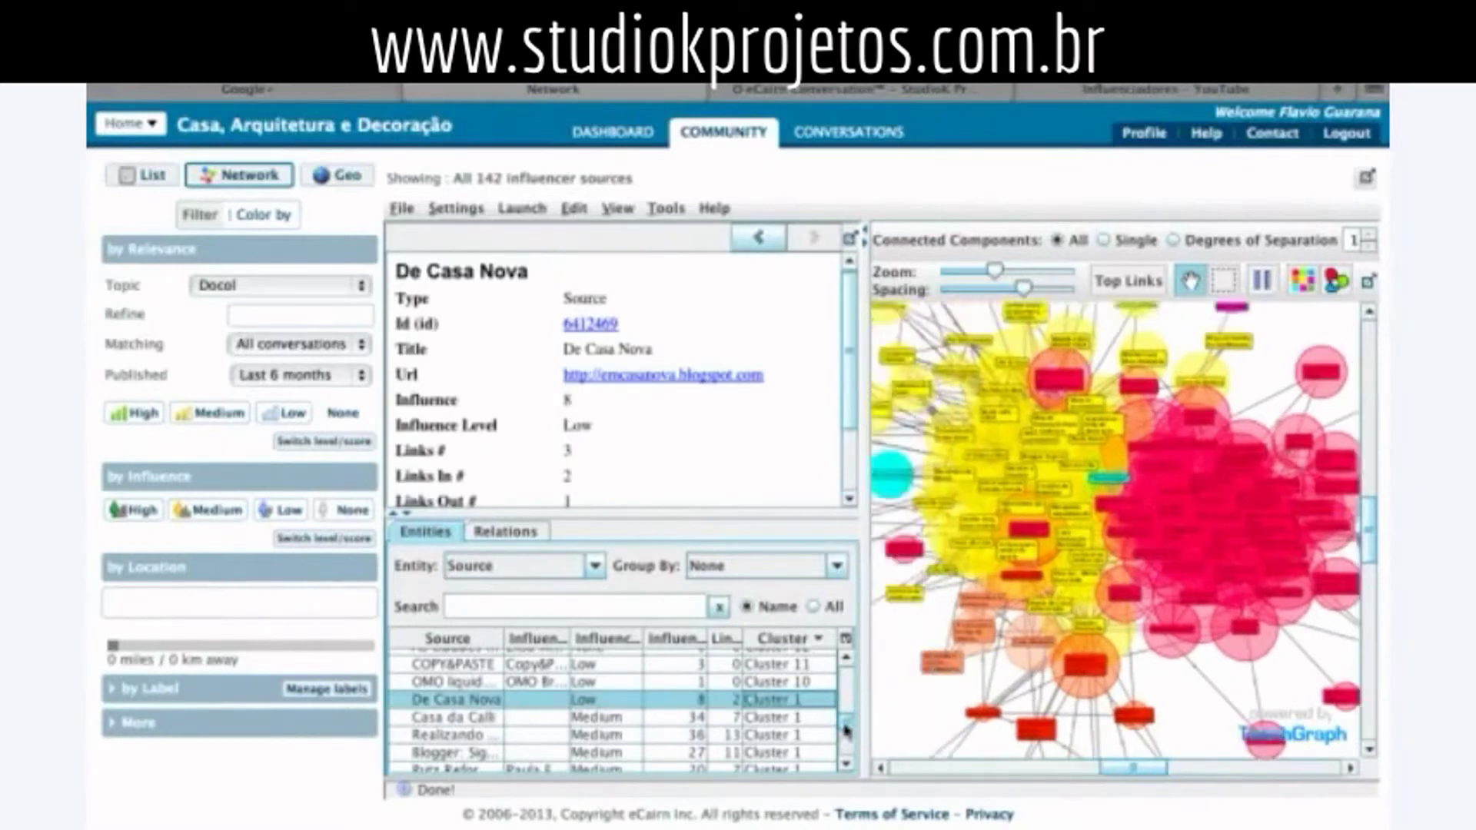
{"action": "scroll", "coordinate": [830, 713], "scroll_direction": "down", "scroll_amount": 3}
{"action": "left_click_drag", "start_coordinate": [844, 740], "coordinate": [844, 755]}
{"action": "left_click", "coordinate": [812, 765], "text": "shift"}
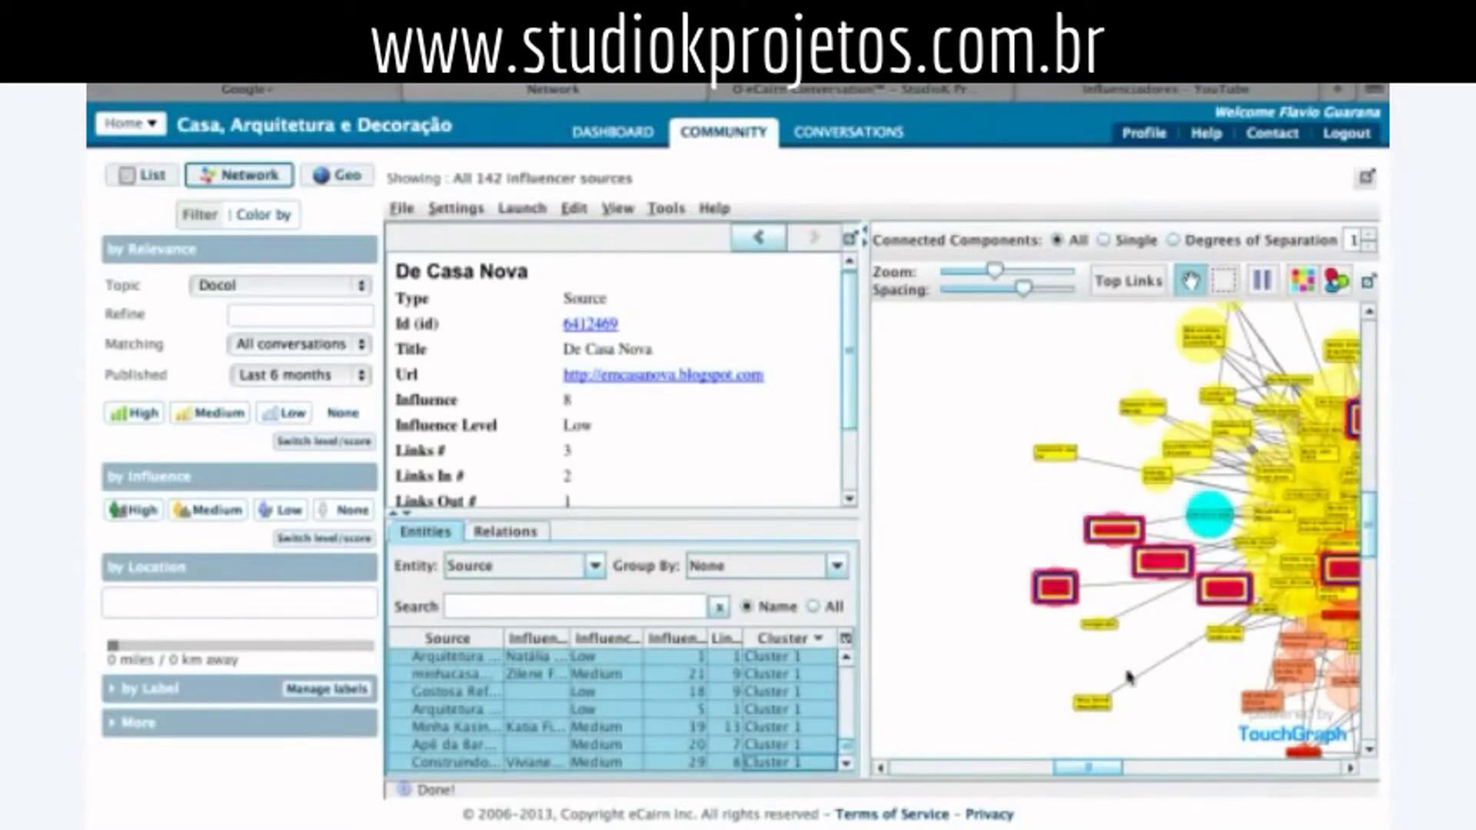
{"action": "left_click_drag", "start_coordinate": [1091, 768], "coordinate": [1149, 769]}
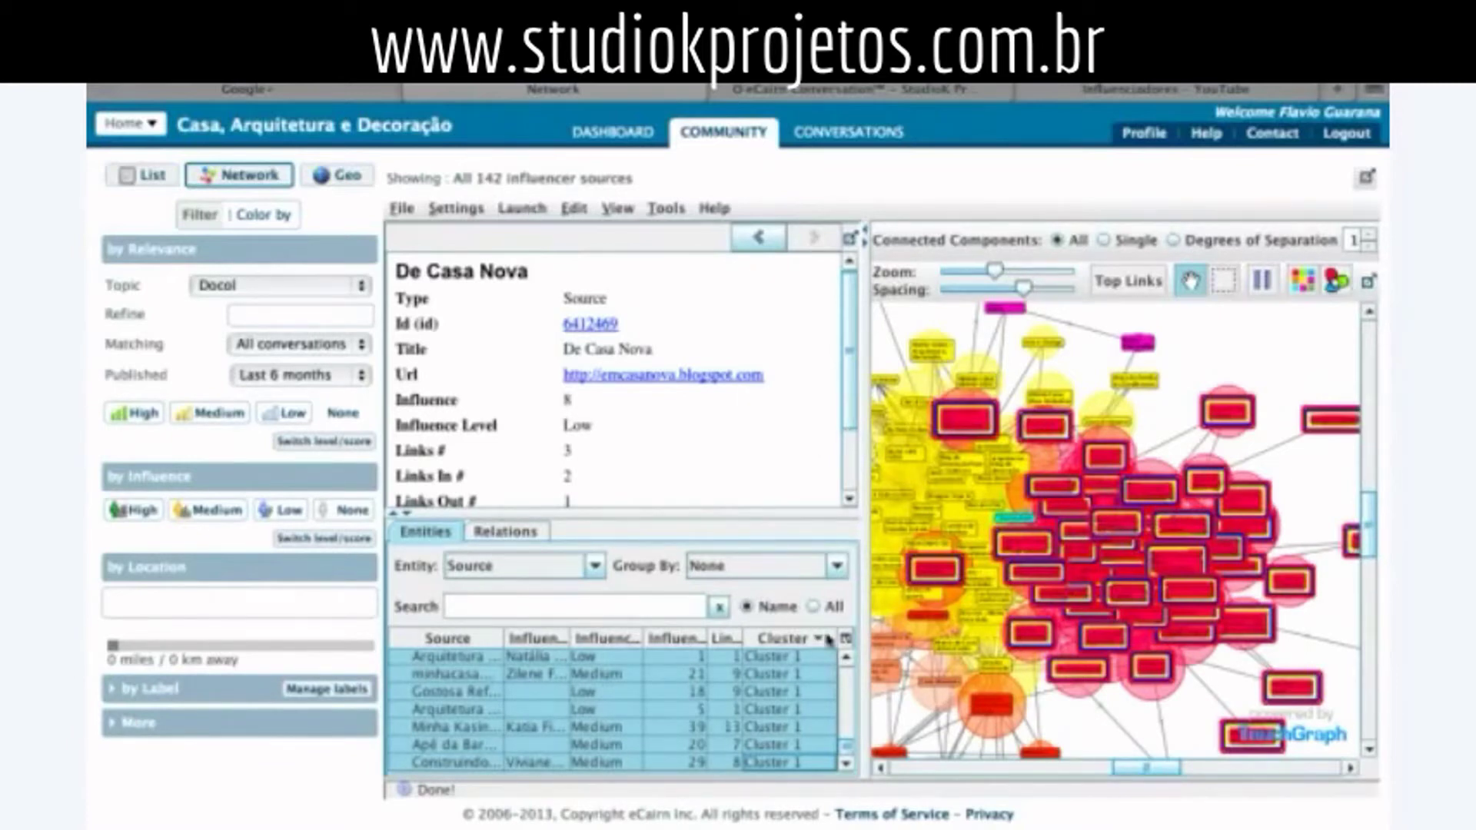
- Search the source entities for "reforma", first by name and with the search extended to all fields
{"action": "left_click", "coordinate": [597, 568]}
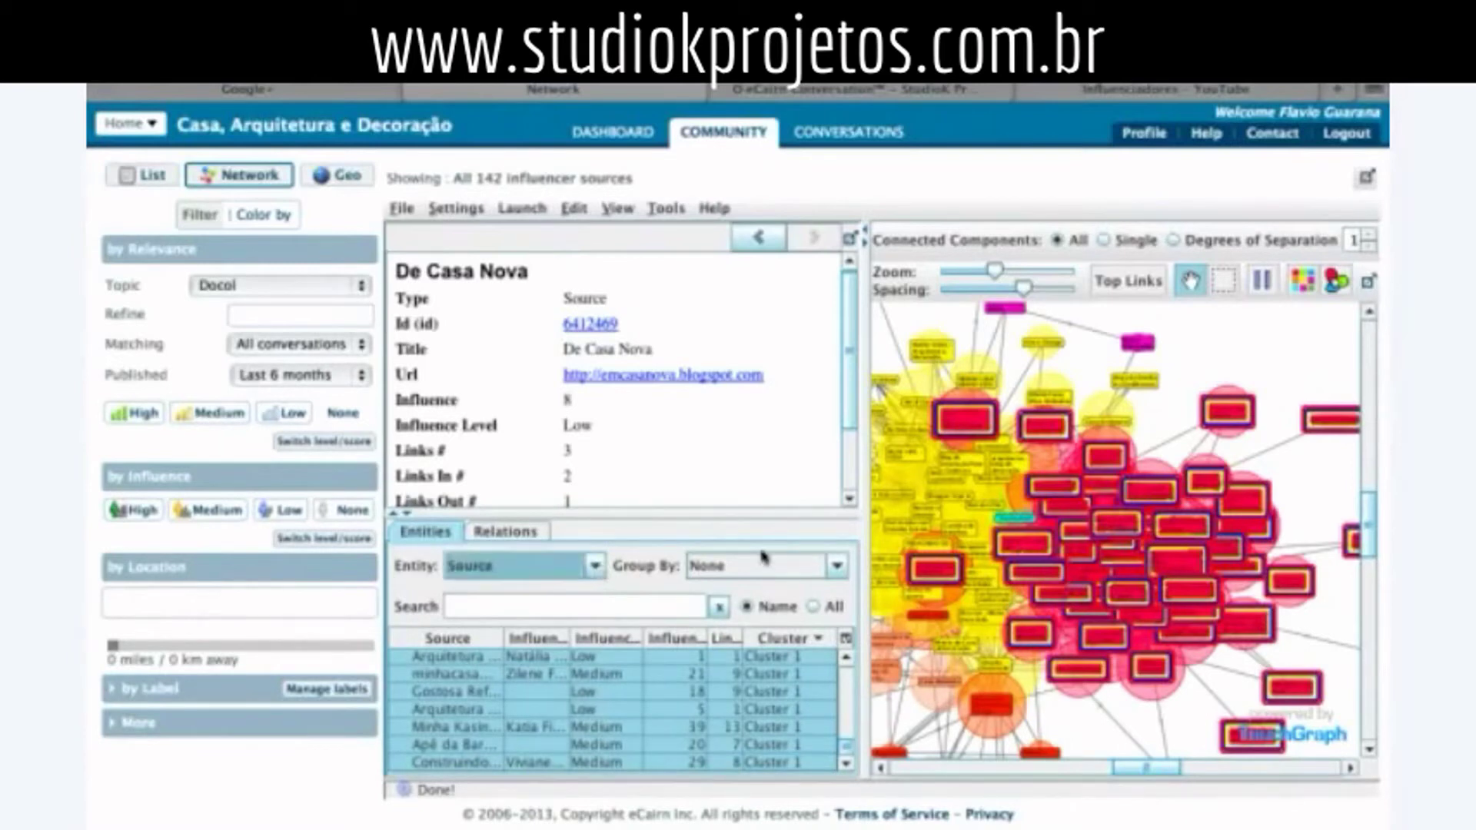
{"action": "left_click", "coordinate": [841, 570]}
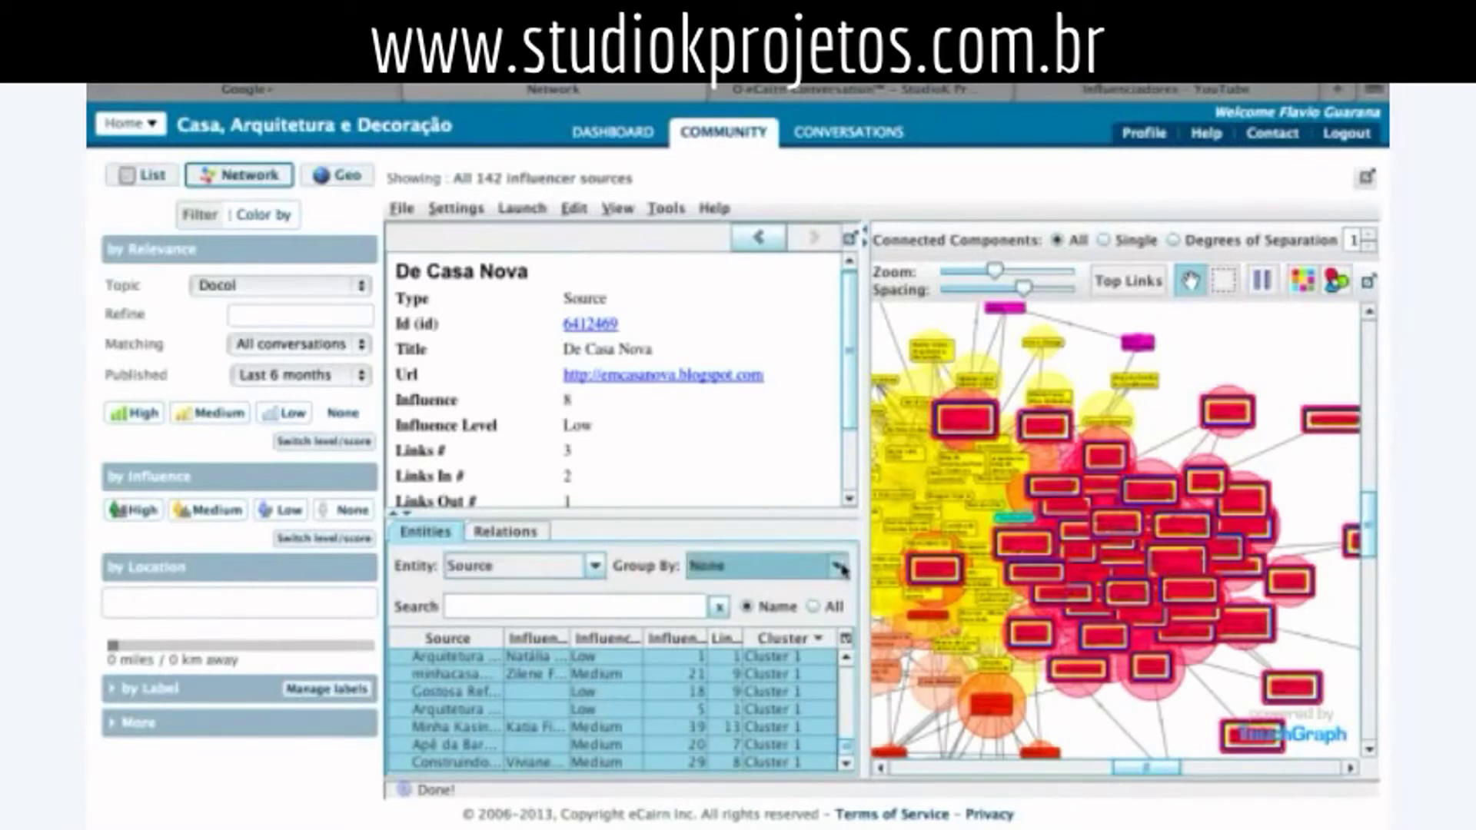
{"action": "left_click", "coordinate": [496, 605]}
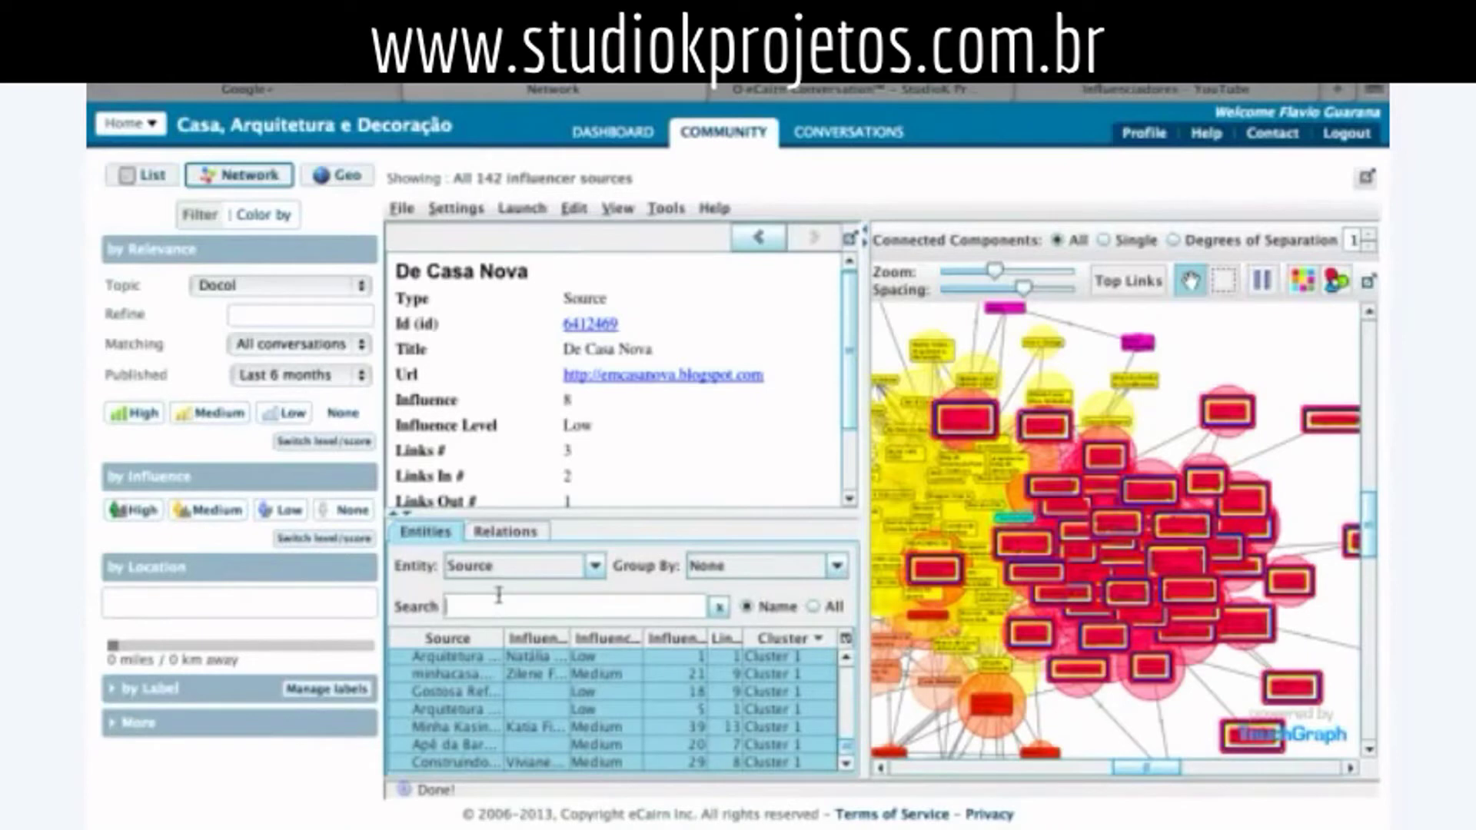
{"action": "type", "text": "ref"}
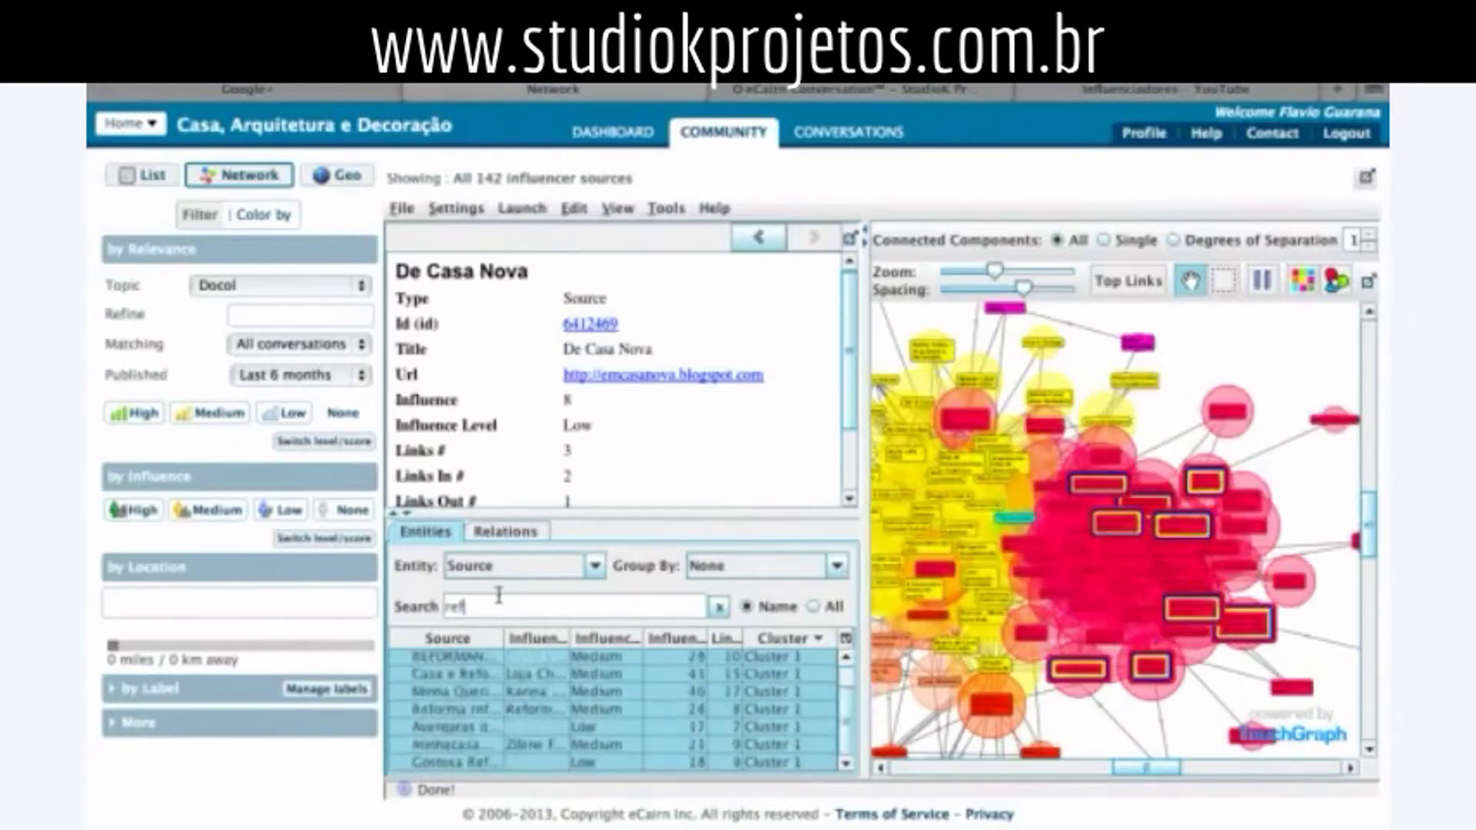
{"action": "type", "text": "ormas"}
{"action": "key", "text": "BackSpace"}
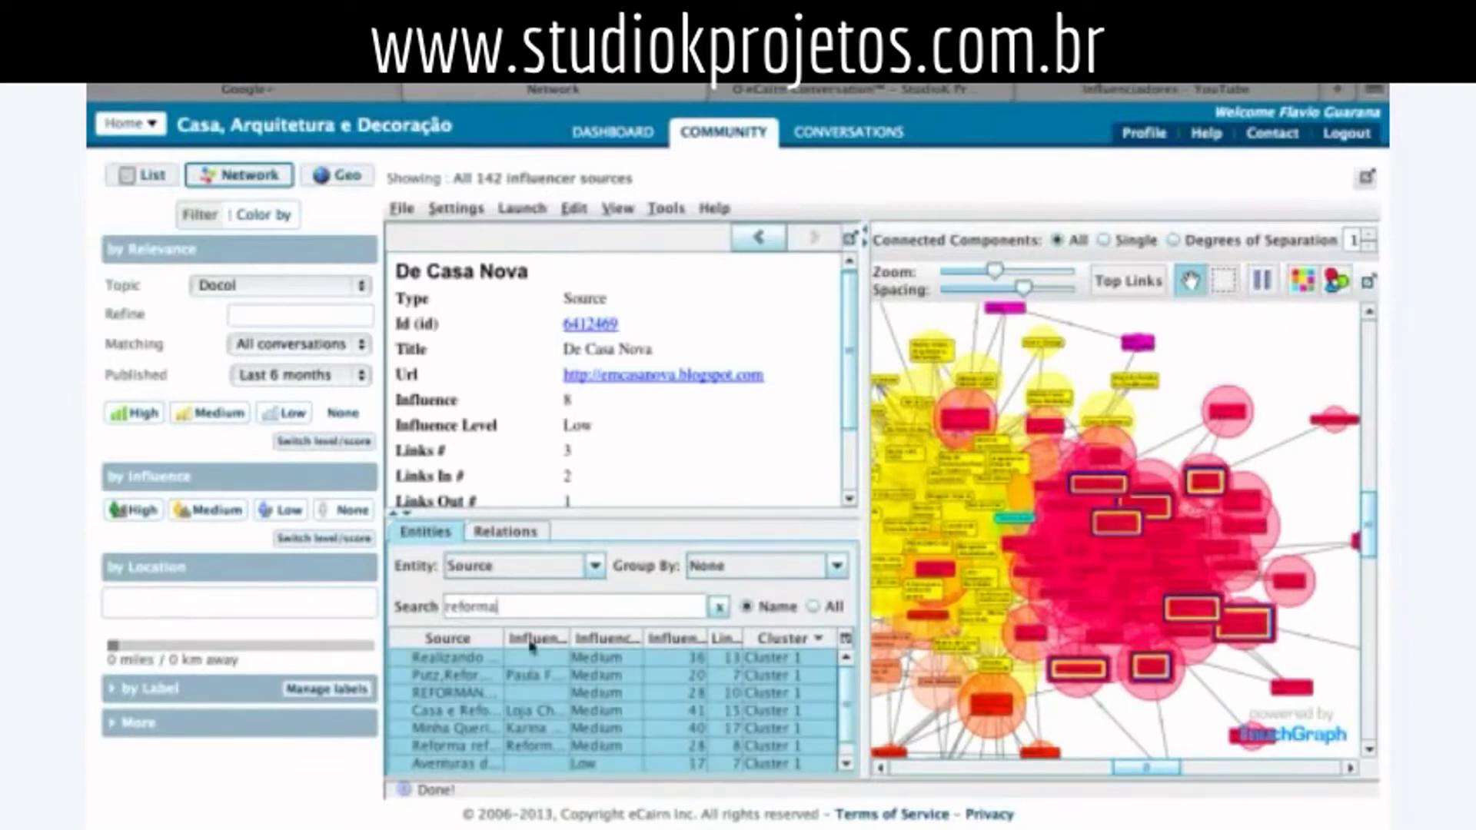
{"action": "left_click", "coordinate": [817, 607]}
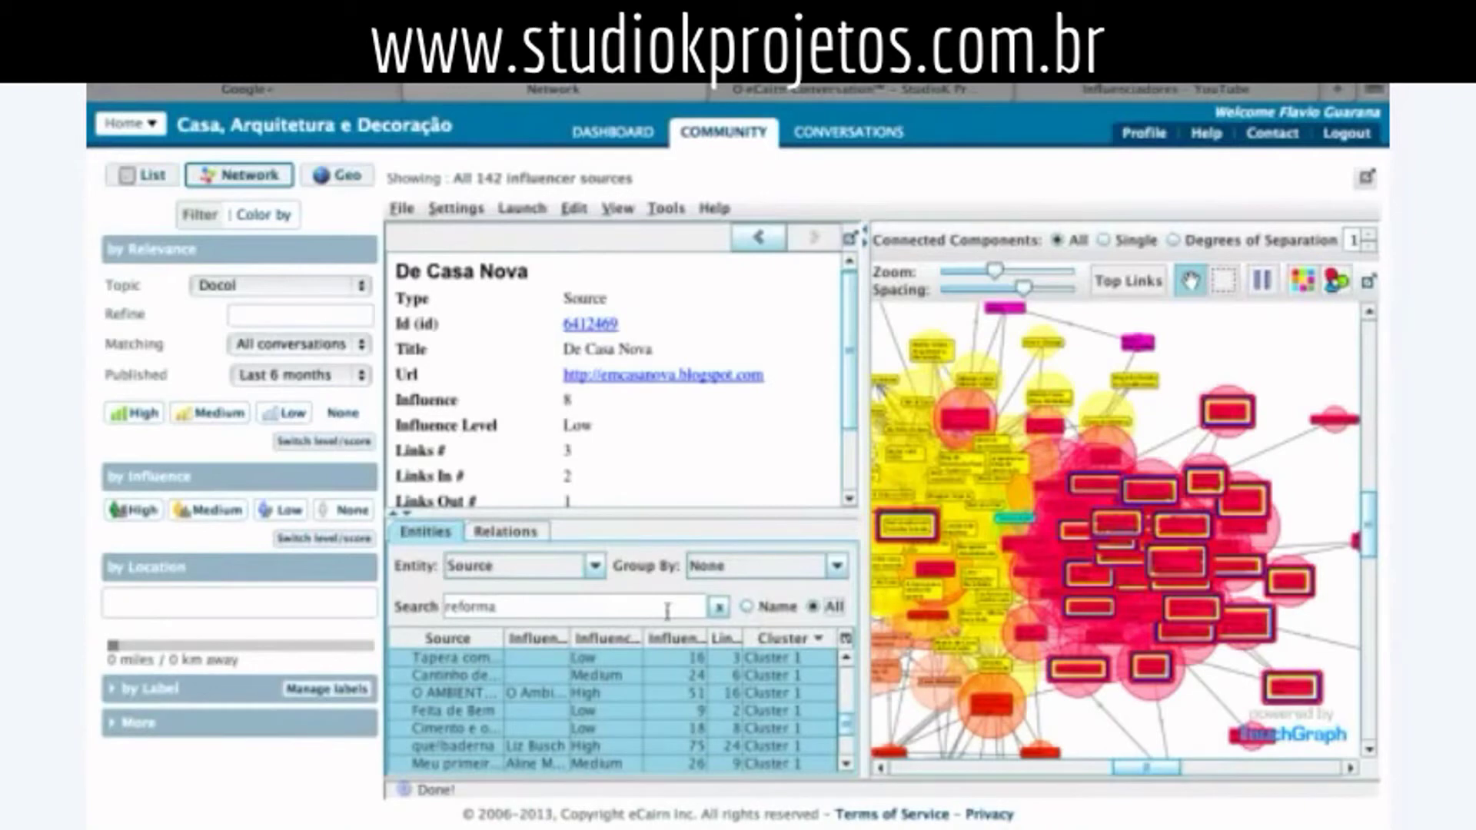
{"action": "left_click", "coordinate": [721, 612]}
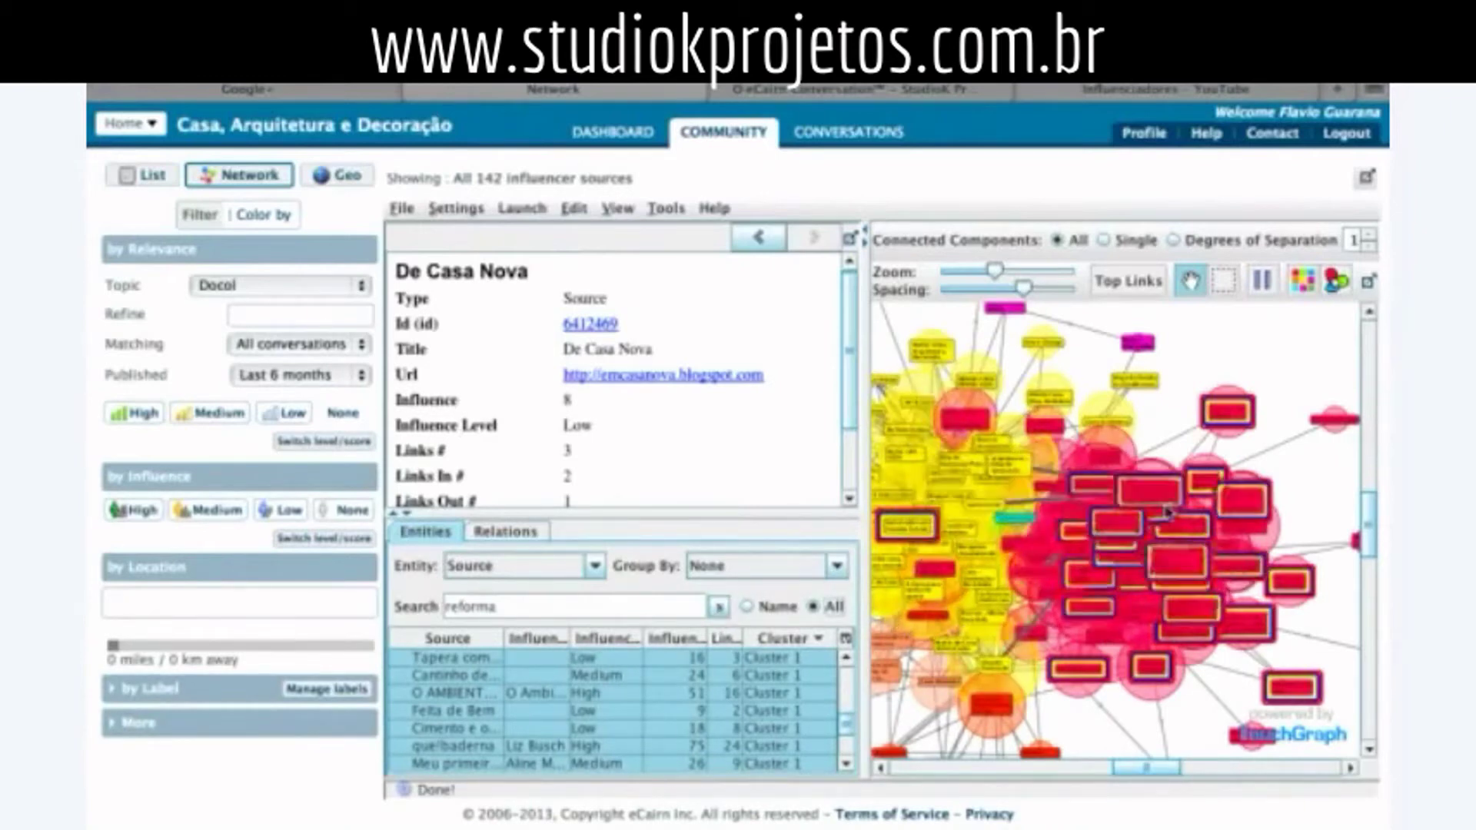
- Limit the graph to a single connected component with only top links, and hide the source details and entities table
{"action": "left_click", "coordinate": [1105, 241]}
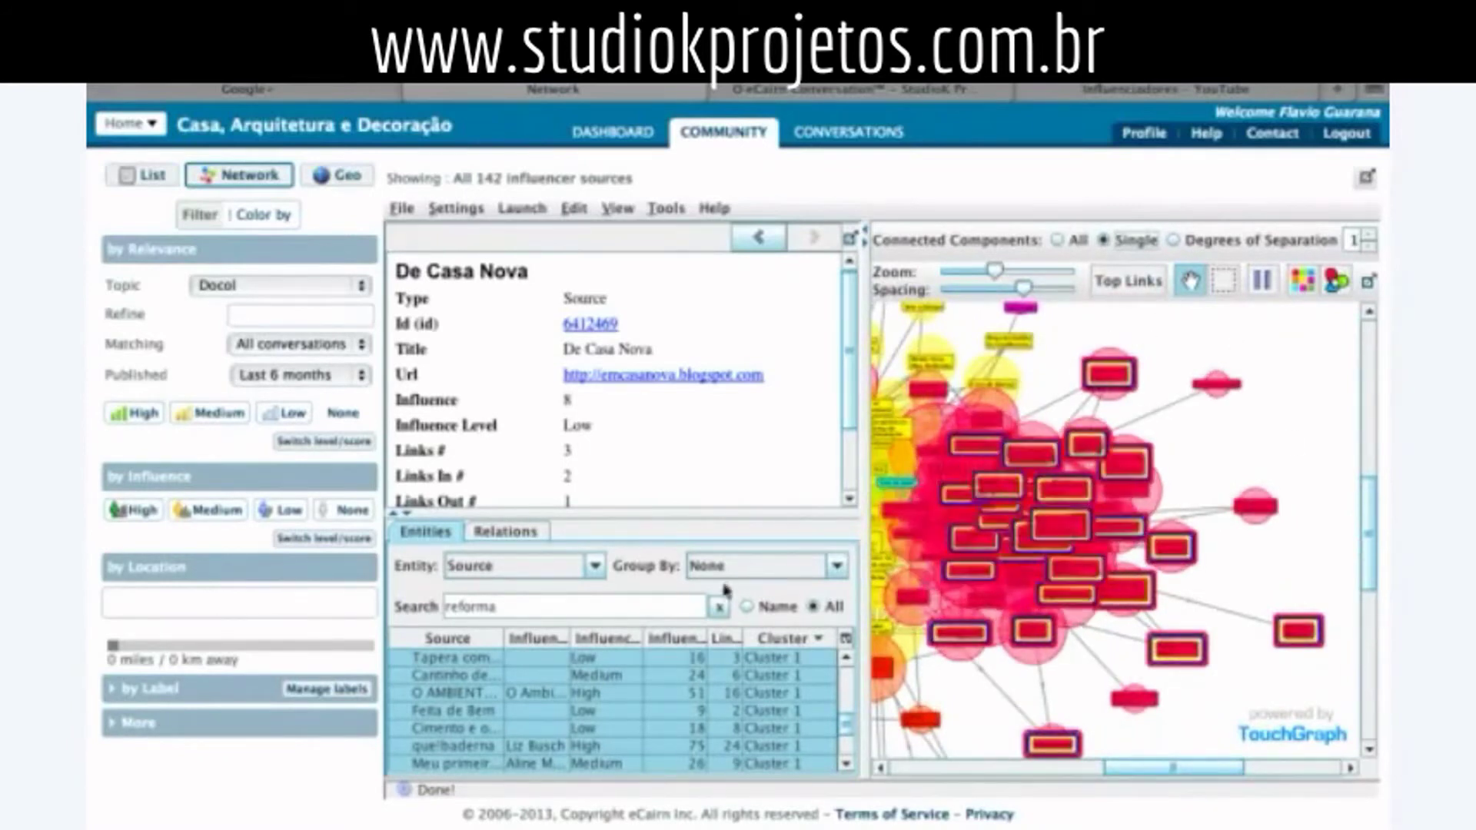
{"action": "left_click", "coordinate": [1130, 282]}
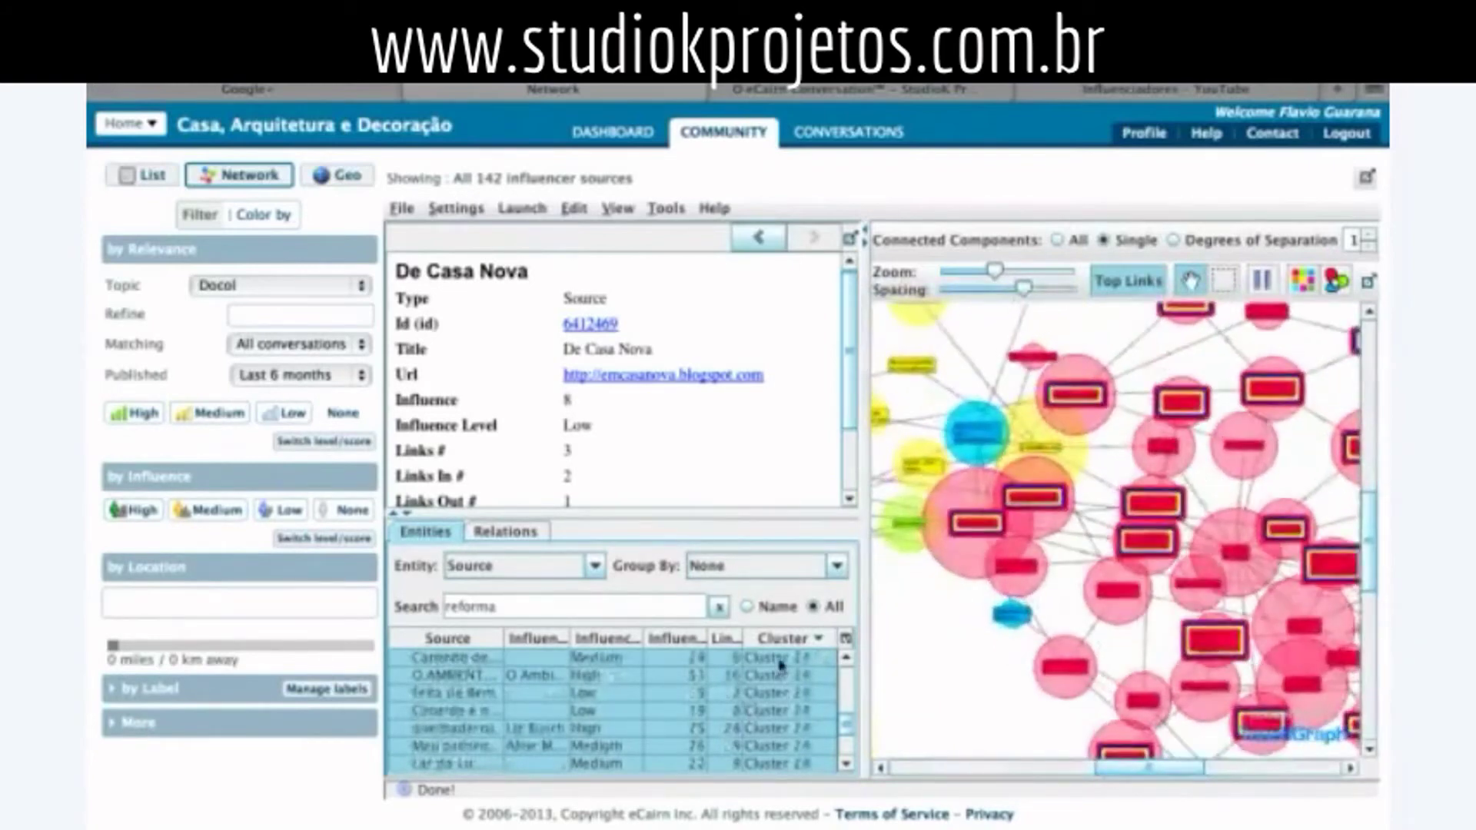
{"action": "left_click", "coordinate": [866, 233]}
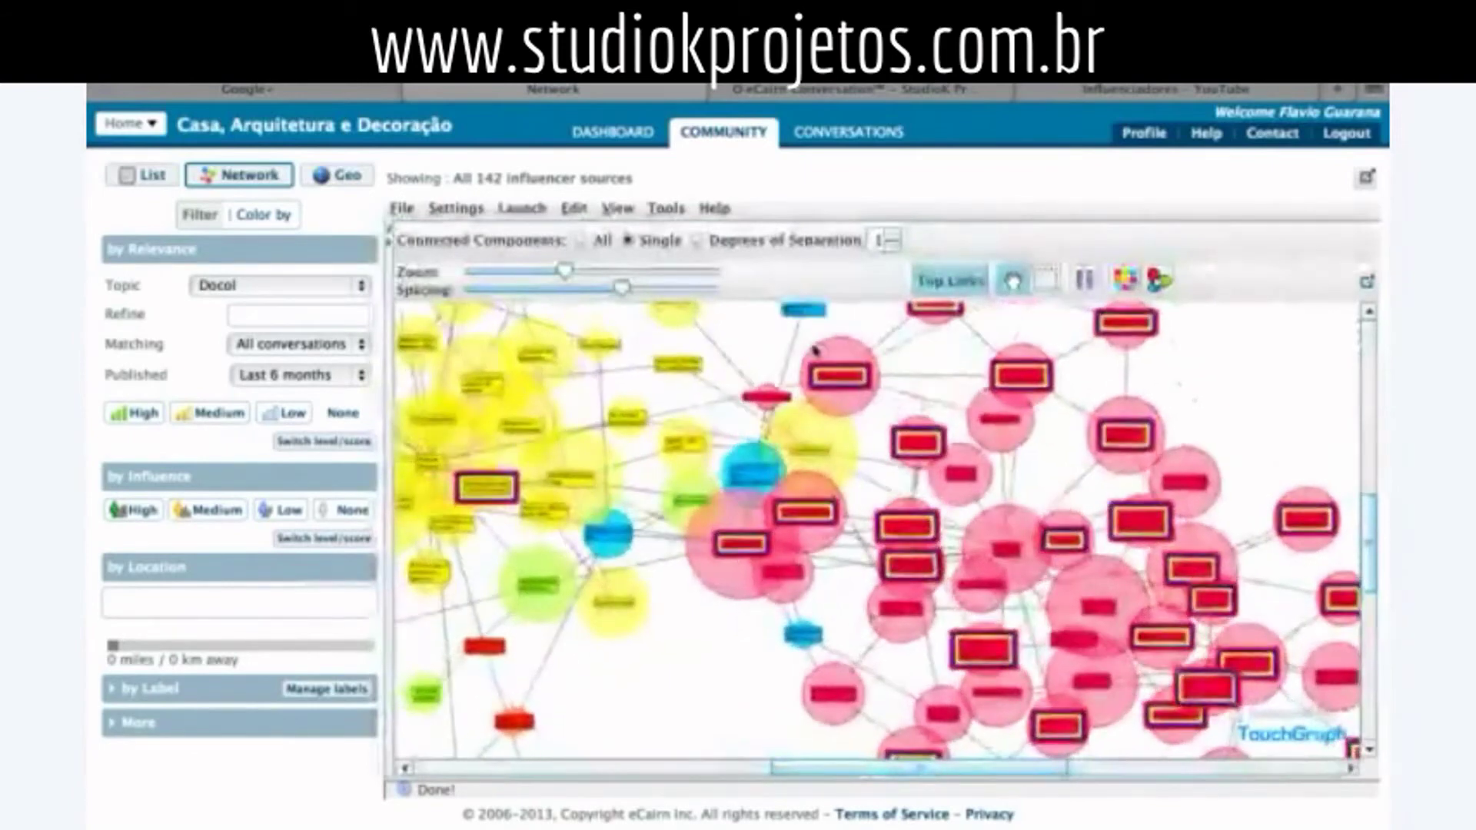
{"action": "left_click_drag", "start_coordinate": [558, 275], "coordinate": [538, 275]}
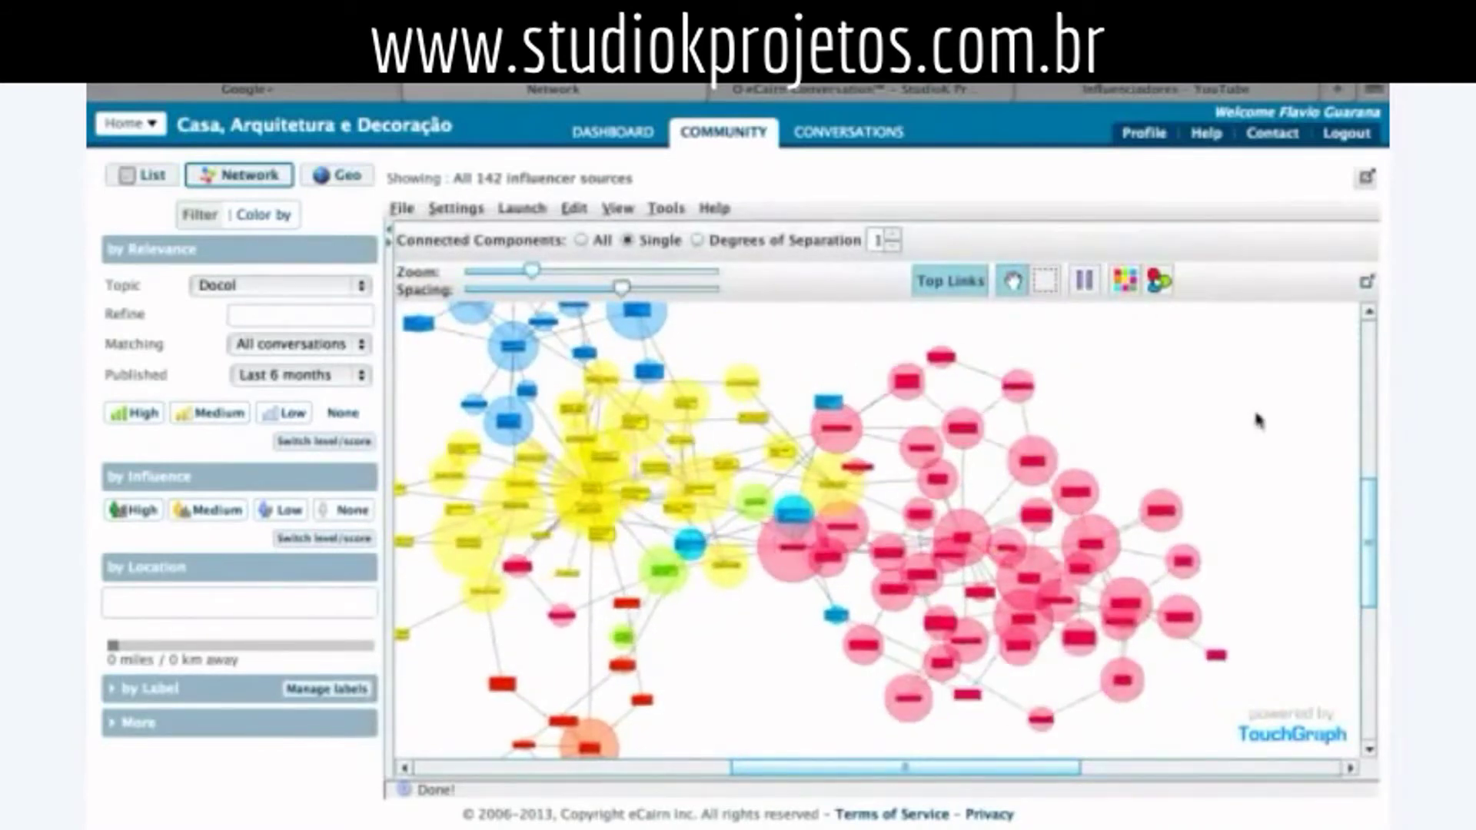
- Select the Lar dos Buscapé source in the pink cluster and show its details beside the graph
{"action": "left_click", "coordinate": [970, 542]}
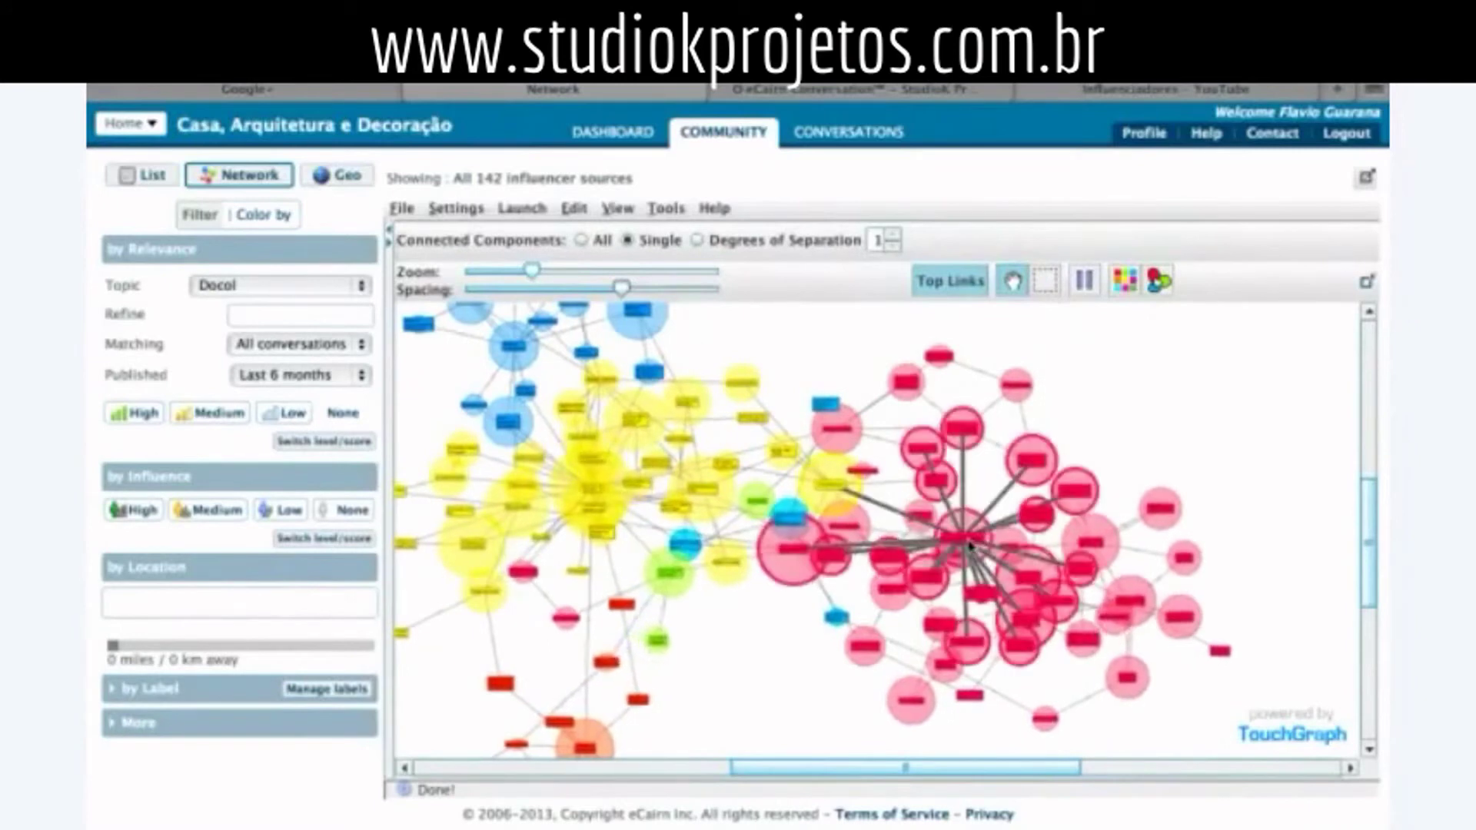
{"action": "left_click", "coordinate": [968, 544]}
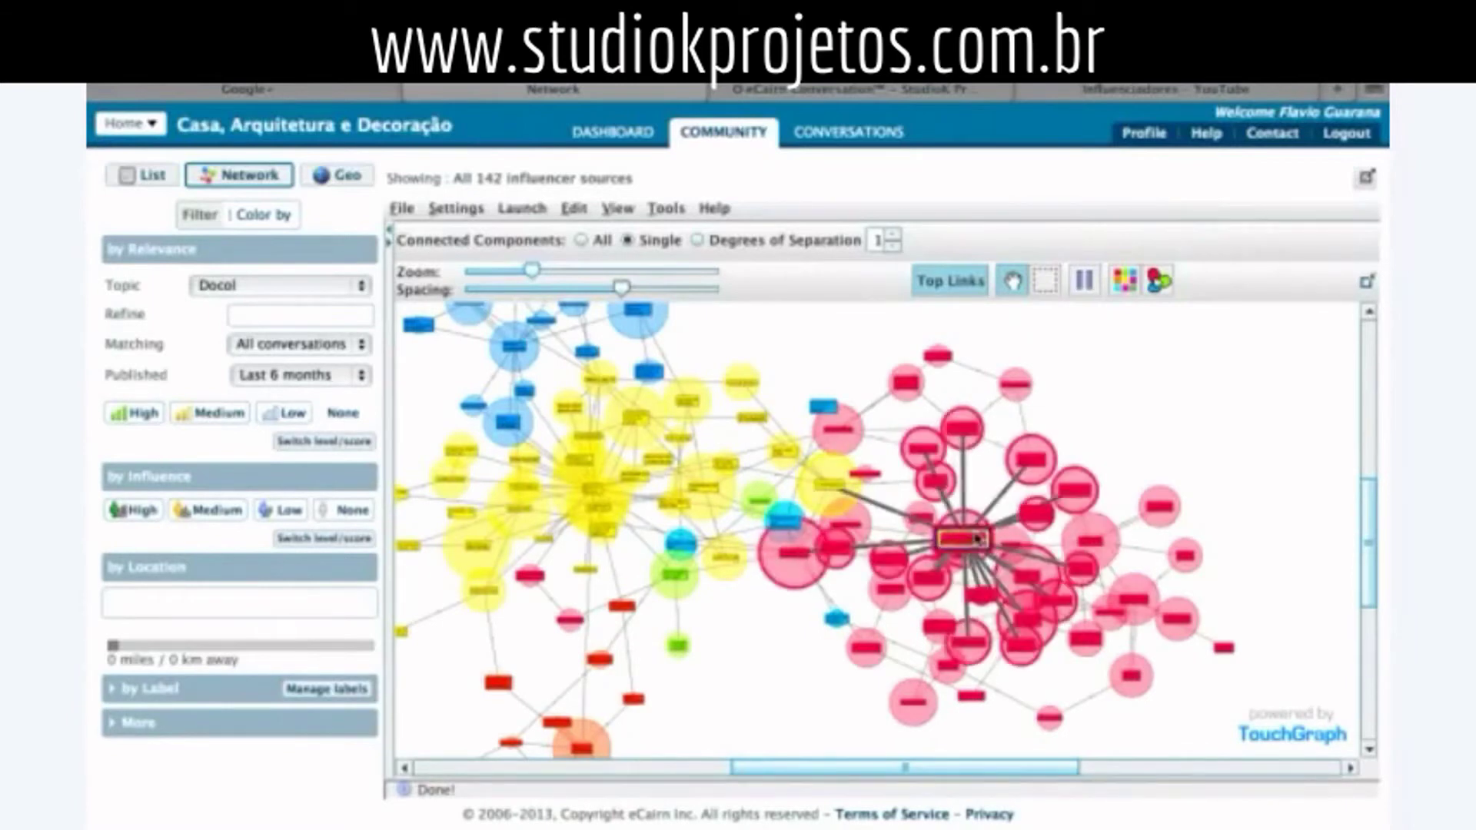
{"action": "left_click", "coordinate": [389, 246]}
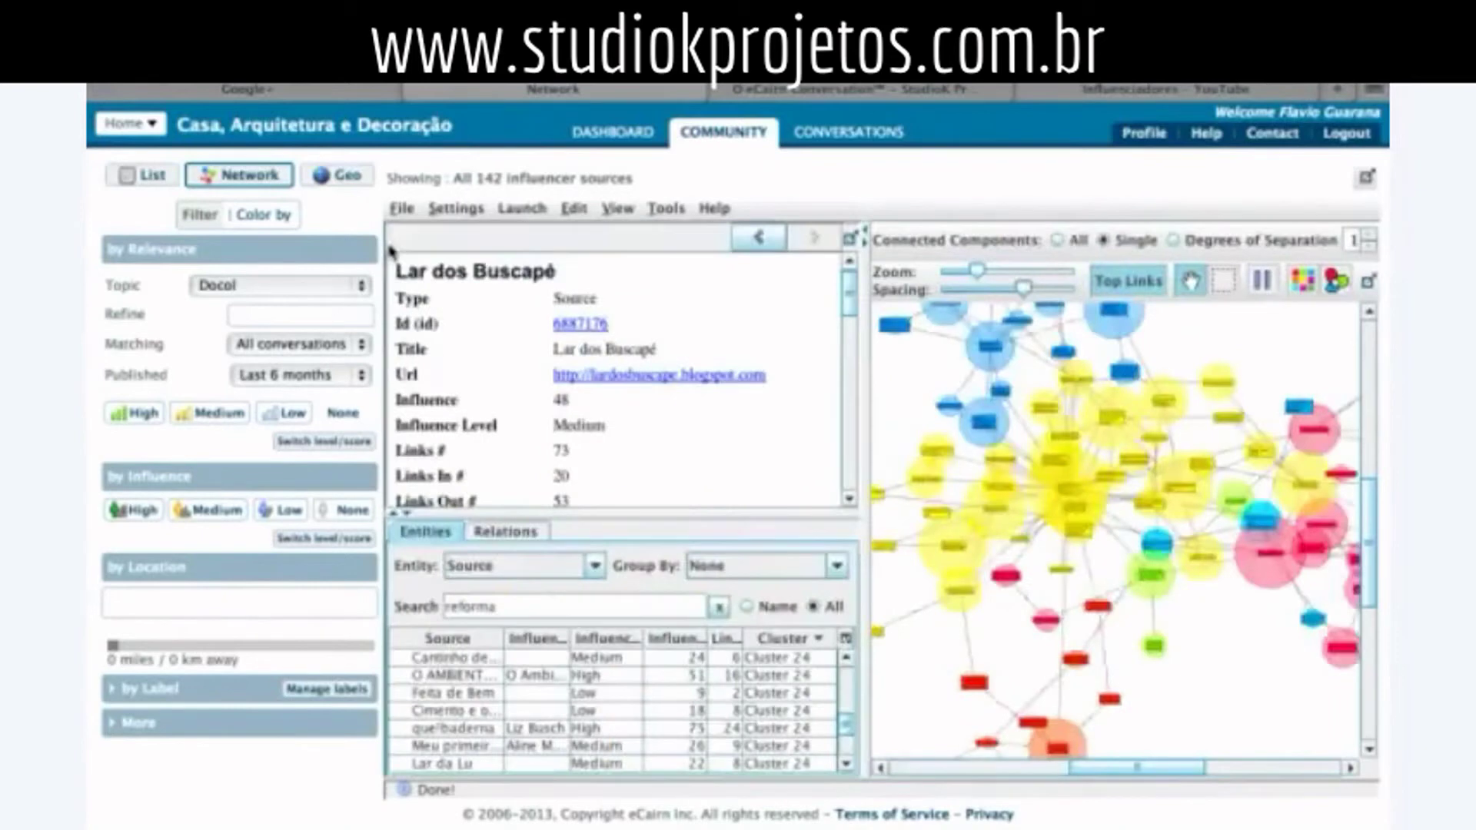
{"action": "mouse_move", "coordinate": [852, 300]}
{"action": "left_mouse_down"}
{"action": "mouse_move", "coordinate": [861, 427]}
{"action": "mouse_move", "coordinate": [862, 283]}
{"action": "left_mouse_up"}
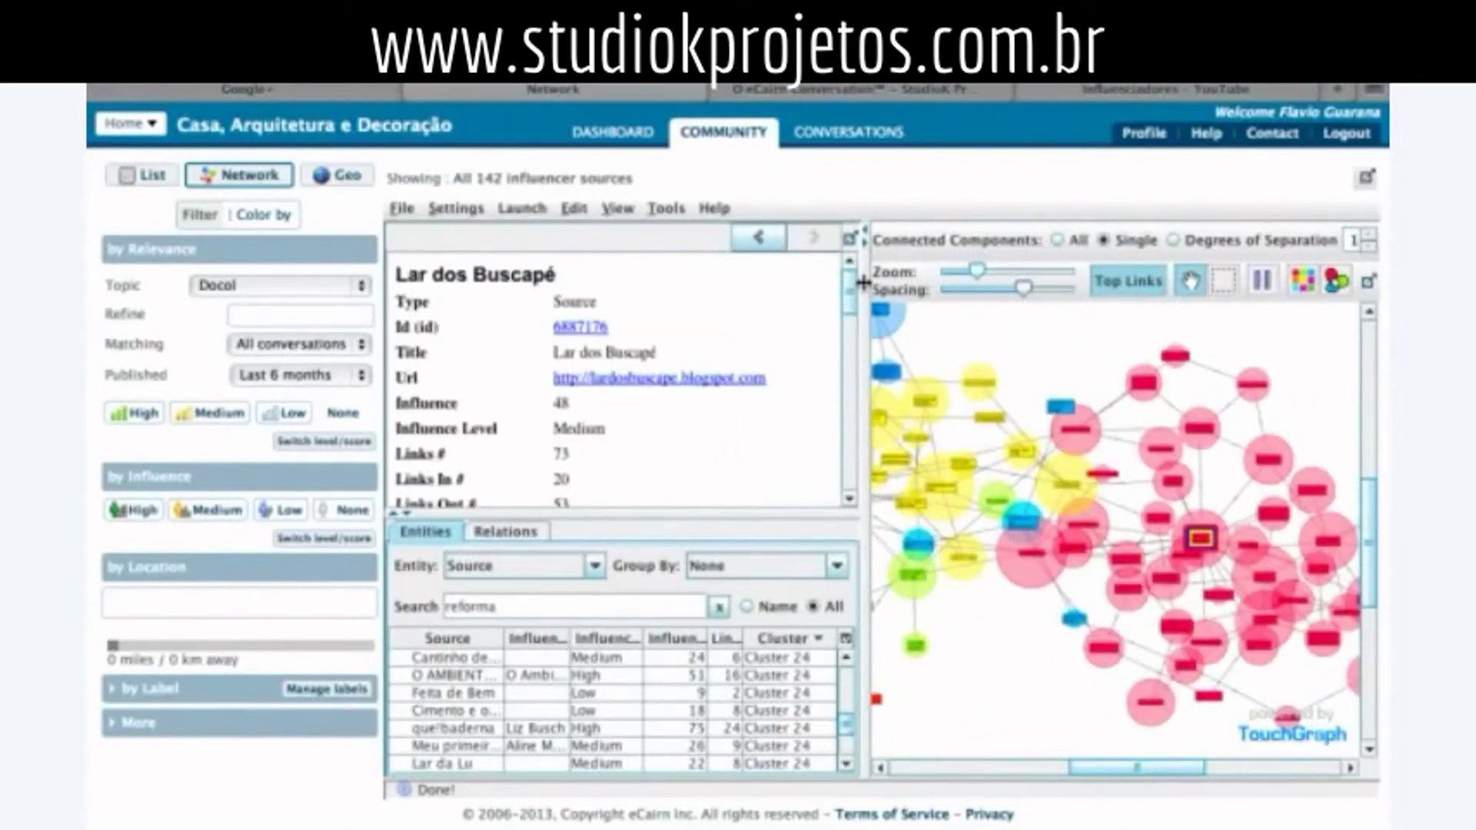
- Open the Lar dos Buscapé blog from its URL in the source details and skim its posts
{"action": "left_click", "coordinate": [630, 382]}
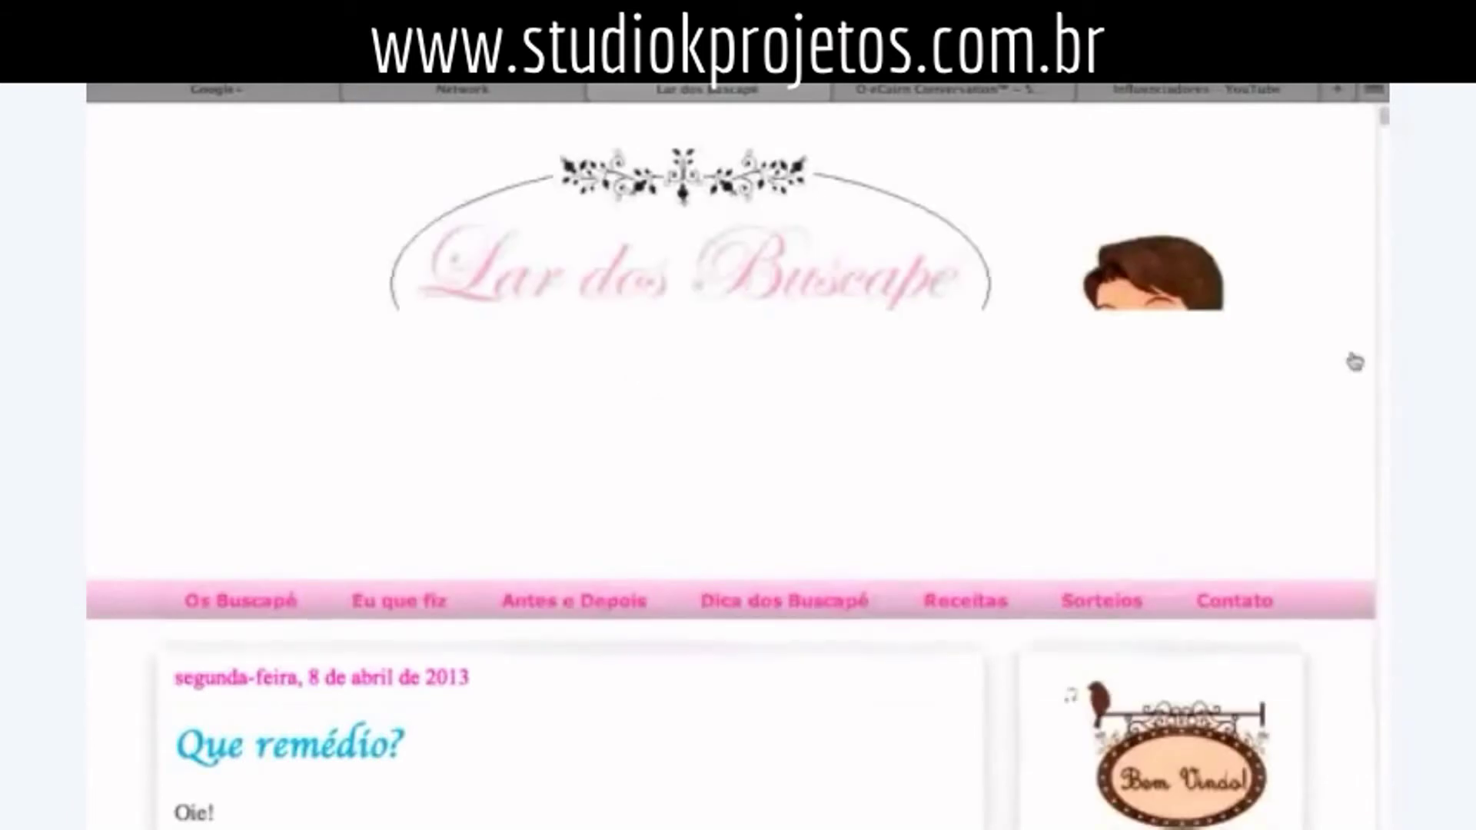
{"action": "scroll", "coordinate": [1385, 152], "scroll_direction": "down", "scroll_amount": 10}
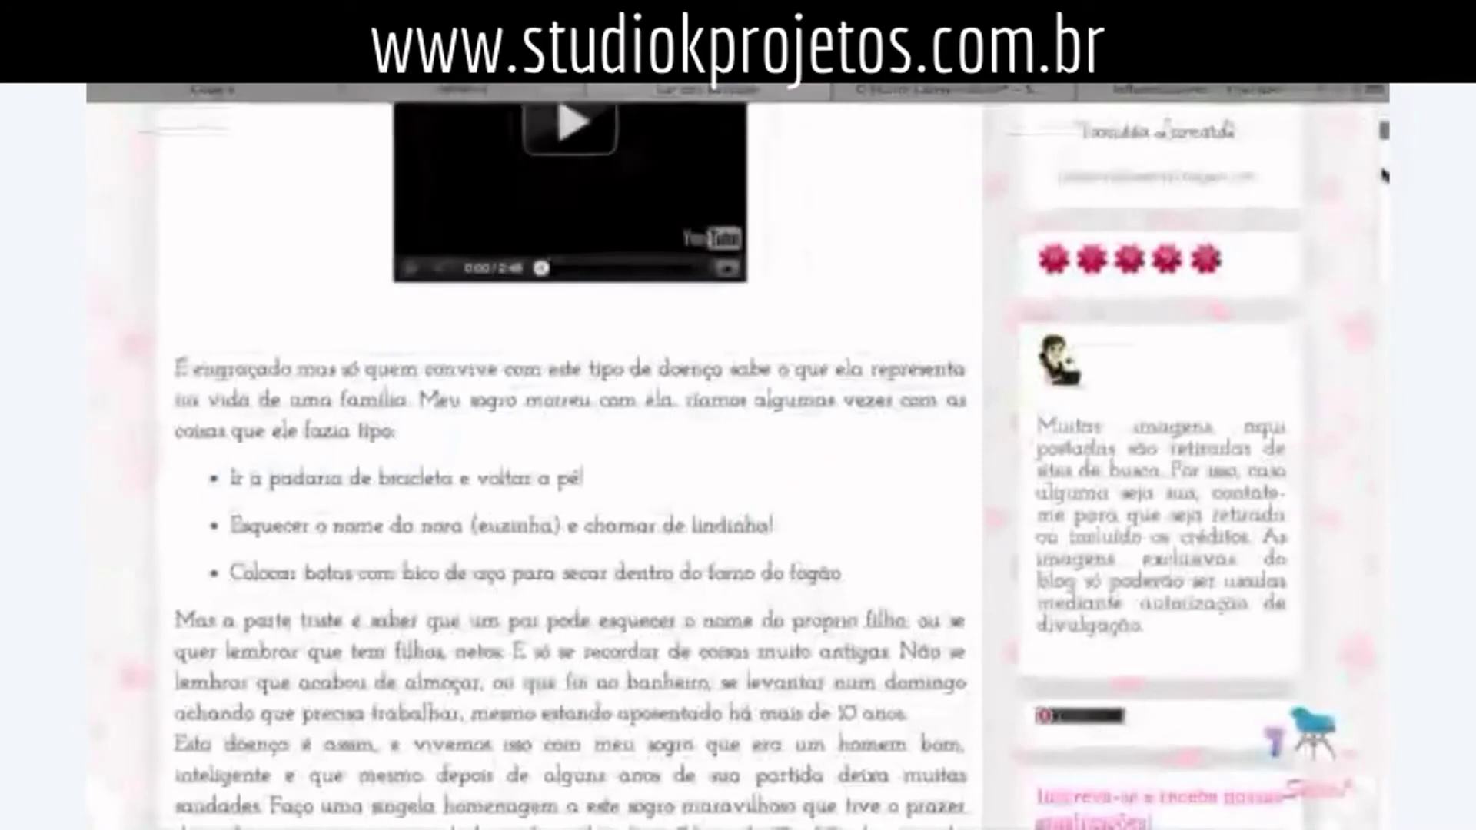
{"action": "scroll", "coordinate": [1384, 161], "scroll_direction": "down", "scroll_amount": 6}
{"action": "scroll", "coordinate": [1384, 138], "scroll_direction": "up", "scroll_amount": 15}
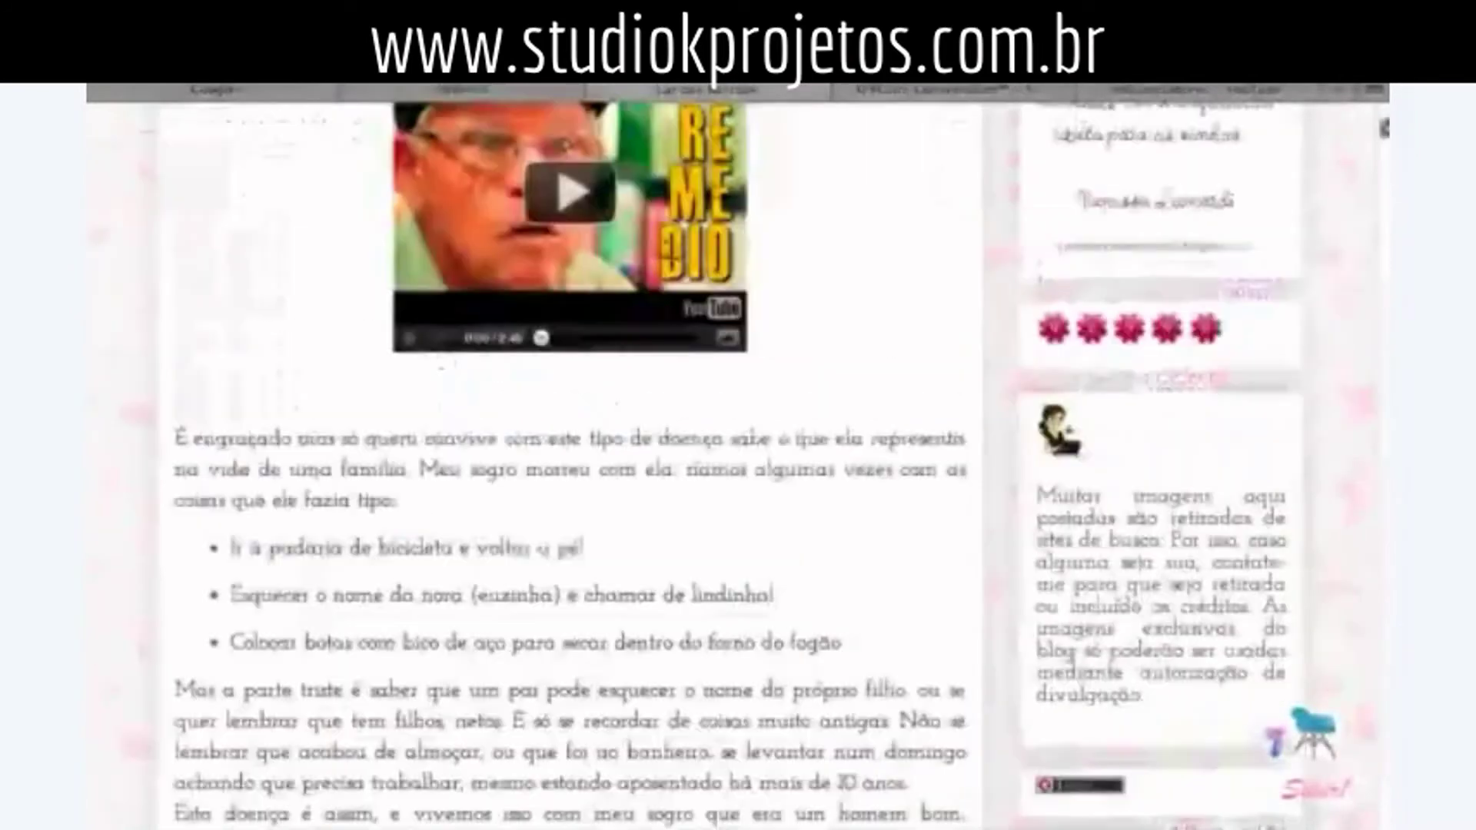
- Search the blog page for "docol" and clear the search term
{"action": "key", "text": "super+f"}
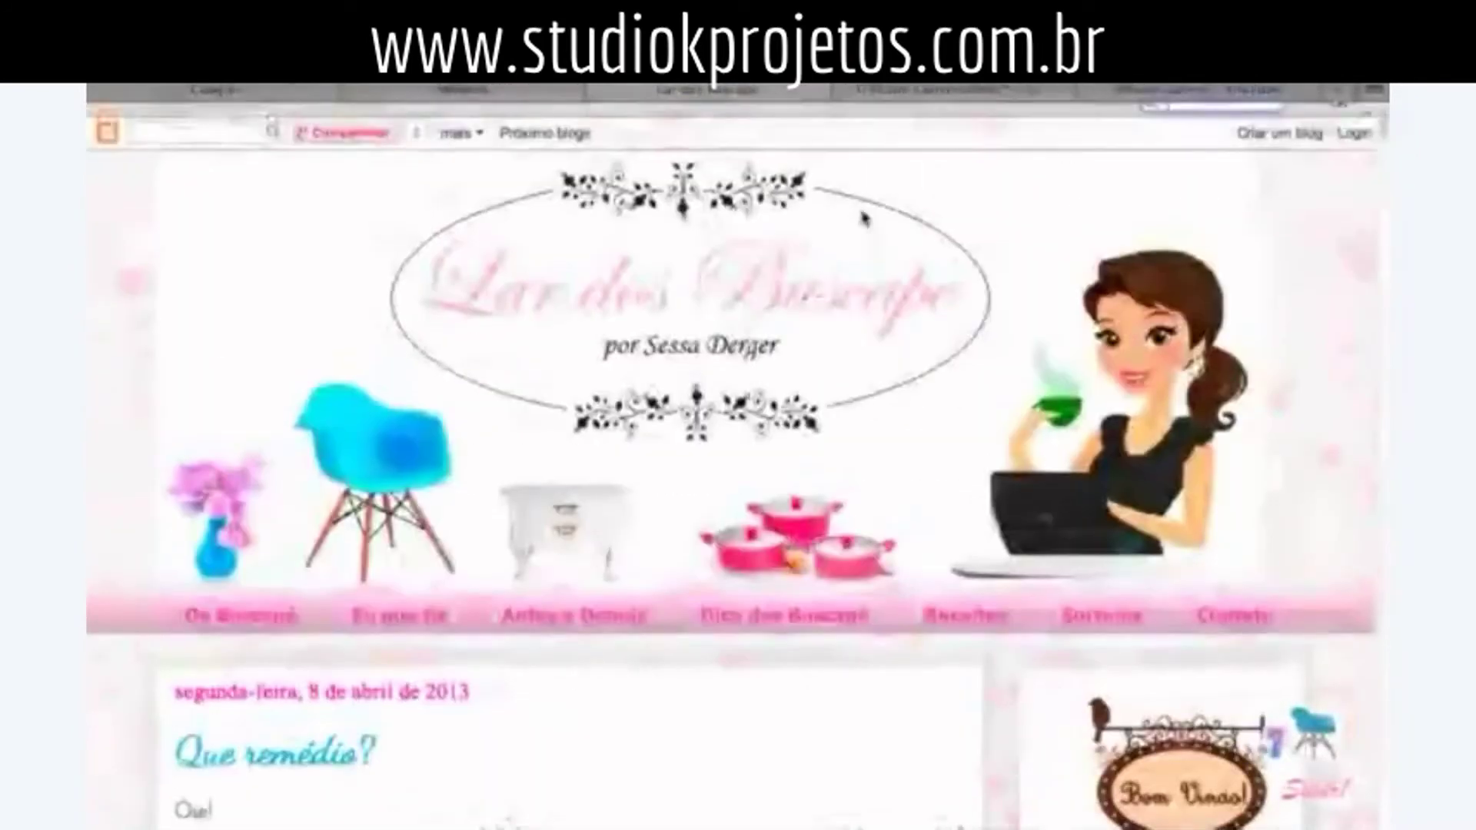
{"action": "type", "text": "doces"}
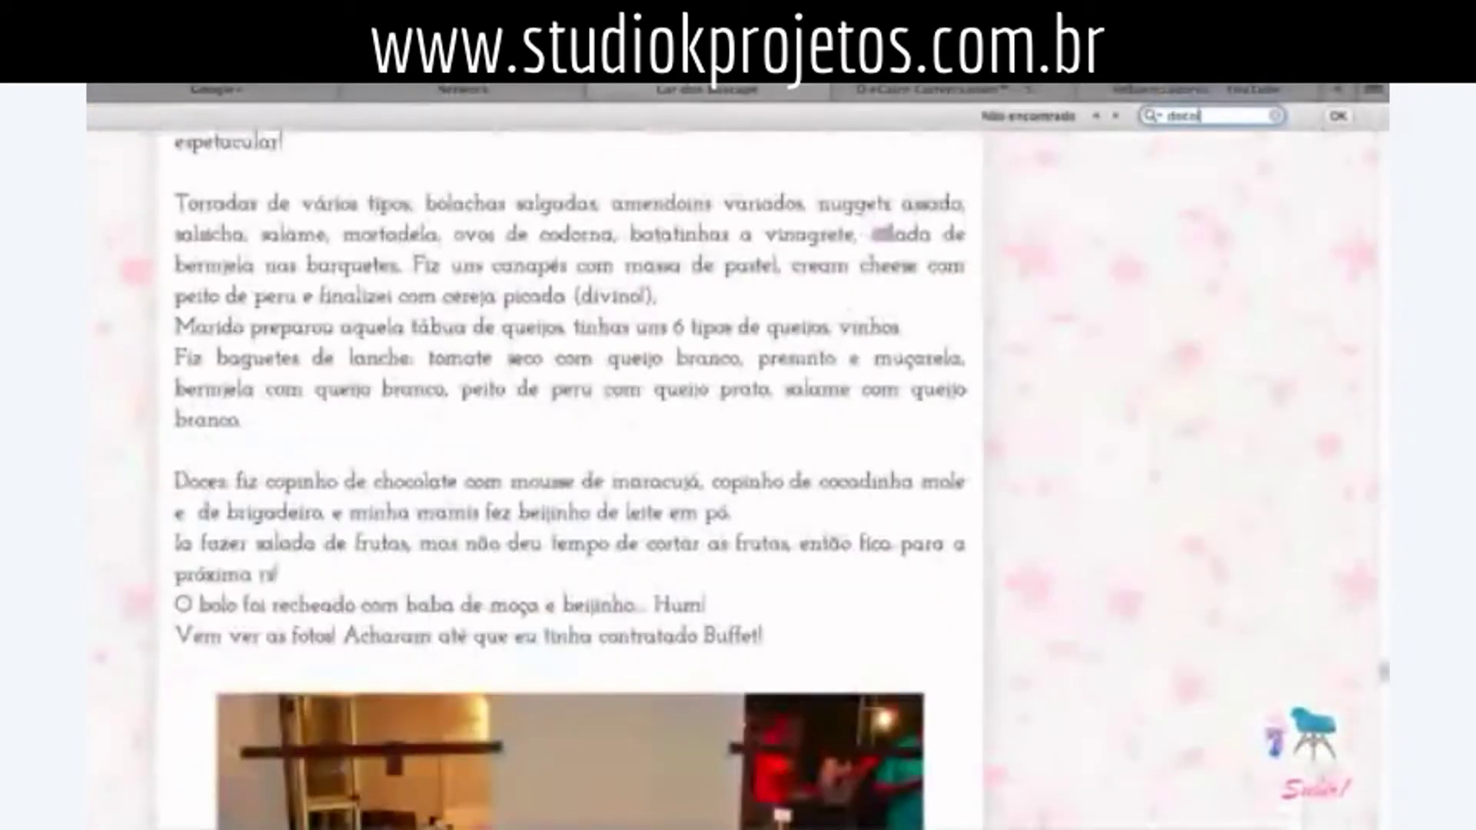
{"action": "key", "text": "super+f"}
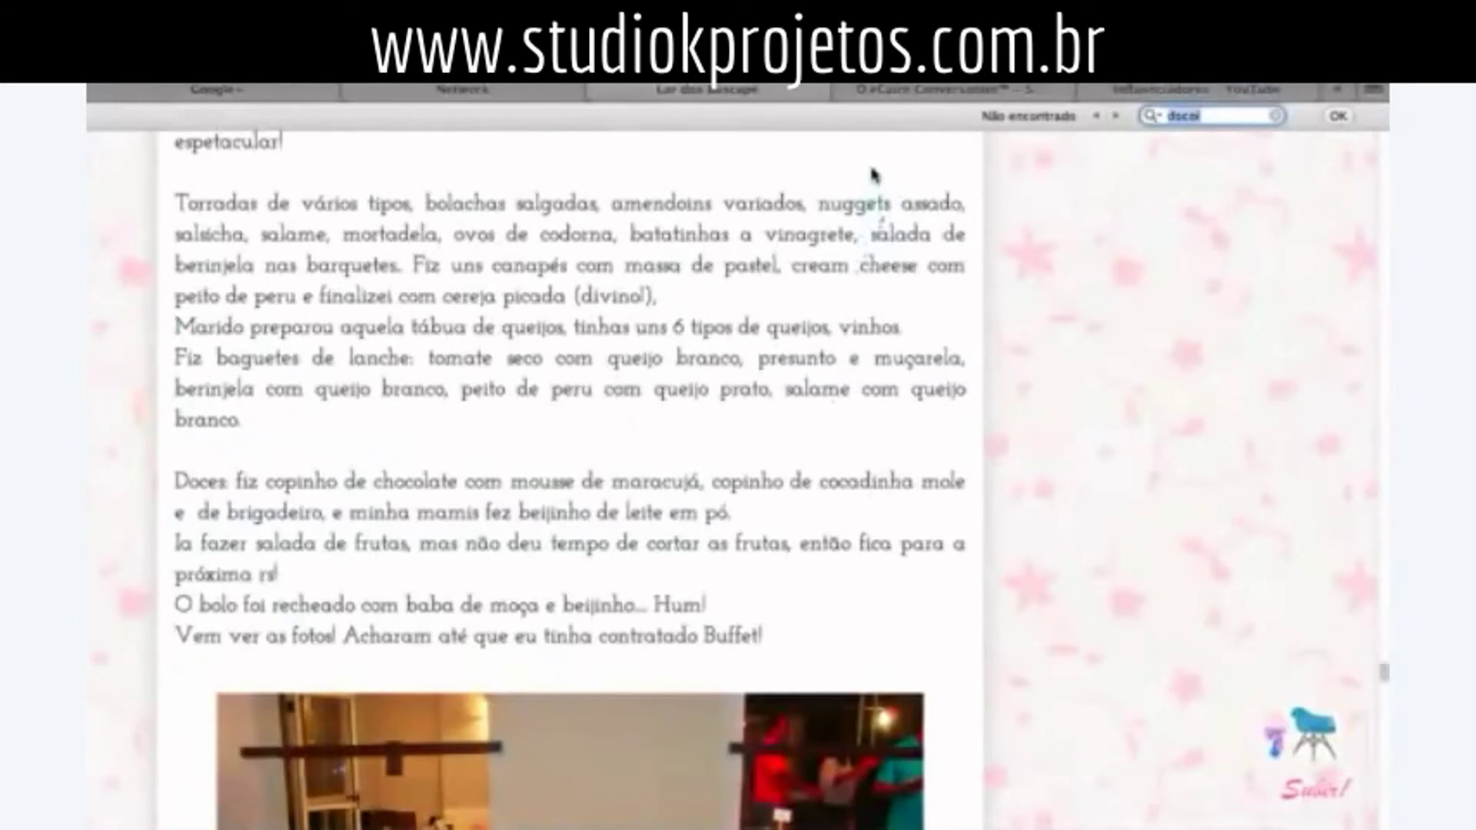
{"action": "left_click", "coordinate": [1275, 117]}
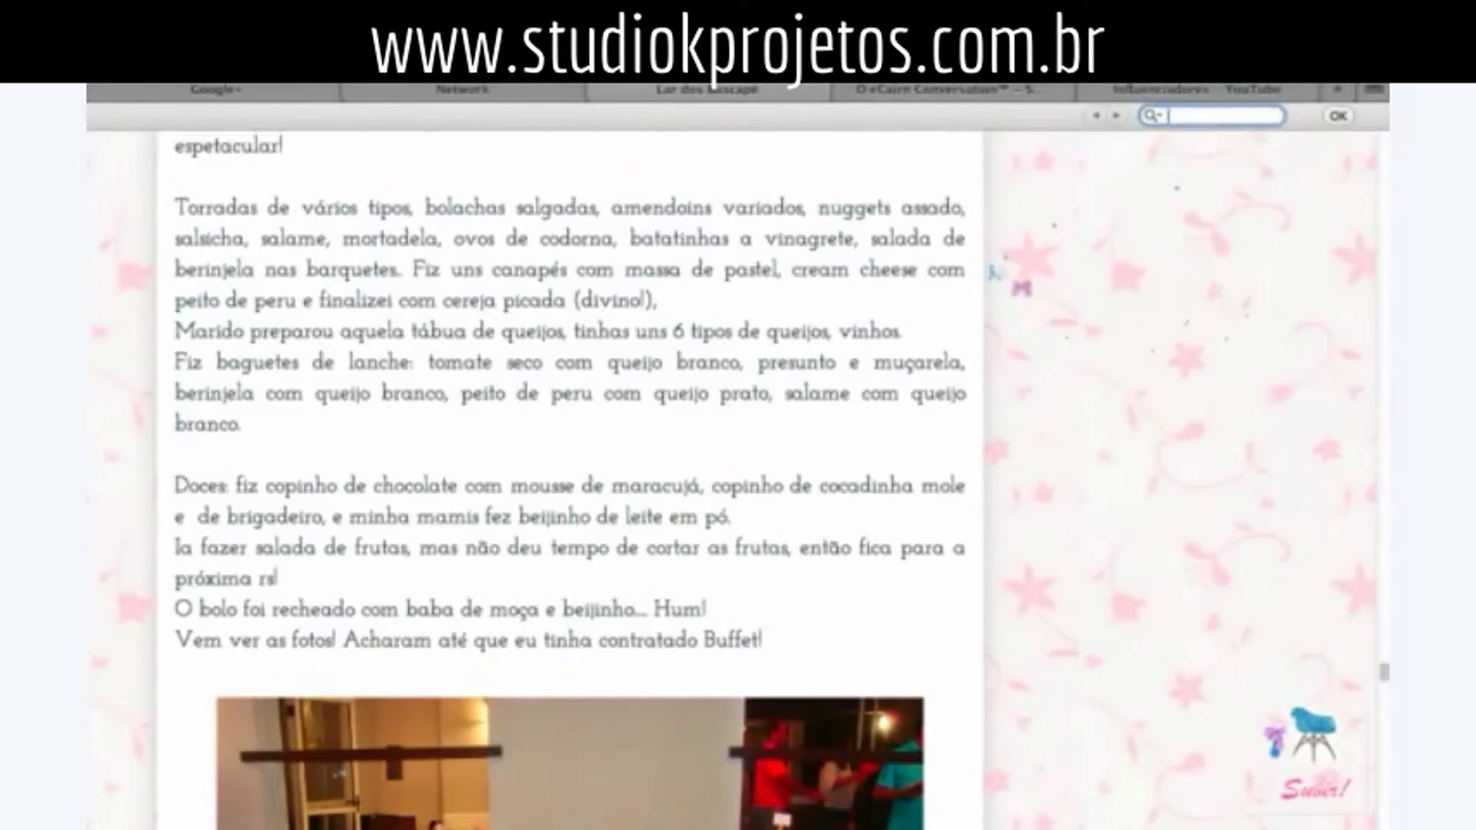
- Examine the blog's decoration and family posts from the older to the newer ones, and close the blog to return to the network graph
{"action": "scroll", "coordinate": [1019, 287], "scroll_direction": "up", "scroll_amount": 8}
{"action": "scroll", "coordinate": [1022, 291], "scroll_direction": "up", "scroll_amount": 20}
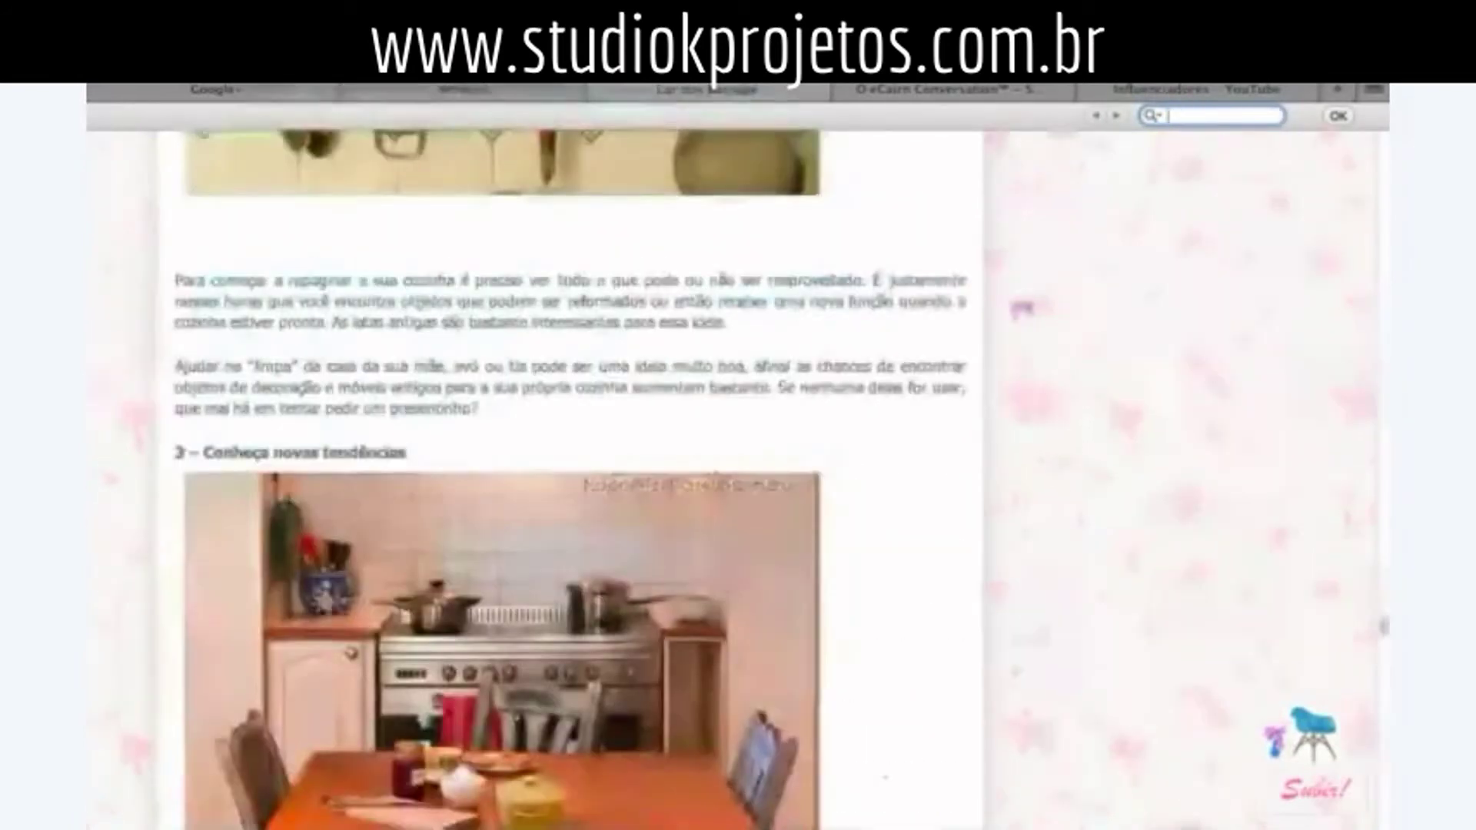
{"action": "scroll", "coordinate": [951, 315], "scroll_direction": "up", "scroll_amount": 10}
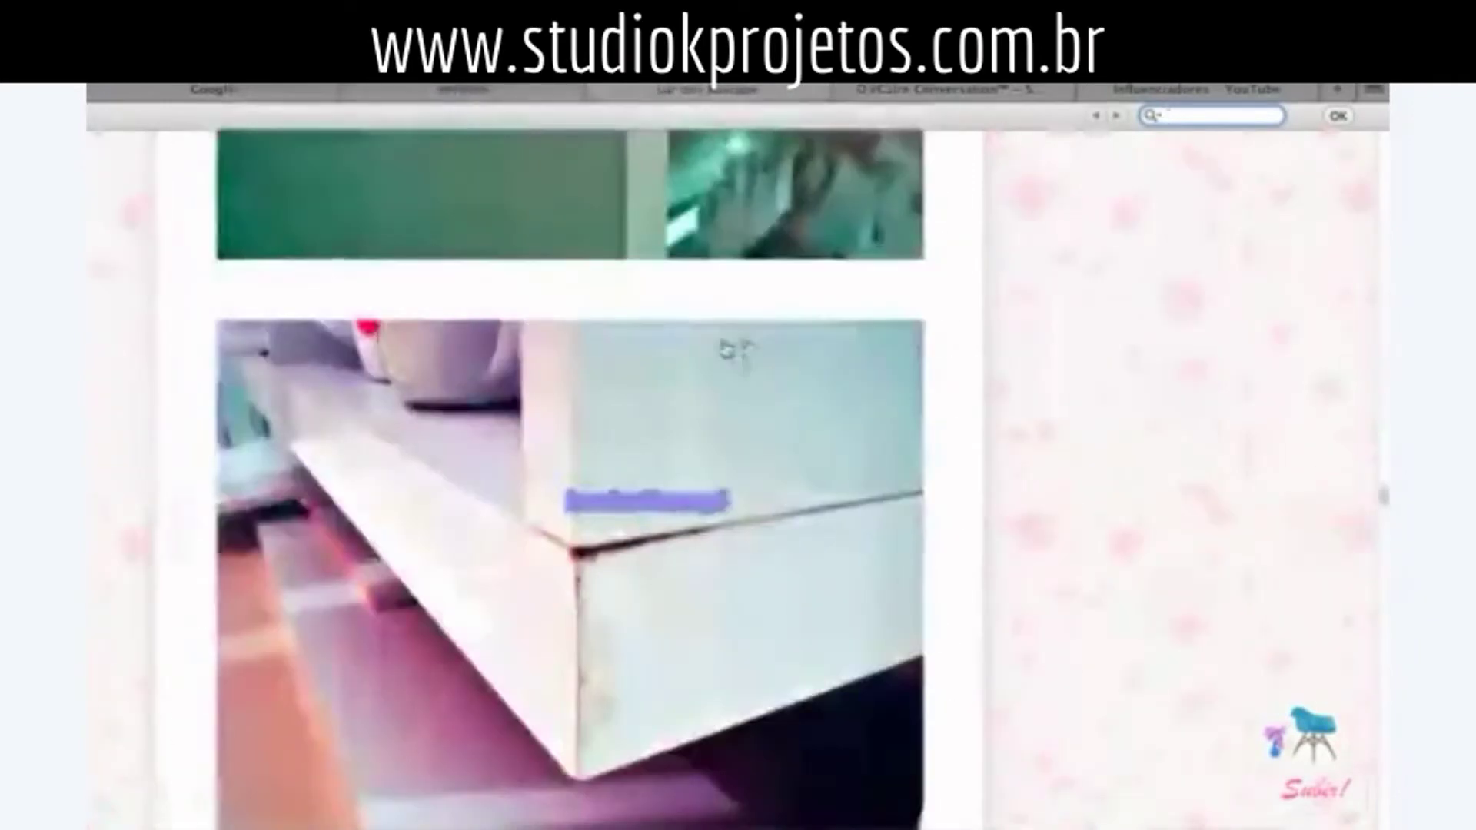
{"action": "scroll", "coordinate": [384, 367], "scroll_direction": "up", "scroll_amount": 6}
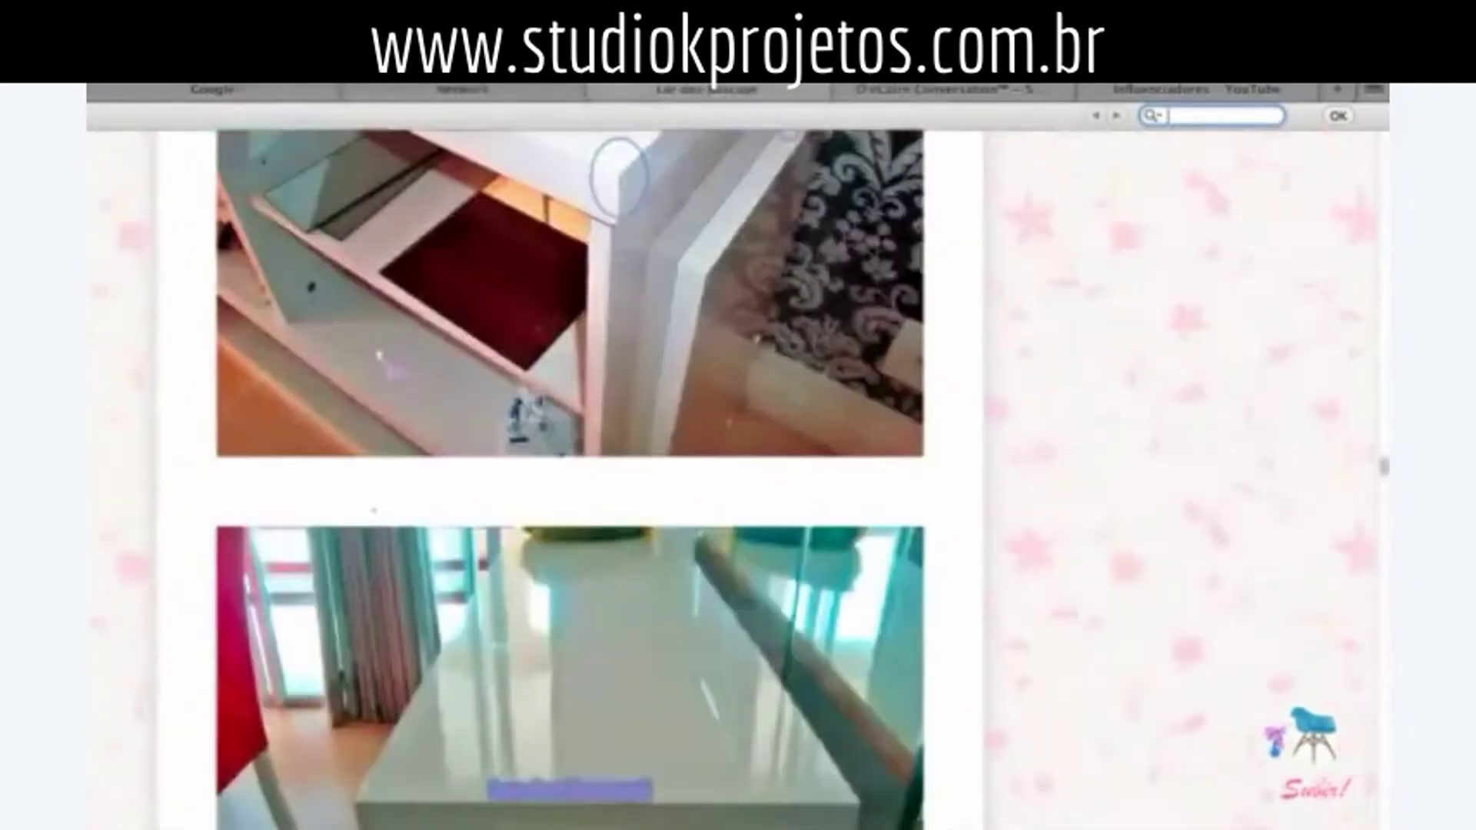
{"action": "scroll", "coordinate": [407, 355], "scroll_direction": "up", "scroll_amount": 10}
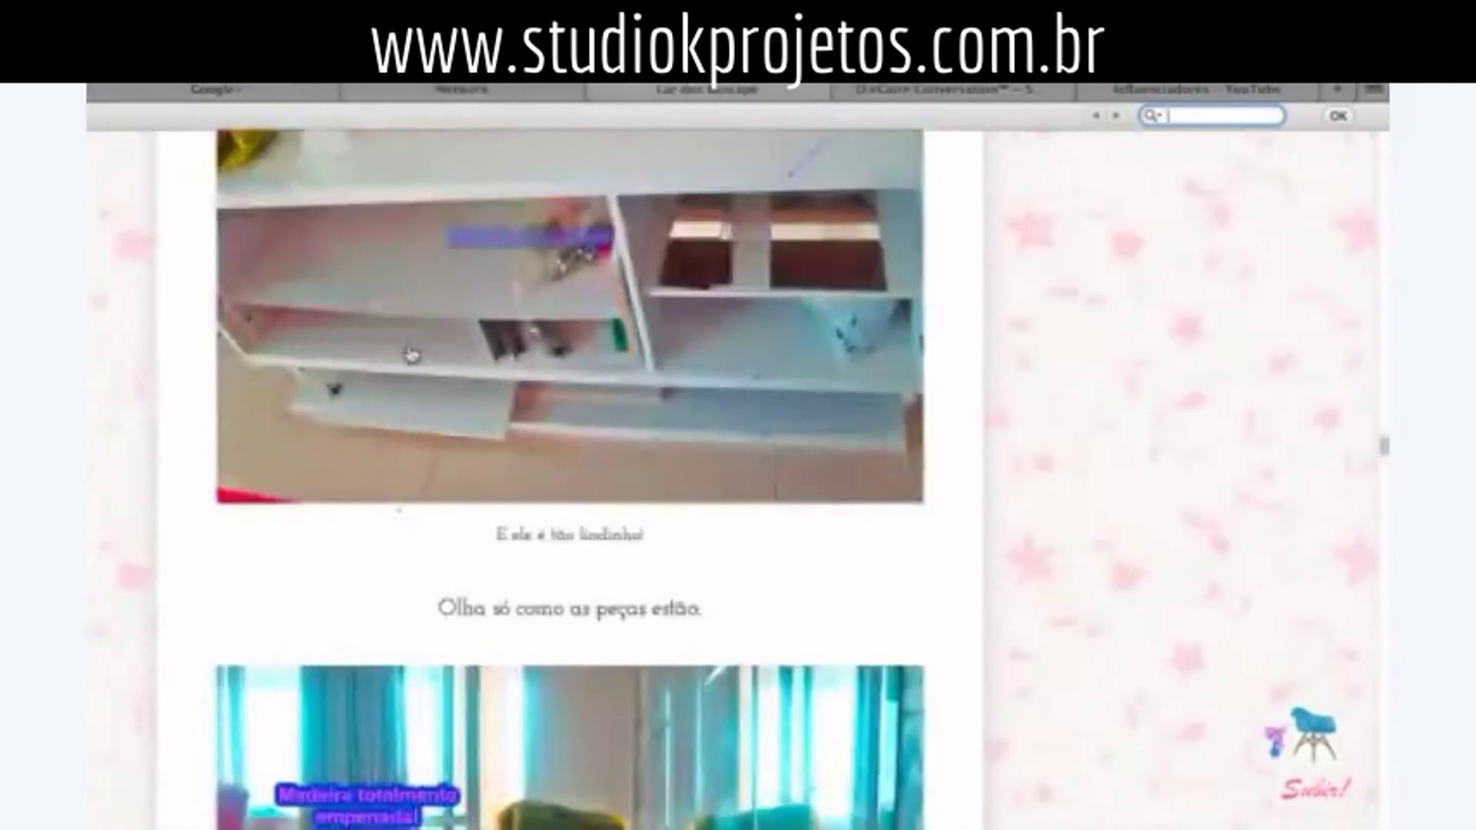
{"action": "scroll", "coordinate": [568, 461], "scroll_direction": "up", "scroll_amount": 10}
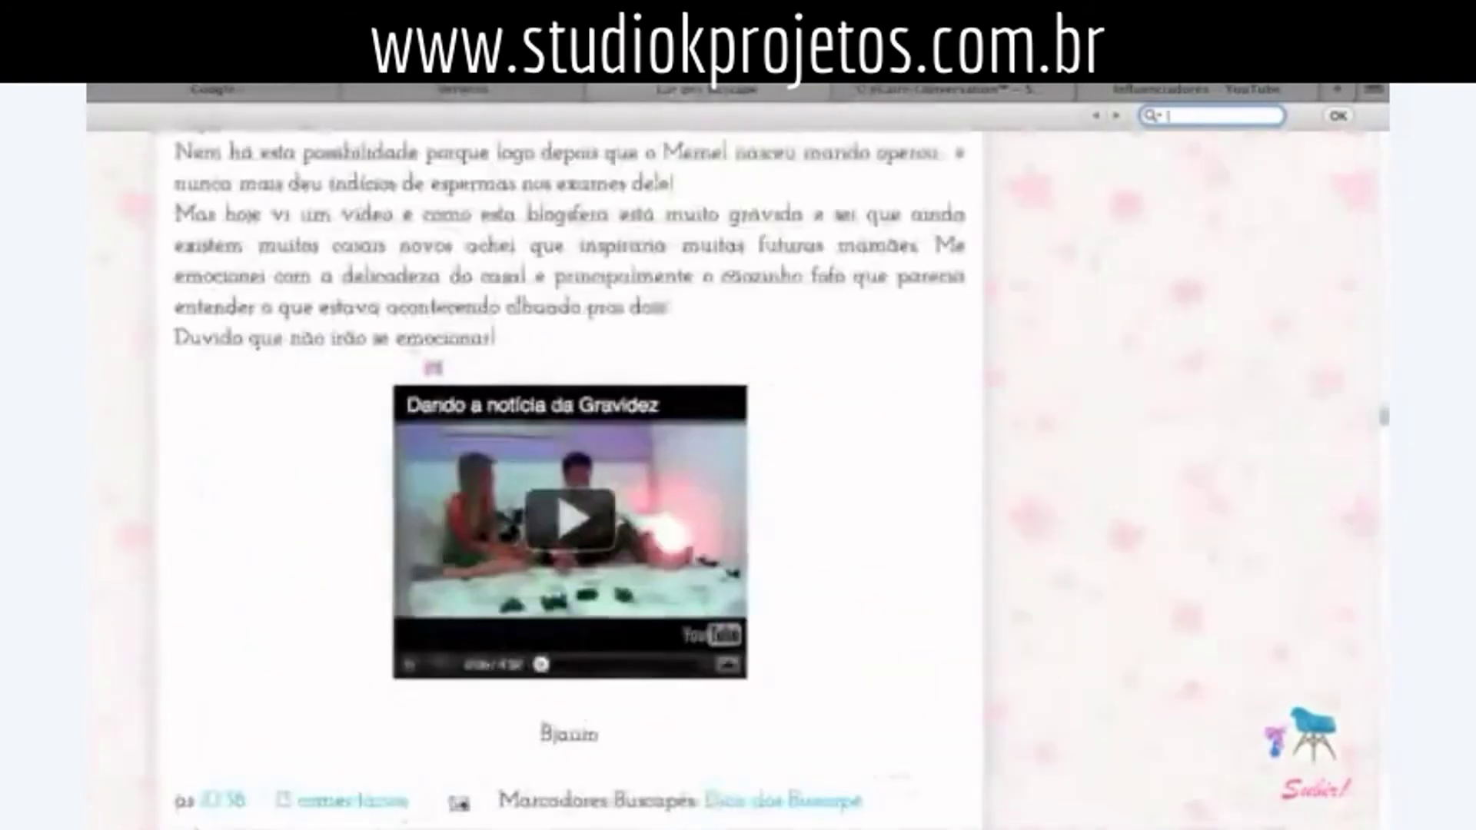
{"action": "scroll", "coordinate": [434, 369], "scroll_direction": "up", "scroll_amount": 10}
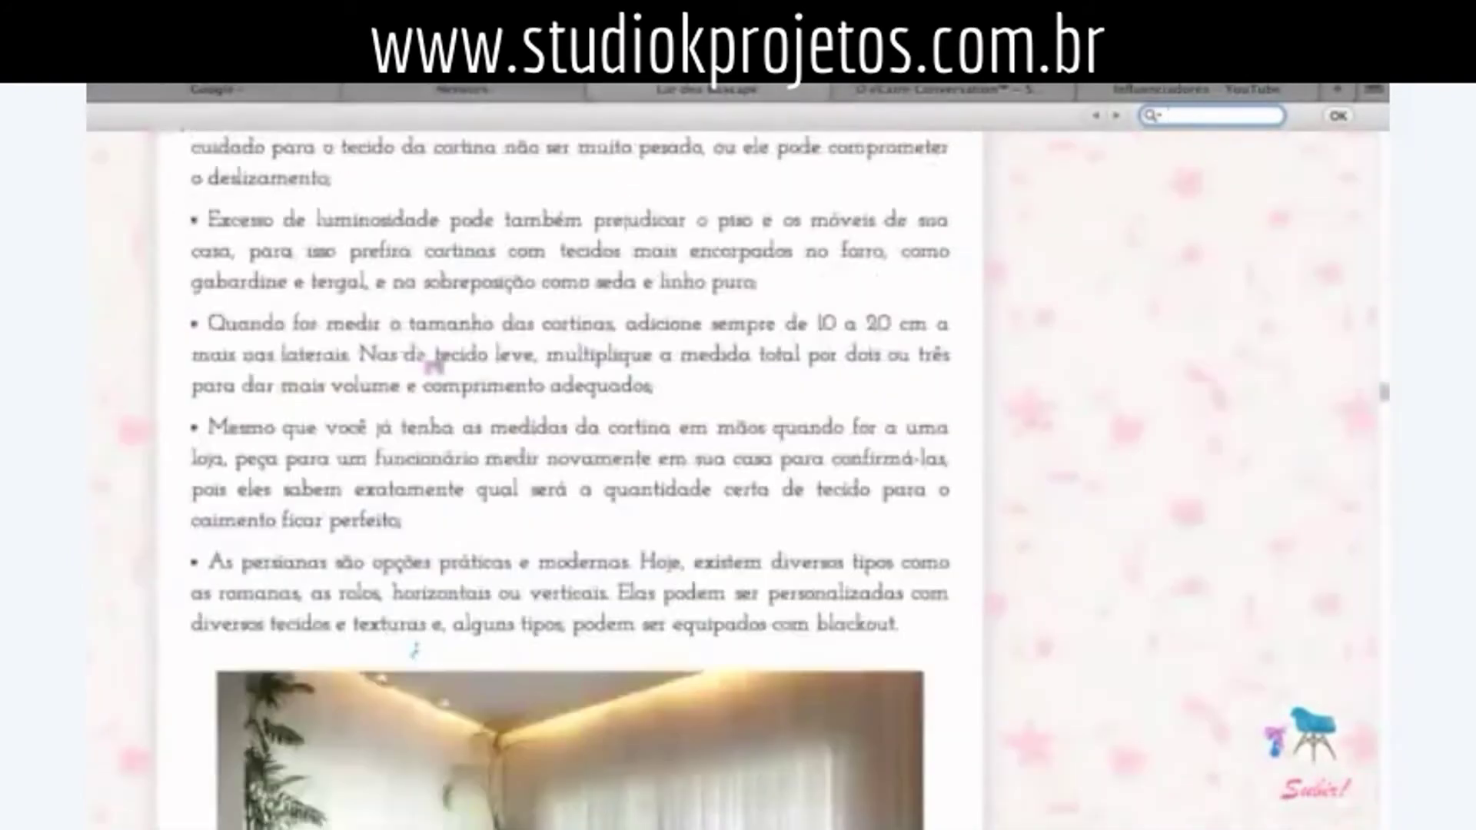
{"action": "scroll", "coordinate": [440, 346], "scroll_direction": "up", "scroll_amount": 10}
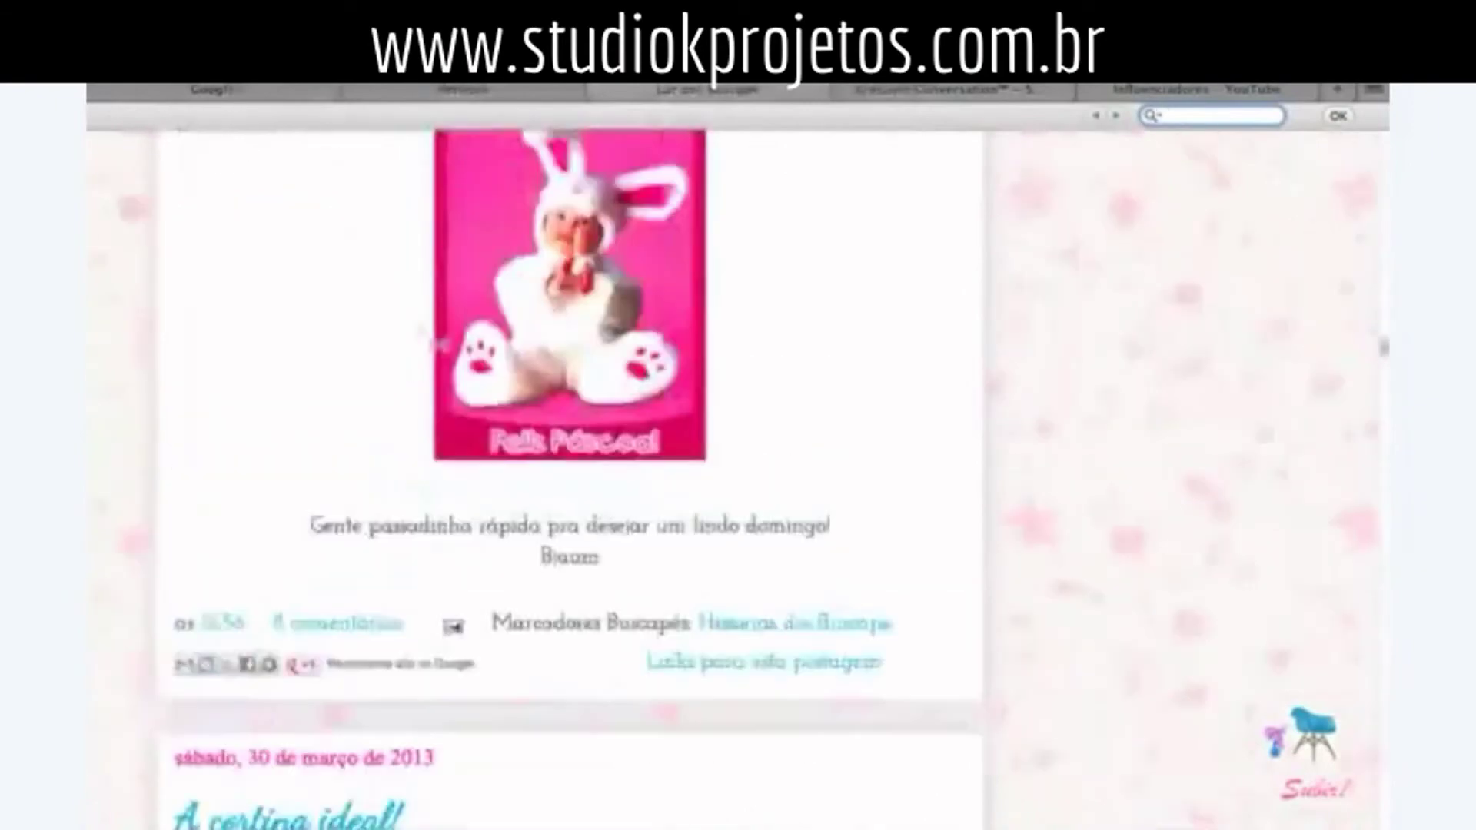
{"action": "scroll", "coordinate": [440, 346], "scroll_direction": "up", "scroll_amount": 10}
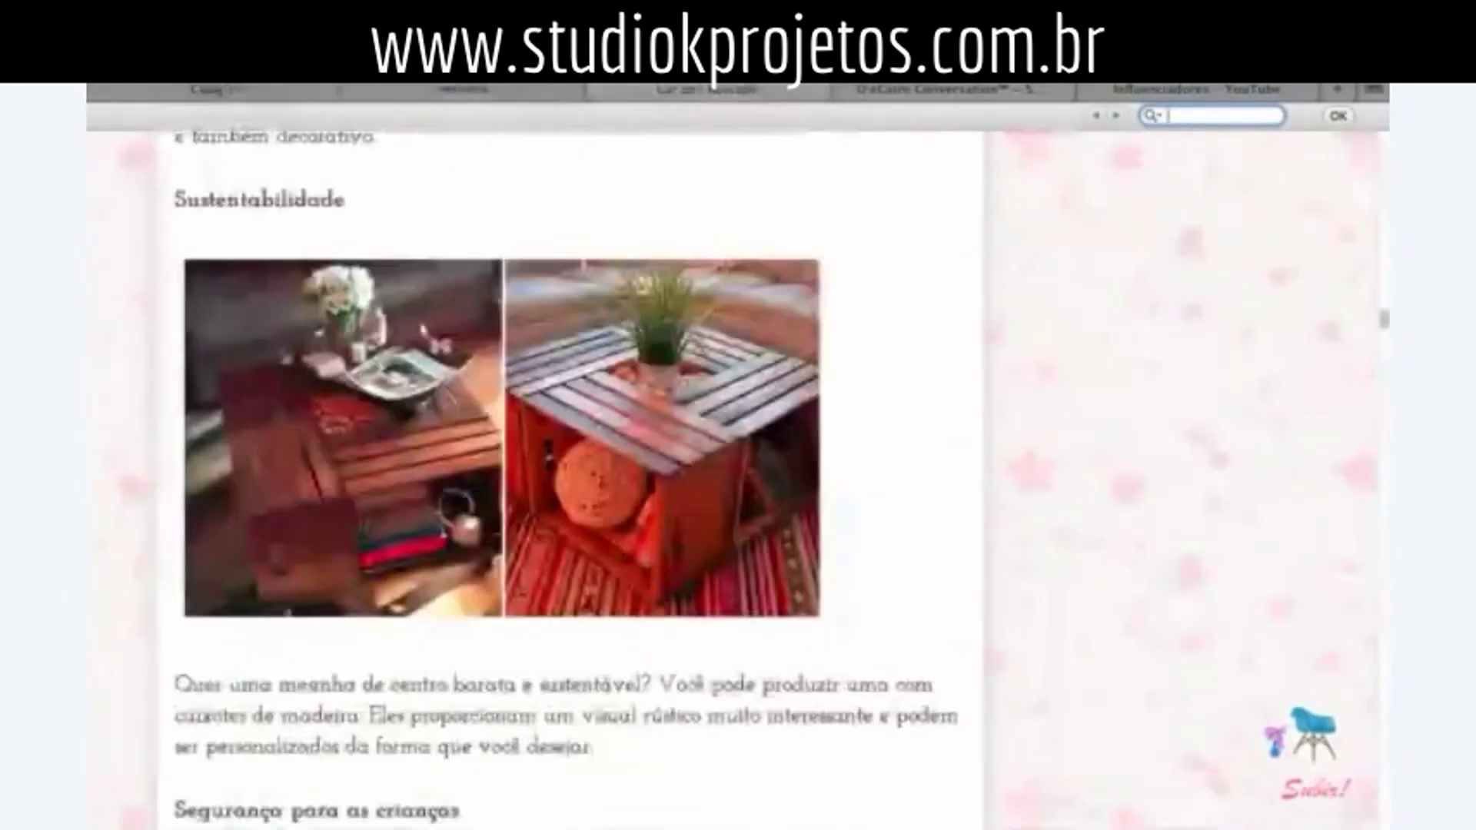
{"action": "scroll", "coordinate": [449, 334], "scroll_direction": "up", "scroll_amount": 10}
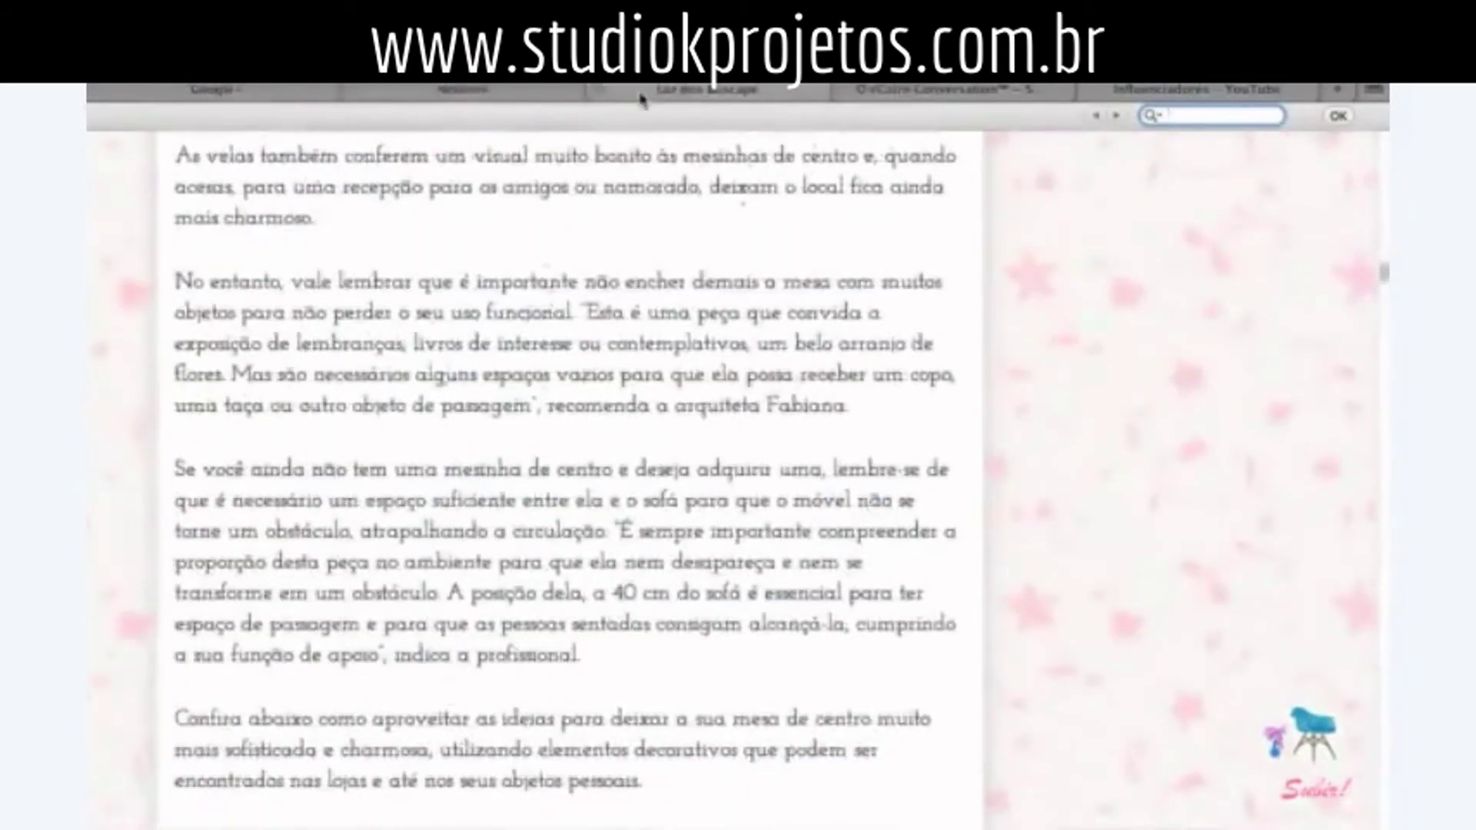
{"action": "left_click", "coordinate": [598, 92]}
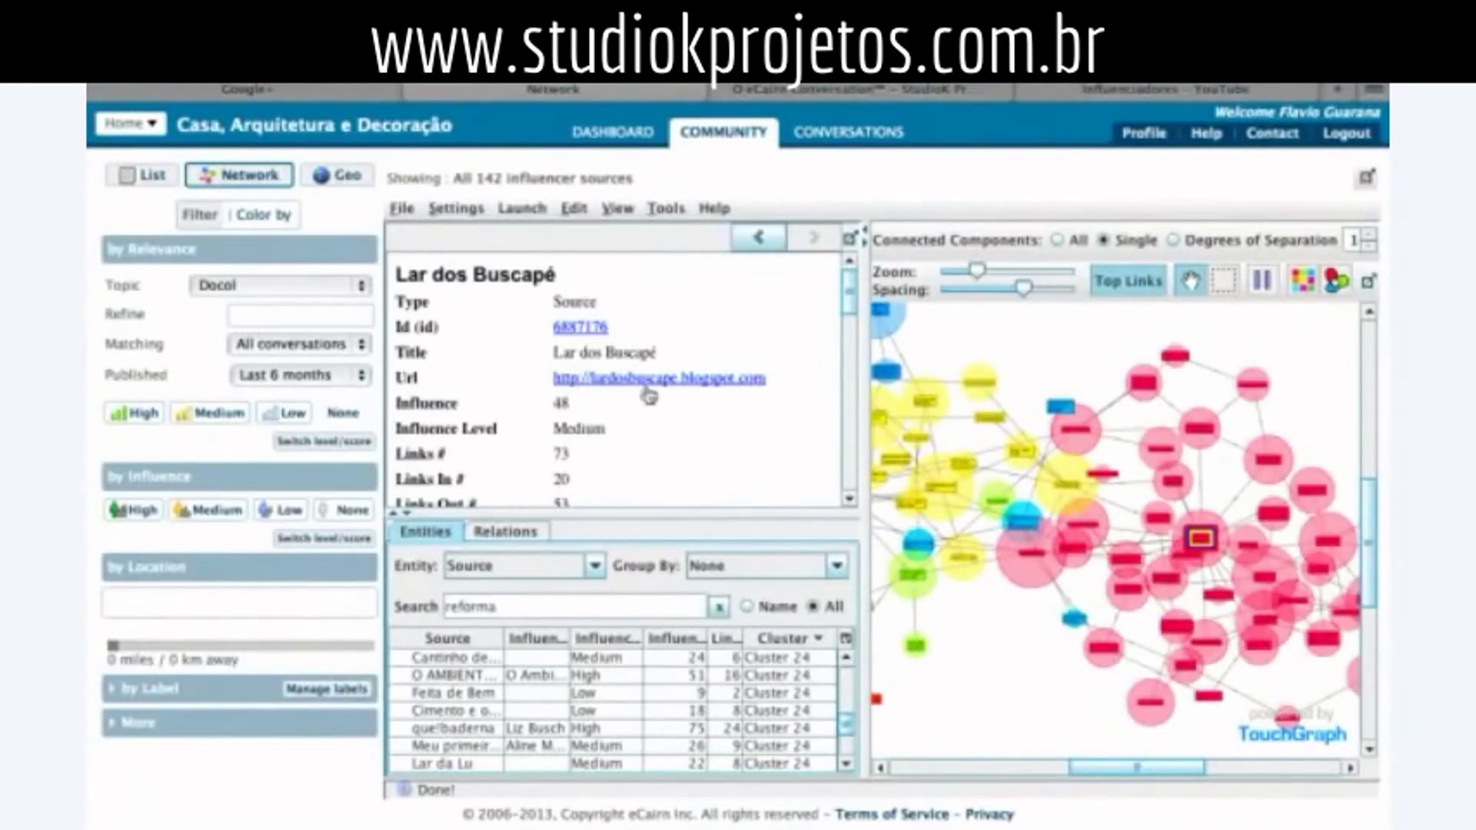
- Turn off the Top Links restriction in the graph and select the source "minha casa, meu mundo" in the yellow cluster
{"action": "left_click_drag", "start_coordinate": [1370, 507], "coordinate": [1369, 491]}
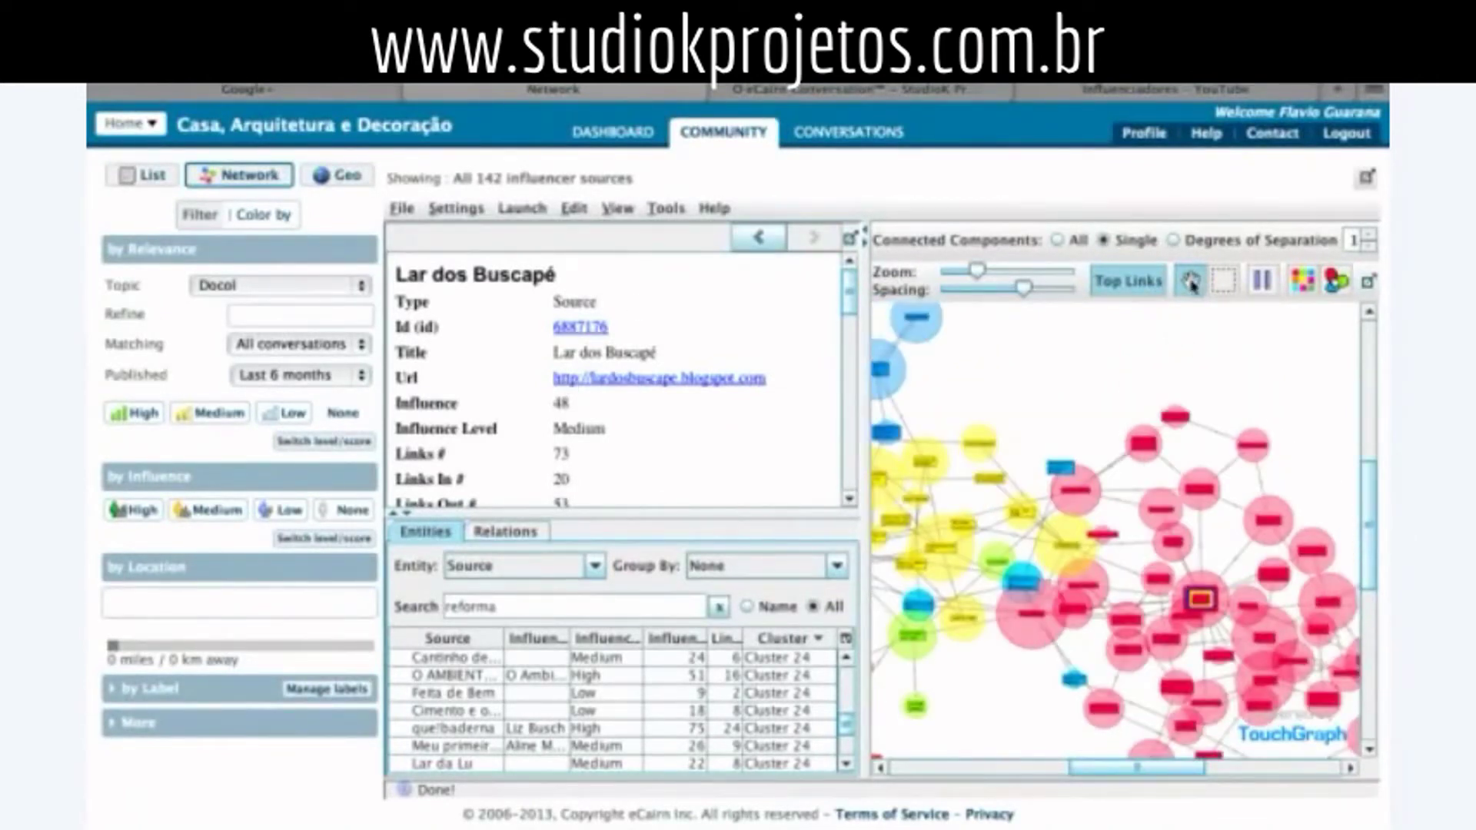
{"action": "left_click", "coordinate": [1126, 281]}
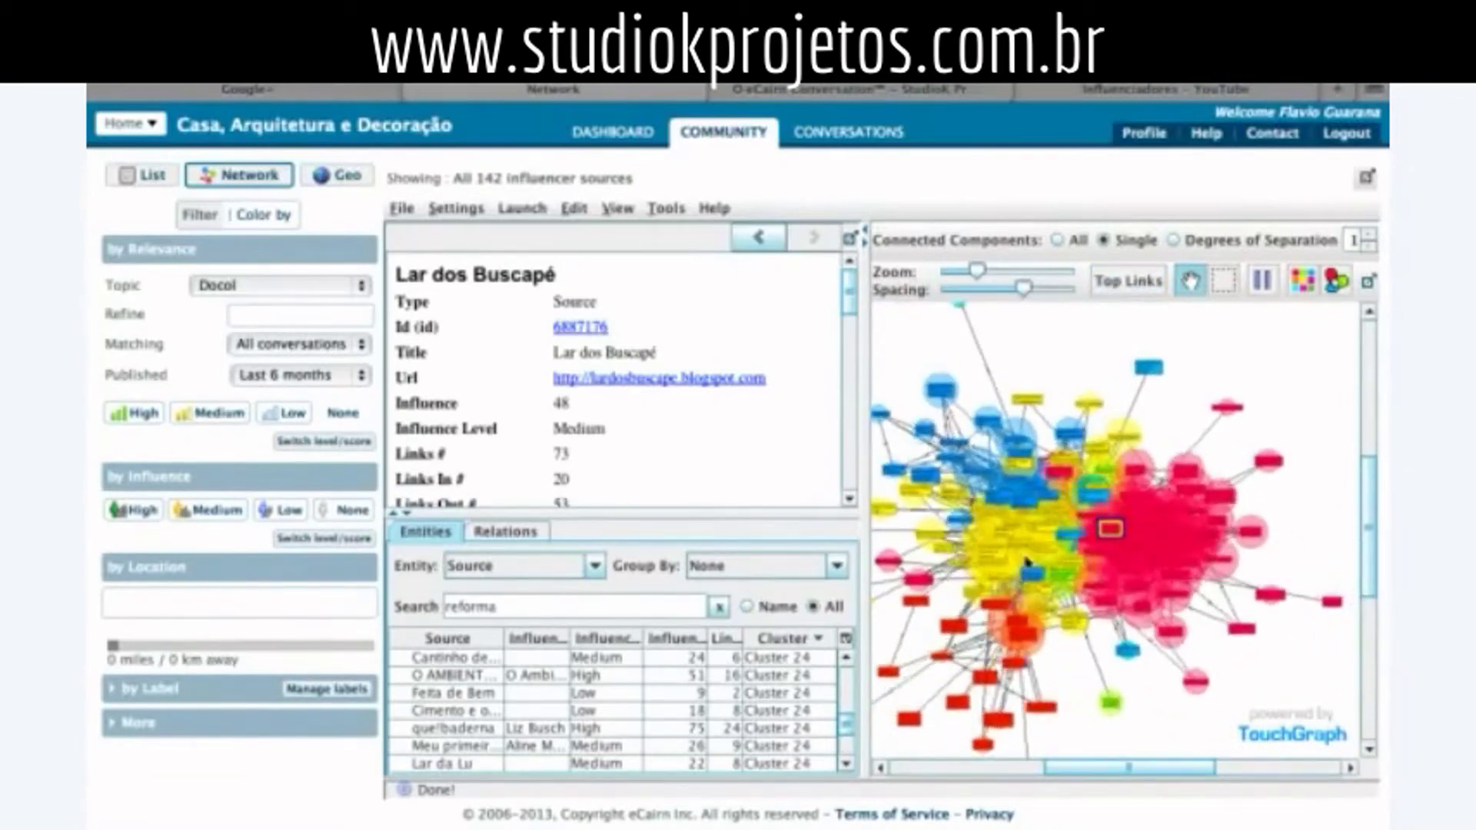
{"action": "left_click", "coordinate": [1026, 556]}
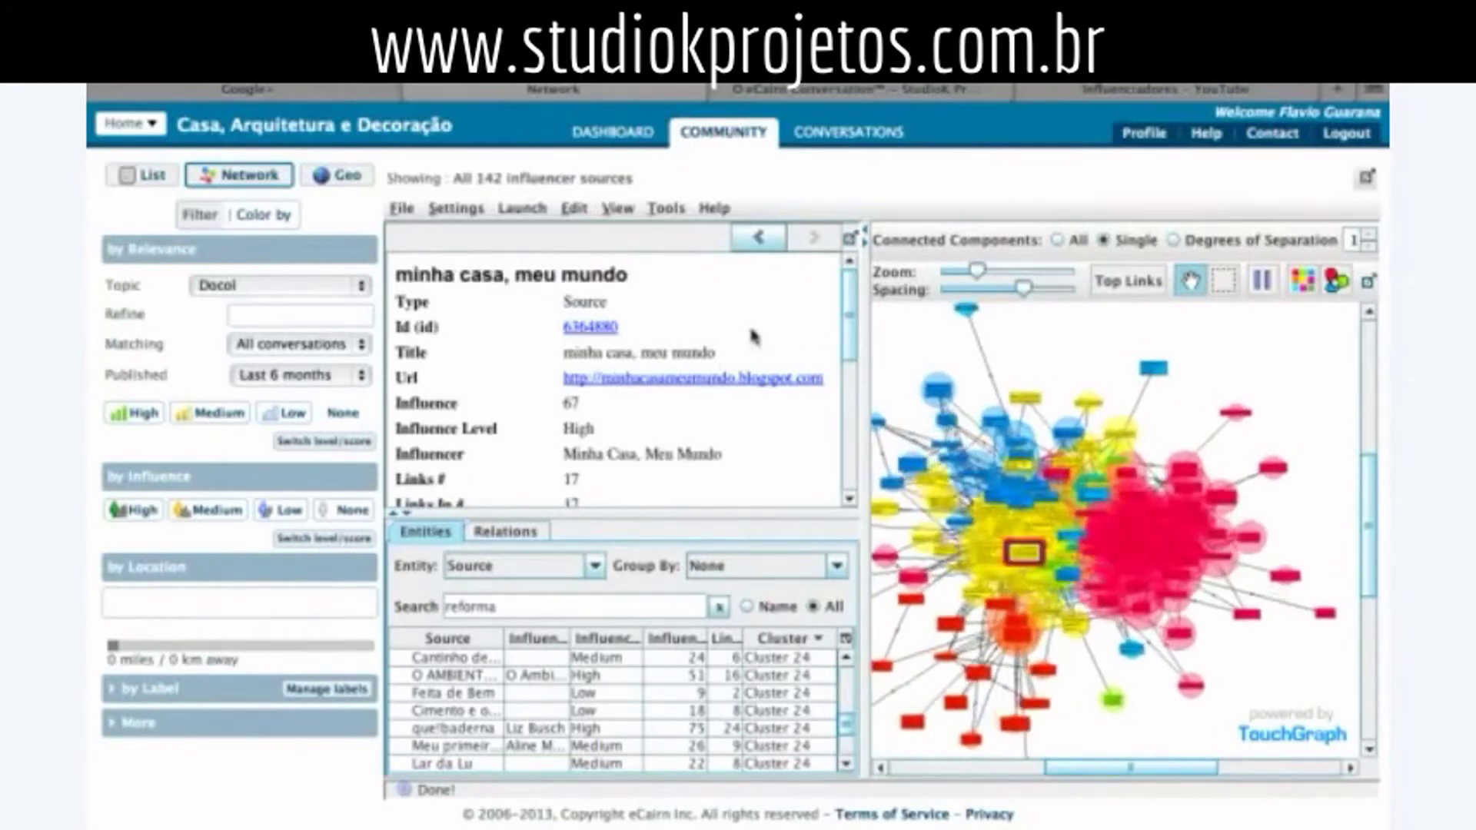
- Review the list of linked blogs and the cluster in the details of "minha casa, meu mundo"
{"action": "left_click_drag", "start_coordinate": [851, 321], "coordinate": [850, 407]}
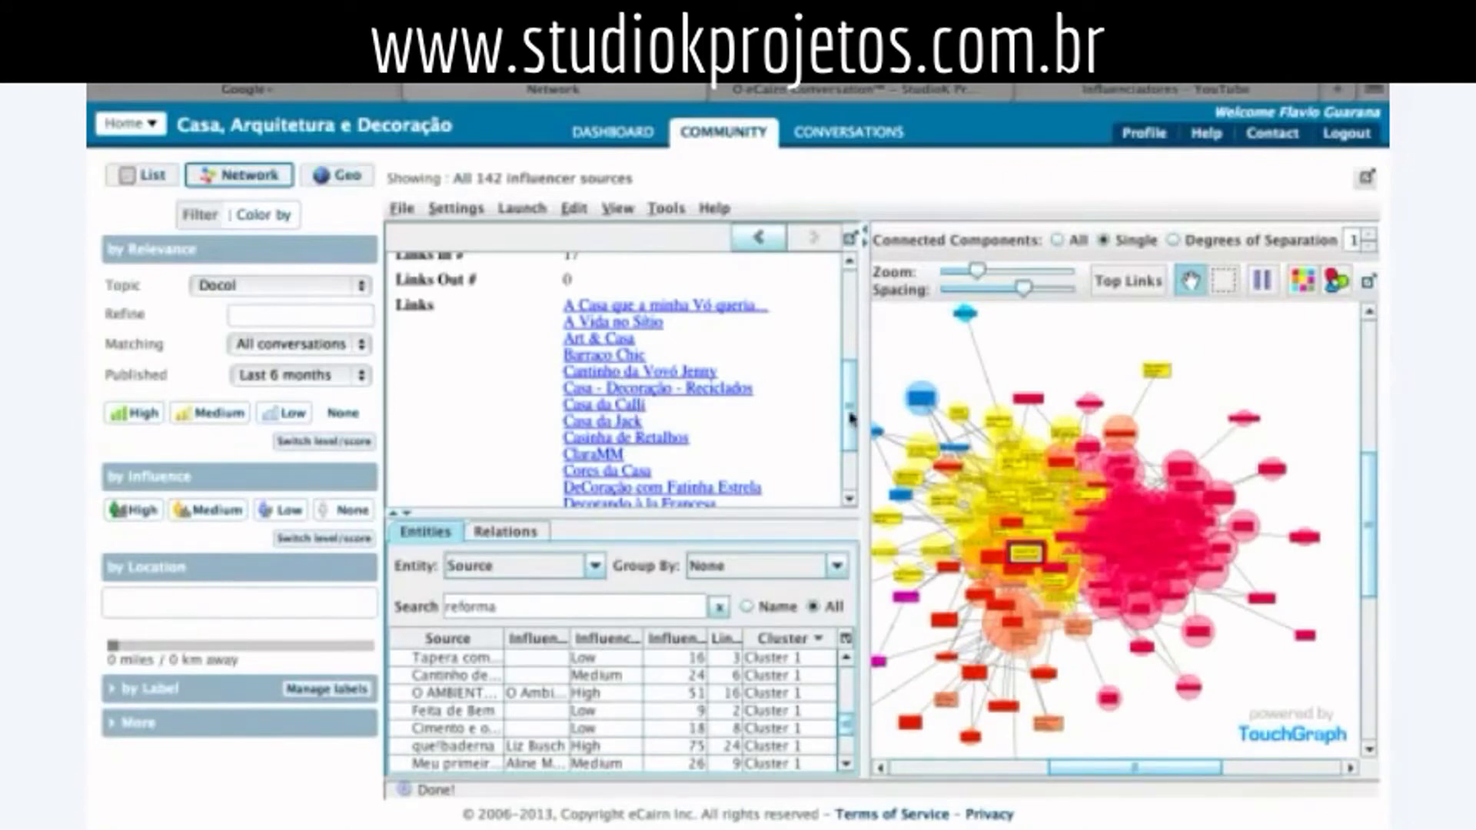
{"action": "scroll", "coordinate": [850, 413], "scroll_direction": "down", "scroll_amount": 2}
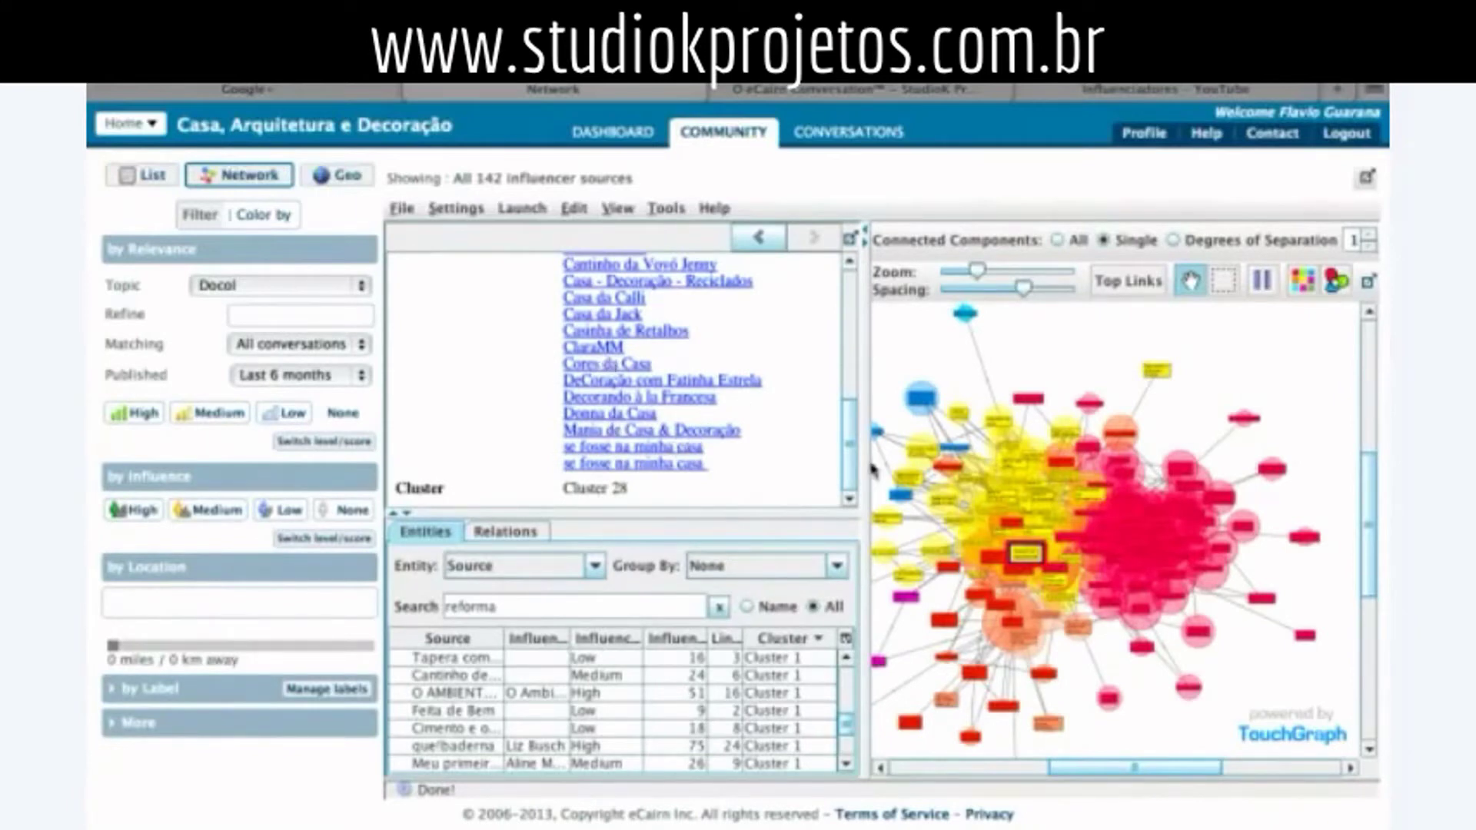
{"action": "scroll", "coordinate": [849, 426], "scroll_direction": "up", "scroll_amount": 3}
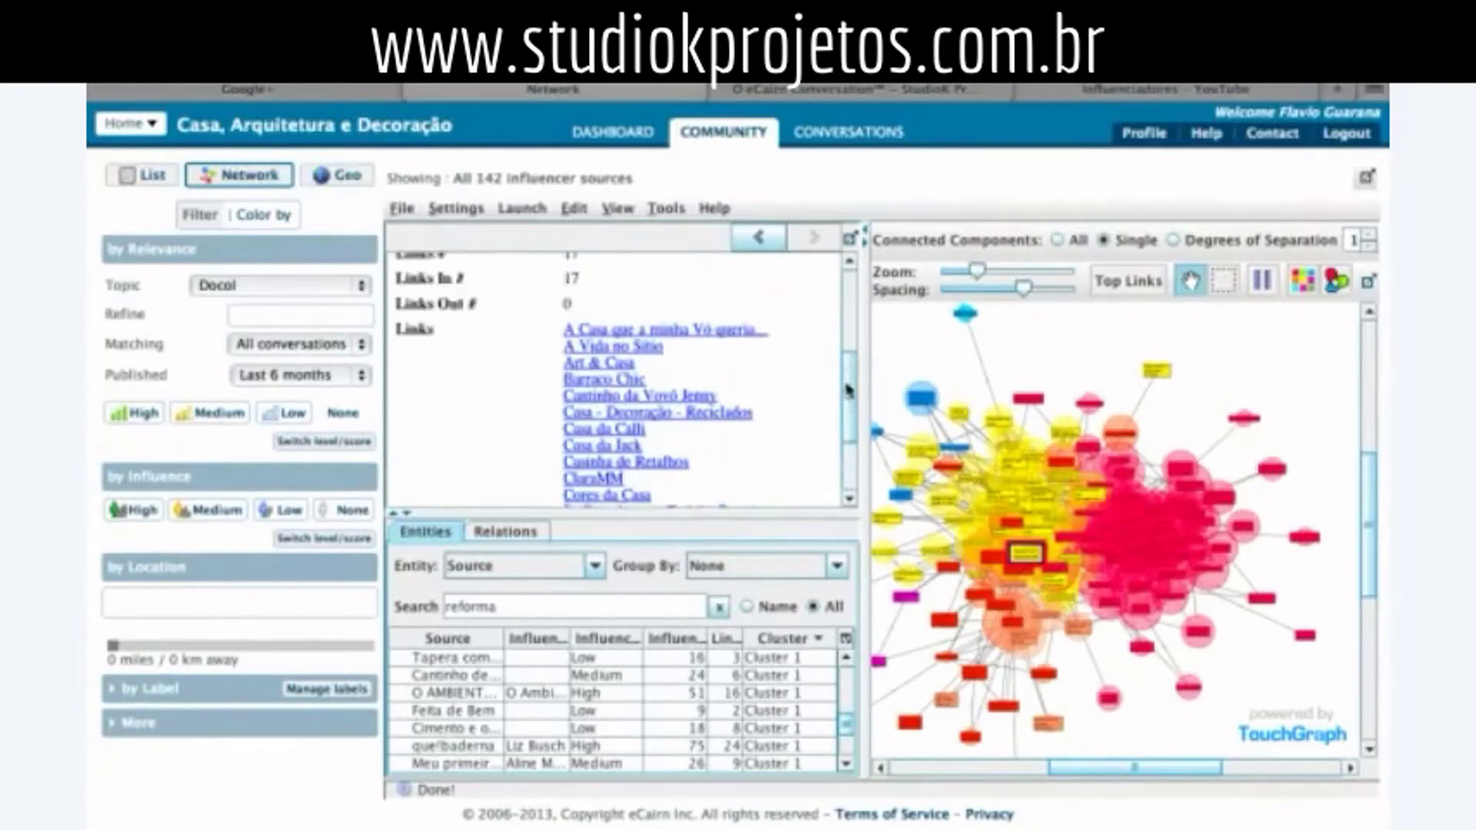
{"action": "mouse_move", "coordinate": [847, 413]}
{"action": "left_mouse_down"}
{"action": "mouse_move", "coordinate": [850, 388]}
{"action": "mouse_move", "coordinate": [853, 404]}
{"action": "left_mouse_up"}
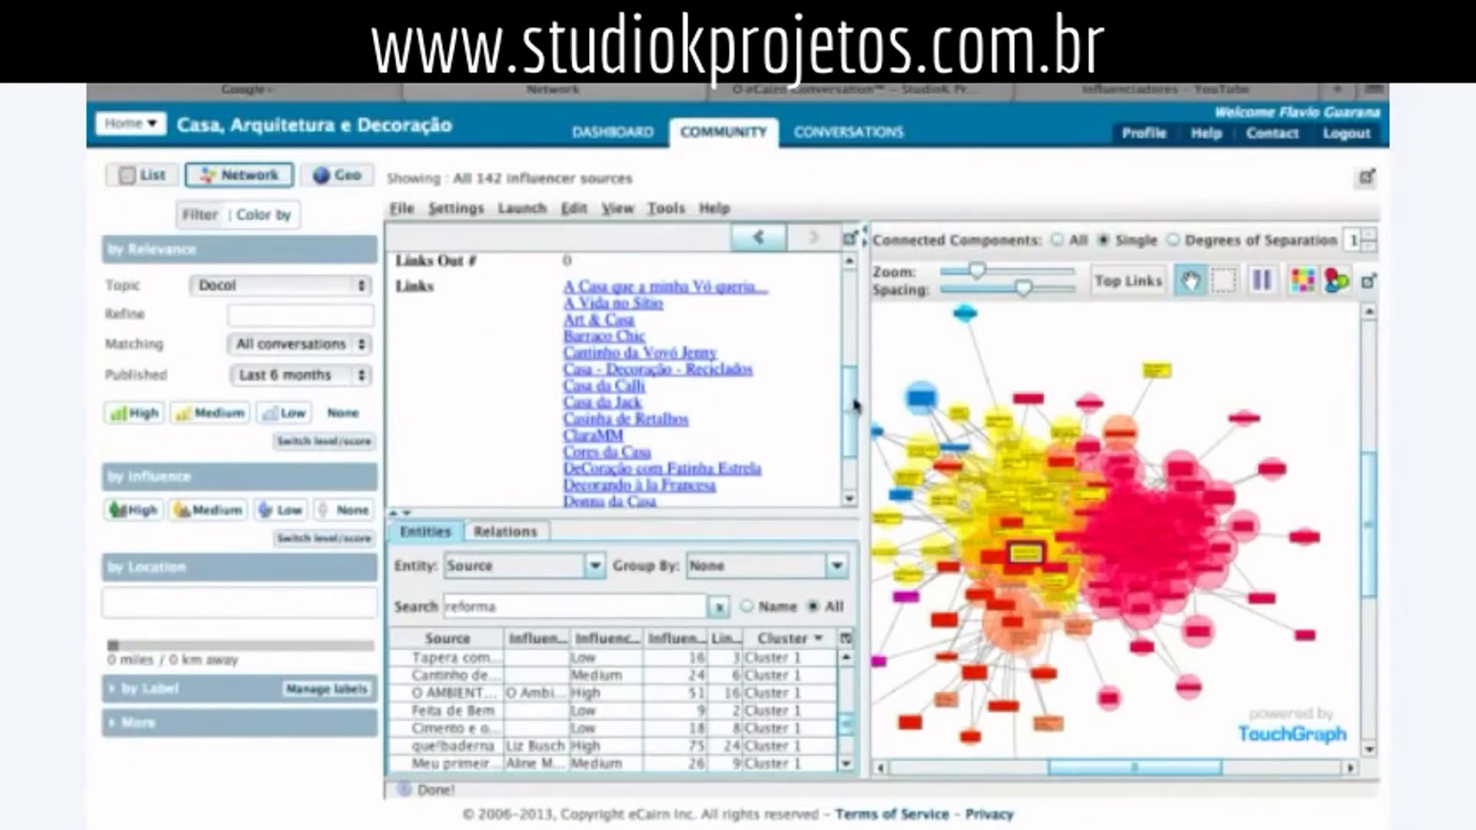
- Inspect a Barraco Chic link in the yellow cluster and the details of the source "Blog de Decoração Puxe a Cadeira e Sente!"
{"action": "left_click", "coordinate": [1043, 508]}
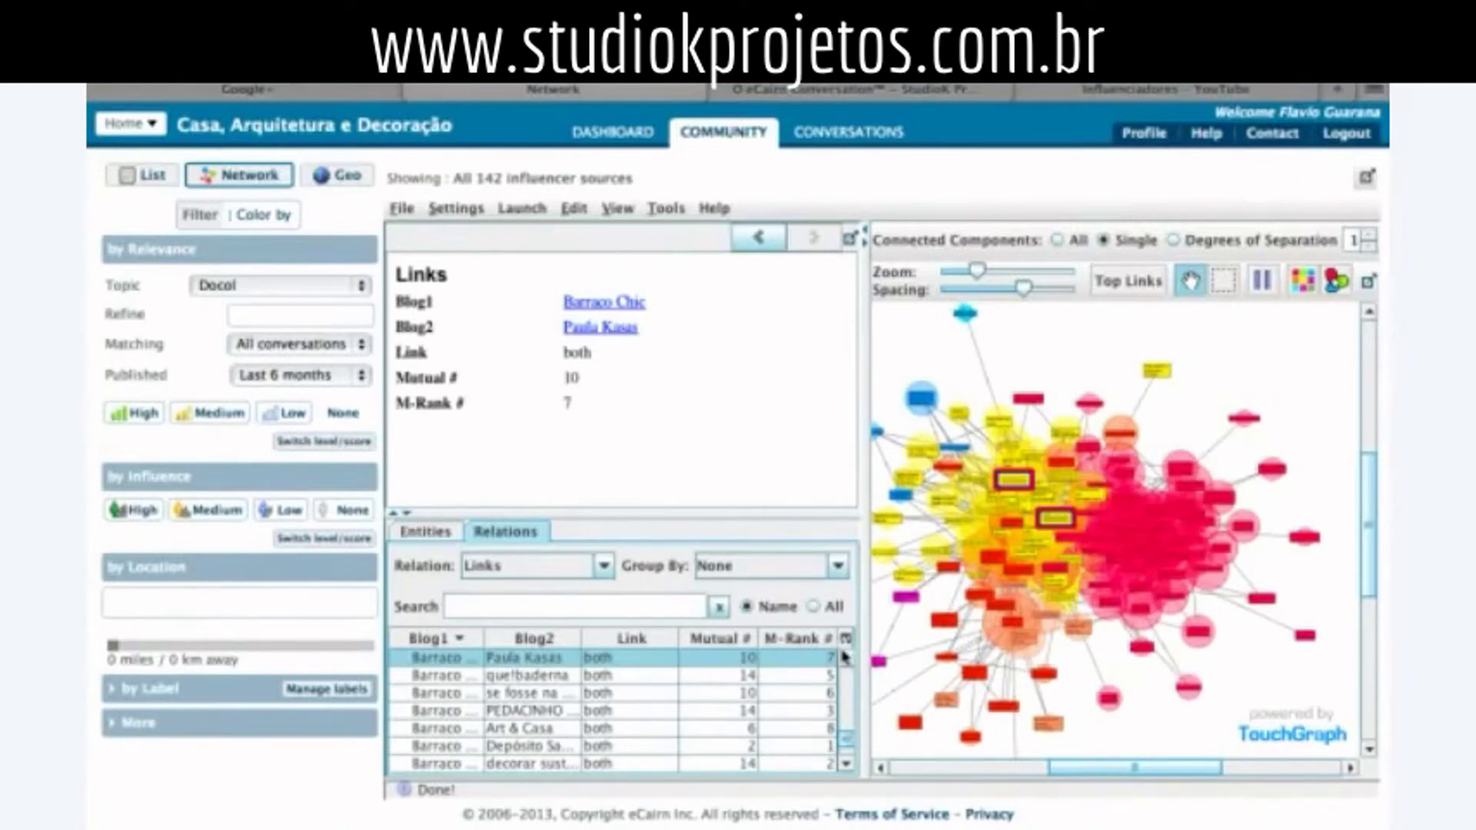
{"action": "left_click", "coordinate": [1013, 501]}
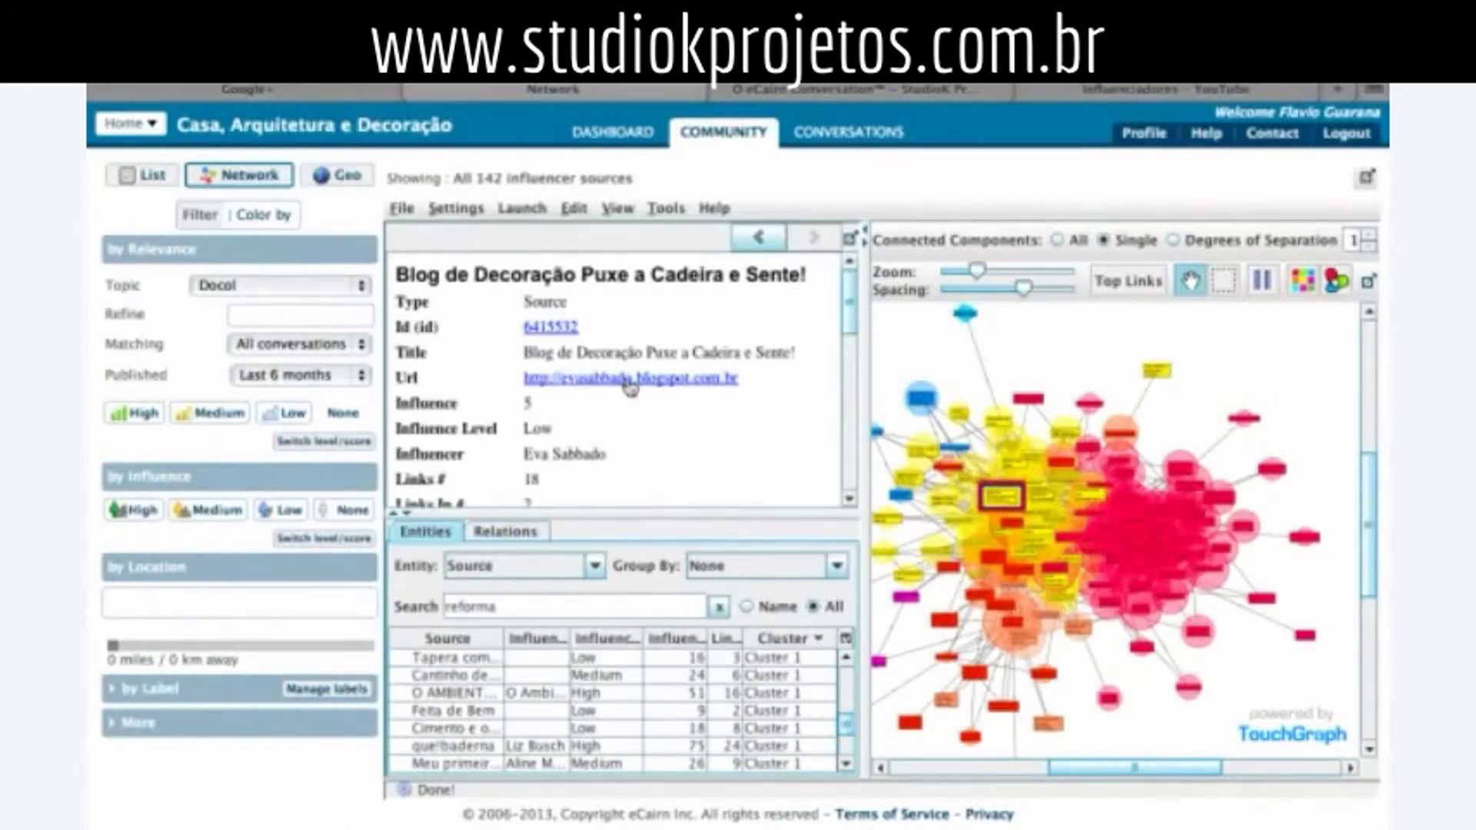
{"action": "scroll", "coordinate": [848, 306], "scroll_direction": "down", "scroll_amount": 10}
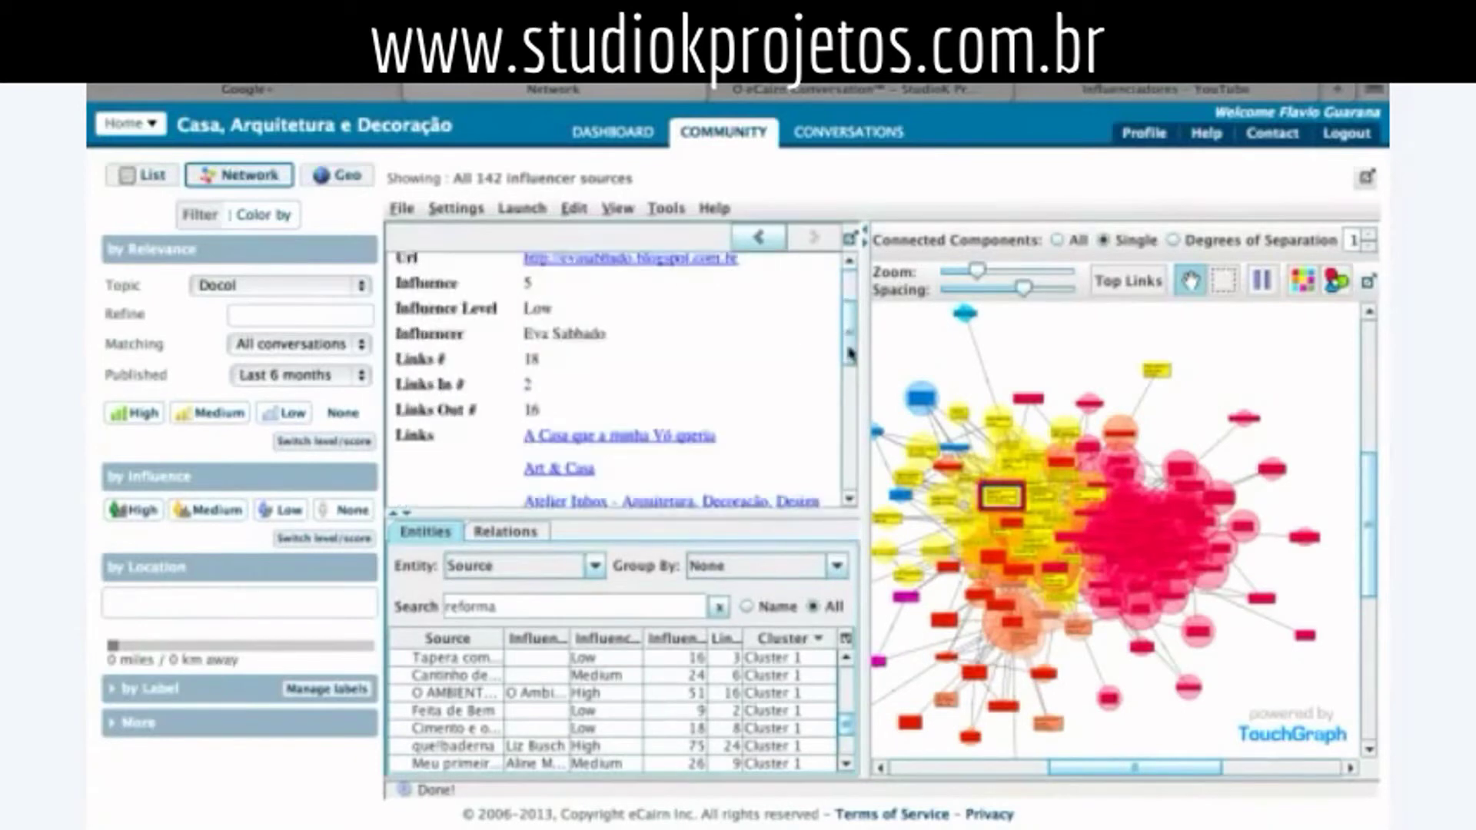
{"action": "scroll", "coordinate": [855, 334], "scroll_direction": "up", "scroll_amount": 10}
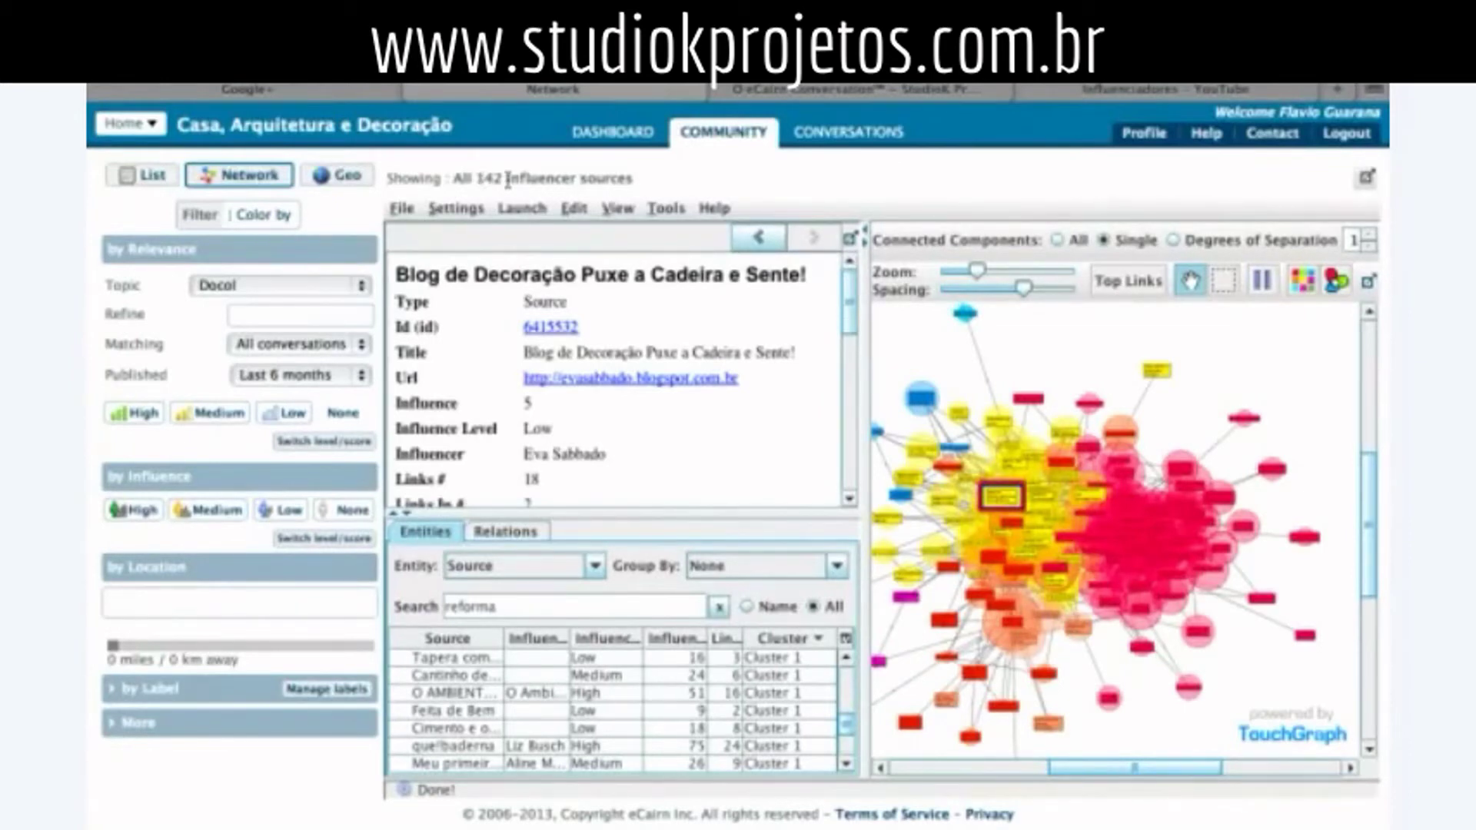
- Highlight the influencer source count above the graph, and switch to the Geo map to view the Santo Andre marker
{"action": "left_click_drag", "start_coordinate": [482, 180], "coordinate": [642, 189]}
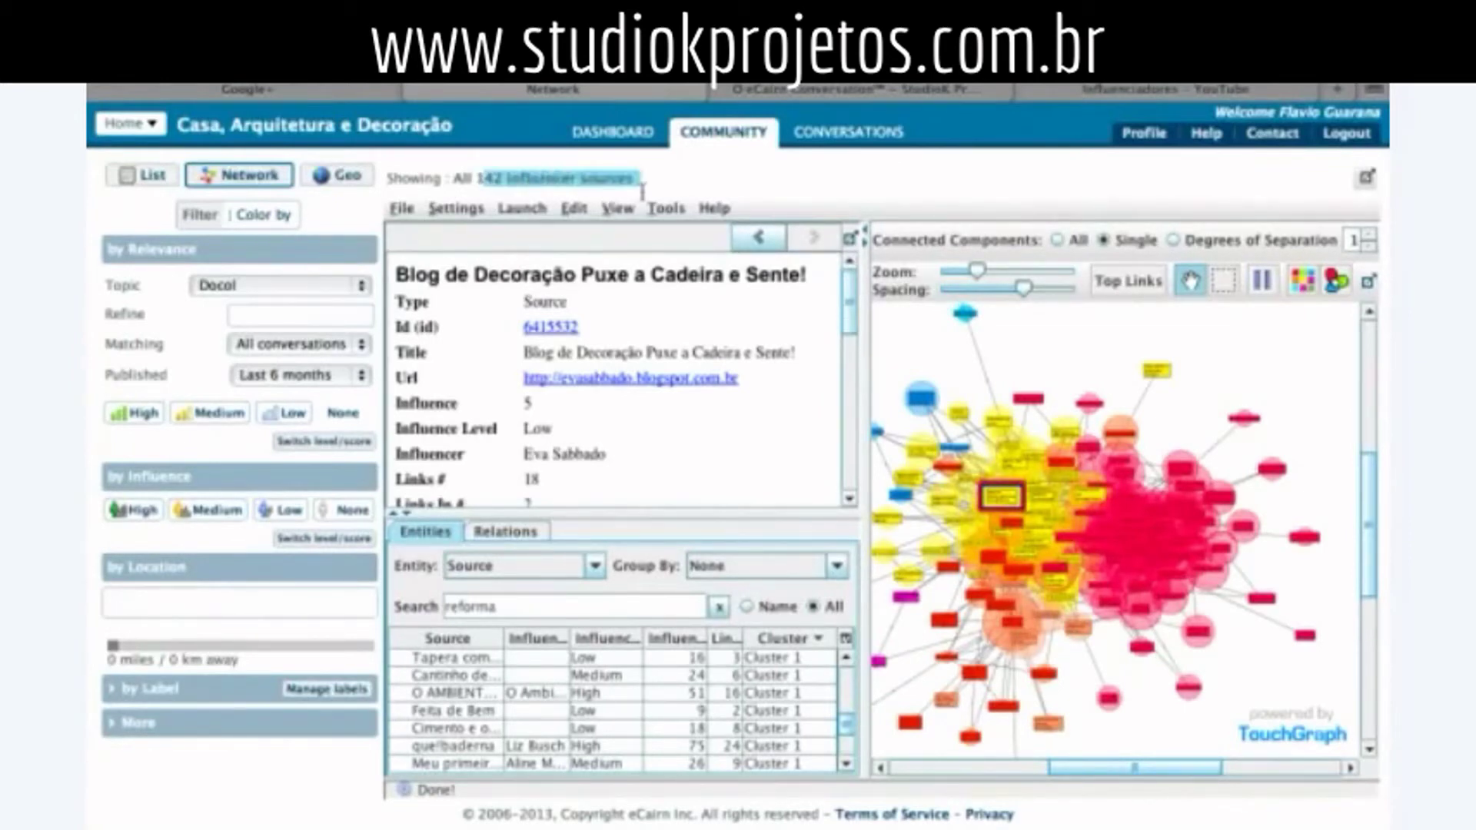
{"action": "left_click", "coordinate": [342, 183]}
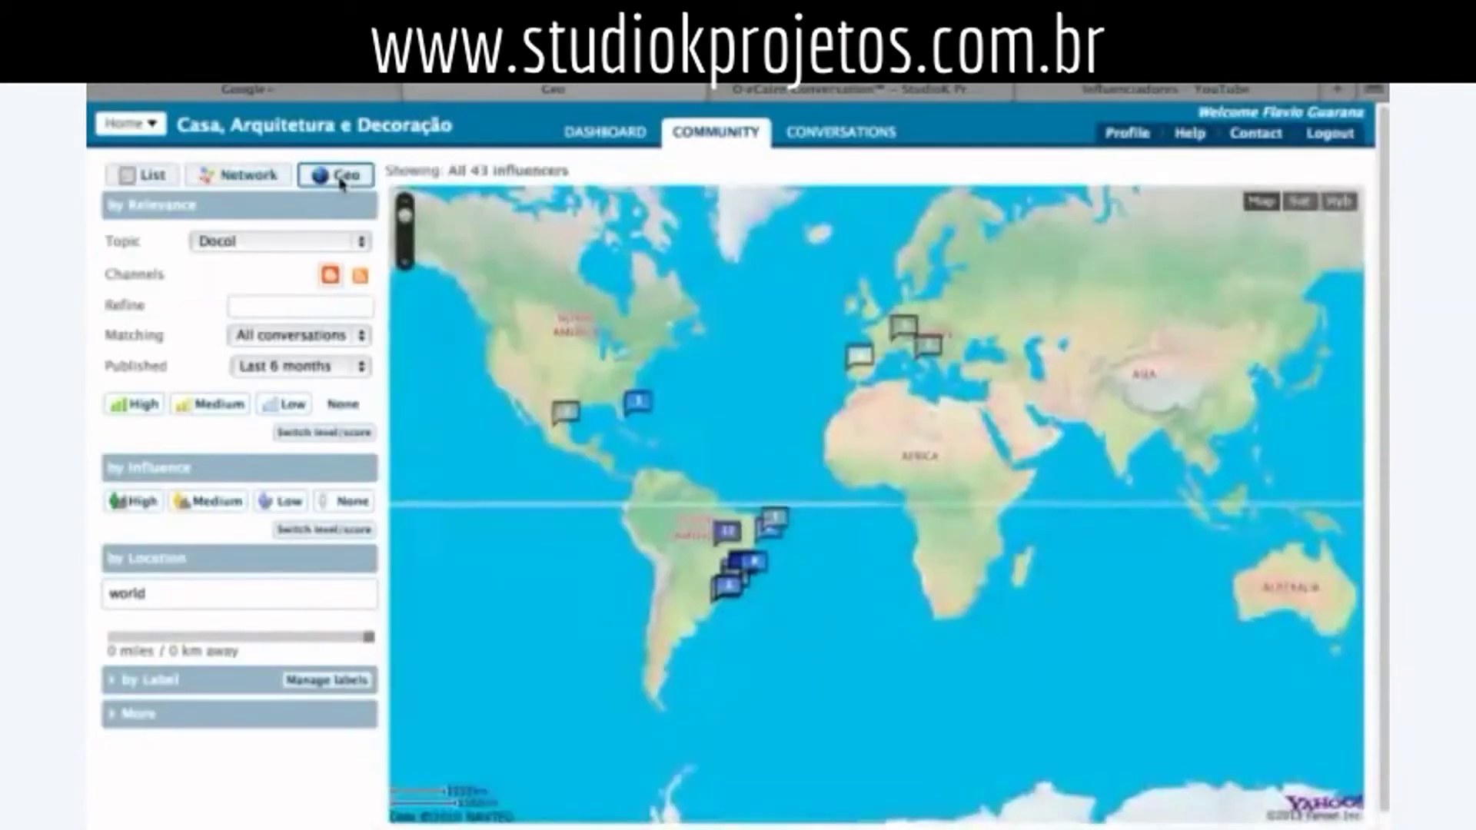
{"action": "left_click", "coordinate": [706, 544]}
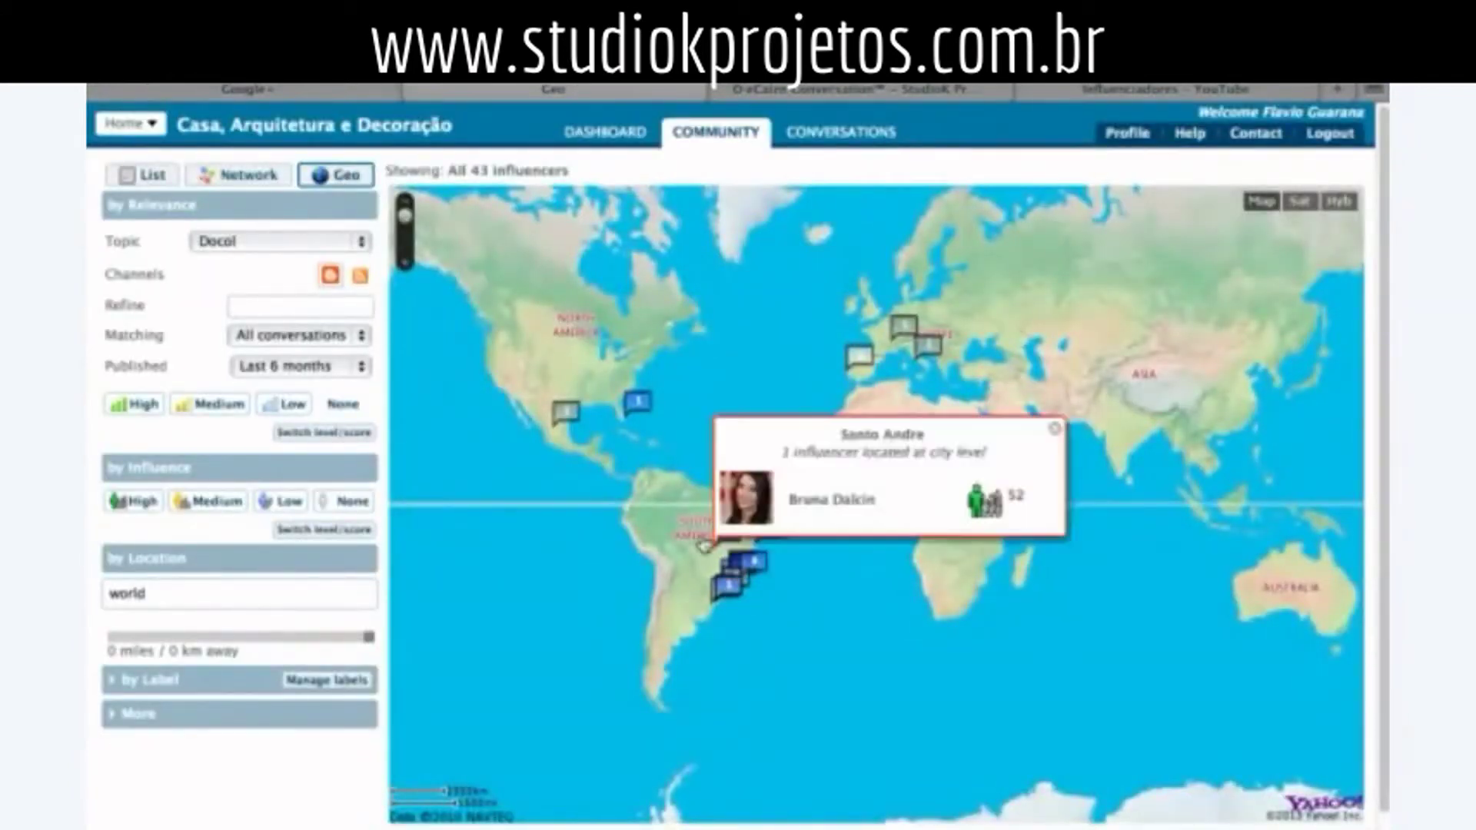
- Check the influencers behind the Brazil, Boca Raton, Mexico and European markers on the Docol map, closing each pop-up
{"action": "left_click", "coordinate": [704, 545]}
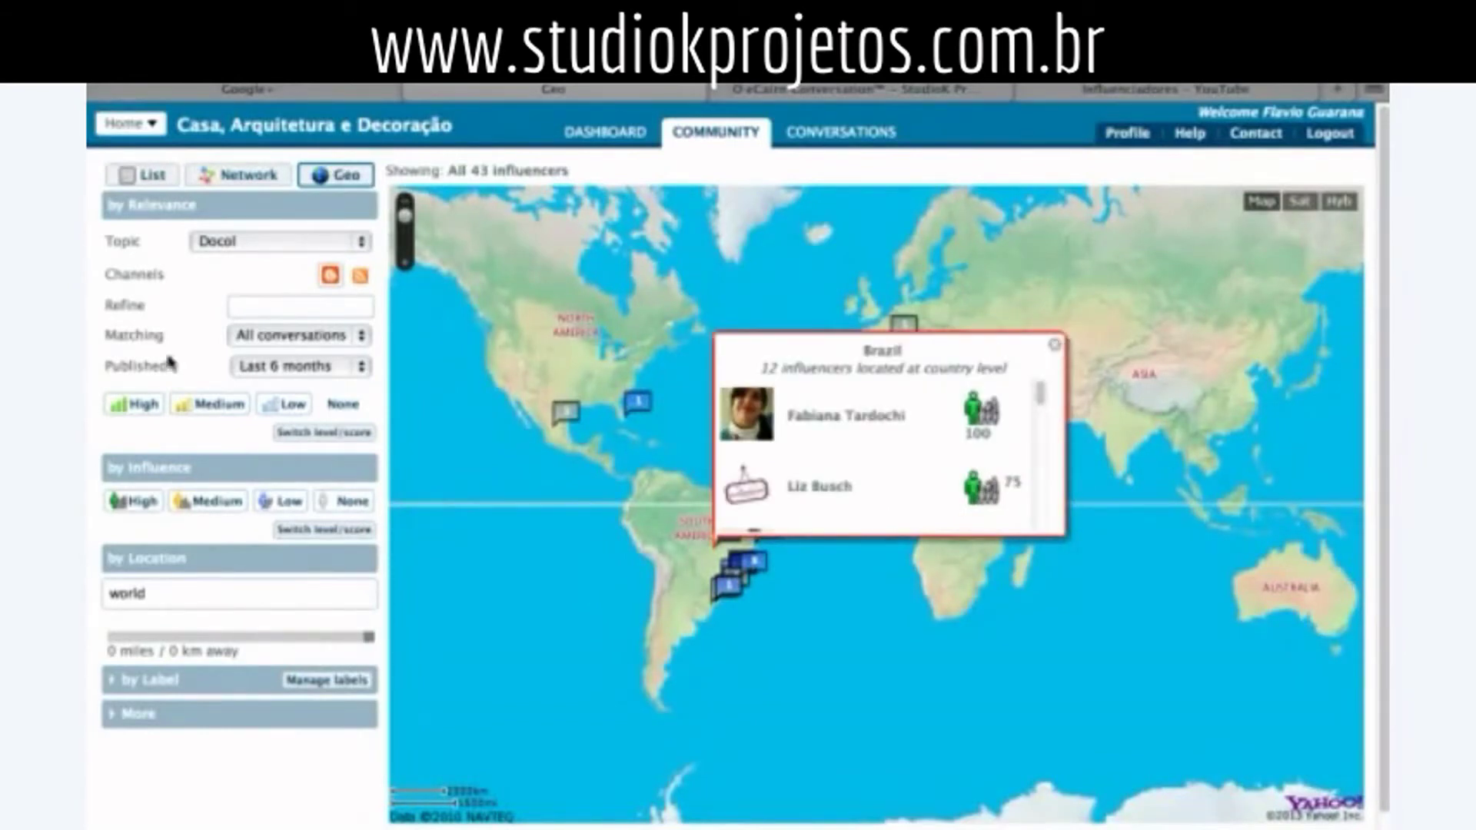
{"action": "left_click", "coordinate": [1059, 348]}
{"action": "left_click", "coordinate": [636, 402]}
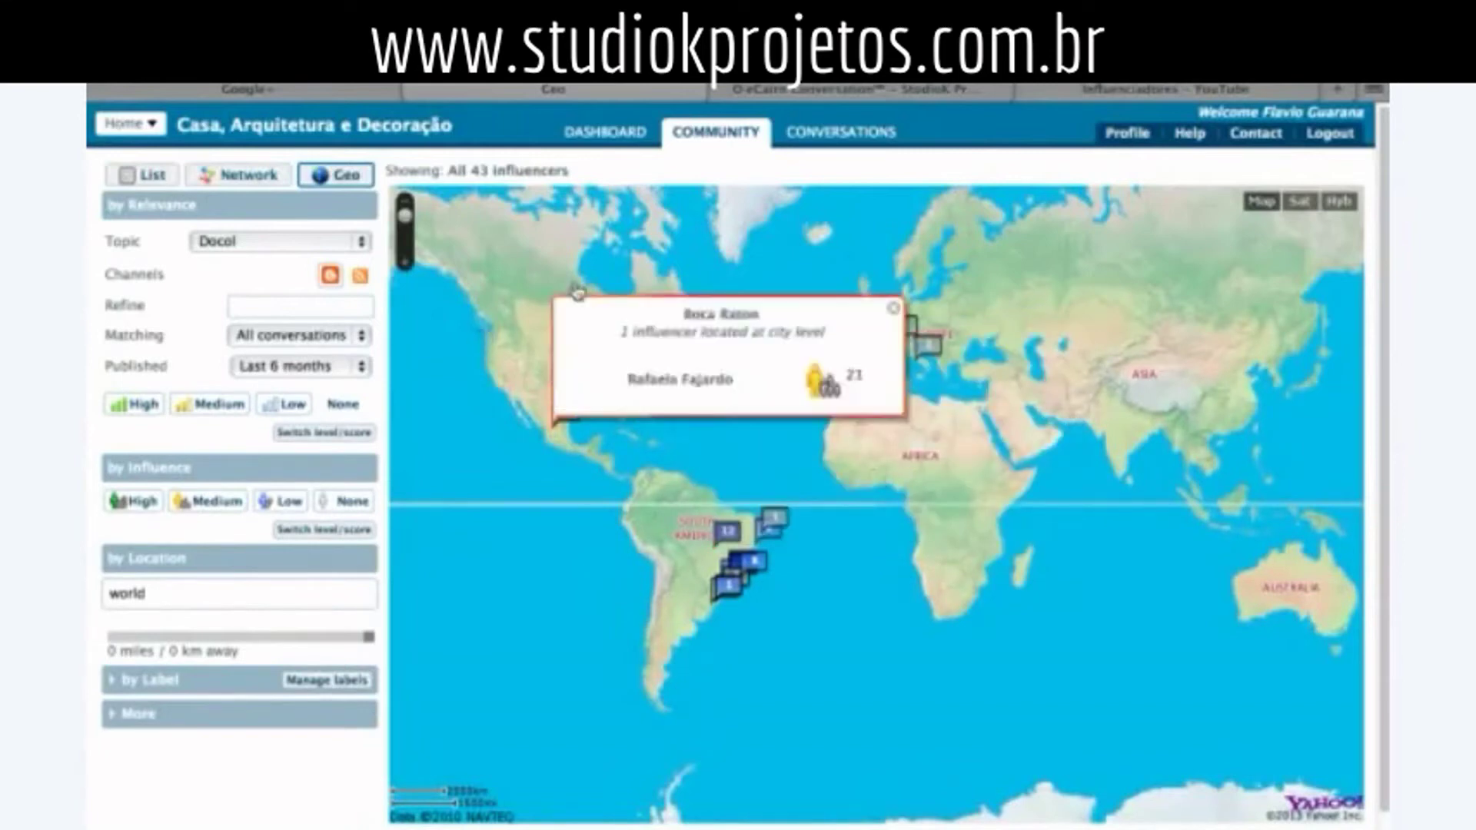
{"action": "left_click", "coordinate": [1093, 478]}
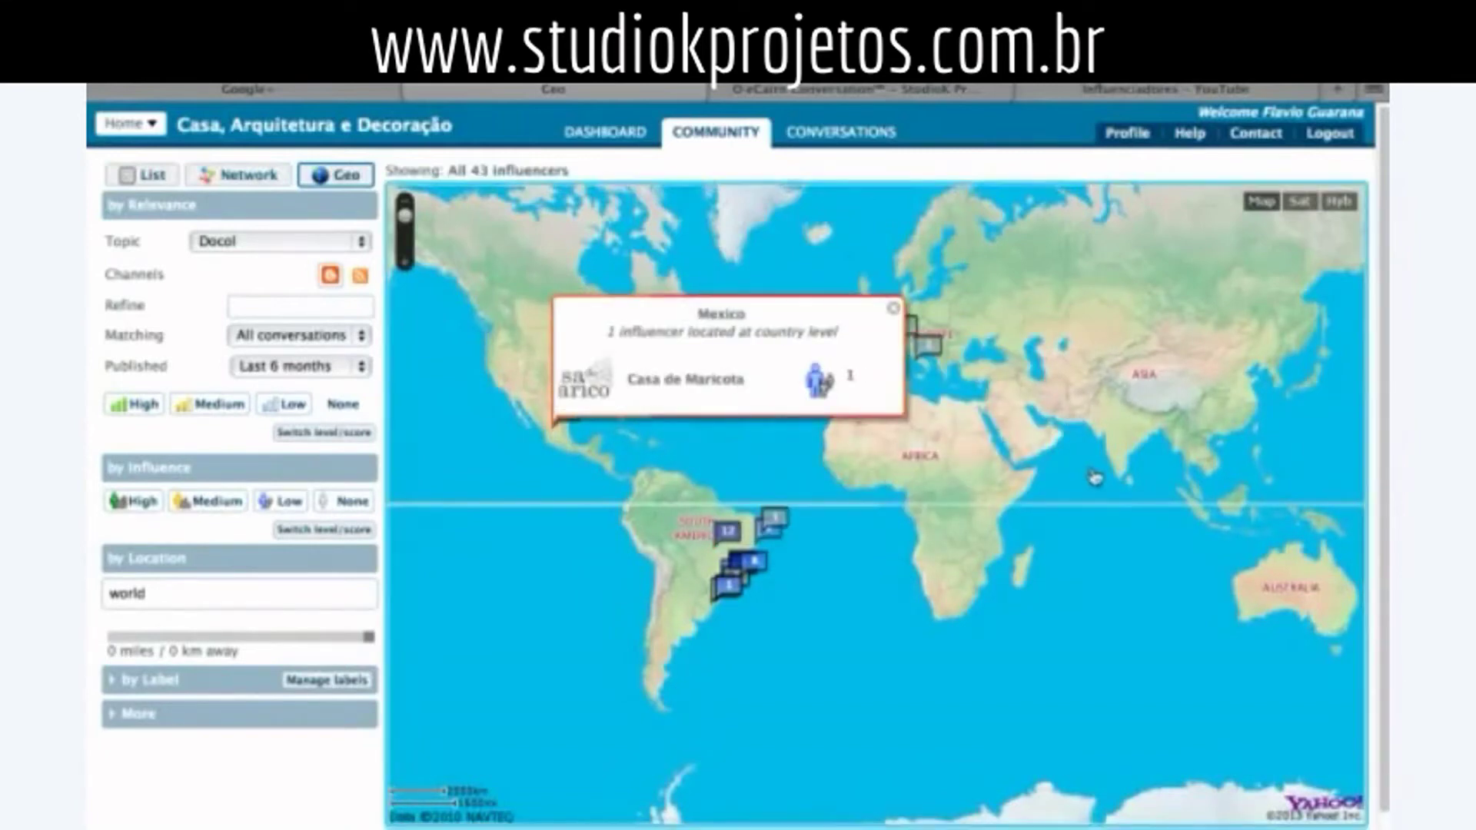
{"action": "left_click", "coordinate": [890, 309]}
{"action": "left_click", "coordinate": [901, 326]}
{"action": "left_click", "coordinate": [1257, 246]}
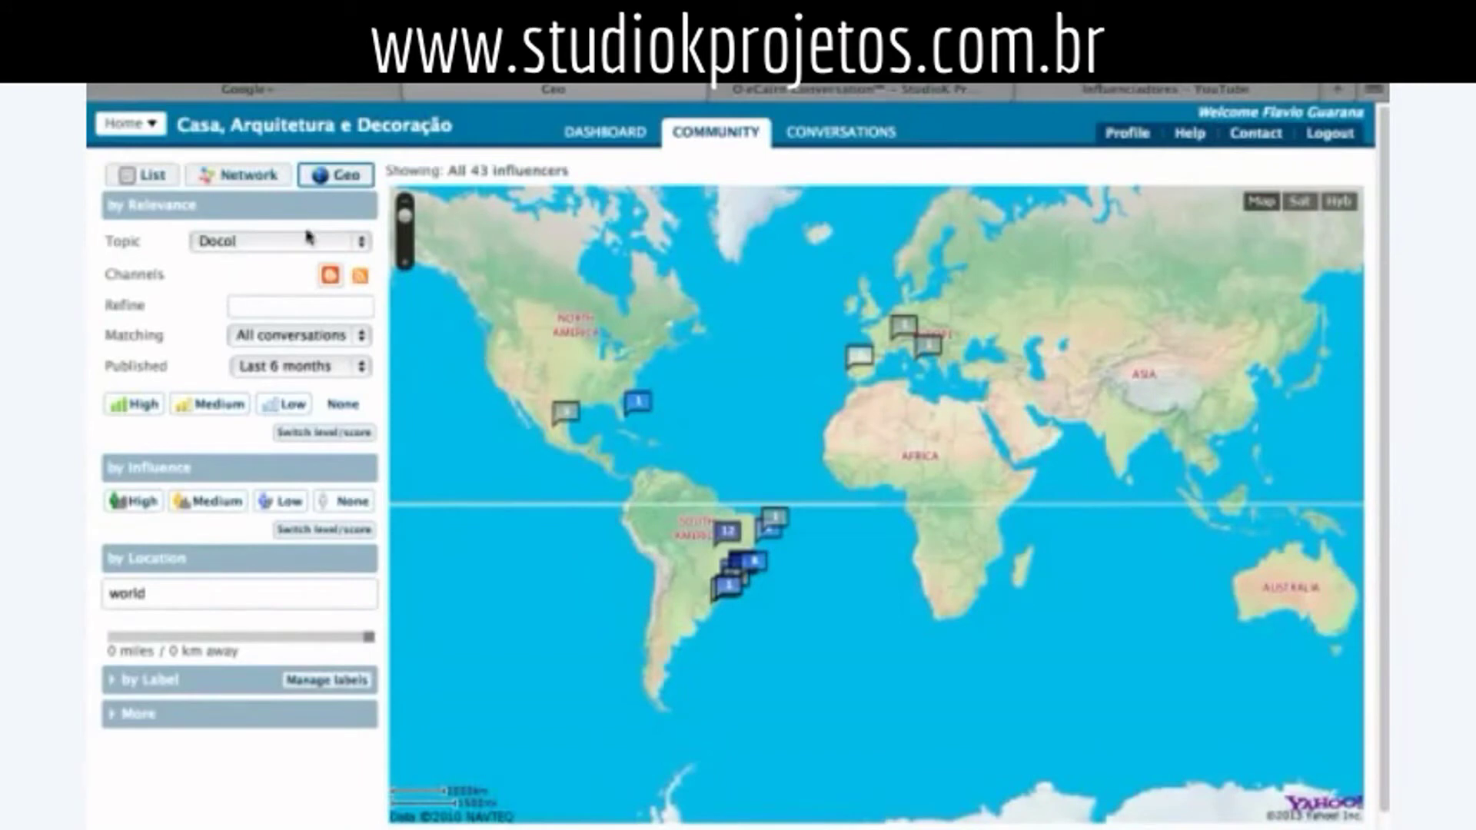
- Filter the map by the topic Rudnick and view the influencer located in Indonesia
{"action": "left_click", "coordinate": [254, 310]}
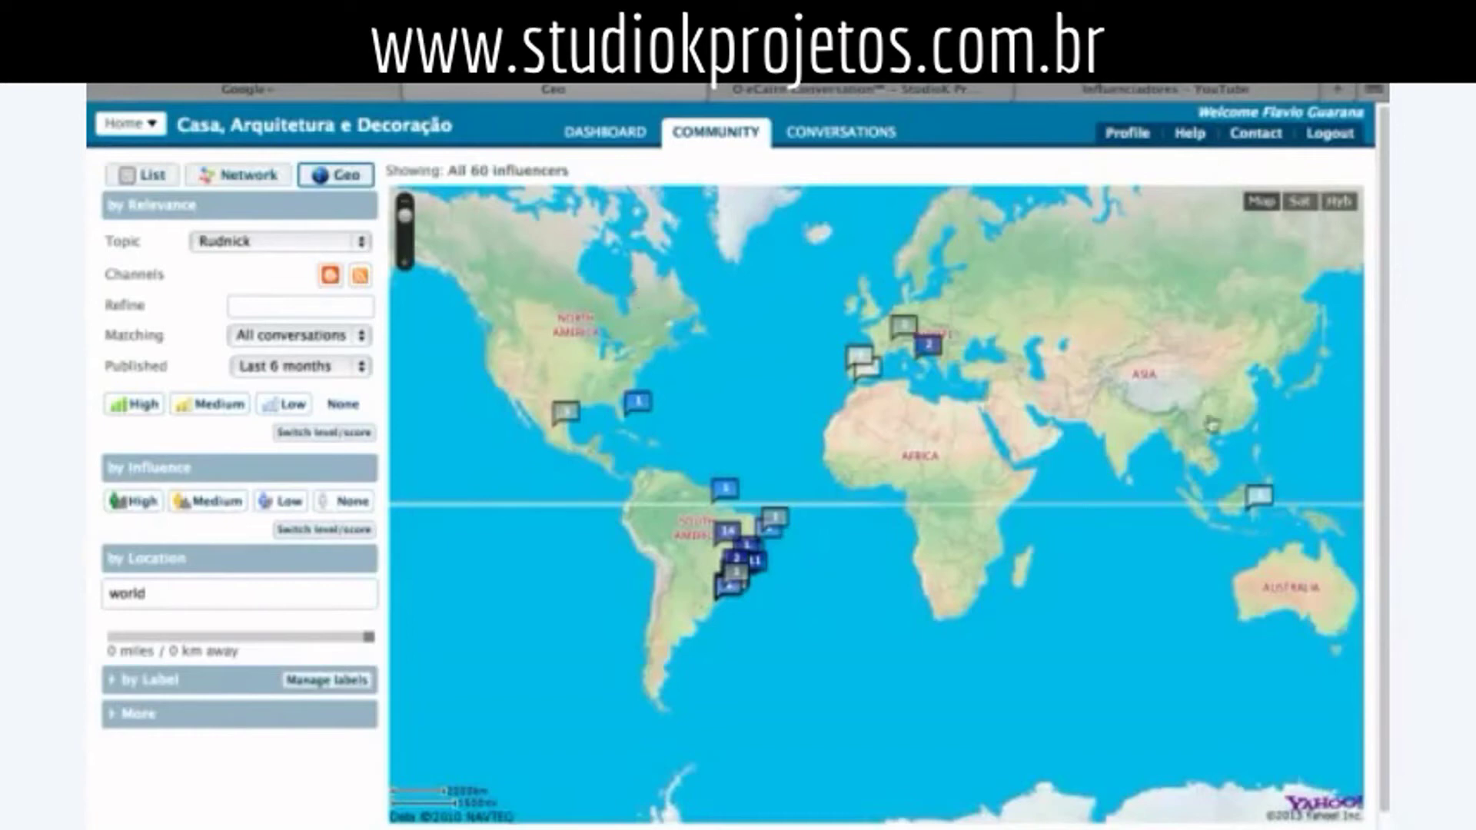
{"action": "left_click", "coordinate": [1259, 497]}
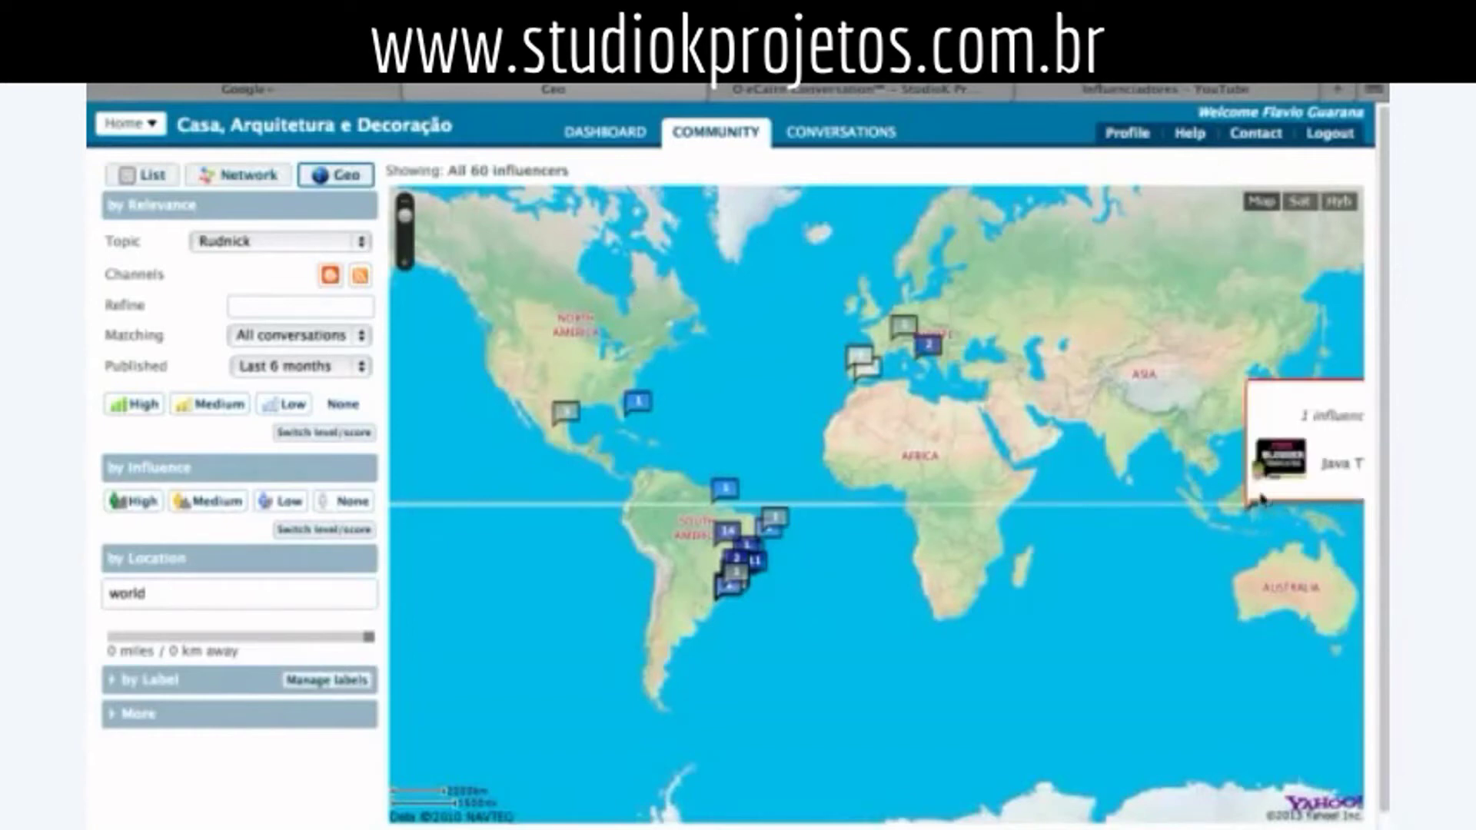
{"action": "left_click_drag", "start_coordinate": [1276, 538], "coordinate": [913, 531]}
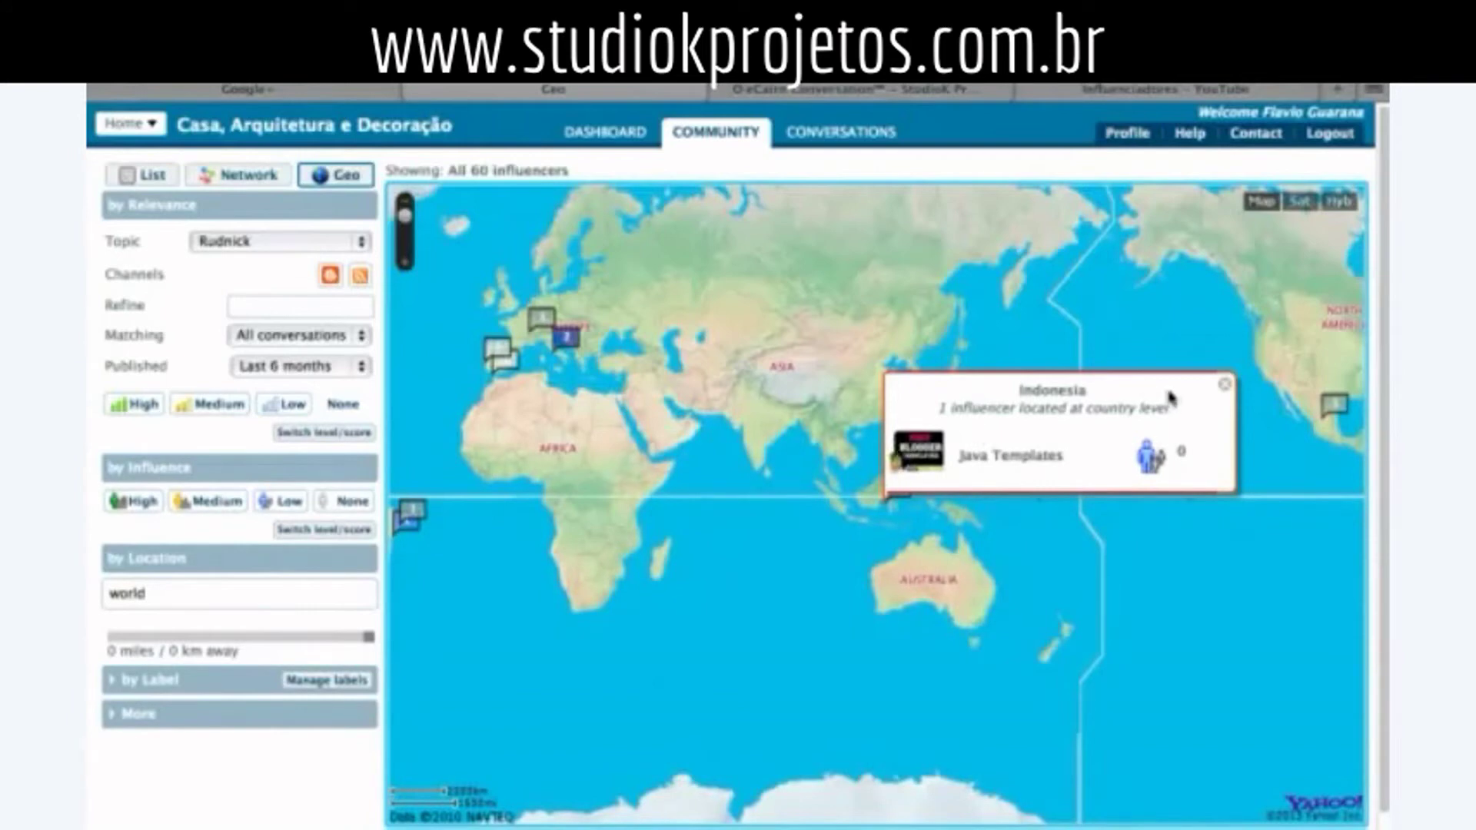
{"action": "left_click", "coordinate": [1224, 390]}
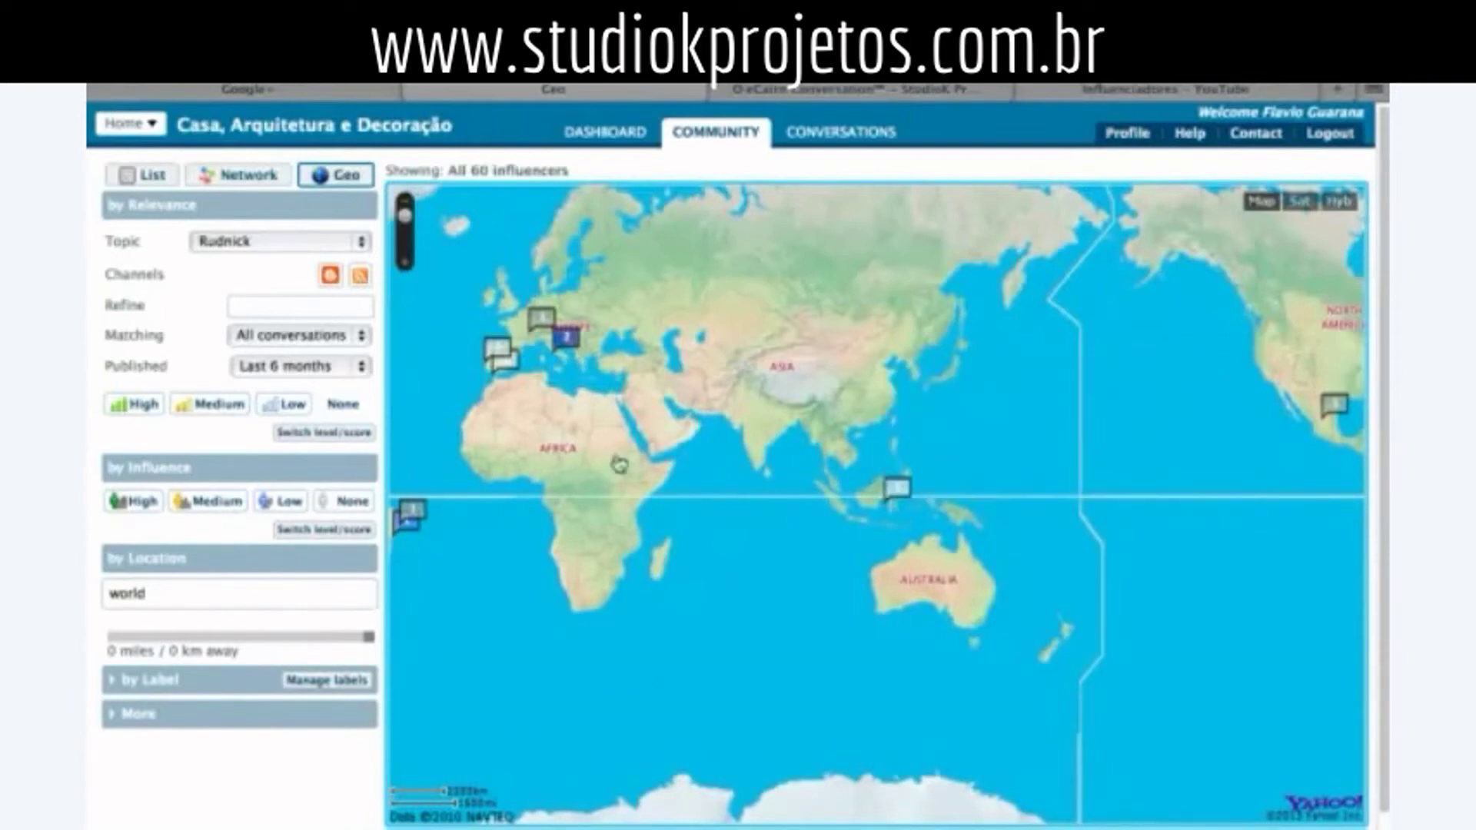
- View the influencers located in Brazil and those at the Italy marker in a closer view of southern Europe
{"action": "left_click_drag", "start_coordinate": [621, 450], "coordinate": [902, 415]}
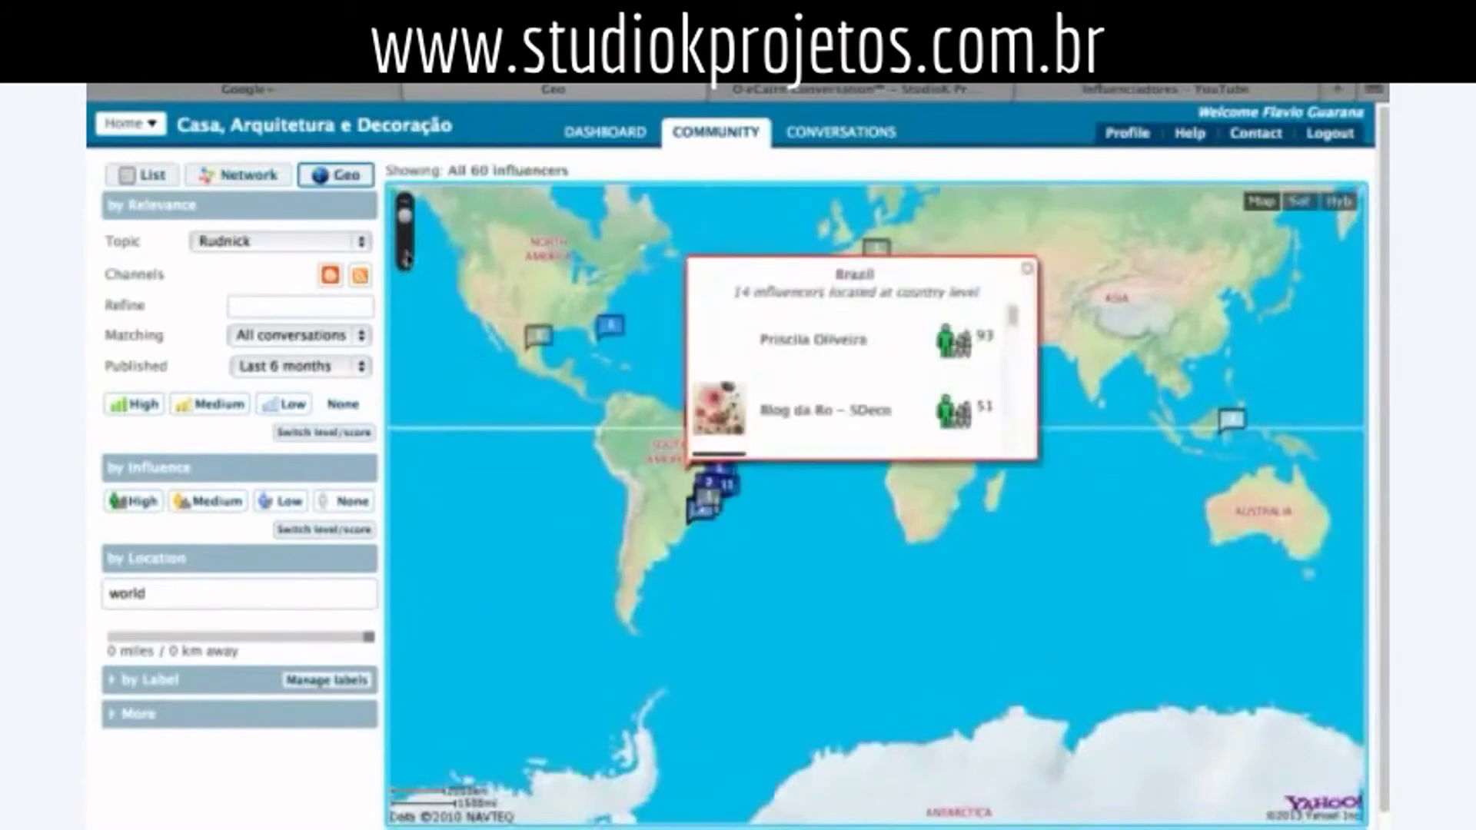
{"action": "left_click_drag", "start_coordinate": [406, 218], "coordinate": [408, 243]}
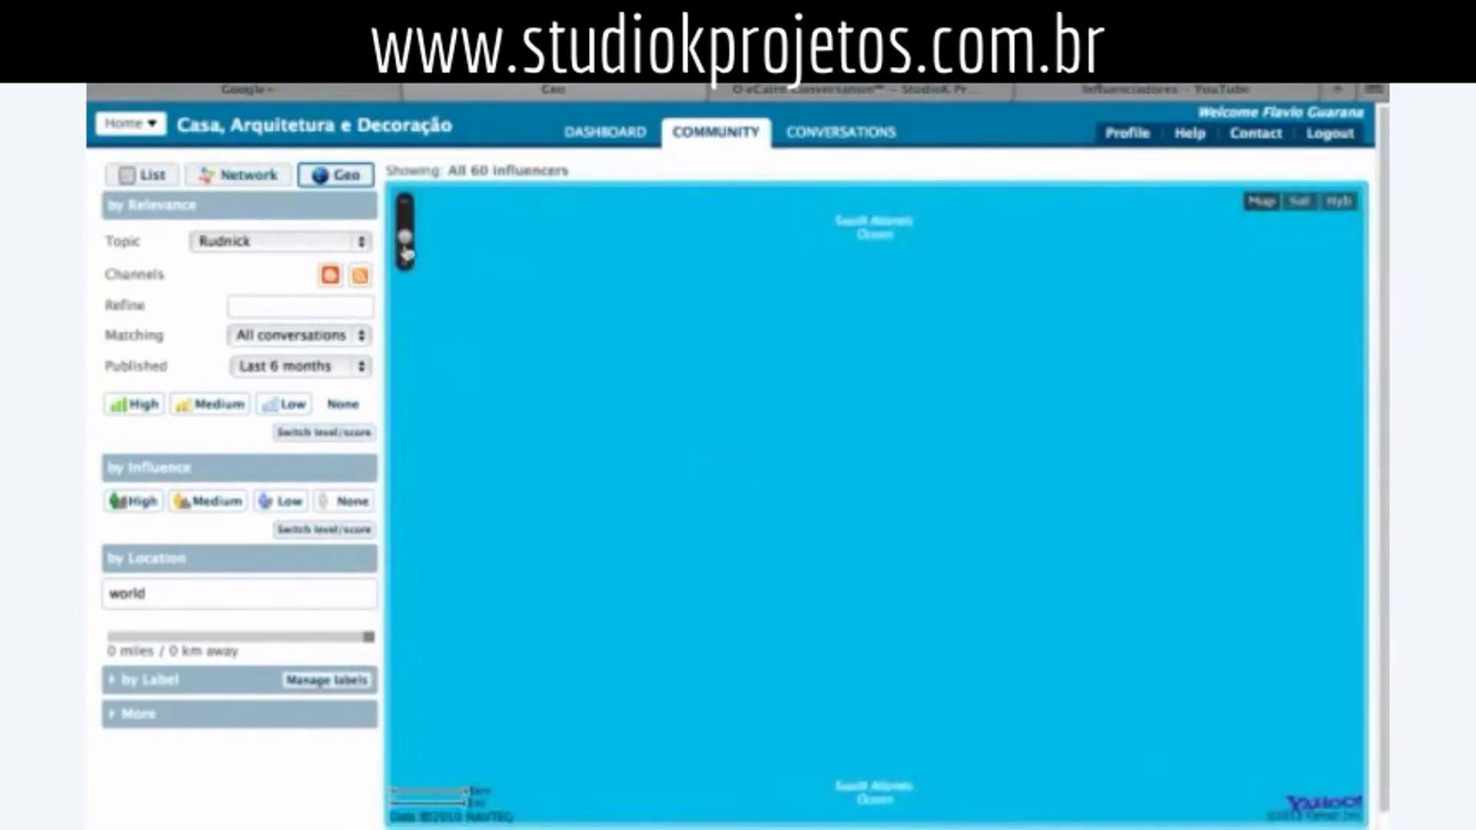
{"action": "left_click_drag", "start_coordinate": [405, 242], "coordinate": [405, 218]}
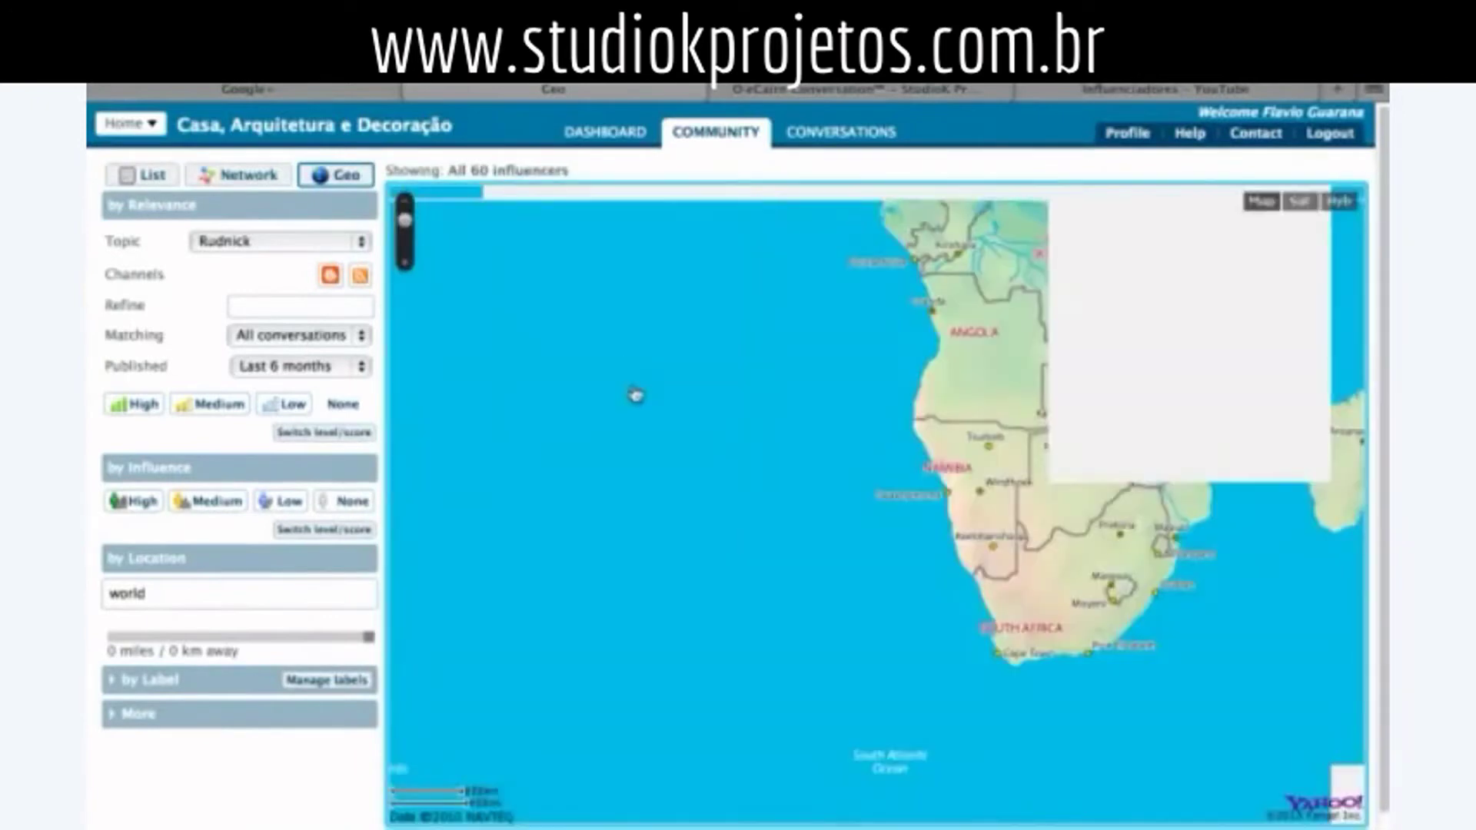
{"action": "left_click_drag", "start_coordinate": [985, 465], "coordinate": [1119, 716]}
{"action": "left_click_drag", "start_coordinate": [999, 230], "coordinate": [891, 547]}
{"action": "double_click", "coordinate": [892, 547]}
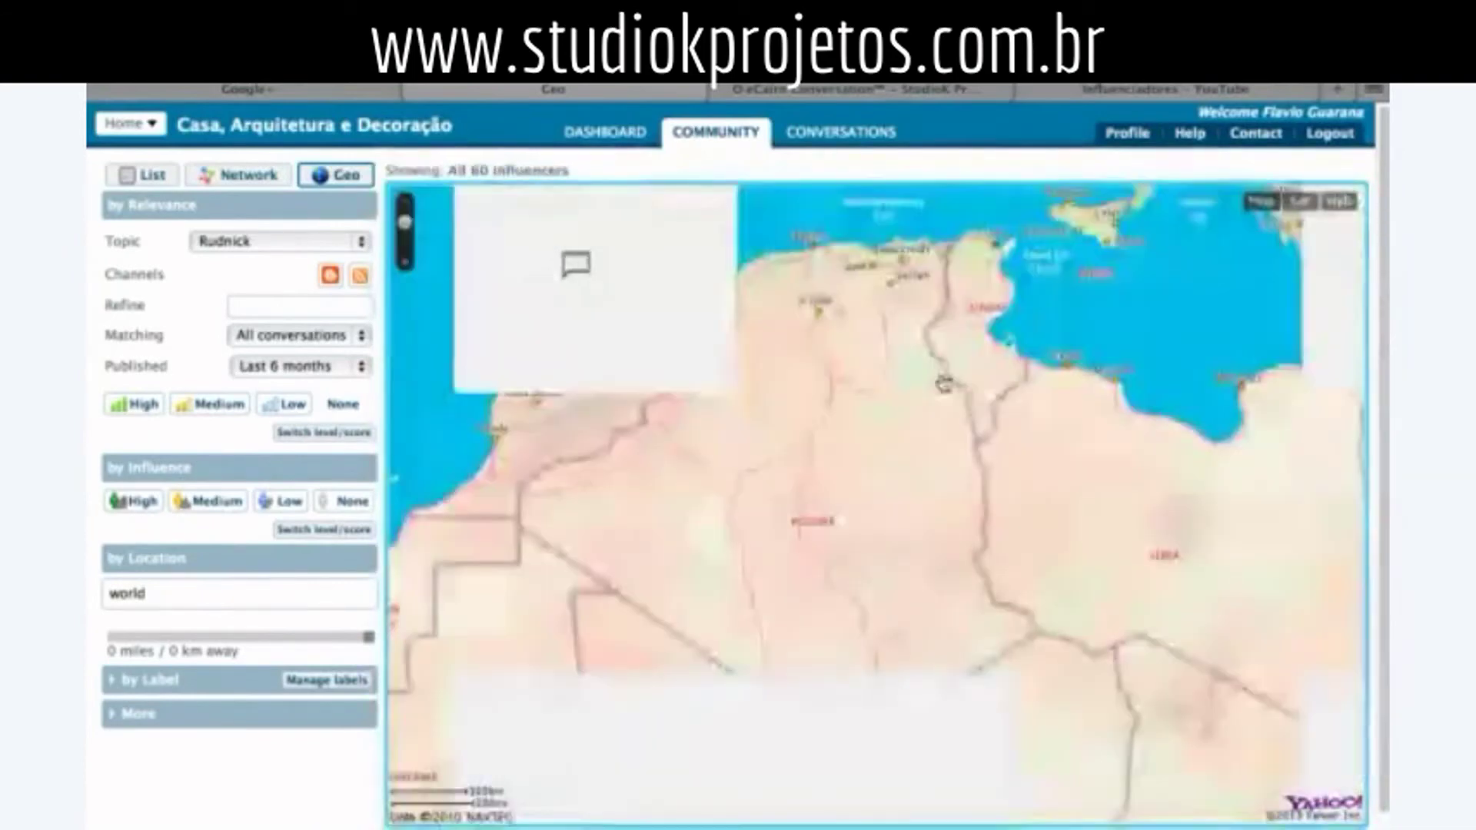
{"action": "left_click_drag", "start_coordinate": [1048, 508], "coordinate": [1040, 653]}
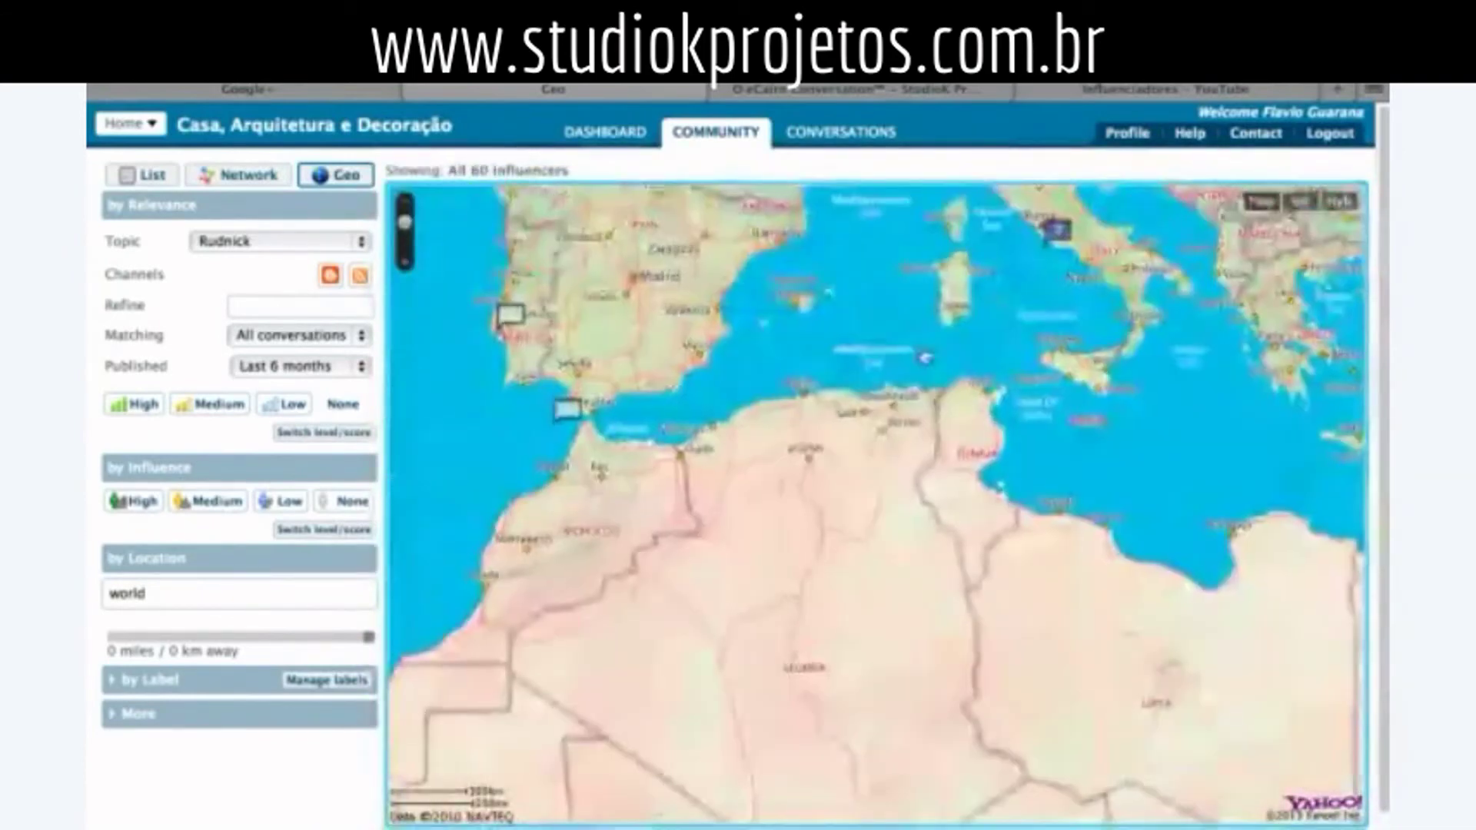
{"action": "left_click_drag", "start_coordinate": [999, 461], "coordinate": [930, 608]}
{"action": "left_click", "coordinate": [987, 375]}
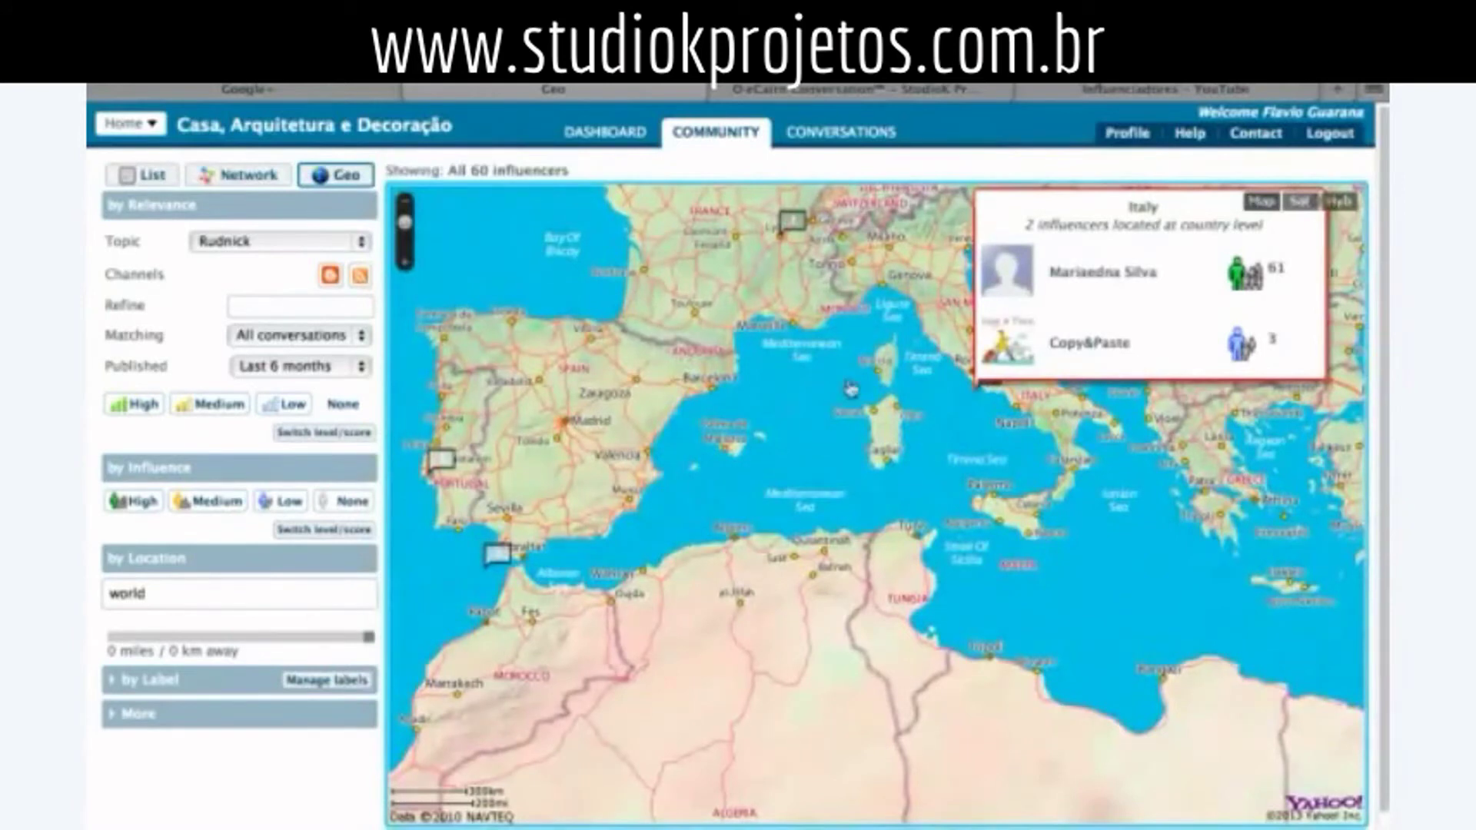
- Examine the area around the Italy marker at closer range, including the coast near Naples, and close its influencer list
{"action": "left_click", "coordinate": [405, 267]}
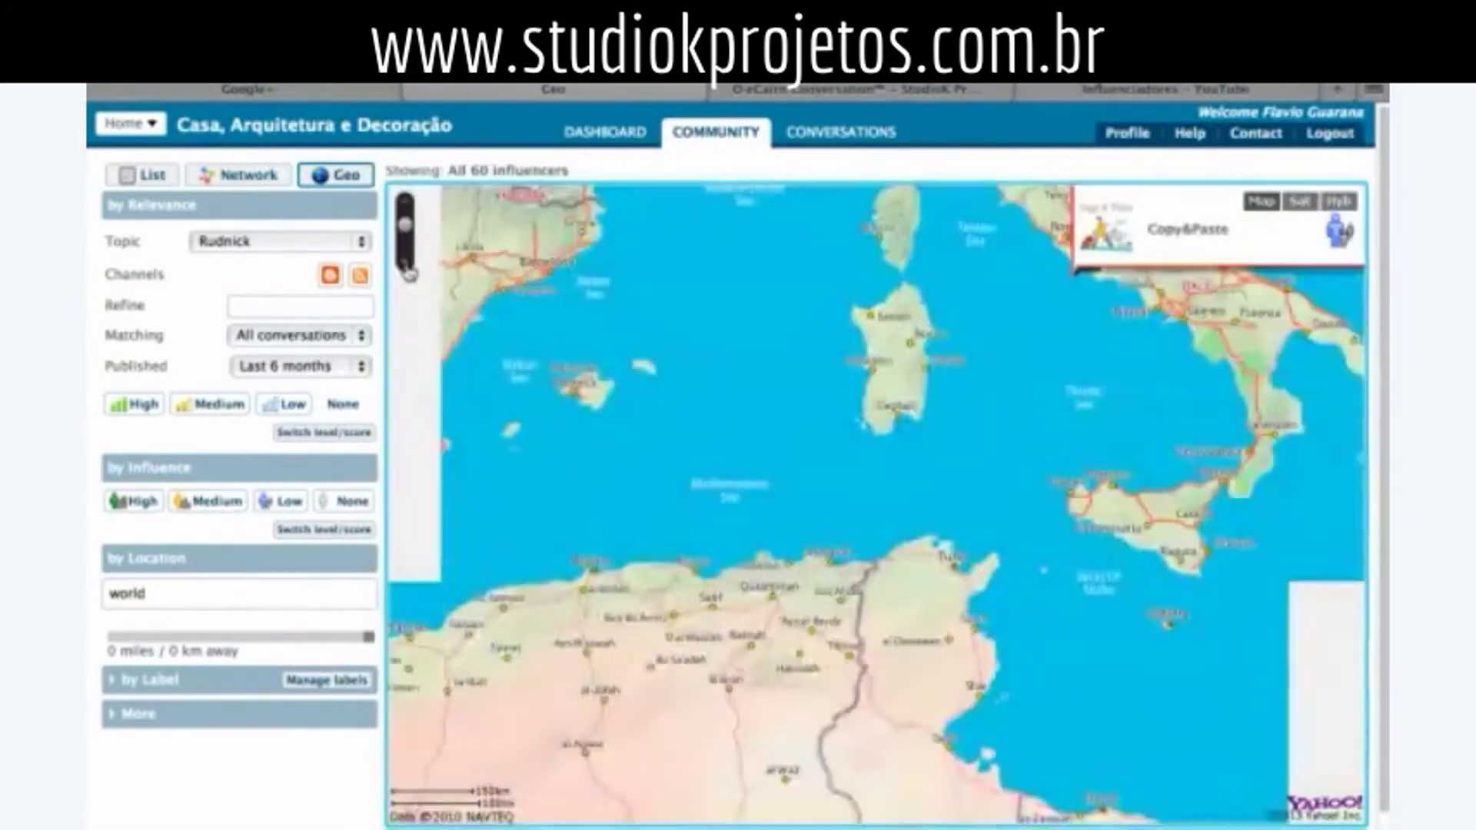
{"action": "left_click", "coordinate": [406, 266]}
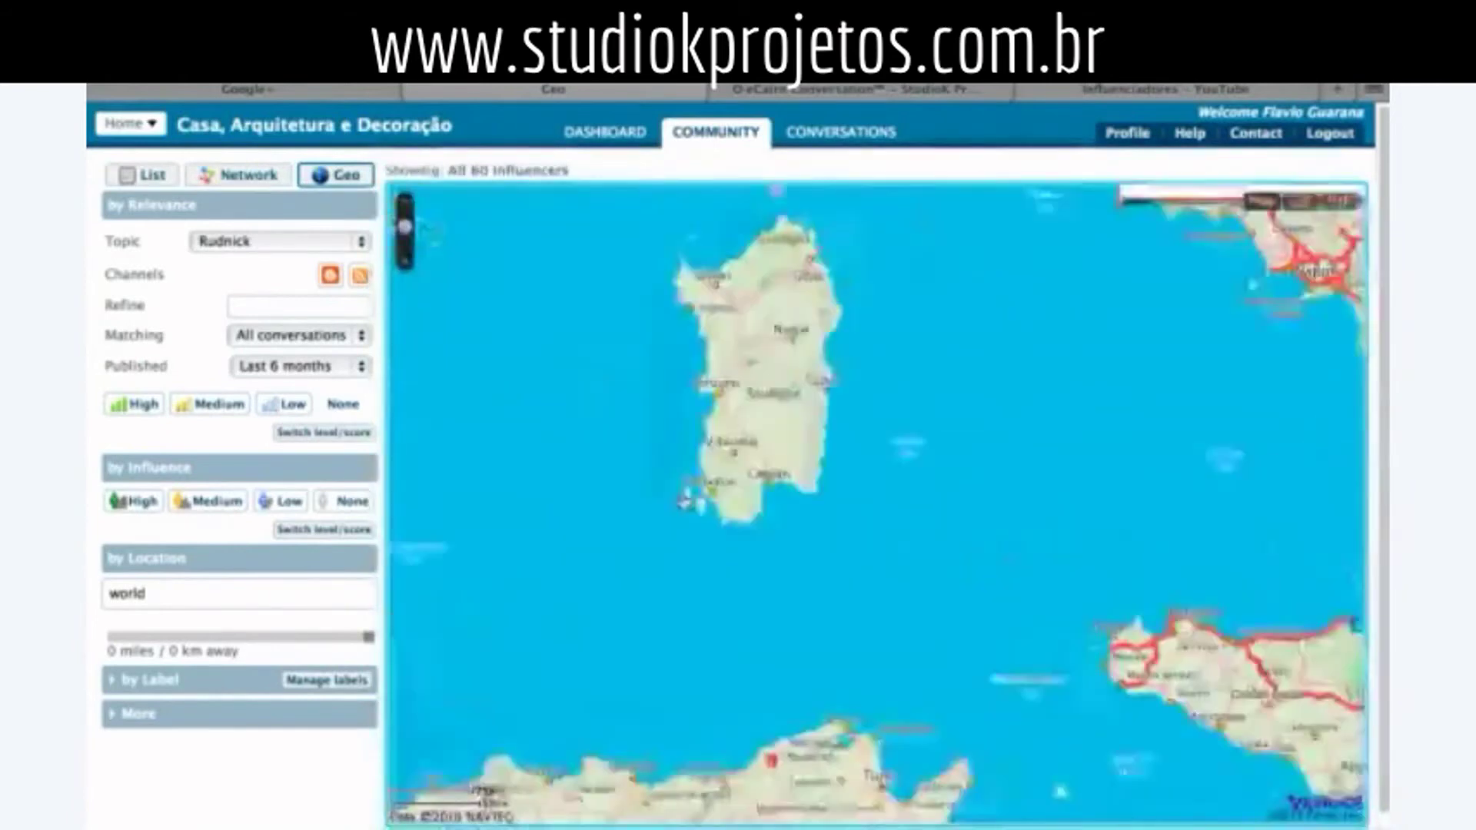
{"action": "left_click_drag", "start_coordinate": [523, 641], "coordinate": [448, 712]}
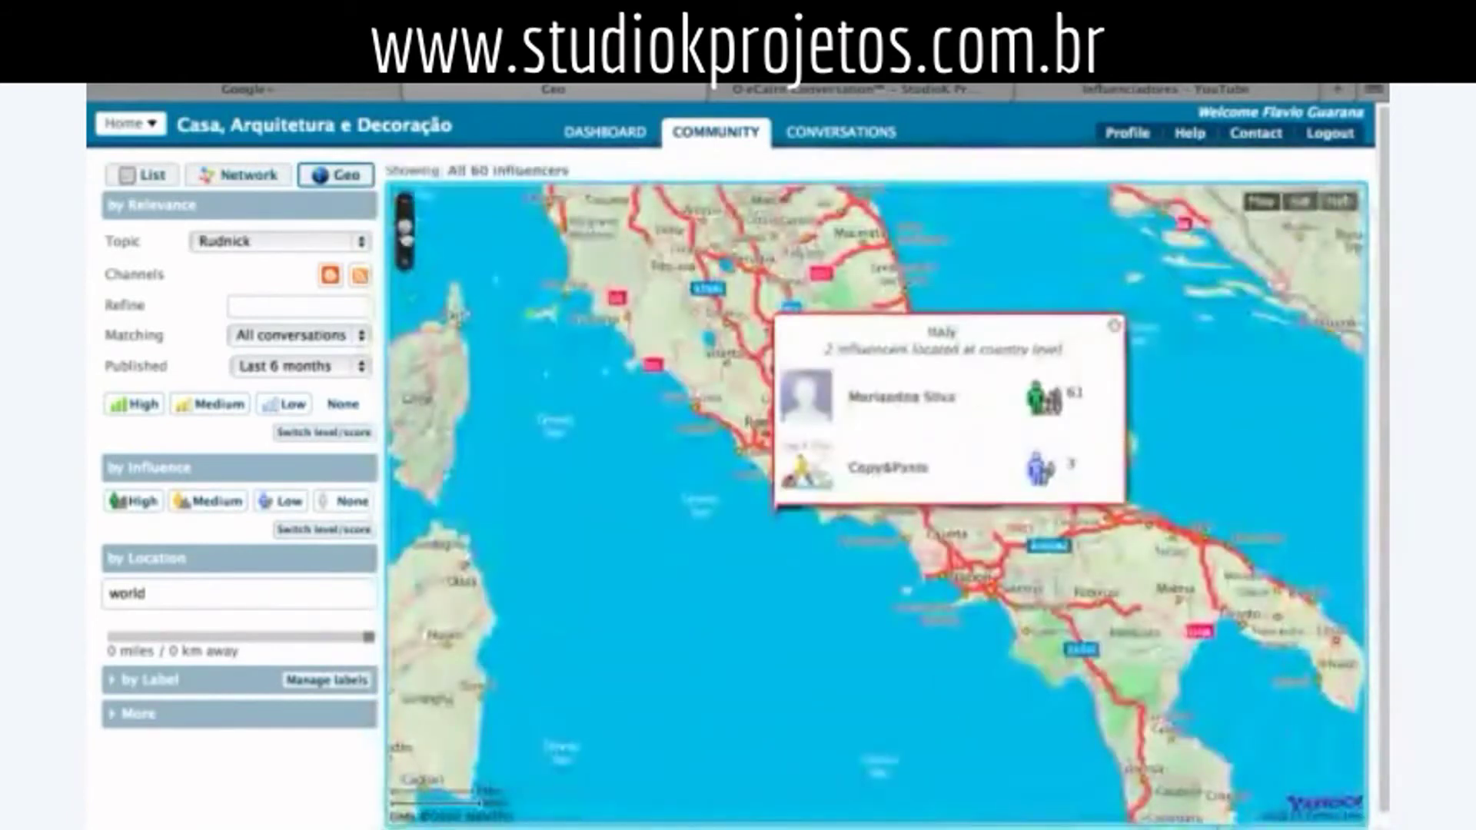
{"action": "left_click", "coordinate": [407, 235]}
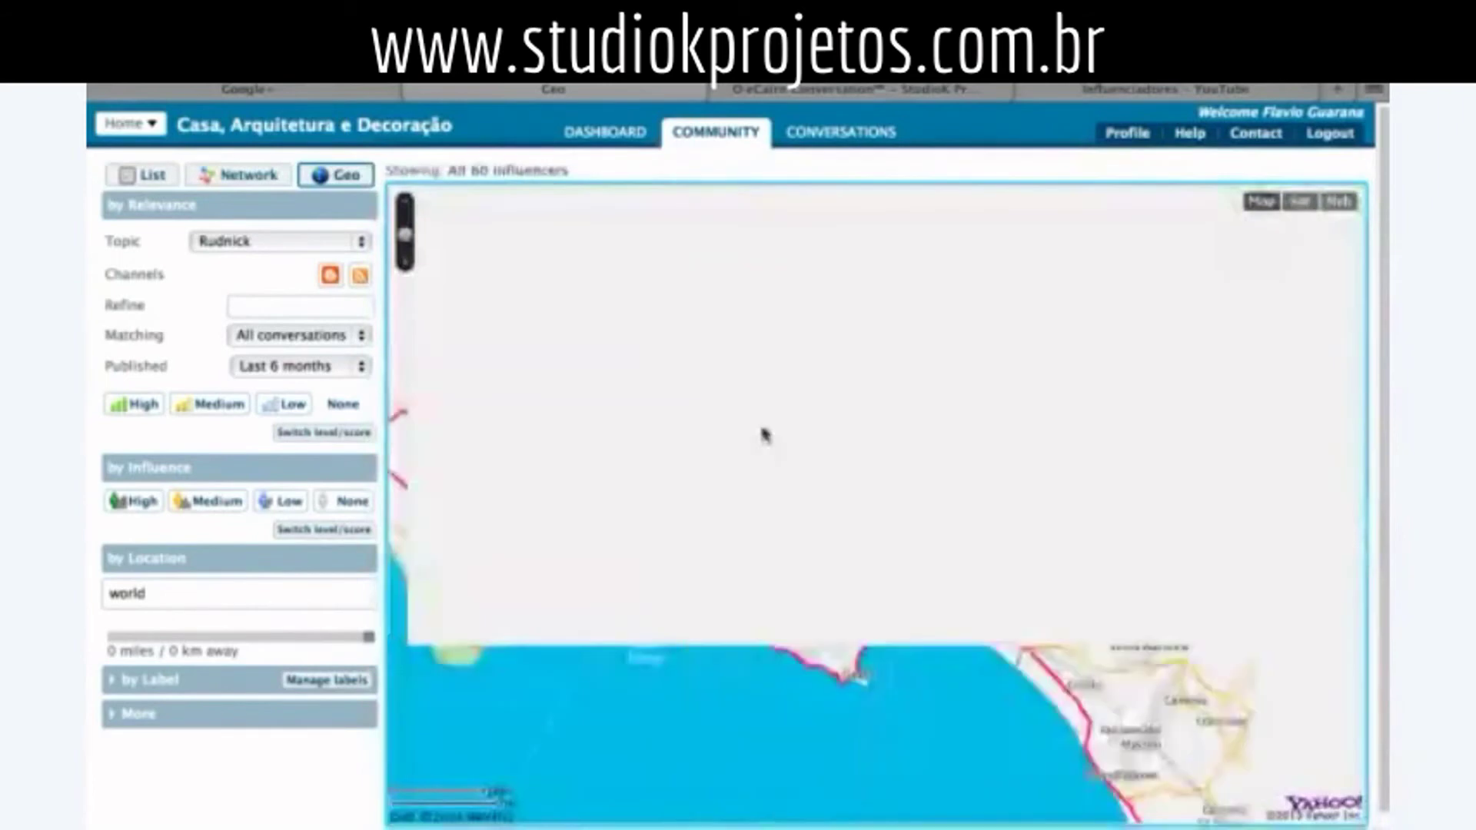
{"action": "left_click_drag", "start_coordinate": [848, 470], "coordinate": [851, 349]}
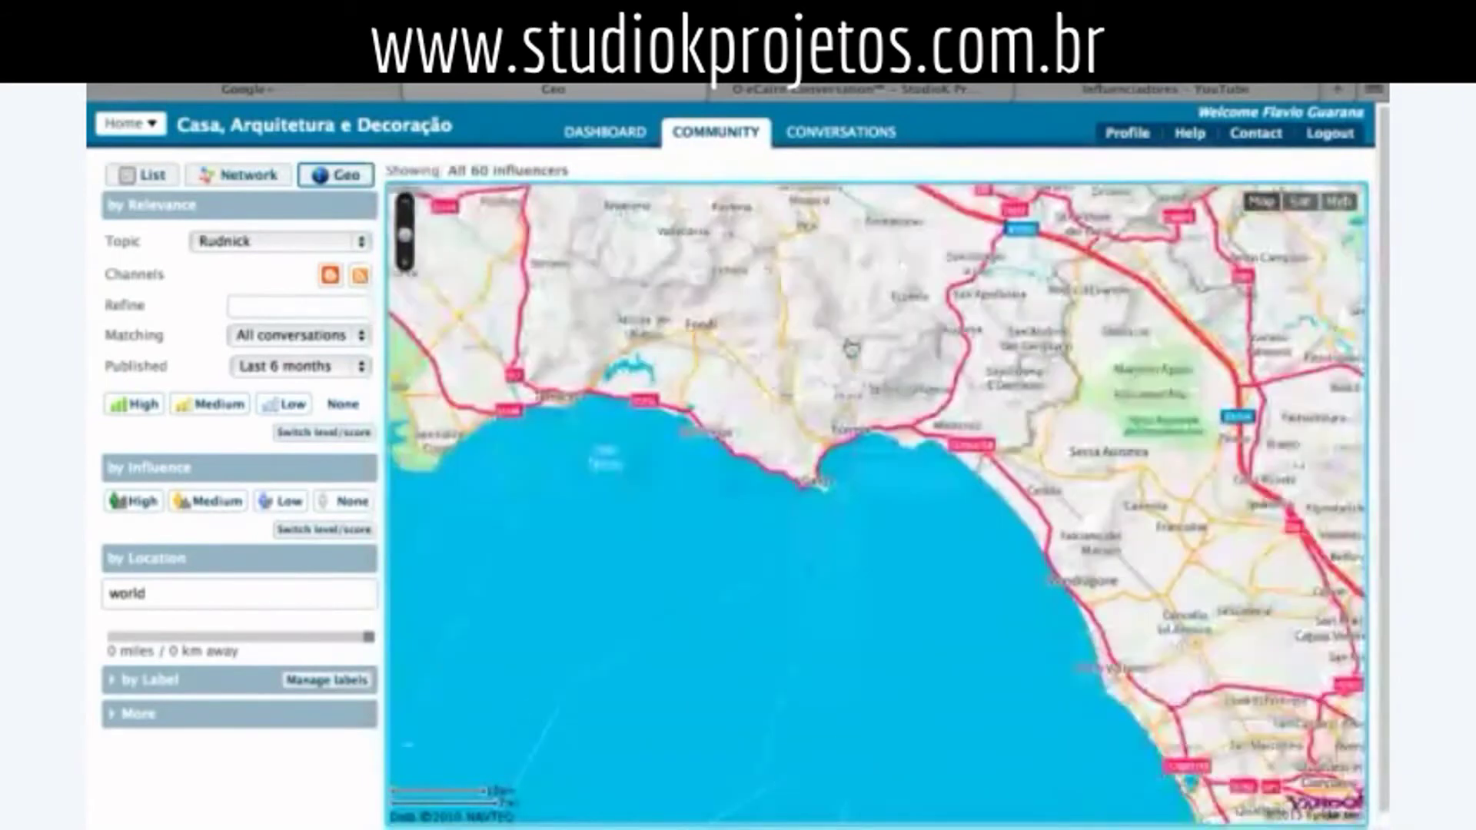
{"action": "left_click_drag", "start_coordinate": [1113, 629], "coordinate": [1041, 431]}
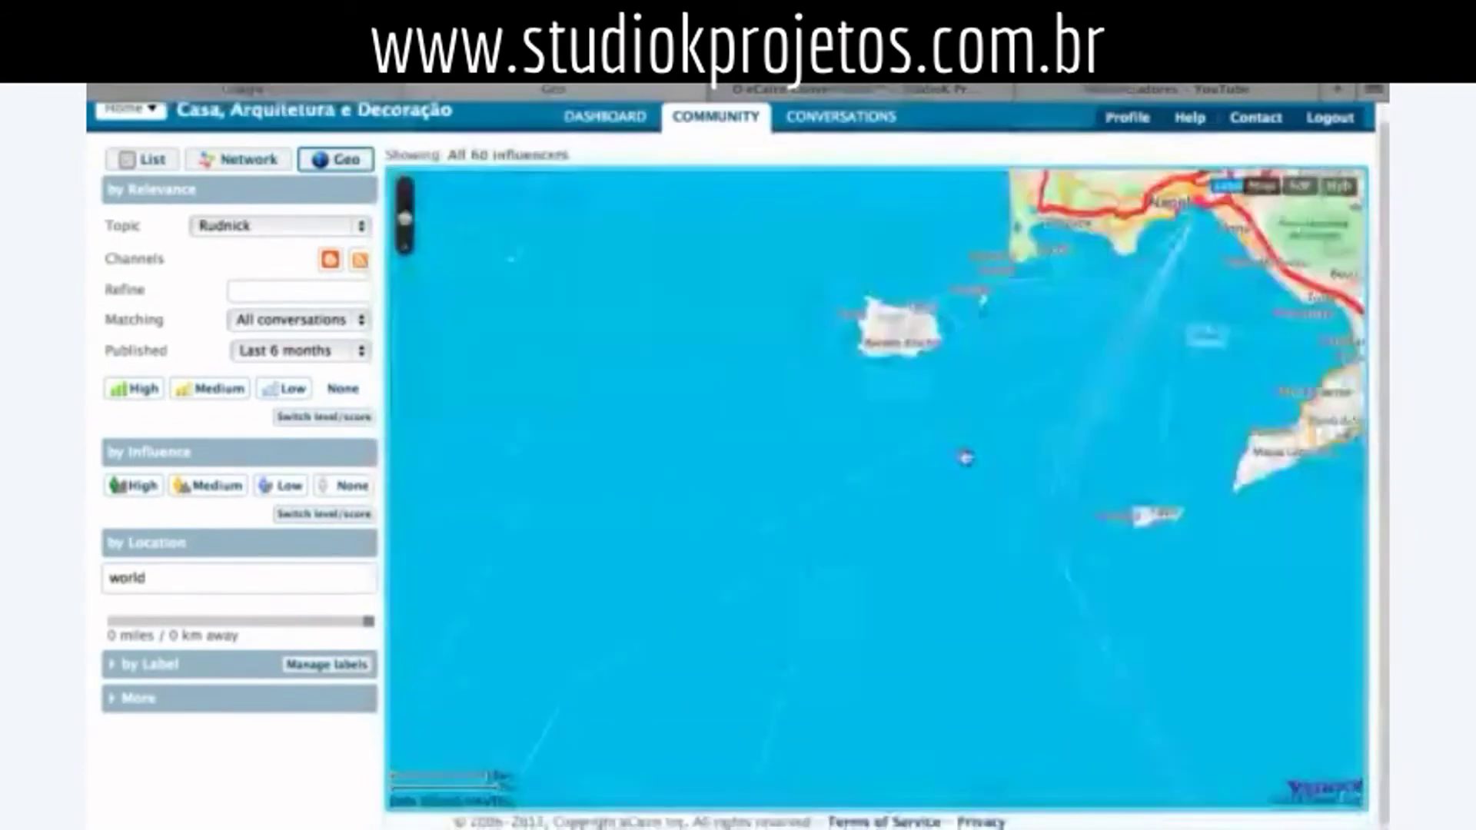
{"action": "left_click_drag", "start_coordinate": [949, 495], "coordinate": [784, 520]}
{"action": "left_click_drag", "start_coordinate": [871, 265], "coordinate": [731, 546]}
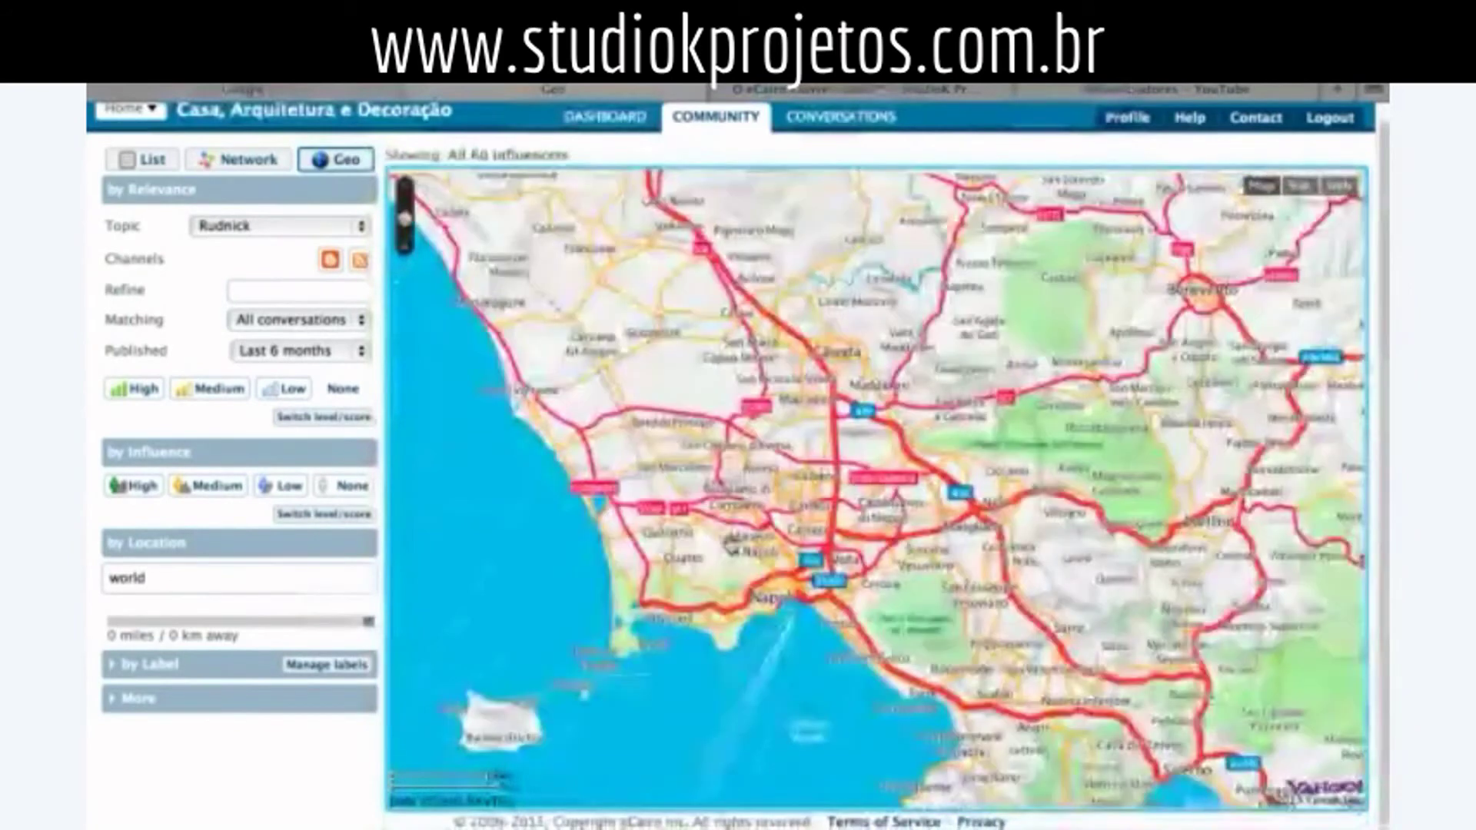
{"action": "left_click_drag", "start_coordinate": [884, 200], "coordinate": [876, 613]}
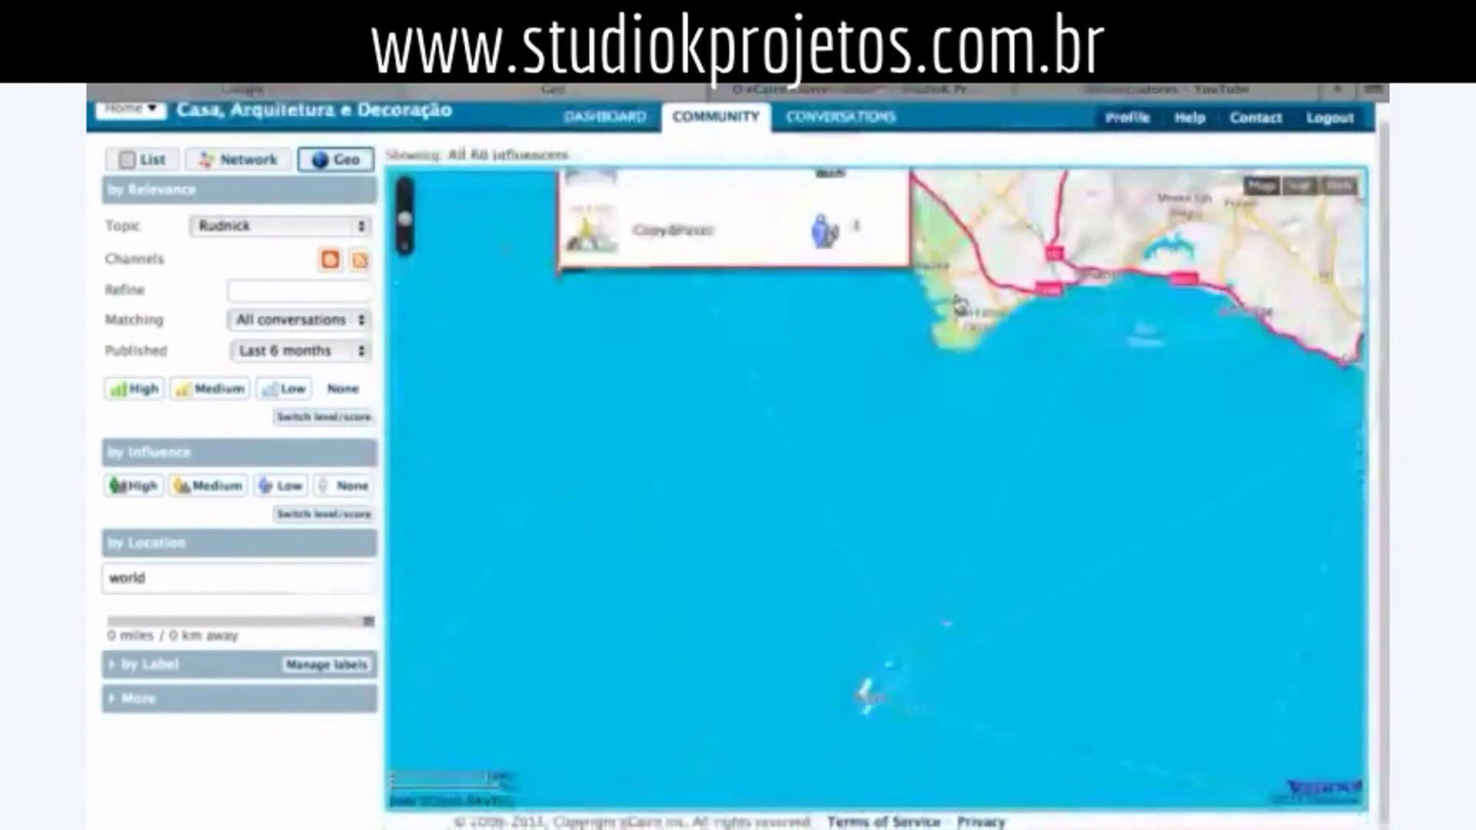
{"action": "left_click_drag", "start_coordinate": [866, 689], "coordinate": [1136, 705]}
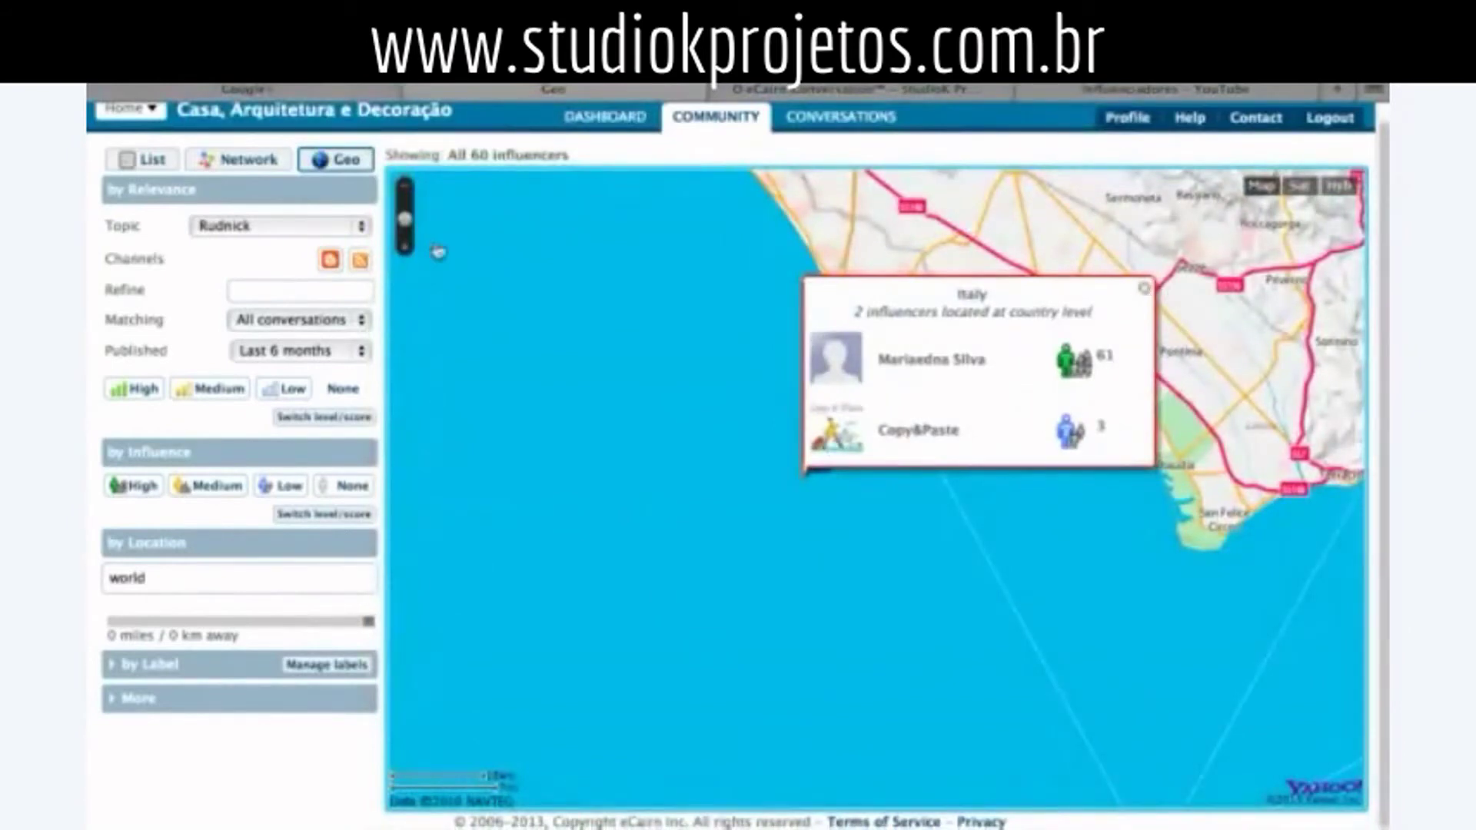
{"action": "left_click", "coordinate": [406, 256]}
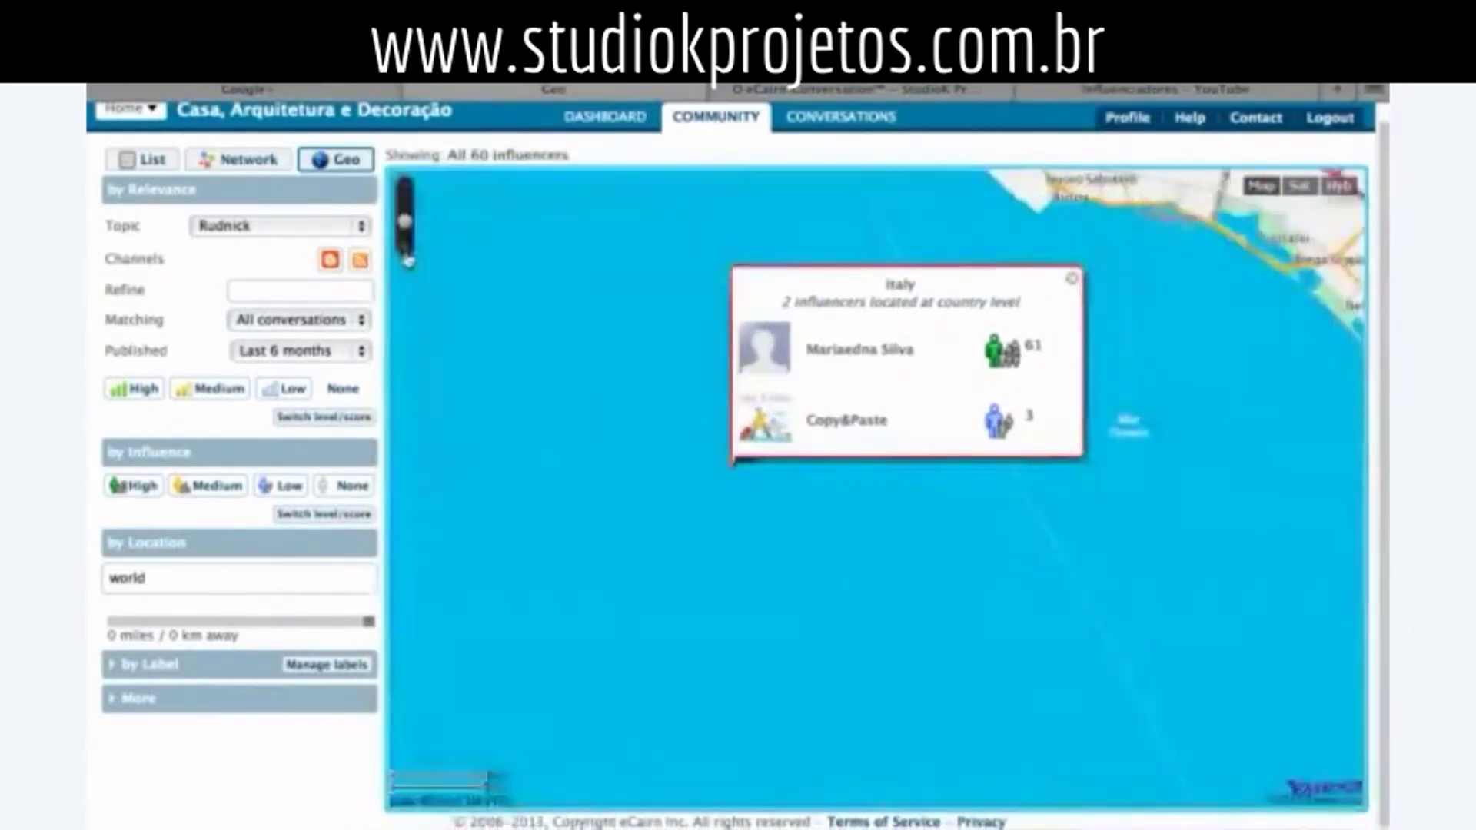
{"action": "left_click", "coordinate": [407, 256]}
{"action": "left_click_drag", "start_coordinate": [785, 598], "coordinate": [880, 563]}
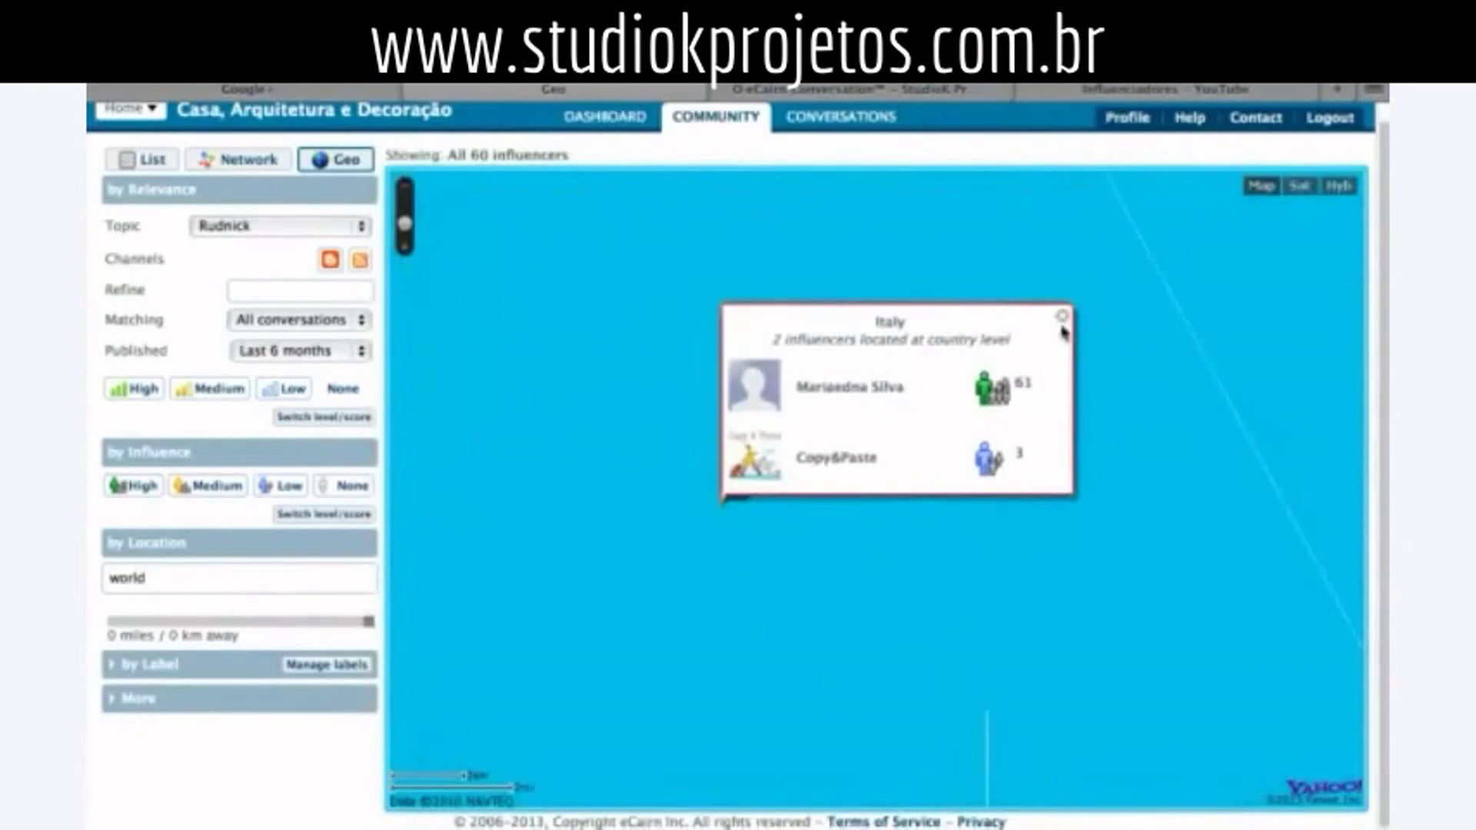
{"action": "left_click", "coordinate": [1064, 311]}
{"action": "mouse_move", "coordinate": [942, 616]}
{"action": "left_mouse_down"}
{"action": "mouse_move", "coordinate": [909, 418]}
{"action": "mouse_move", "coordinate": [751, 653]}
{"action": "left_mouse_up"}
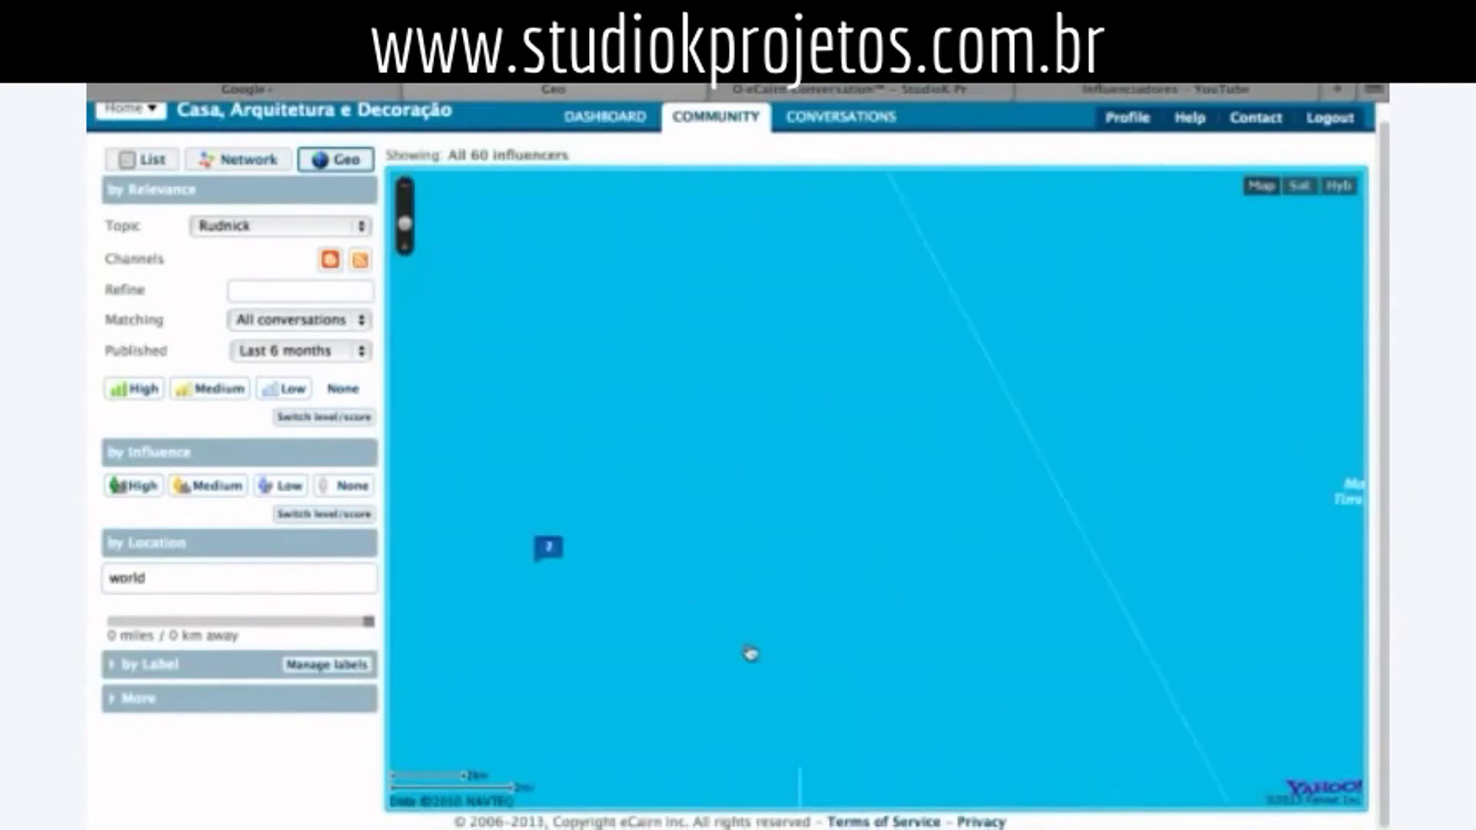
- Reopen the Italy marker's influencer list with the coast near Latina in view, and close it again
{"action": "left_click", "coordinate": [407, 191]}
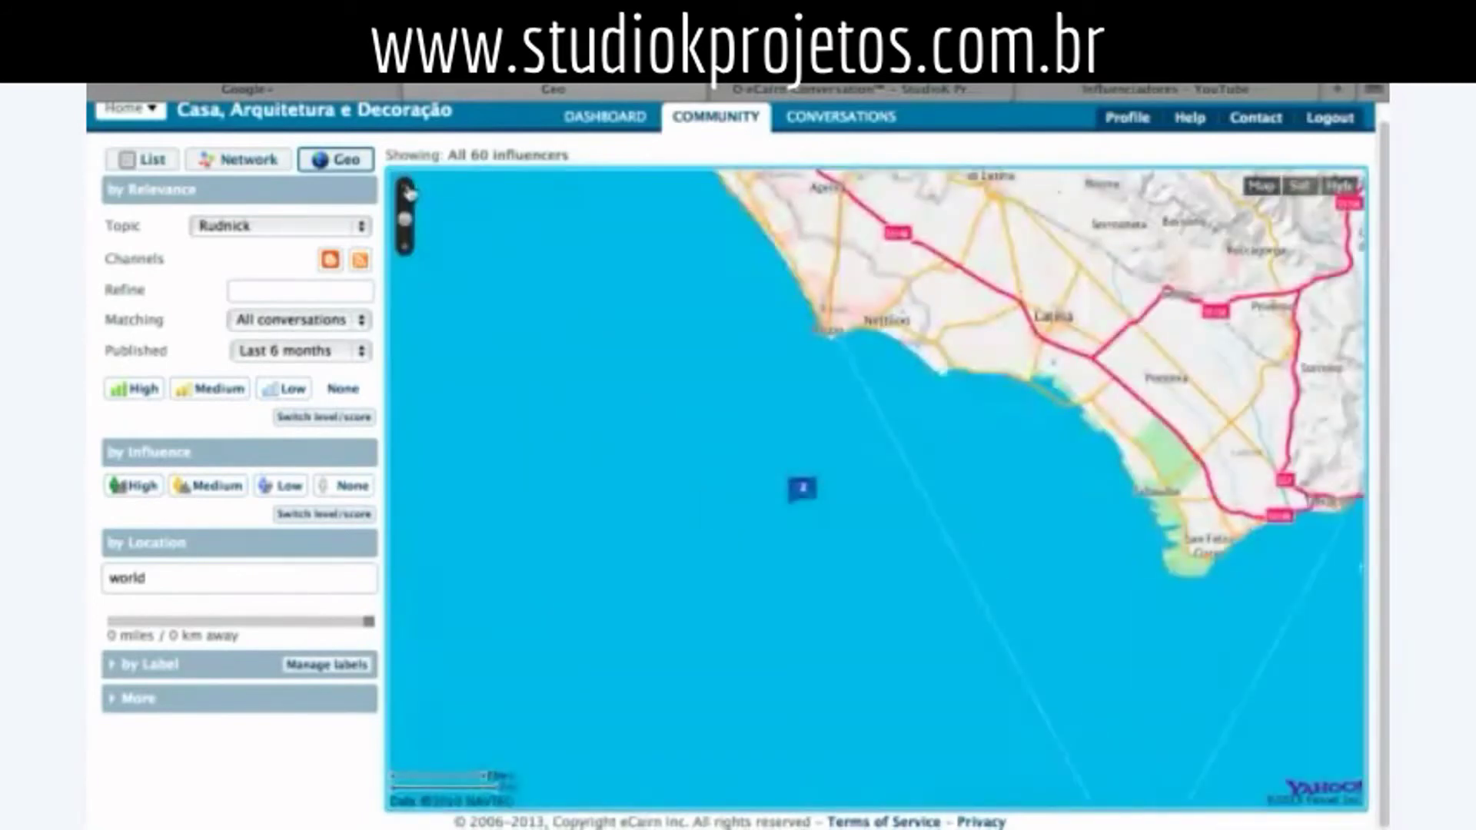
{"action": "left_click", "coordinate": [802, 487]}
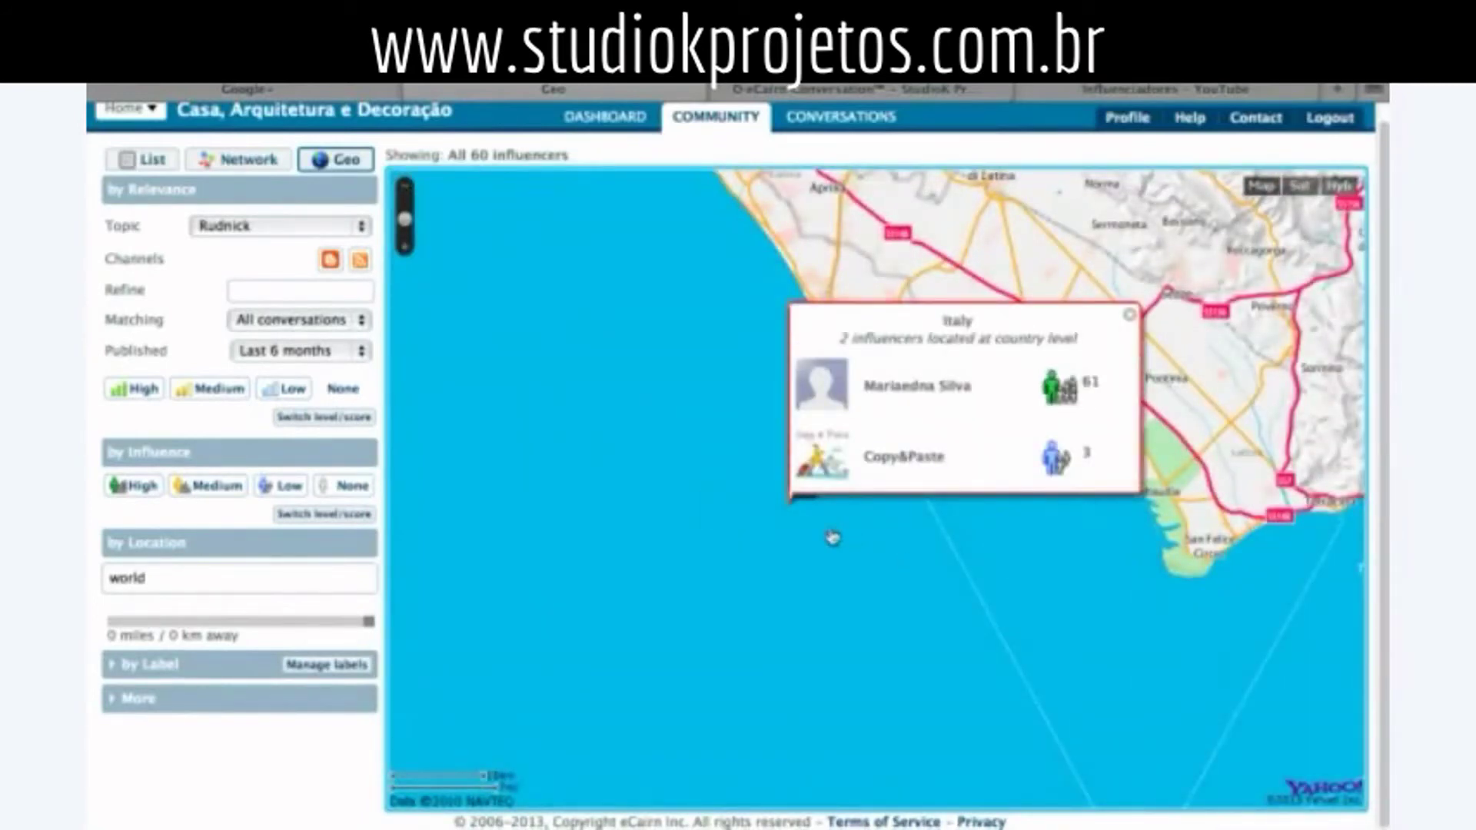
{"action": "left_click", "coordinate": [1129, 319]}
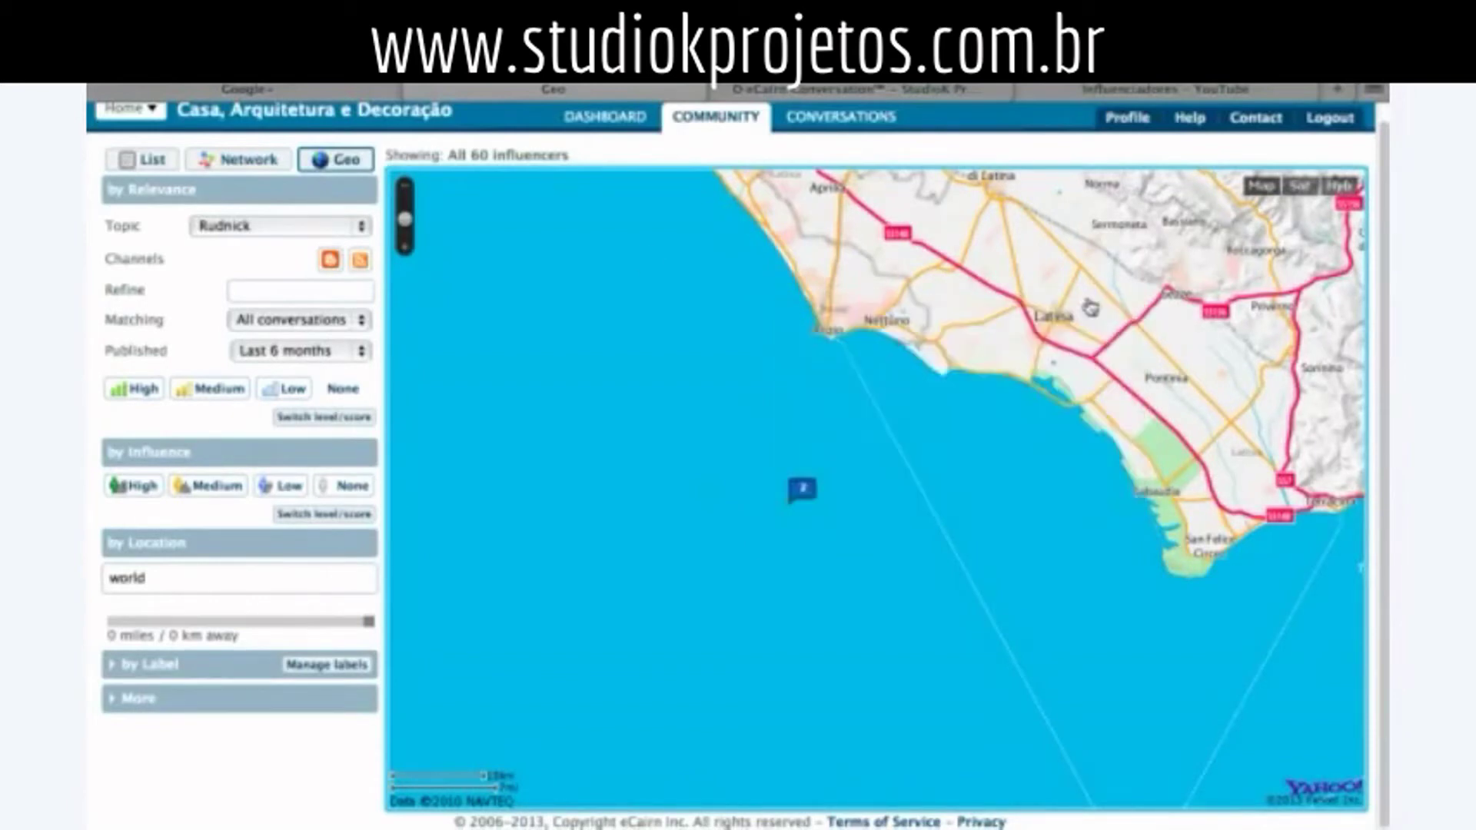
- Examine the street-level map of Italy from Montelanico past Norma and Chiesuola to the coast at Astura
{"action": "mouse_move", "coordinate": [1141, 382]}
{"action": "left_mouse_down"}
{"action": "mouse_move", "coordinate": [975, 509]}
{"action": "mouse_move", "coordinate": [906, 668]}
{"action": "left_mouse_up"}
{"action": "left_click_drag", "start_coordinate": [730, 326], "coordinate": [651, 417]}
{"action": "left_click", "coordinate": [404, 254]}
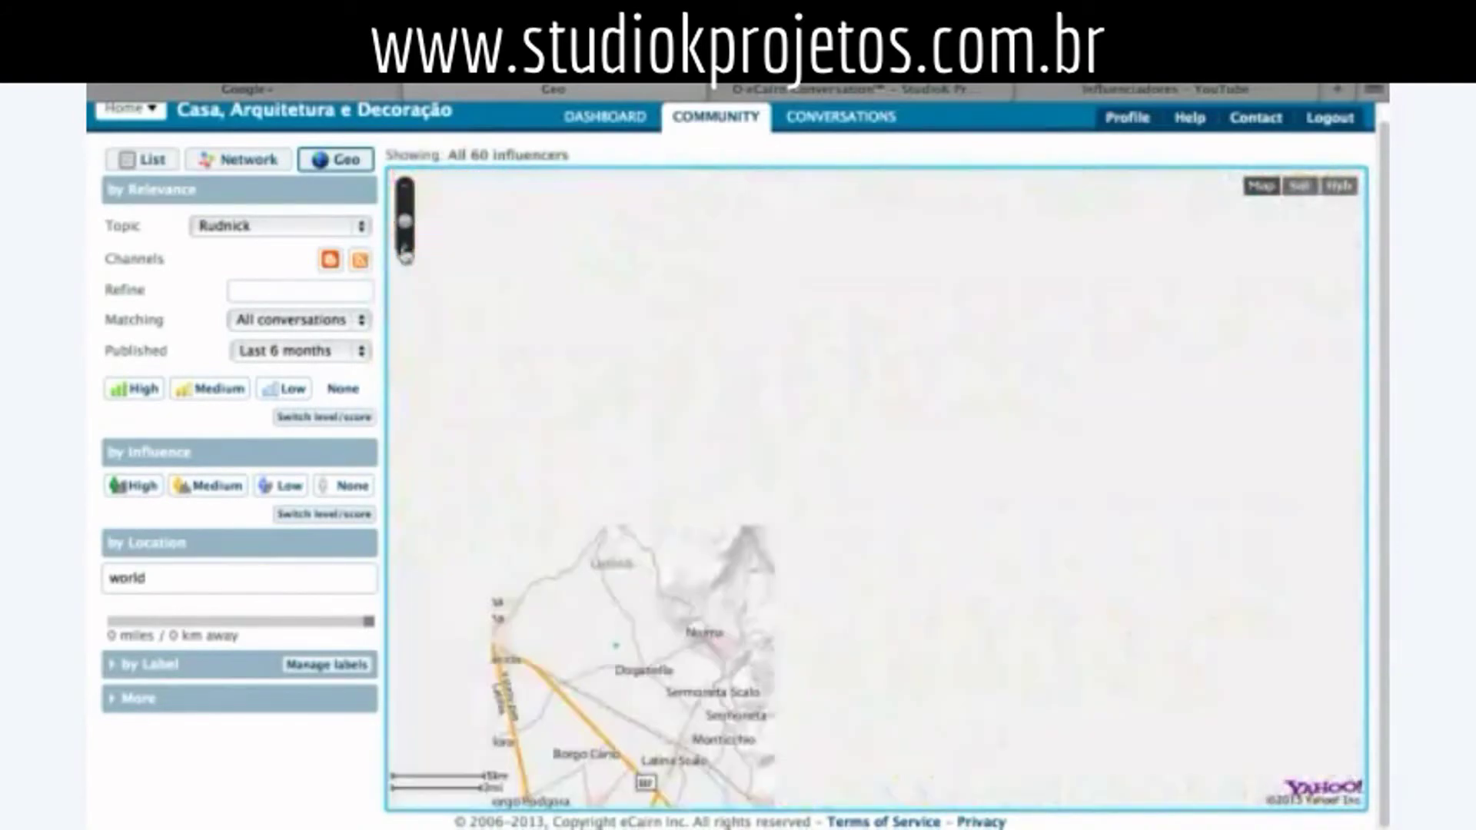
{"action": "left_click", "coordinate": [404, 254]}
{"action": "left_click", "coordinate": [404, 253]}
{"action": "left_click", "coordinate": [405, 254]}
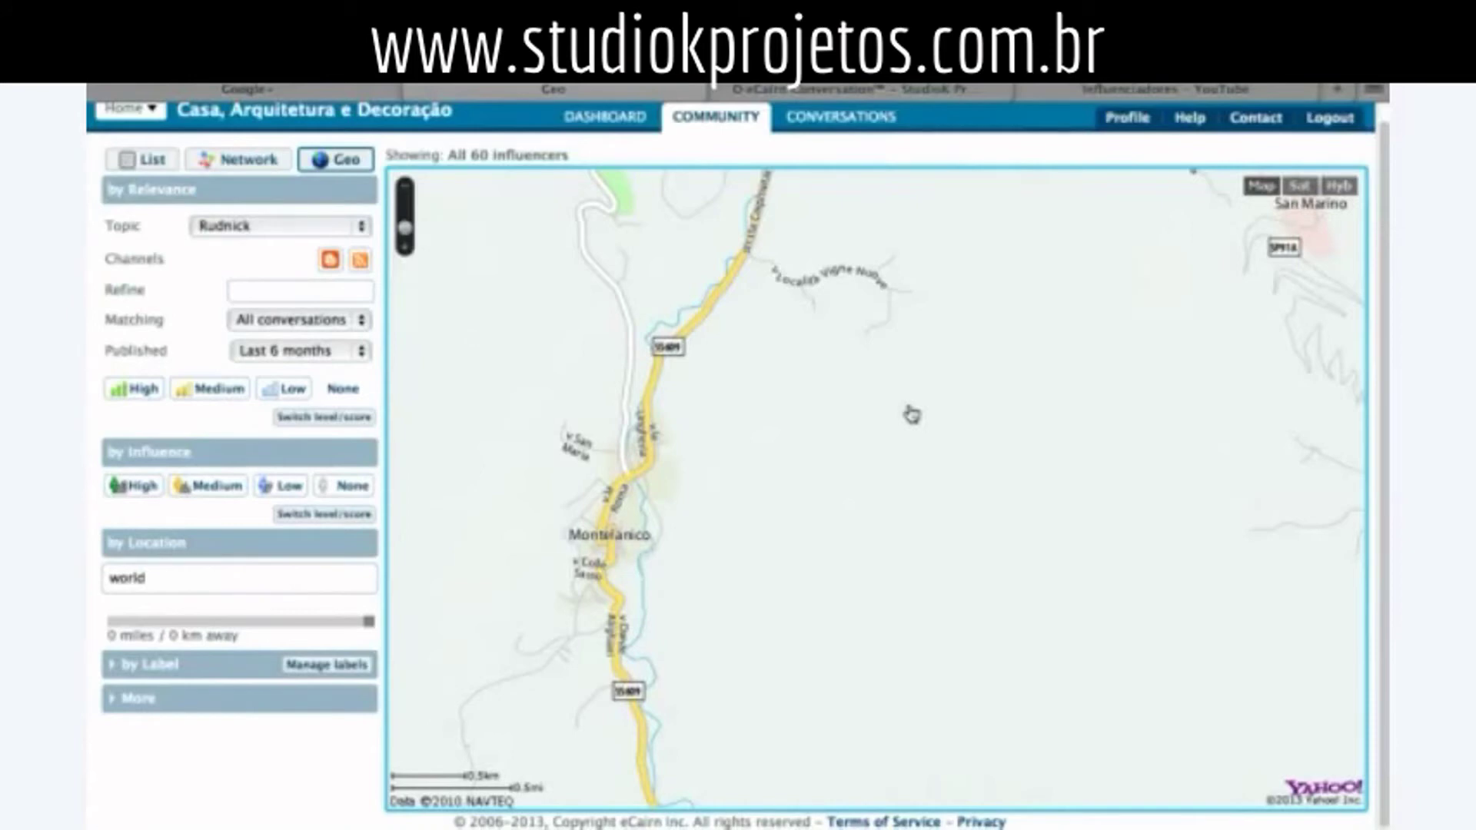
{"action": "left_click_drag", "start_coordinate": [935, 451], "coordinate": [1030, 395]}
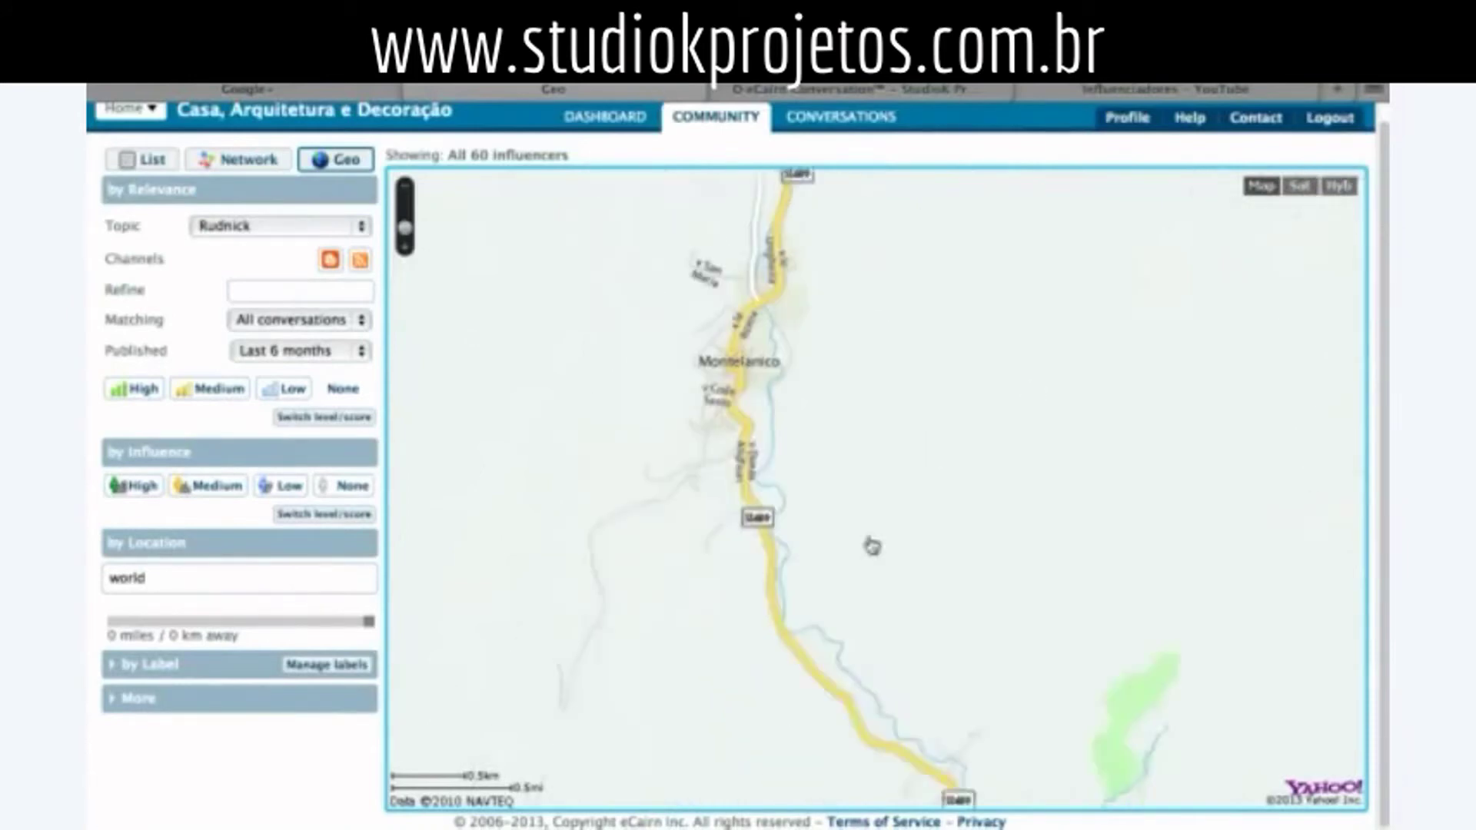
{"action": "left_click_drag", "start_coordinate": [836, 629], "coordinate": [905, 527]}
{"action": "left_click_drag", "start_coordinate": [806, 650], "coordinate": [910, 422]}
{"action": "left_click_drag", "start_coordinate": [695, 621], "coordinate": [823, 417]}
{"action": "left_click_drag", "start_coordinate": [744, 603], "coordinate": [837, 469]}
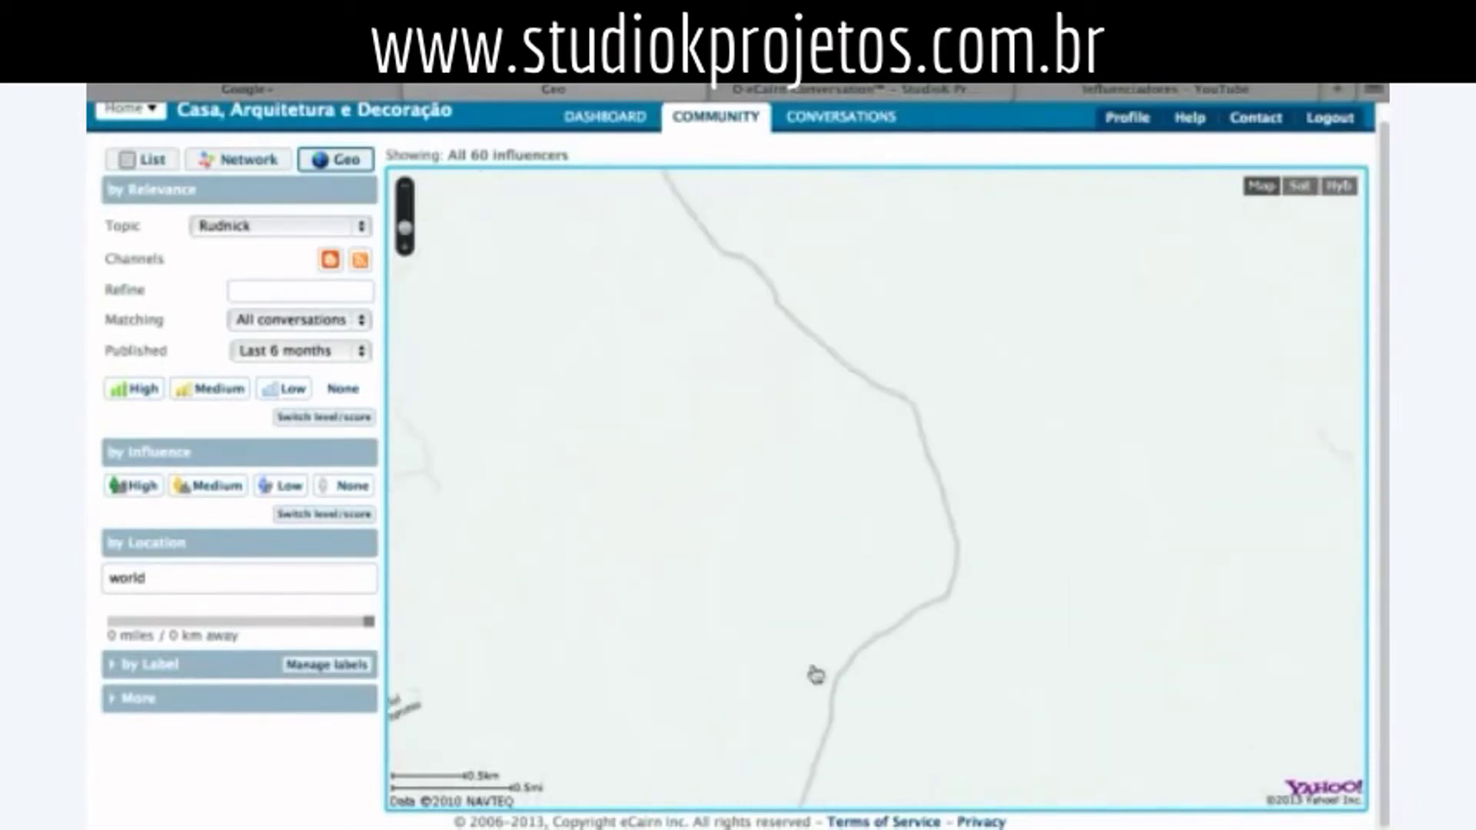
{"action": "left_click_drag", "start_coordinate": [816, 675], "coordinate": [914, 446]}
{"action": "left_click_drag", "start_coordinate": [704, 583], "coordinate": [814, 484]}
{"action": "left_click_drag", "start_coordinate": [596, 714], "coordinate": [754, 532]}
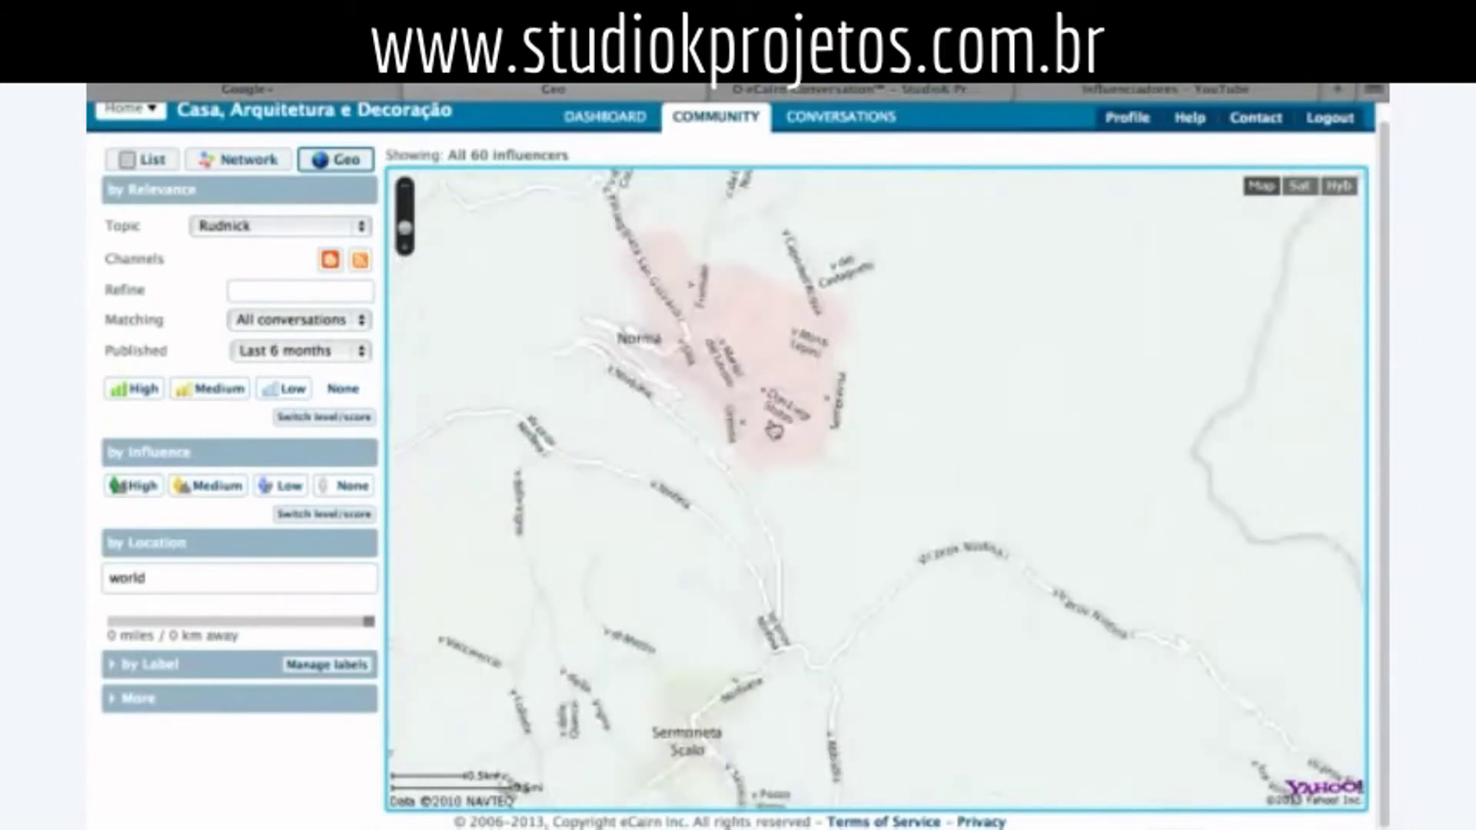
{"action": "left_click_drag", "start_coordinate": [774, 432], "coordinate": [921, 218]}
{"action": "left_click_drag", "start_coordinate": [757, 506], "coordinate": [906, 329]}
{"action": "left_click_drag", "start_coordinate": [686, 631], "coordinate": [827, 426]}
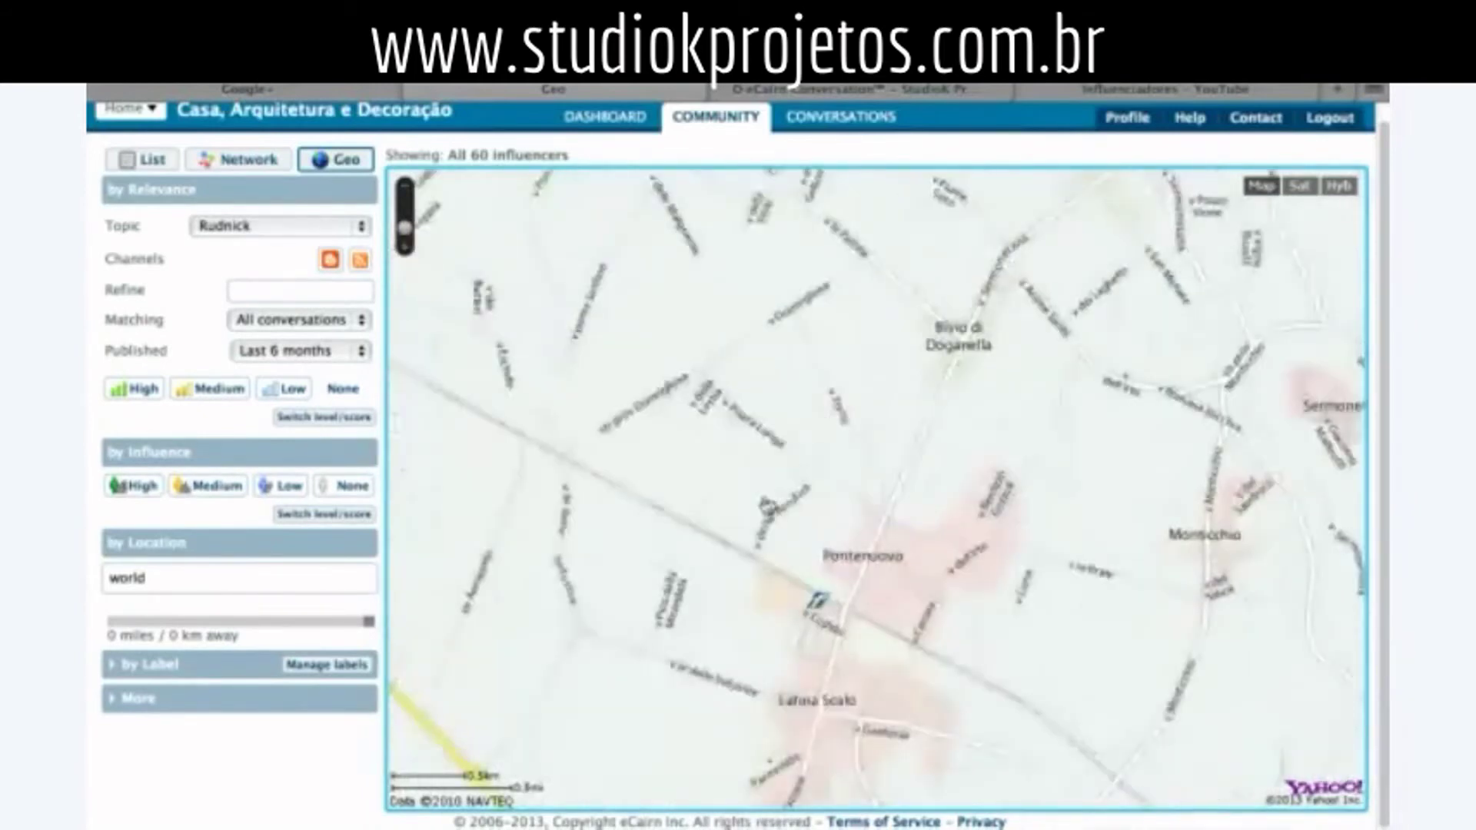
{"action": "left_click_drag", "start_coordinate": [767, 508], "coordinate": [832, 442]}
{"action": "left_click_drag", "start_coordinate": [771, 646], "coordinate": [909, 441]}
{"action": "left_click_drag", "start_coordinate": [822, 546], "coordinate": [961, 398]}
{"action": "left_click_drag", "start_coordinate": [730, 654], "coordinate": [950, 394]}
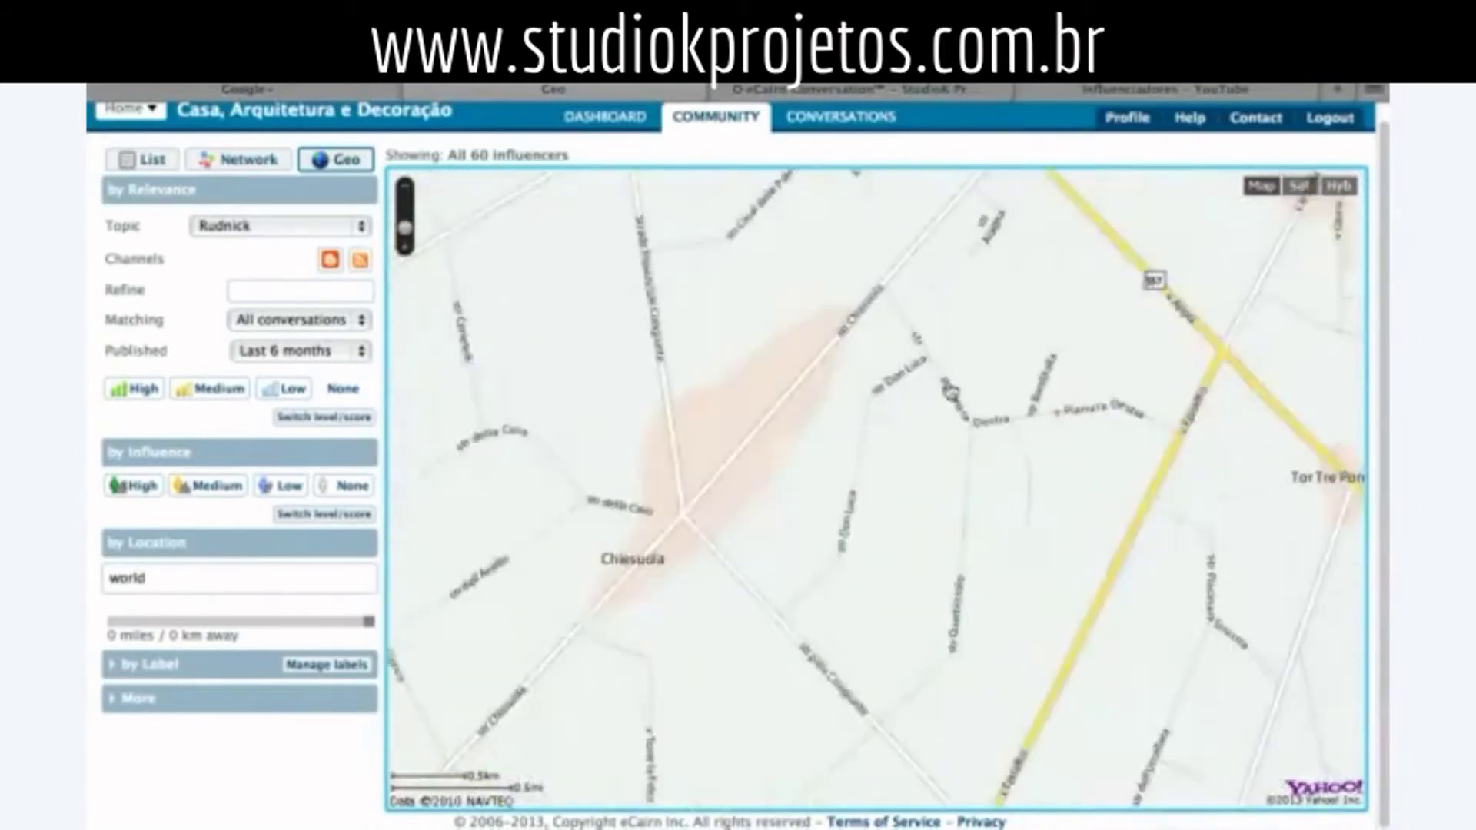
{"action": "left_click_drag", "start_coordinate": [768, 584], "coordinate": [888, 457]}
{"action": "left_click_drag", "start_coordinate": [736, 640], "coordinate": [874, 517]}
{"action": "left_click_drag", "start_coordinate": [692, 730], "coordinate": [824, 484]}
{"action": "left_click_drag", "start_coordinate": [818, 607], "coordinate": [942, 477]}
{"action": "left_click_drag", "start_coordinate": [788, 703], "coordinate": [942, 400]}
{"action": "left_click_drag", "start_coordinate": [730, 727], "coordinate": [914, 377]}
{"action": "left_click_drag", "start_coordinate": [684, 614], "coordinate": [799, 428]}
{"action": "left_click_drag", "start_coordinate": [637, 528], "coordinate": [1160, 587]}
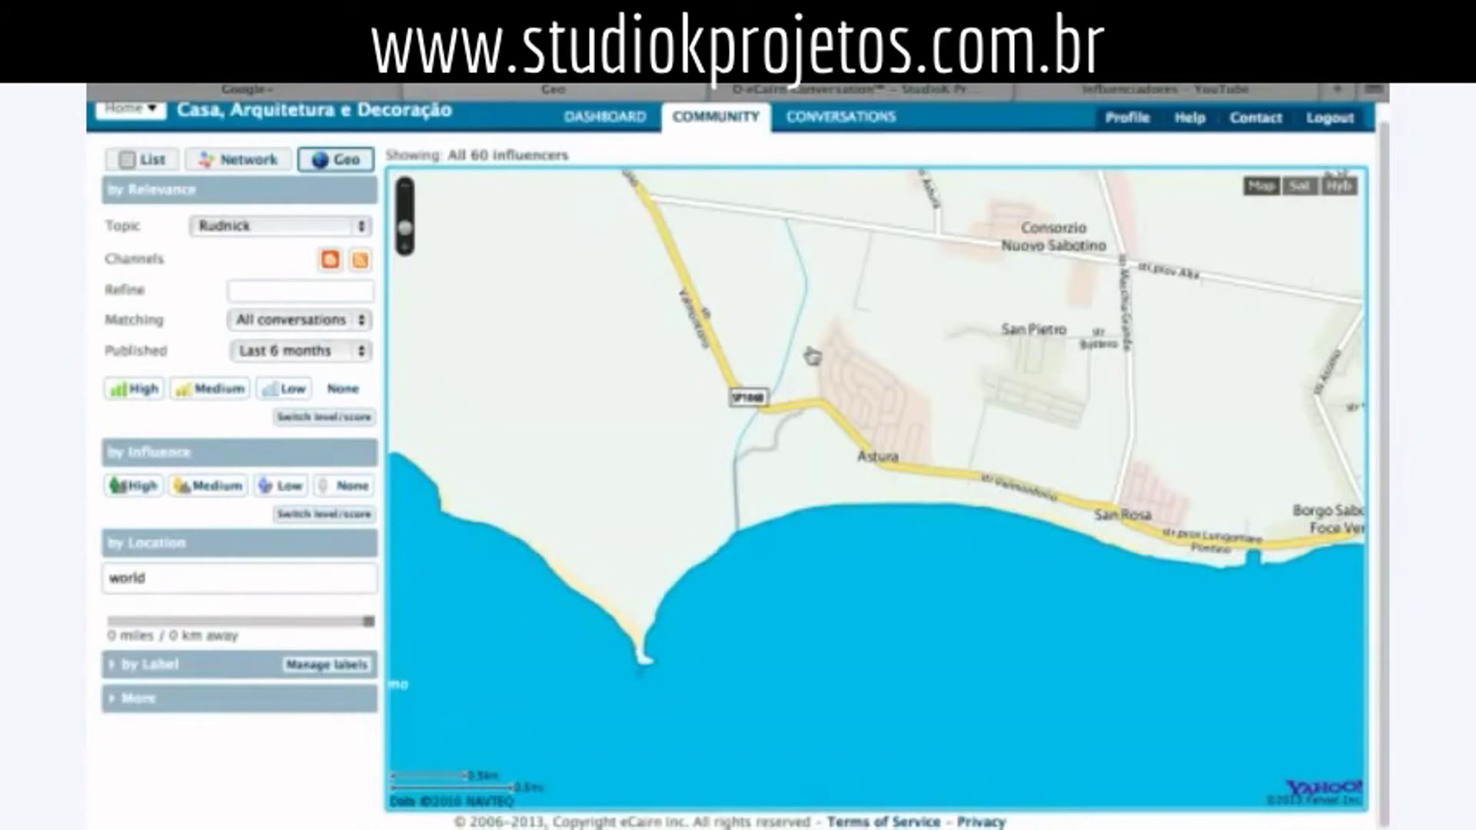
- Return to the world map and view the influencer located in Porto Alegre
{"action": "scroll", "coordinate": [929, 434], "scroll_direction": "up", "scroll_amount": 1}
{"action": "left_click_drag", "start_coordinate": [405, 242], "coordinate": [410, 229]}
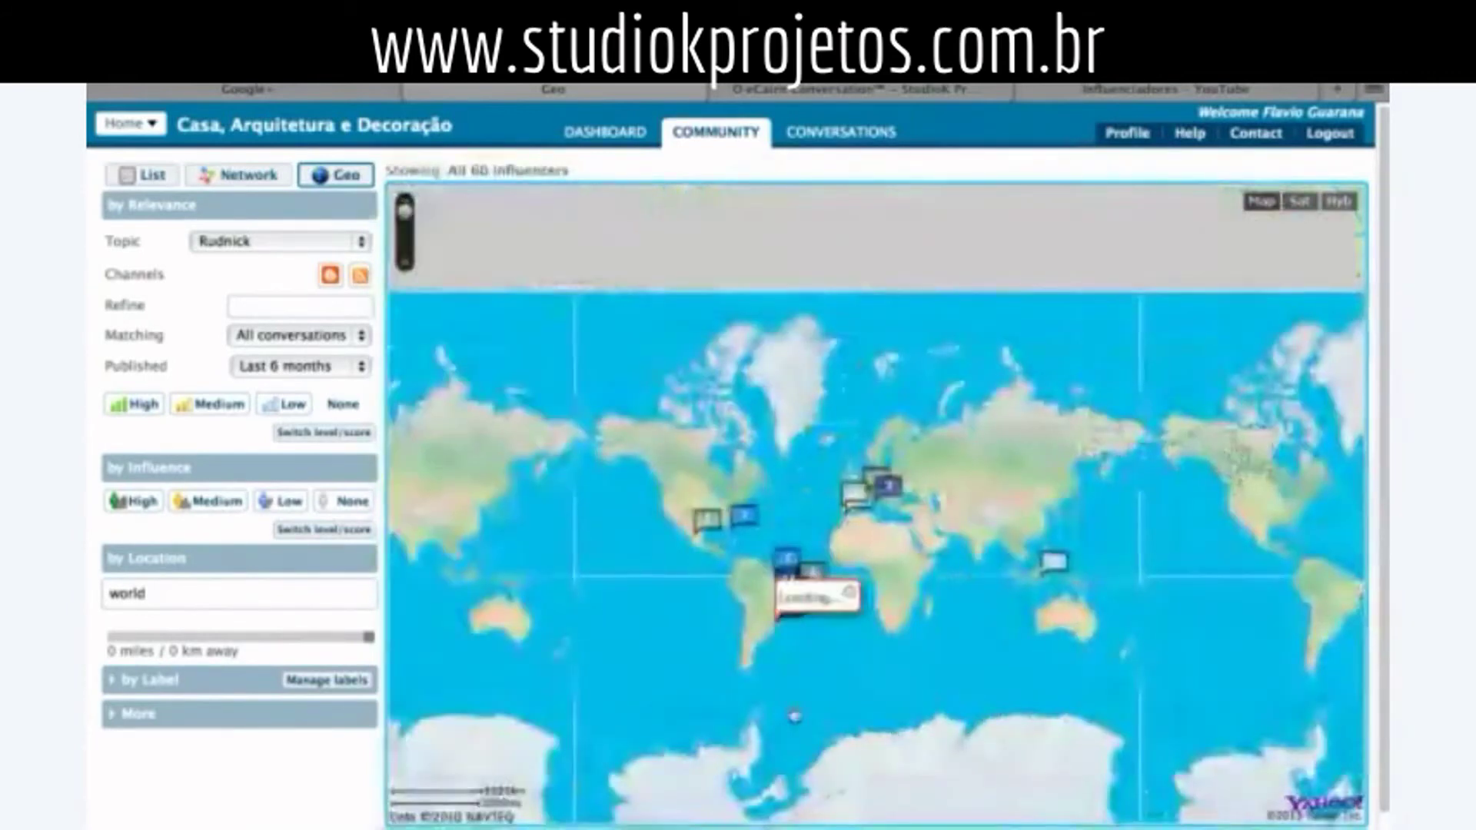
{"action": "left_click", "coordinate": [791, 572]}
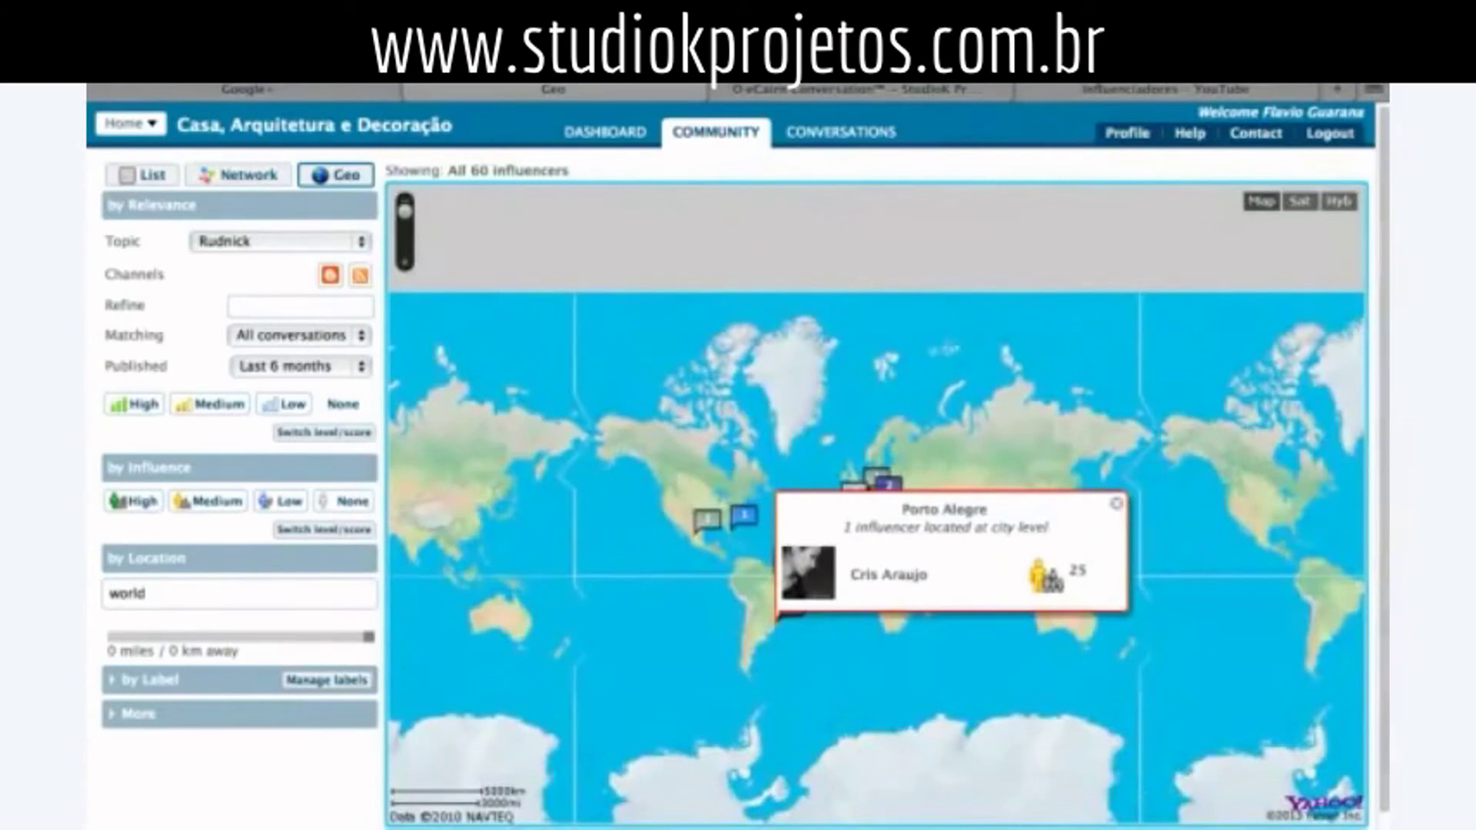
- Check the Italy marker's influencers on the map, and set the location filter to são paulo
{"action": "left_click", "coordinate": [1117, 502]}
{"action": "left_click", "coordinate": [855, 492]}
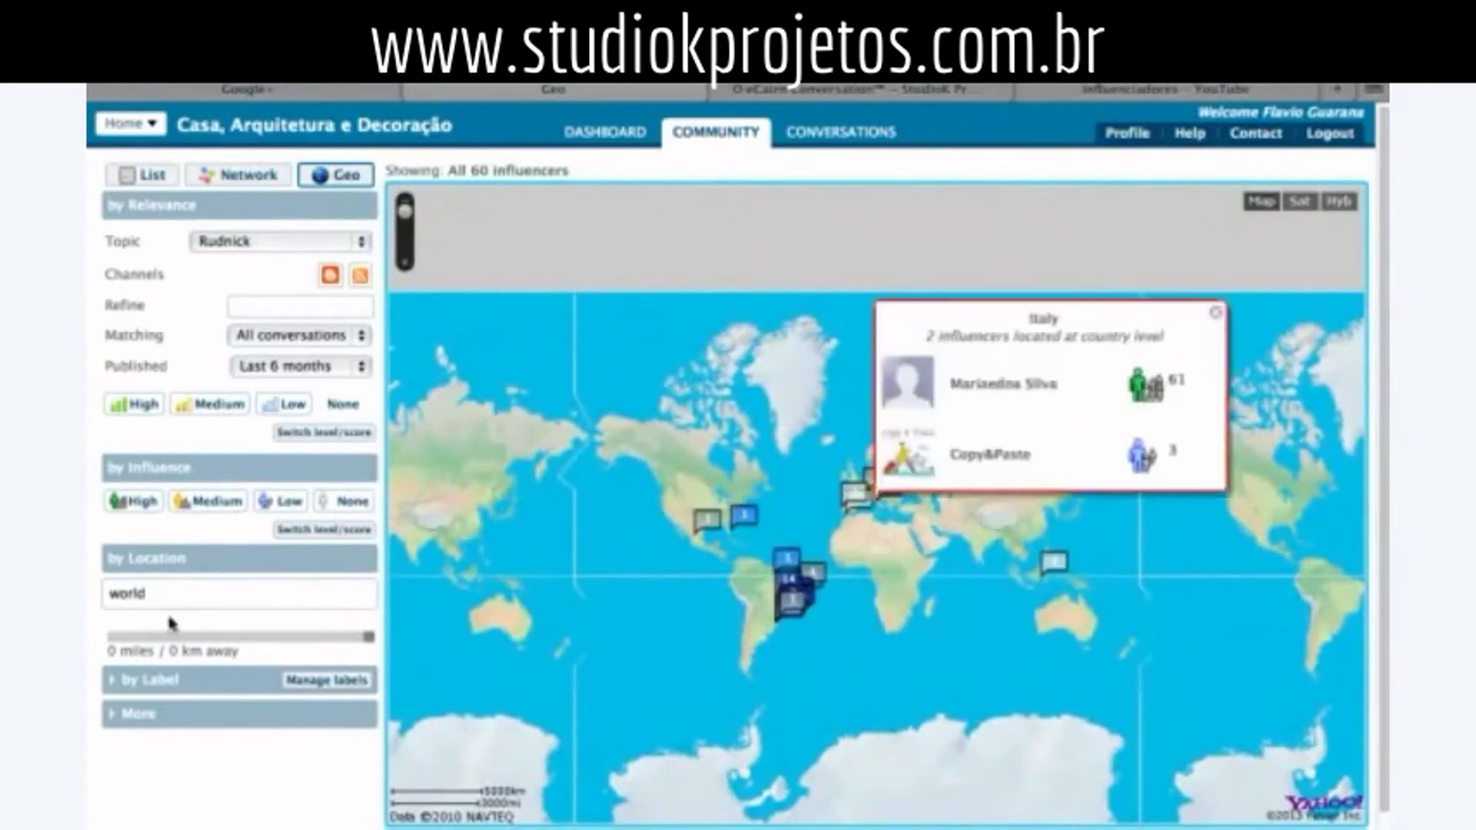
{"action": "left_click", "coordinate": [133, 604]}
{"action": "double_click", "coordinate": [127, 593]}
{"action": "left_click", "coordinate": [791, 603]}
{"action": "type", "text": "são paulo"}
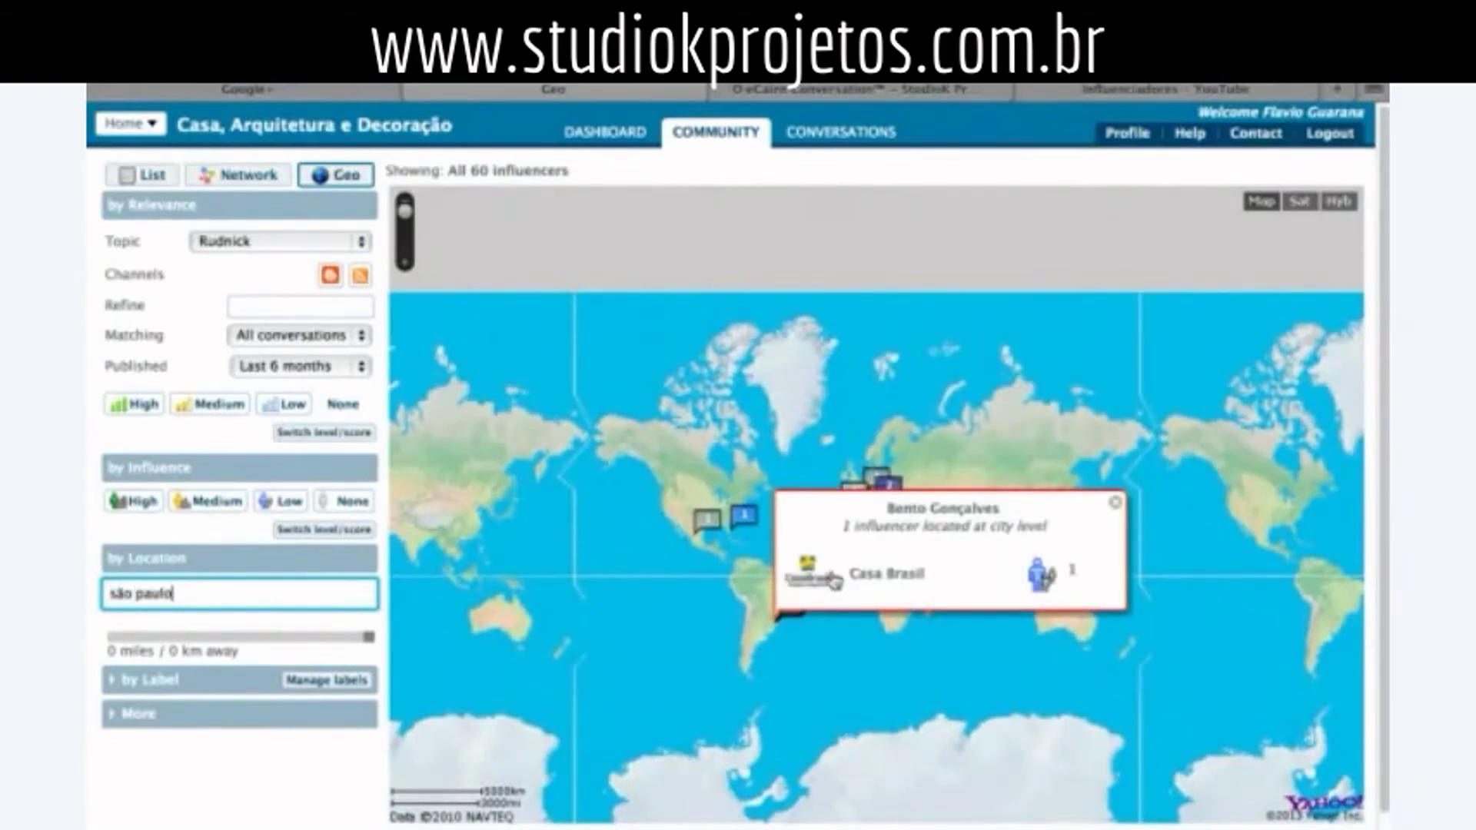
{"action": "key", "text": "Return"}
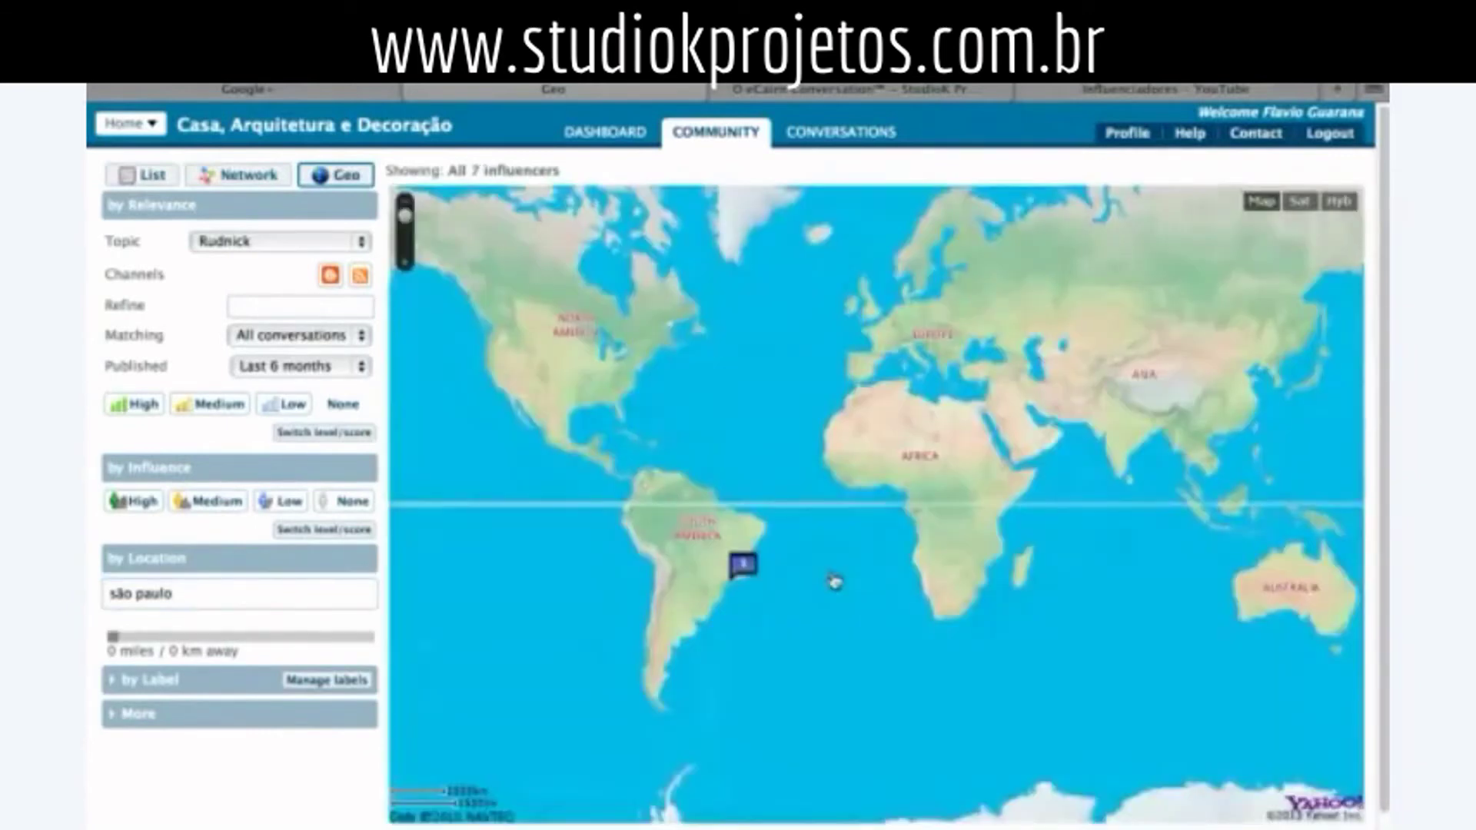
- Open the conversations of the Santos influencer AQUI TEM DE TUDO from the map marker and check the conversation count
{"action": "left_click", "coordinate": [747, 572]}
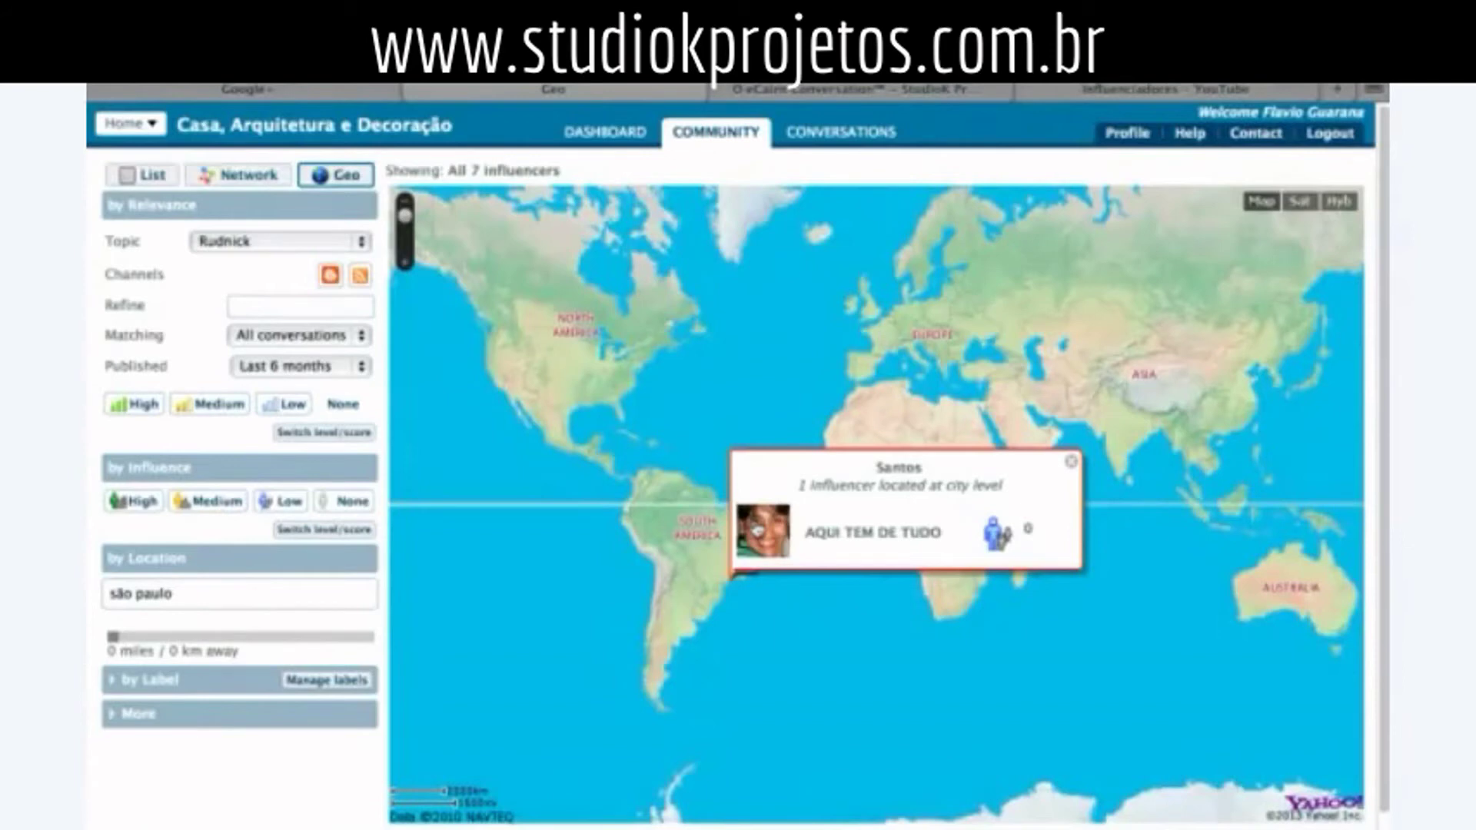
{"action": "left_click", "coordinate": [769, 533]}
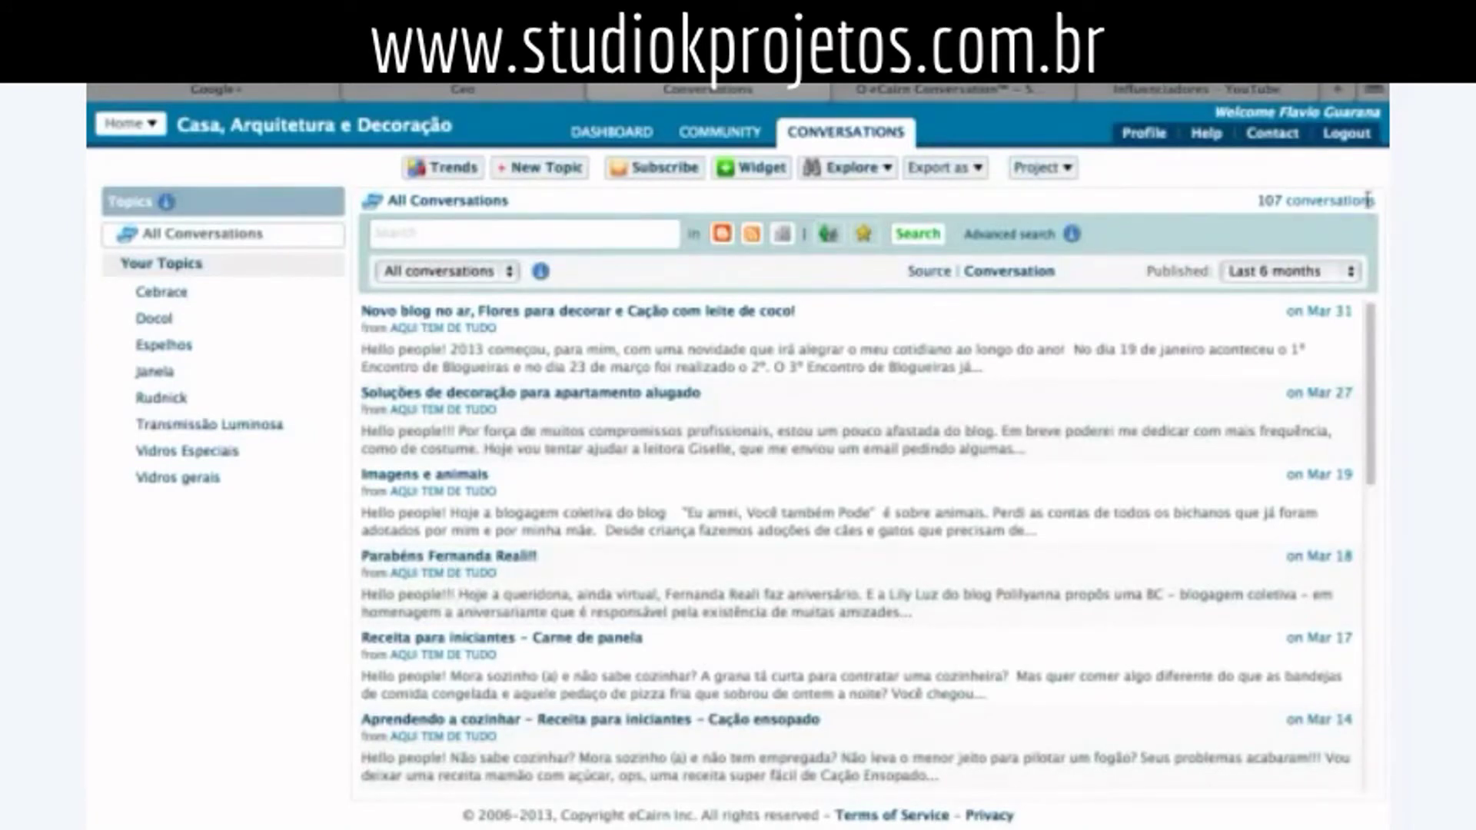
{"action": "left_click_drag", "start_coordinate": [1226, 202], "coordinate": [1376, 202]}
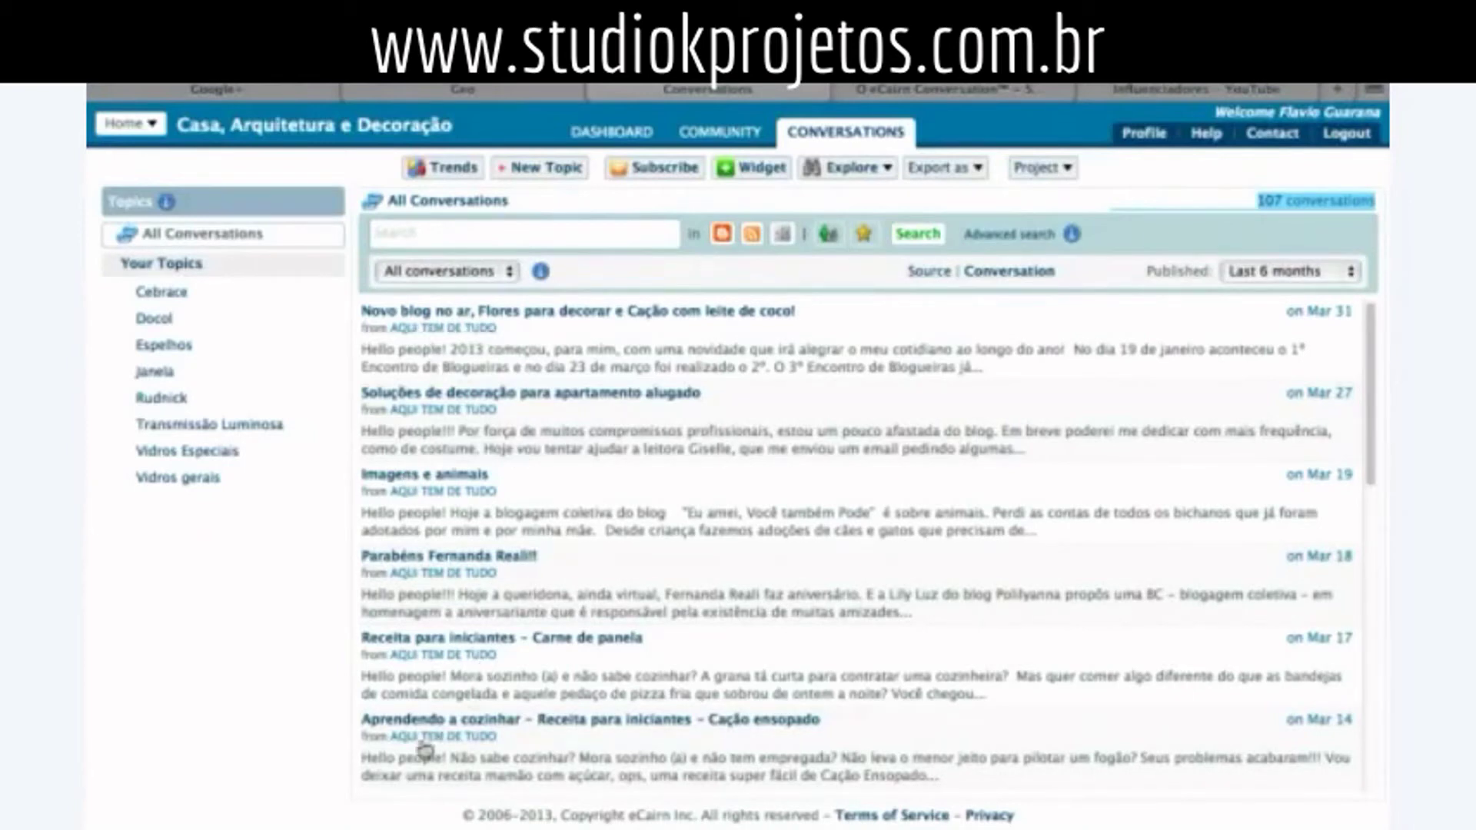
- Open the post "Novo blog no ar, Flores para decorar e Cação com leite de coco!" and review its content and author line
{"action": "left_click", "coordinate": [430, 333]}
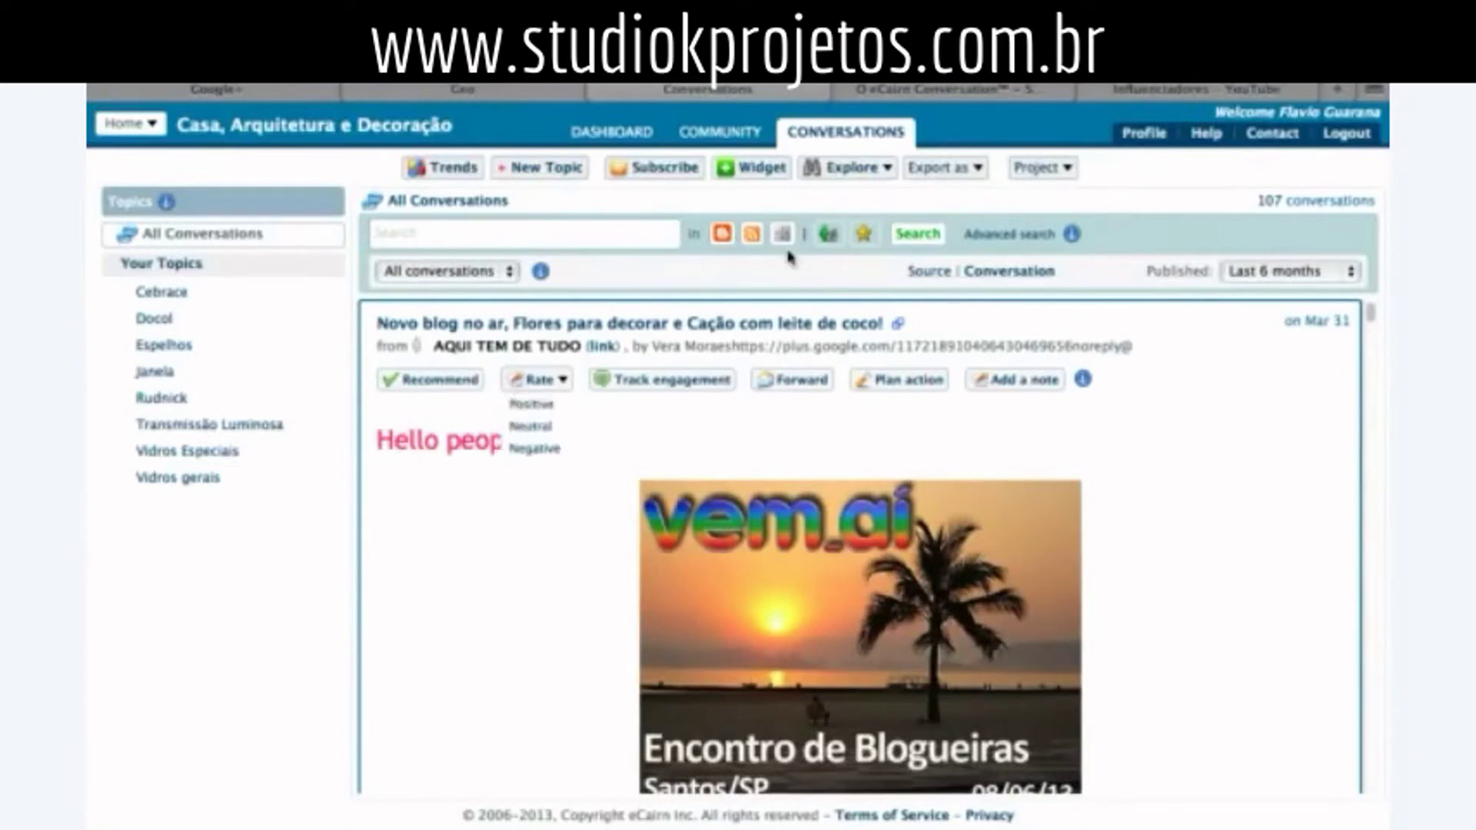
{"action": "scroll", "coordinate": [1114, 555], "scroll_direction": "down", "scroll_amount": 5}
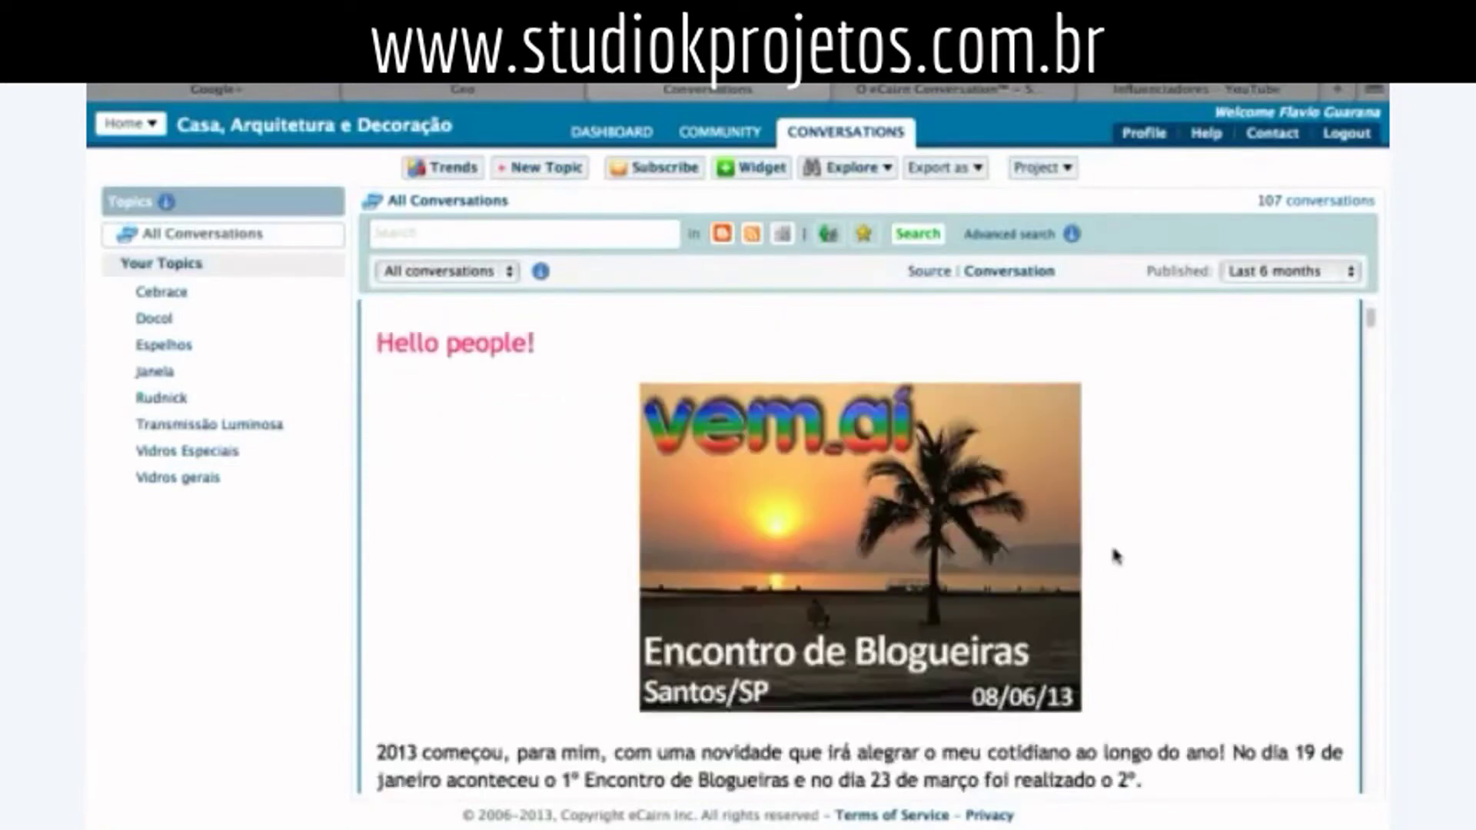
{"action": "scroll", "coordinate": [1114, 565], "scroll_direction": "down", "scroll_amount": 3}
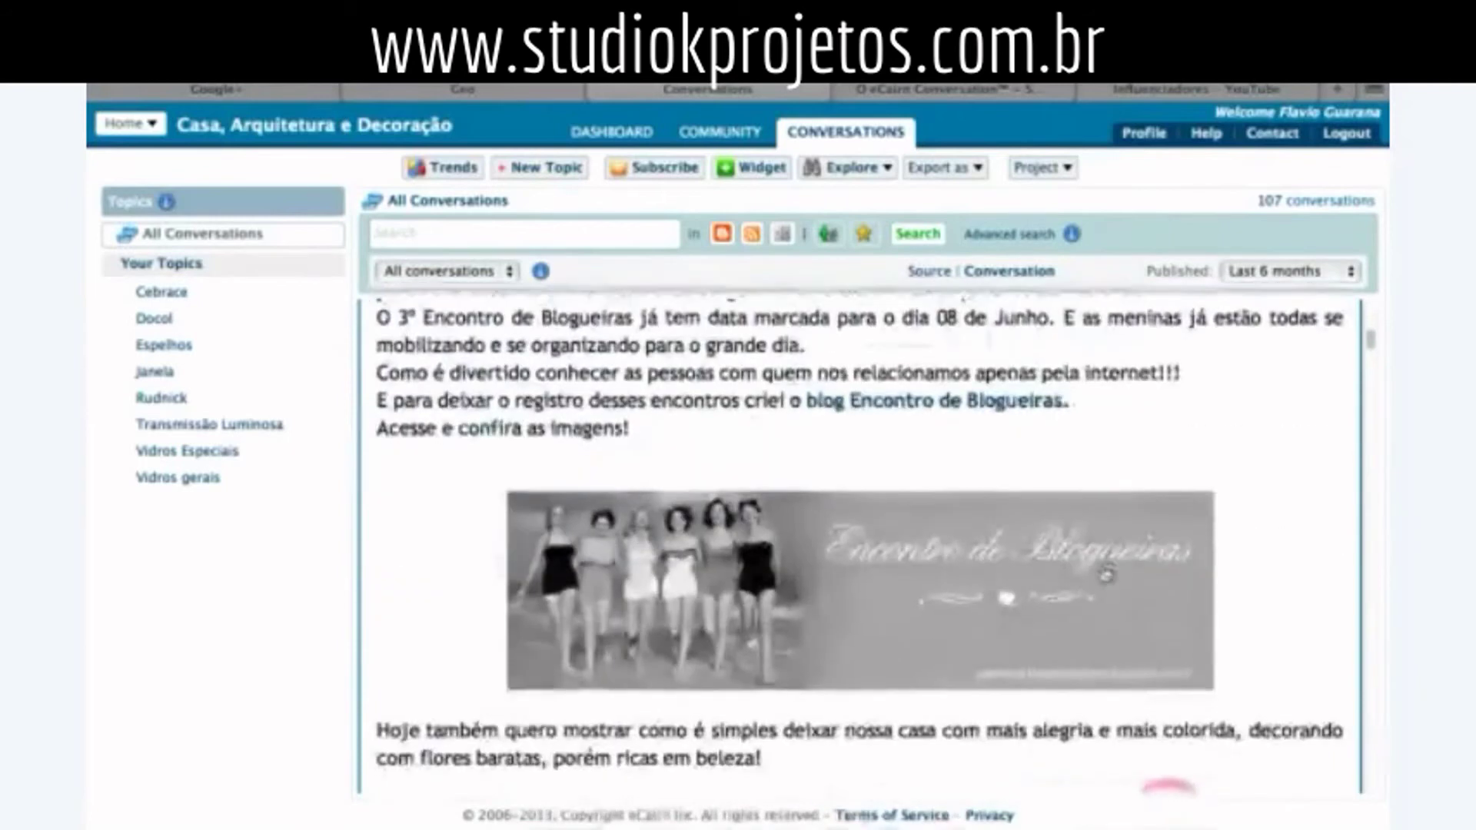
{"action": "scroll", "coordinate": [1104, 567], "scroll_direction": "up", "scroll_amount": 8}
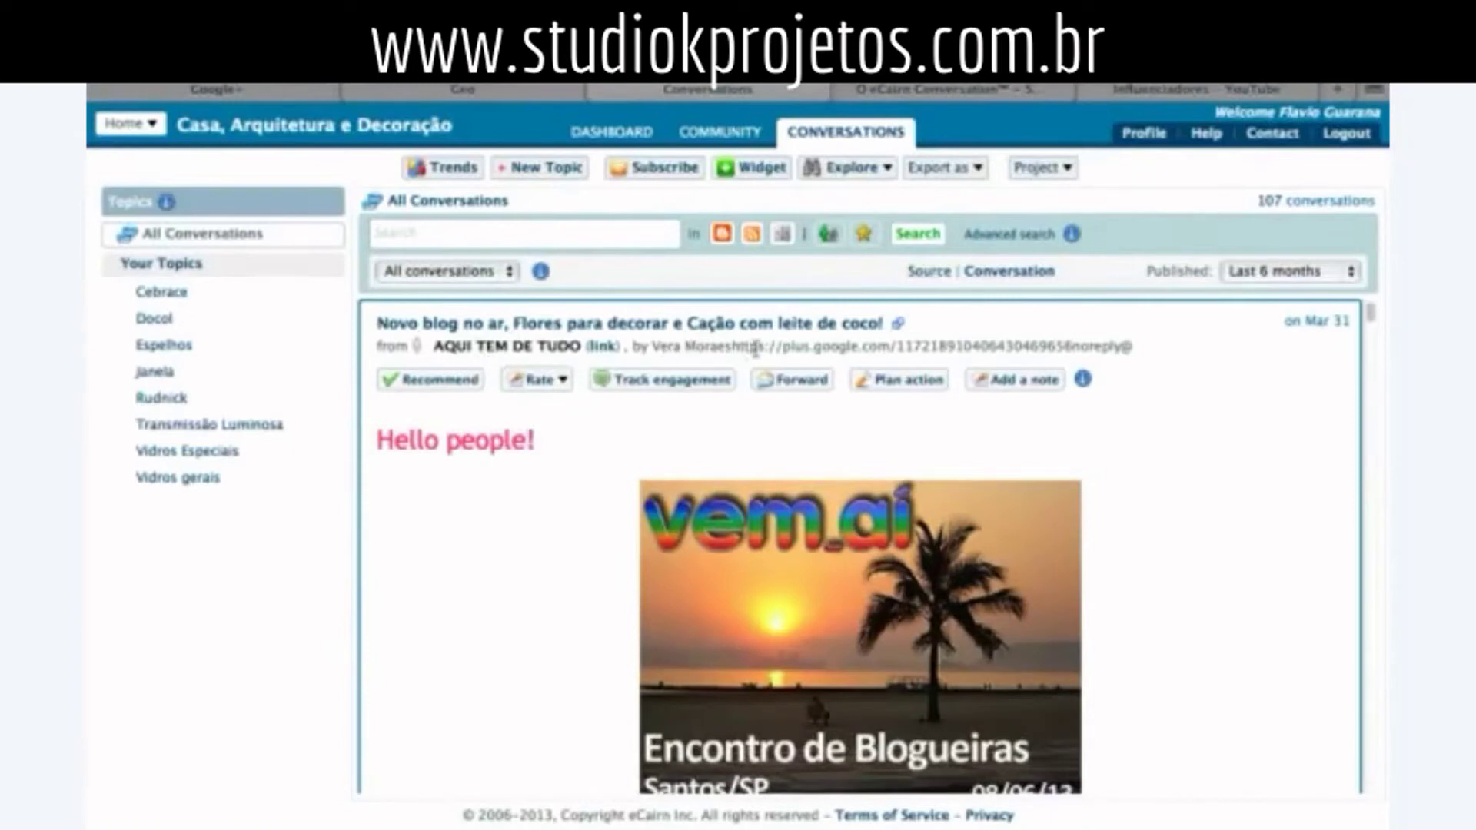
{"action": "left_click_drag", "start_coordinate": [731, 351], "coordinate": [635, 343]}
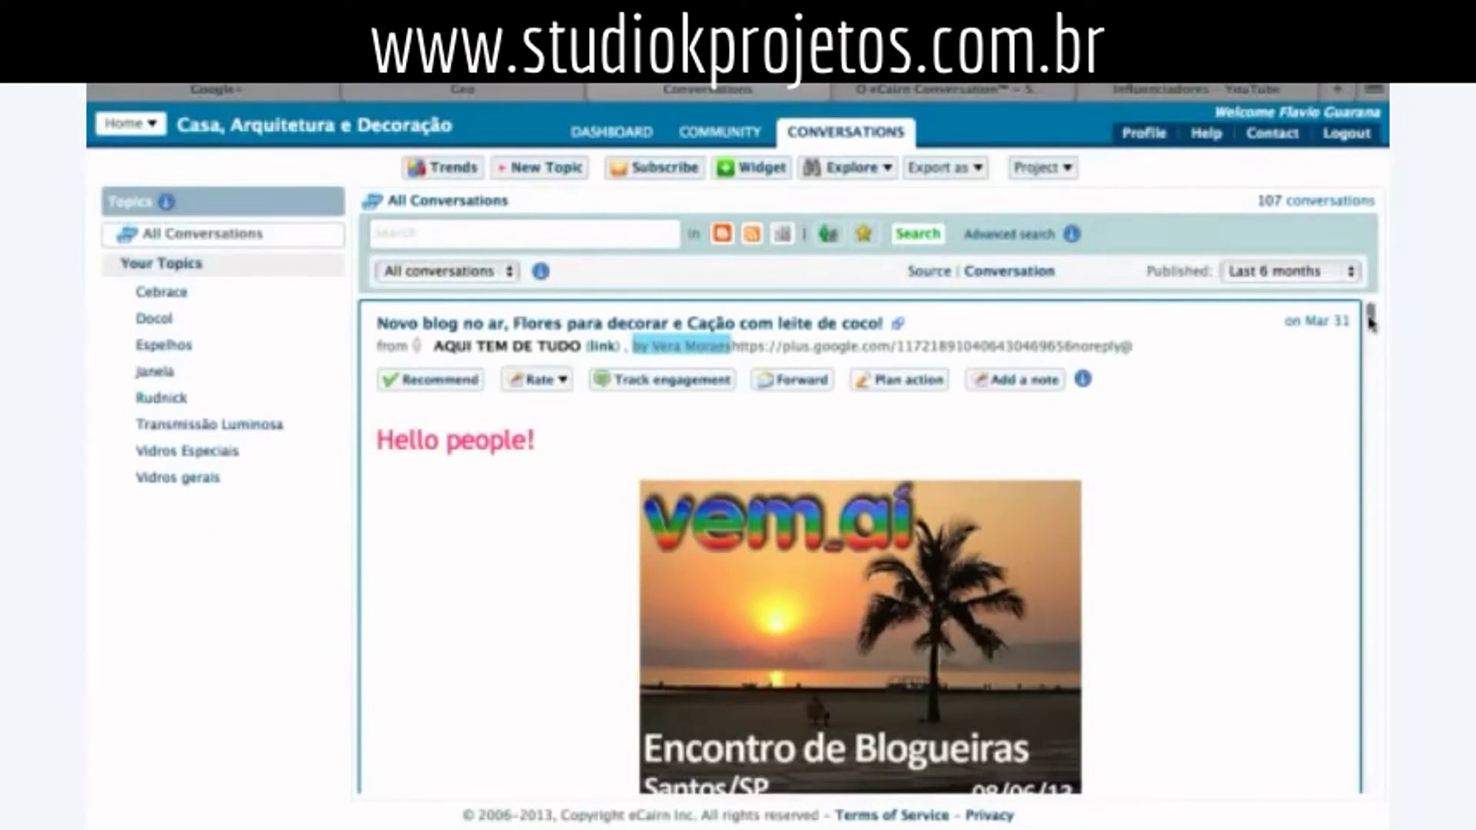
{"action": "mouse_move", "coordinate": [1370, 321]}
{"action": "left_mouse_down"}
{"action": "mouse_move", "coordinate": [1373, 547]}
{"action": "mouse_move", "coordinate": [1388, 565]}
{"action": "mouse_move", "coordinate": [1372, 682]}
{"action": "mouse_move", "coordinate": [1373, 313]}
{"action": "left_mouse_up"}
- Search the influencer's conversations for flores and look through the matching posts
{"action": "left_click", "coordinate": [413, 229]}
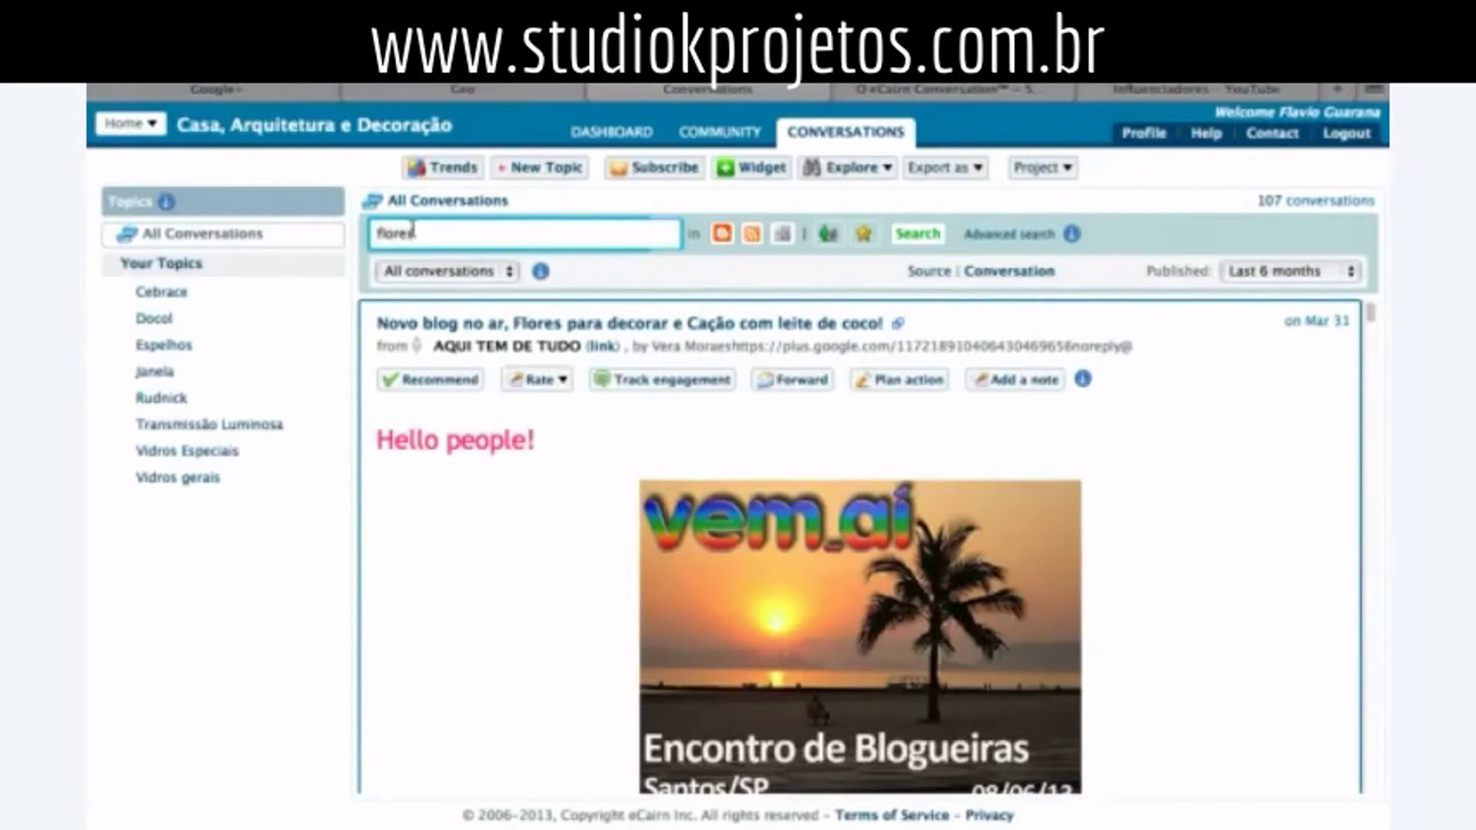
{"action": "left_click", "coordinate": [920, 238]}
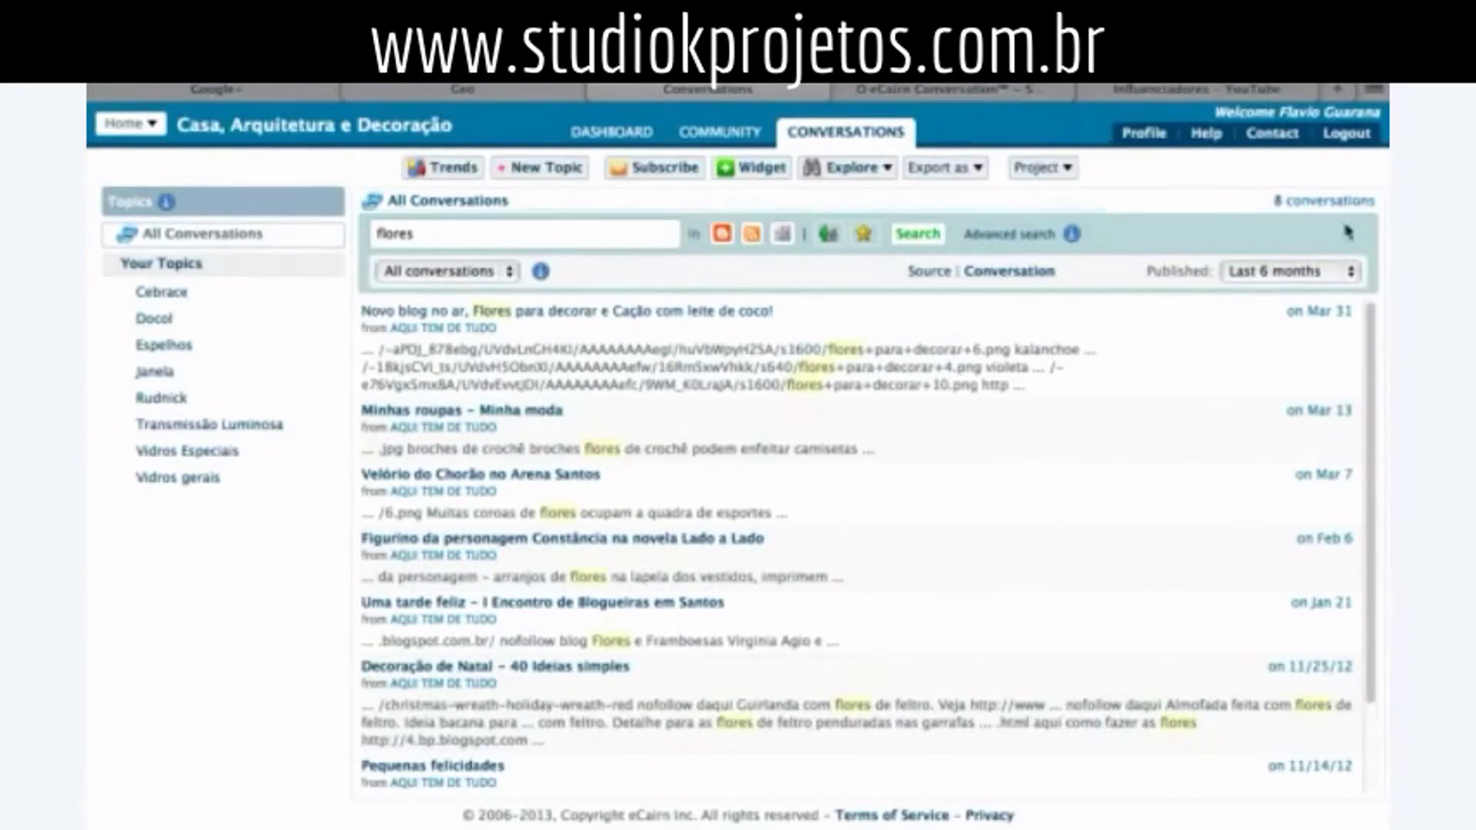
{"action": "scroll", "coordinate": [809, 563], "scroll_direction": "down", "scroll_amount": 2}
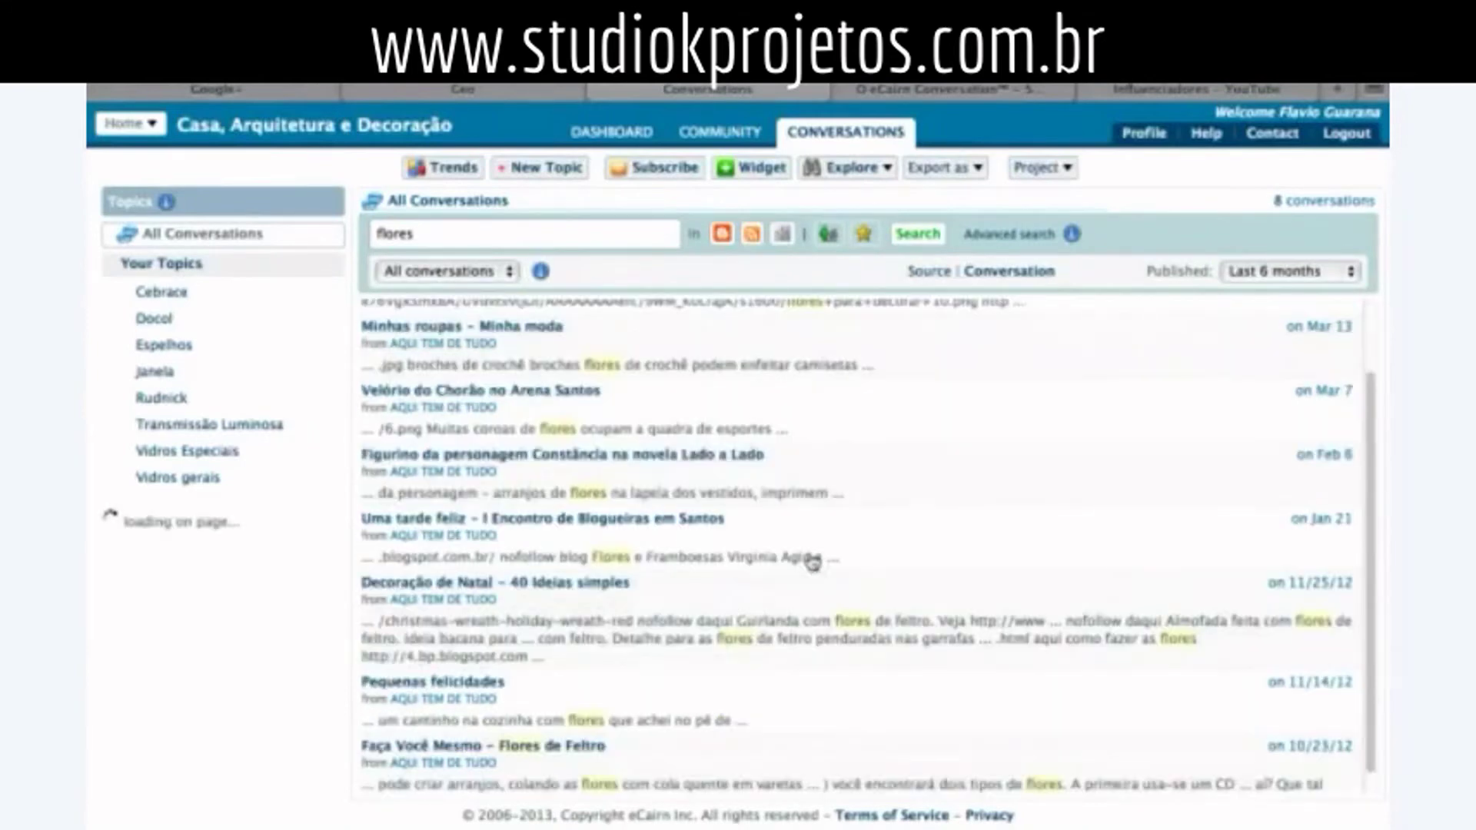
{"action": "scroll", "coordinate": [813, 578], "scroll_direction": "down", "scroll_amount": 1}
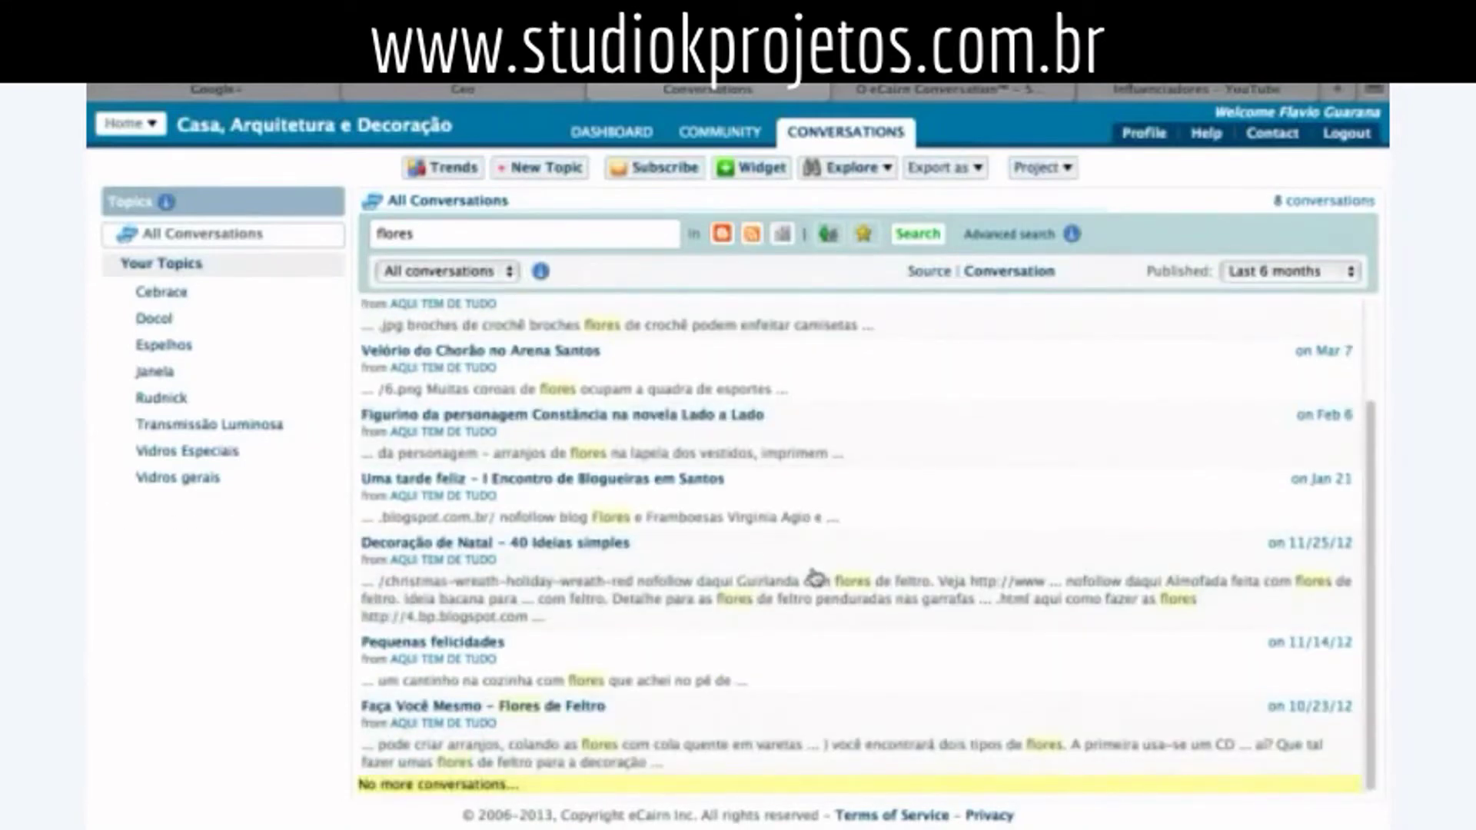
{"action": "scroll", "coordinate": [741, 607], "scroll_direction": "up", "scroll_amount": 3}
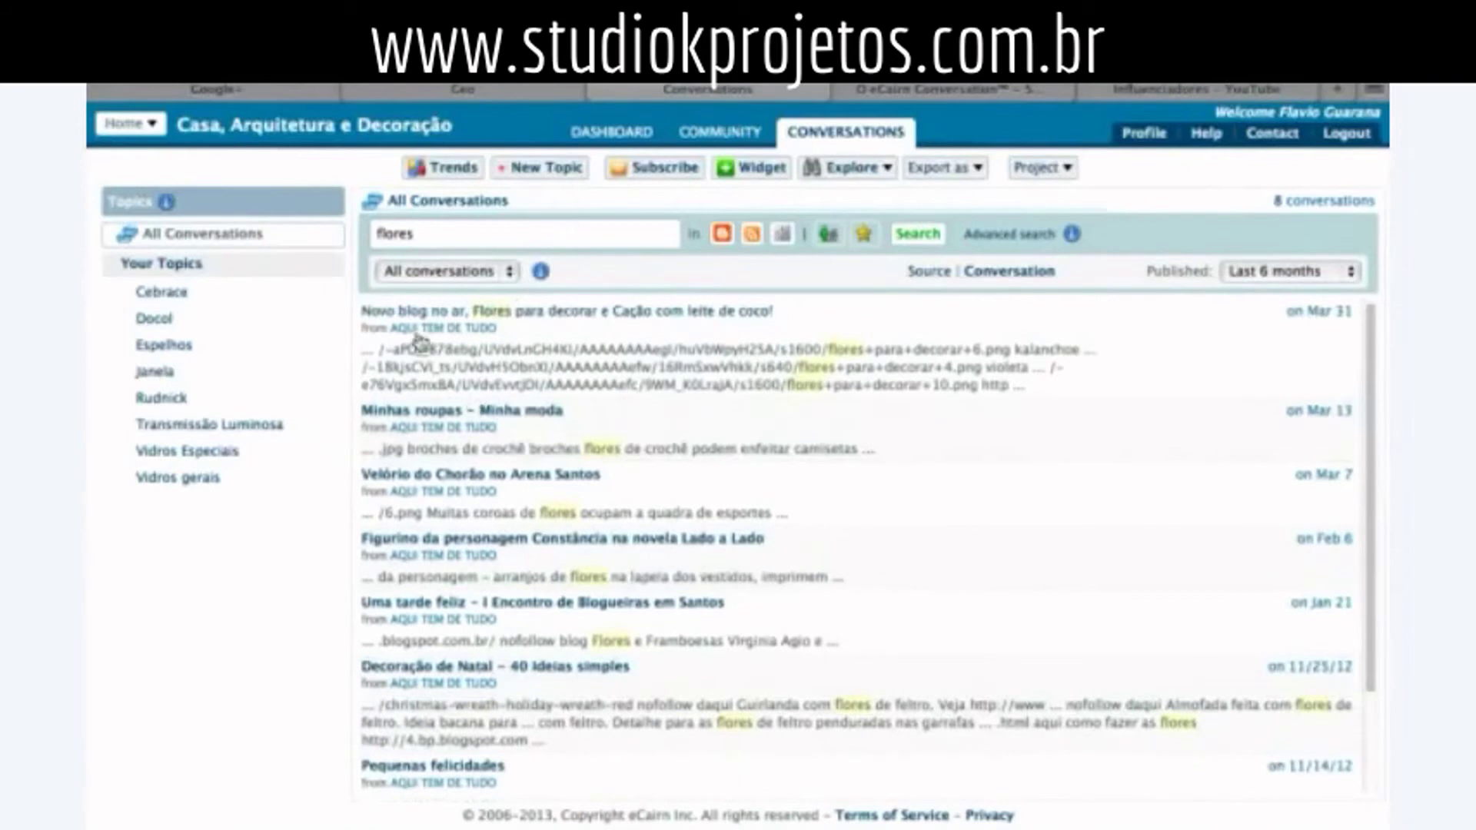
- Open the post "Minhas roupas – Minha moda" from the search results and look through its content
{"action": "left_click", "coordinate": [436, 411]}
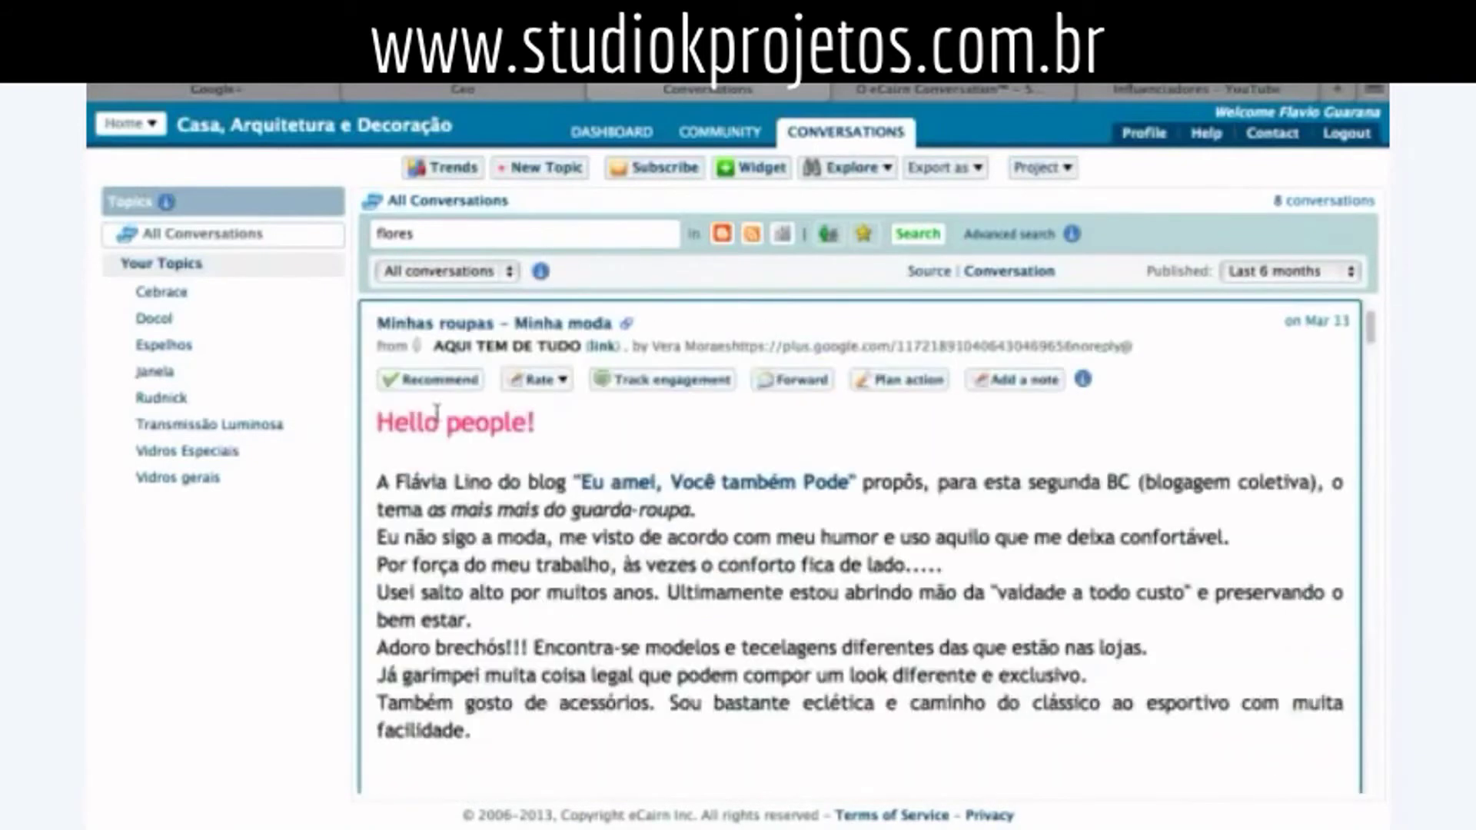
{"action": "left_click_drag", "start_coordinate": [1372, 326], "coordinate": [1387, 446]}
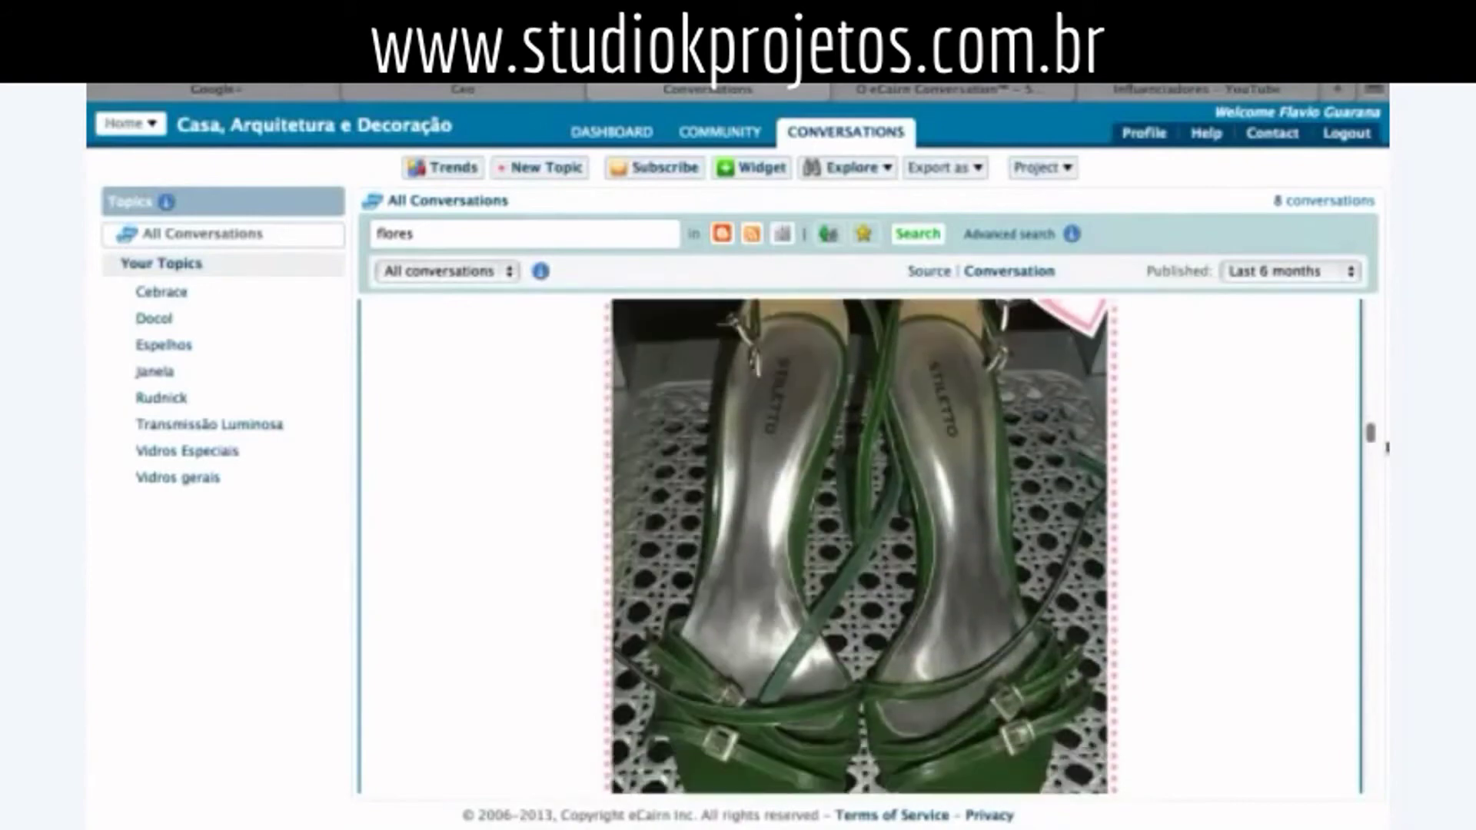
{"action": "left_click_drag", "start_coordinate": [1388, 449], "coordinate": [1370, 546]}
{"action": "scroll", "coordinate": [859, 546], "scroll_direction": "up", "scroll_amount": 10}
{"action": "scroll", "coordinate": [859, 546], "scroll_direction": "up", "scroll_amount": 10}
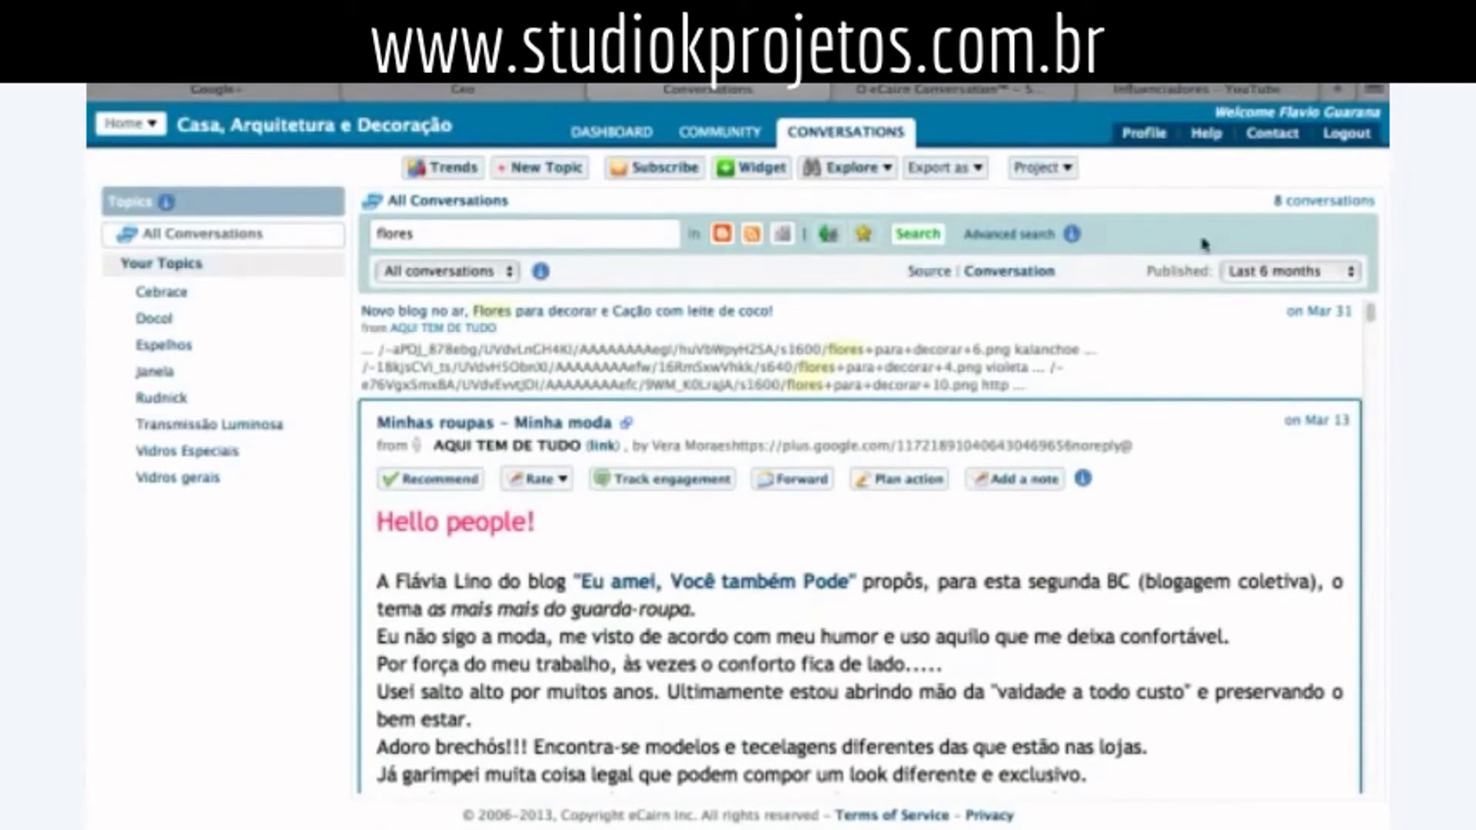
- Start a new topic that includes the keyword rudnik and excludes aqui tem de tudo, and search for its conversations
{"action": "left_click", "coordinate": [917, 169]}
{"action": "left_click", "coordinate": [650, 276]}
{"action": "left_click", "coordinate": [541, 171]}
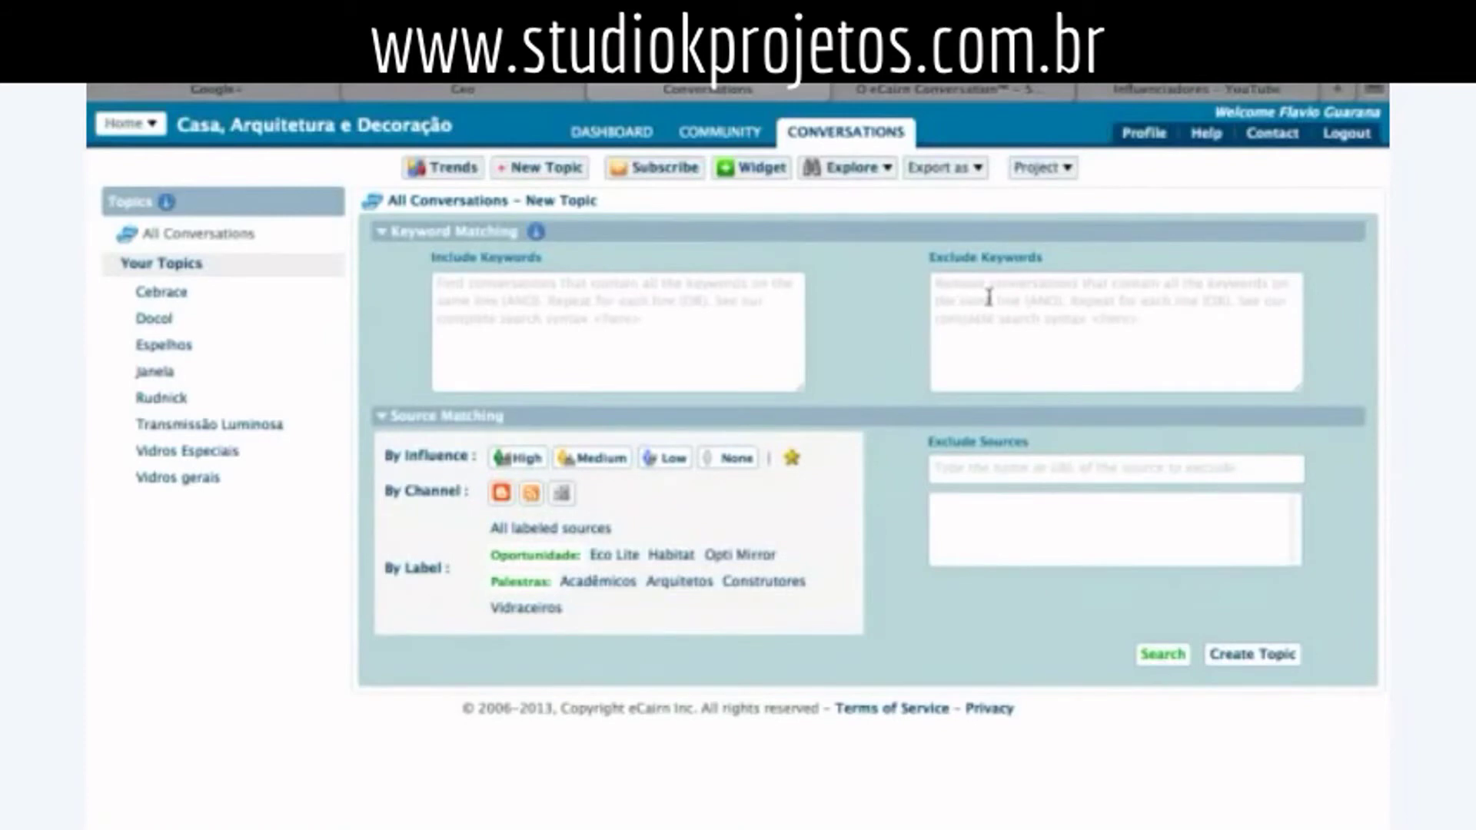
{"action": "left_click", "coordinate": [1030, 297]}
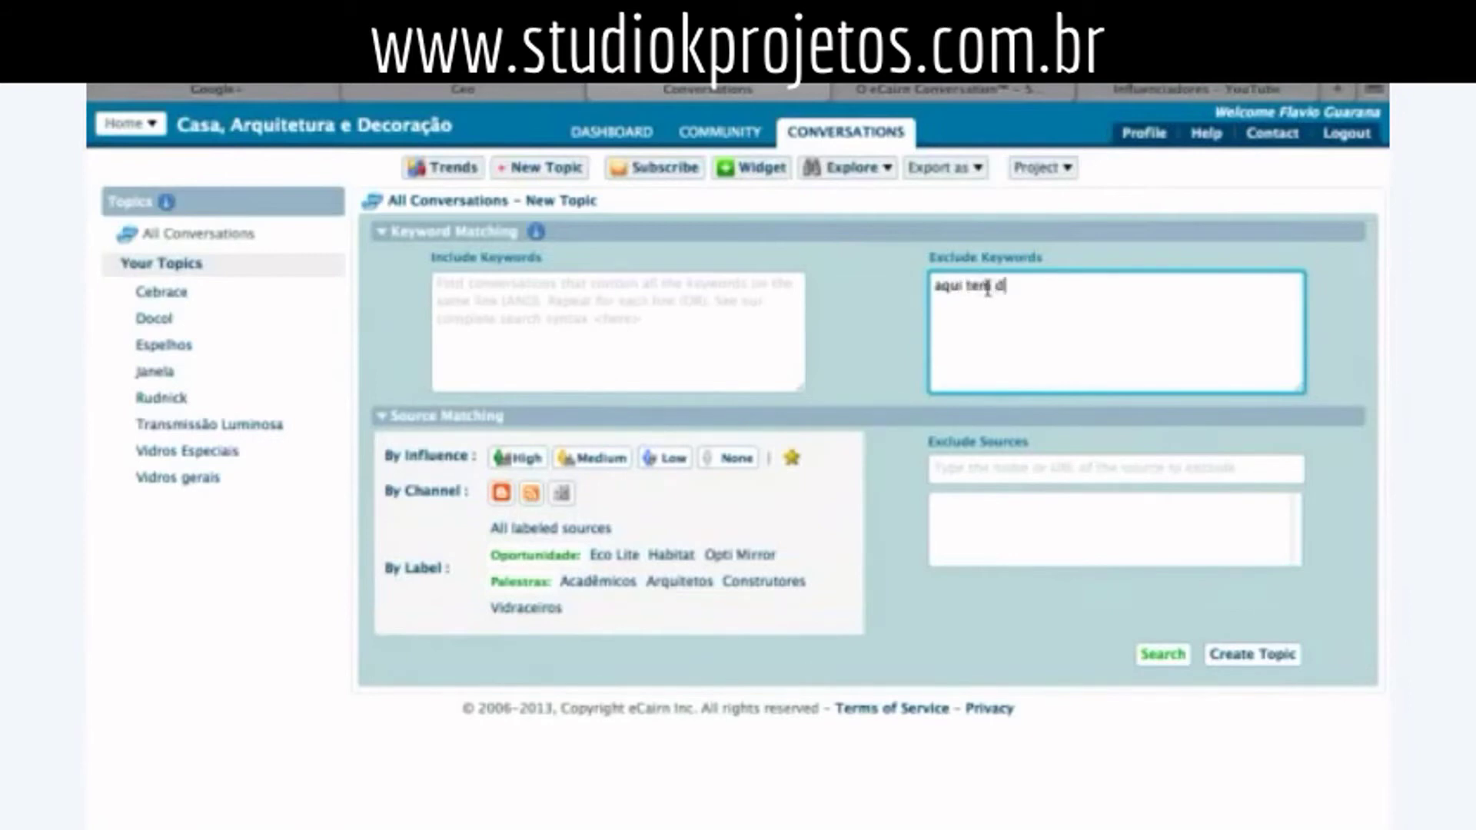
{"action": "type", "text": "aqui tem de tudo"}
{"action": "left_click", "coordinate": [458, 284]}
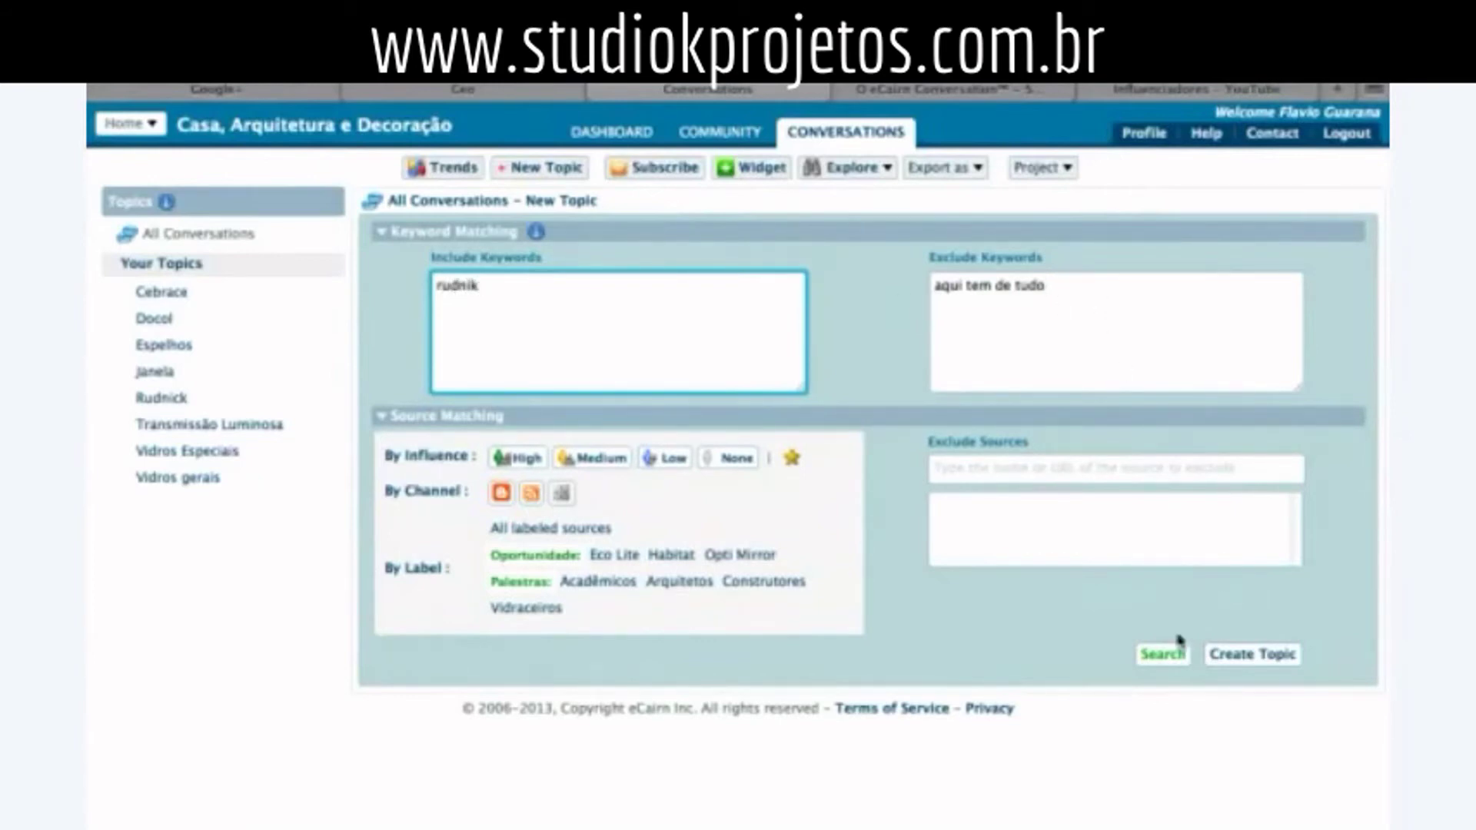
{"action": "left_click", "coordinate": [1163, 659]}
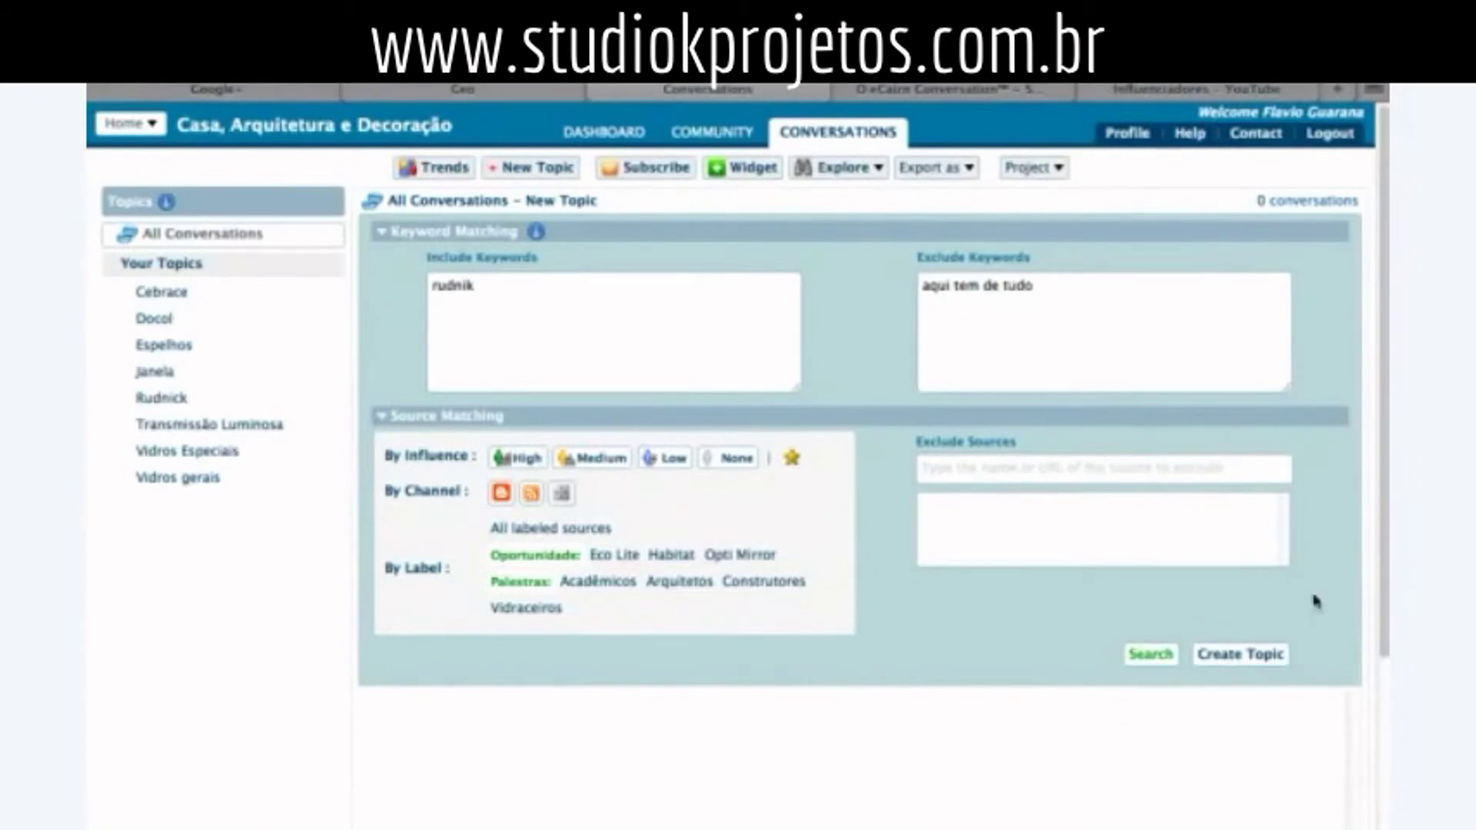
- Clear the topic's excluded keywords and repeat the search with only the rudnik keyword
{"action": "left_click_drag", "start_coordinate": [1077, 299], "coordinate": [861, 290]}
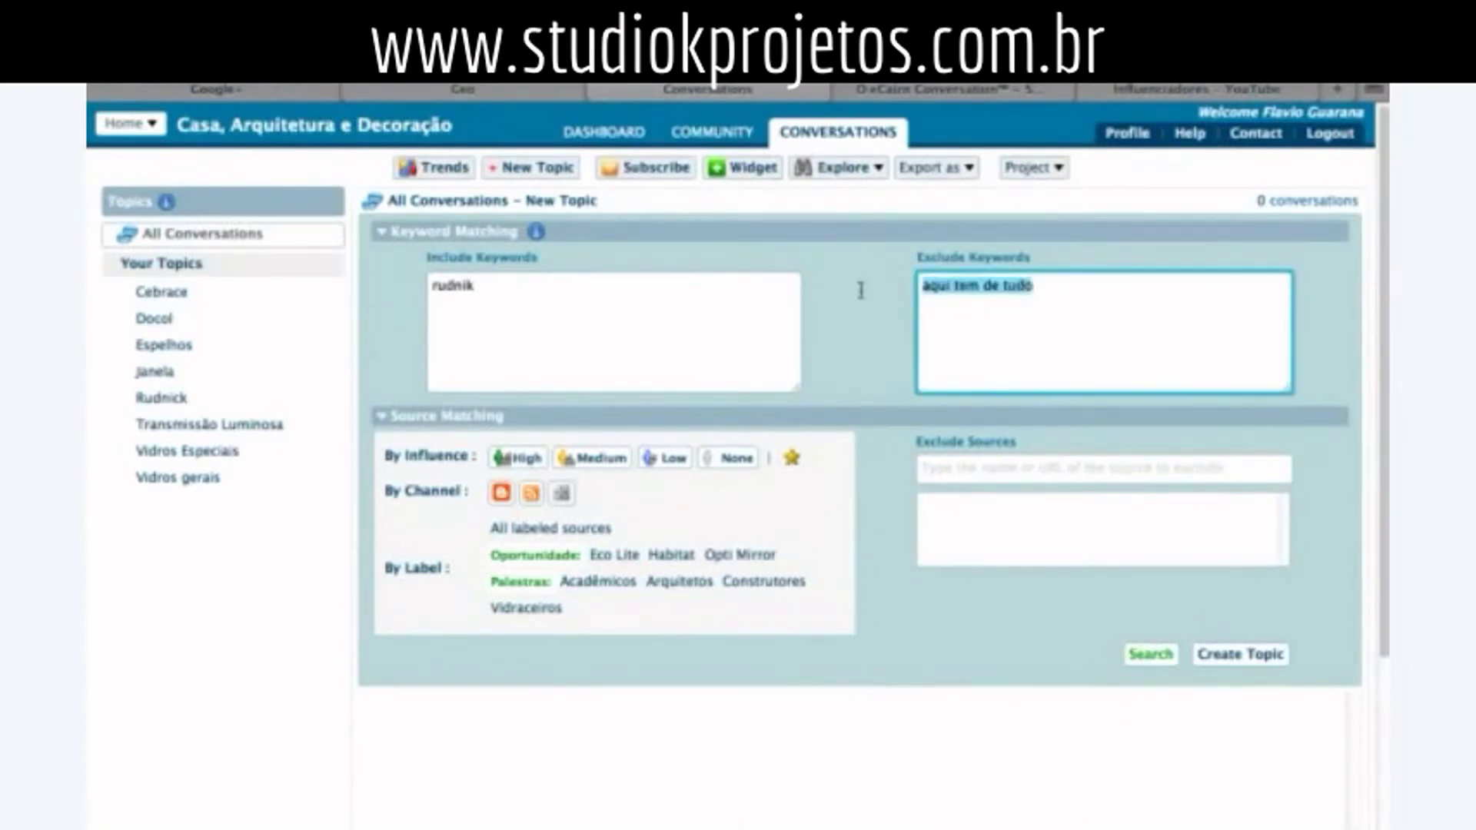
{"action": "key", "text": "BackSpace"}
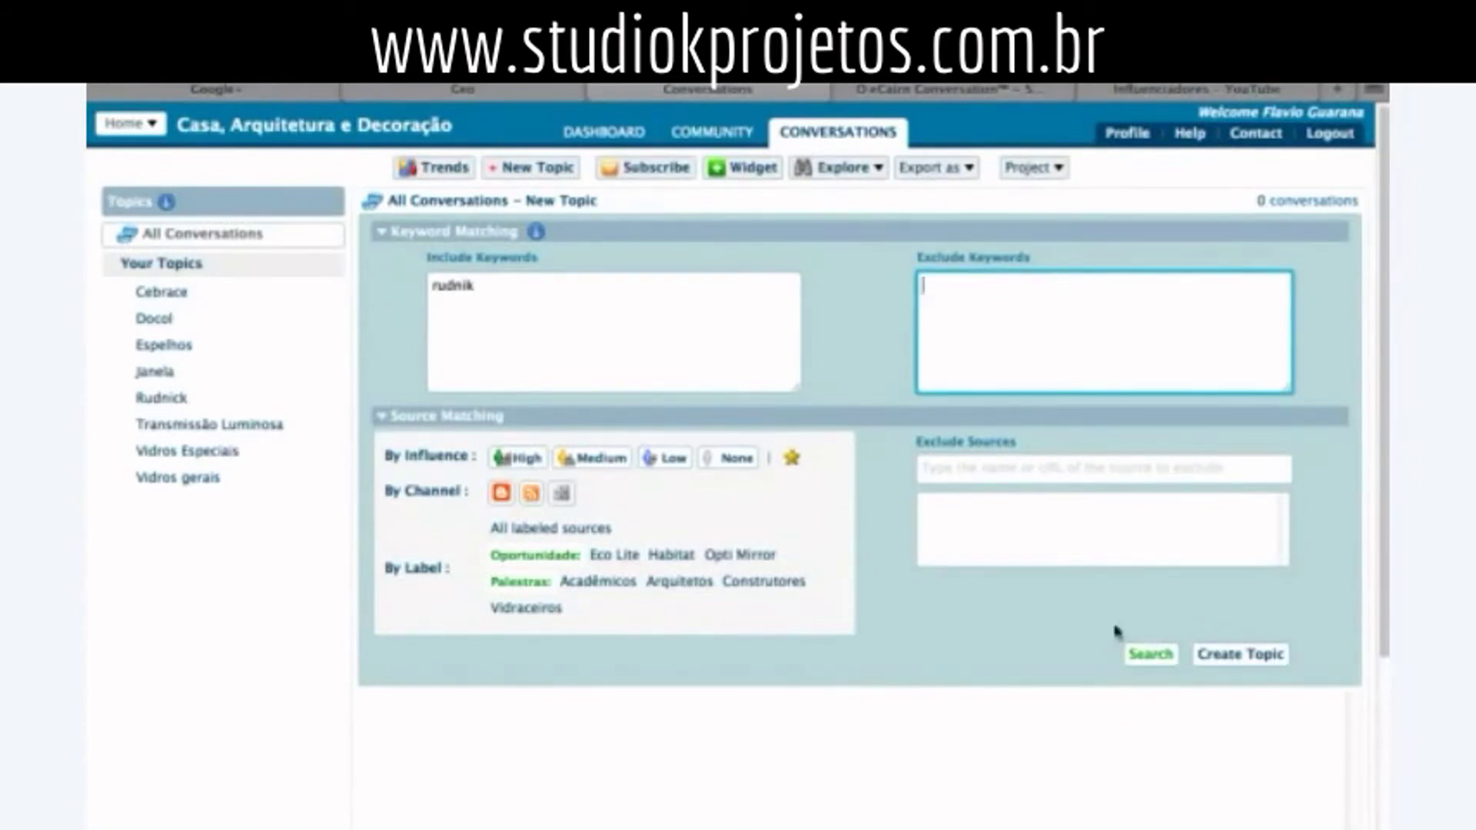
{"action": "left_click", "coordinate": [1143, 657]}
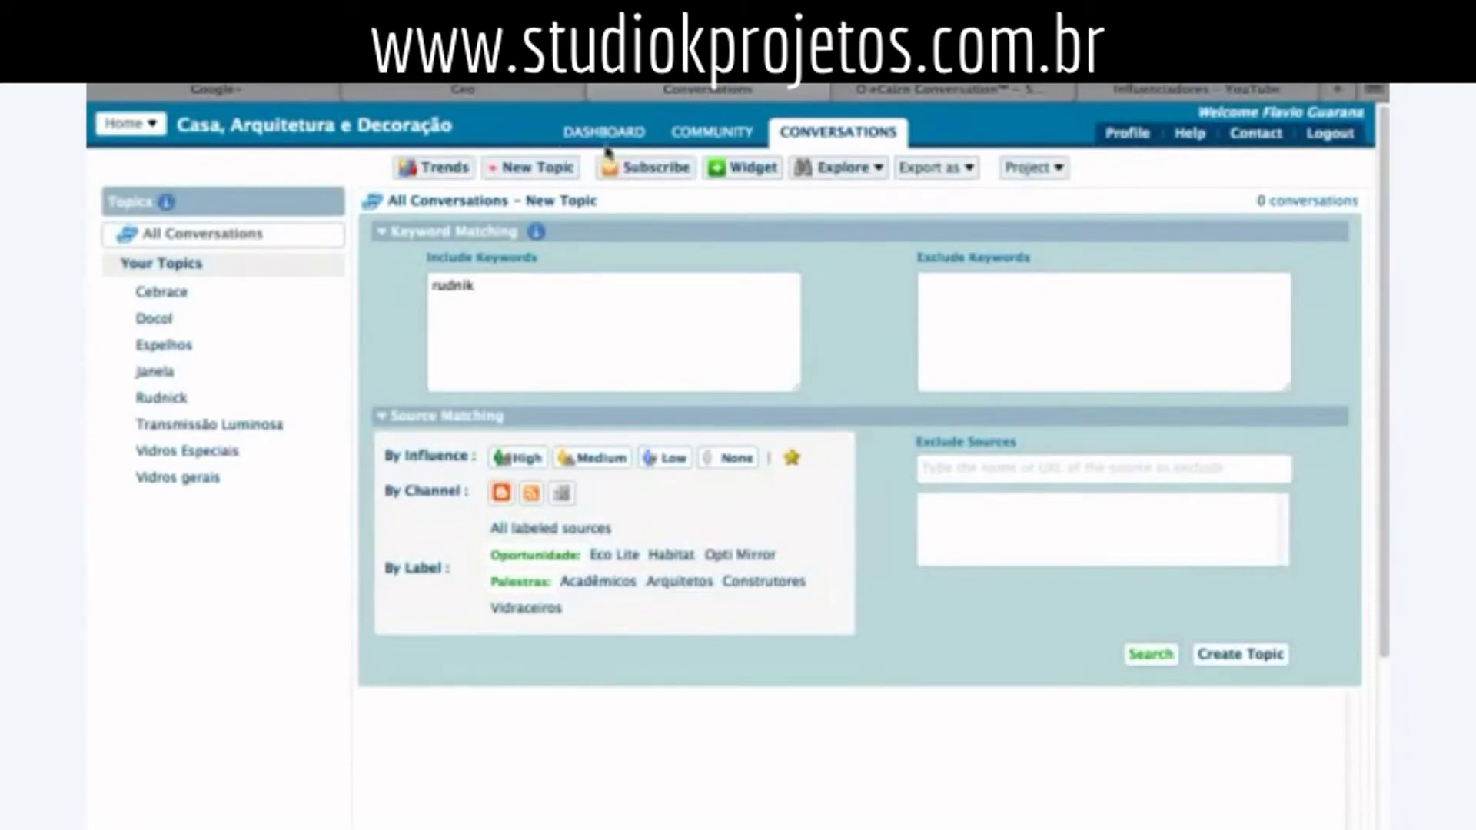
- Return to all conversations and start a new topic search that only excludes the keywords aqui tem de tudo
{"action": "left_click", "coordinate": [189, 239]}
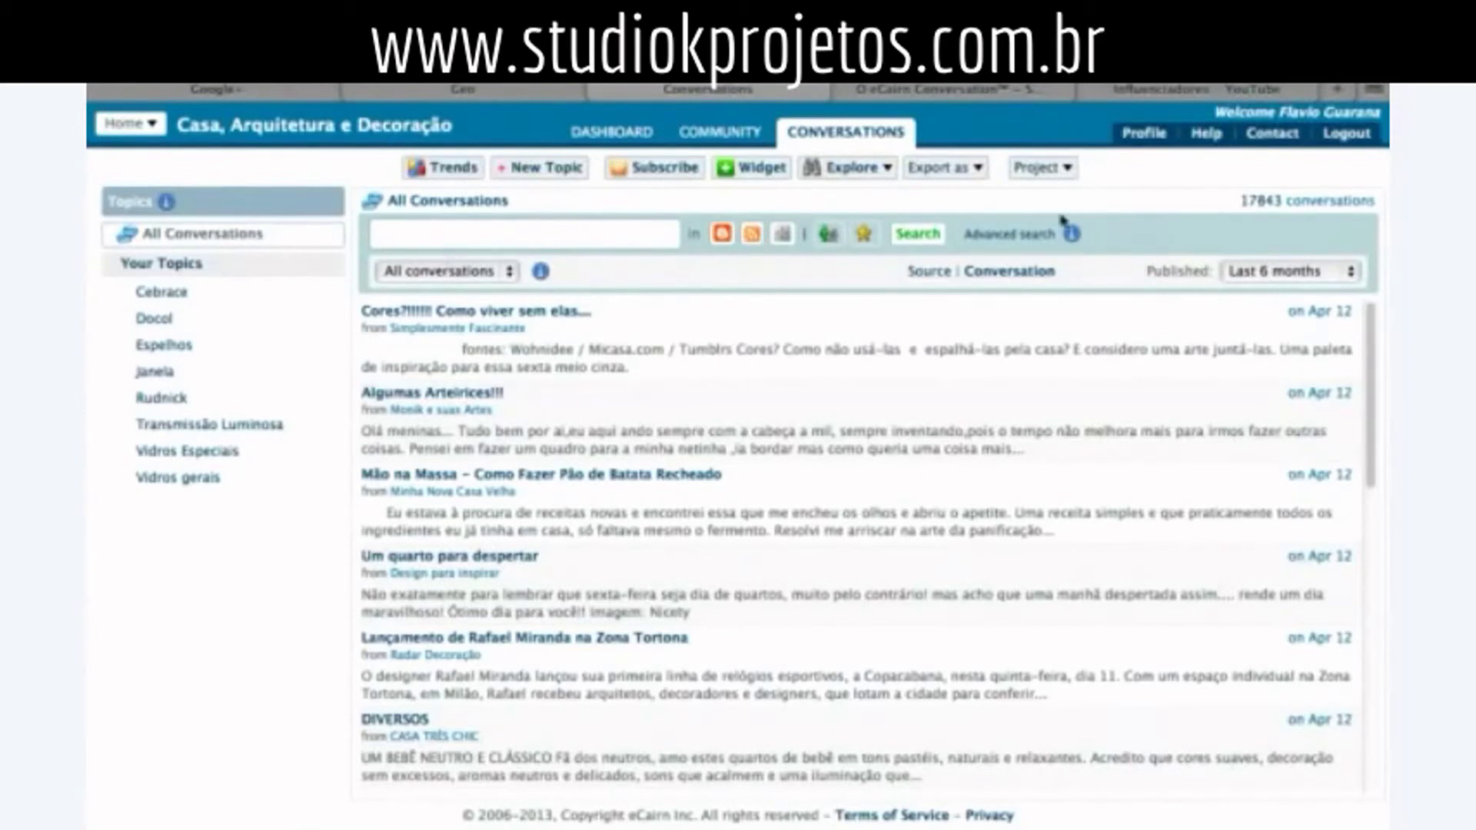
{"action": "left_click", "coordinate": [553, 171]}
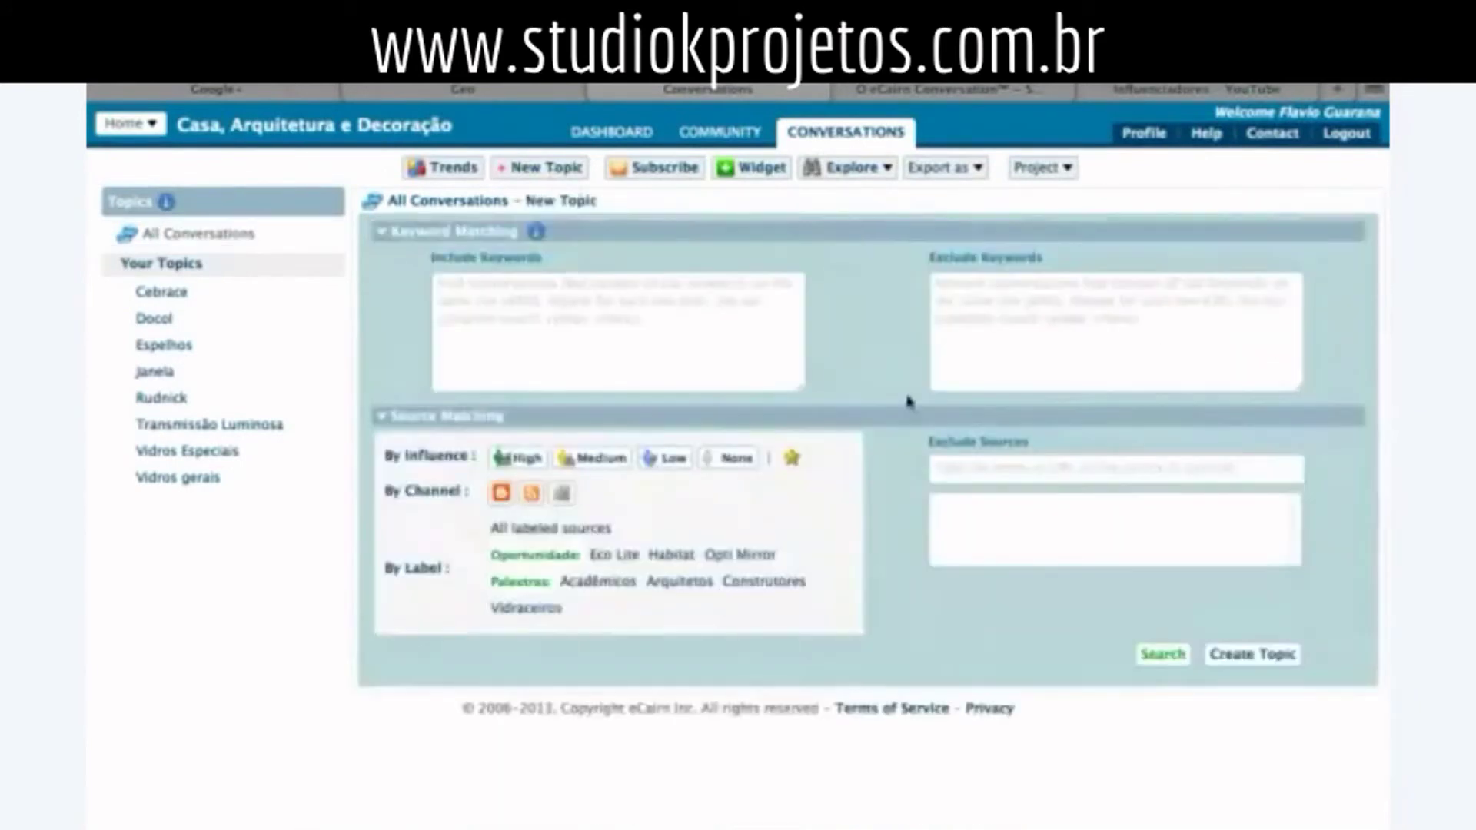
{"action": "left_click", "coordinate": [984, 318]}
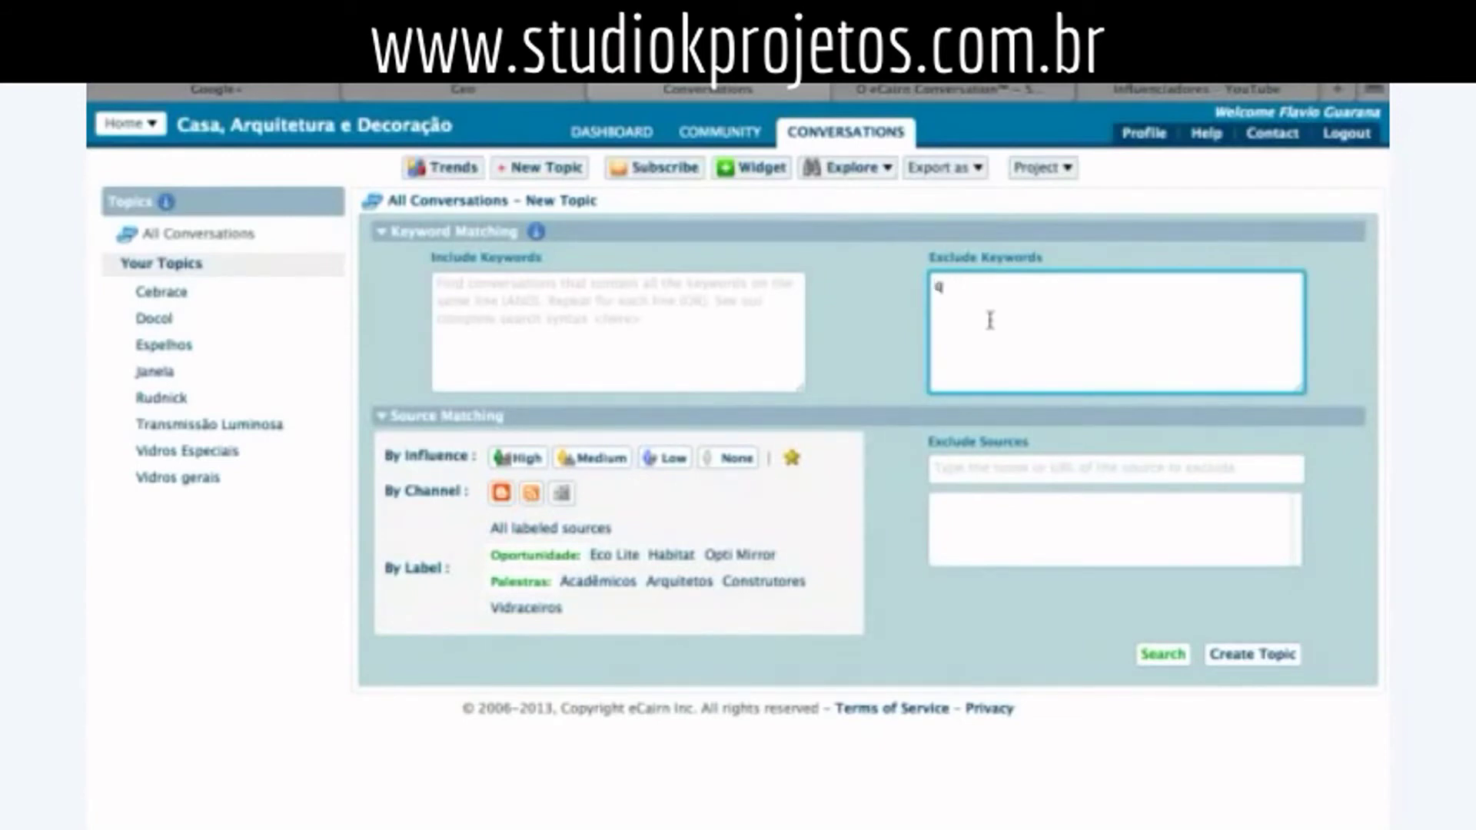
{"action": "type", "text": "aqui tem de tudo"}
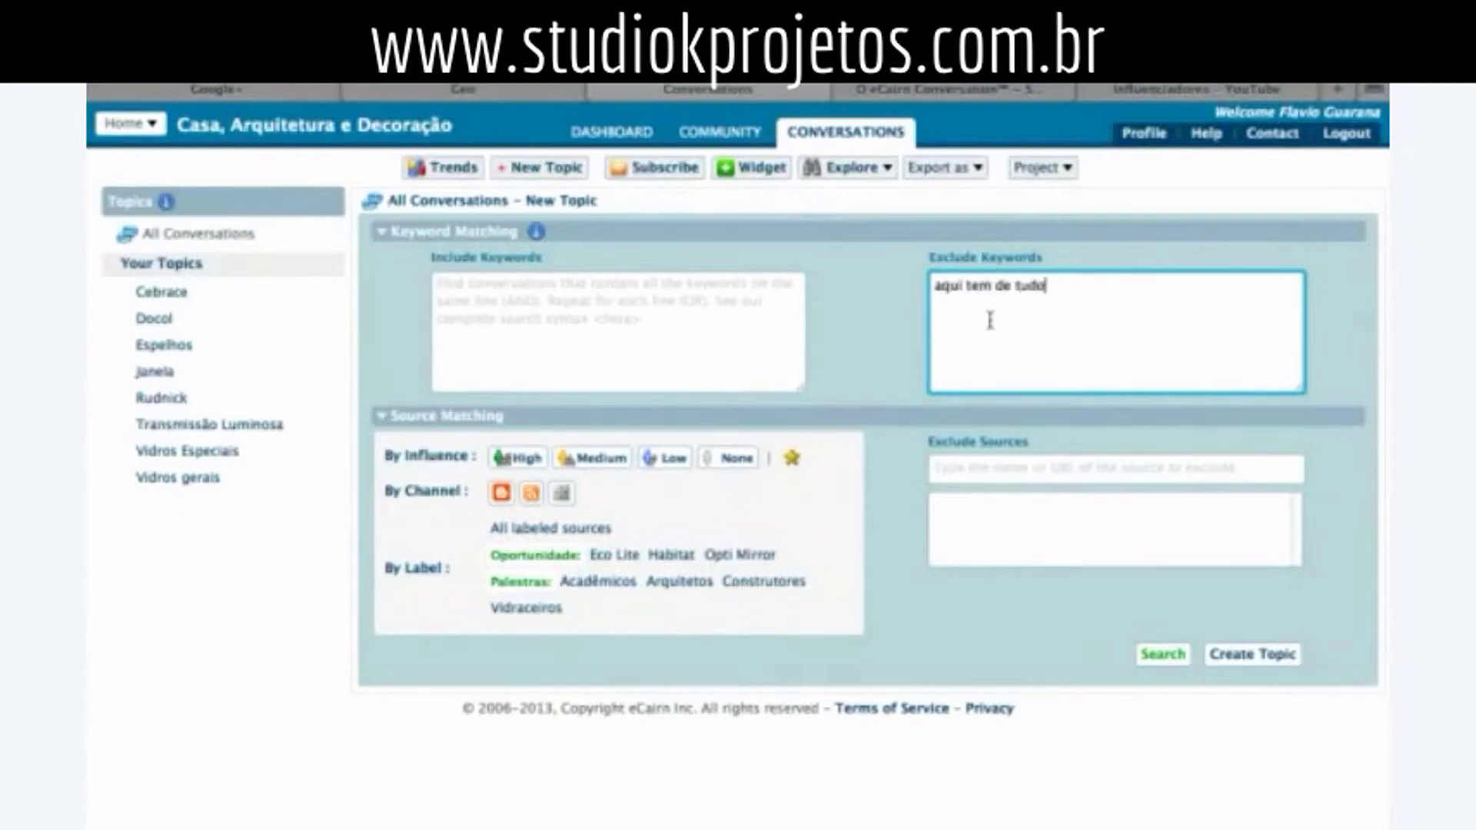
{"action": "left_click", "coordinate": [1159, 654]}
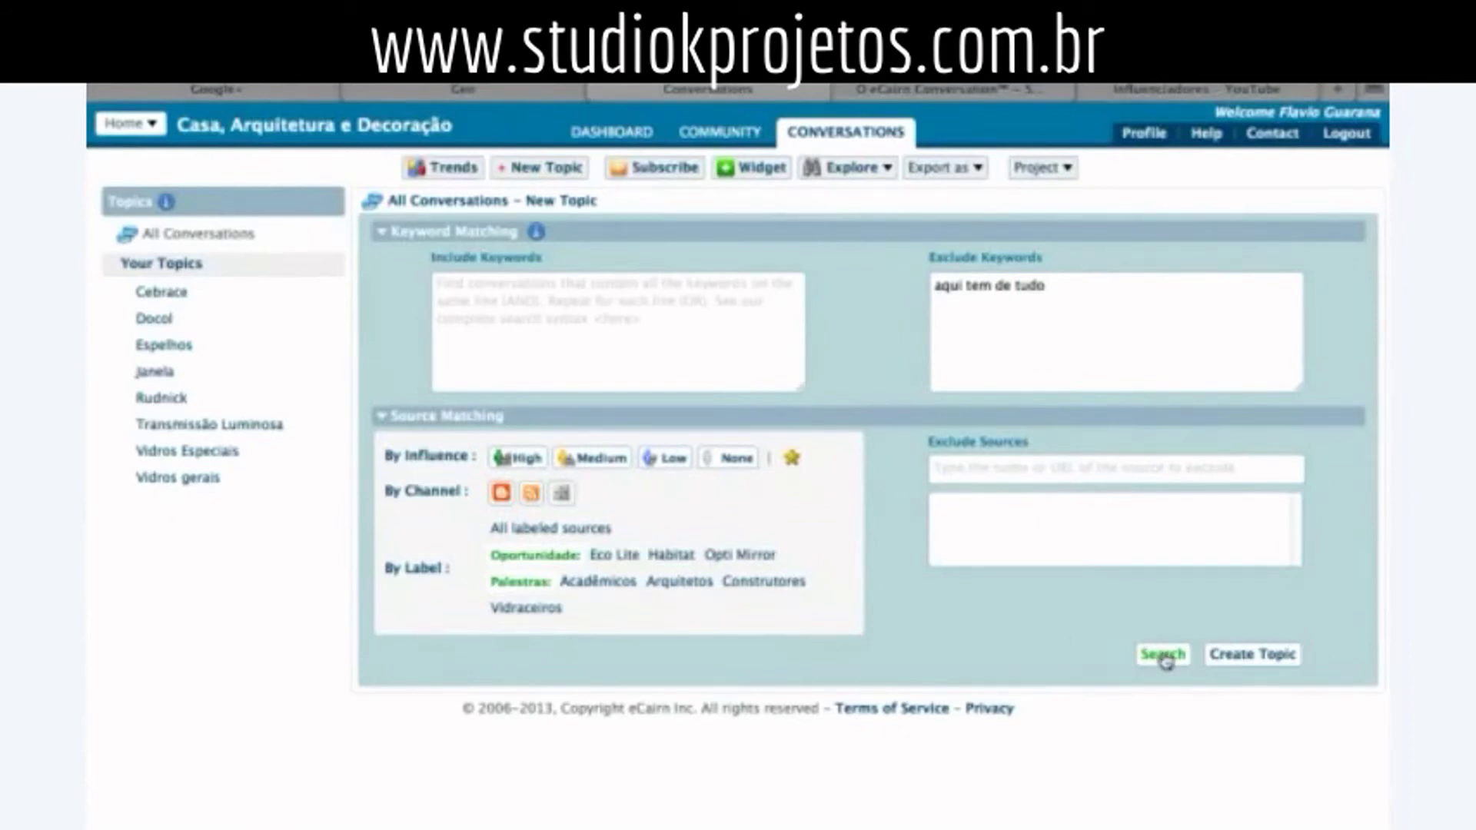
{"action": "left_click", "coordinate": [1163, 656]}
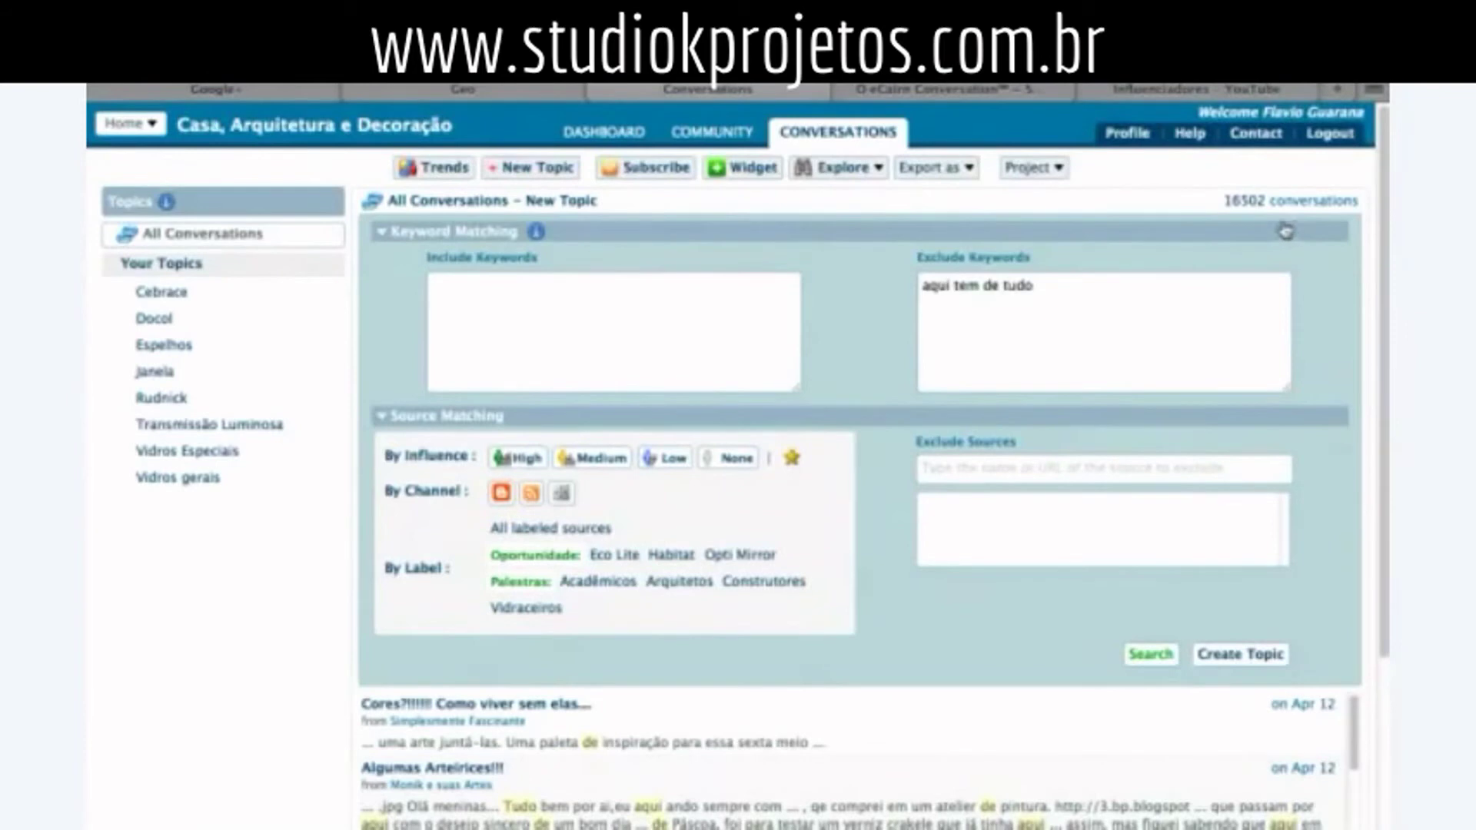
- Copy the excluded keyword text aqui tem de tudo and use it to add the source AQUI TEM DE TUDO to the excluded sources
{"action": "left_click_drag", "start_coordinate": [1059, 305], "coordinate": [918, 284]}
{"action": "key", "text": "ctrl+c"}
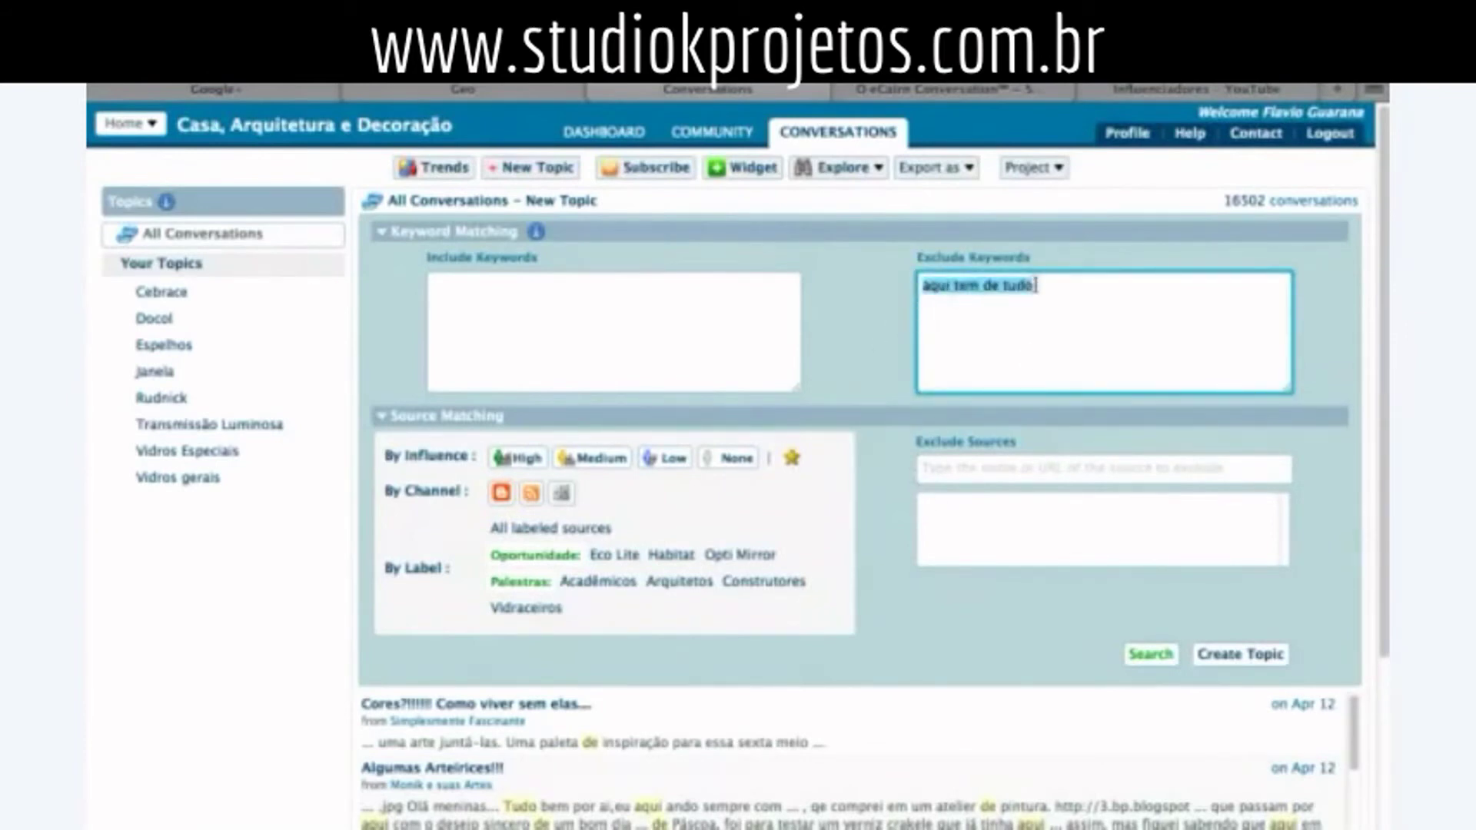
{"action": "left_click", "coordinate": [1139, 329]}
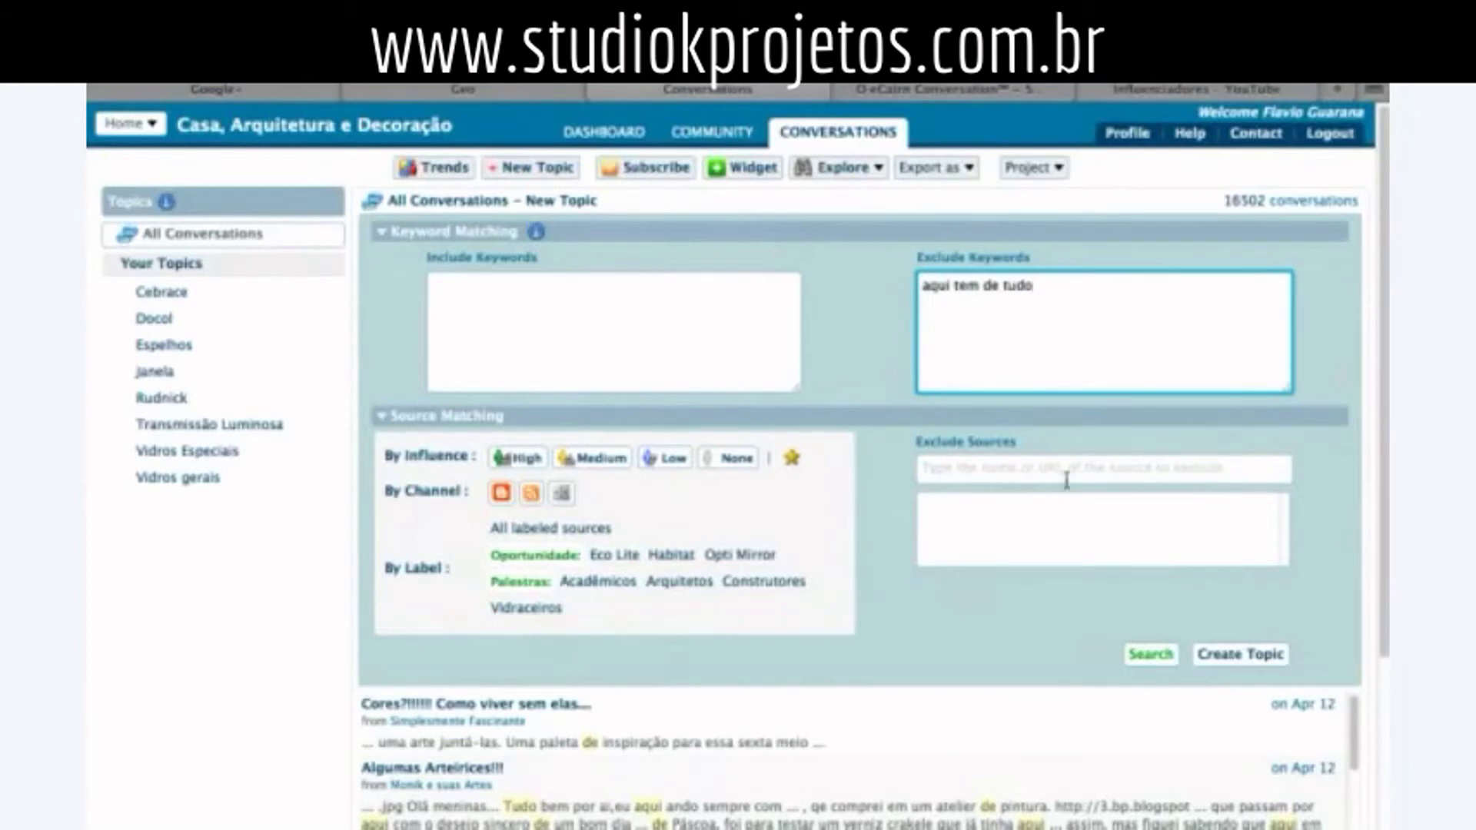
{"action": "left_click", "coordinate": [967, 466]}
{"action": "left_click", "coordinate": [1045, 285]}
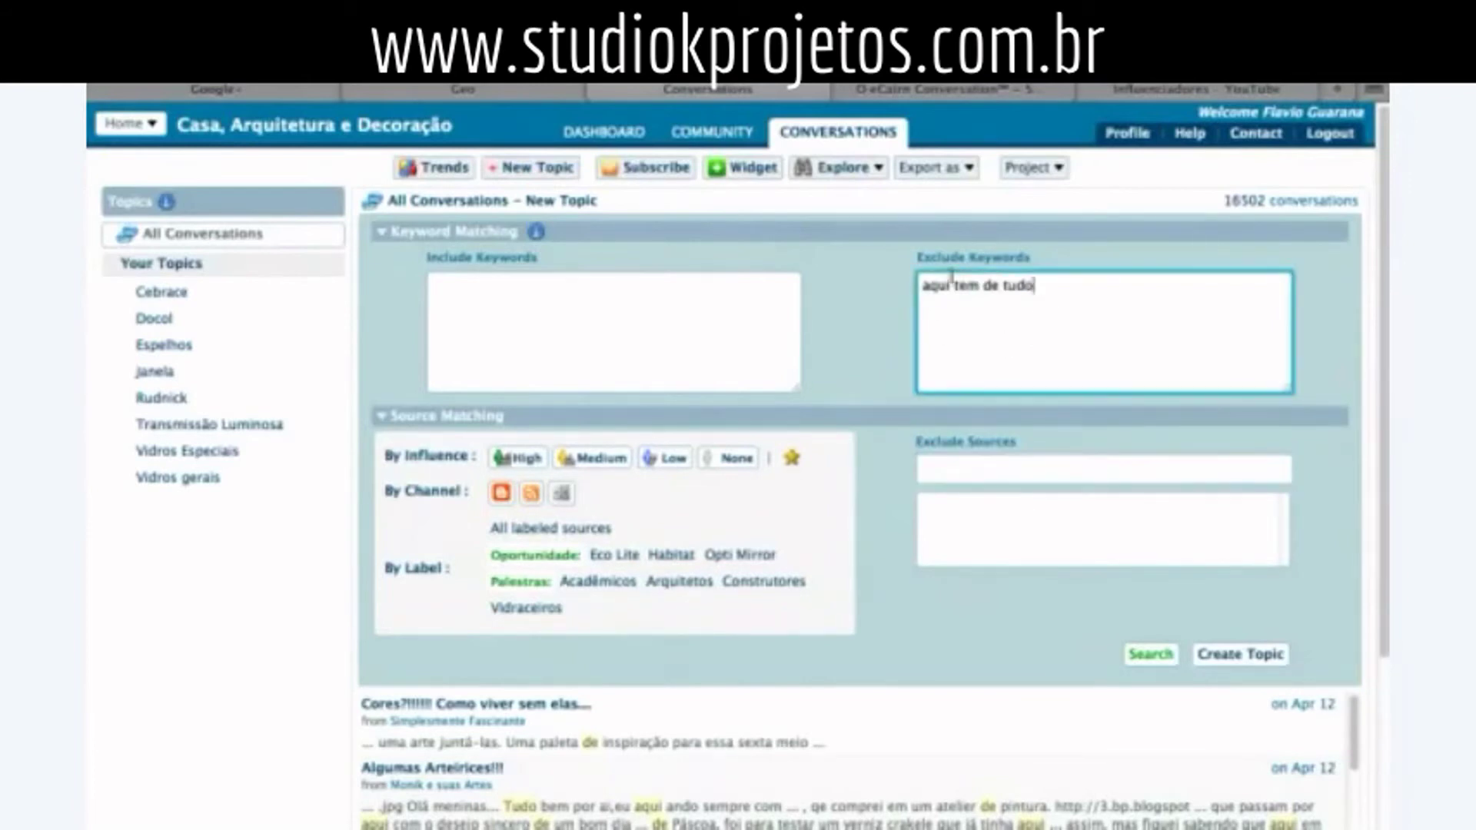
{"action": "left_click", "coordinate": [1001, 471]}
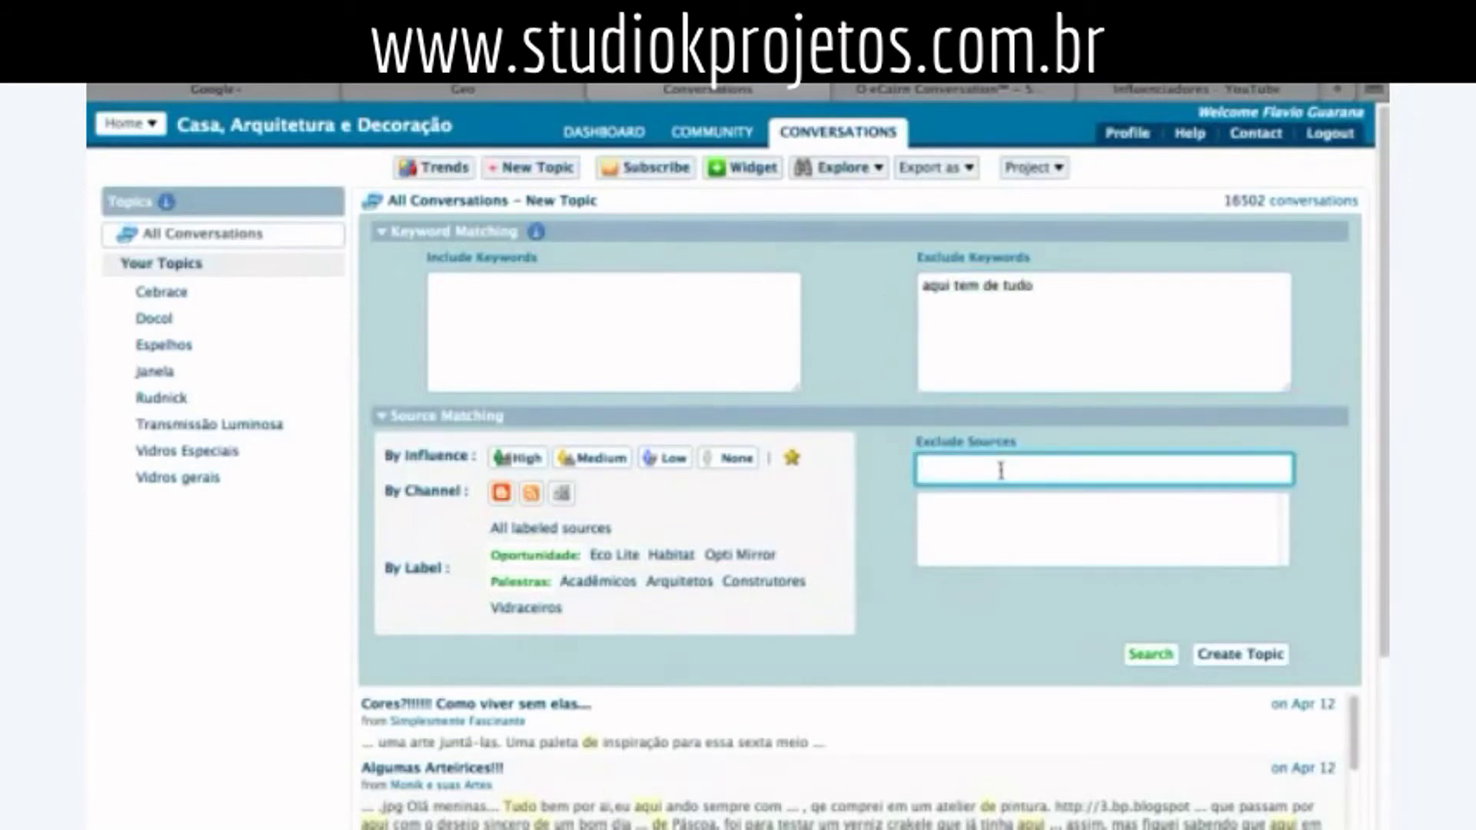
{"action": "key", "text": "ctrl+v"}
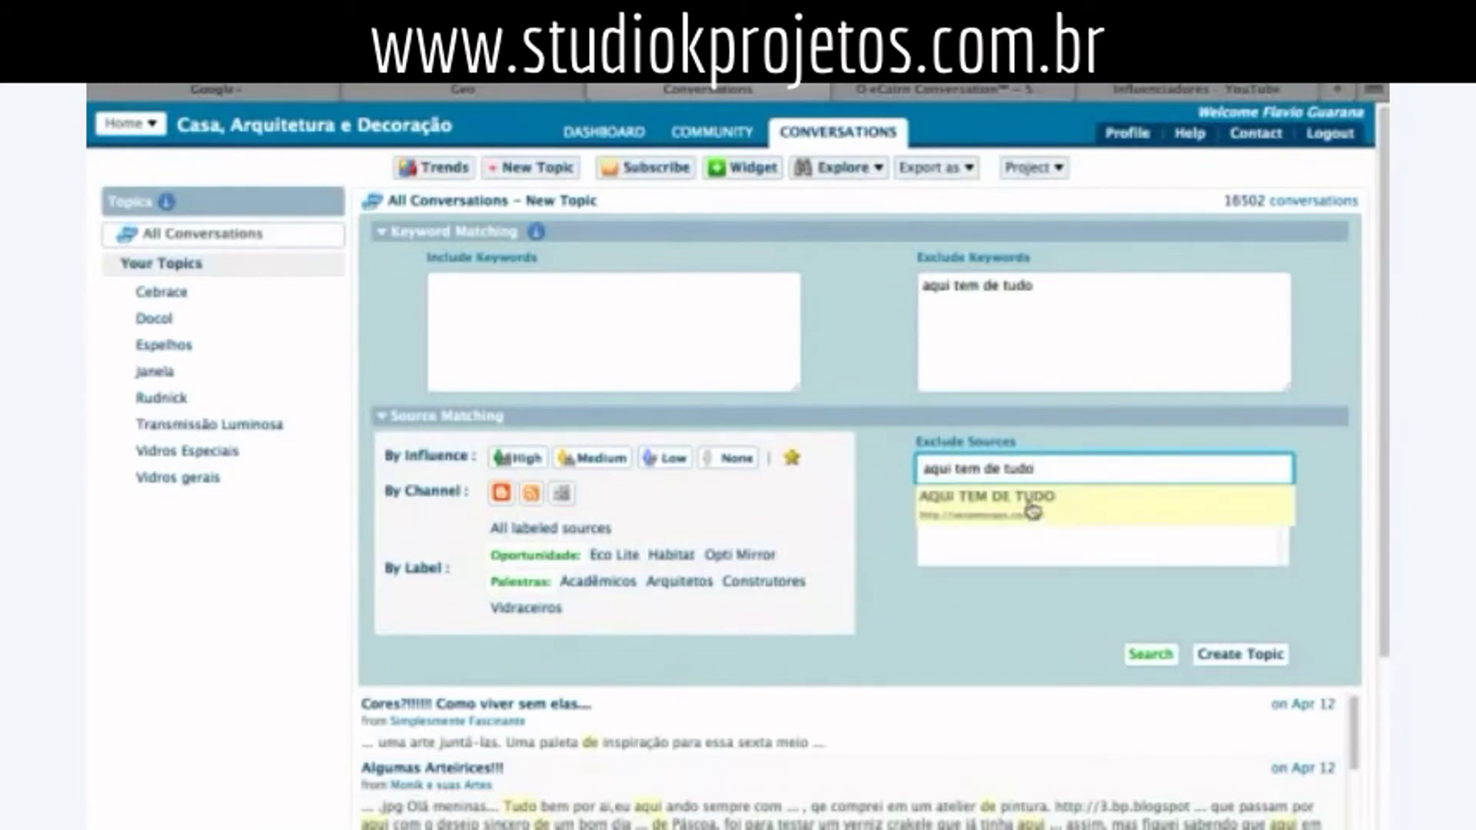
{"action": "left_click", "coordinate": [1034, 517]}
- Clear the excluded keywords and search for conversations with only the AQUI TEM DE TUDO source excluded
{"action": "left_click", "coordinate": [1034, 296]}
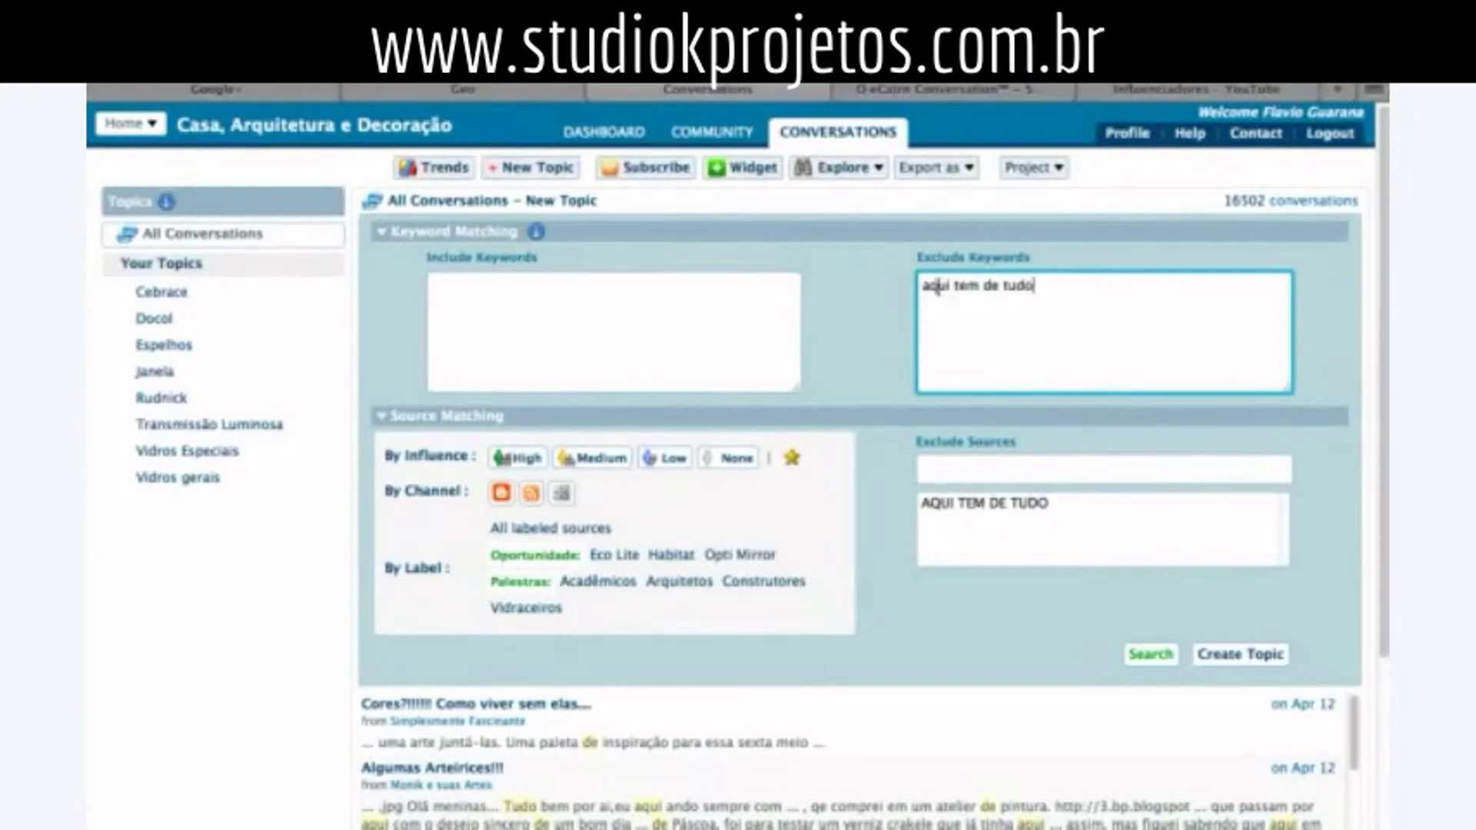
{"action": "left_click_drag", "start_coordinate": [928, 285], "coordinate": [1021, 283]}
{"action": "key", "text": "BackSpace"}
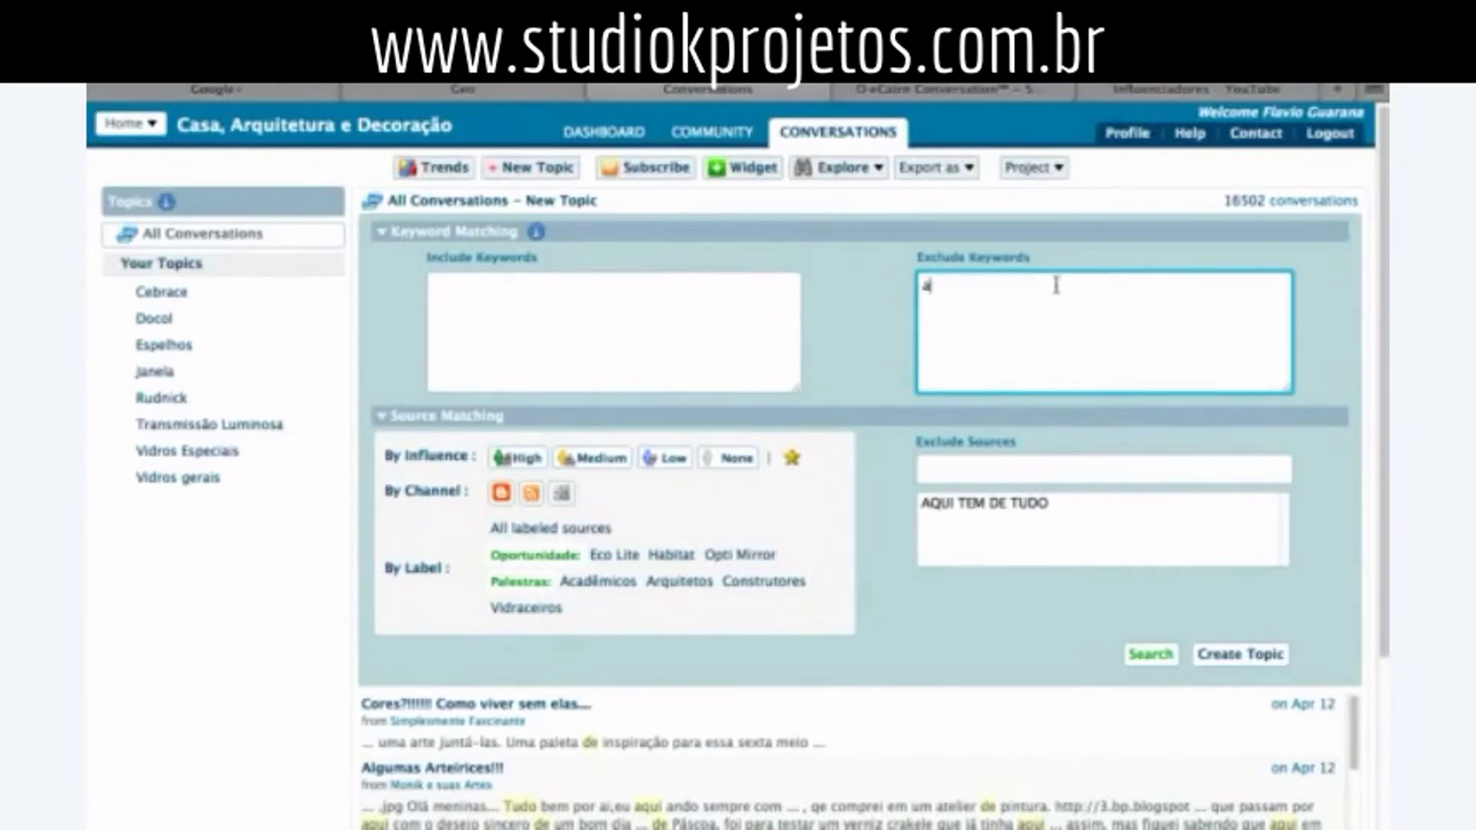
{"action": "left_click", "coordinate": [1153, 661]}
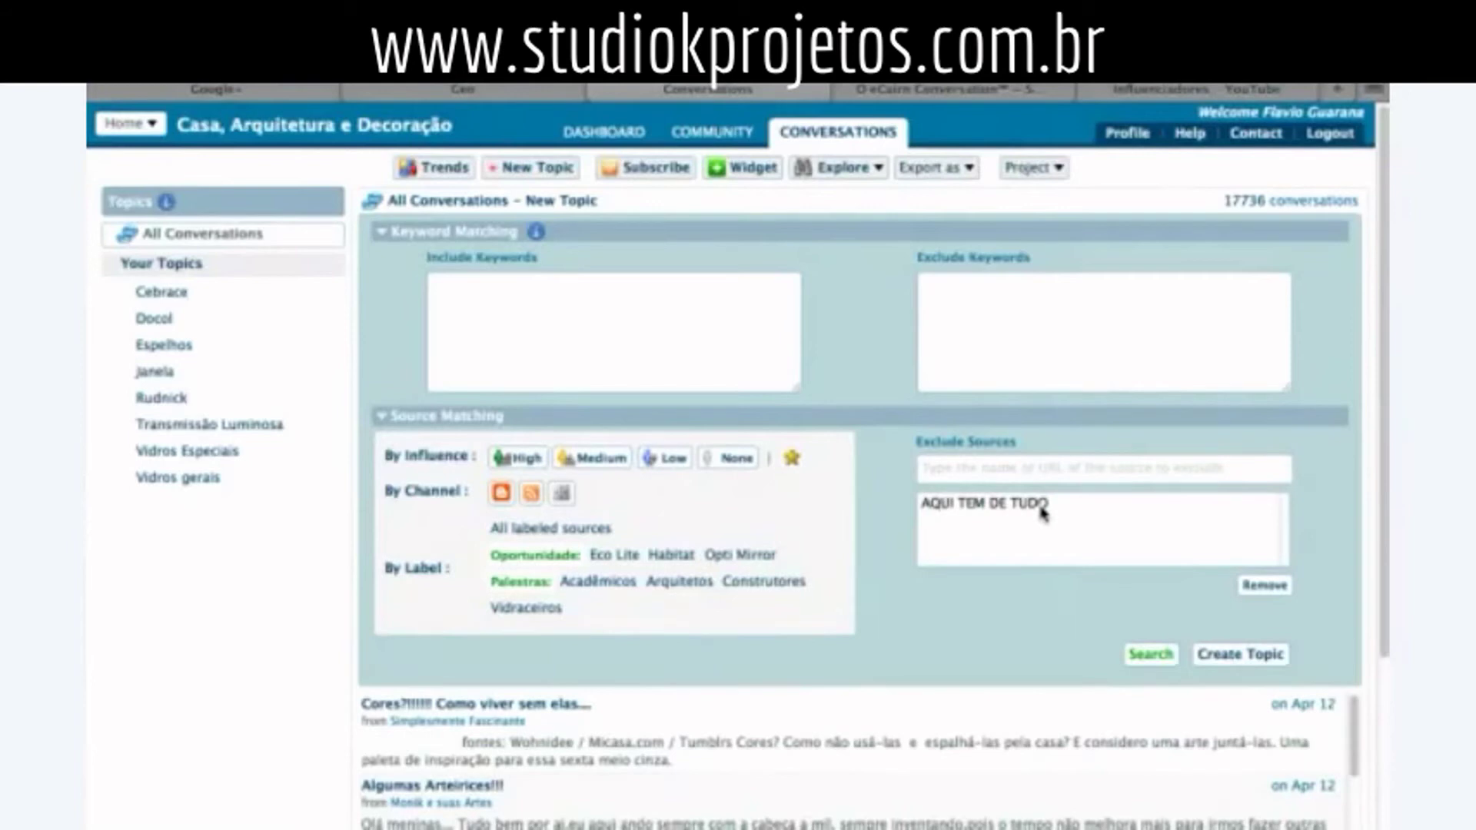
- Open the new topic's save form and abandon it by returning to all conversations
{"action": "left_click", "coordinate": [1253, 663]}
{"action": "left_click", "coordinate": [638, 694]}
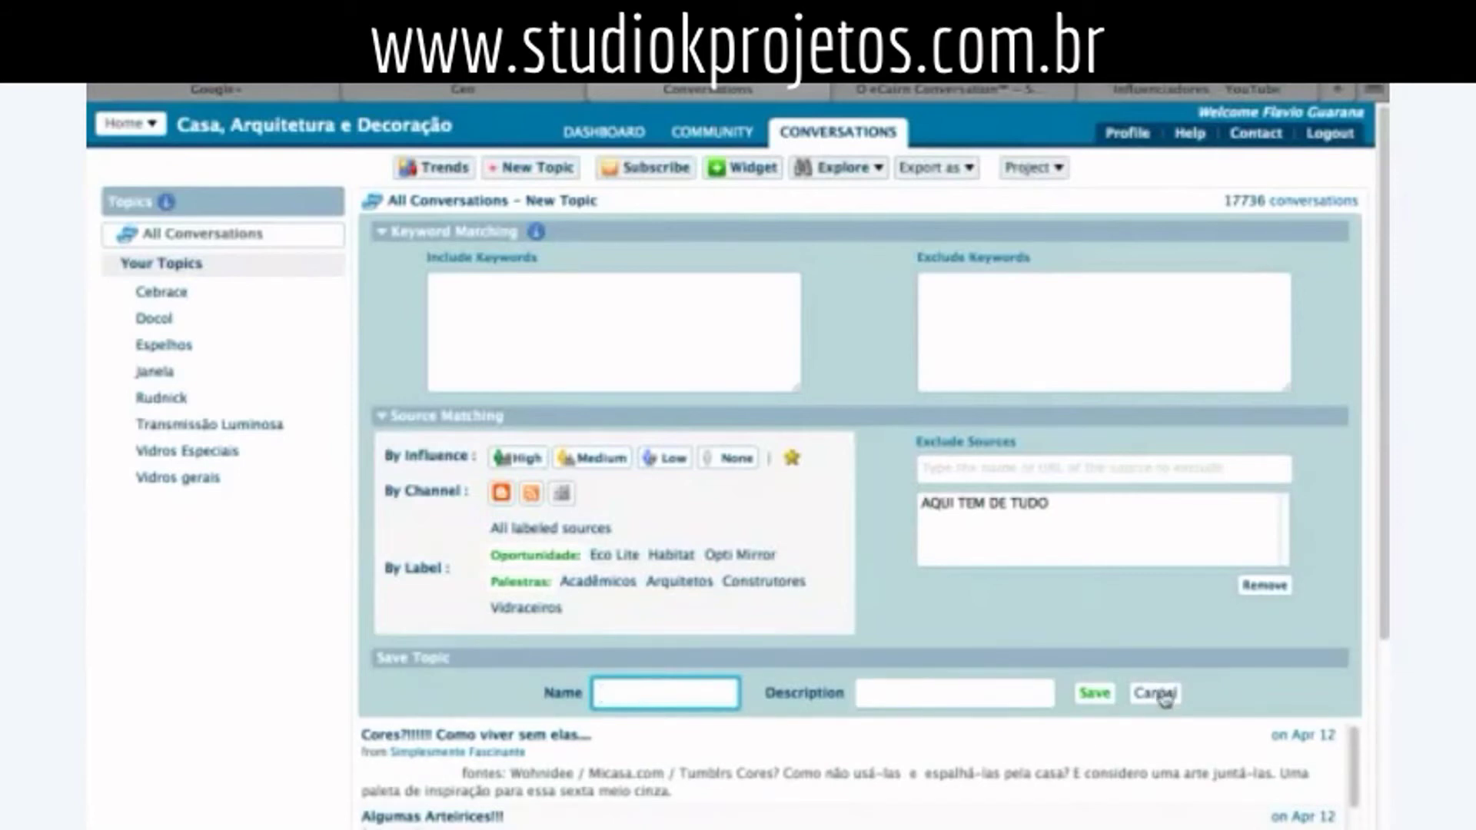
{"action": "left_click", "coordinate": [184, 240]}
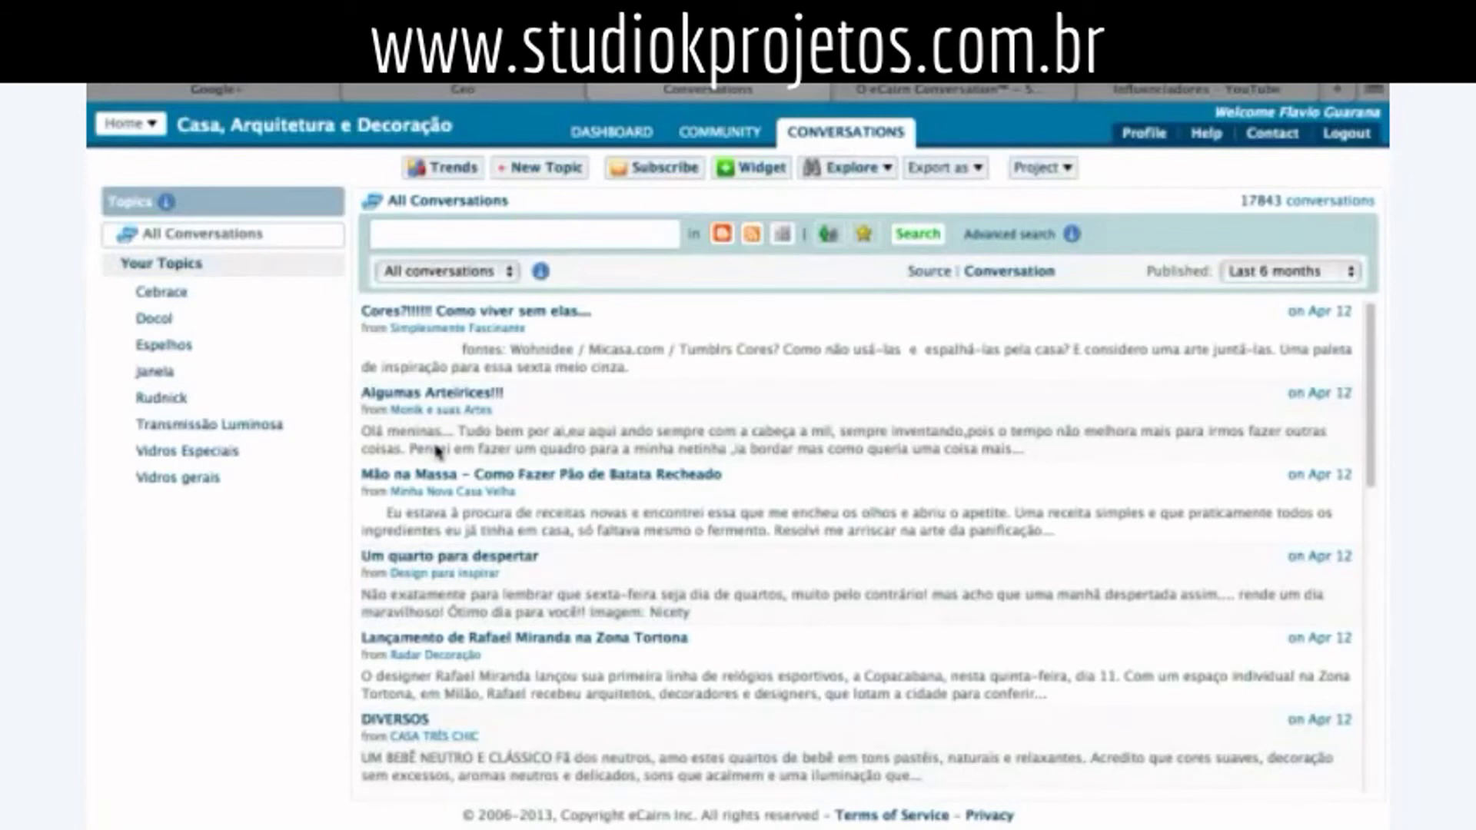
- Filter all conversations to those read by the team and look through the resulting list
{"action": "left_click", "coordinate": [428, 493]}
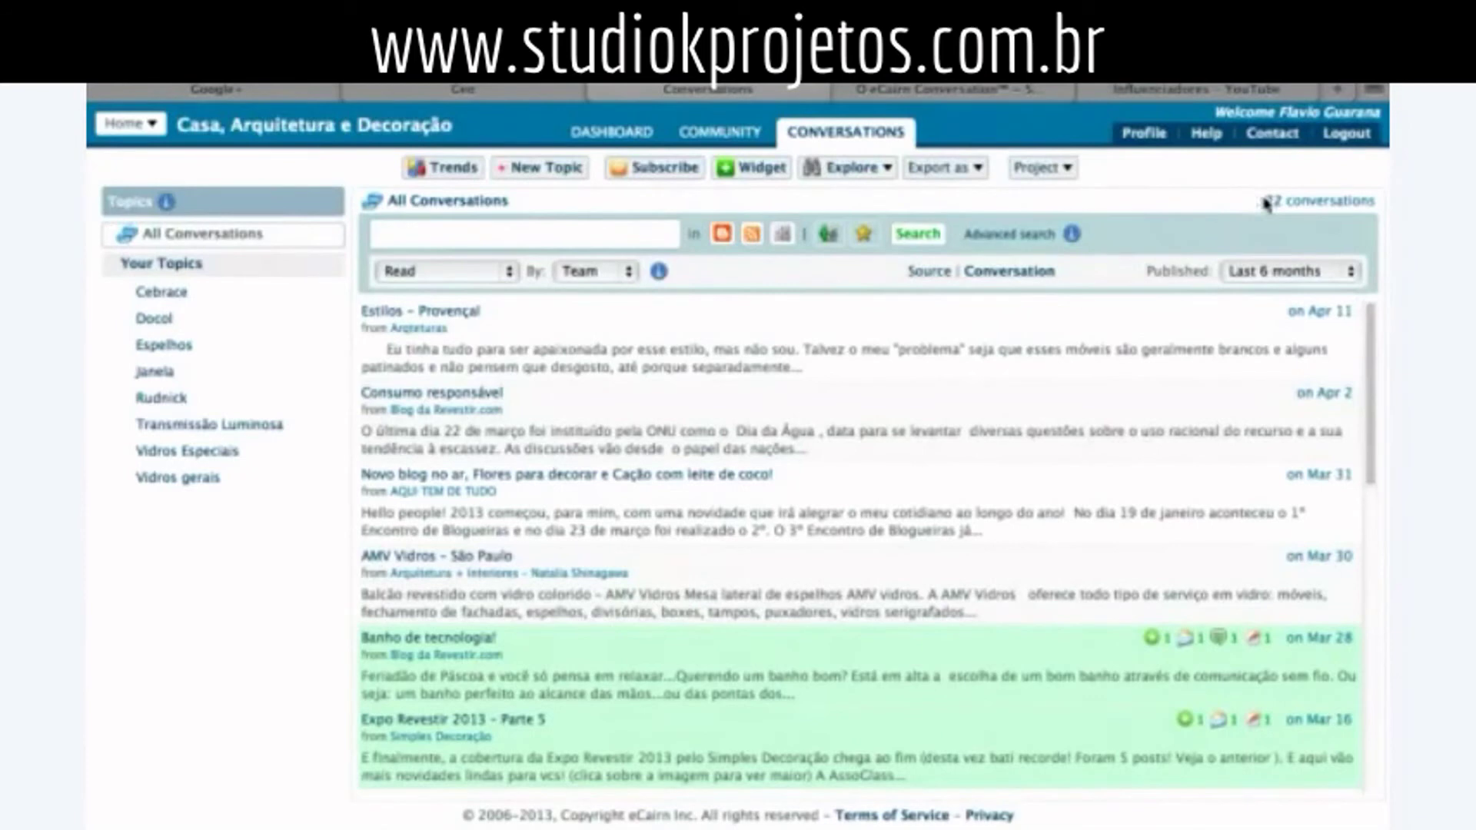
{"action": "left_click_drag", "start_coordinate": [1263, 201], "coordinate": [1353, 203]}
{"action": "scroll", "coordinate": [1374, 360], "scroll_direction": "down", "scroll_amount": 5}
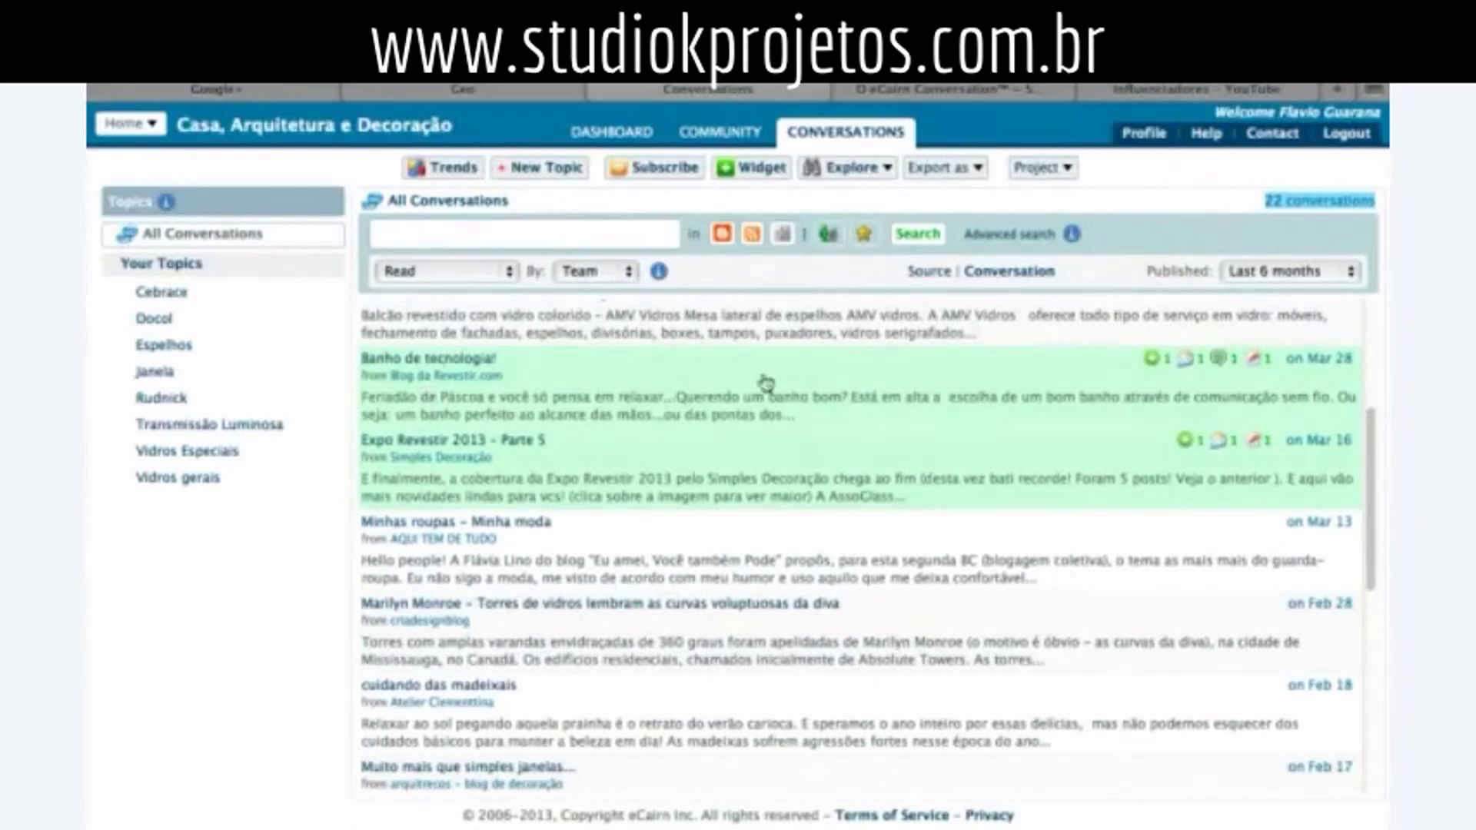
{"action": "mouse_move", "coordinate": [1193, 367]}
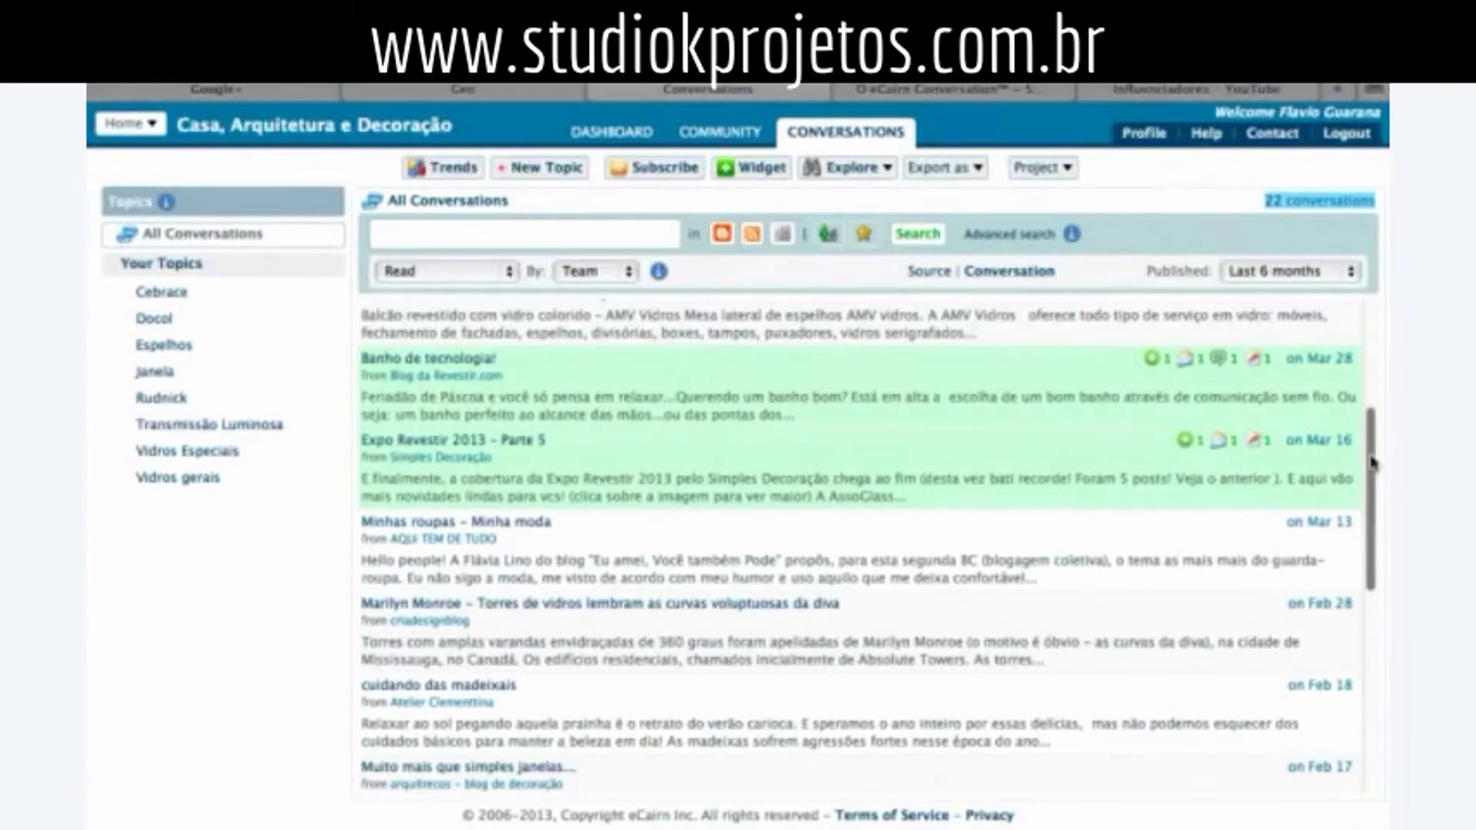
{"action": "left_click_drag", "start_coordinate": [1370, 480], "coordinate": [1379, 708]}
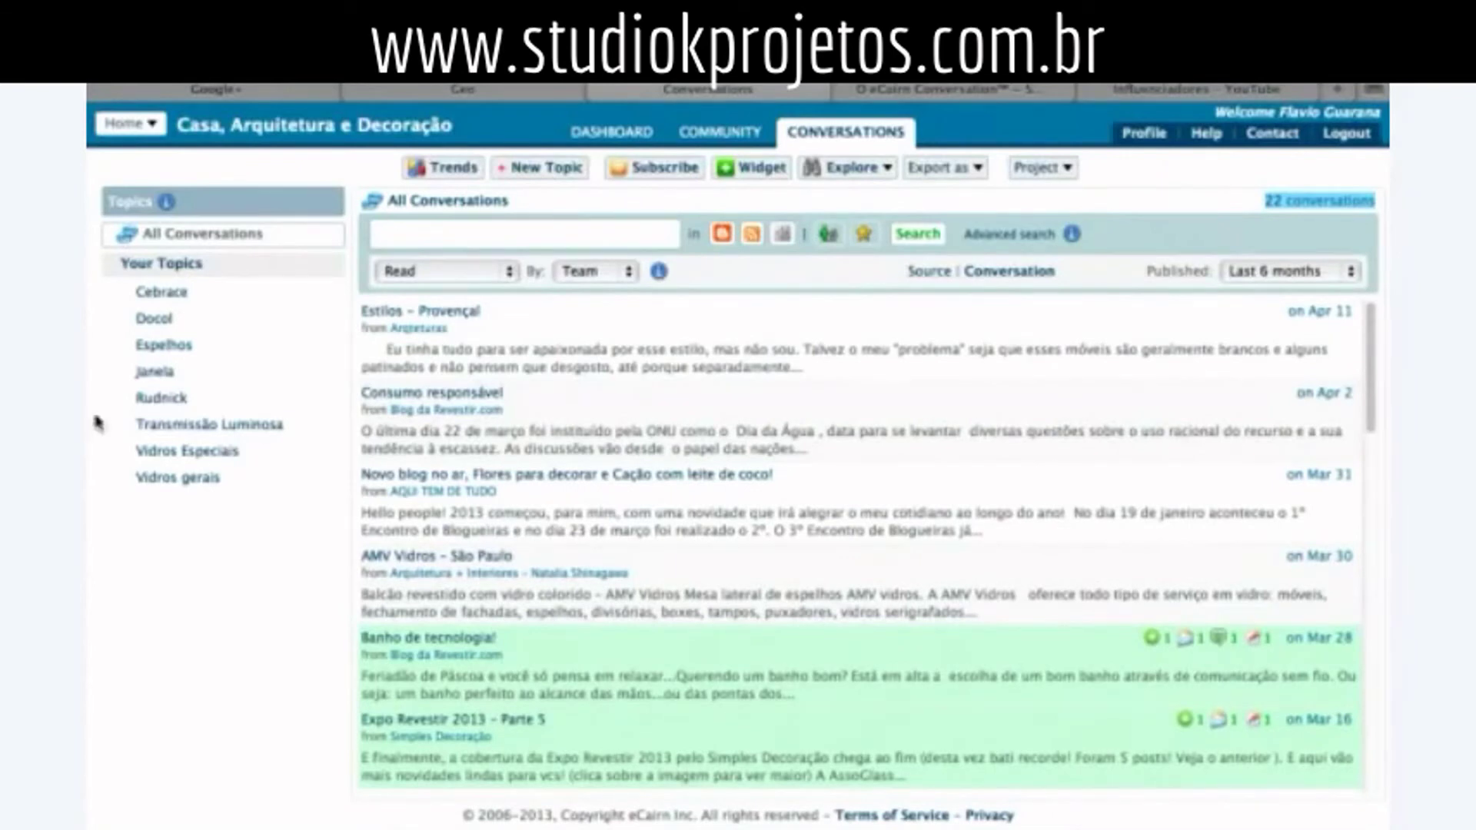
- Open the Rudnick topic for editing and examine its list of included keywords
{"action": "left_click", "coordinate": [192, 398]}
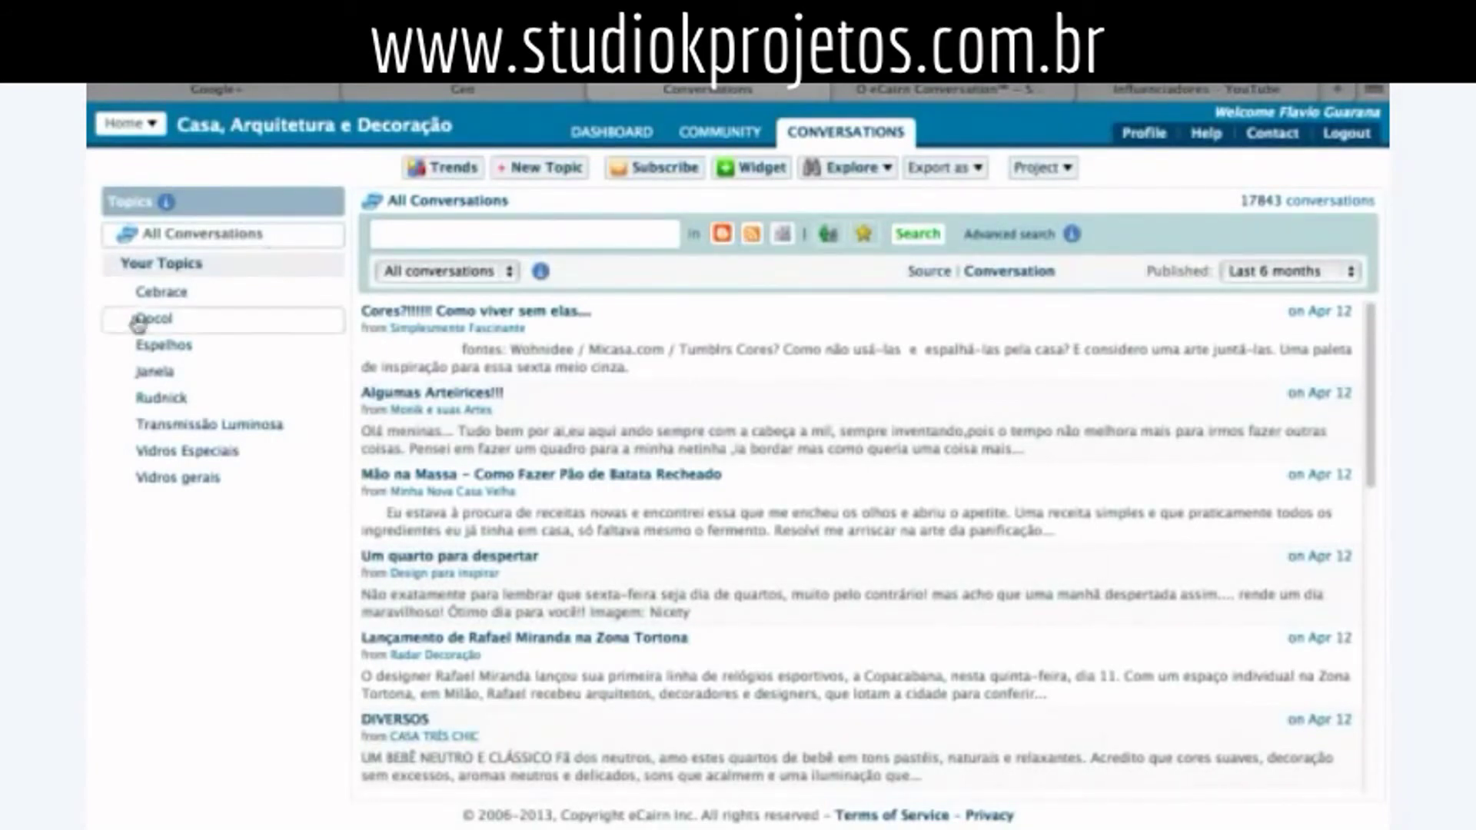
{"action": "left_click", "coordinate": [175, 396]}
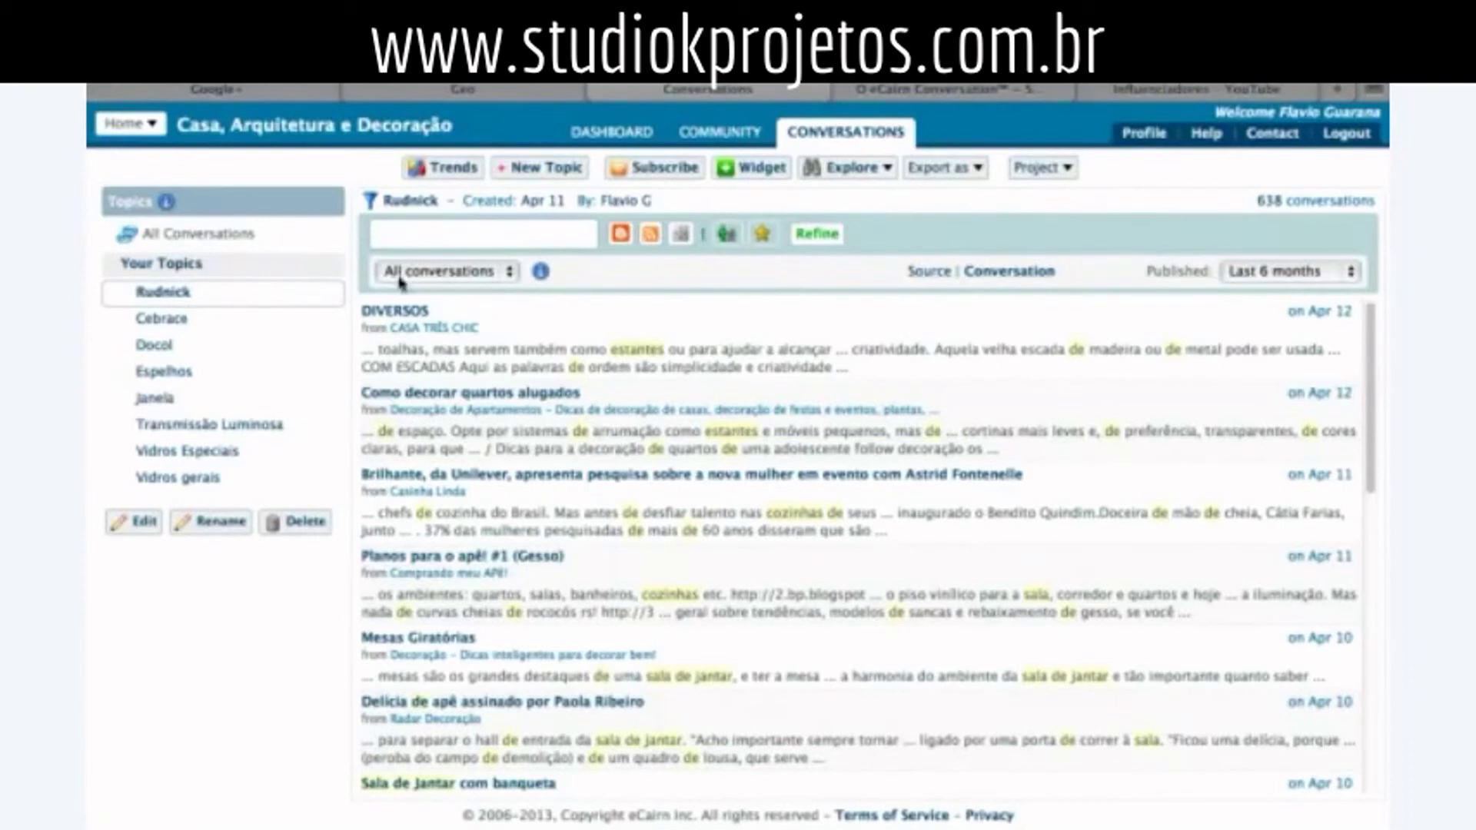
{"action": "left_click", "coordinate": [133, 526]}
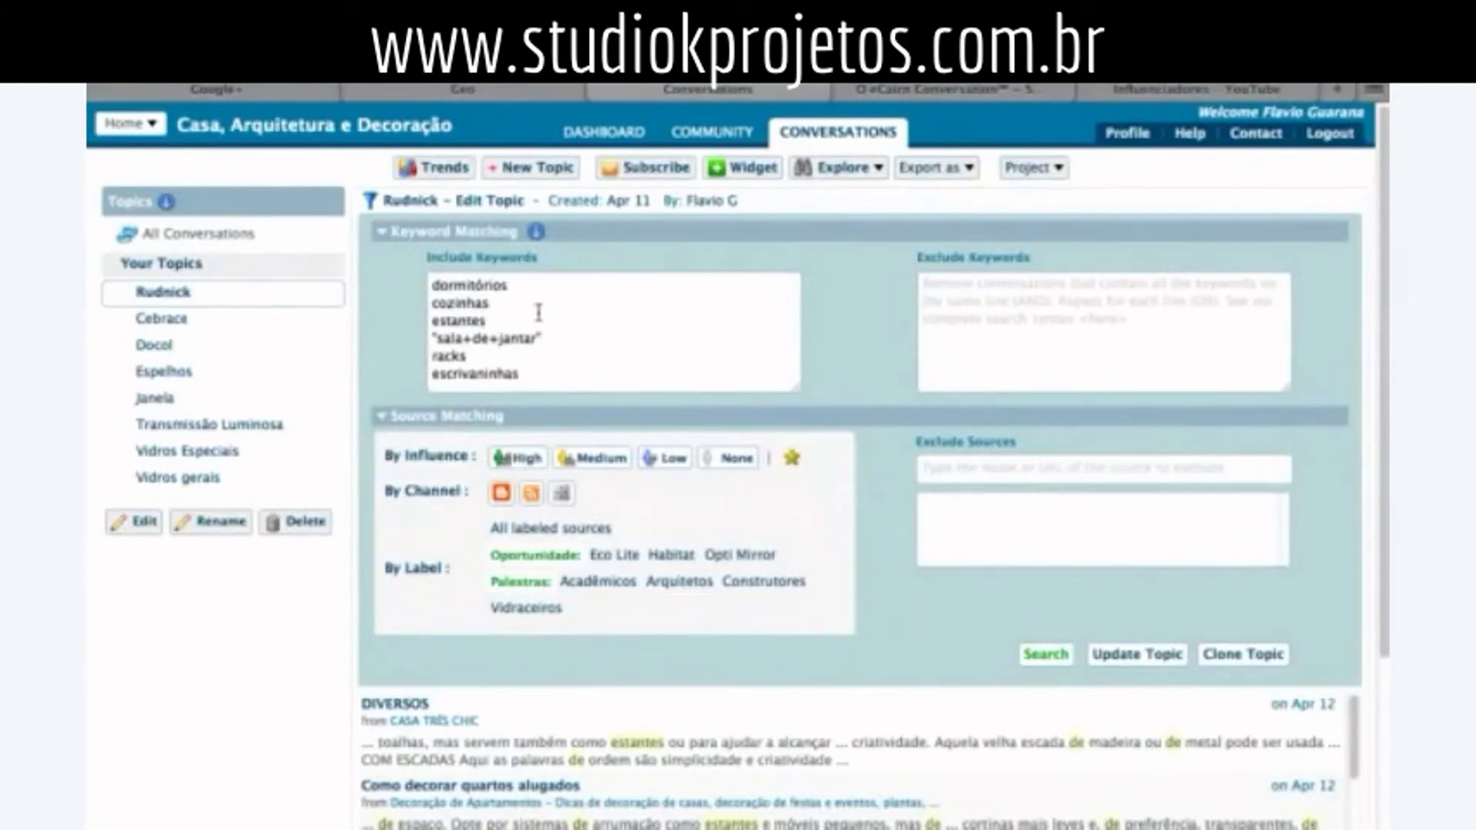
{"action": "left_click_drag", "start_coordinate": [536, 373], "coordinate": [428, 261]}
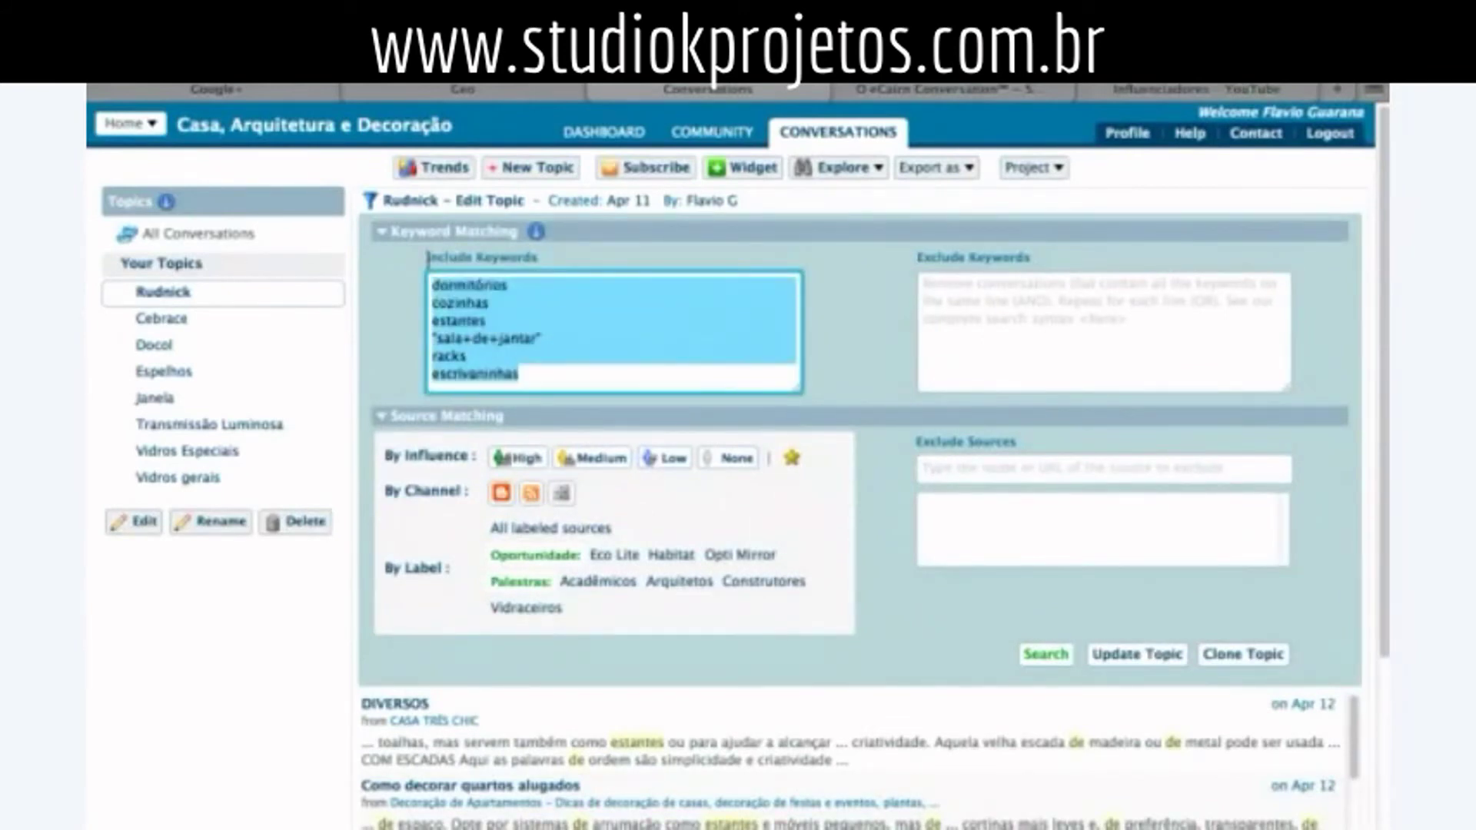
{"action": "left_click", "coordinate": [605, 338]}
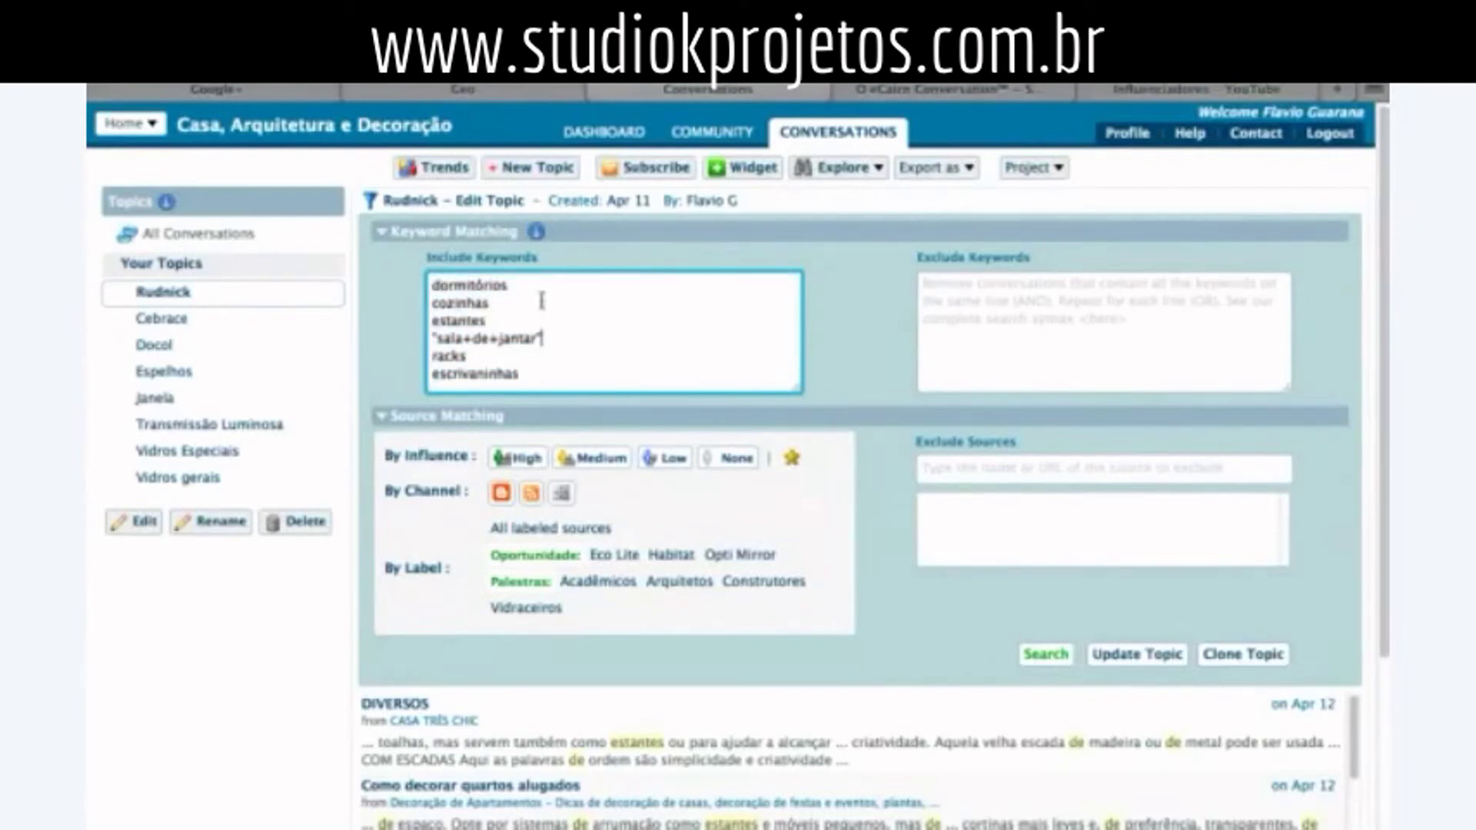
{"action": "left_click_drag", "start_coordinate": [536, 374], "coordinate": [431, 279]}
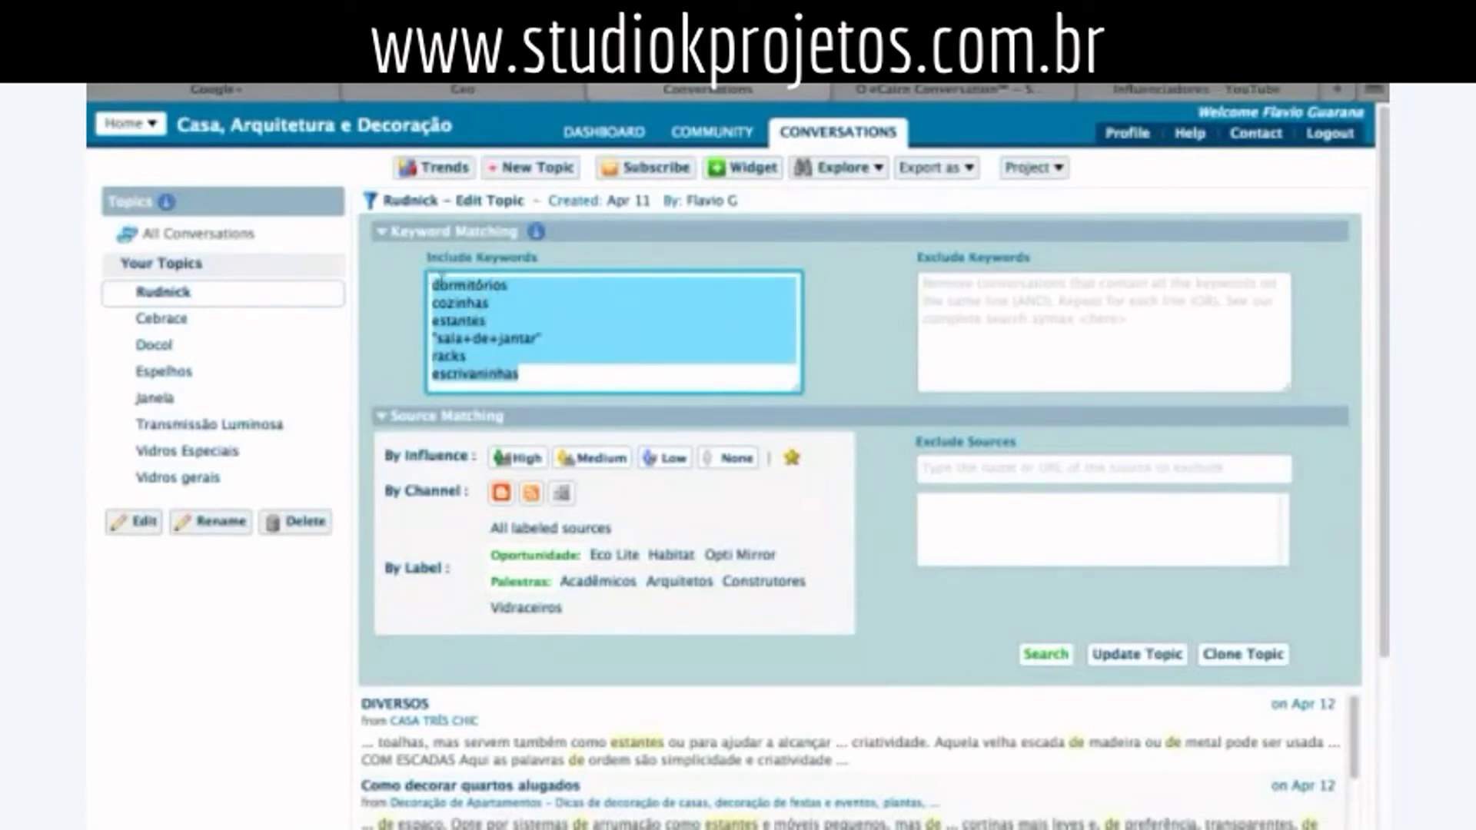
{"action": "left_click", "coordinate": [438, 296]}
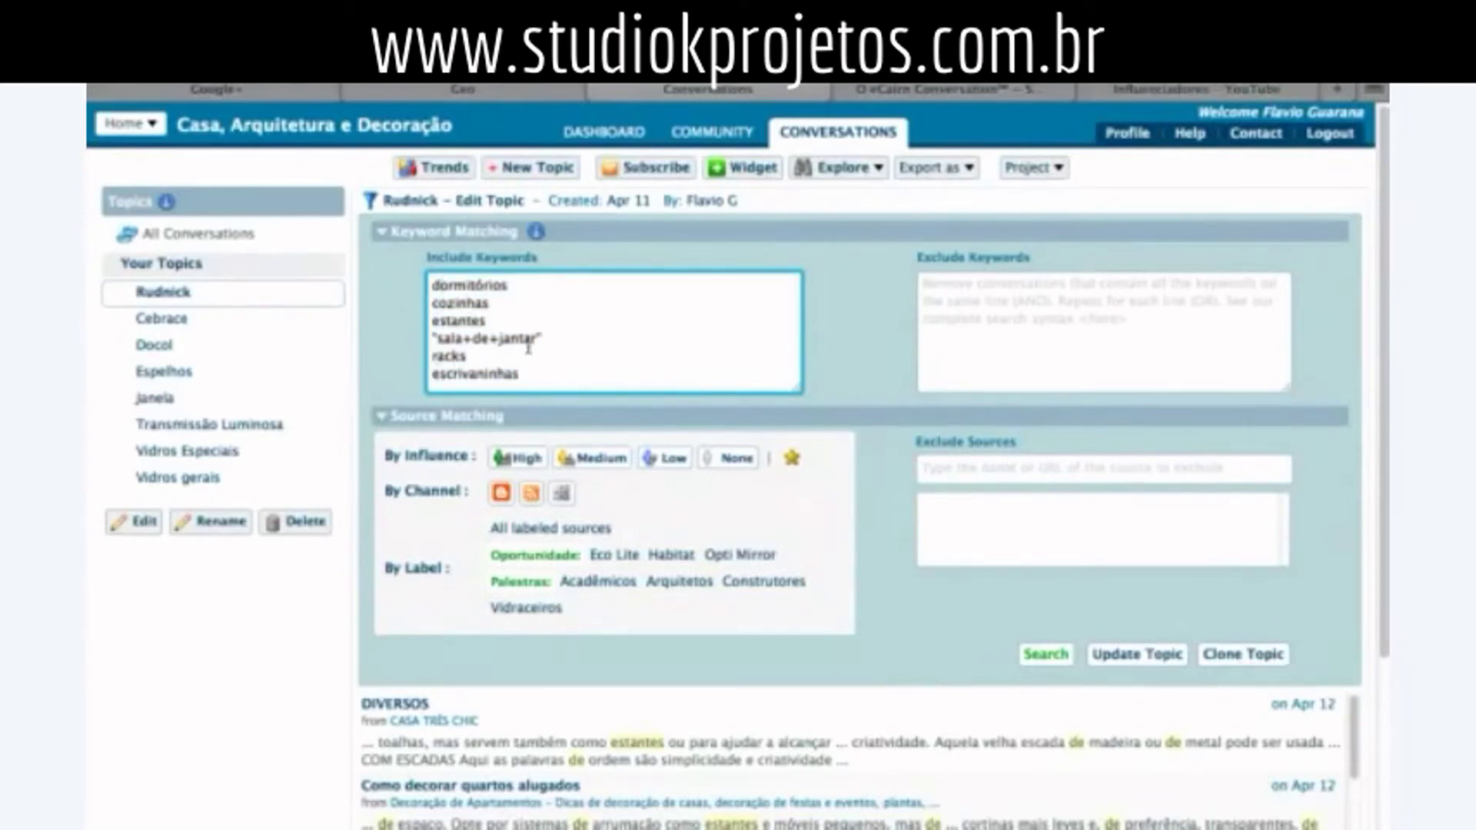
{"action": "left_click_drag", "start_coordinate": [520, 375], "coordinate": [429, 283]}
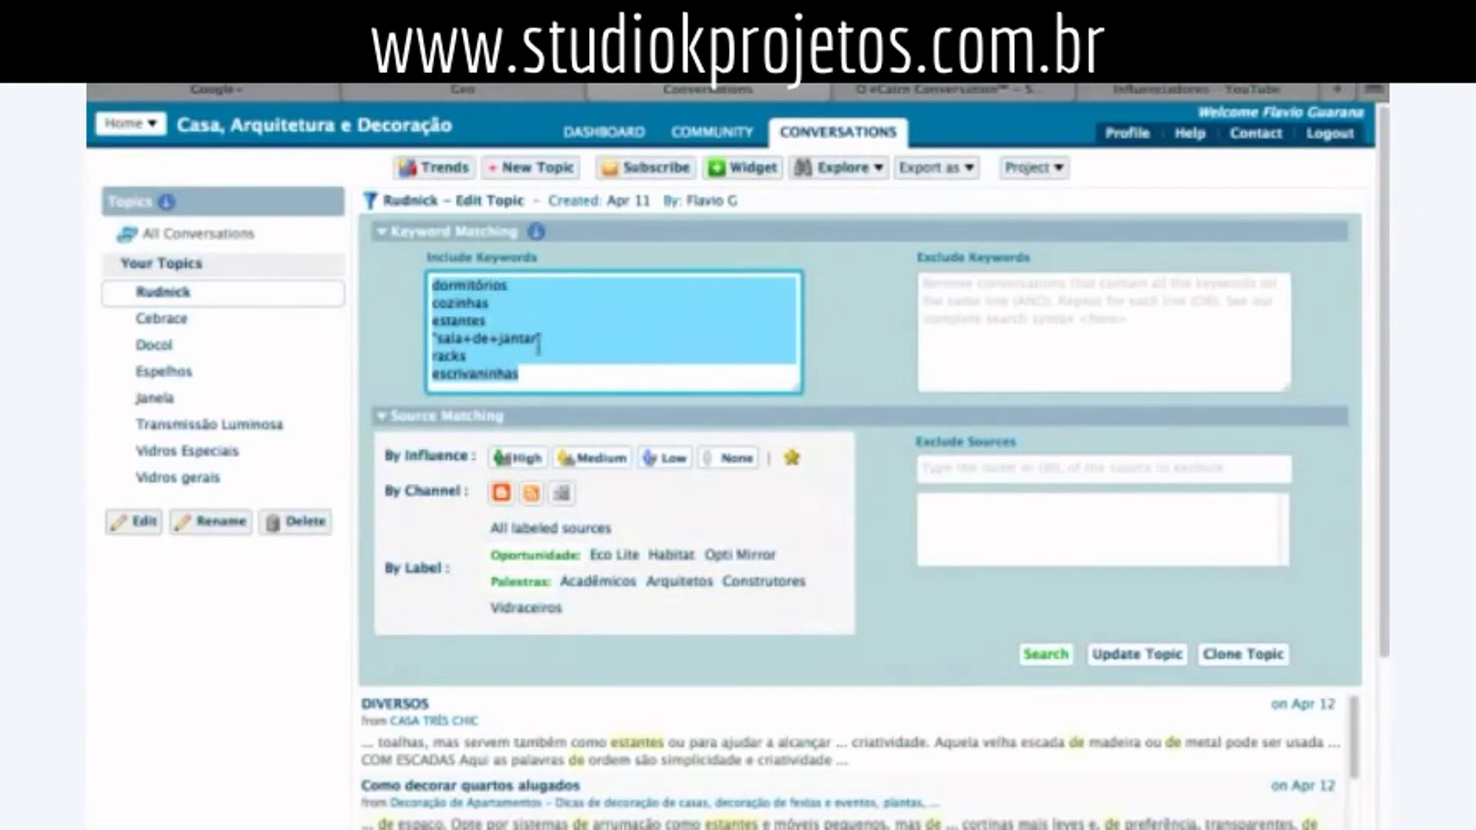
{"action": "left_click", "coordinate": [539, 371]}
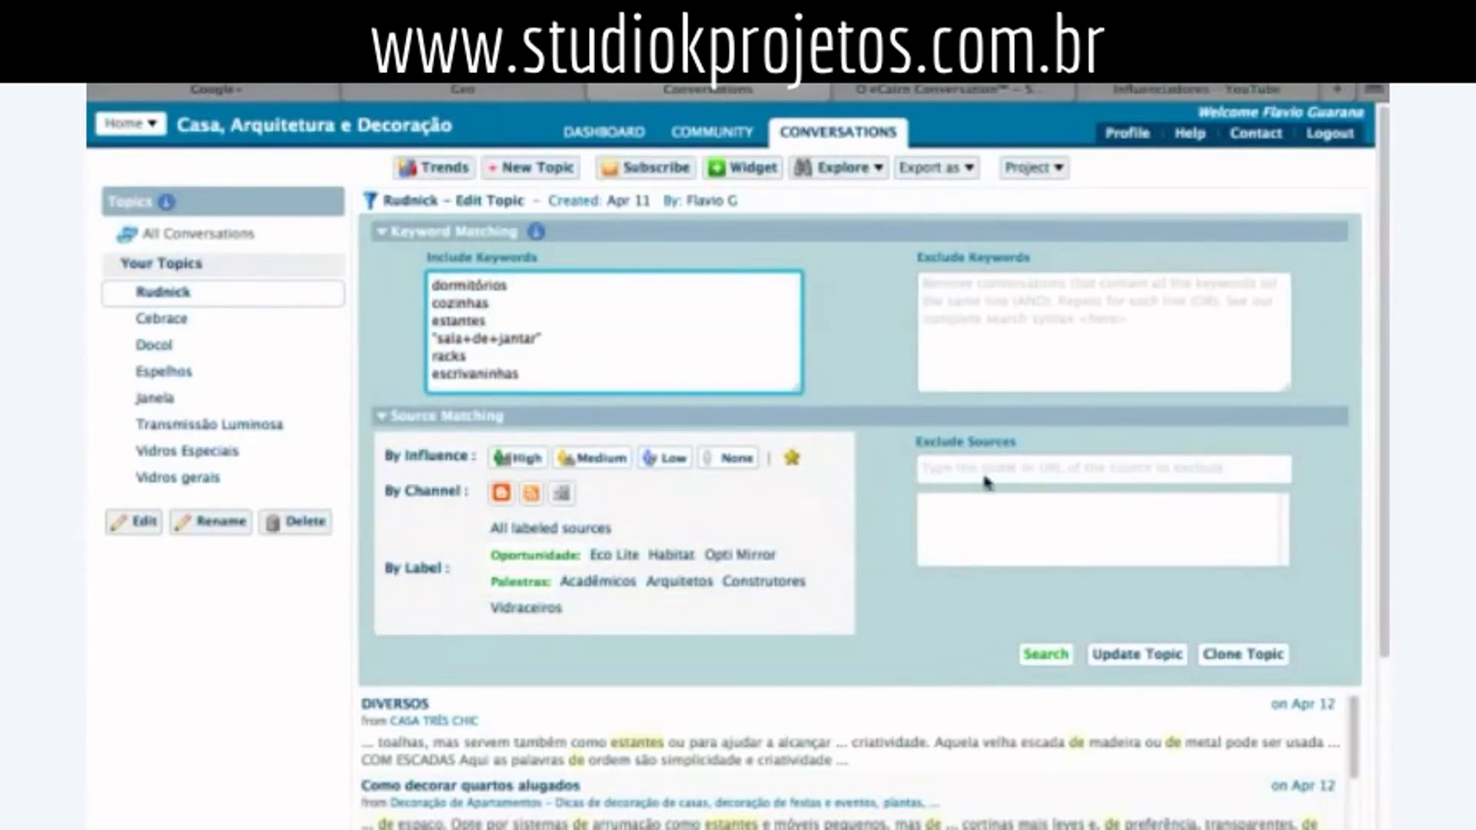
- Limit the Rudnick topic's source matching to high-influence sources and the blog channel only
{"action": "left_click", "coordinate": [522, 461]}
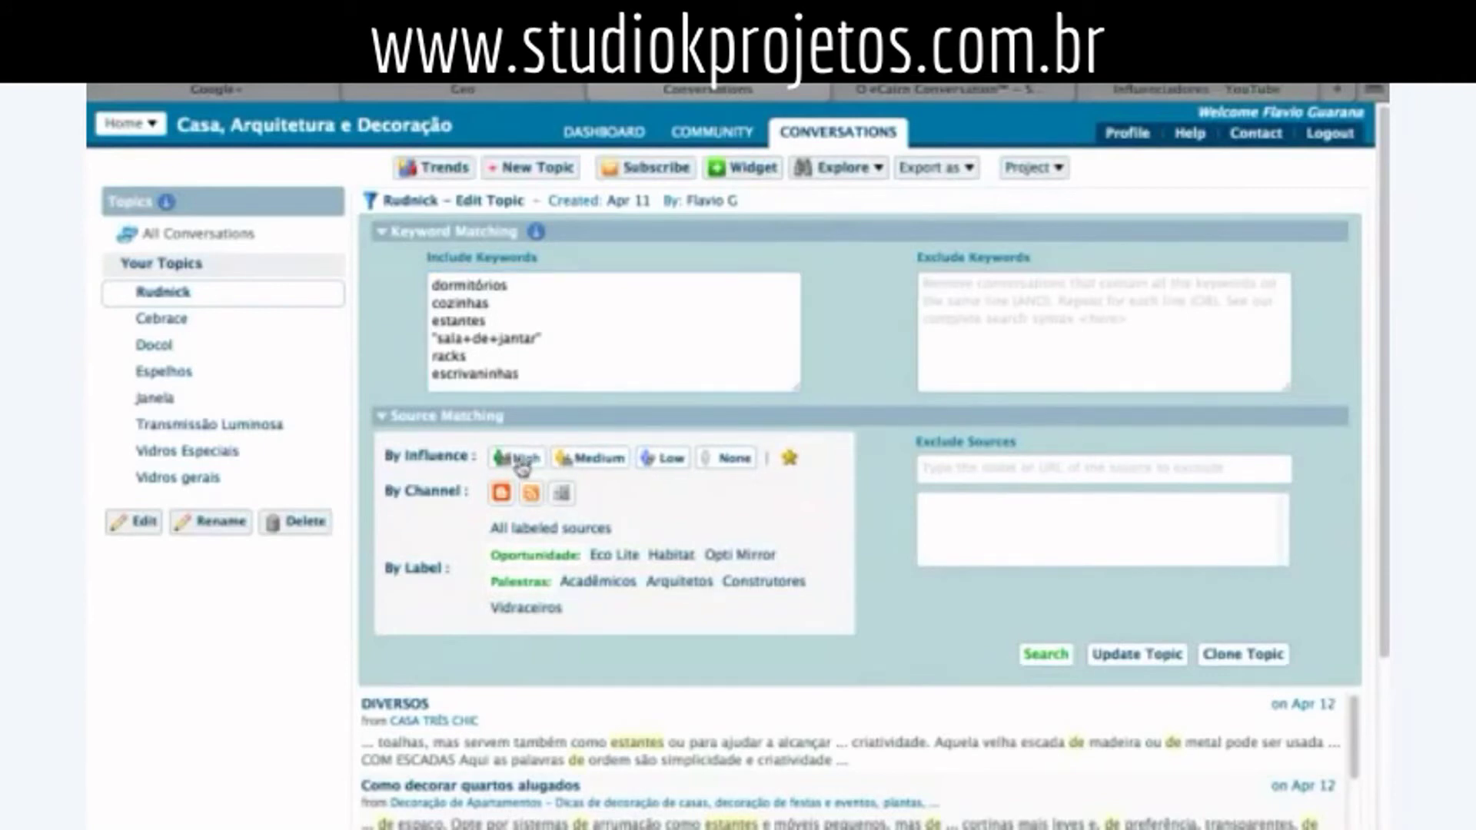
{"action": "double_click", "coordinate": [522, 464]}
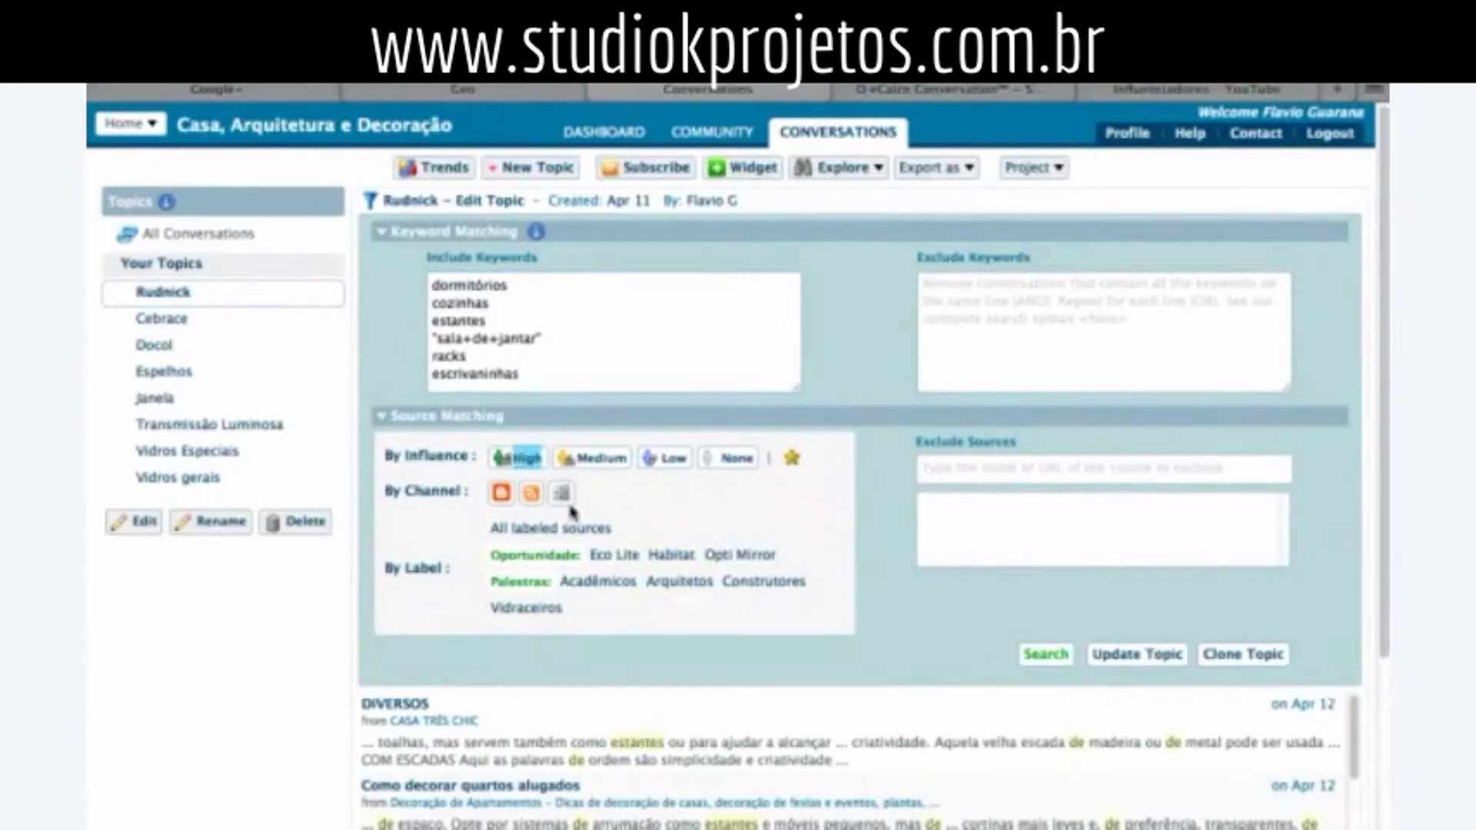
{"action": "left_click", "coordinate": [598, 458]}
{"action": "left_click", "coordinate": [664, 459]}
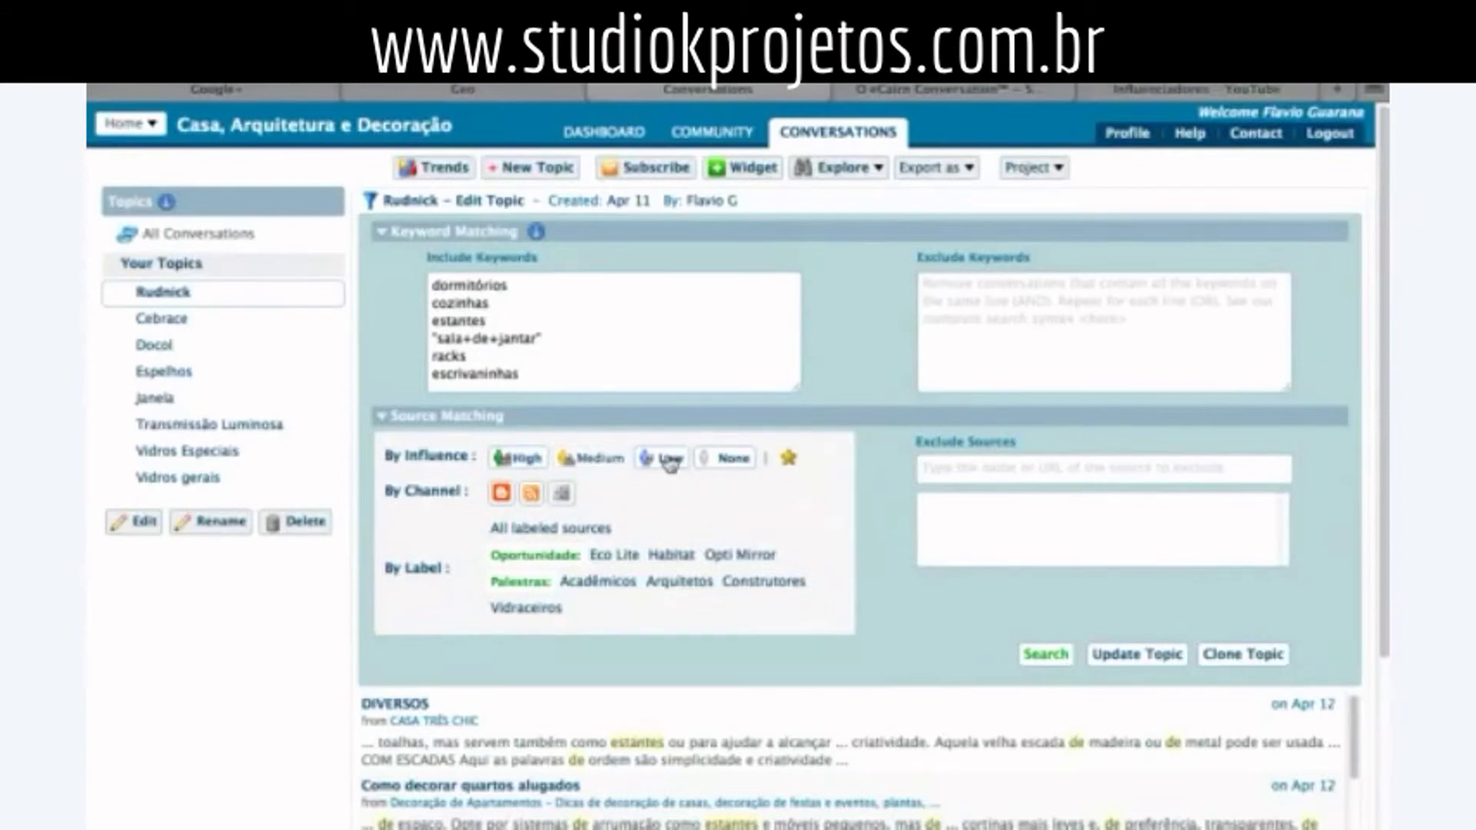
{"action": "left_click", "coordinate": [732, 465]}
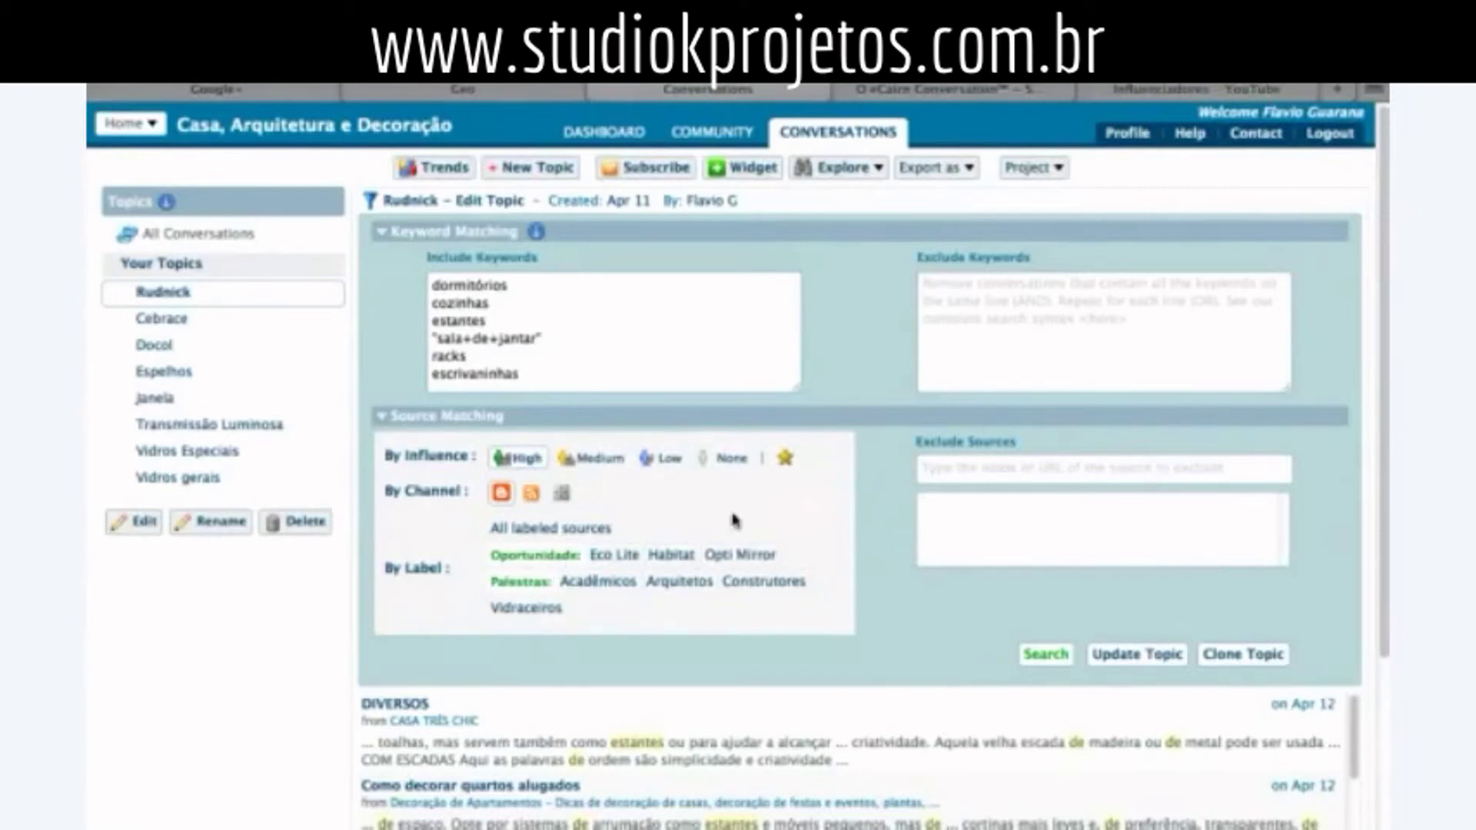
- Search the Rudnick topic's conversations with the restricted sources and look through the results
{"action": "left_click", "coordinate": [1044, 664]}
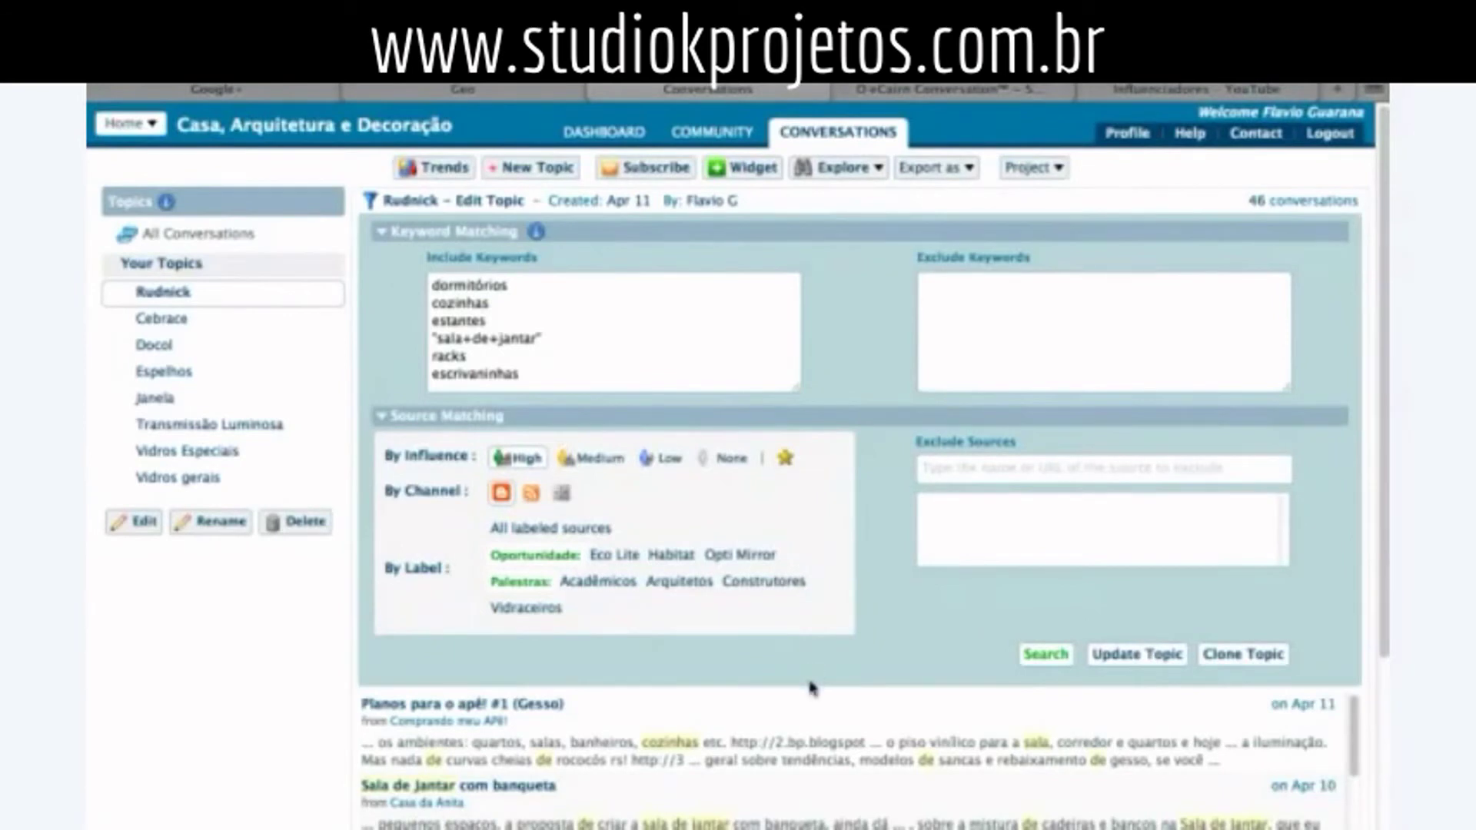
{"action": "scroll", "coordinate": [812, 689], "scroll_direction": "down", "scroll_amount": 5}
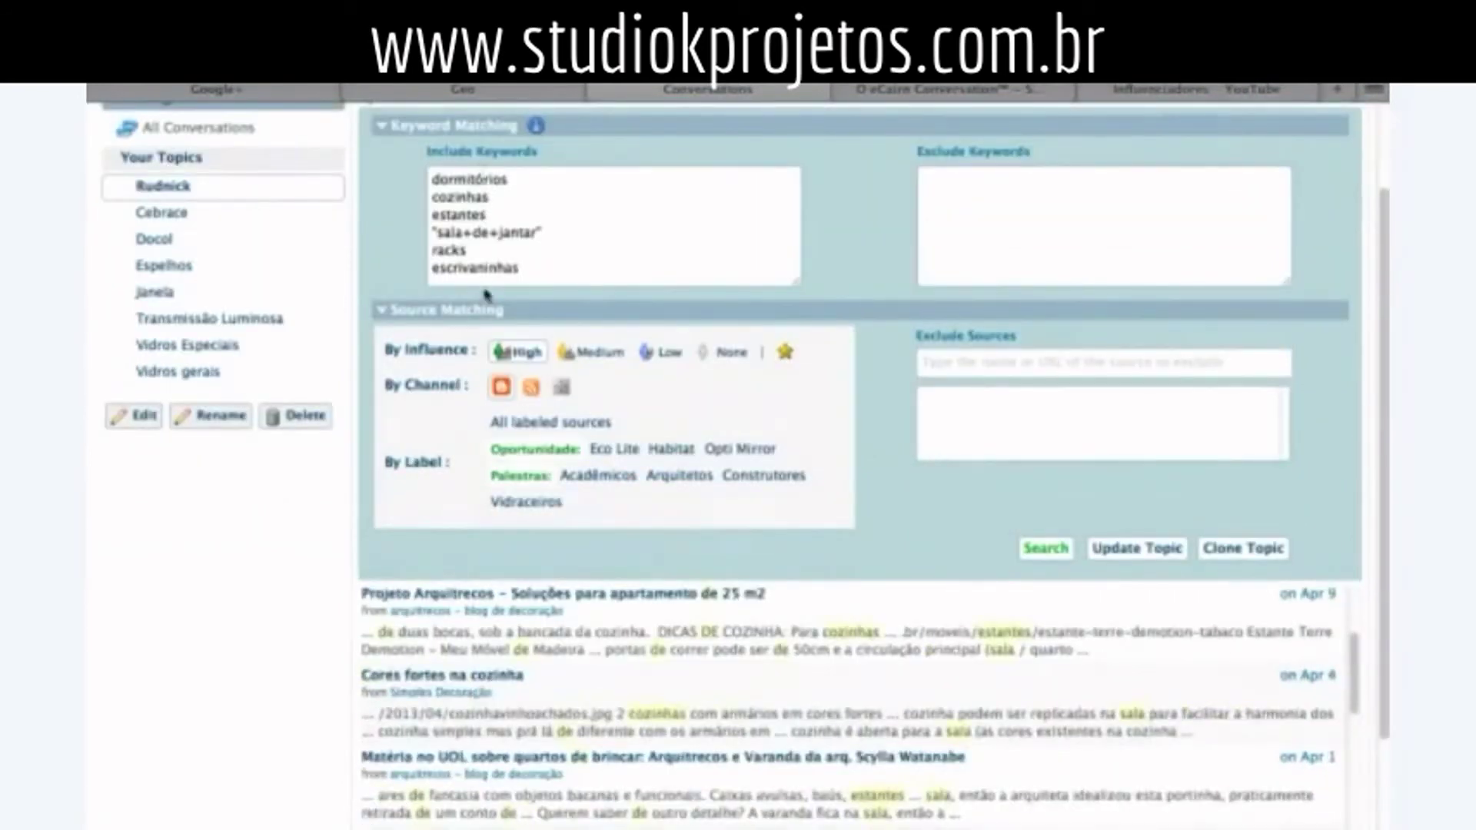
{"action": "scroll", "coordinate": [450, 530], "scroll_direction": "up", "scroll_amount": 3}
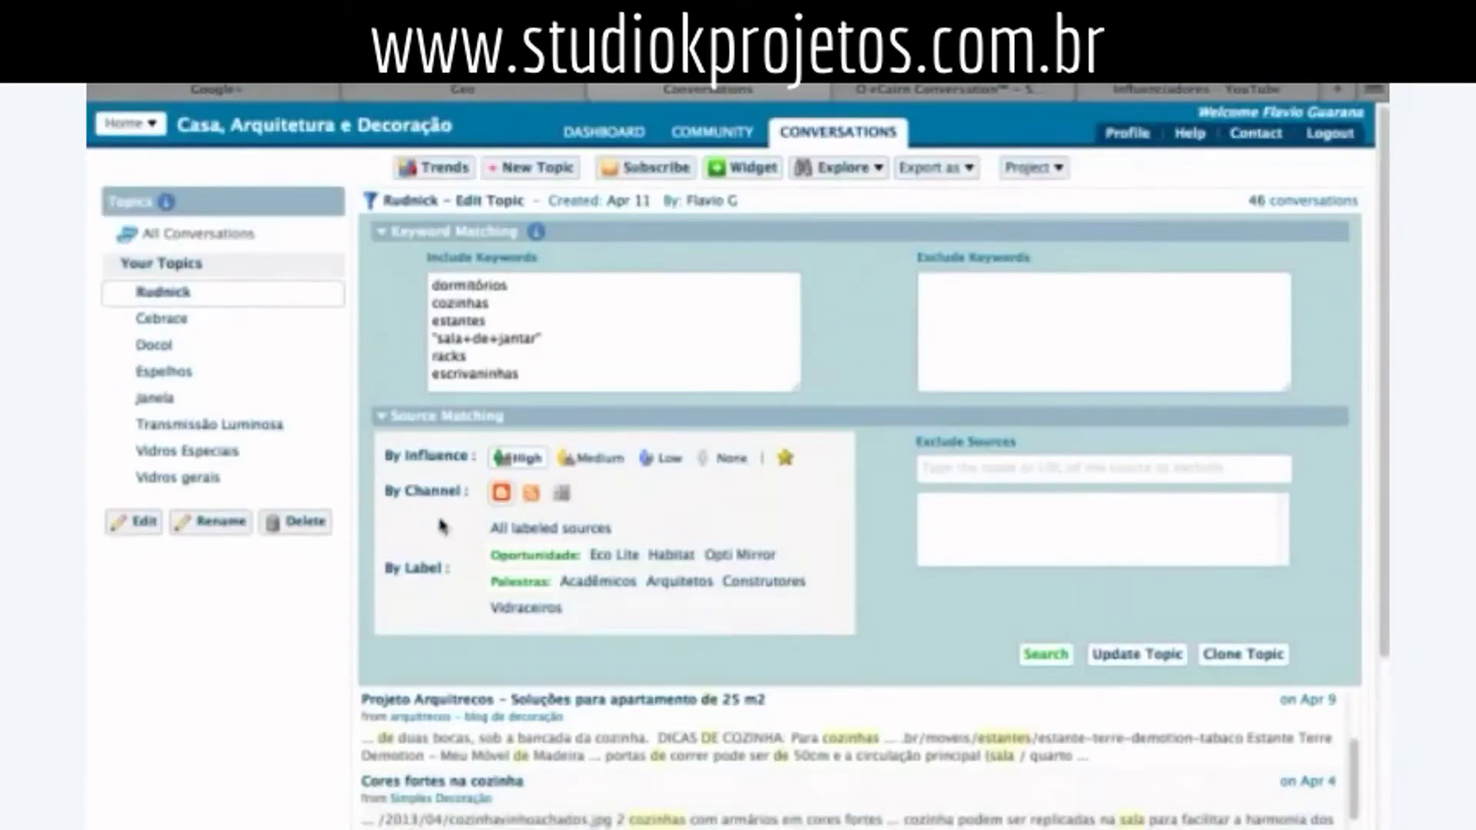
- Open the Docol topic for editing and remove every included keyword except Docol
{"action": "left_click", "coordinate": [156, 346]}
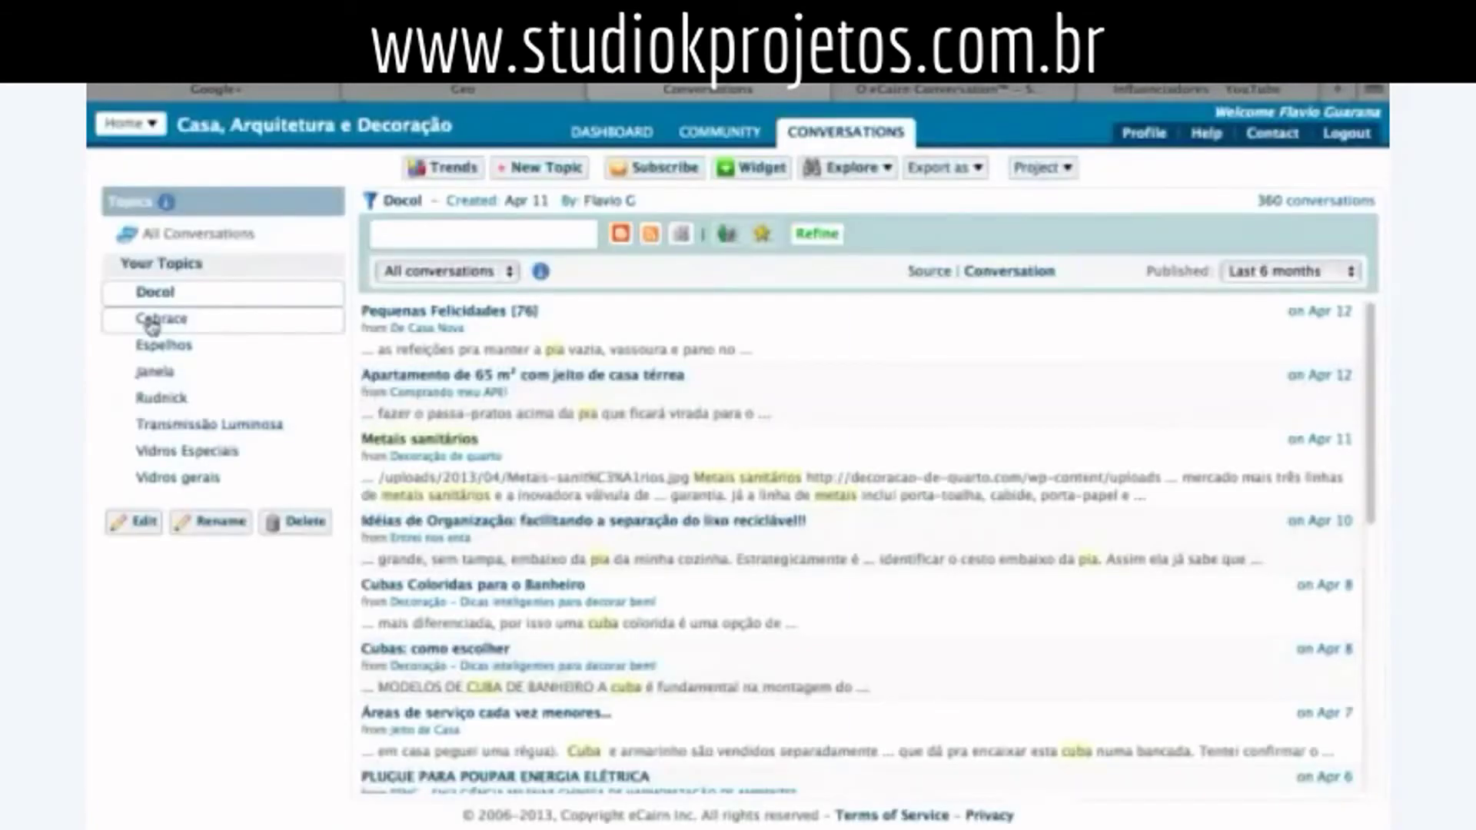
{"action": "left_click", "coordinate": [137, 524]}
{"action": "left_click", "coordinate": [486, 292]}
{"action": "left_click_drag", "start_coordinate": [486, 285], "coordinate": [418, 283]}
{"action": "left_click_drag", "start_coordinate": [465, 361], "coordinate": [420, 303]}
{"action": "key", "text": "super+c"}
{"action": "key", "text": "BackSpace"}
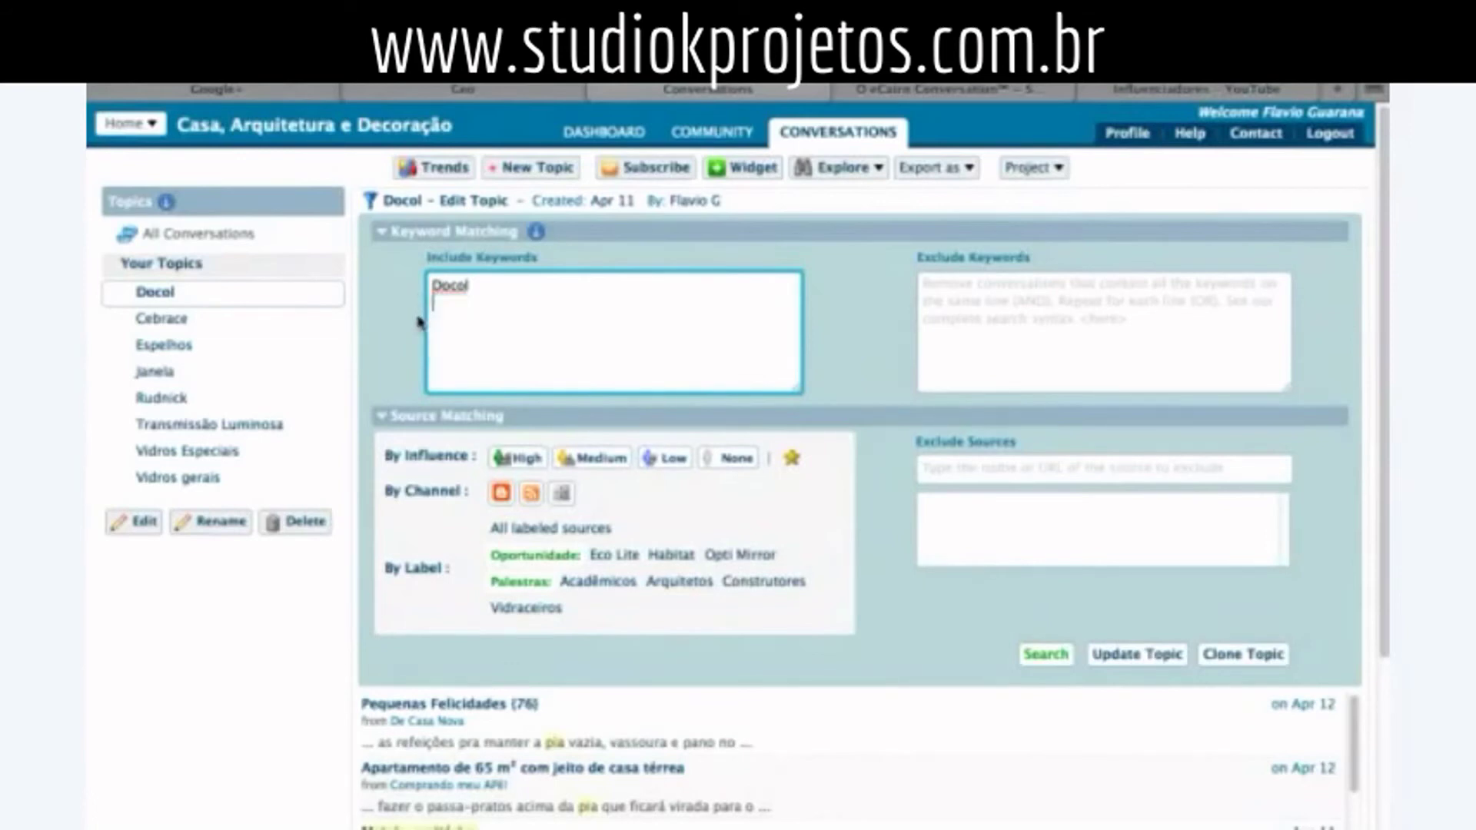
- Search for conversations containing only the Docol keyword and look through the results
{"action": "left_click", "coordinate": [1054, 653]}
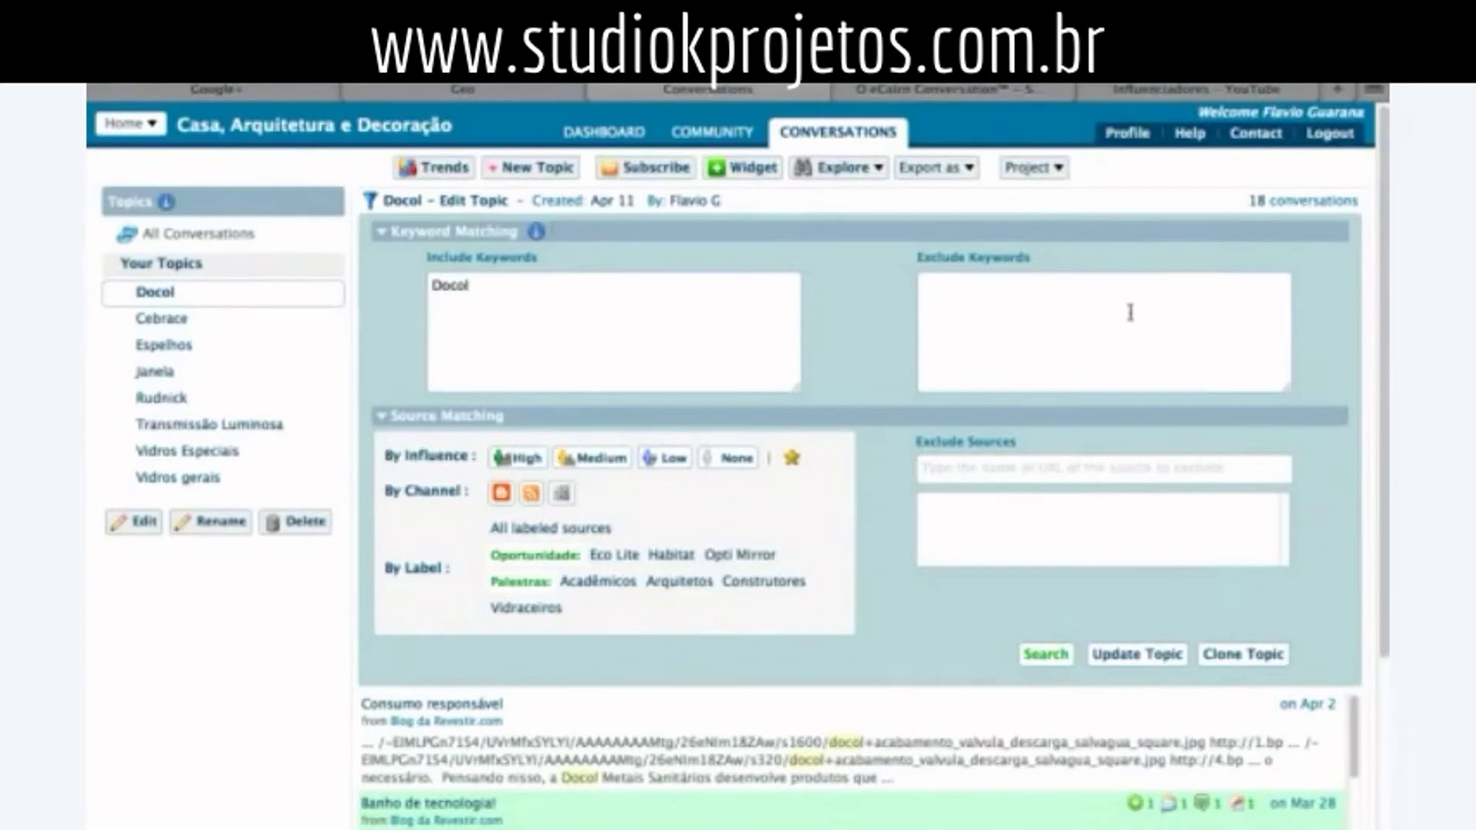
{"action": "scroll", "coordinate": [1284, 335], "scroll_direction": "down", "scroll_amount": 3}
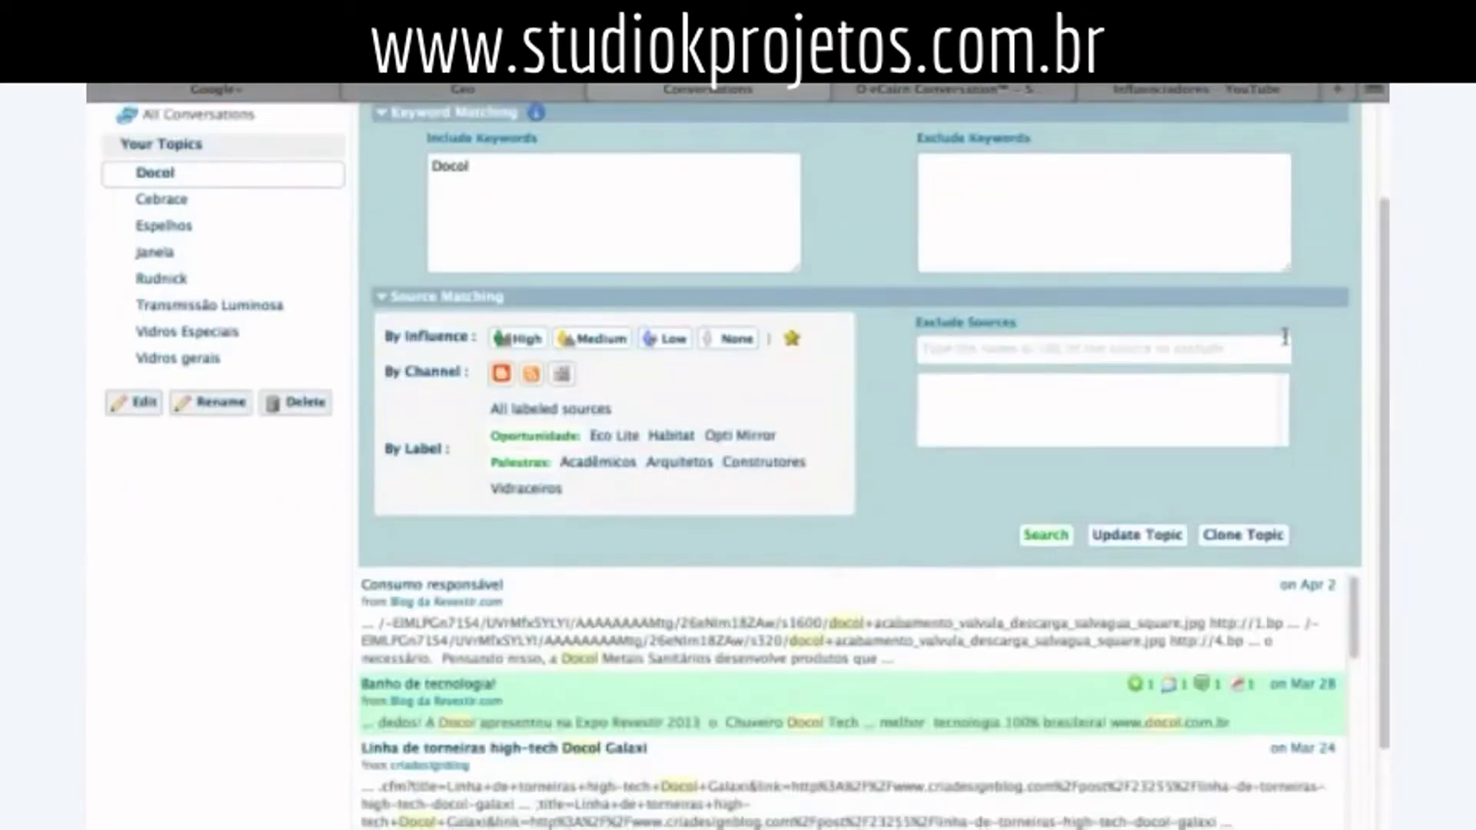
{"action": "scroll", "coordinate": [1285, 336], "scroll_direction": "down", "scroll_amount": 3}
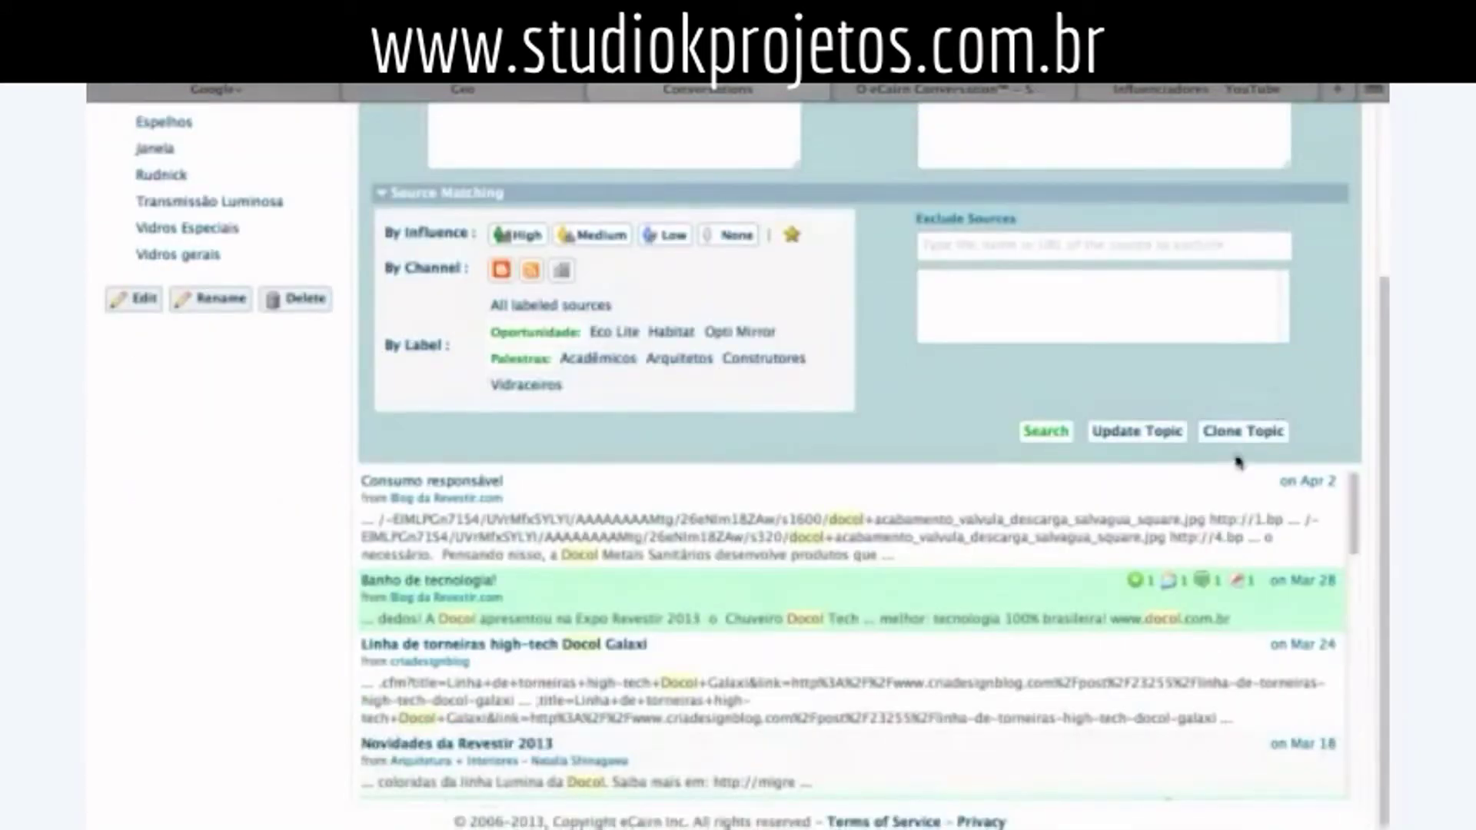
- Look through the Docol-only results and examine the criadesignblog post about the DocolMassima monocomando
{"action": "left_click_drag", "start_coordinate": [1357, 509], "coordinate": [1350, 727]}
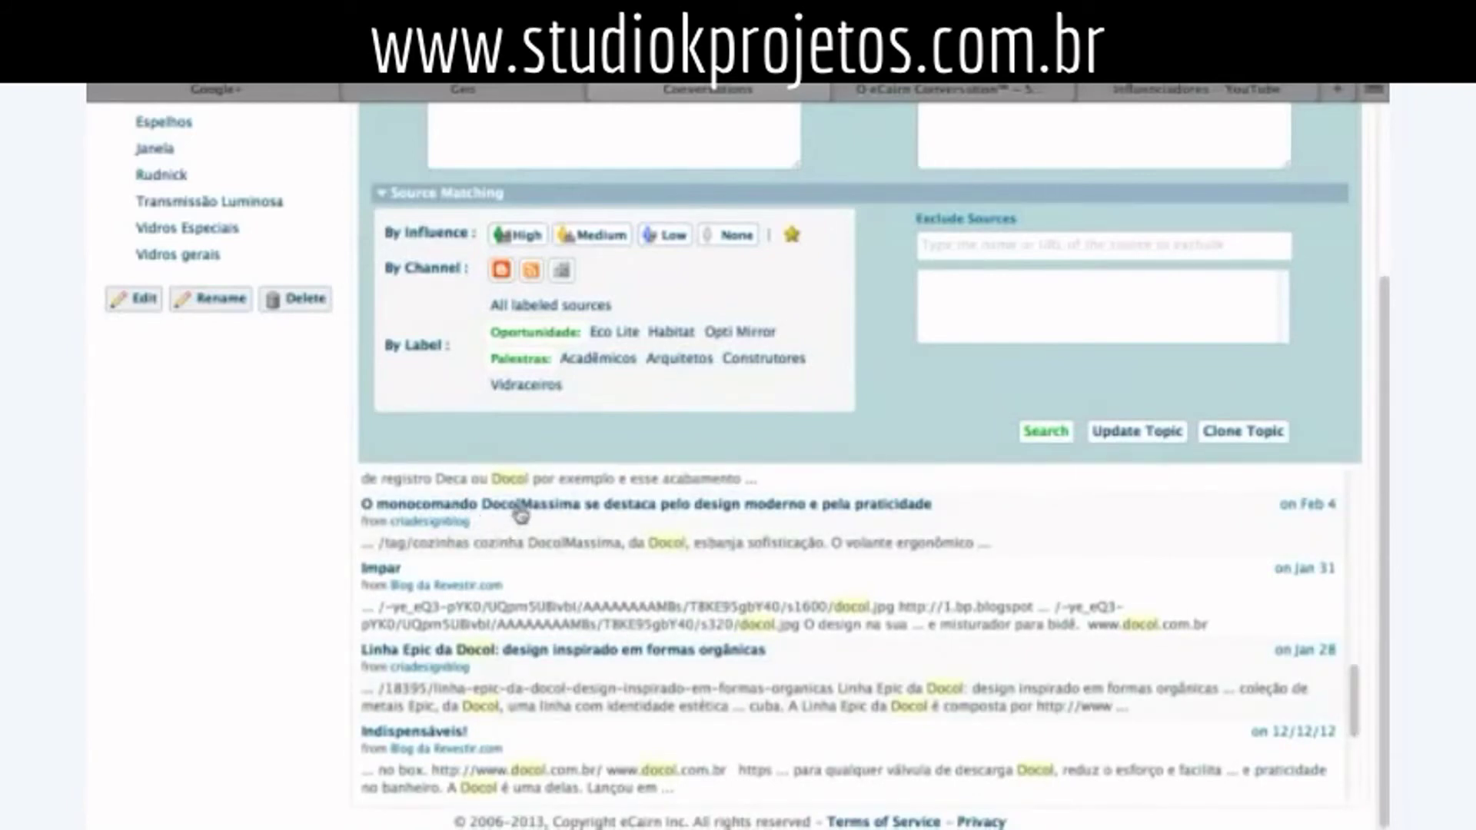
{"action": "left_click", "coordinate": [788, 506]}
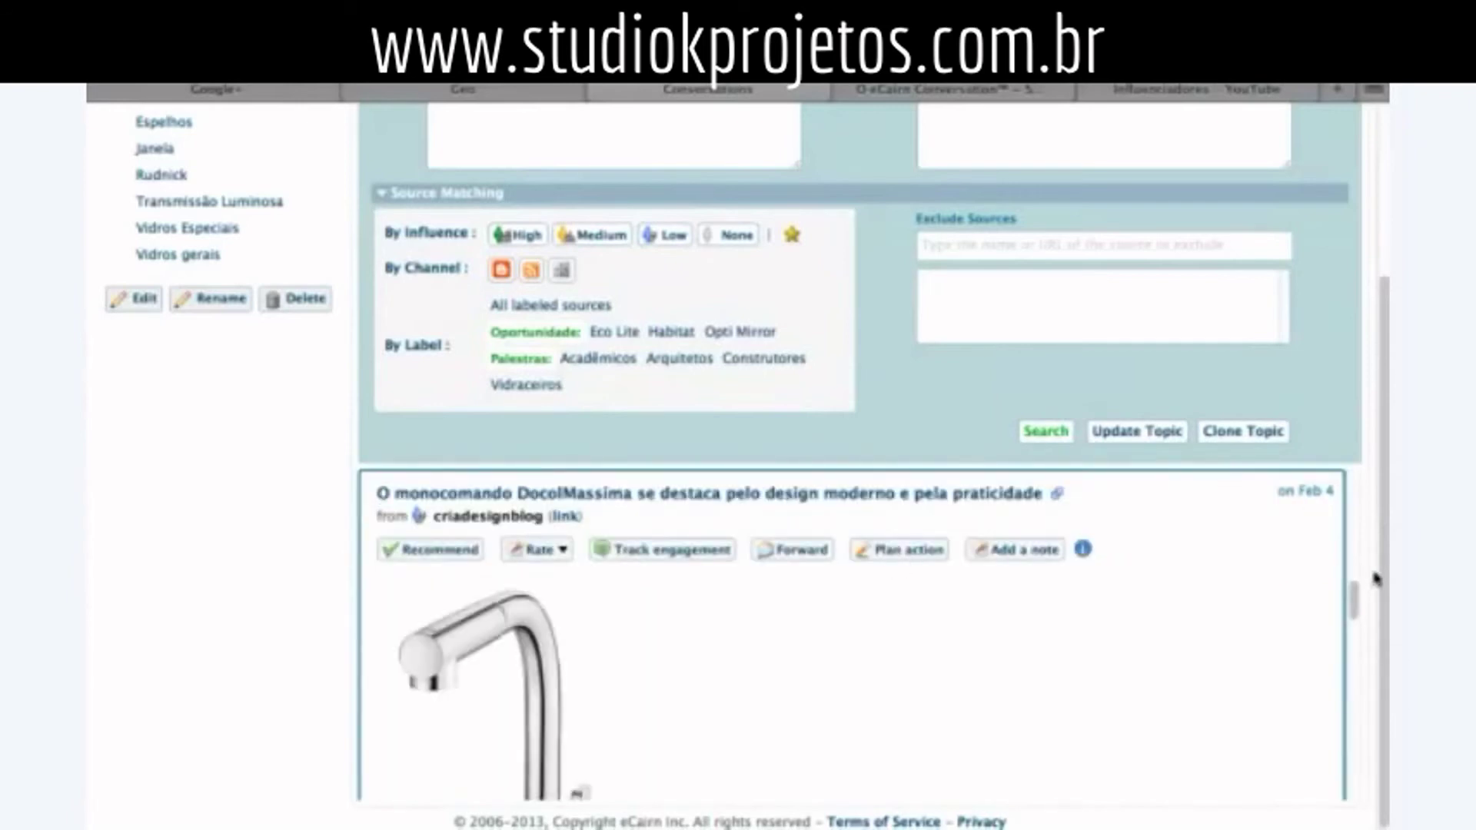
{"action": "mouse_move", "coordinate": [1351, 603]}
{"action": "left_mouse_down"}
{"action": "mouse_move", "coordinate": [1353, 645]}
{"action": "mouse_move", "coordinate": [1353, 592]}
{"action": "left_mouse_up"}
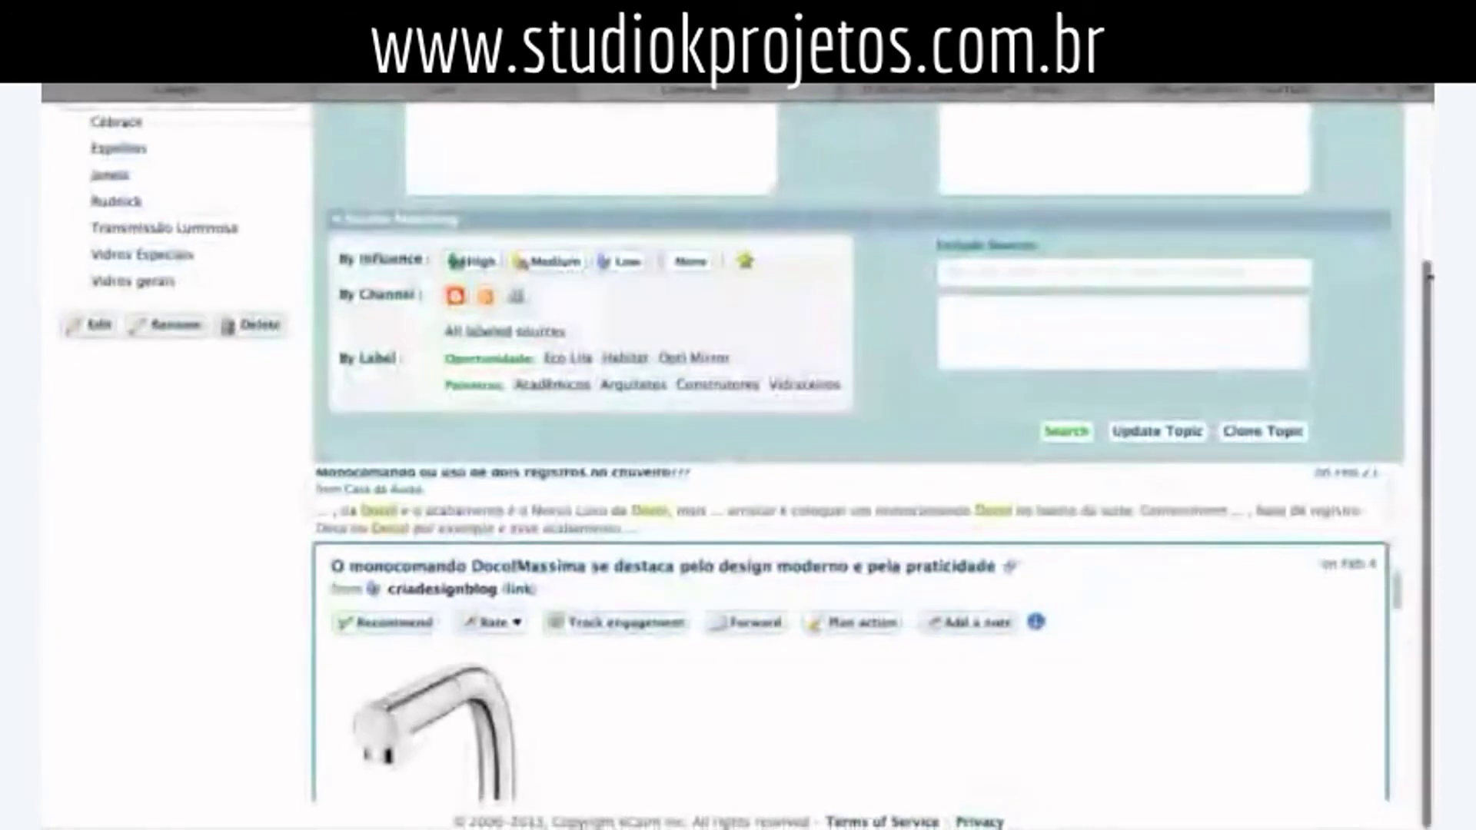
{"action": "left_click_drag", "start_coordinate": [1397, 590], "coordinate": [1376, 484]}
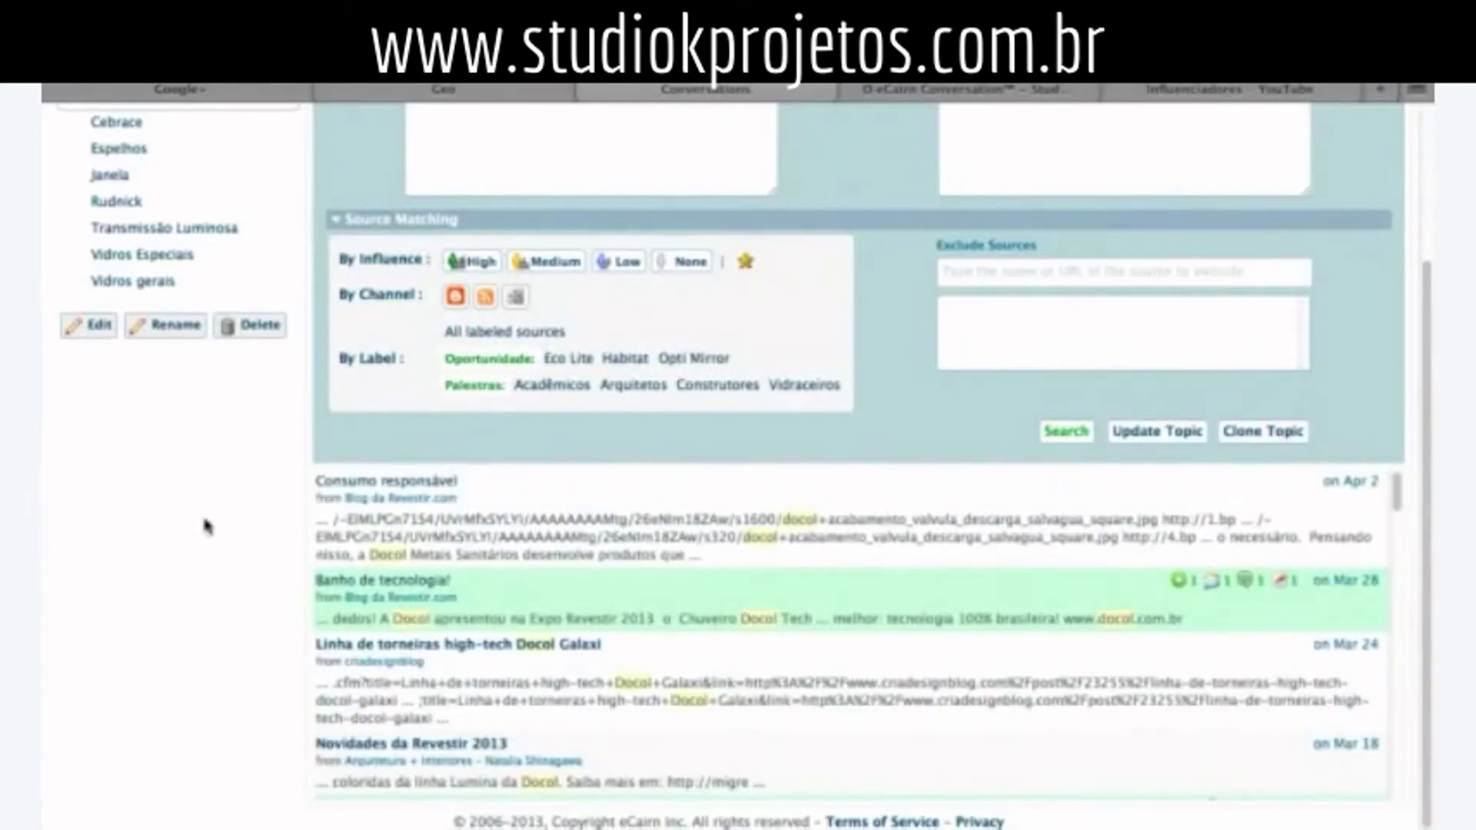
- Restore the keywords metais+sanitários, torneira, pia and cuba below Docol in the topic's included keywords
{"action": "scroll", "coordinate": [204, 520], "scroll_direction": "up", "scroll_amount": 3}
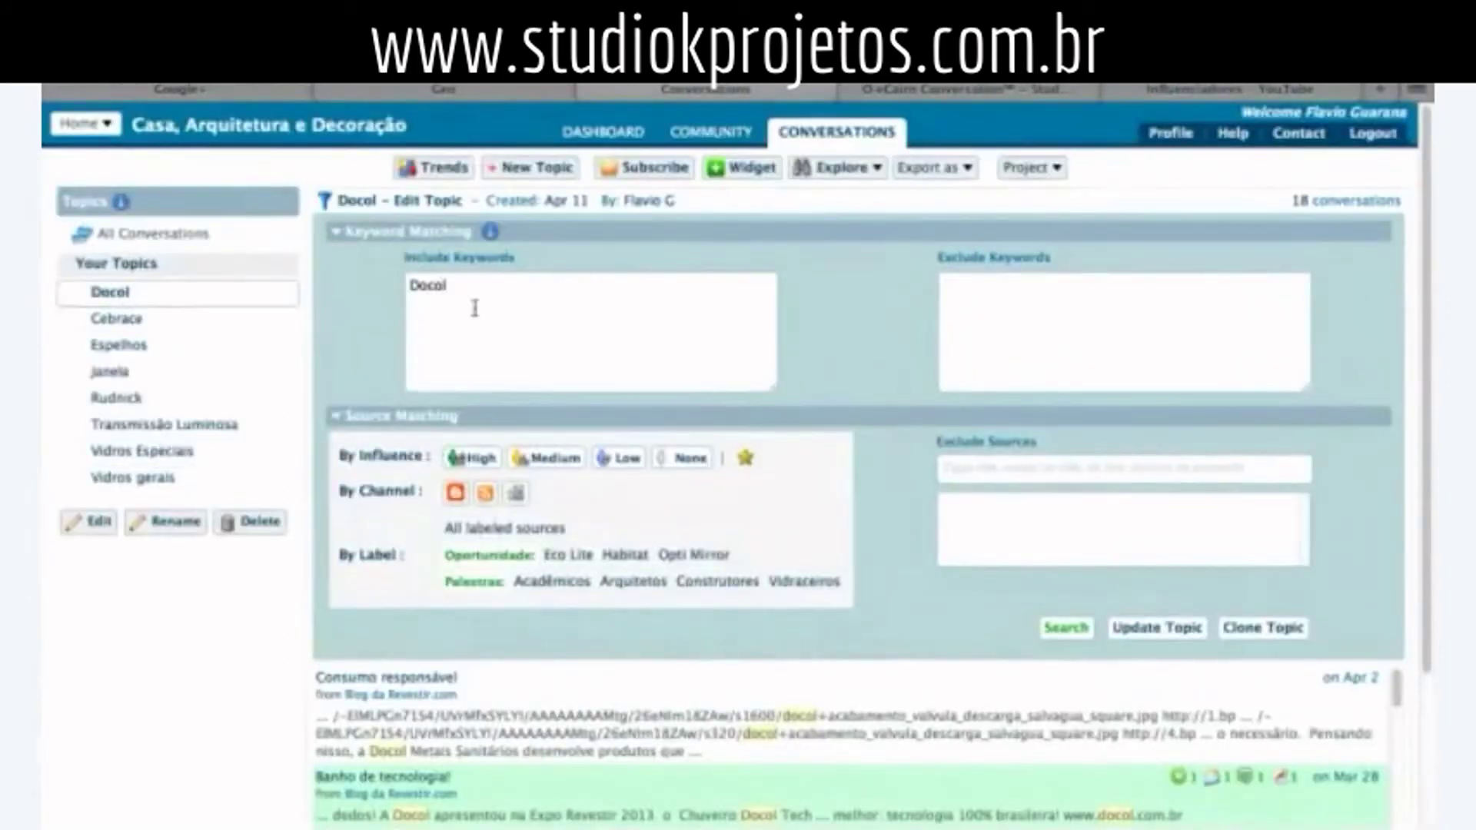
{"action": "left_click", "coordinate": [417, 301]}
{"action": "key", "text": "super+v"}
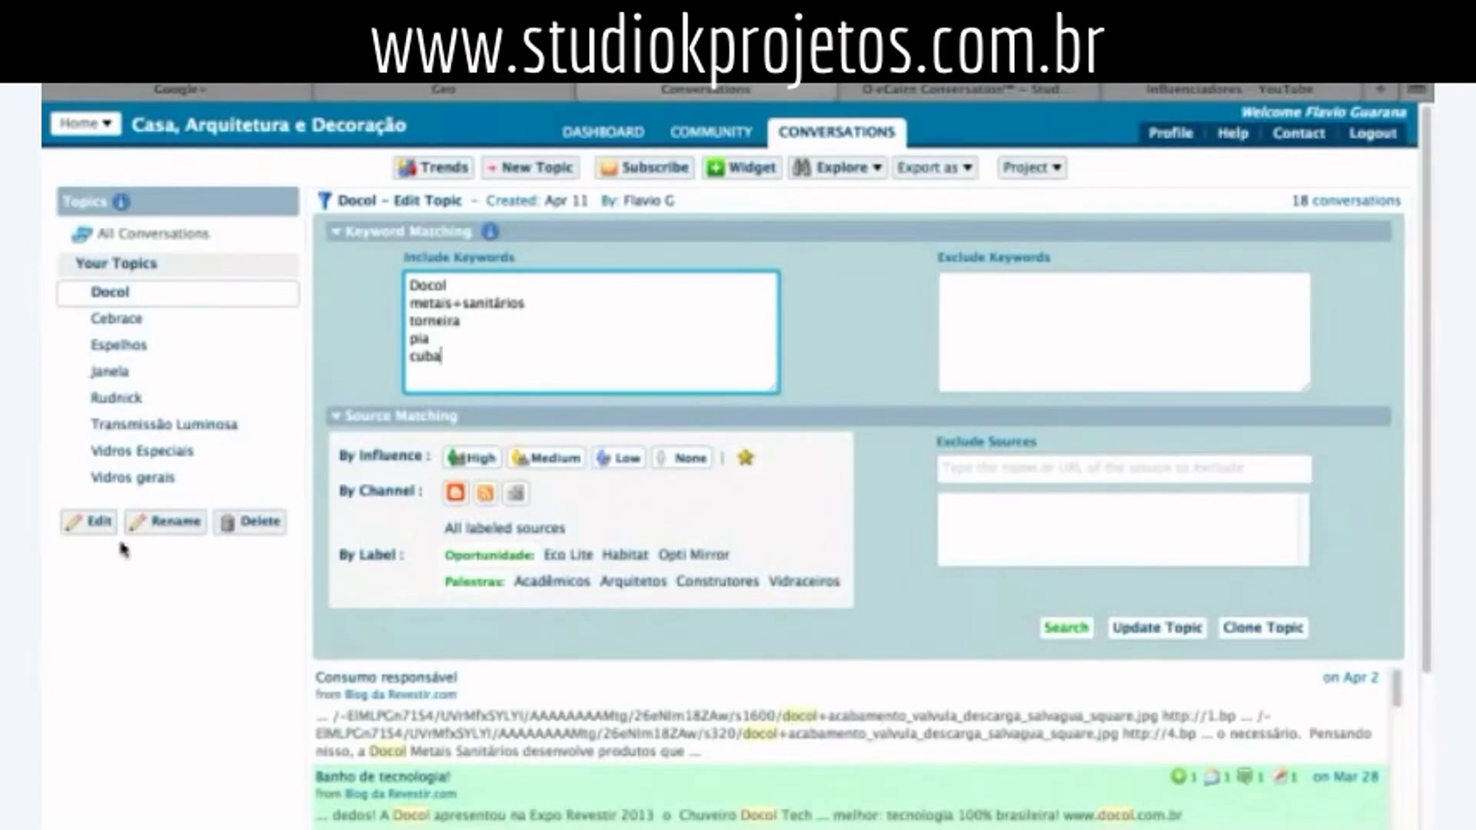
- Reload the saved Docol topic's conversations and open the "Metais sanitários" post from Decoração de quarto
{"action": "left_click", "coordinate": [117, 304]}
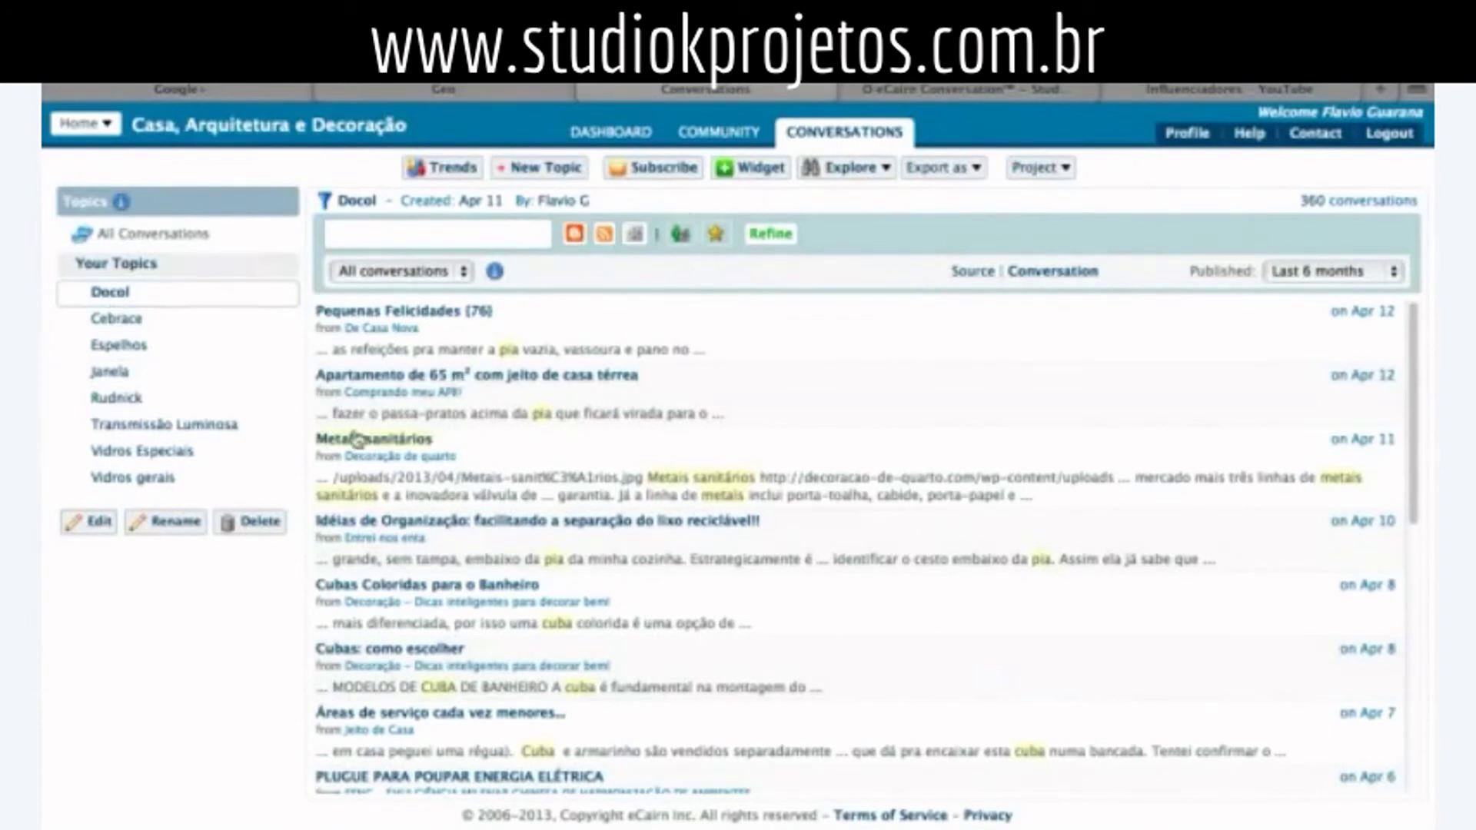
{"action": "left_click", "coordinate": [388, 440]}
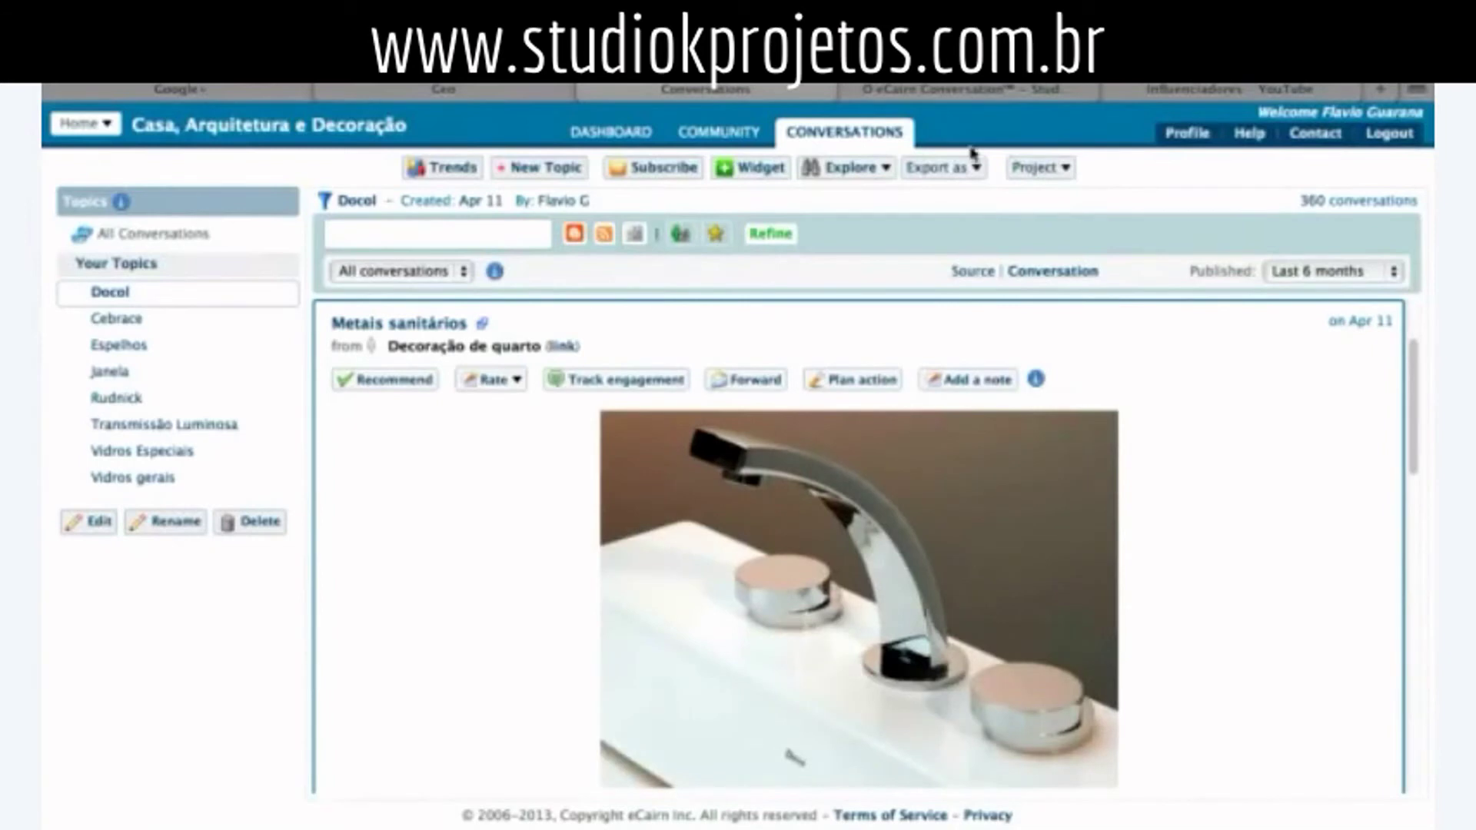
{"action": "scroll", "coordinate": [1415, 372], "scroll_direction": "down", "scroll_amount": 1}
{"action": "scroll", "coordinate": [1415, 372], "scroll_direction": "down", "scroll_amount": 1}
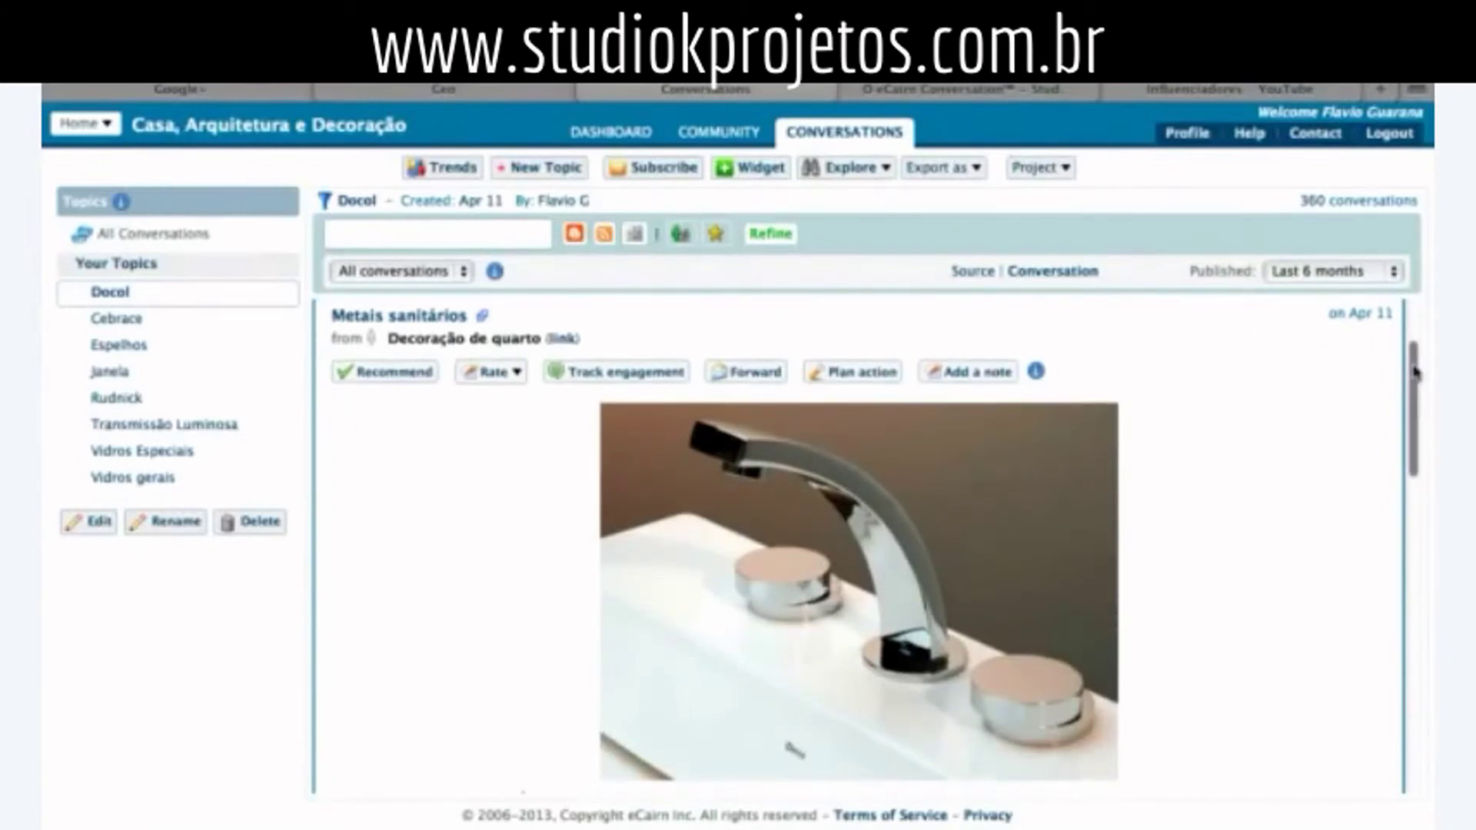
- Review the contact, reach and conversation details in the Decoração de quarto source profile, closing the profile when done
{"action": "left_click", "coordinate": [375, 344]}
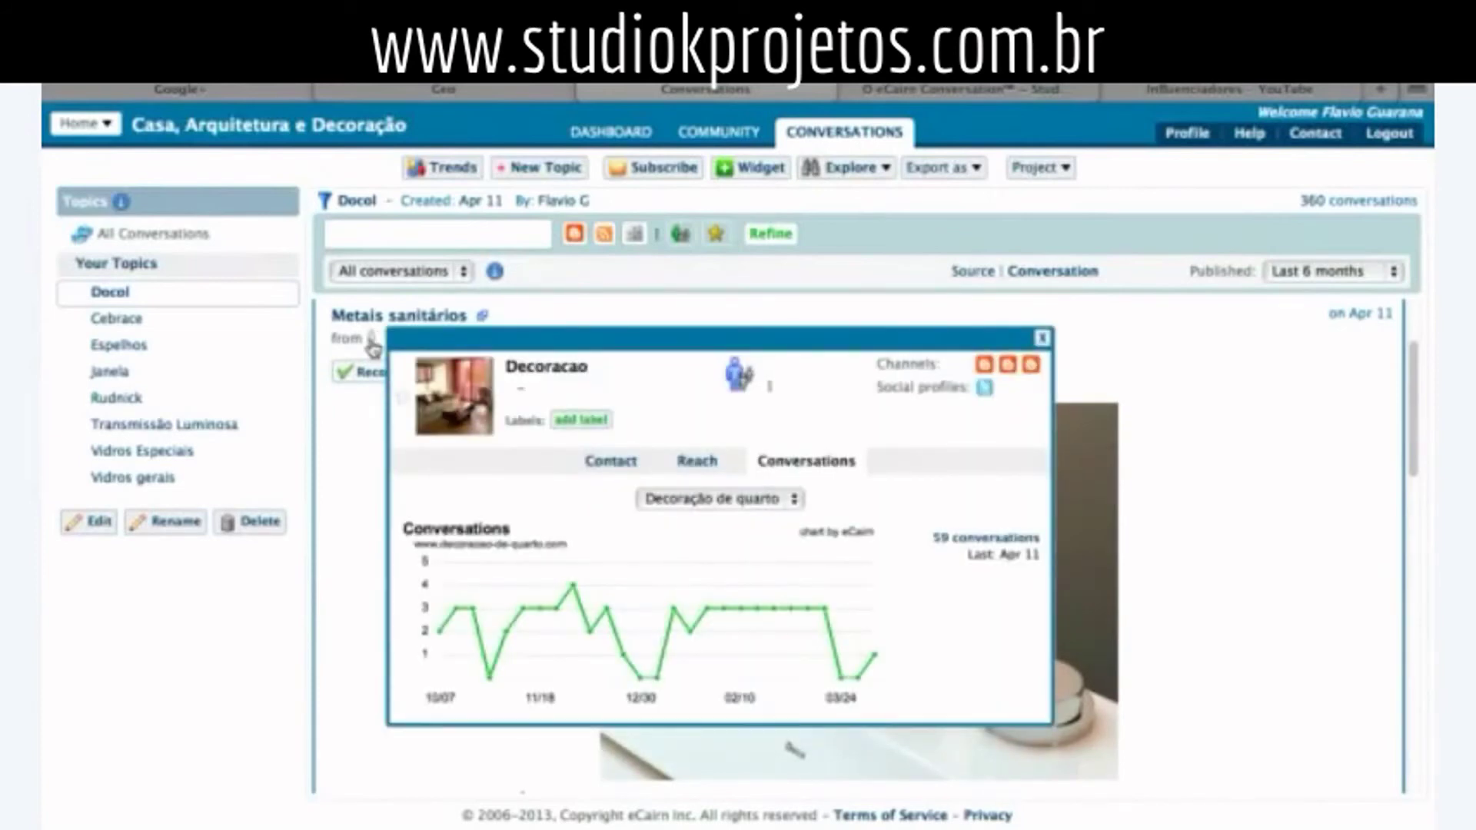
{"action": "mouse_move", "coordinate": [583, 602]}
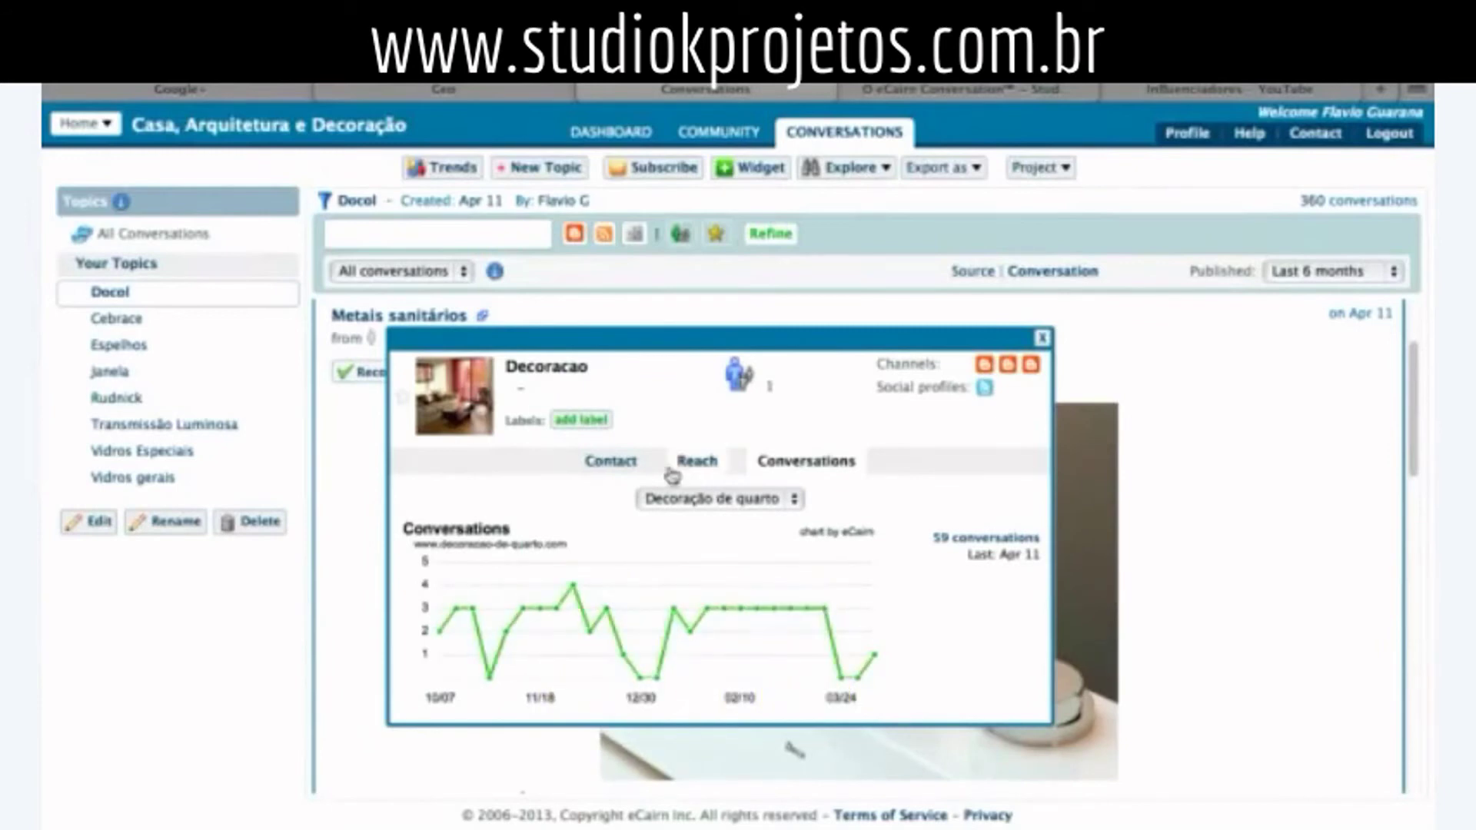
{"action": "left_click", "coordinate": [608, 463]}
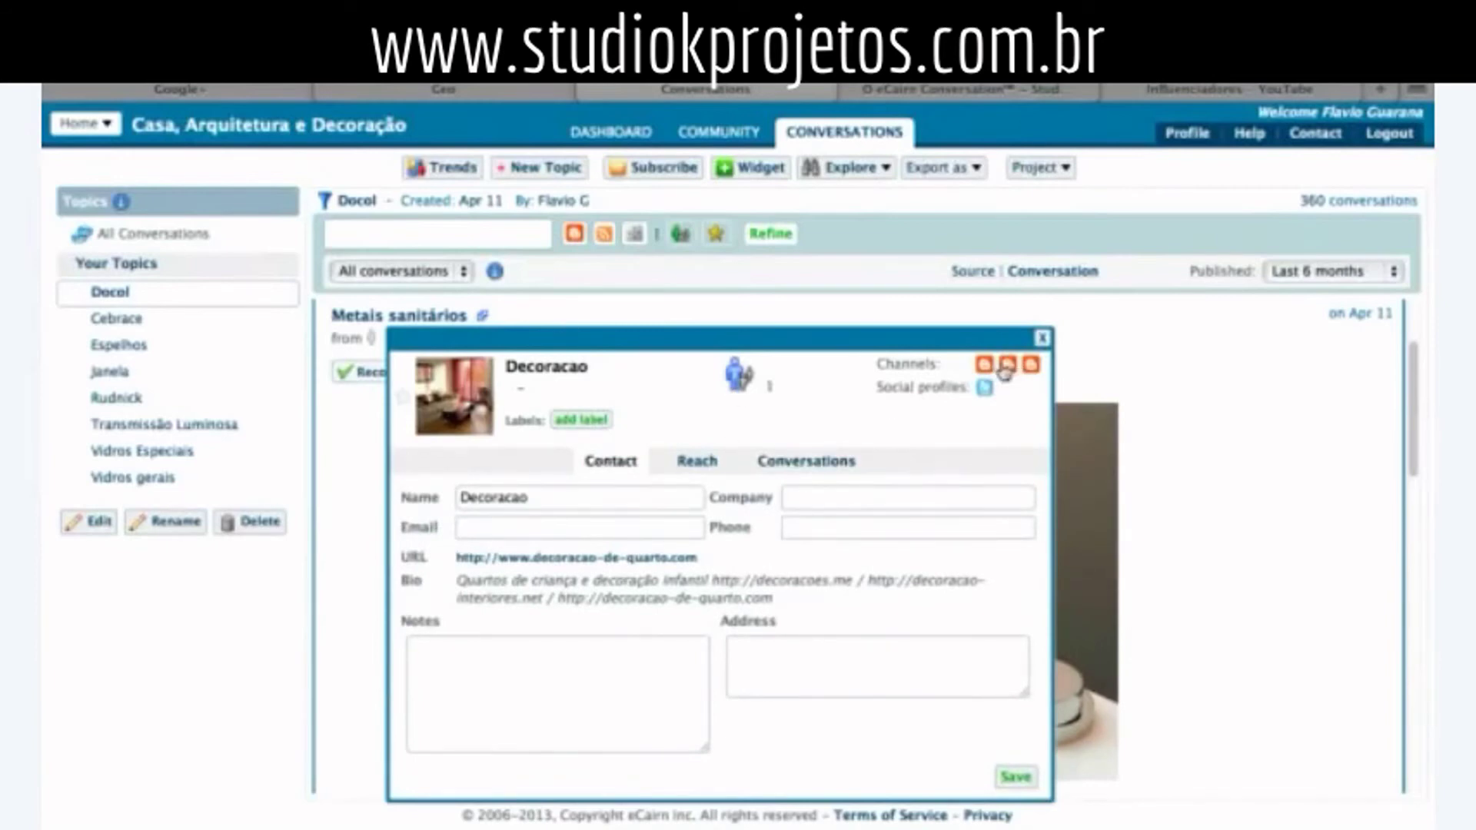
{"action": "left_click", "coordinate": [712, 472]}
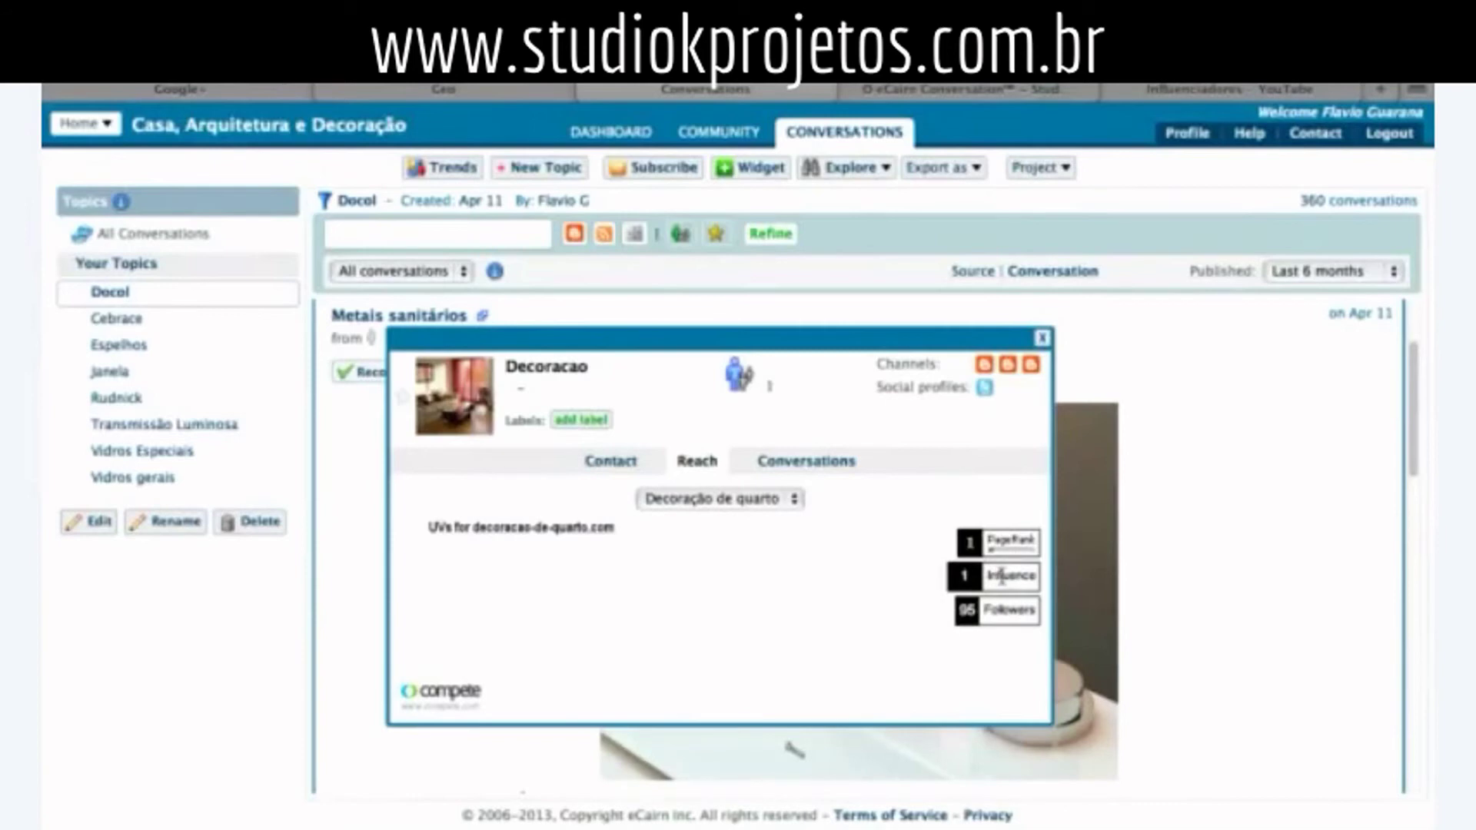
{"action": "left_click", "coordinate": [791, 467]}
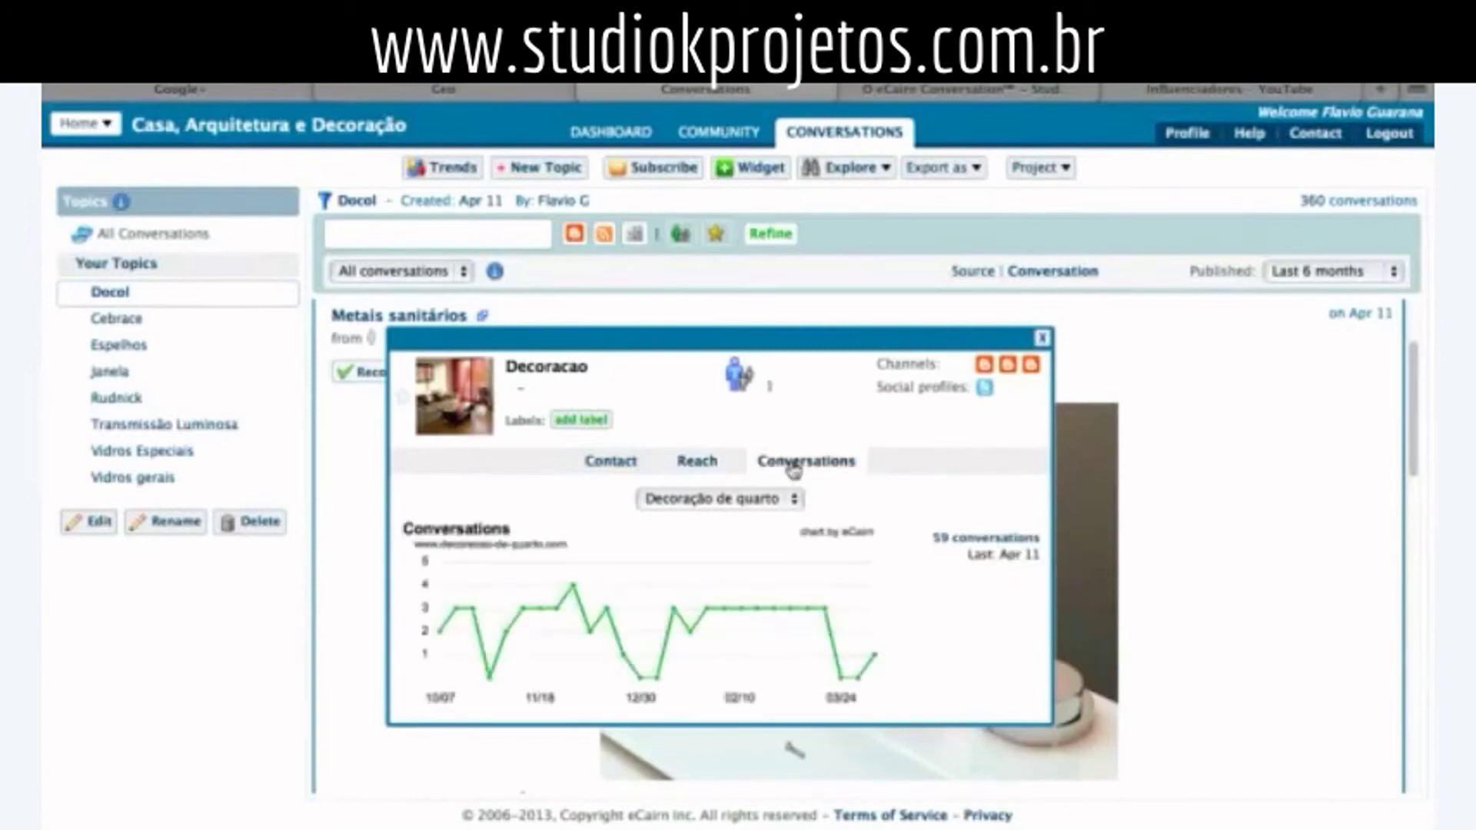
{"action": "left_click", "coordinate": [1042, 338]}
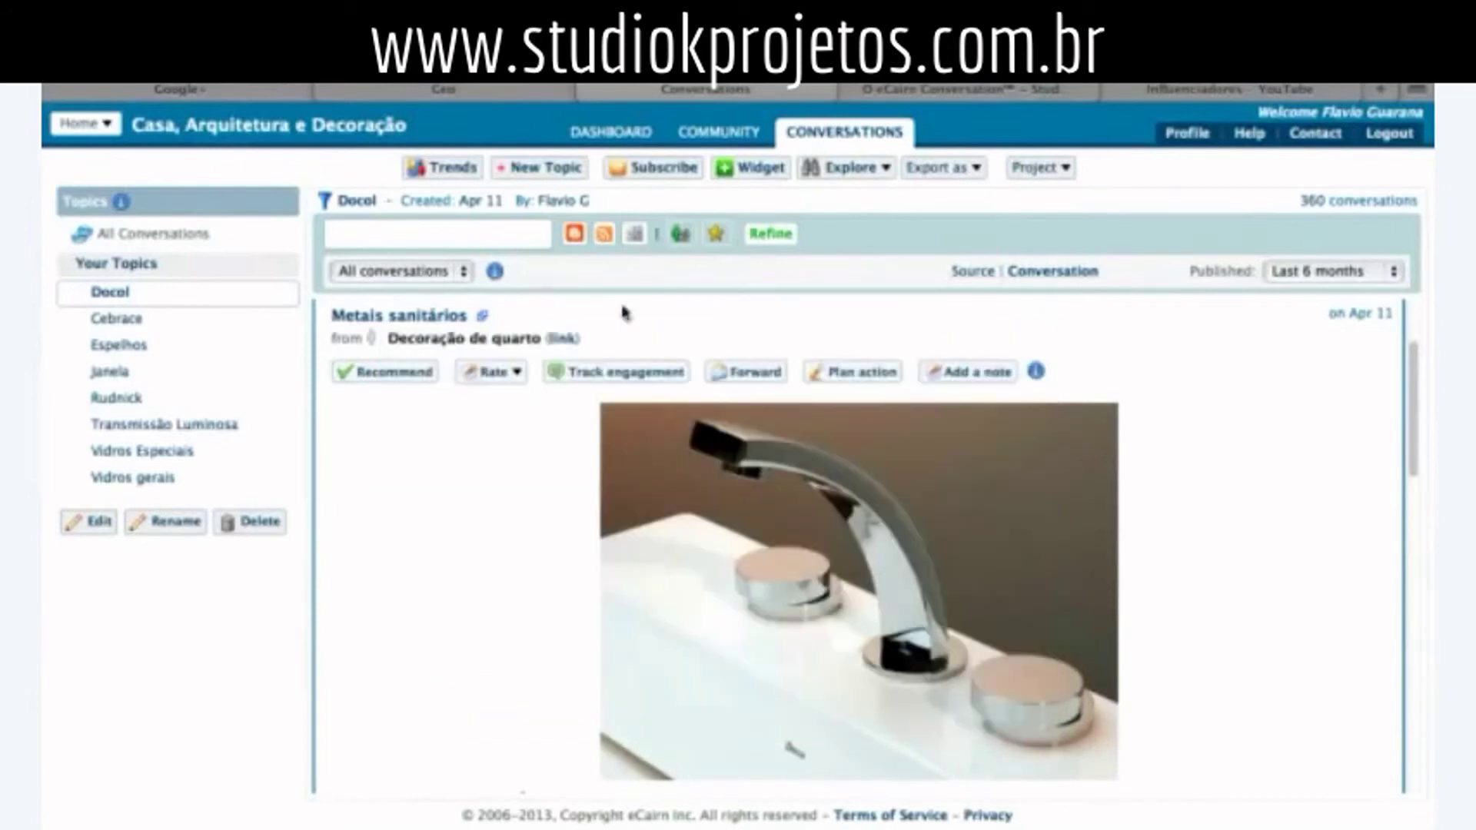
- Recommend the "Metais sanitários" post to others with the comment "ficar de olho"
{"action": "left_click", "coordinate": [410, 377]}
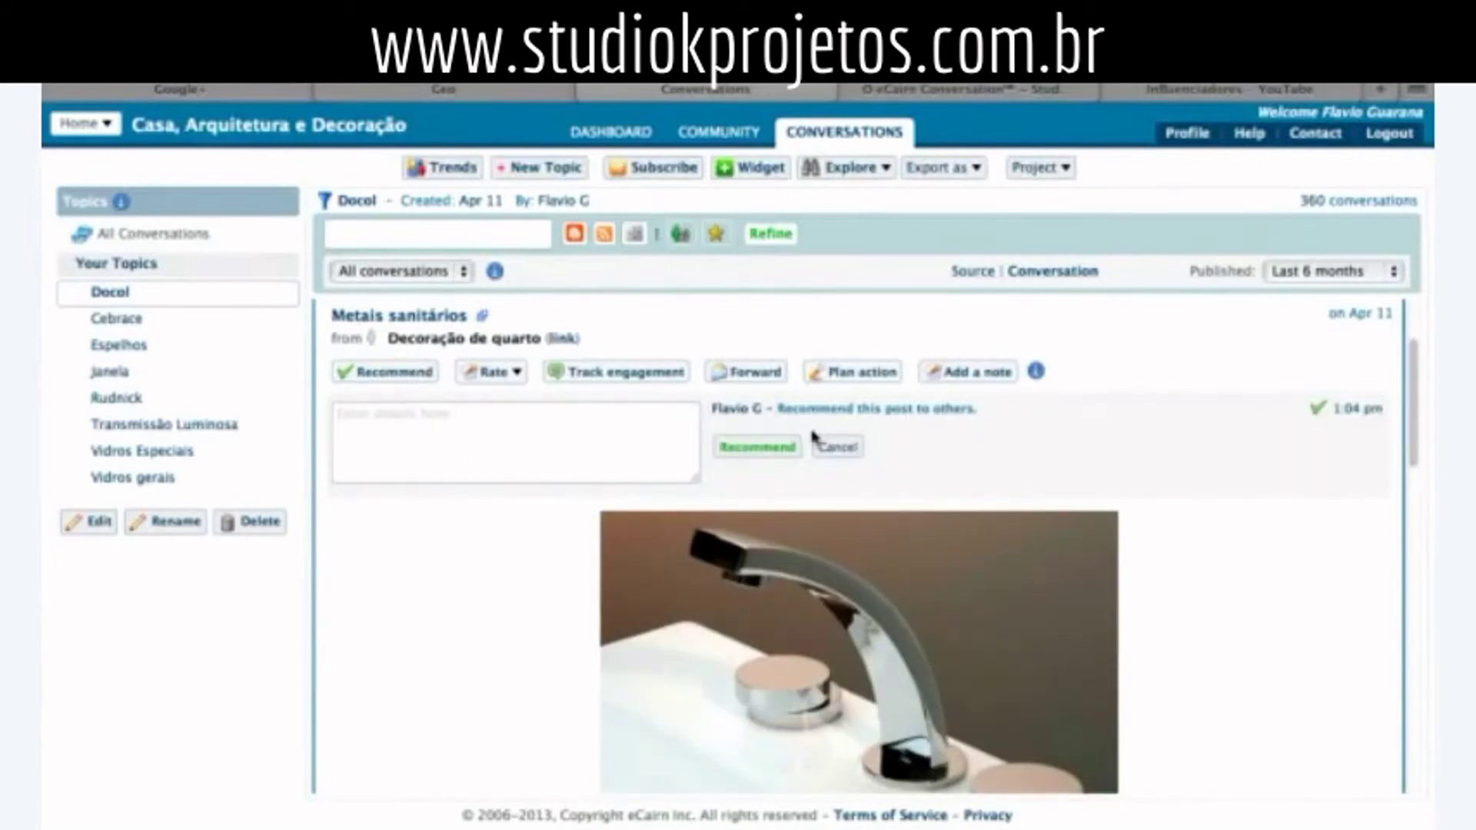
{"action": "left_click", "coordinate": [422, 417]}
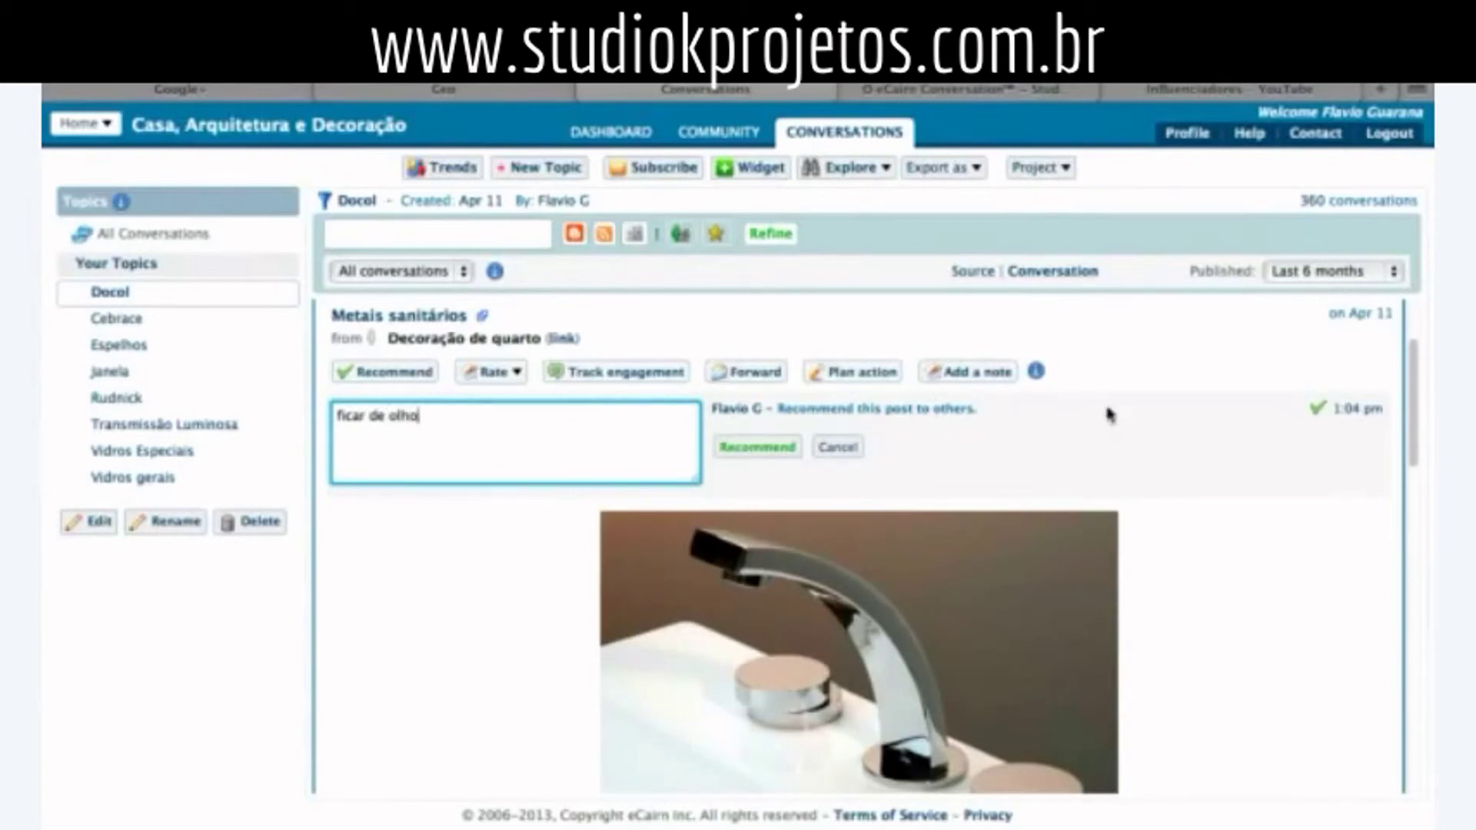
{"action": "left_click", "coordinate": [770, 448]}
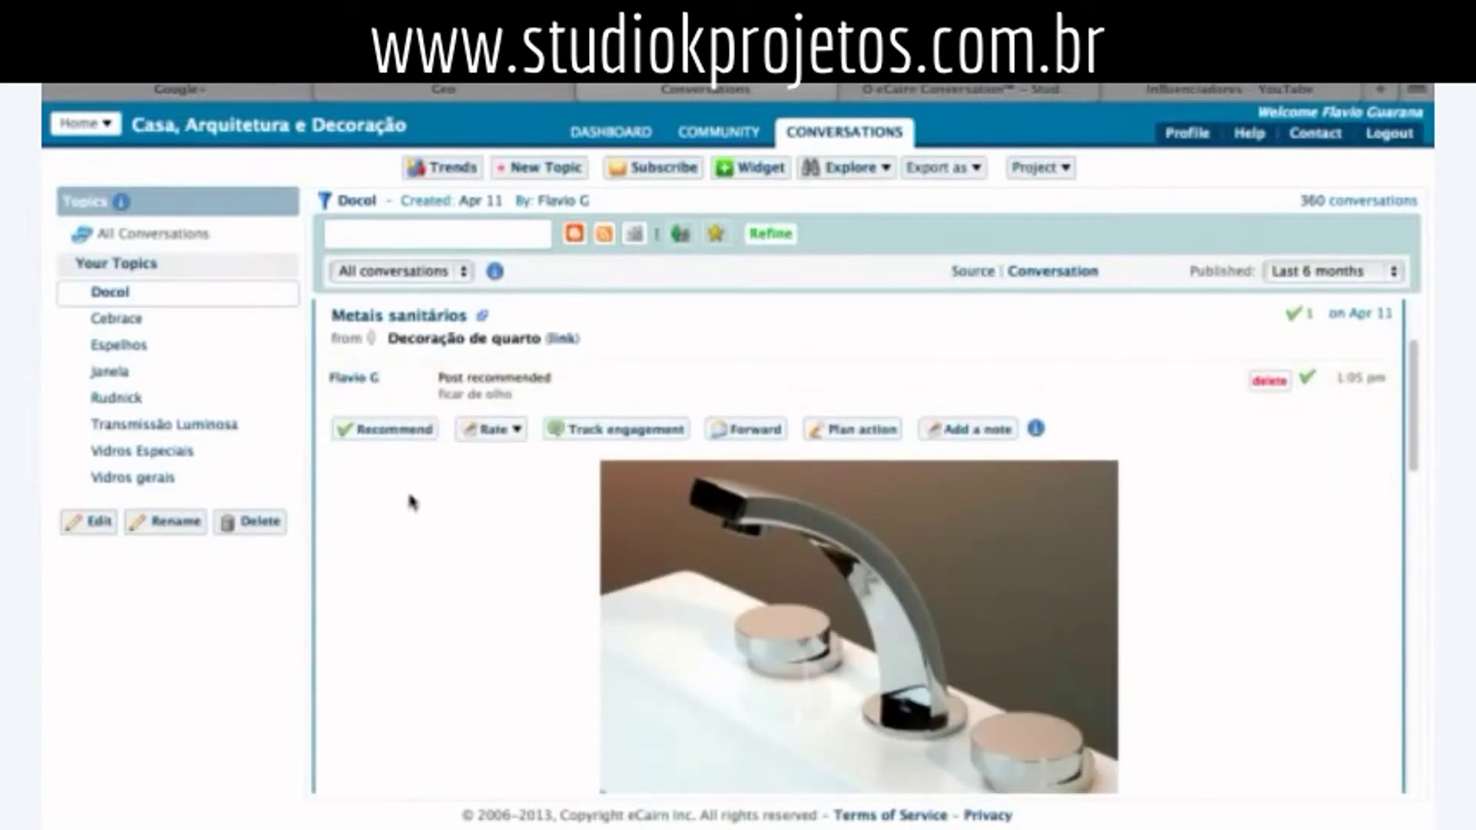
- Rate the "Metais sanitários" post's sentiment as Positive without a comment
{"action": "left_click", "coordinate": [514, 430]}
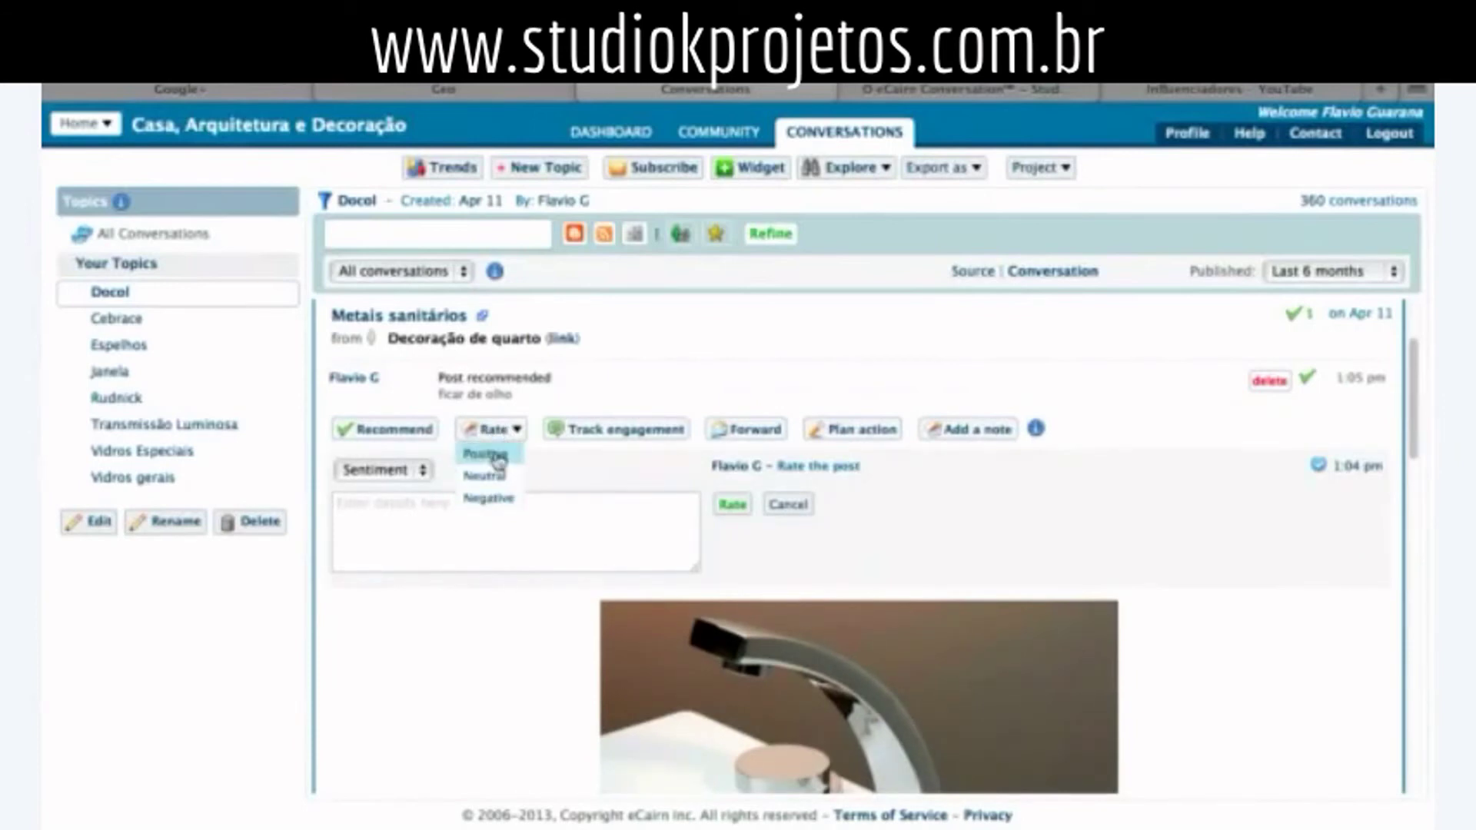
{"action": "left_click", "coordinate": [496, 455]}
{"action": "left_click", "coordinate": [496, 465]}
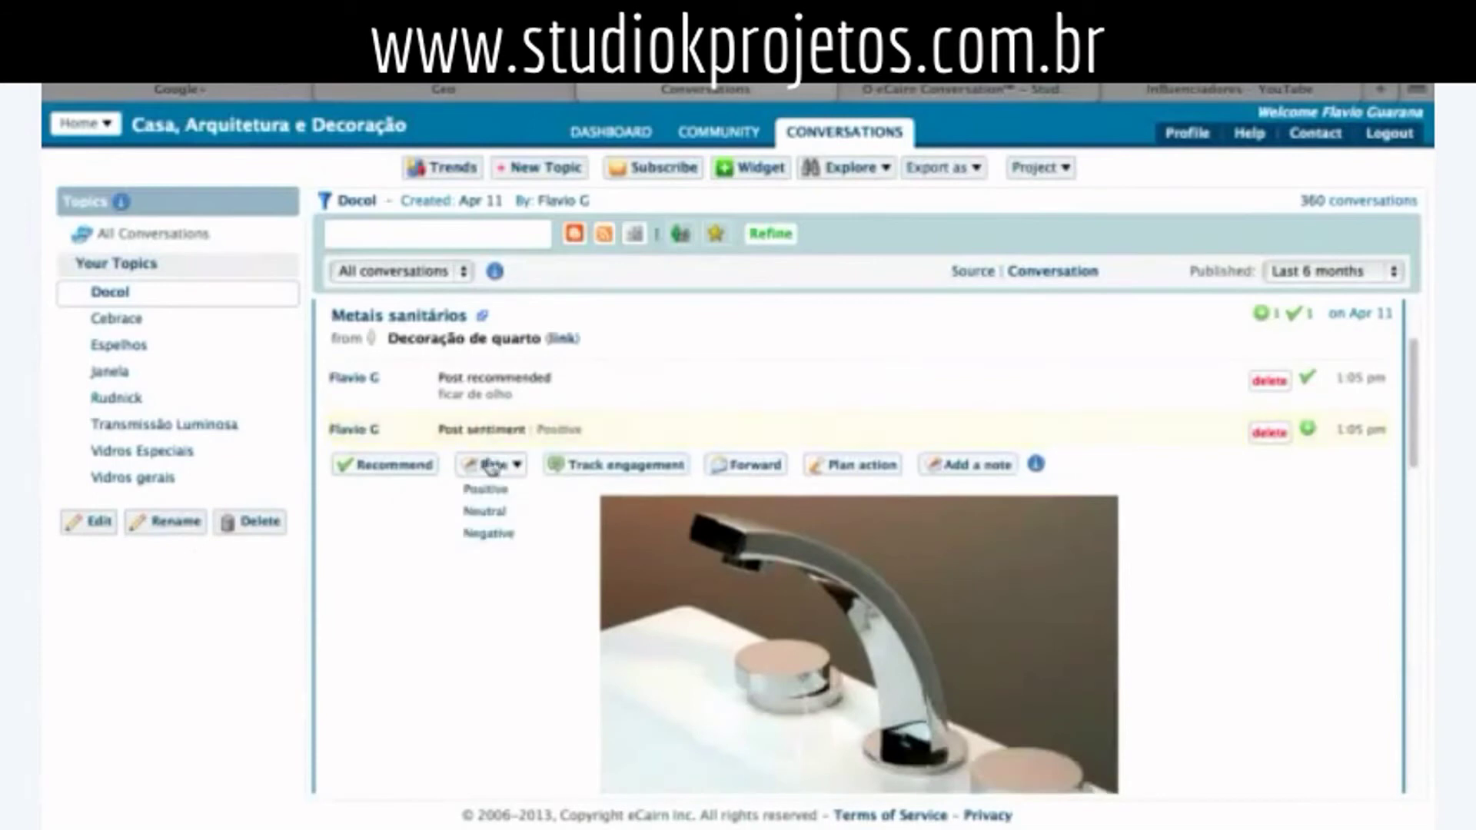
- Rate the post Positive with the comment "Em crescimento" and delete the earlier rating that has no comment
{"action": "left_click", "coordinate": [496, 465]}
{"action": "left_click", "coordinate": [409, 554]}
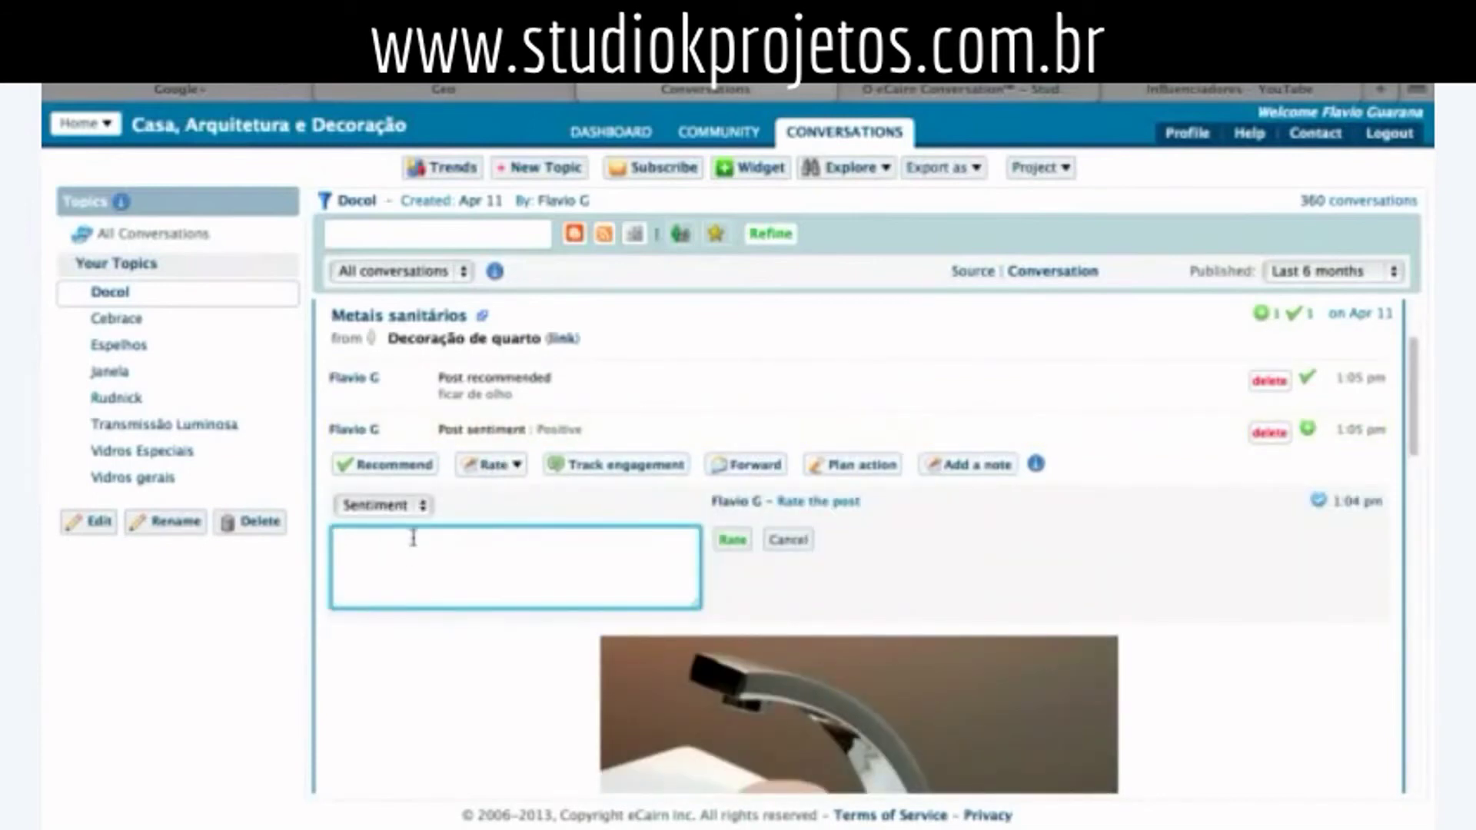
{"action": "type", "text": "Em crescimento"}
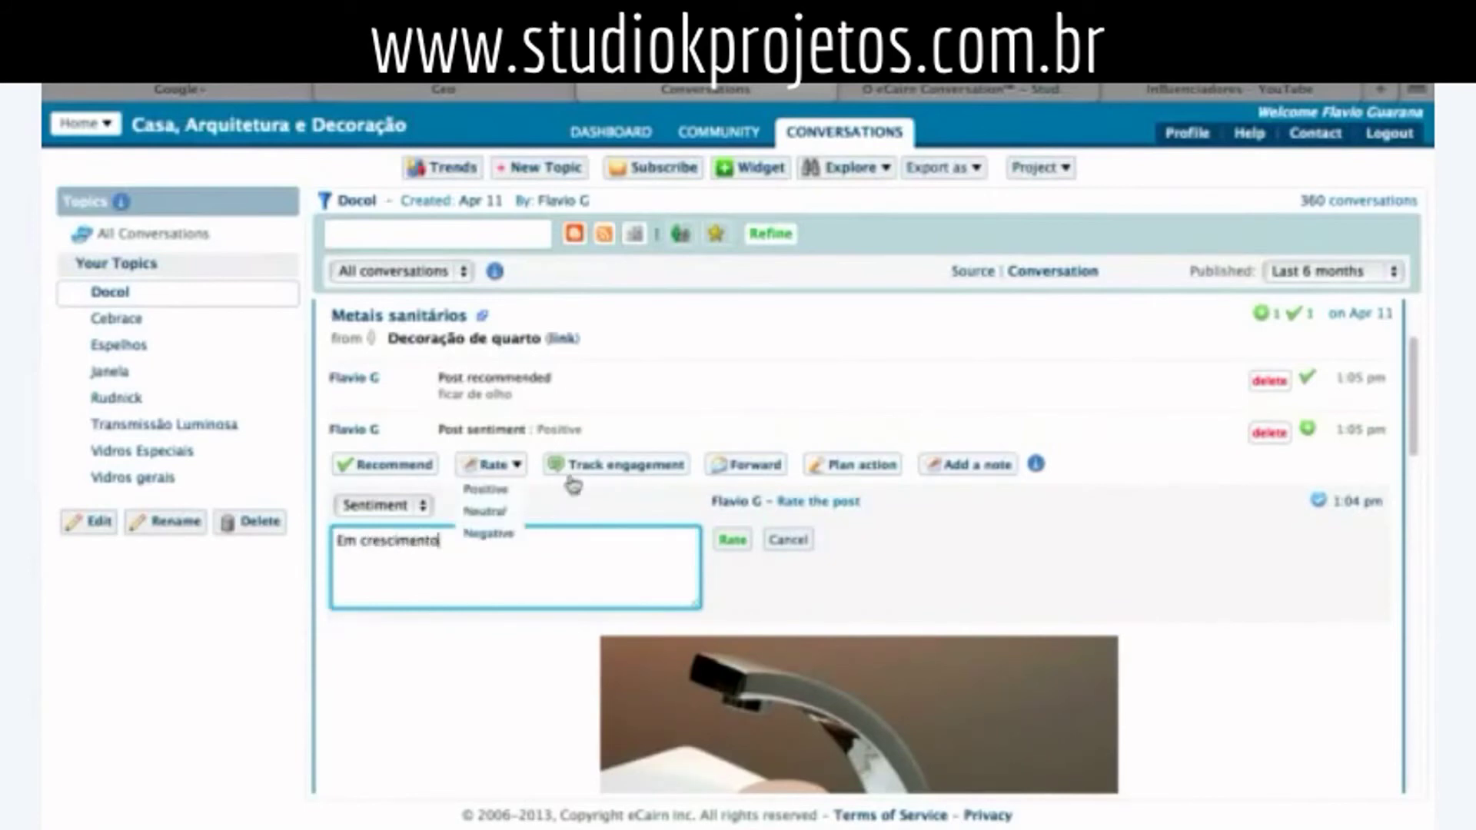
{"action": "left_click", "coordinate": [733, 540]}
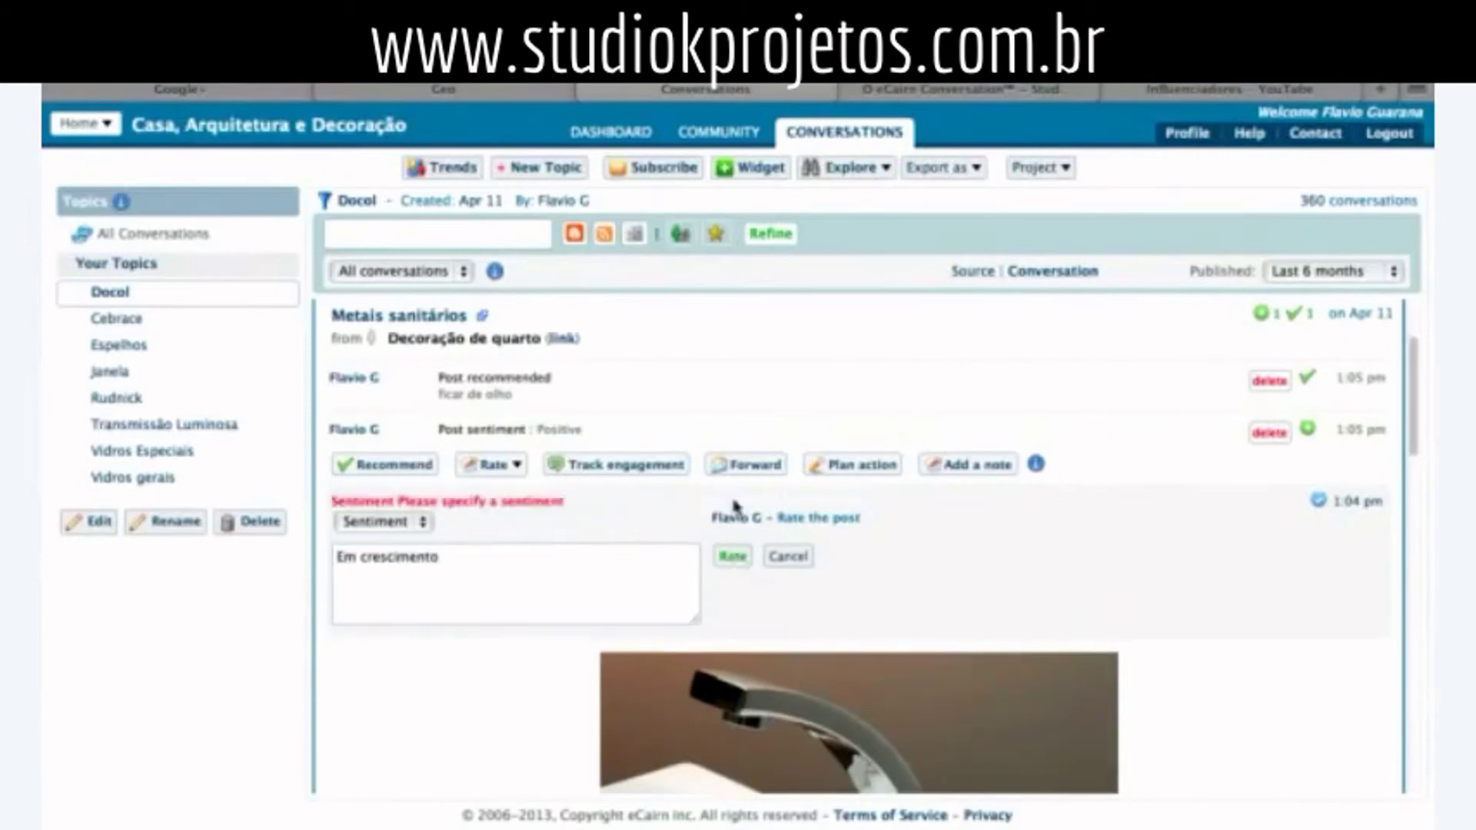
{"action": "left_click", "coordinate": [437, 561]}
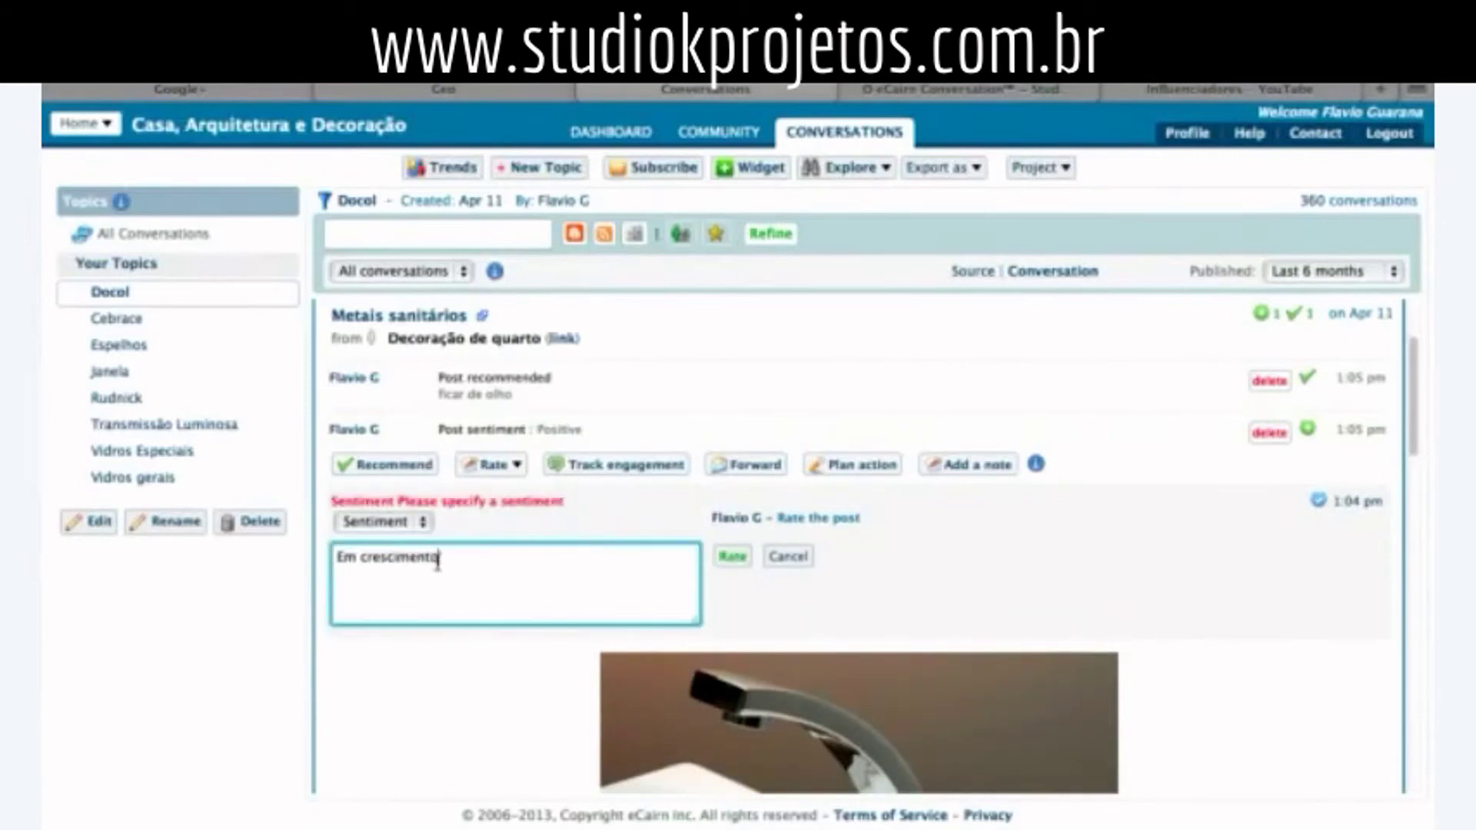
{"action": "left_click", "coordinate": [416, 535]}
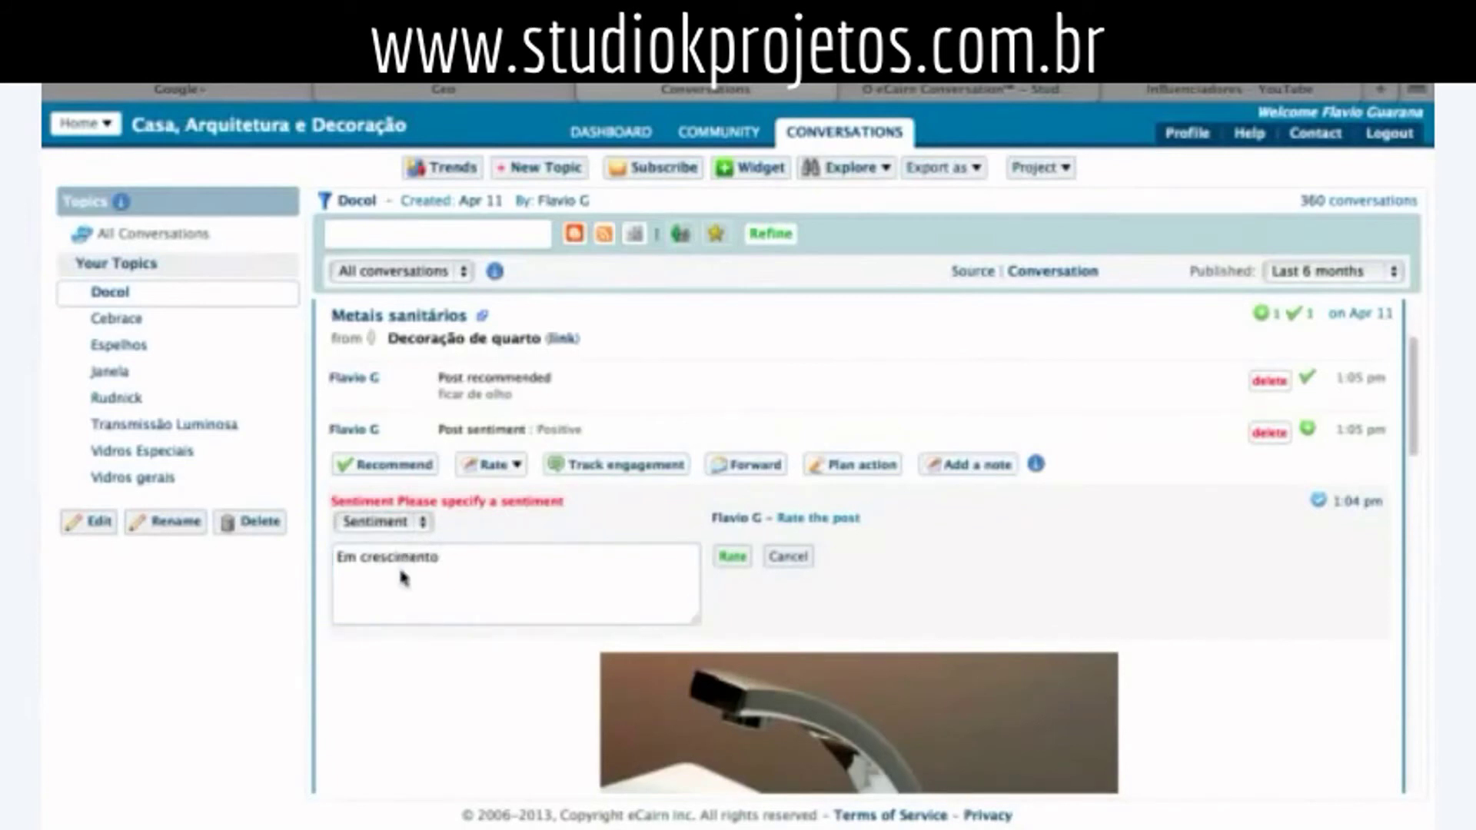
{"action": "left_click", "coordinate": [397, 547]}
{"action": "left_click", "coordinate": [733, 555]}
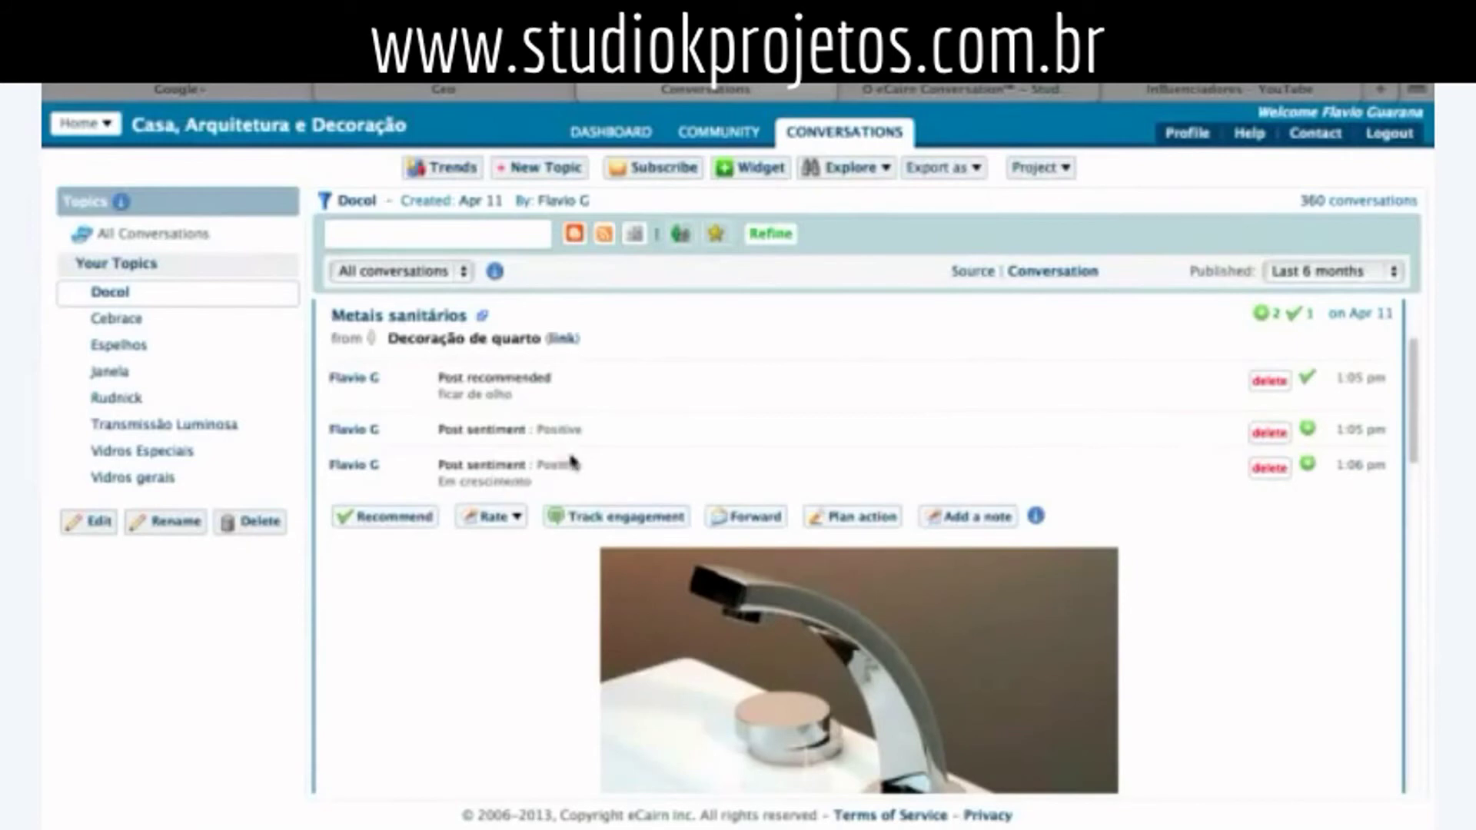
{"action": "left_click", "coordinate": [1269, 435]}
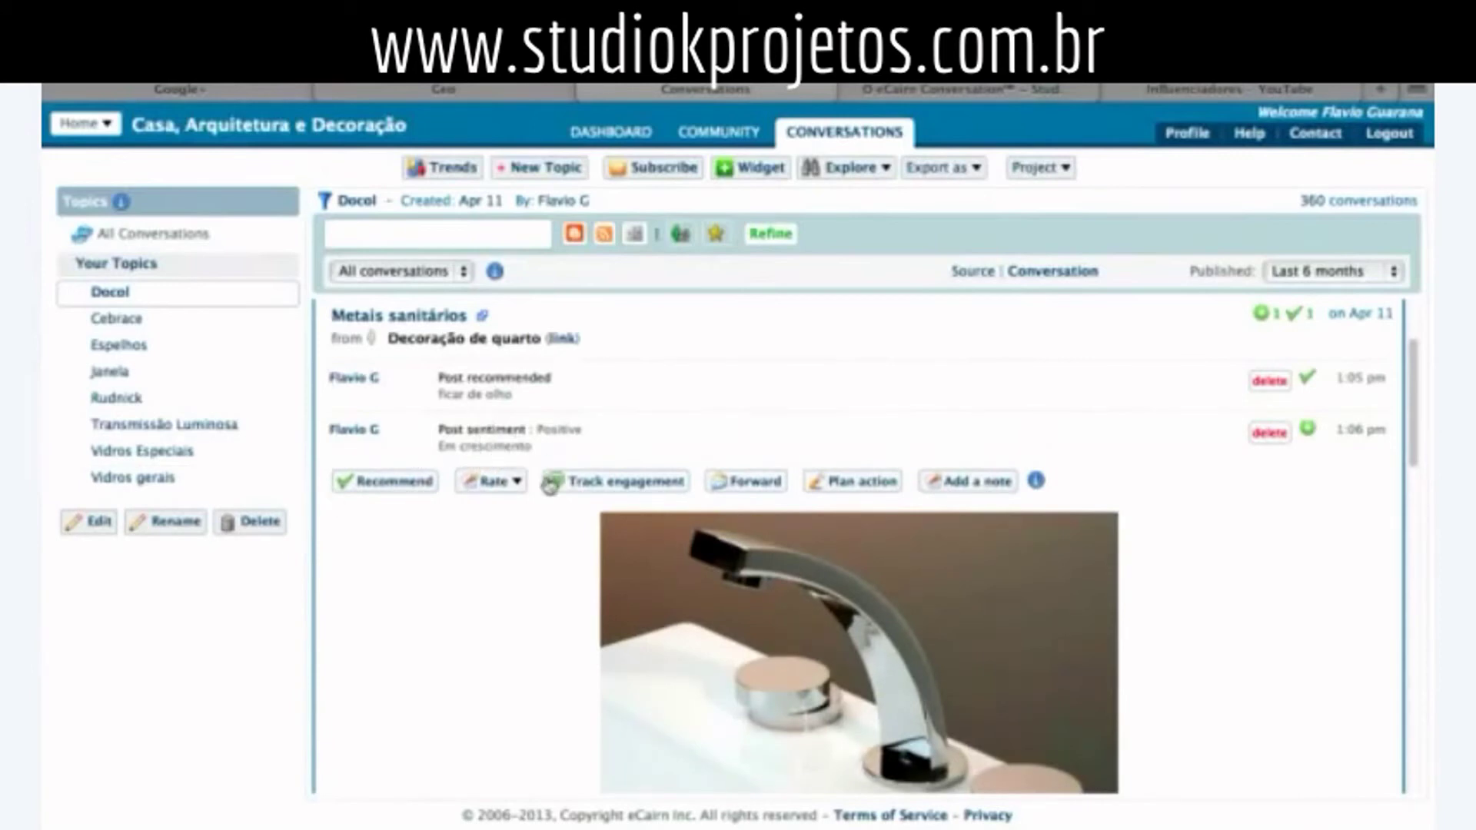
- Record an engagement with the post dated 04/12/2013 with the details "teste de monitoramento"
{"action": "left_click", "coordinate": [601, 485]}
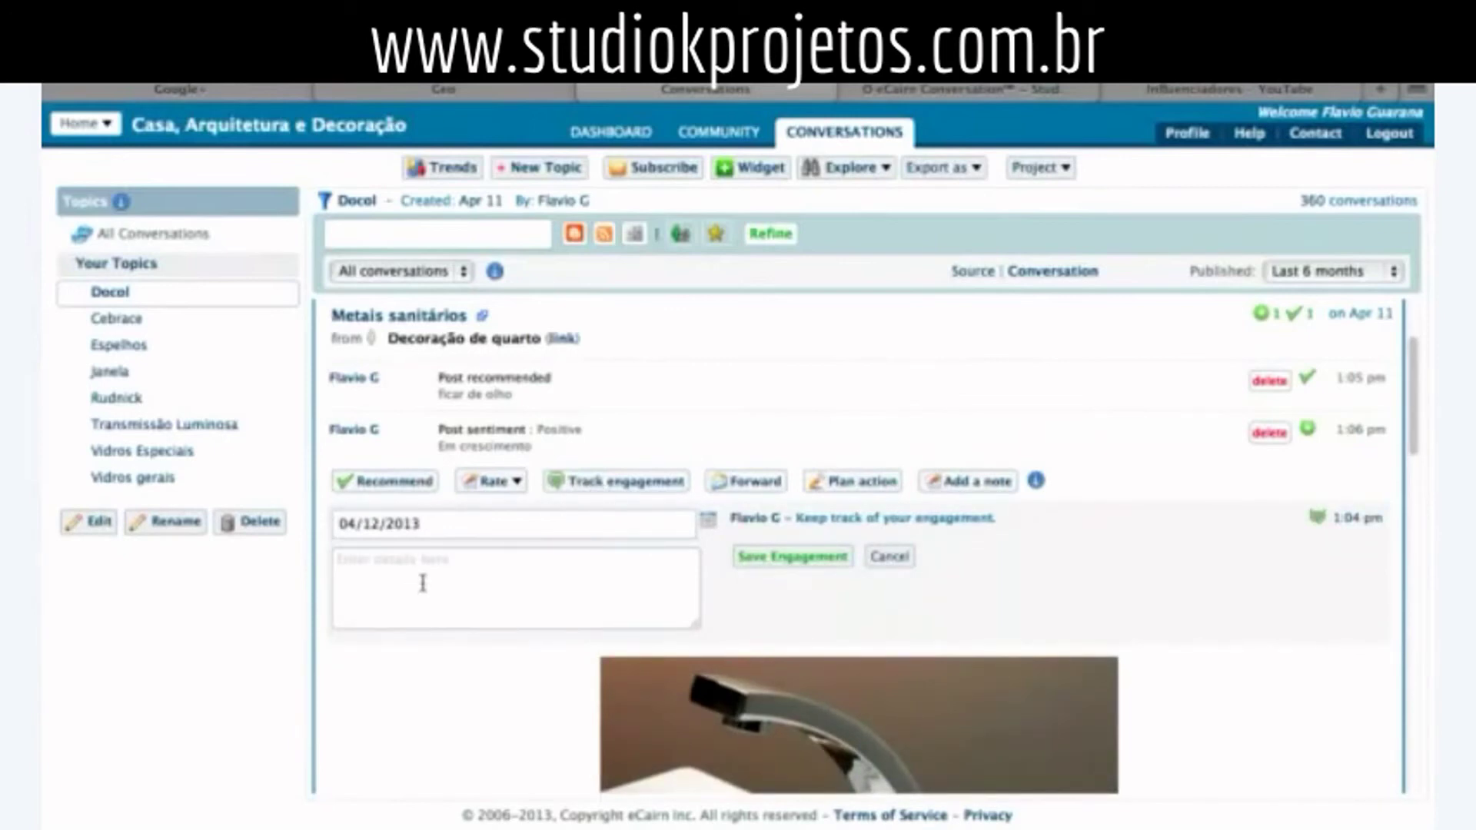
{"action": "left_click", "coordinate": [709, 526]}
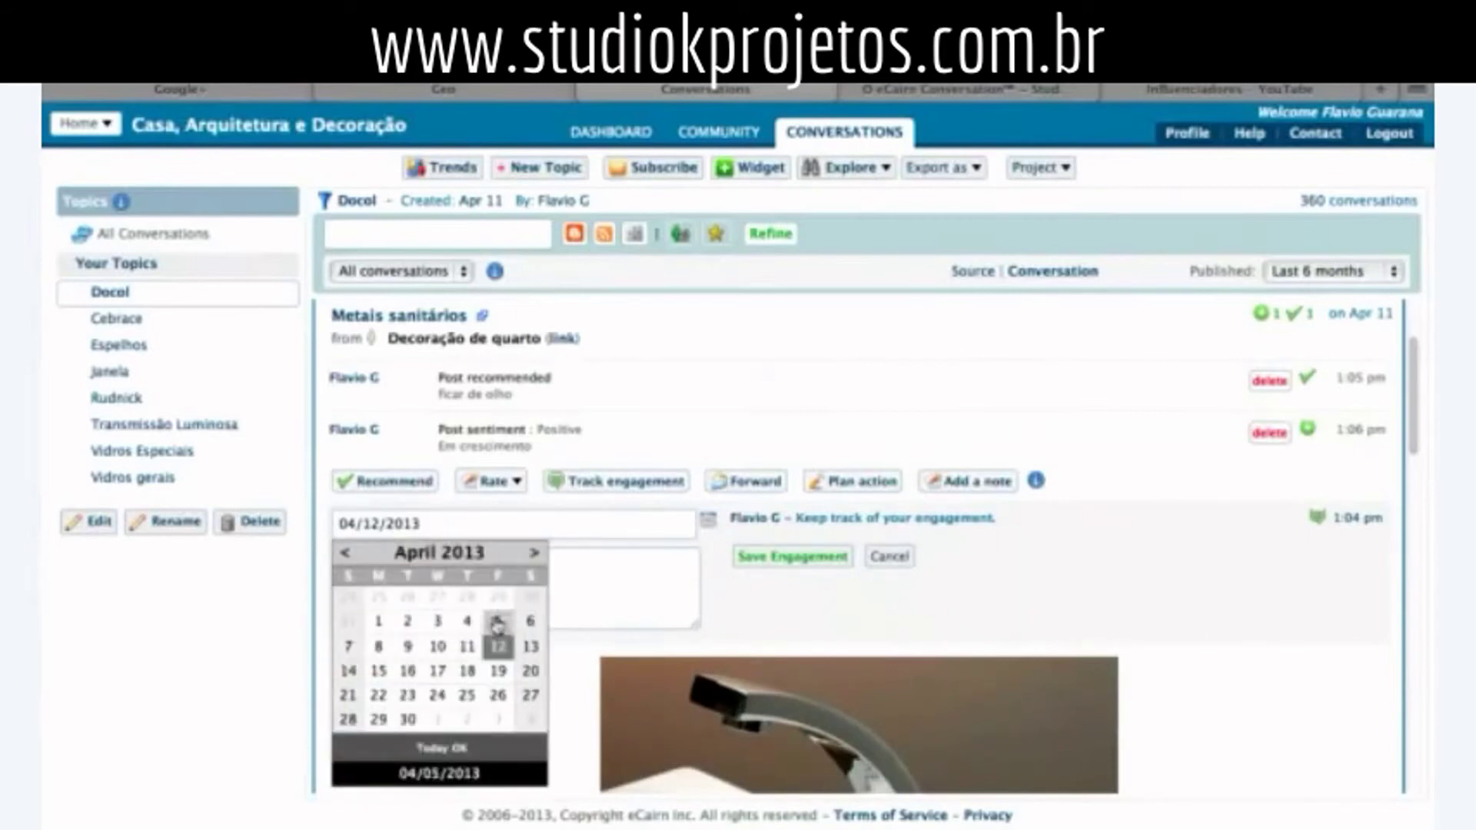
{"action": "left_click", "coordinate": [458, 750]}
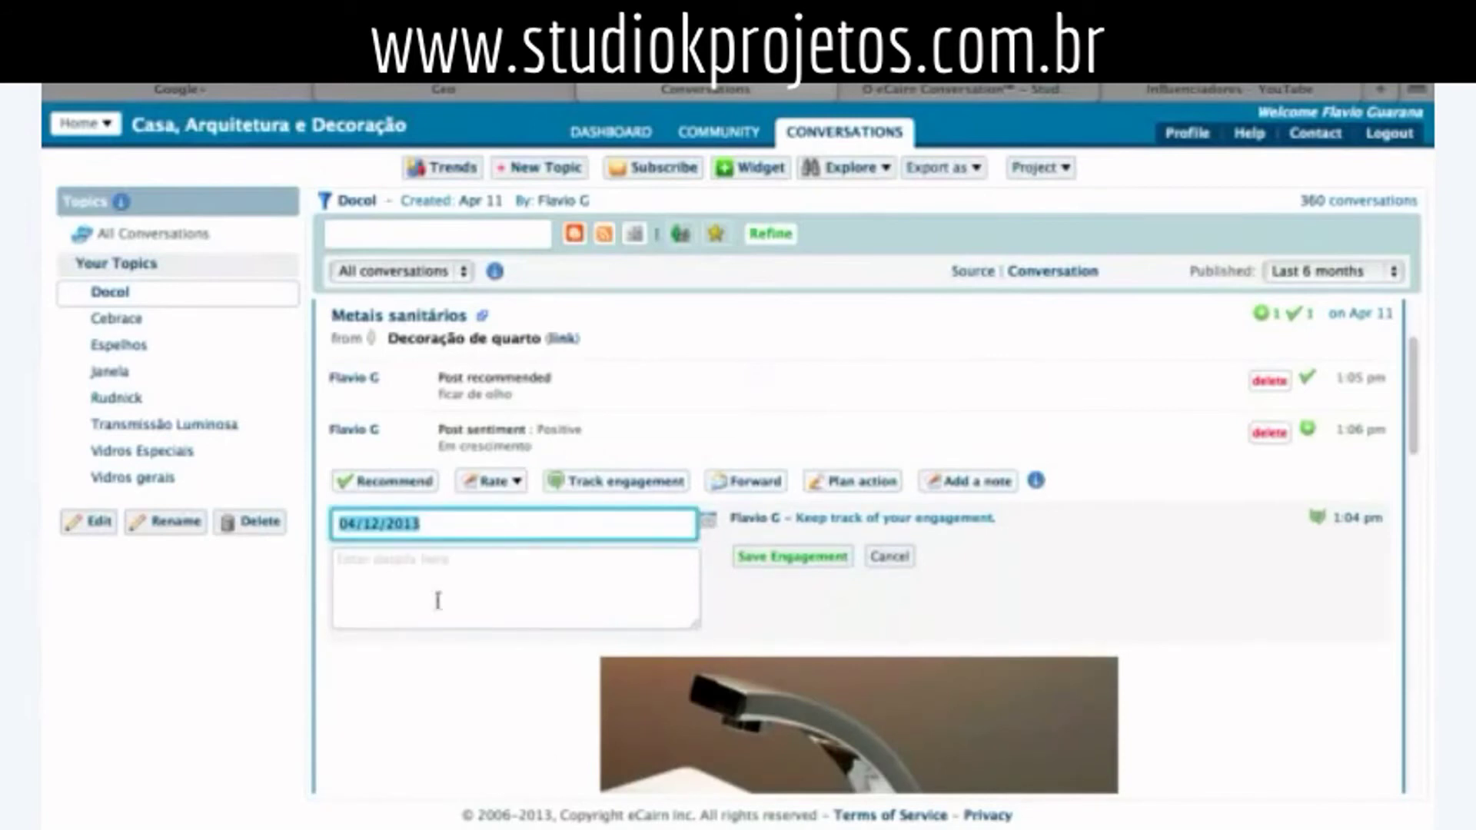
{"action": "left_click", "coordinate": [401, 602]}
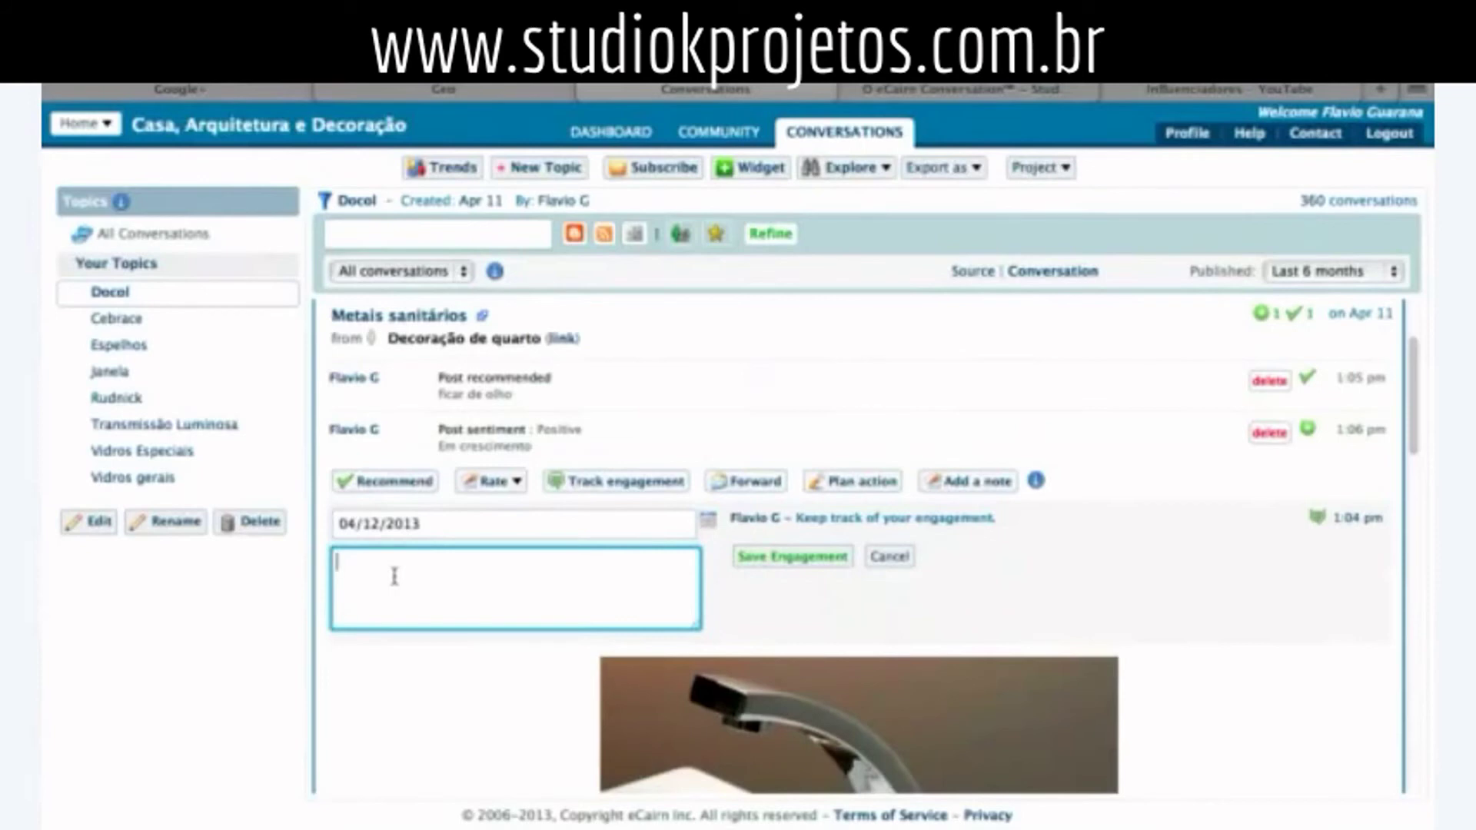
{"action": "type", "text": "te de monitoraentomen"}
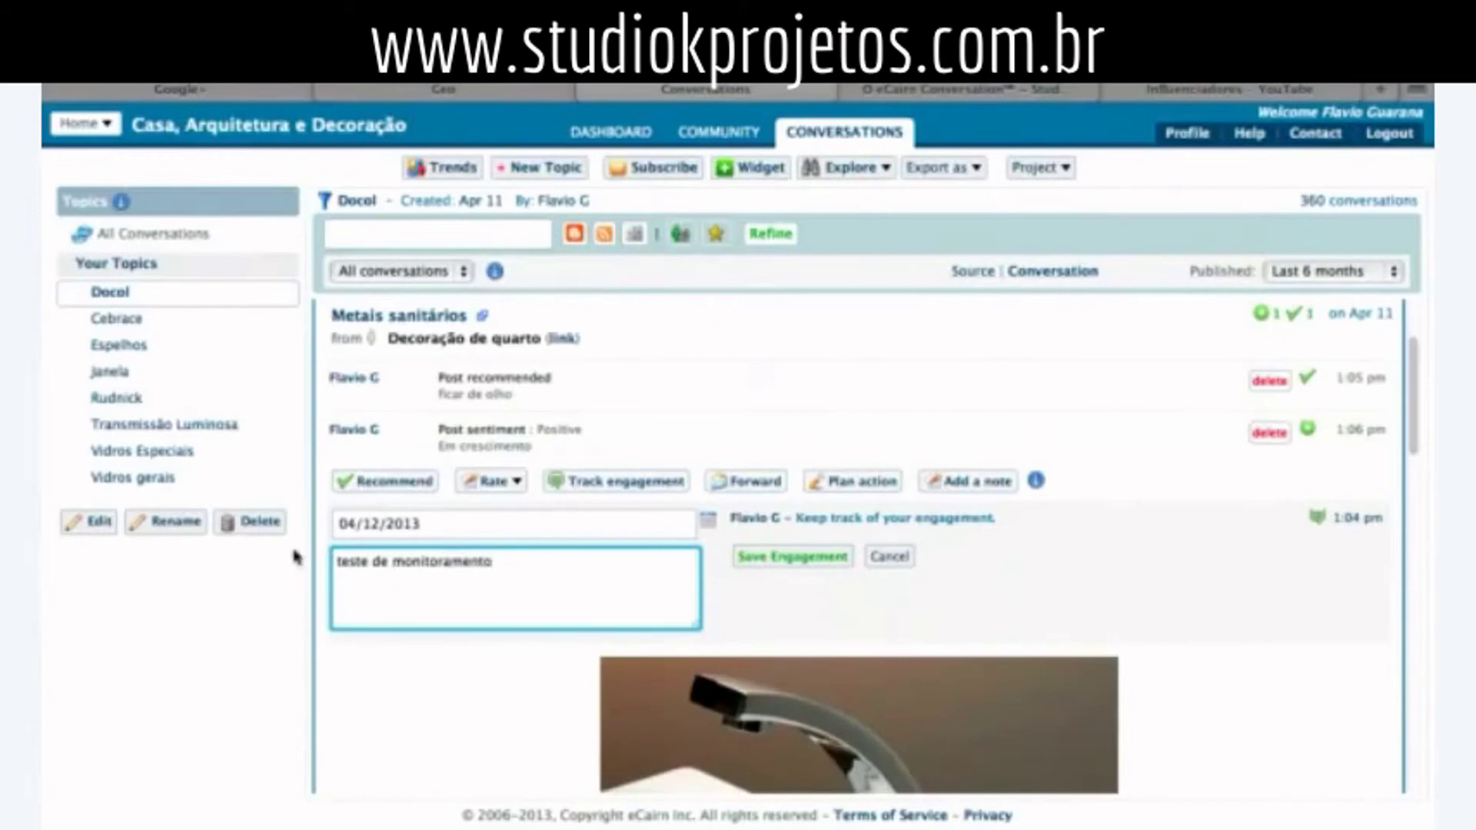
{"action": "left_click", "coordinate": [799, 559]}
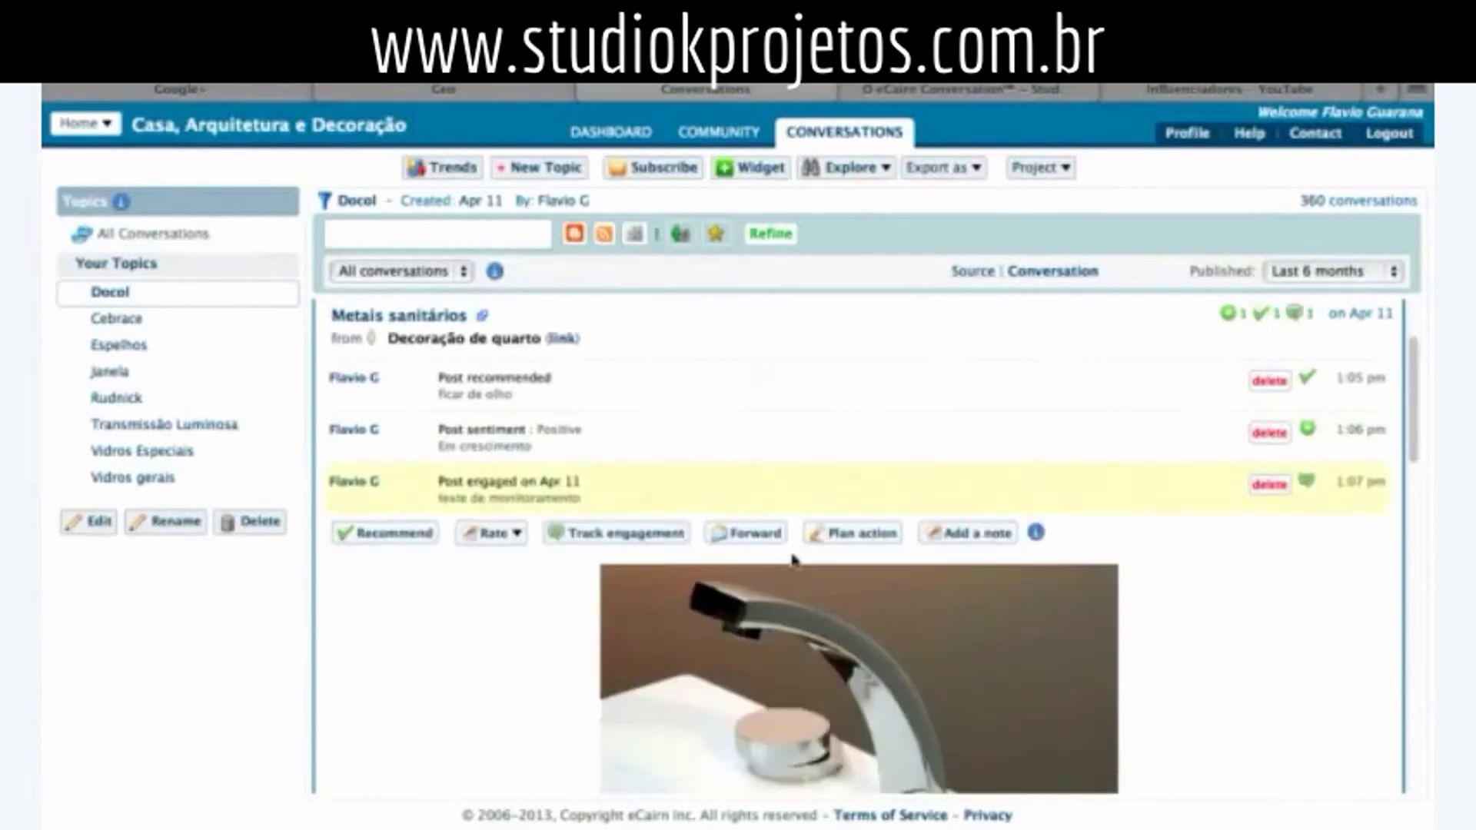
- Forward the "Metais sanitários" post to the prefilled e-mail recipient with a message starting "Chequem as imagens e vejam se temos novas"
{"action": "left_click", "coordinate": [746, 535]}
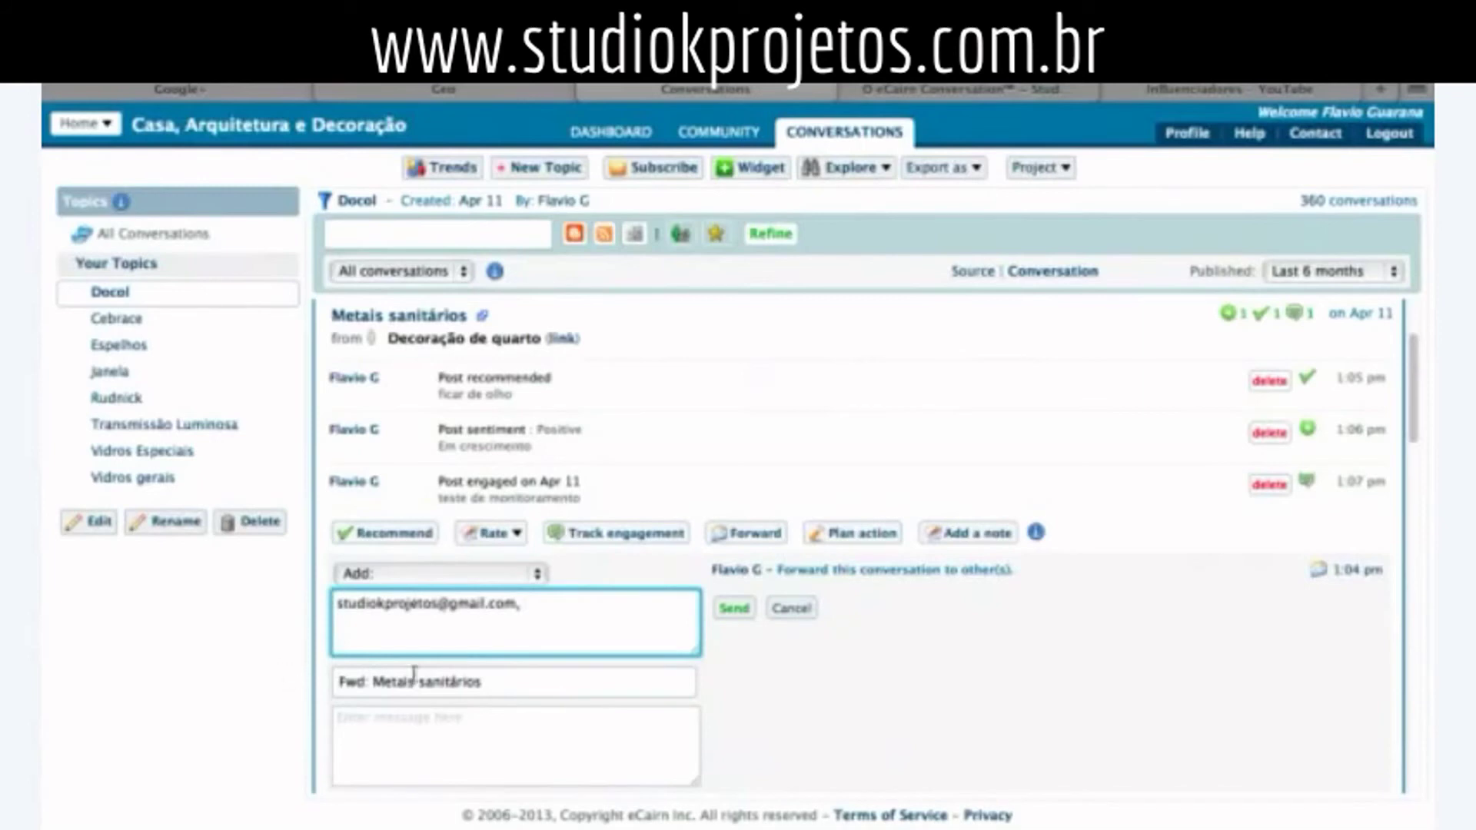
{"action": "scroll", "coordinate": [840, 721], "scroll_direction": "down", "scroll_amount": 3}
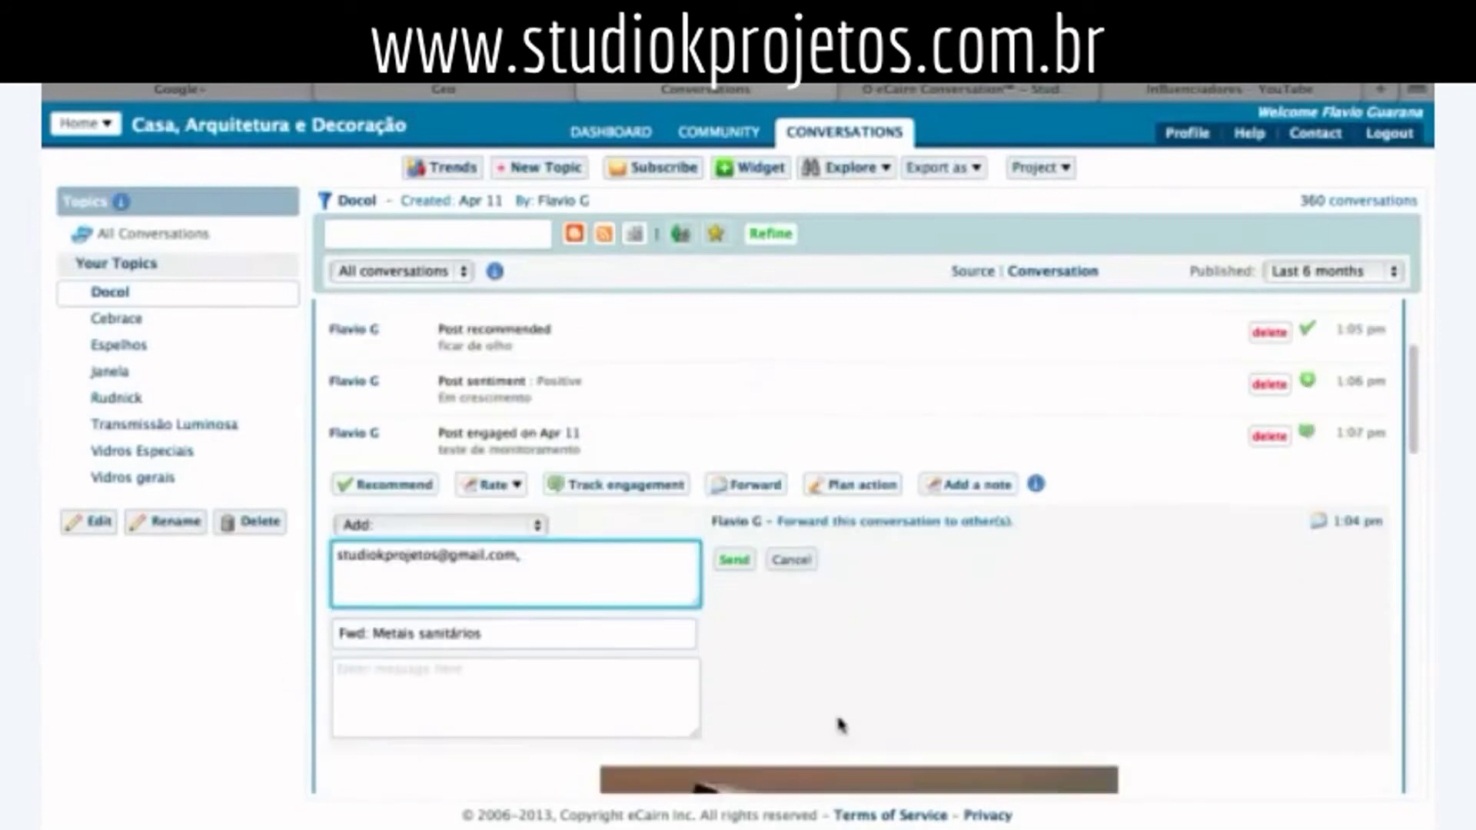
{"action": "left_click", "coordinate": [350, 602]}
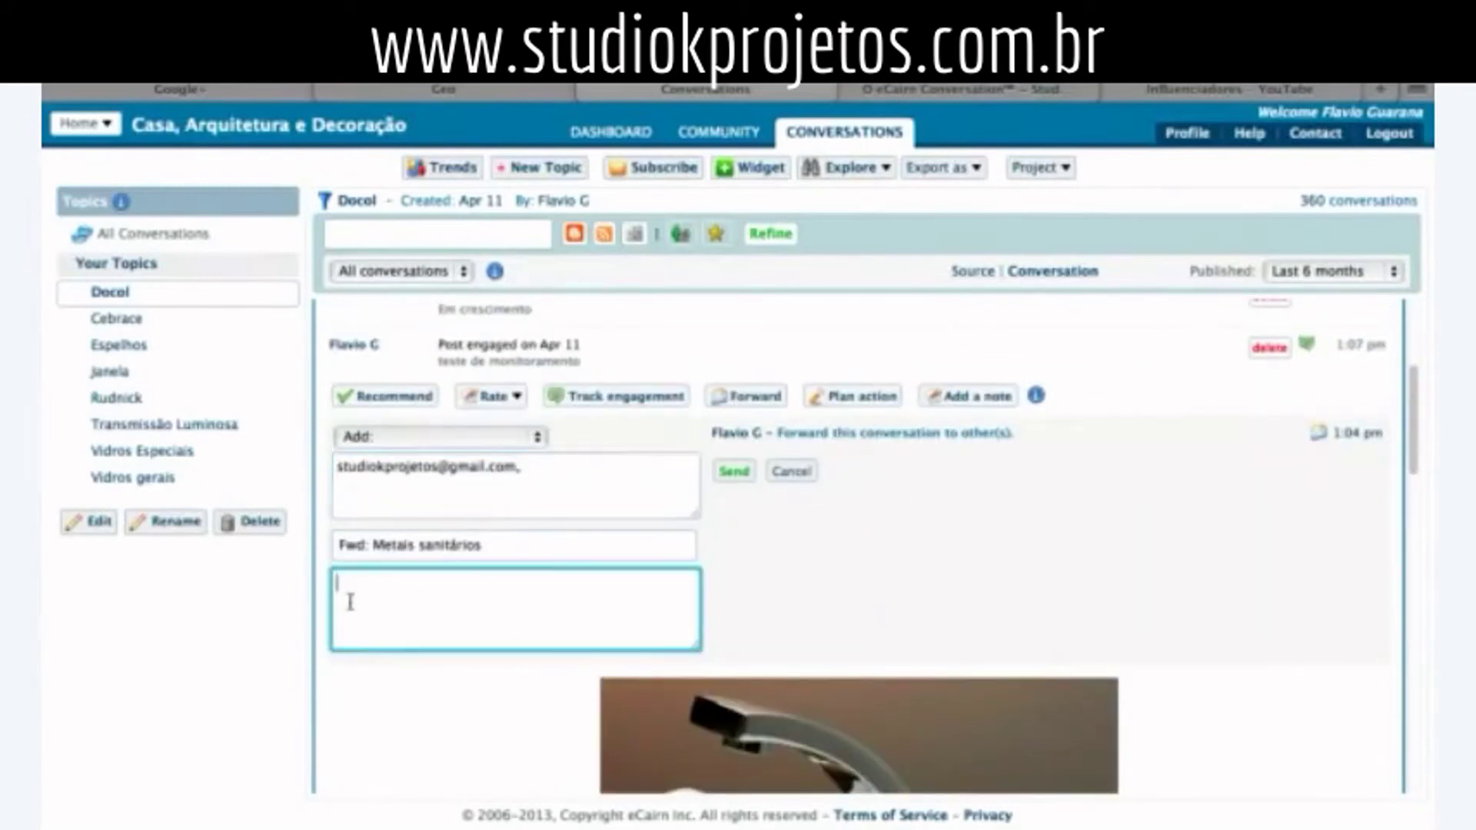
{"action": "type", "text": "Chequem as imagen"}
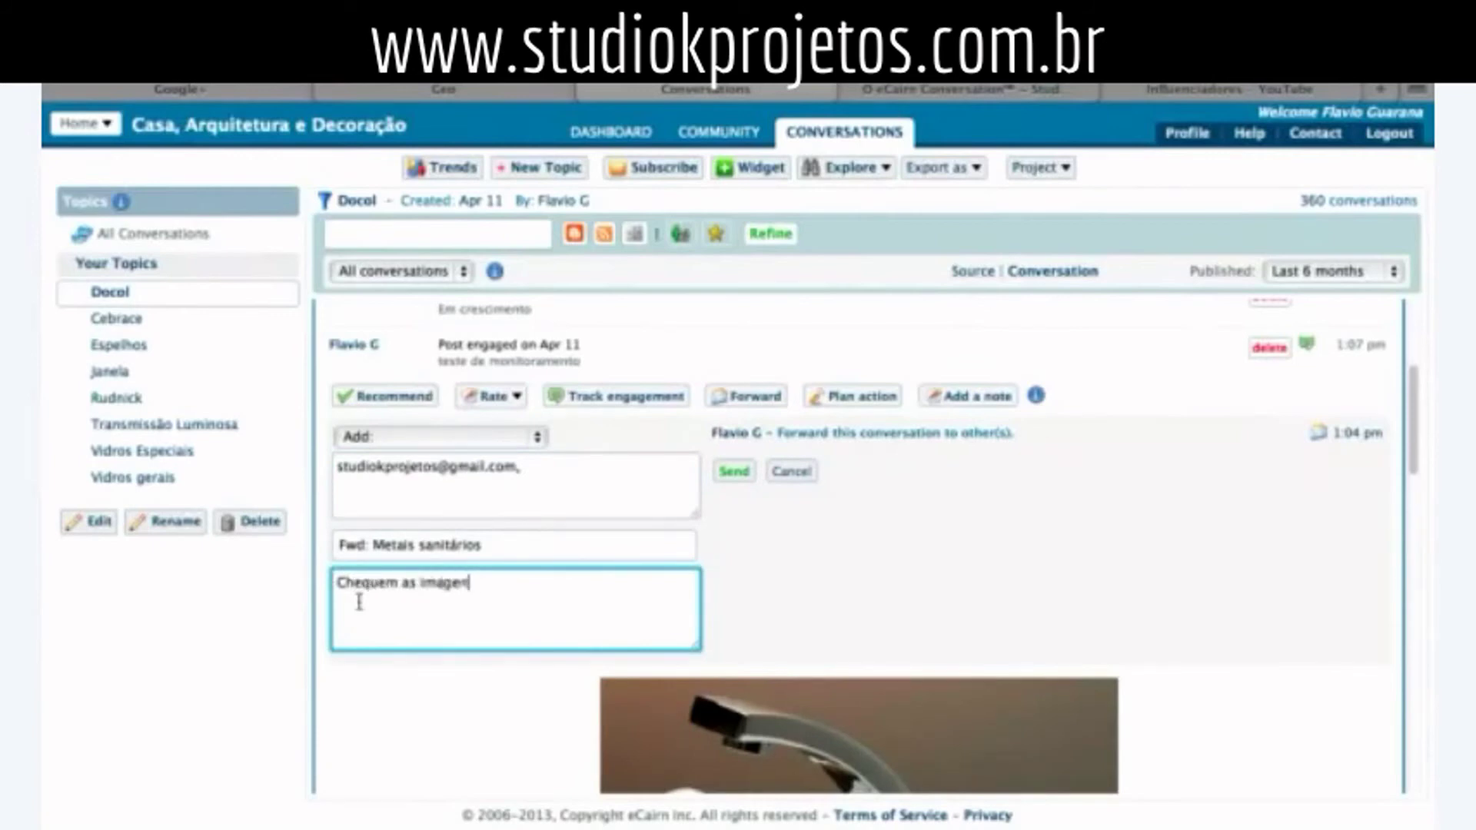
{"action": "type", "text": "se temos novas "}
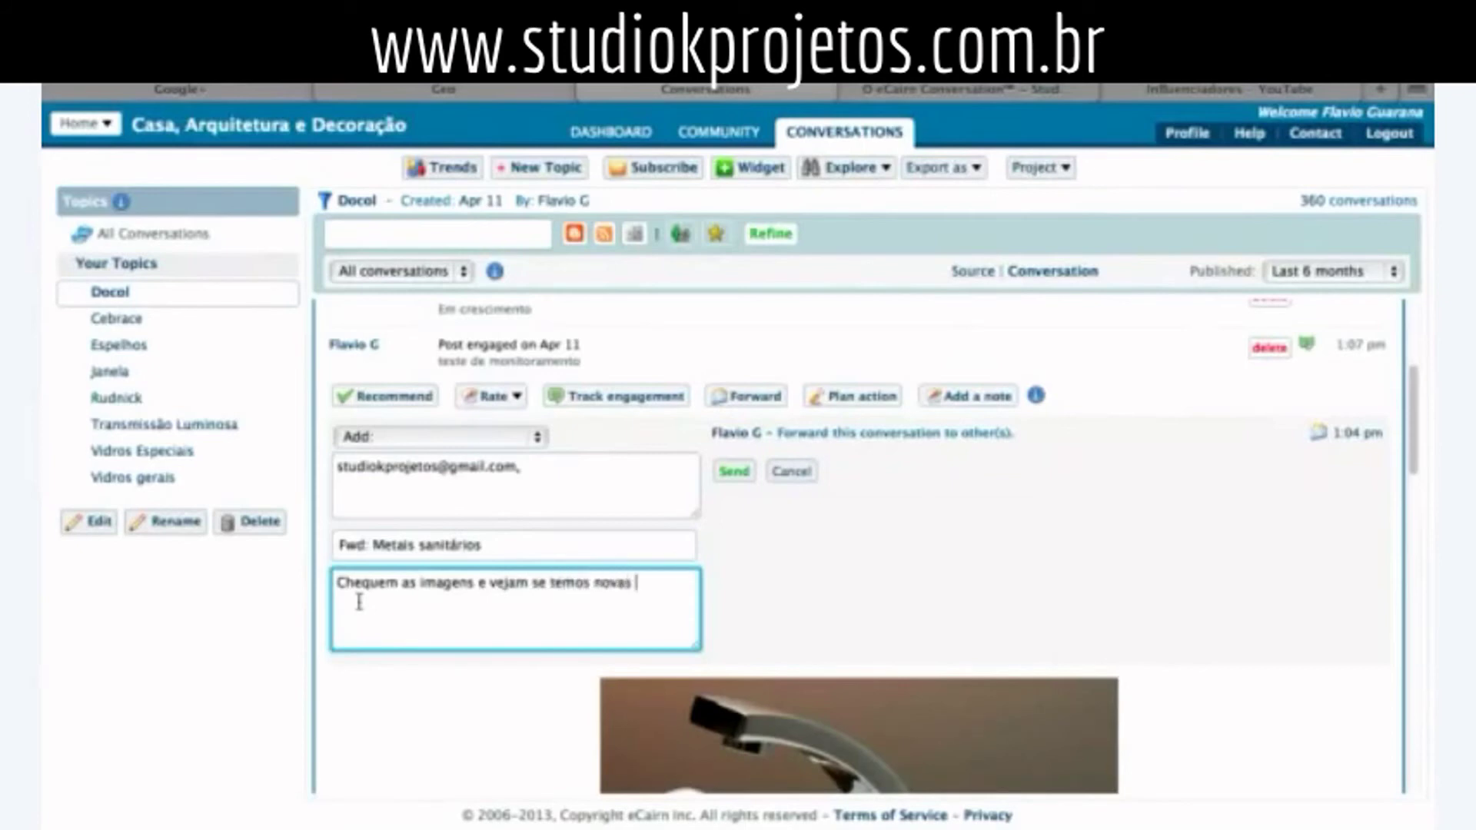
{"action": "type", "text": "linhas"}
{"action": "key", "text": "BackSpace"}
{"action": "key", "text": "BackSpace"}
{"action": "key", "text": "BackSpace"}
{"action": "type", "text": "opç˜ae"}
{"action": "key", "text": "BackSpace"}
{"action": "key", "text": "BackSpace"}
{"action": "key", "text": "BackSpace"}
{"action": "type", "text": "õ"}
{"action": "left_click", "coordinate": [737, 476]}
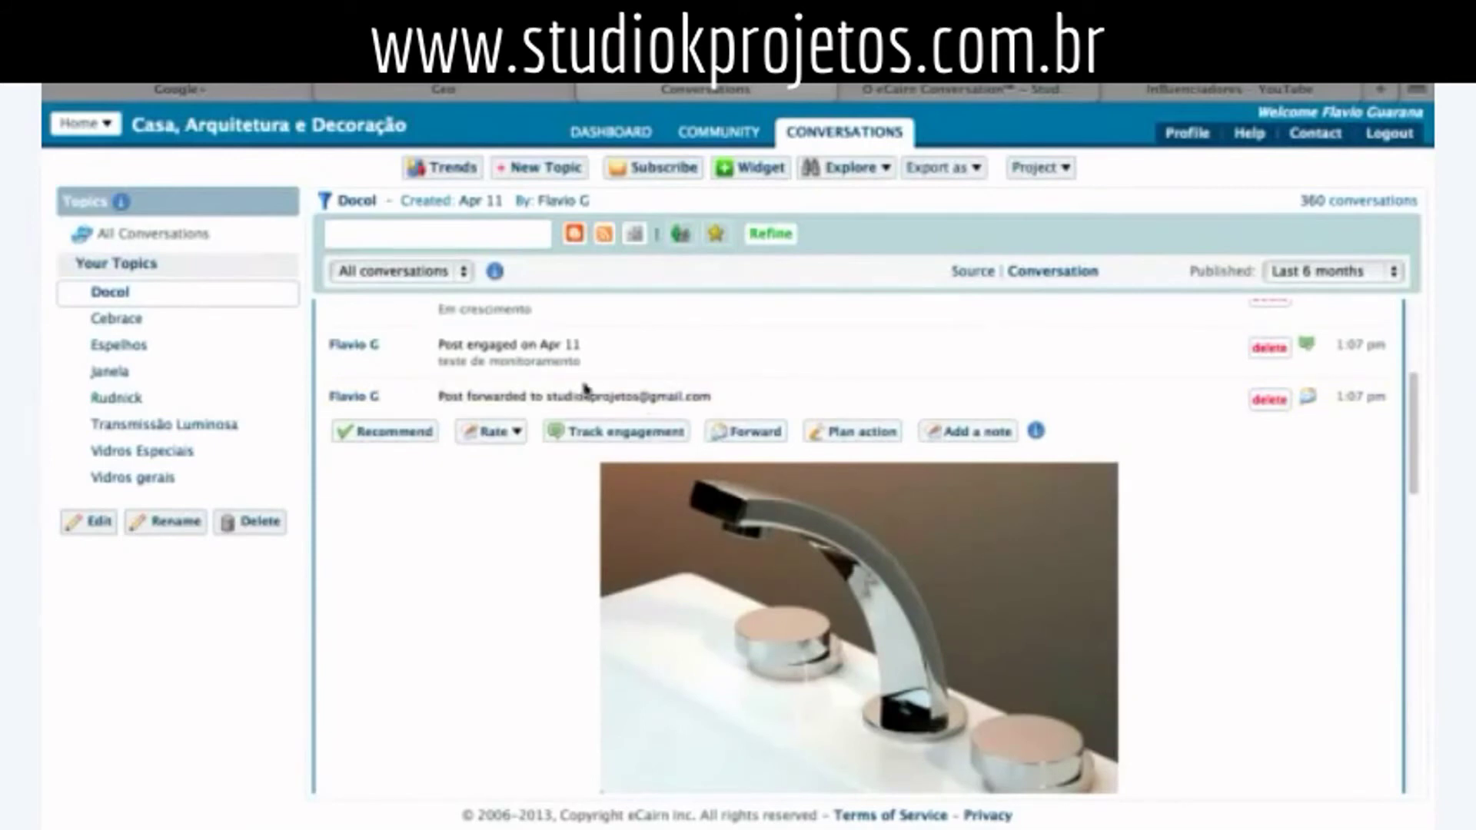
- Plan an action for the post titled "fazer o cadastro" with the details "cadastrar oportunidades" and set its status to Canceled
{"action": "left_click", "coordinate": [877, 443]}
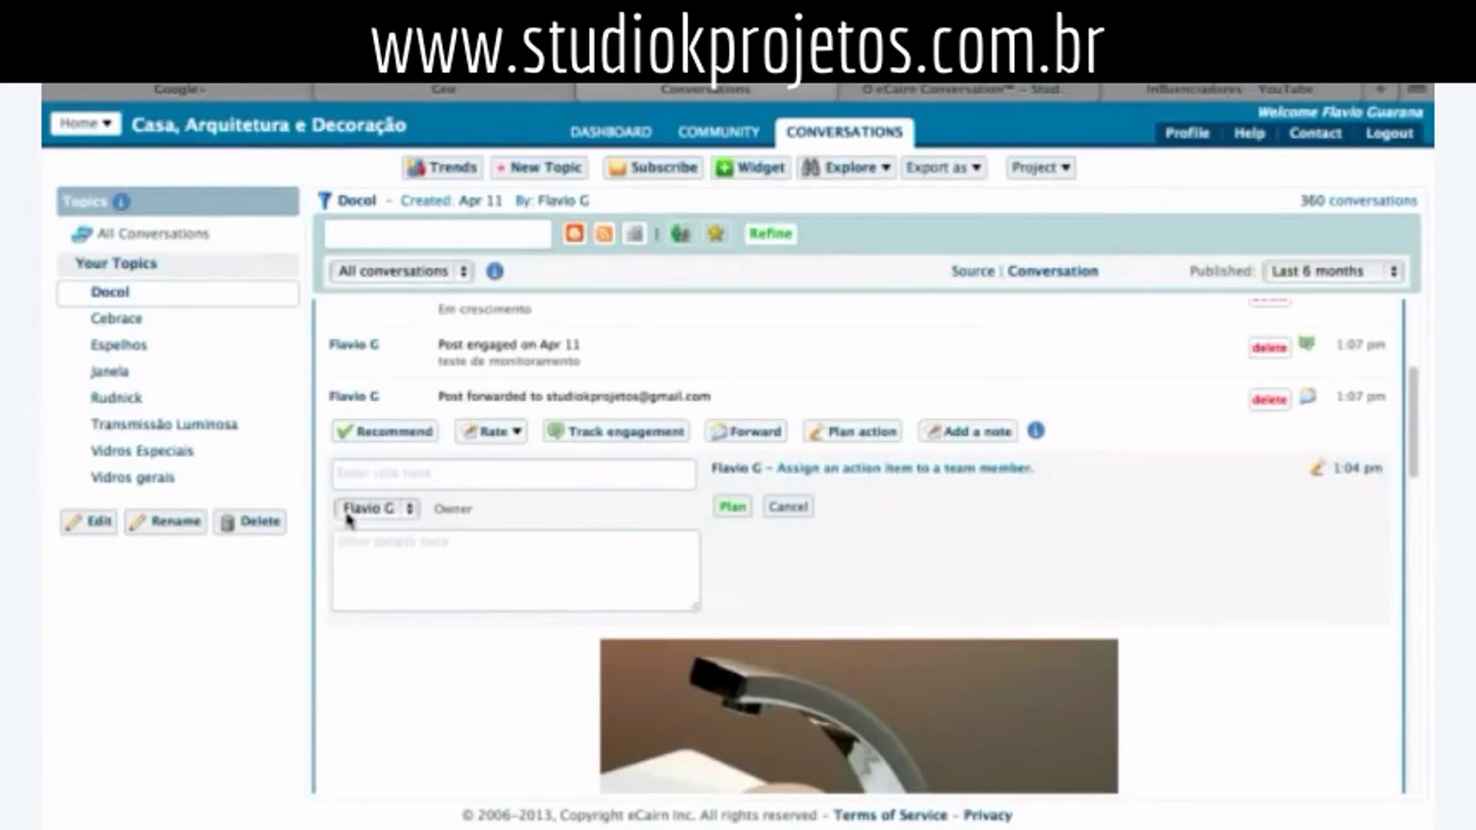
{"action": "left_click", "coordinate": [365, 472]}
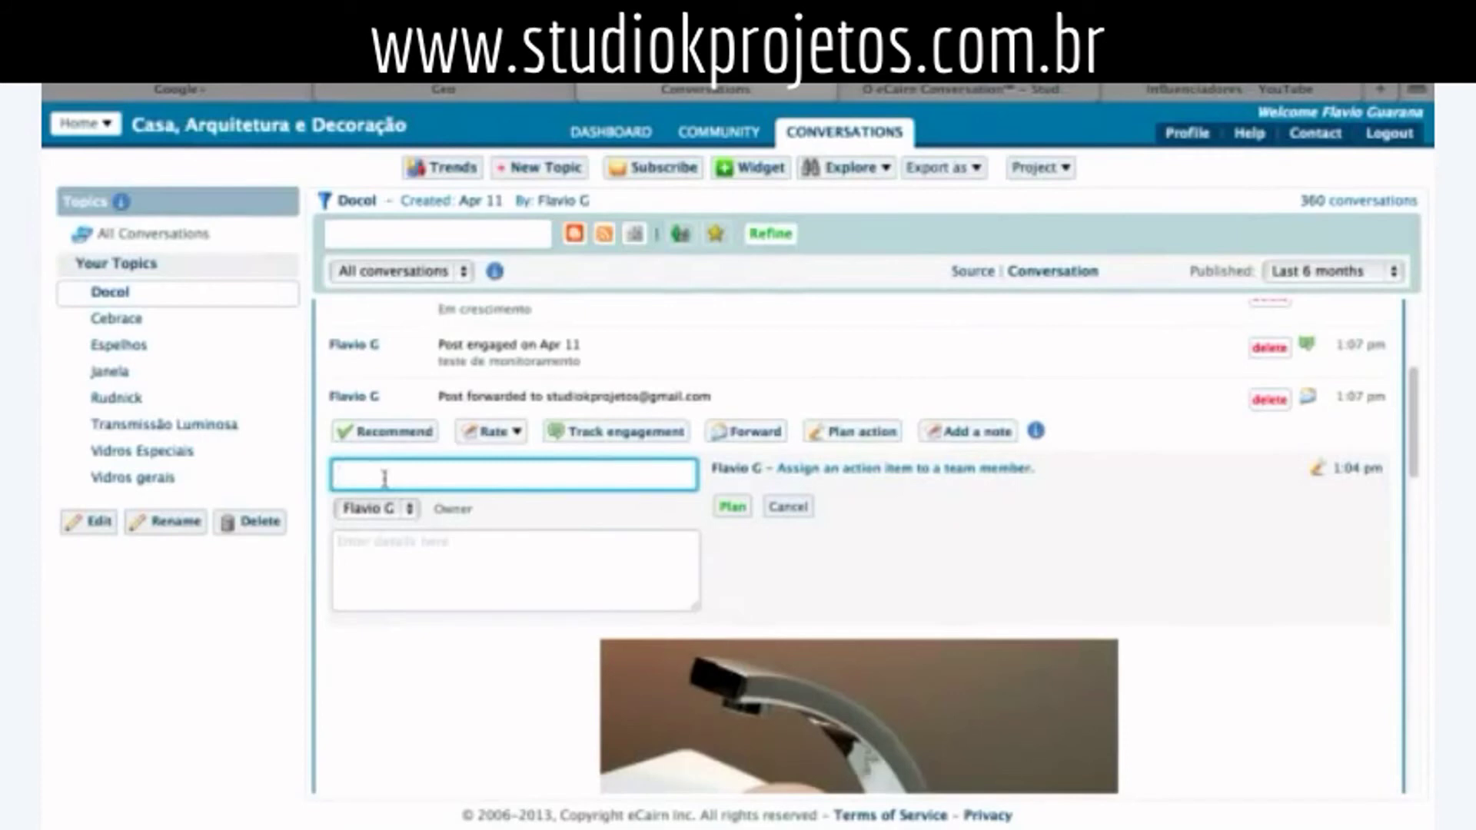
{"action": "type", "text": "er orcadastro"}
{"action": "left_click", "coordinate": [378, 552]}
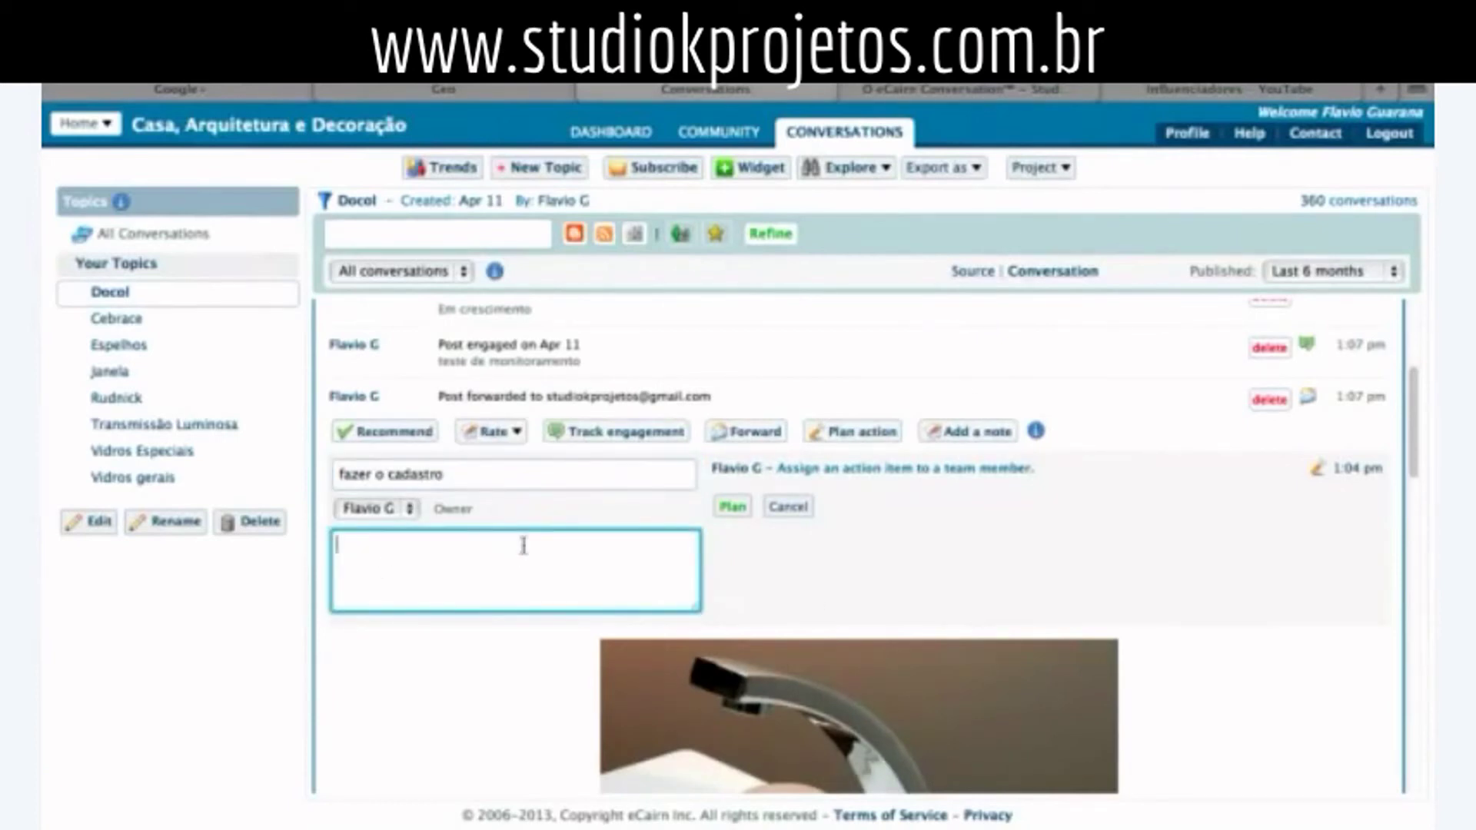
{"action": "type", "text": "cadastrar oportu"}
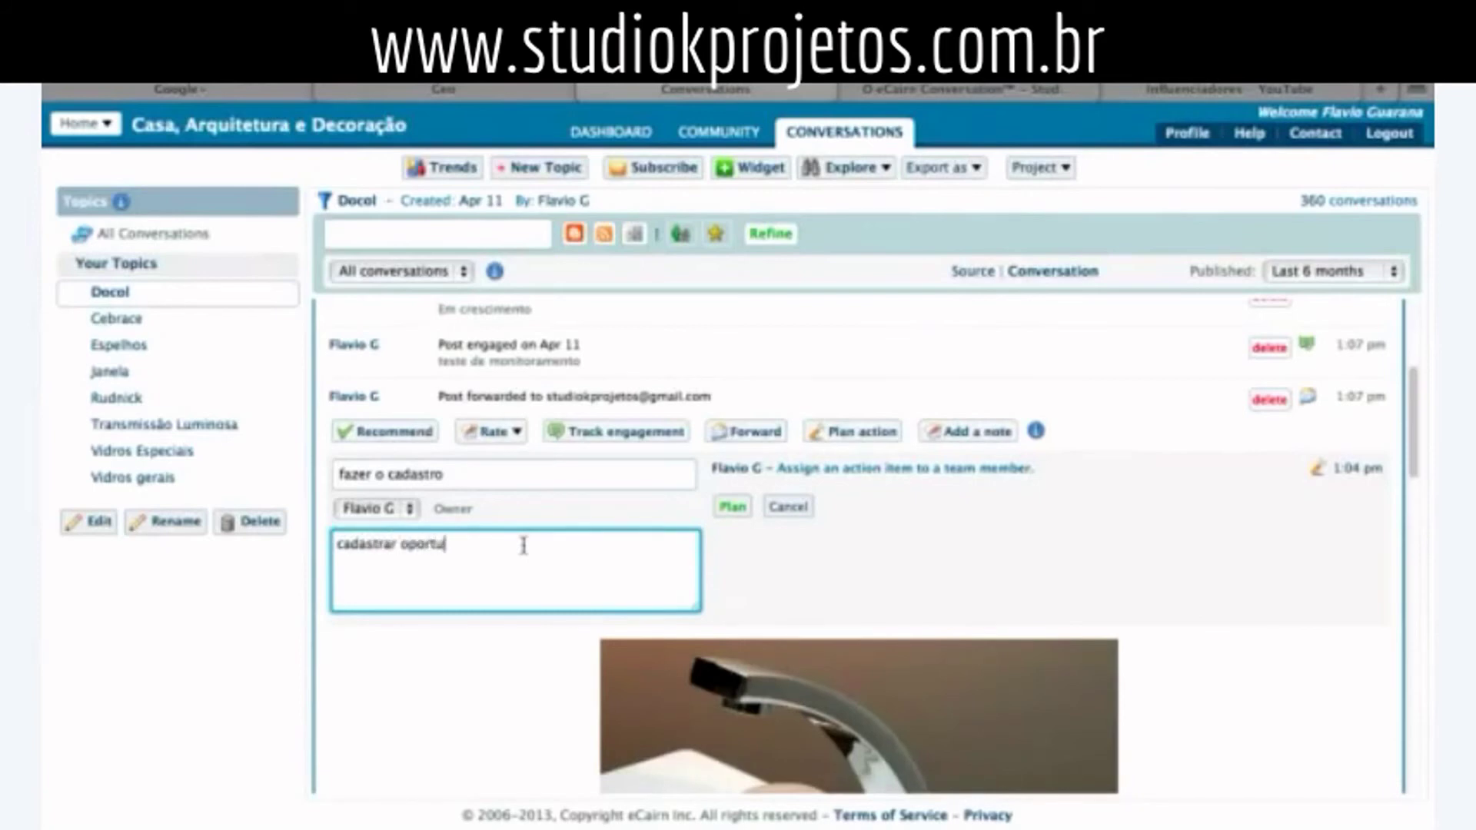
{"action": "type", "text": "nidades"}
{"action": "left_click", "coordinate": [733, 508]}
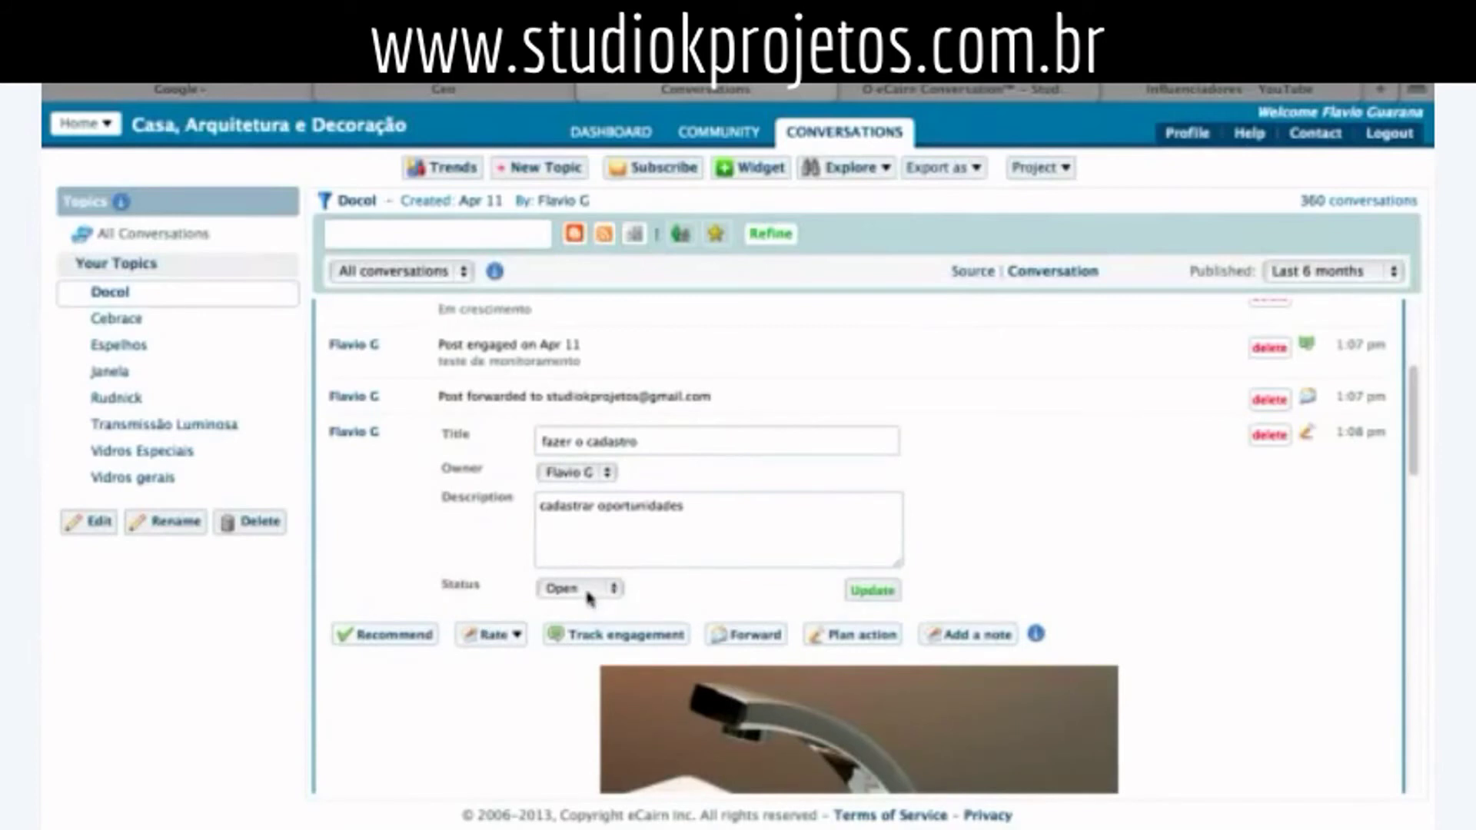
{"action": "left_click", "coordinate": [596, 636]}
{"action": "left_click", "coordinate": [861, 592]}
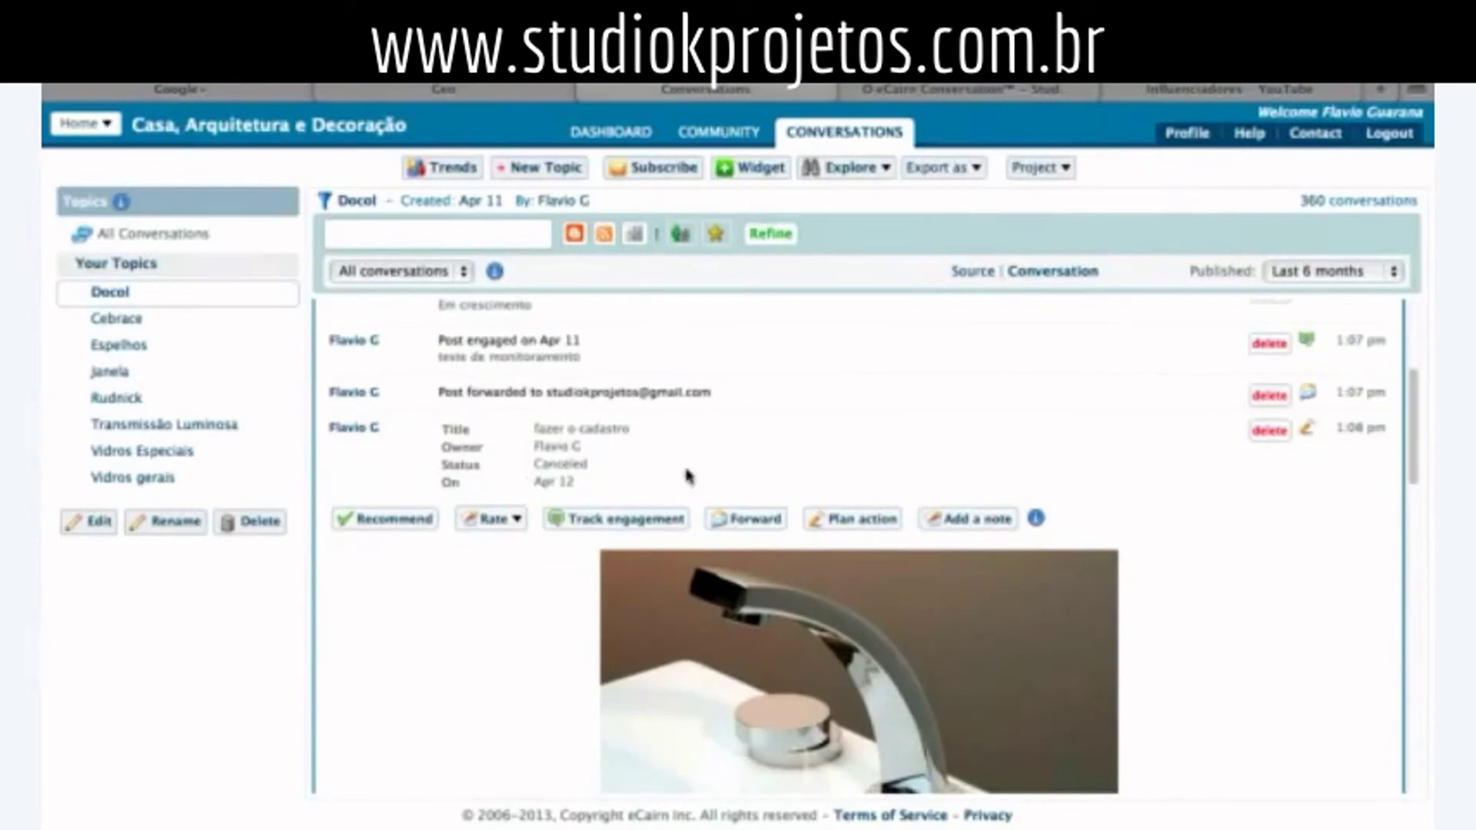
- Add the post's passage from "e tem a parte interna produzida" to "manutenção simples e rápida." as a note on the post
{"action": "scroll", "coordinate": [689, 477], "scroll_direction": "down", "scroll_amount": 2}
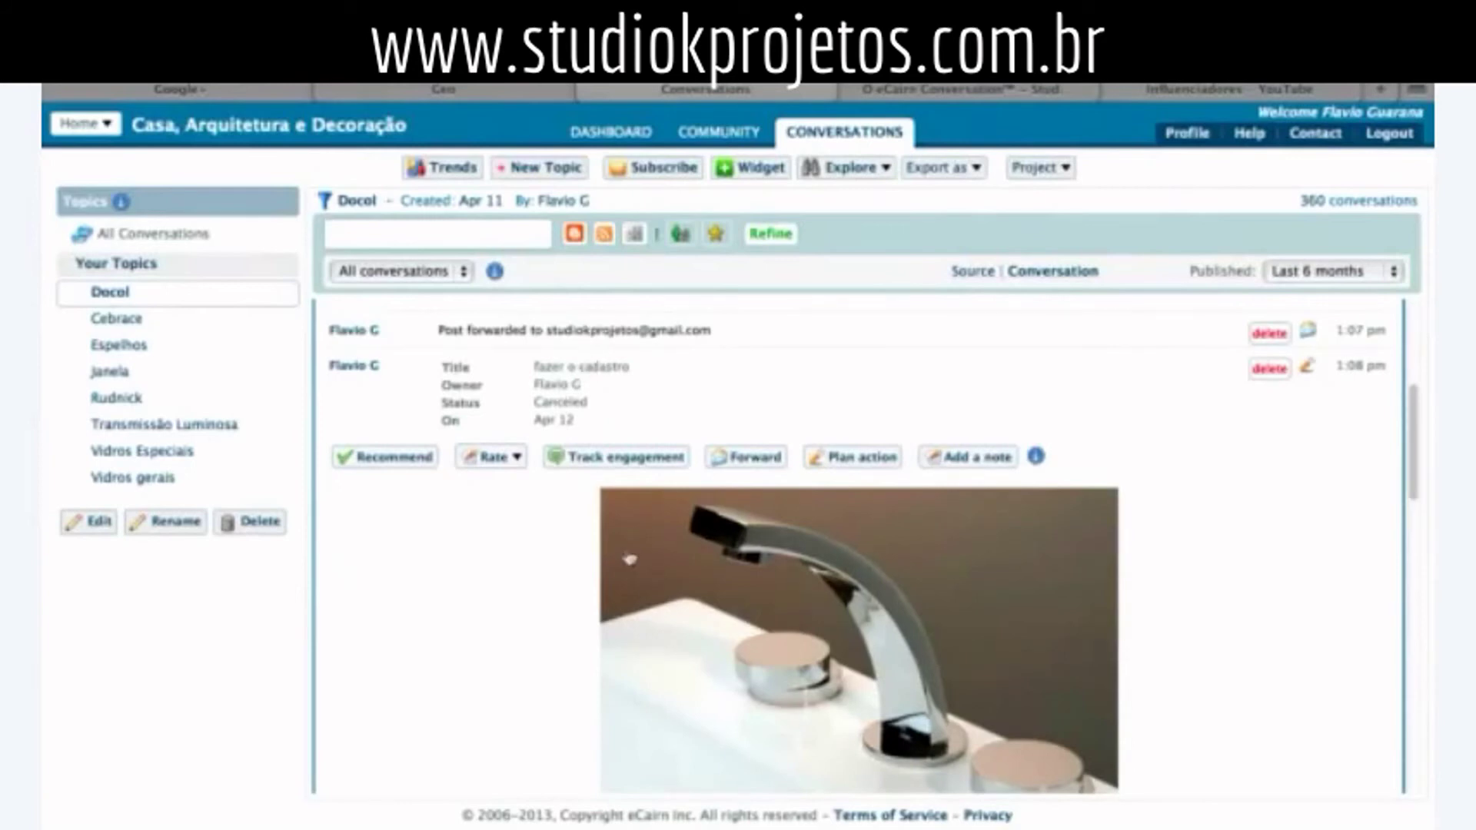
{"action": "scroll", "coordinate": [666, 624], "scroll_direction": "down", "scroll_amount": 5}
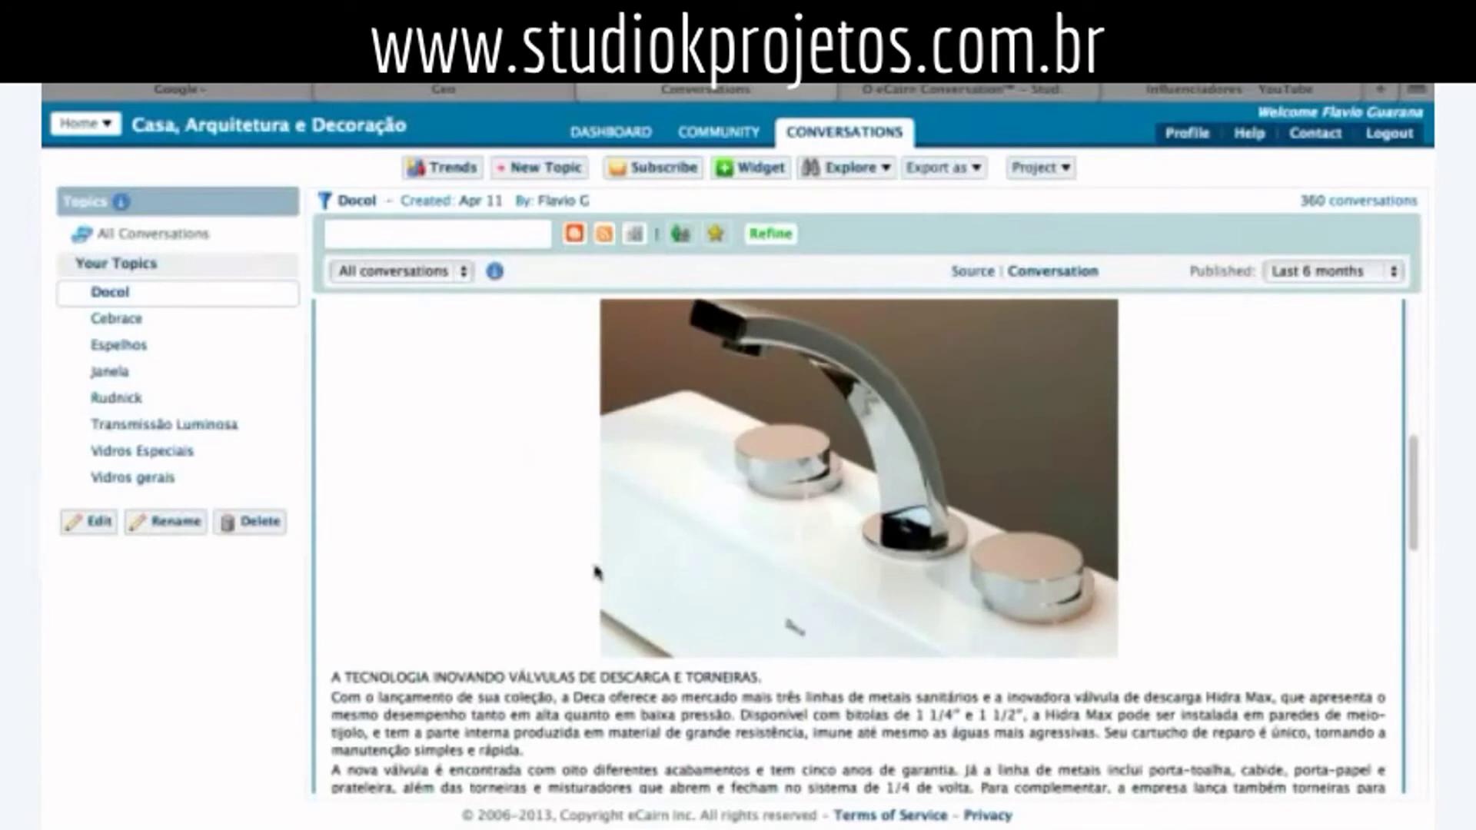
{"action": "scroll", "coordinate": [627, 569], "scroll_direction": "up", "scroll_amount": 2}
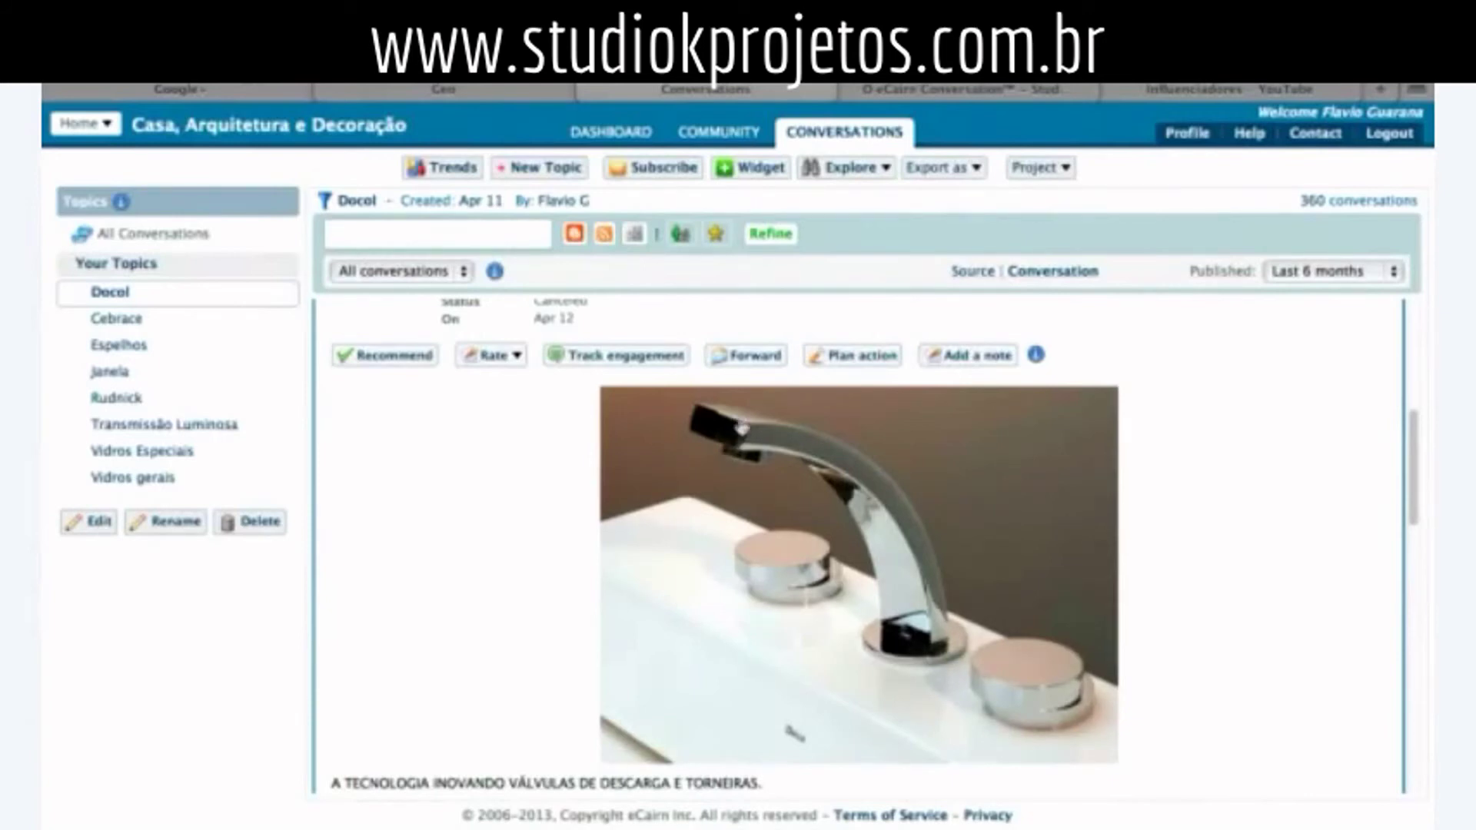
{"action": "left_click_drag", "start_coordinate": [1420, 448], "coordinate": [1421, 534]}
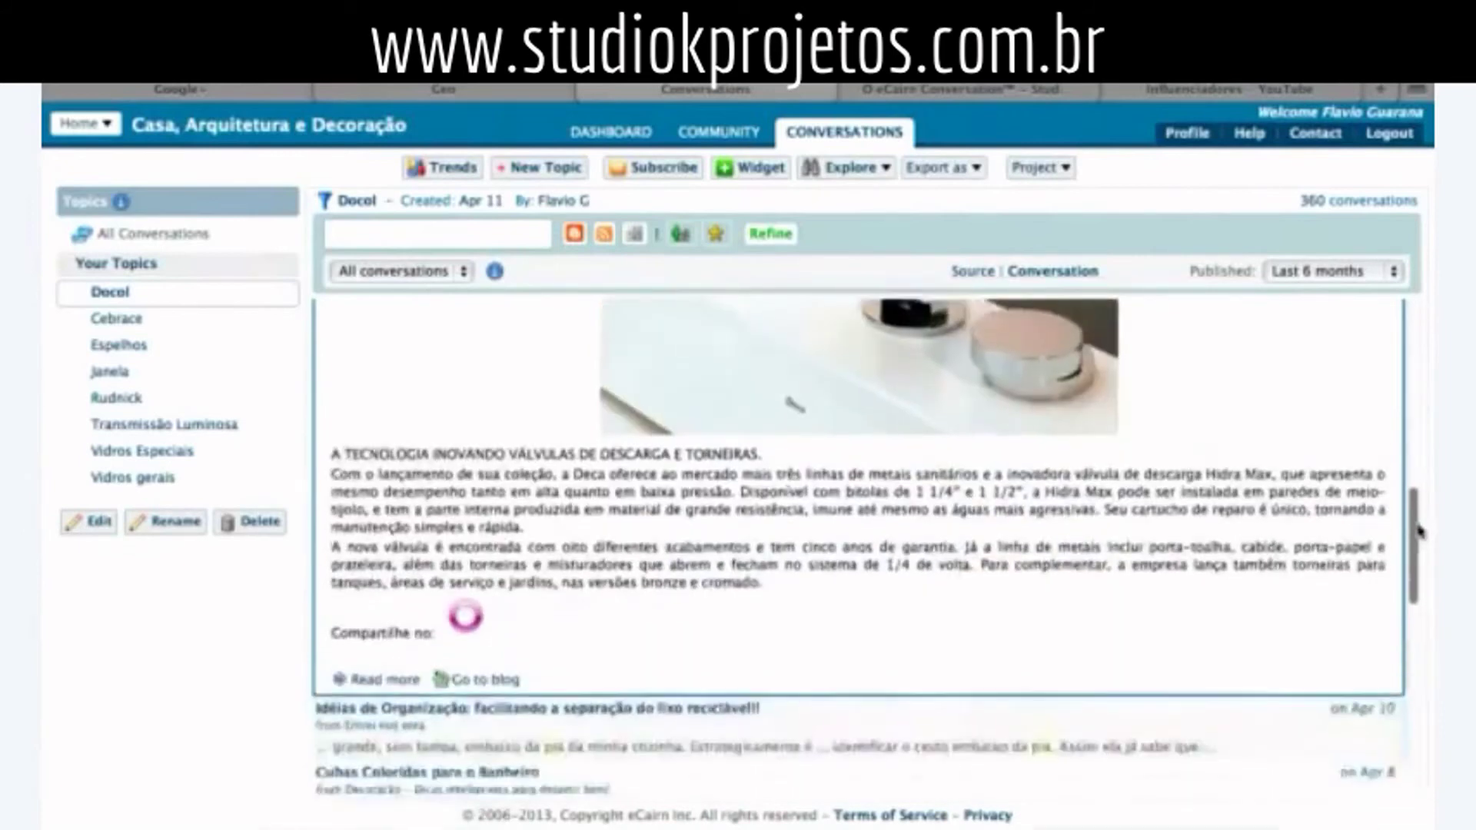
{"action": "scroll", "coordinate": [615, 549], "scroll_direction": "down", "scroll_amount": 2}
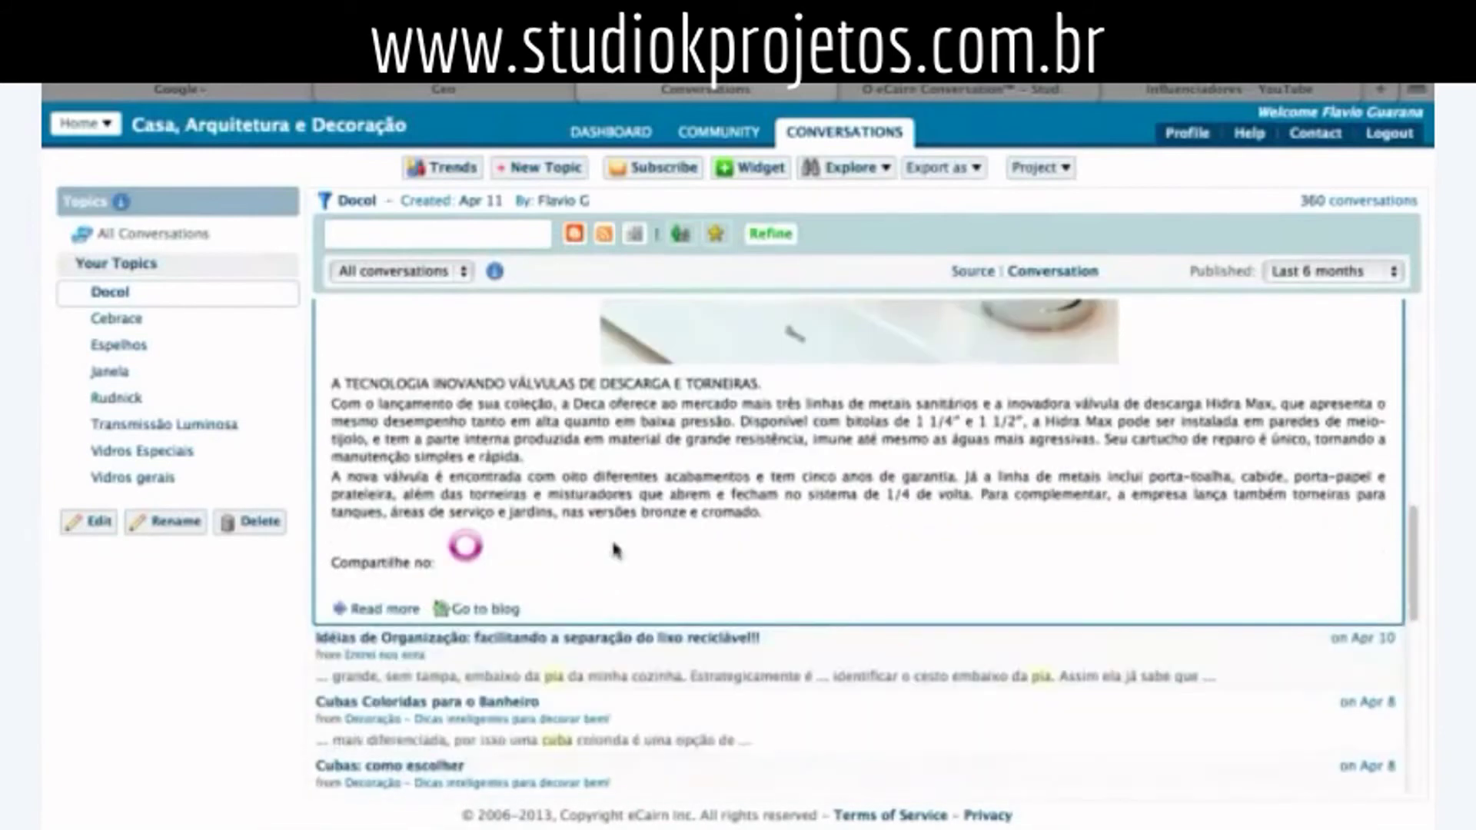
{"action": "scroll", "coordinate": [613, 548], "scroll_direction": "up", "scroll_amount": 10}
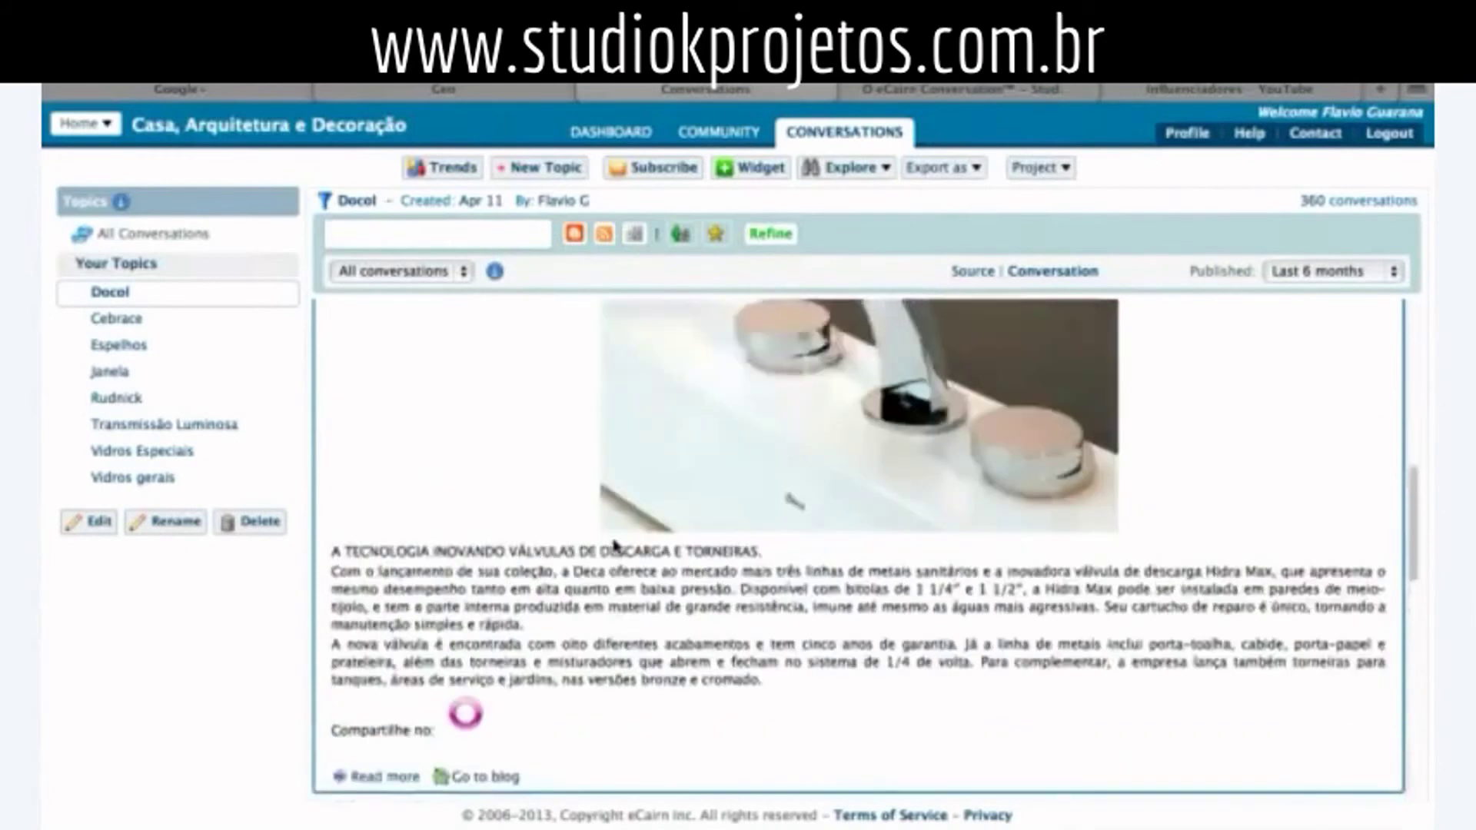
{"action": "scroll", "coordinate": [612, 546], "scroll_direction": "down", "scroll_amount": 10}
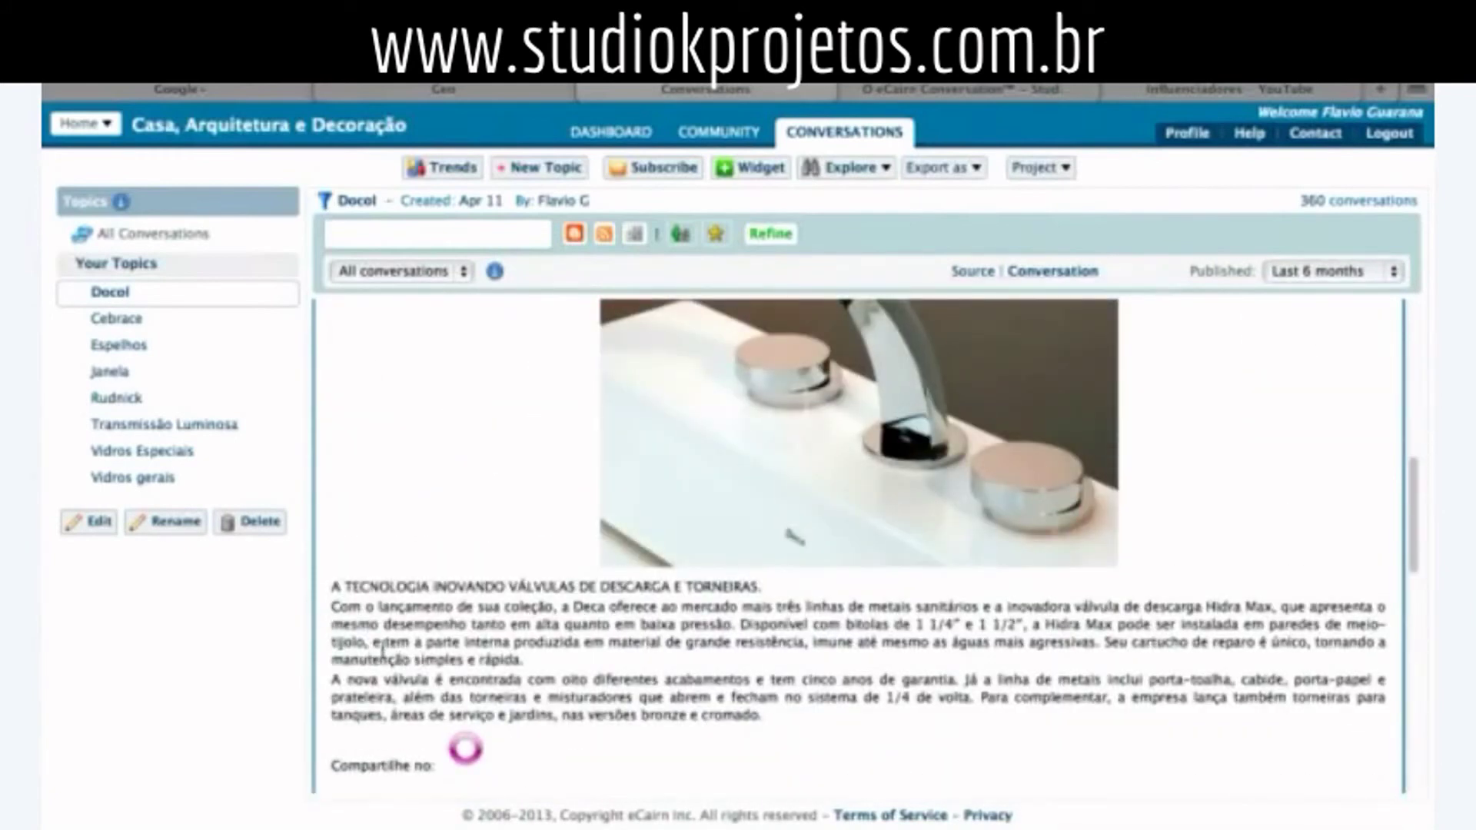
{"action": "left_click_drag", "start_coordinate": [374, 640], "coordinate": [813, 651]}
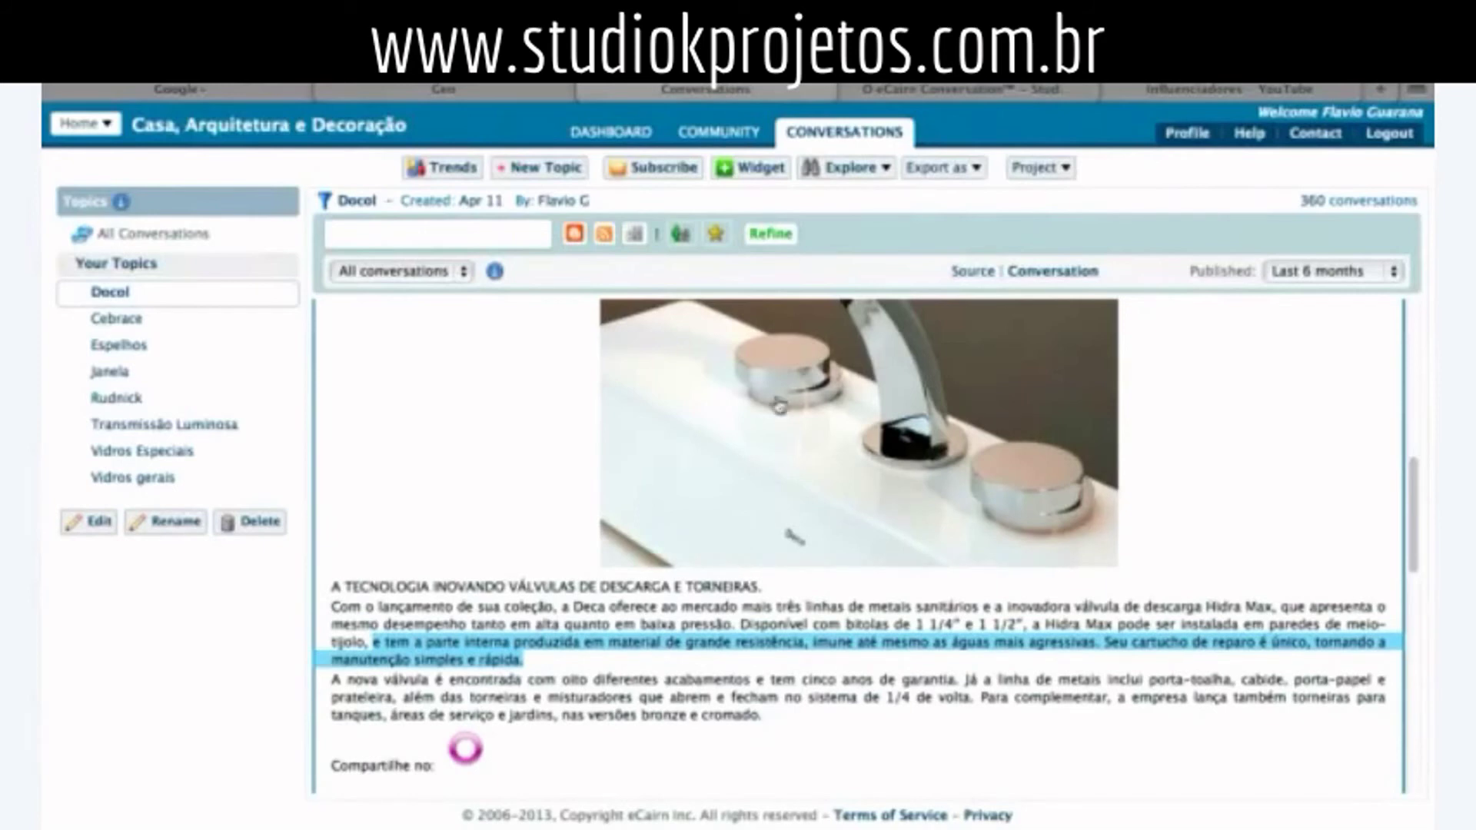
{"action": "scroll", "coordinate": [884, 469], "scroll_direction": "up", "scroll_amount": 6}
{"action": "scroll", "coordinate": [856, 492], "scroll_direction": "down", "scroll_amount": 6}
{"action": "scroll", "coordinate": [856, 493], "scroll_direction": "down", "scroll_amount": 4}
{"action": "scroll", "coordinate": [861, 489], "scroll_direction": "up", "scroll_amount": 6}
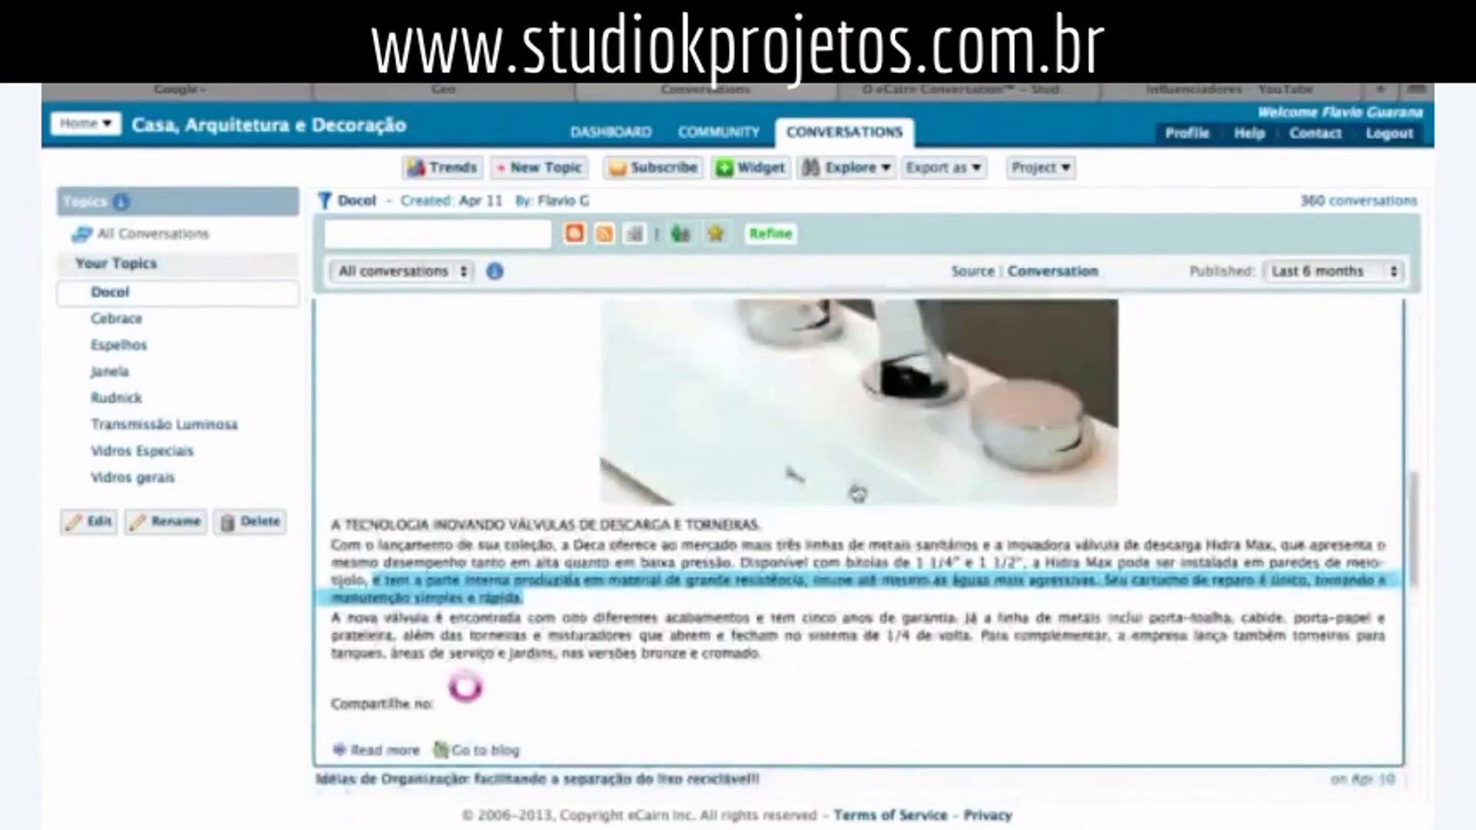
{"action": "left_click", "coordinate": [953, 452]}
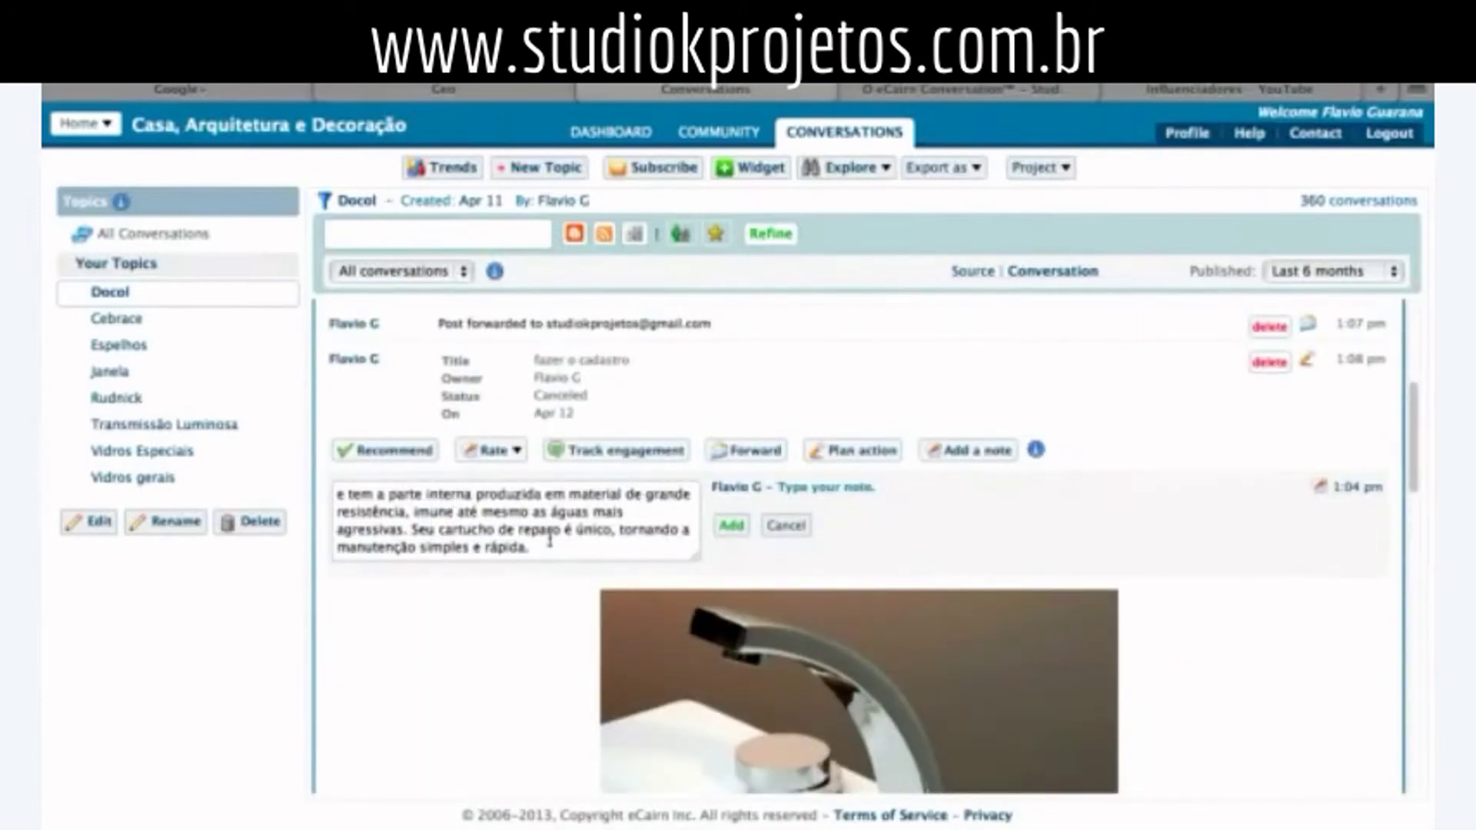
{"action": "left_click", "coordinate": [730, 527]}
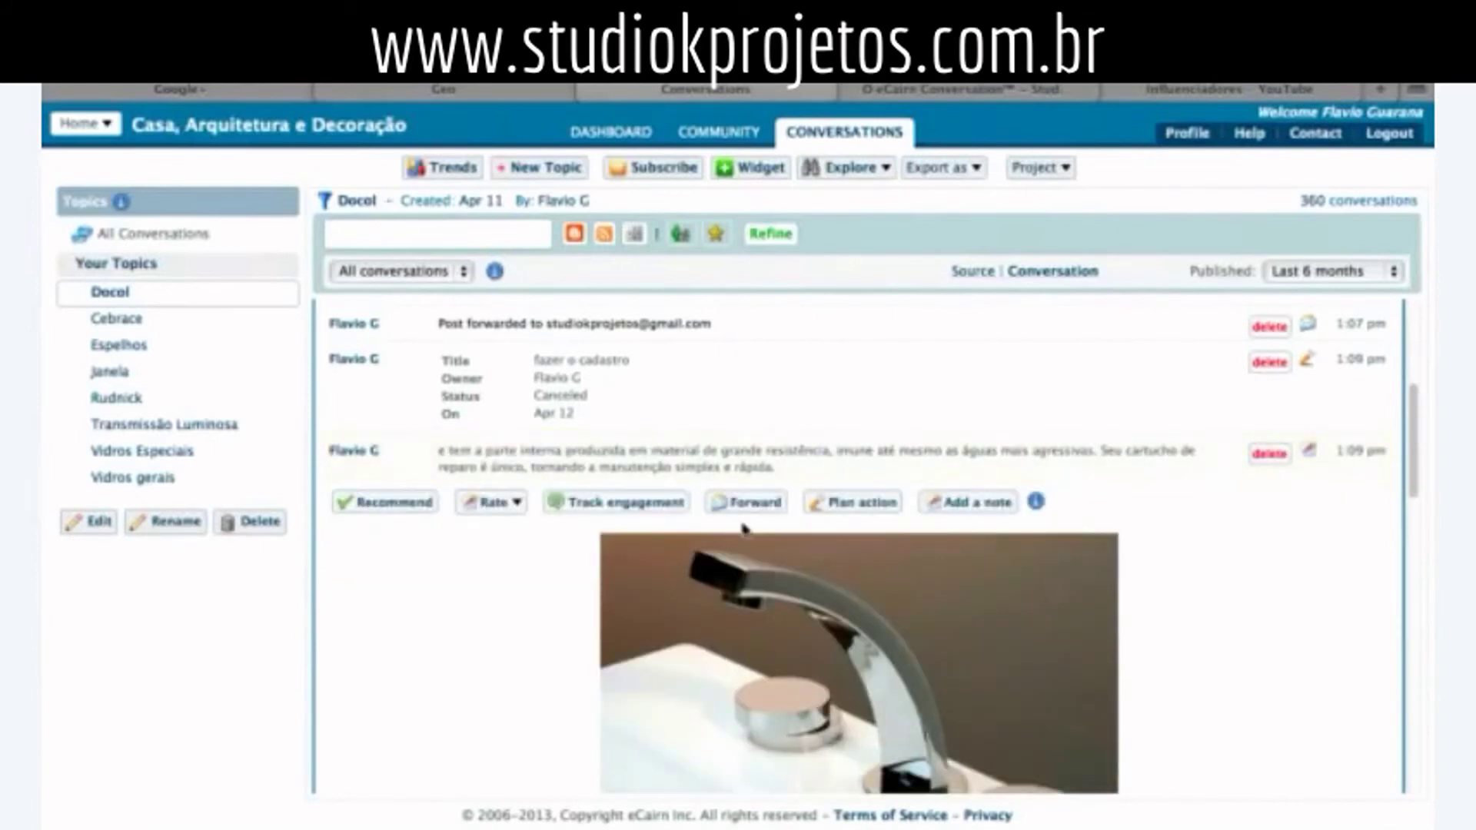
- Review the activity entries and indicator icons recorded on the "Metais sanitários" post
{"action": "scroll", "coordinate": [1212, 555], "scroll_direction": "down", "scroll_amount": 3}
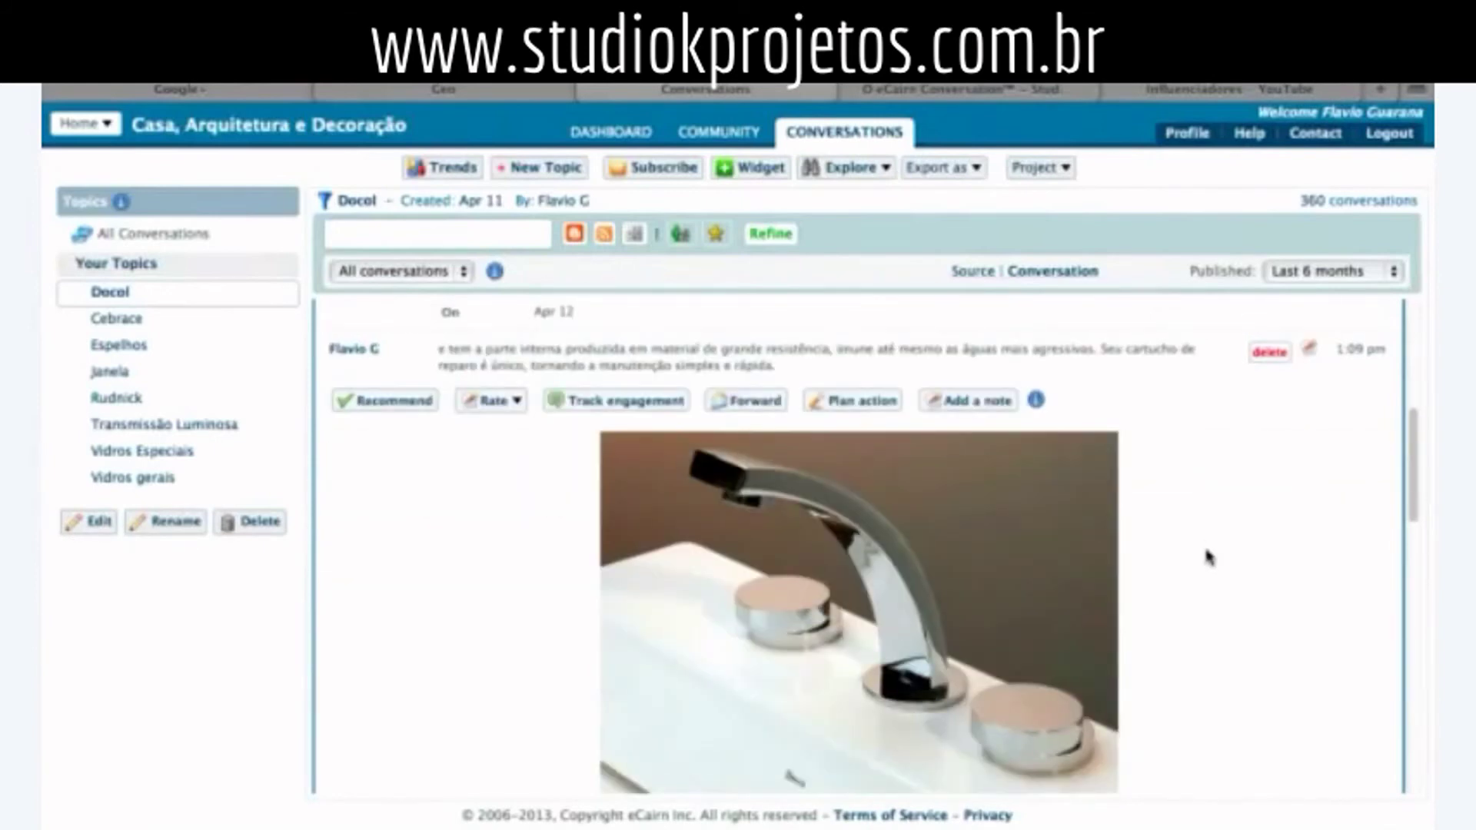
{"action": "scroll", "coordinate": [1210, 579], "scroll_direction": "down", "scroll_amount": 4}
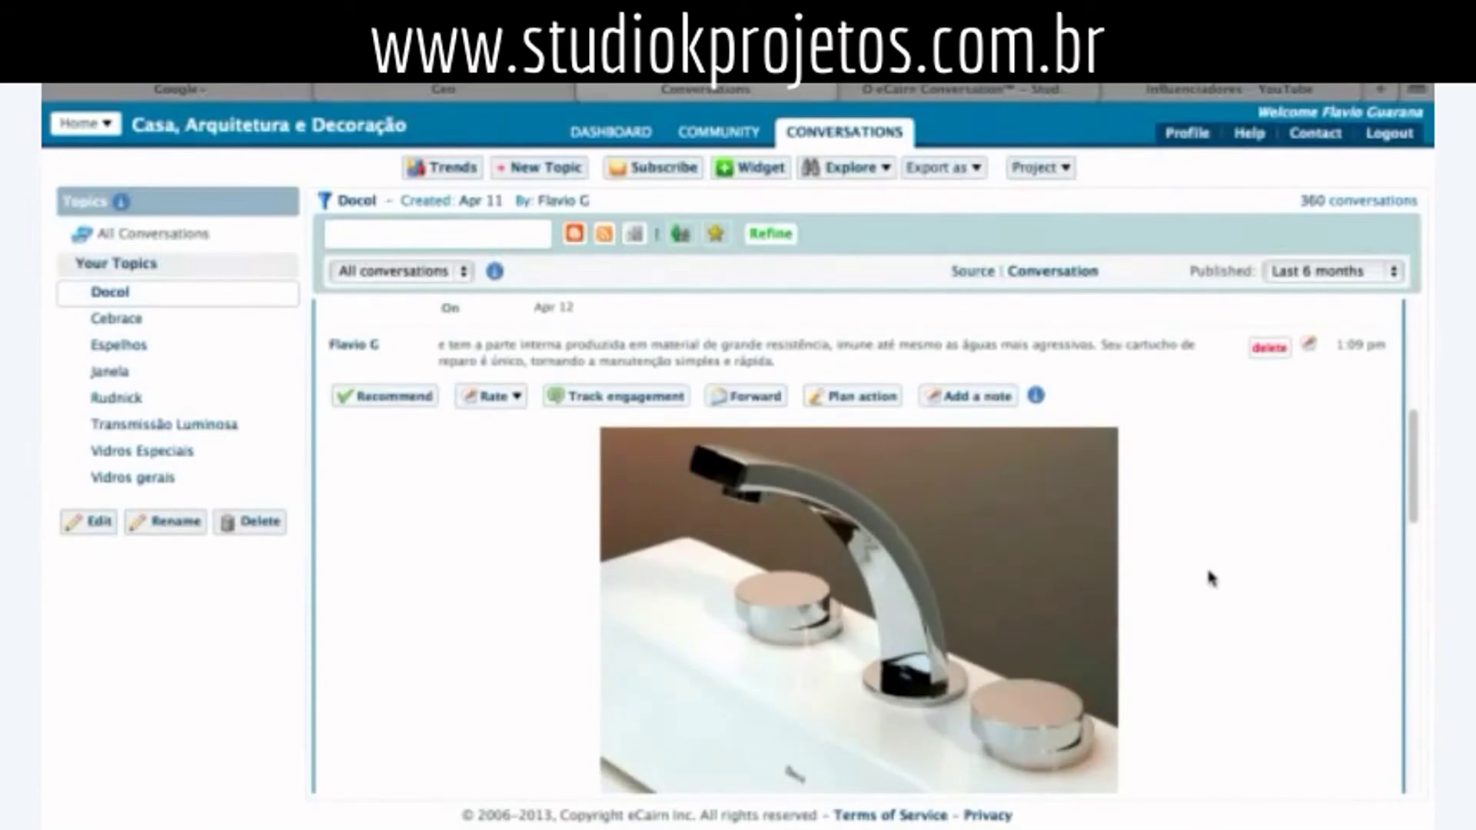
{"action": "scroll", "coordinate": [1209, 578], "scroll_direction": "up", "scroll_amount": 15}
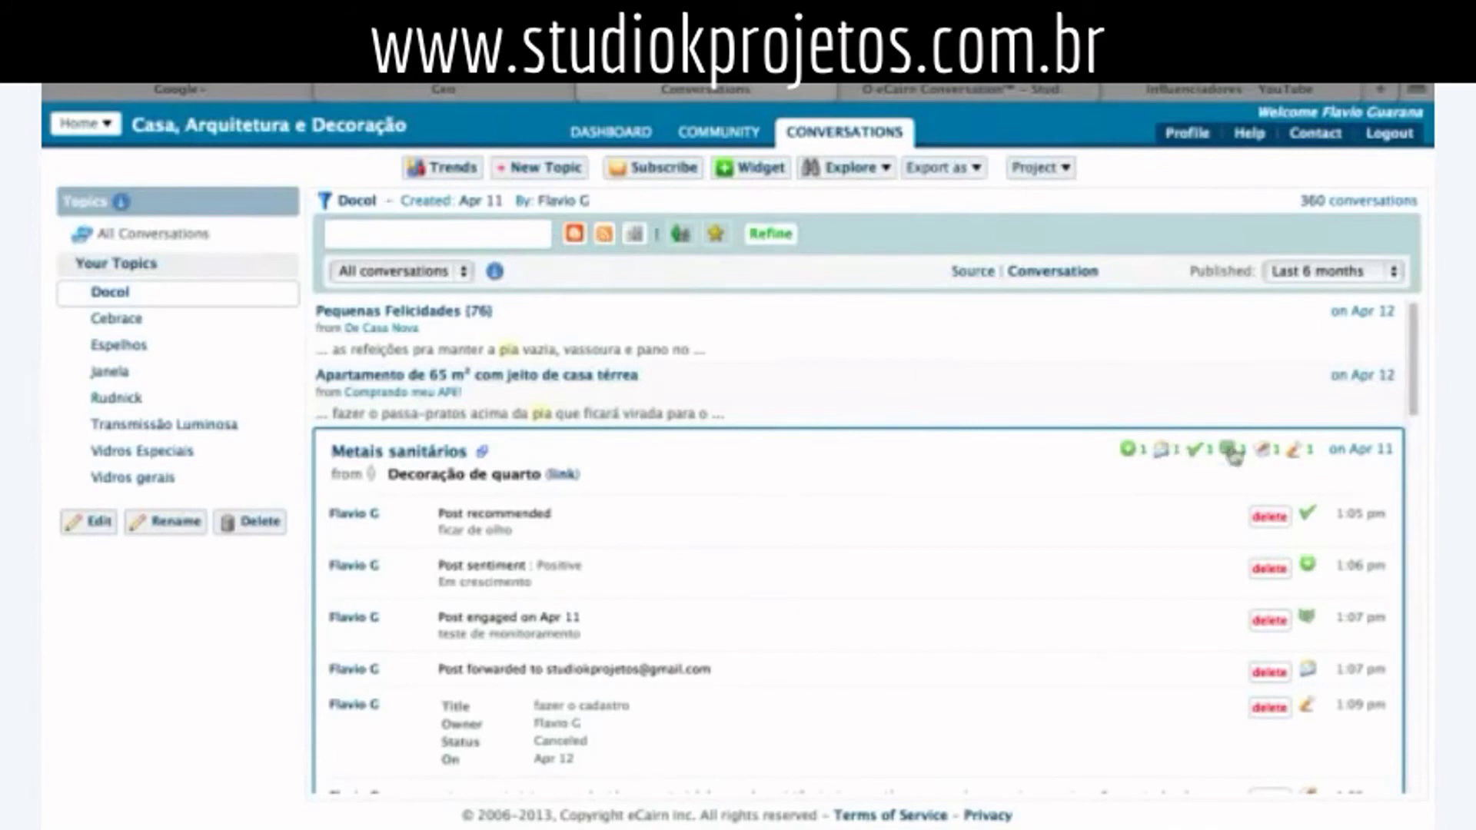
- Open the post "Idéias de Organização: facilitando a separação do lixo reciclável!!" and look through it and the remaining Docol conversations
{"action": "left_click_drag", "start_coordinate": [1414, 410], "coordinate": [1416, 686]}
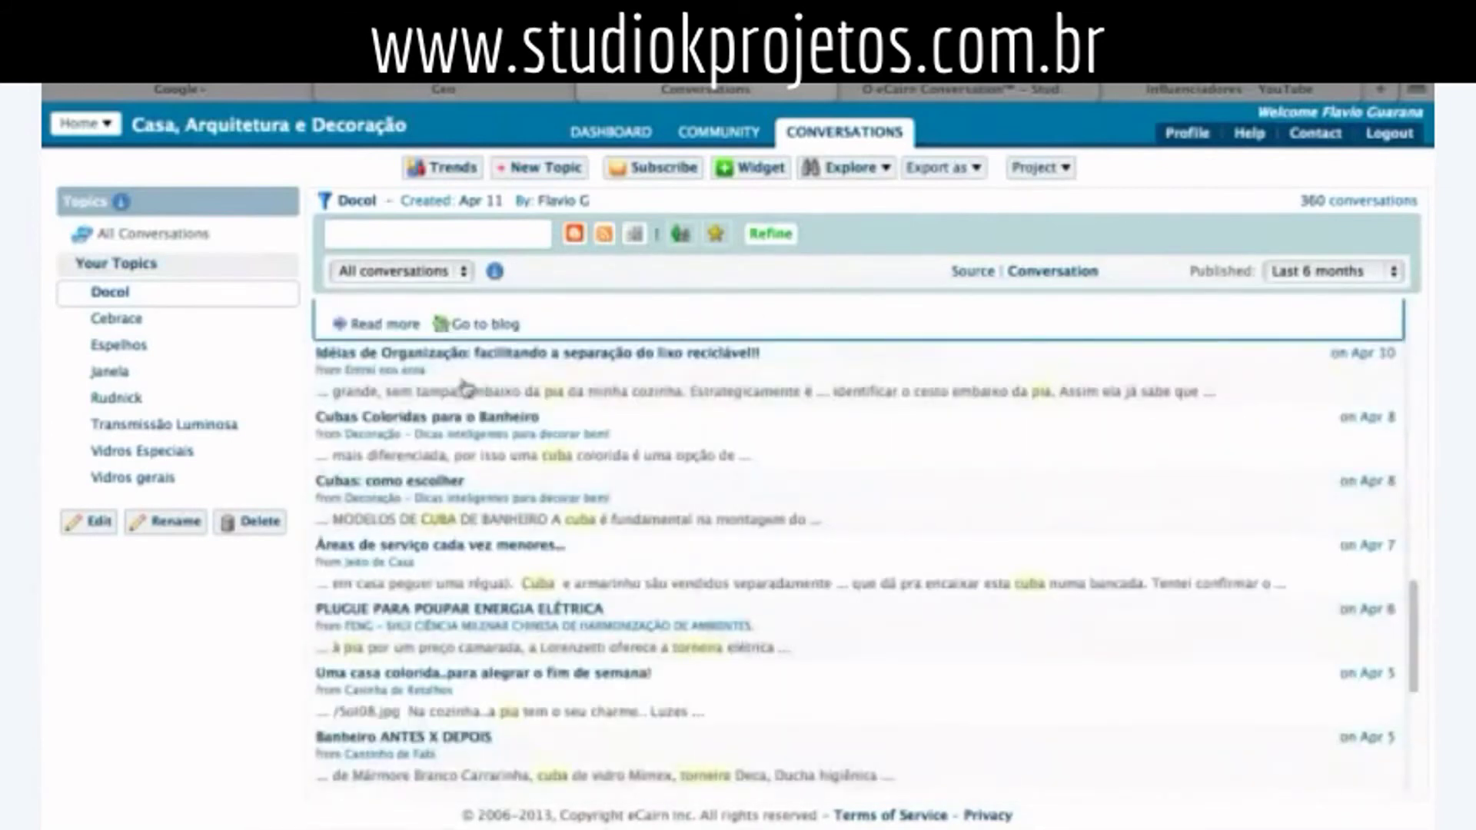
{"action": "left_click", "coordinate": [505, 355]}
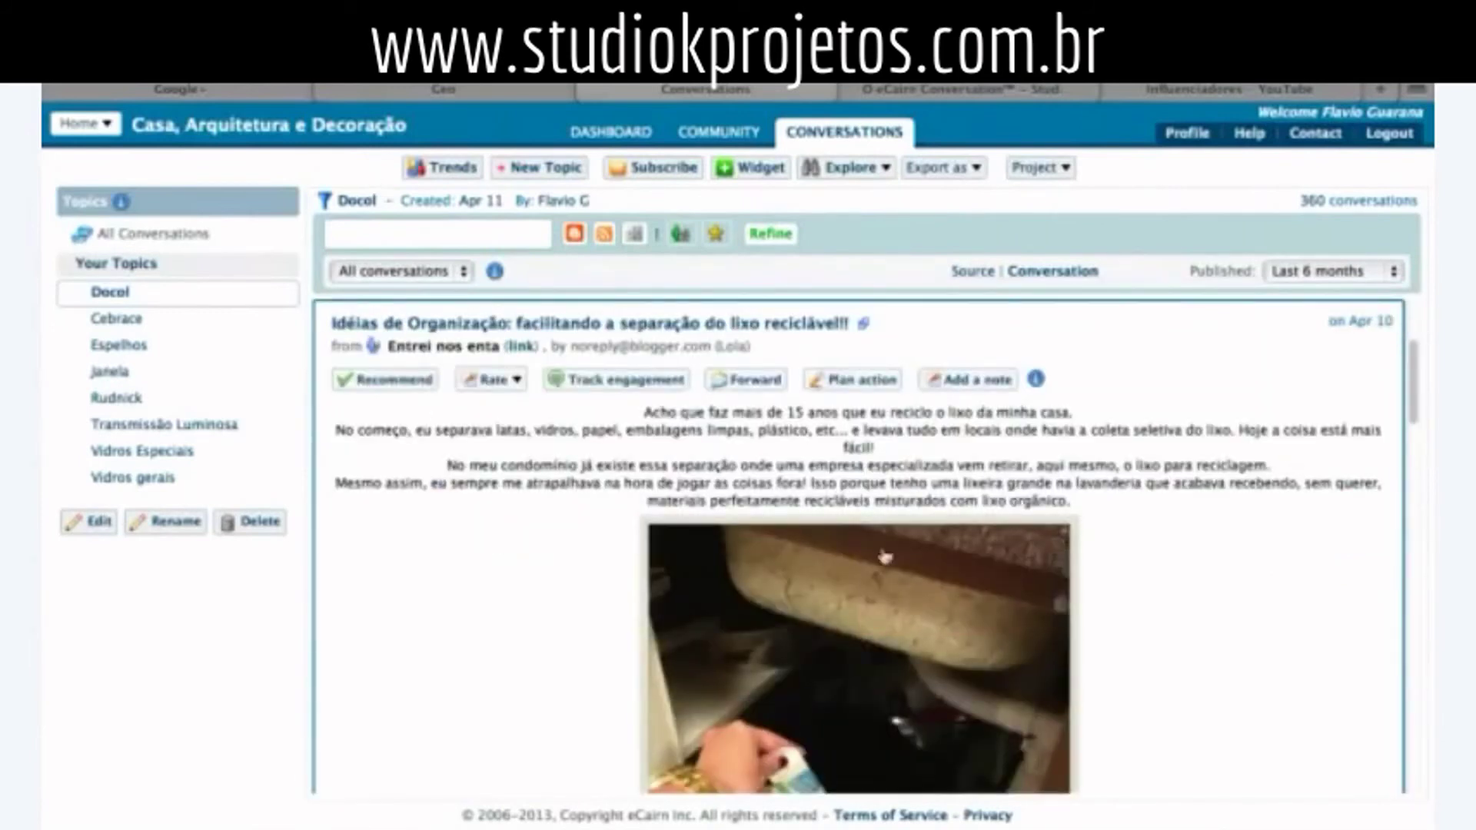
{"action": "scroll", "coordinate": [836, 564], "scroll_direction": "down", "scroll_amount": 3}
{"action": "scroll", "coordinate": [836, 565], "scroll_direction": "down", "scroll_amount": 15}
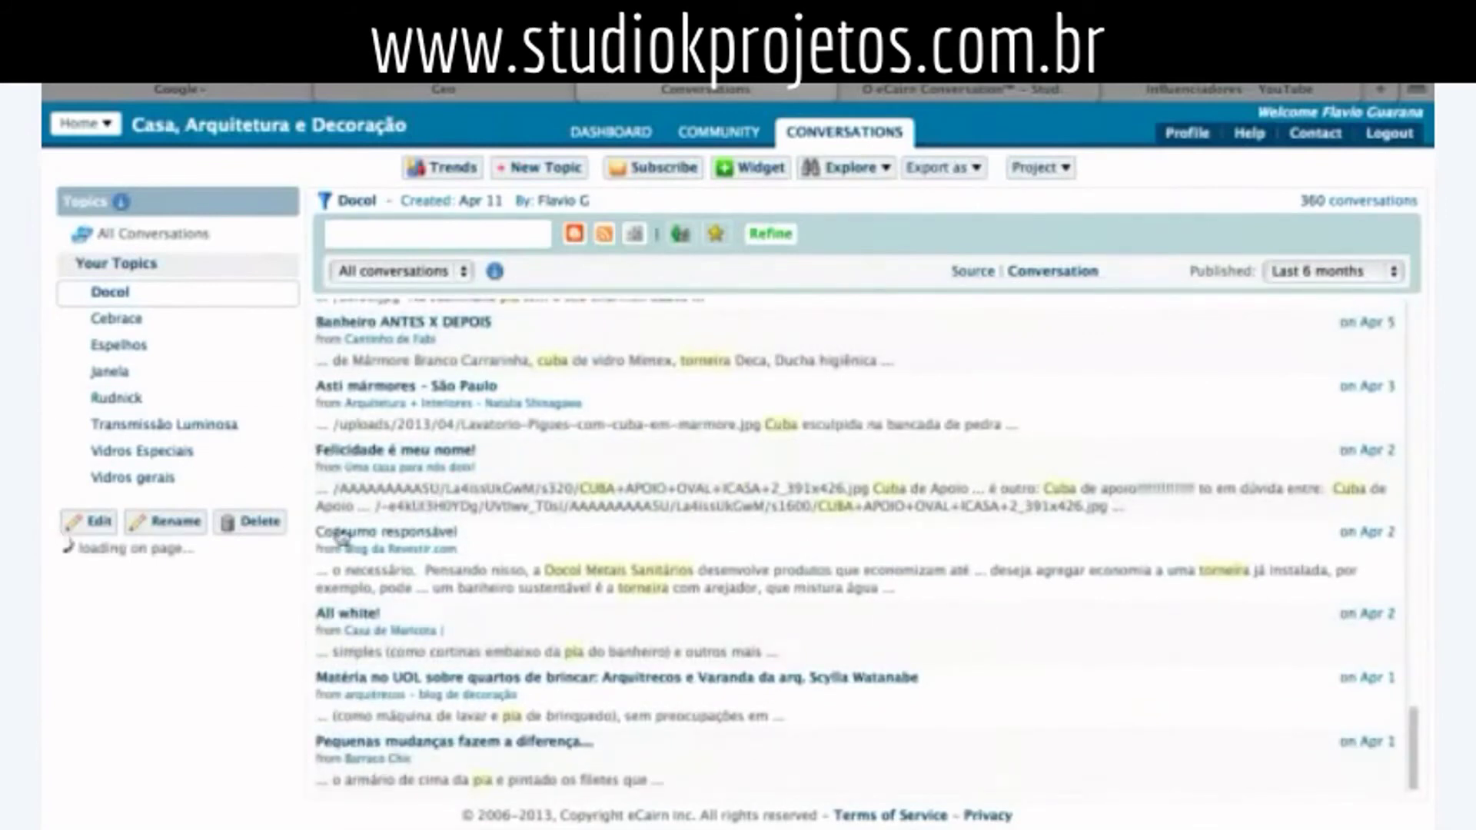
{"action": "scroll", "coordinate": [469, 529], "scroll_direction": "up", "scroll_amount": 3}
{"action": "scroll", "coordinate": [468, 528], "scroll_direction": "up", "scroll_amount": 10}
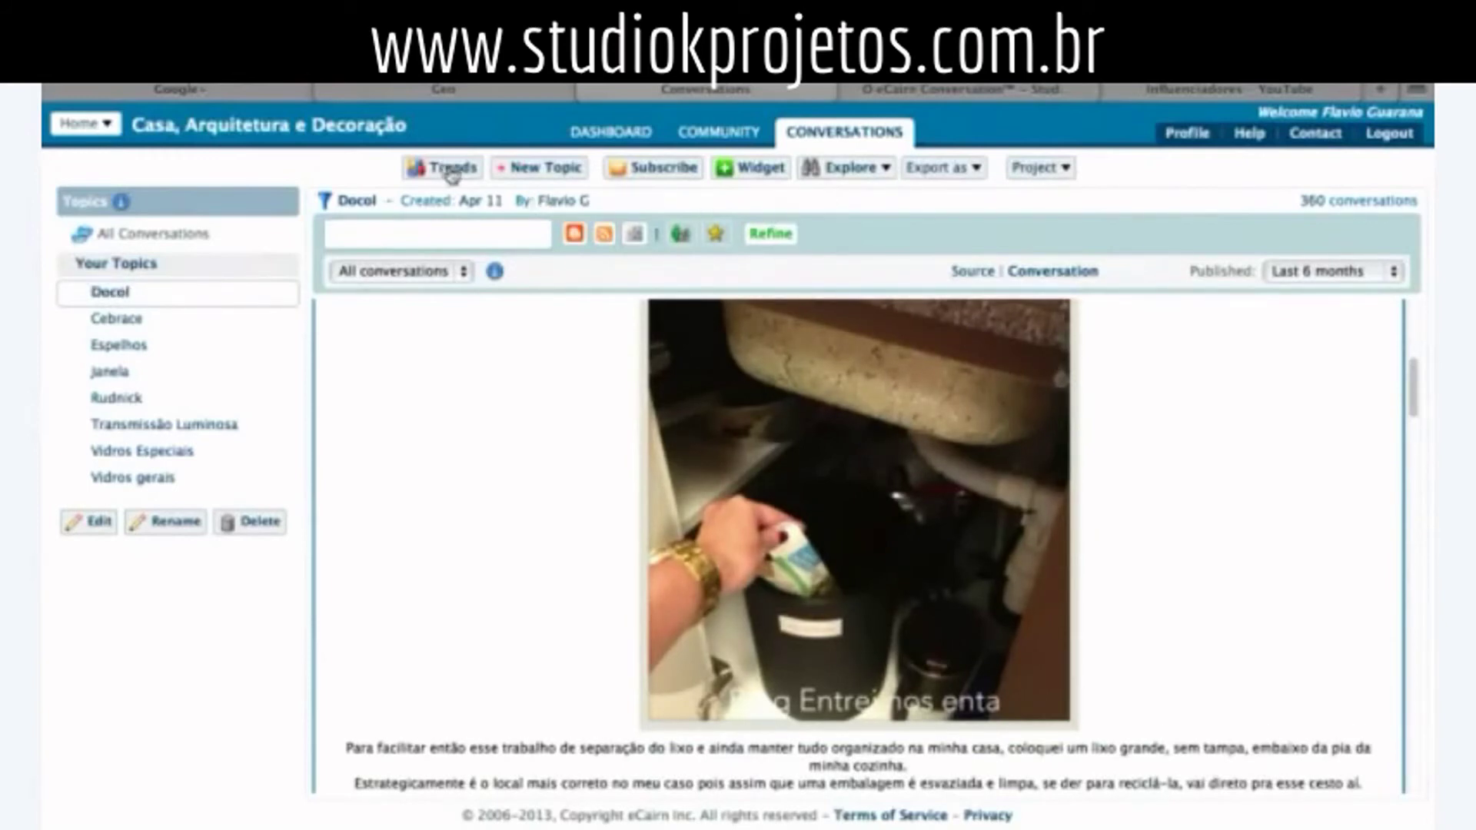
- Show the Docol topic's trend chart and browse the conversations from the week of Oct 21 to Oct 27, 2012
{"action": "left_click", "coordinate": [470, 182]}
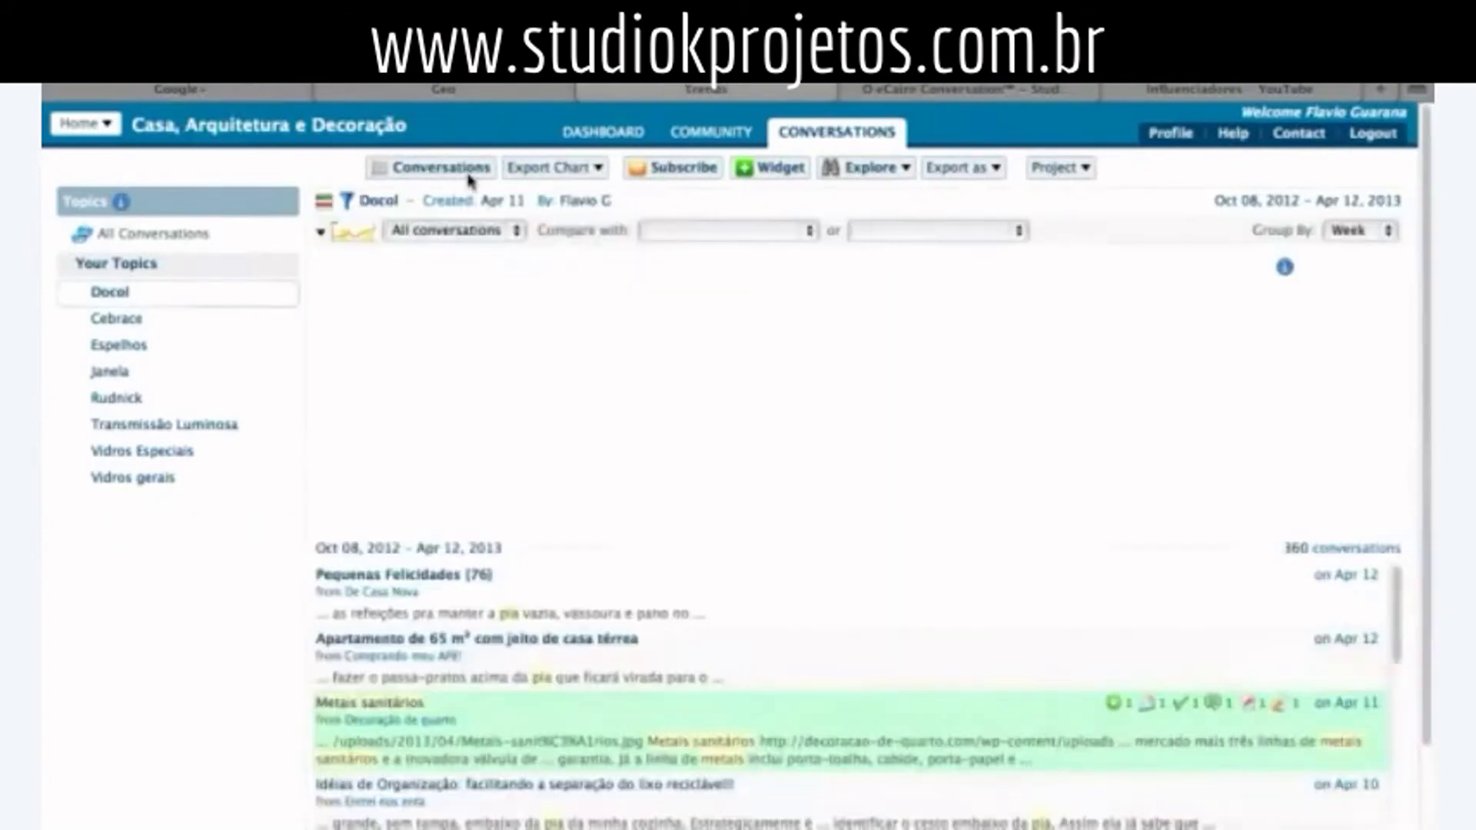
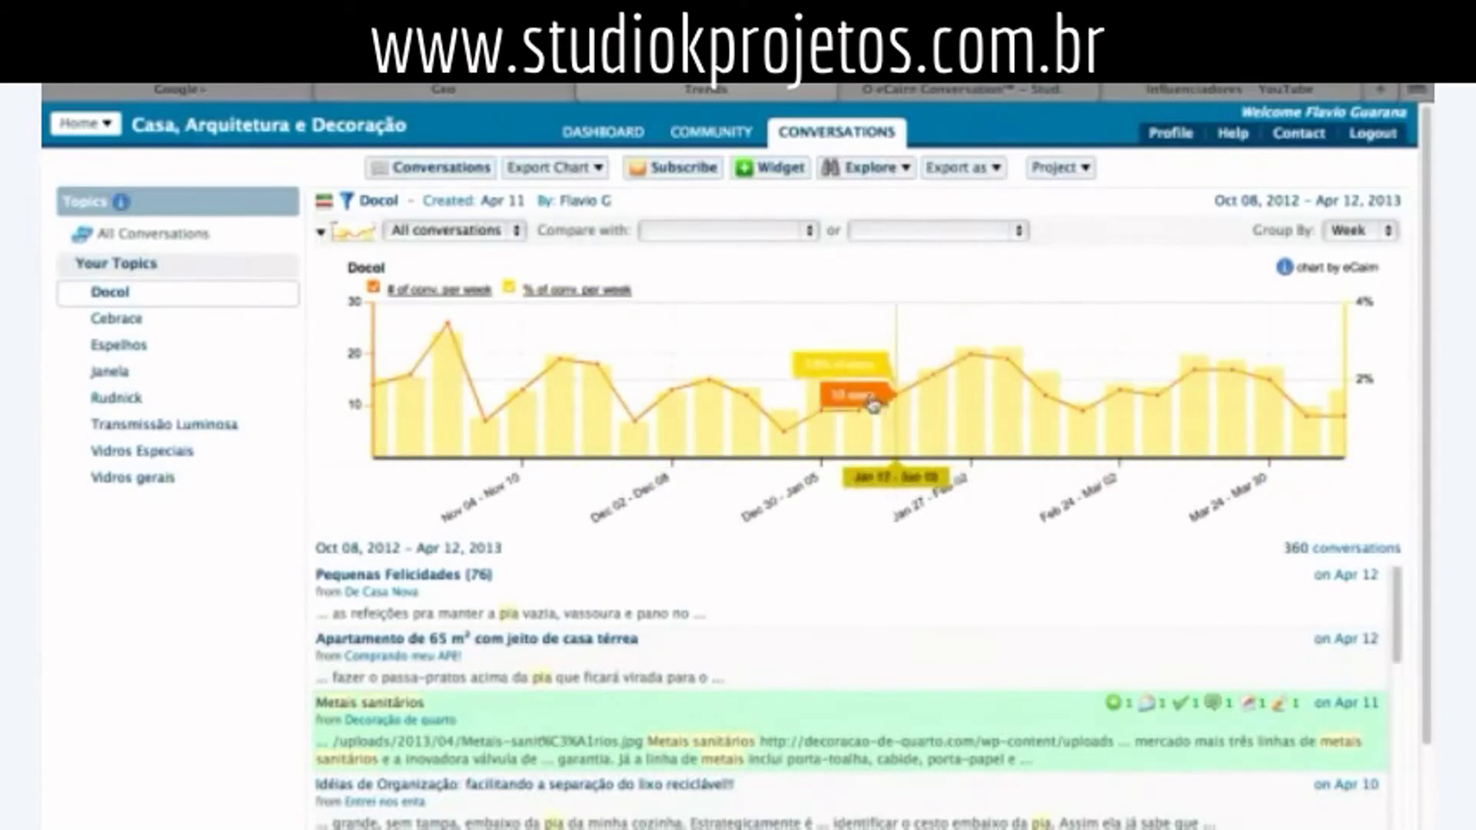
{"action": "left_click", "coordinate": [452, 332]}
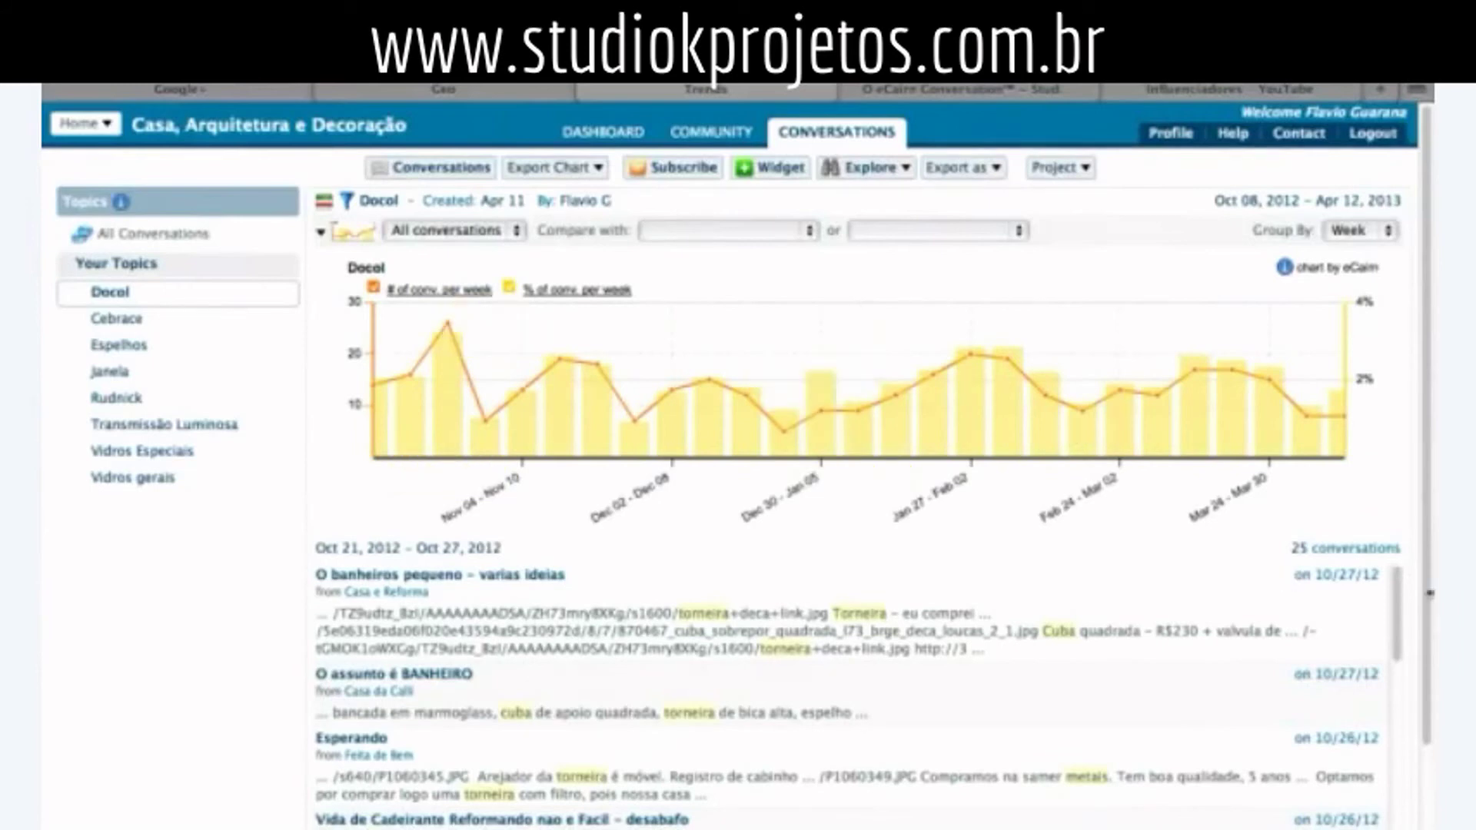
{"action": "scroll", "coordinate": [1396, 576], "scroll_direction": "down", "scroll_amount": 5}
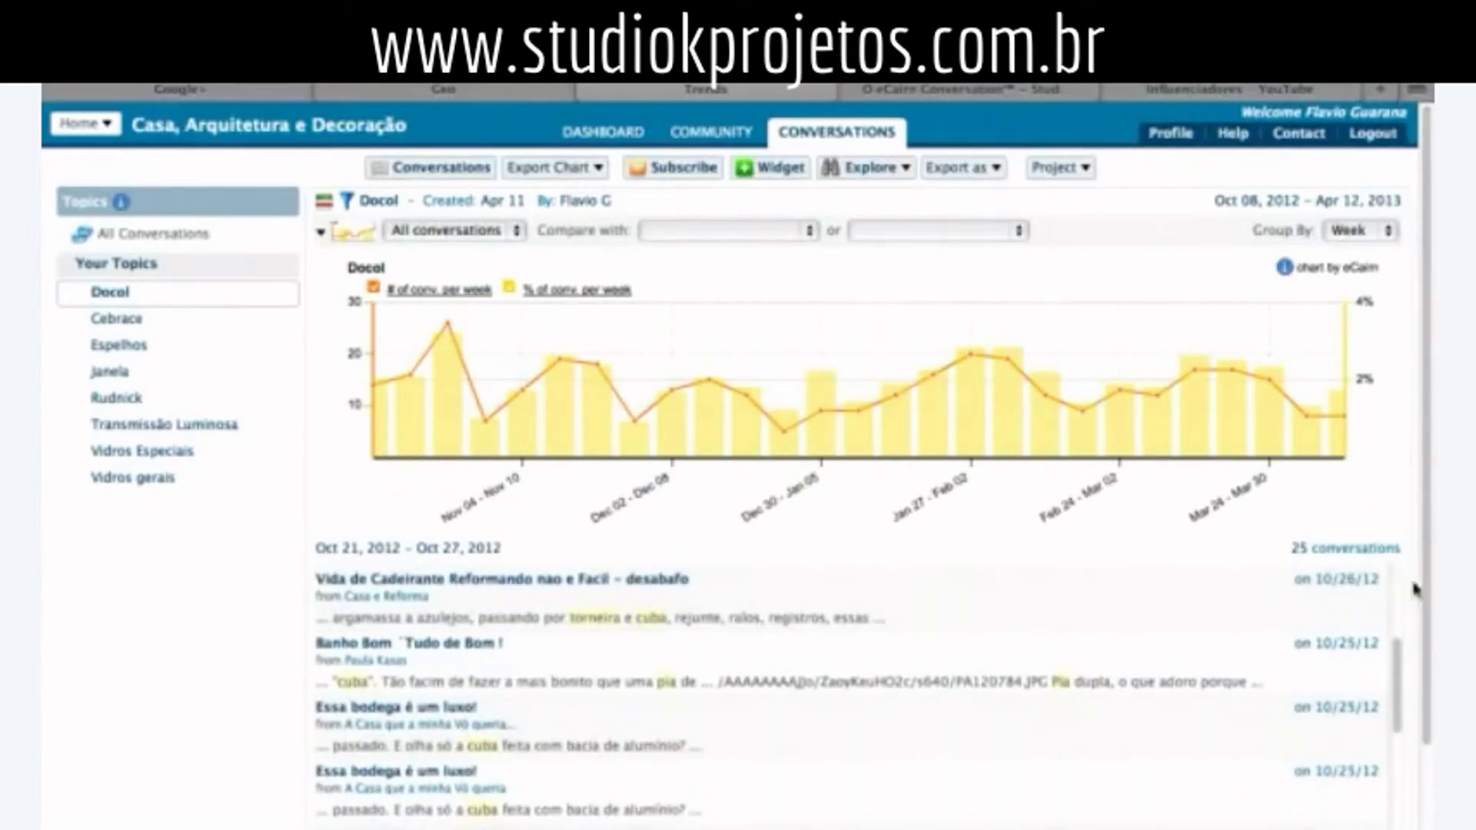
{"action": "scroll", "coordinate": [1393, 657], "scroll_direction": "down", "scroll_amount": 2}
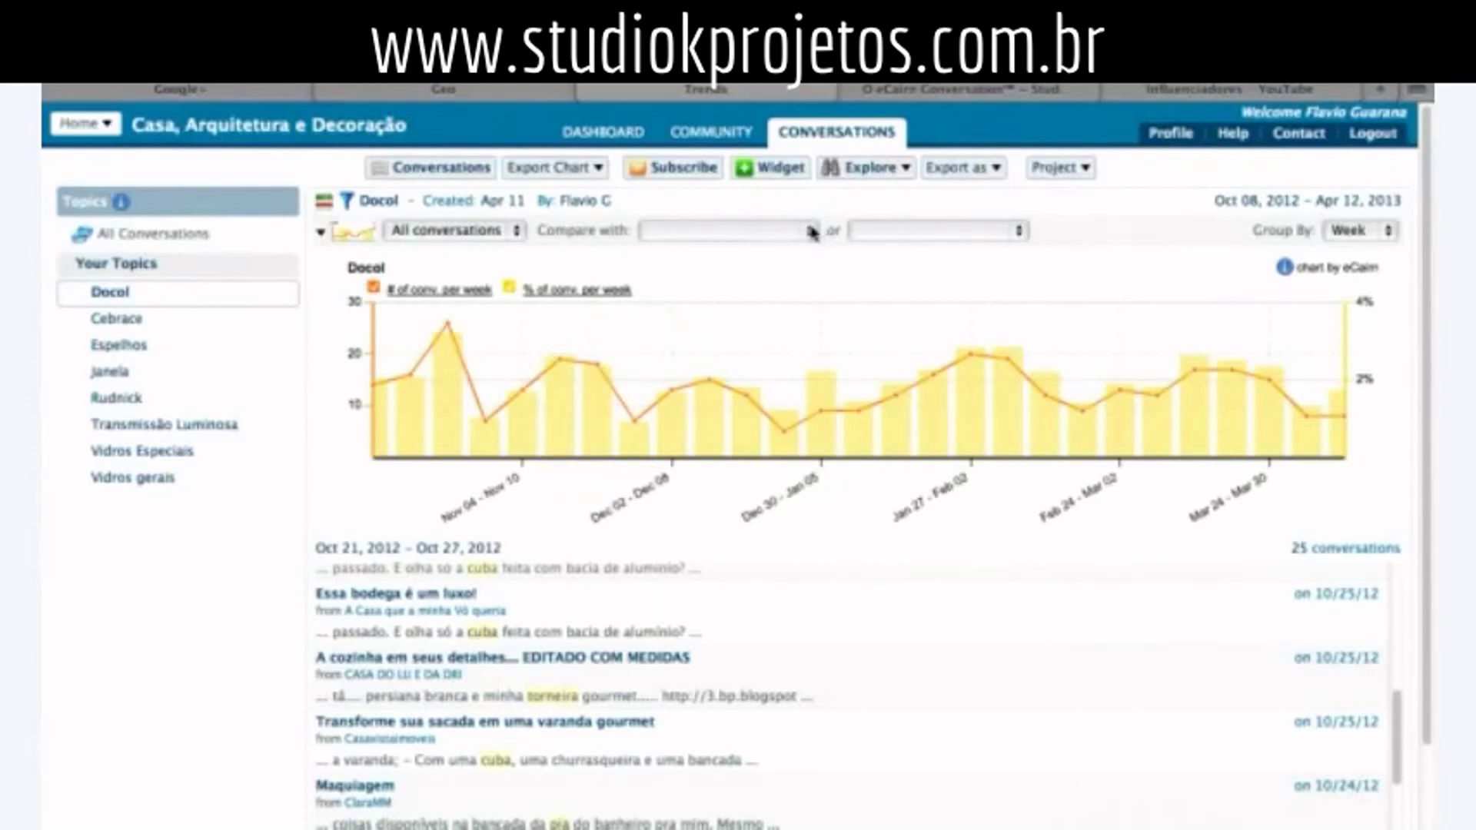
- Compare the Docol trend with the Rudnick topic and examine both lines at several weeks across the chart
{"action": "left_click", "coordinate": [701, 321]}
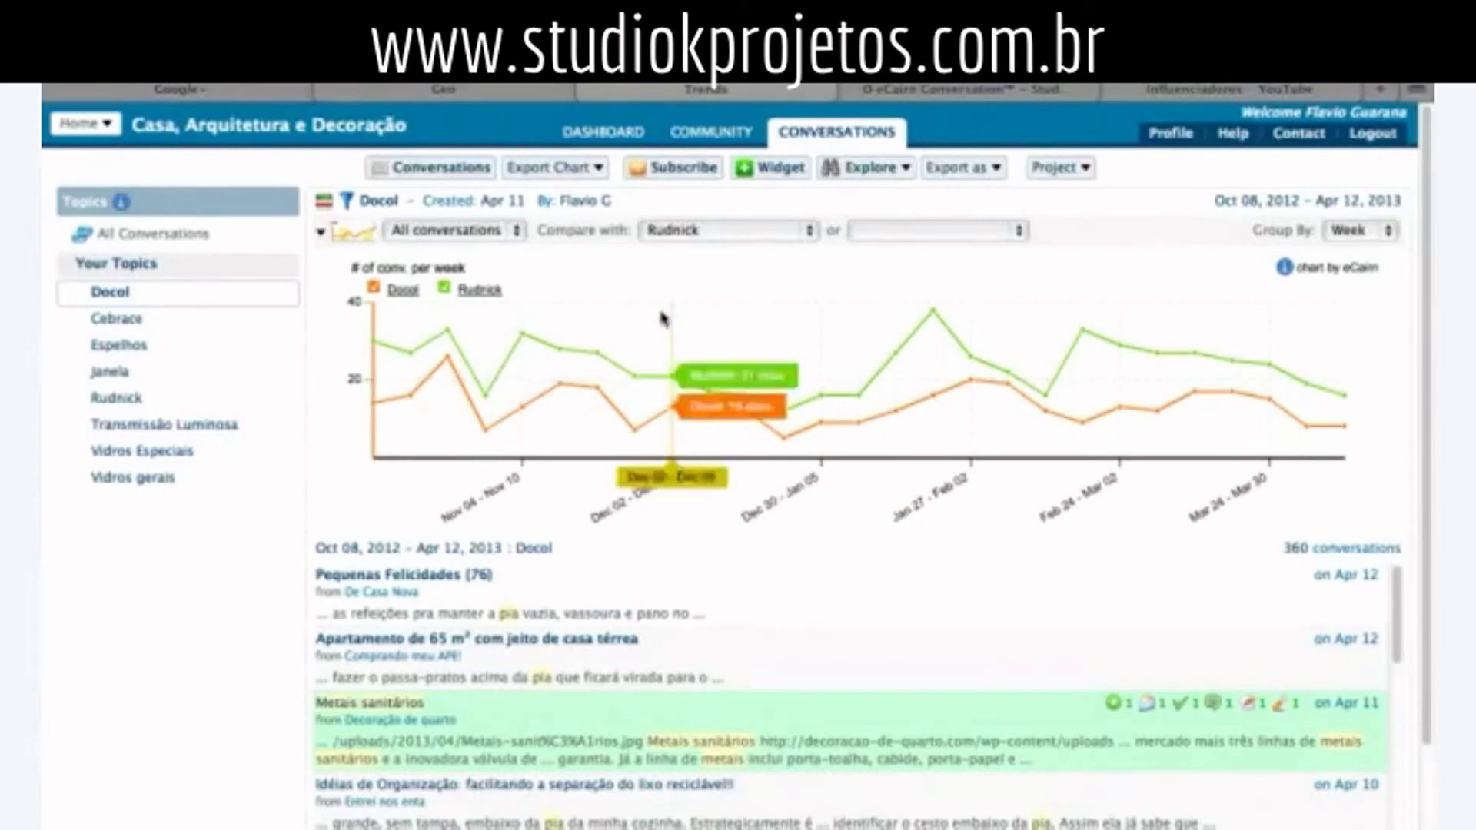
{"action": "mouse_move", "coordinate": [540, 408]}
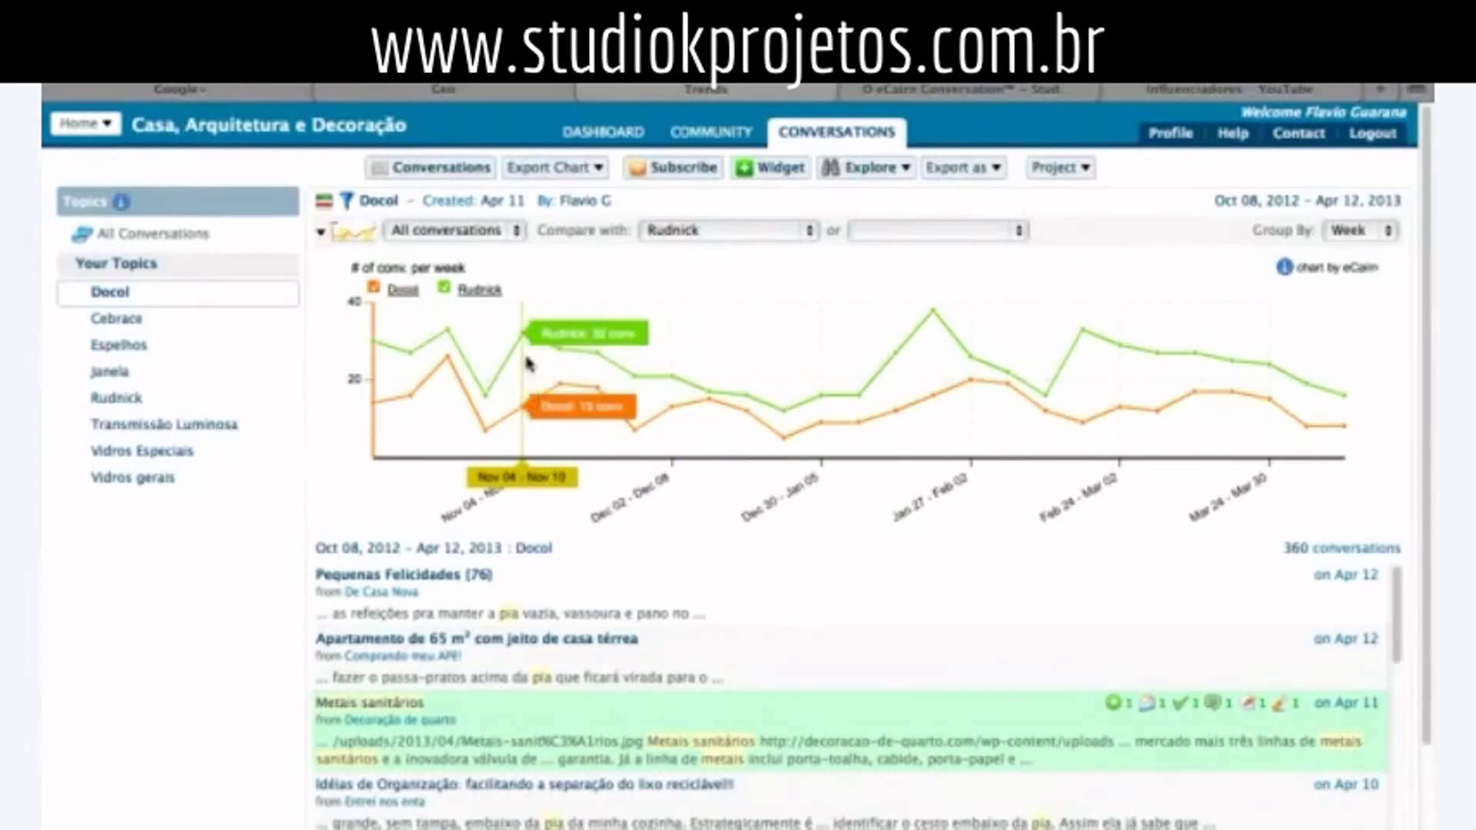
{"action": "mouse_move", "coordinate": [938, 359]}
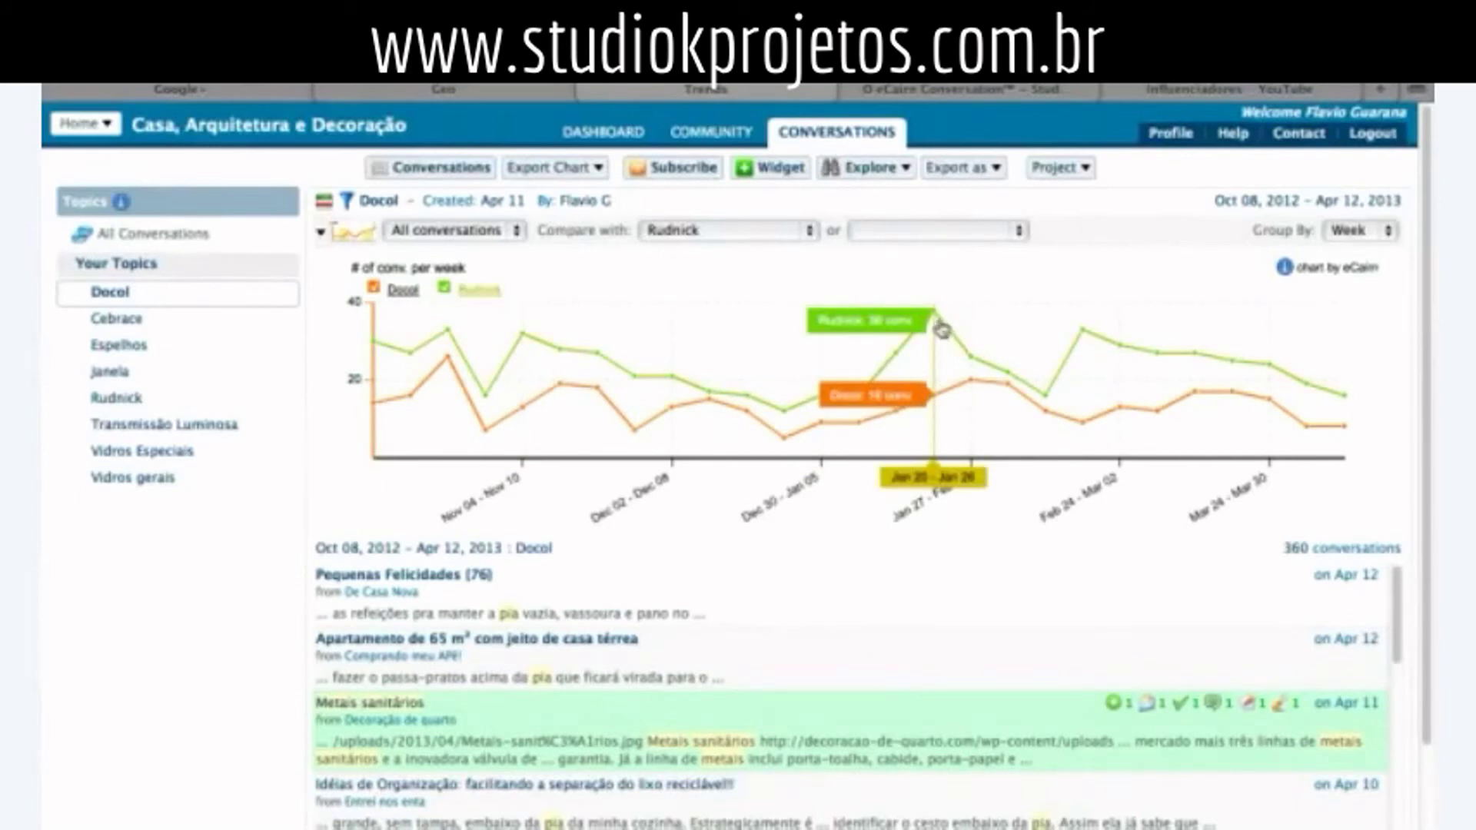
{"action": "mouse_move", "coordinate": [448, 338]}
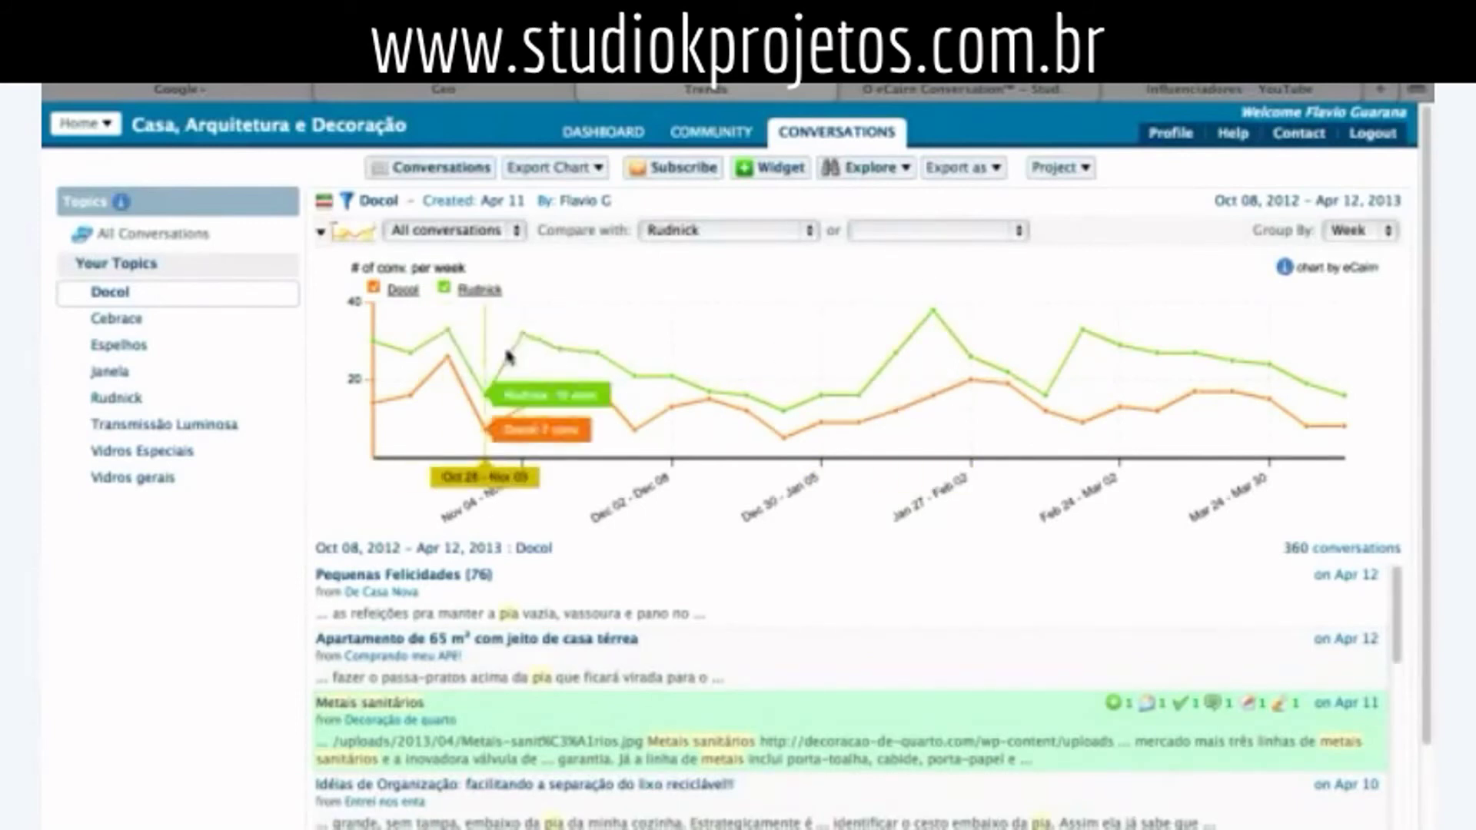
{"action": "mouse_move", "coordinate": [923, 324]}
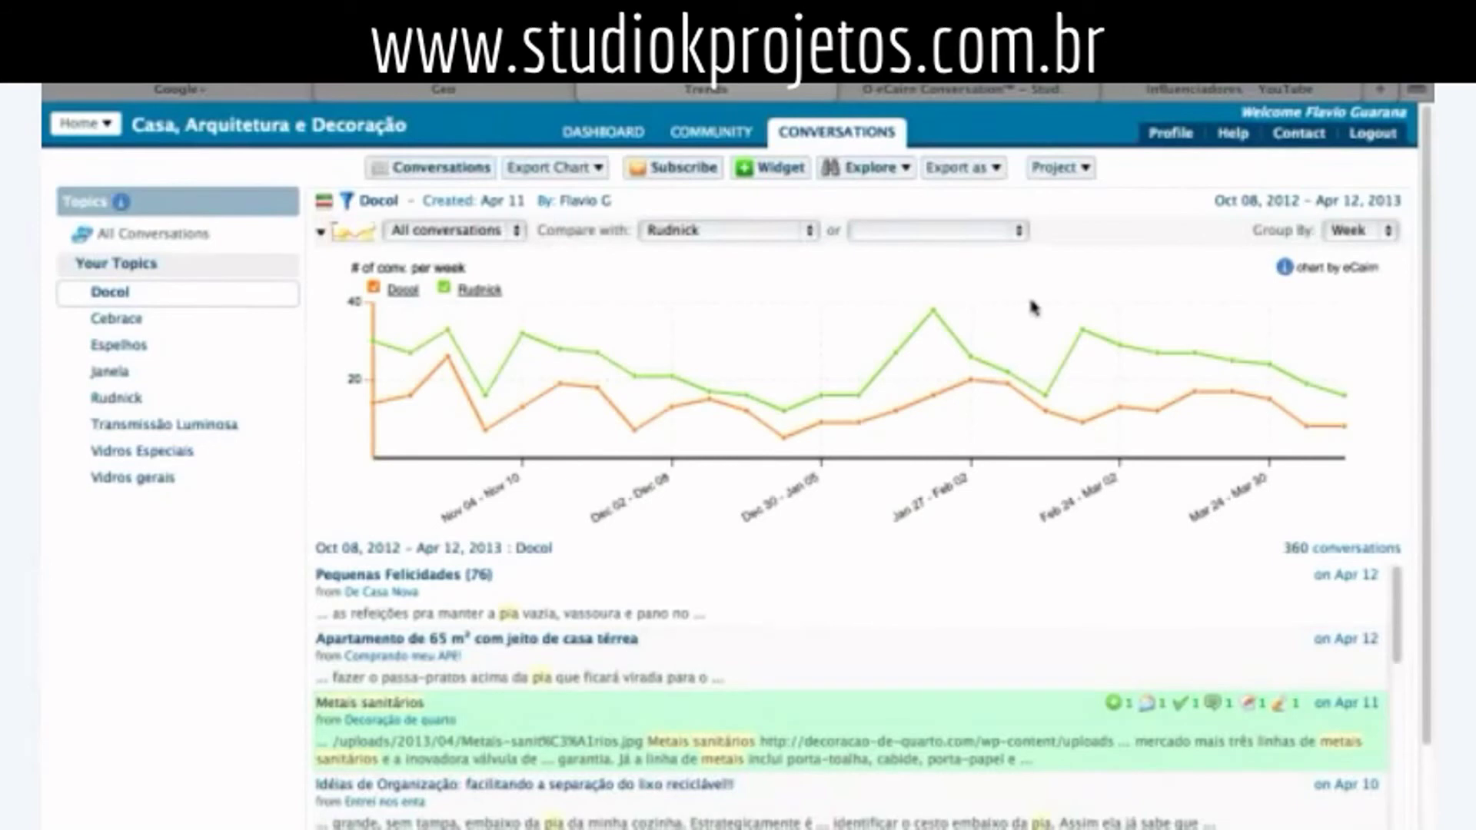
- Compare the Docol trend with Cebrace and Rudnick, and view the Cebrace comparison grouped by month
{"action": "key", "text": "super+r"}
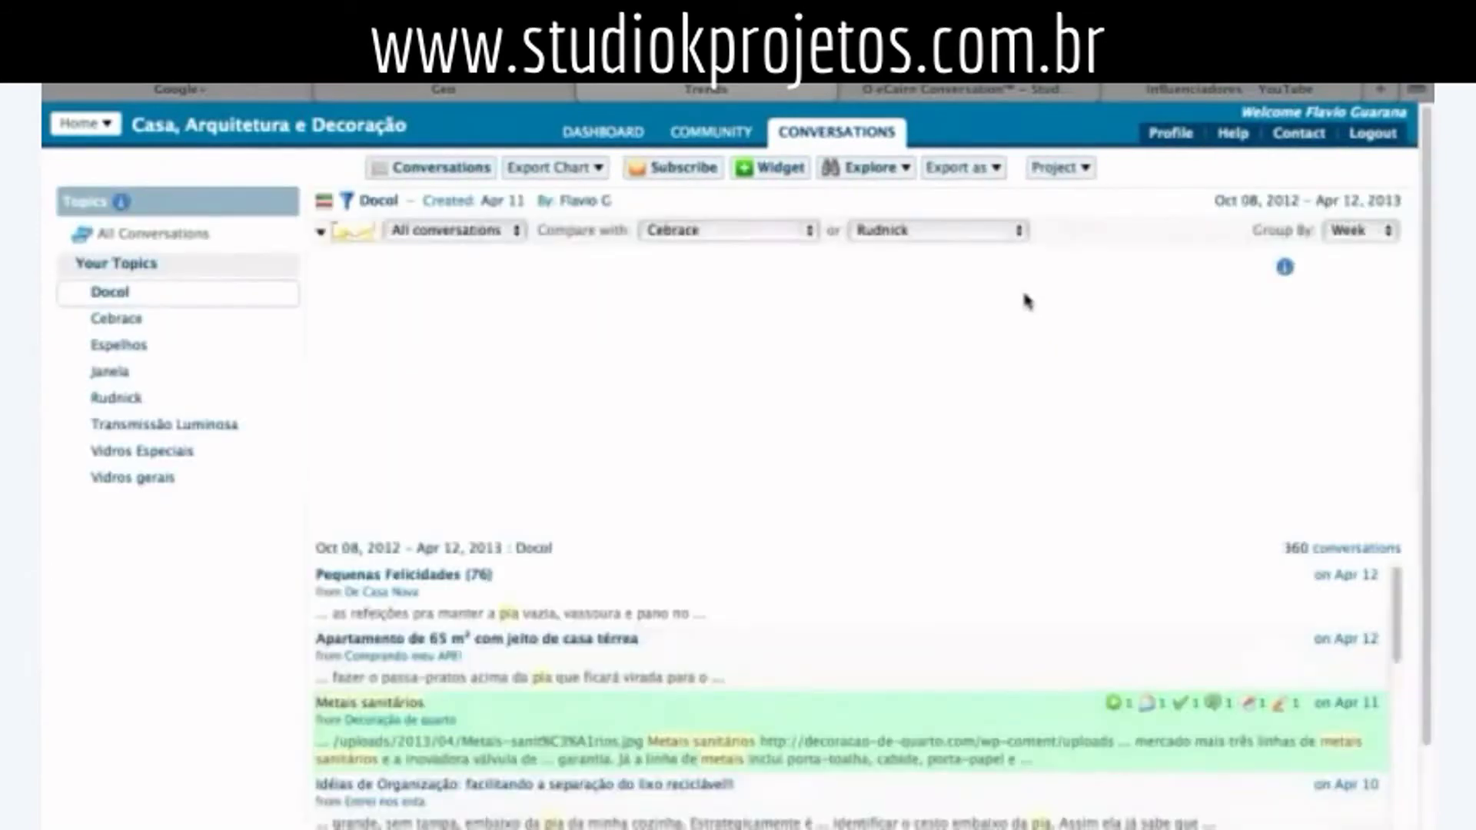
{"action": "mouse_move", "coordinate": [530, 365]}
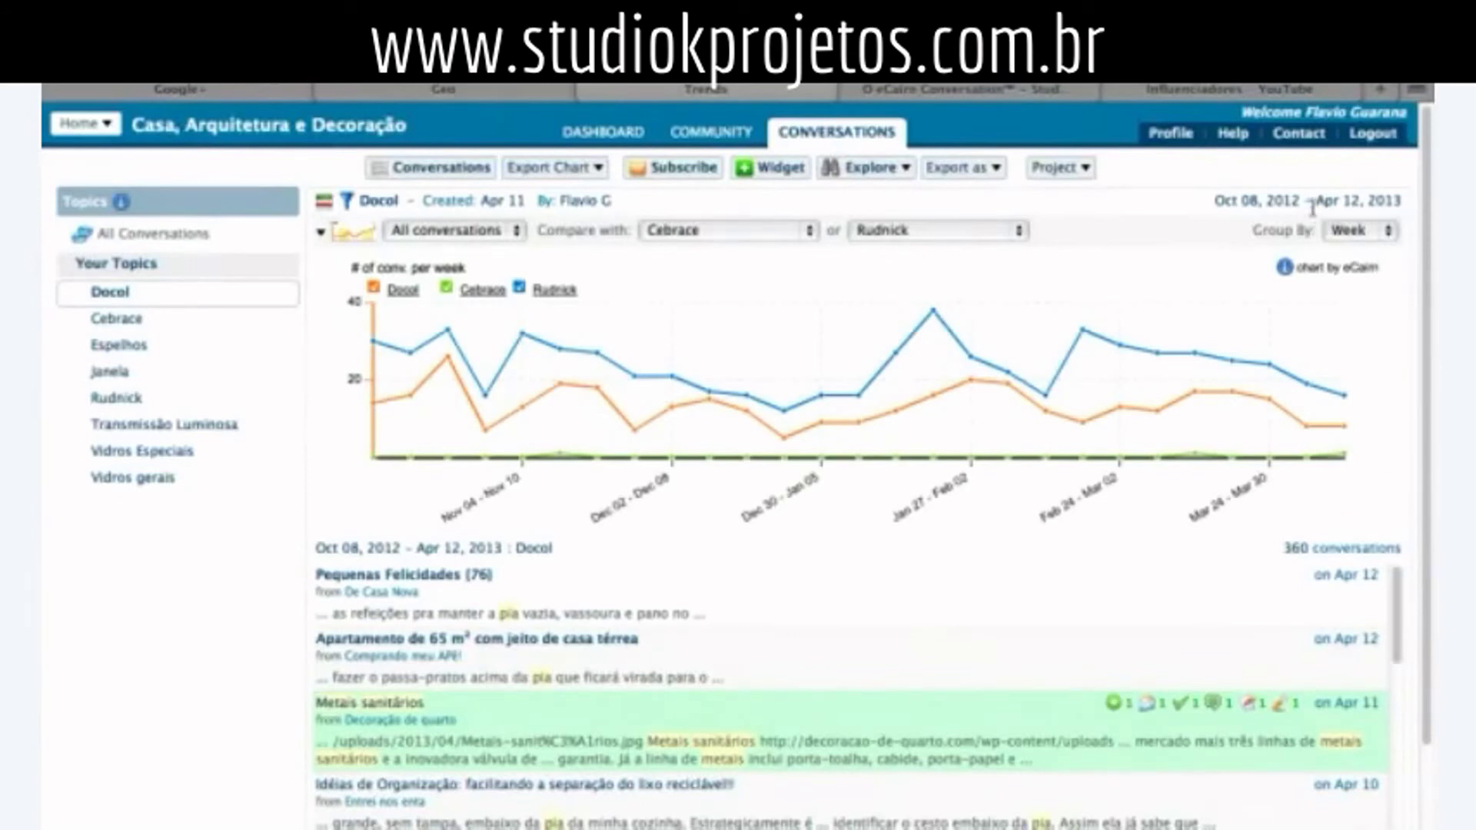
{"action": "mouse_move", "coordinate": [1189, 400]}
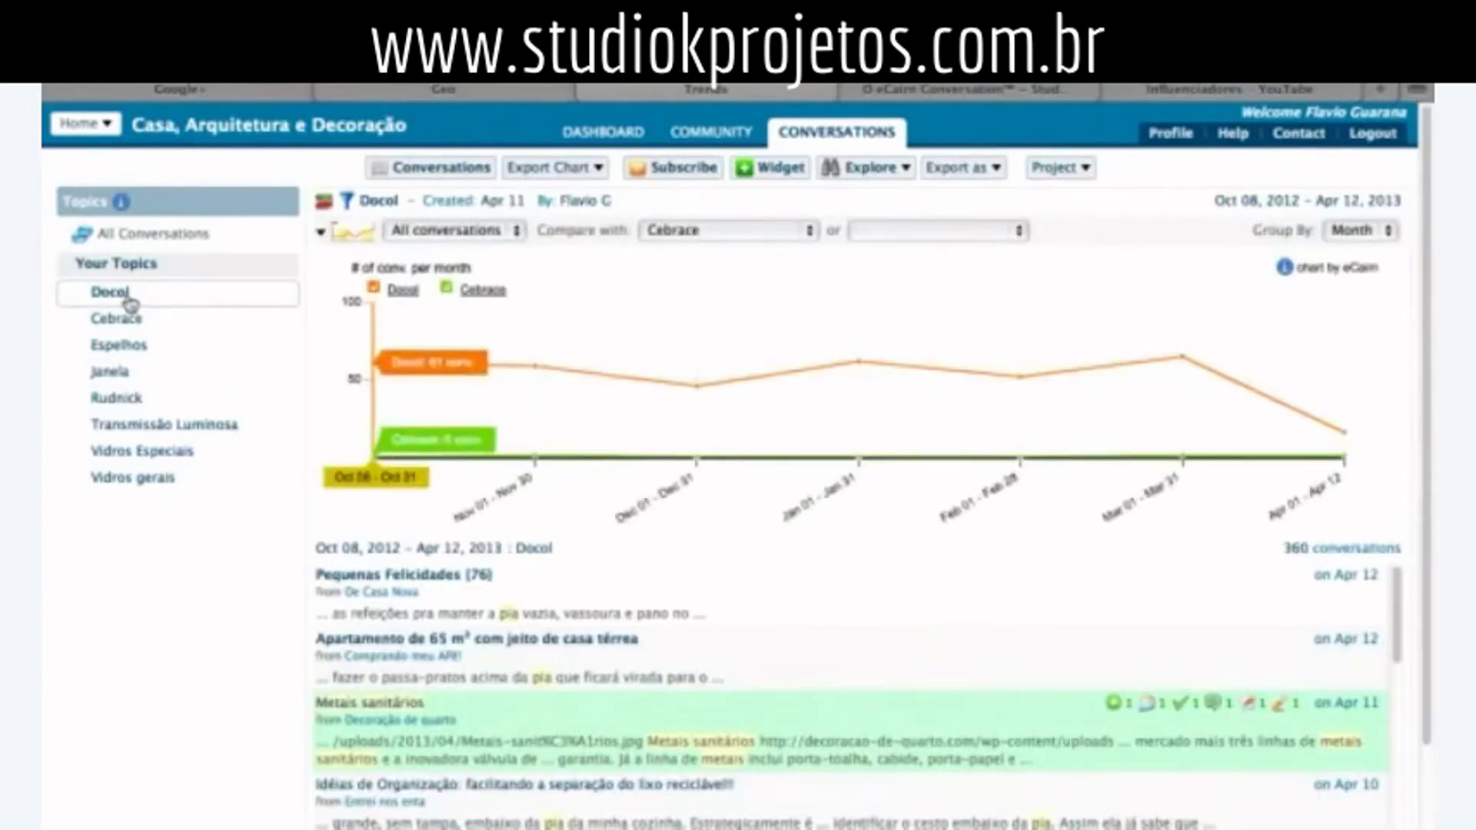
- Explore the Docol topic's expressions in Portuguese and look through the ranked expression list and its selectable ranges
{"action": "left_click", "coordinate": [906, 170]}
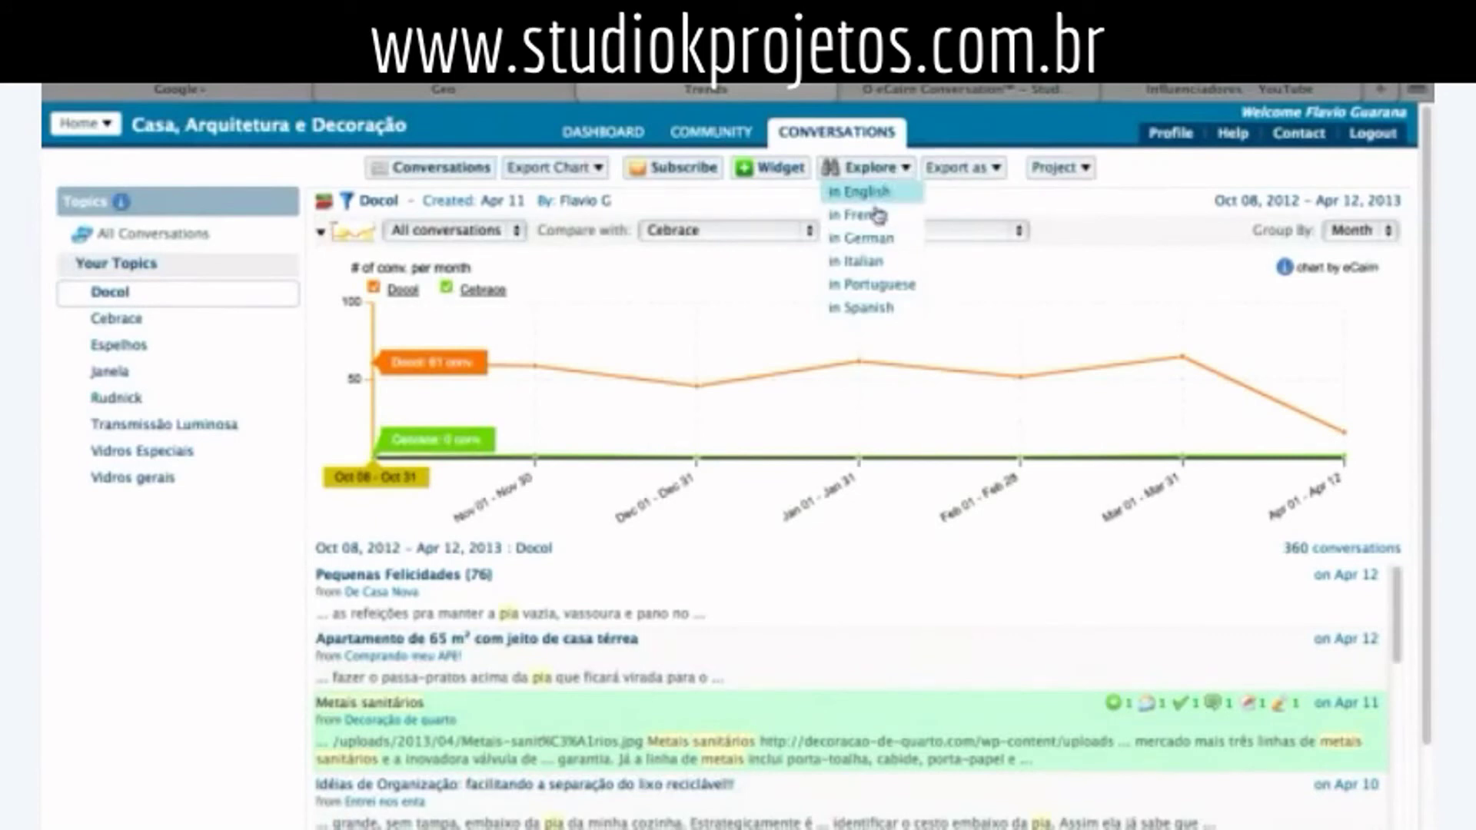
{"action": "left_click", "coordinate": [886, 286]}
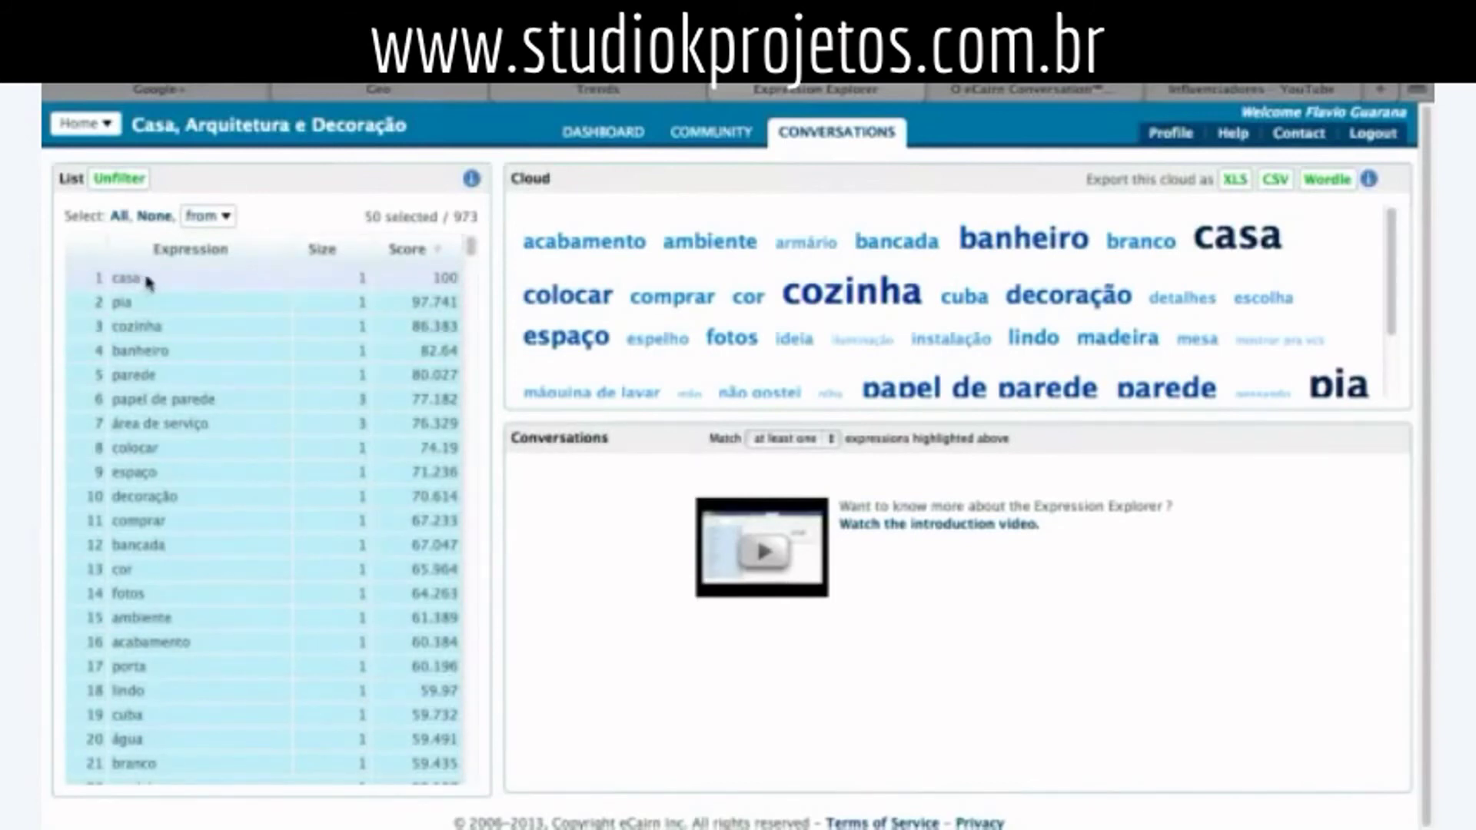
{"action": "scroll", "coordinate": [238, 558], "scroll_direction": "down", "scroll_amount": 5}
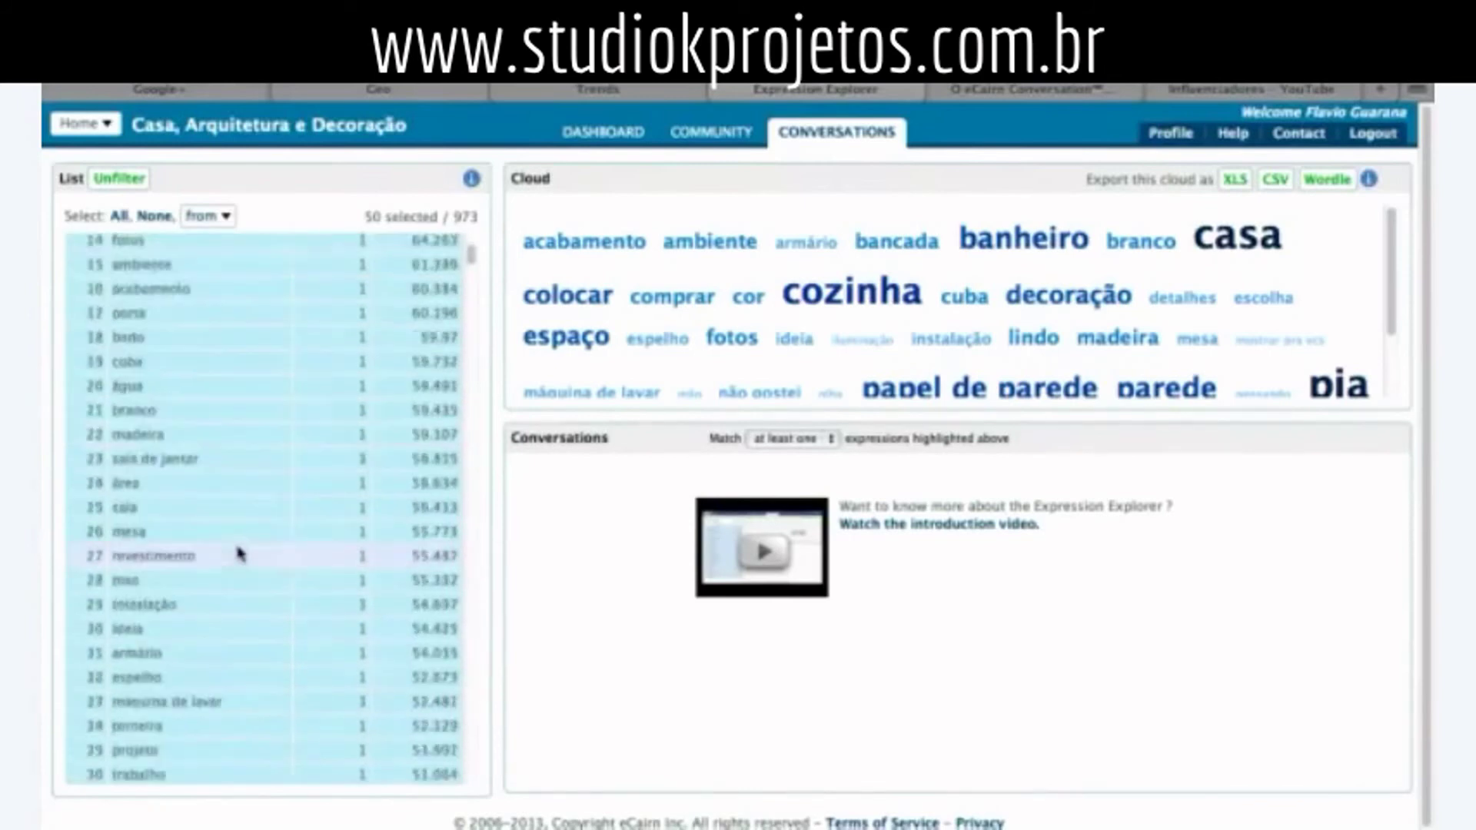
{"action": "scroll", "coordinate": [241, 554], "scroll_direction": "down", "scroll_amount": 8}
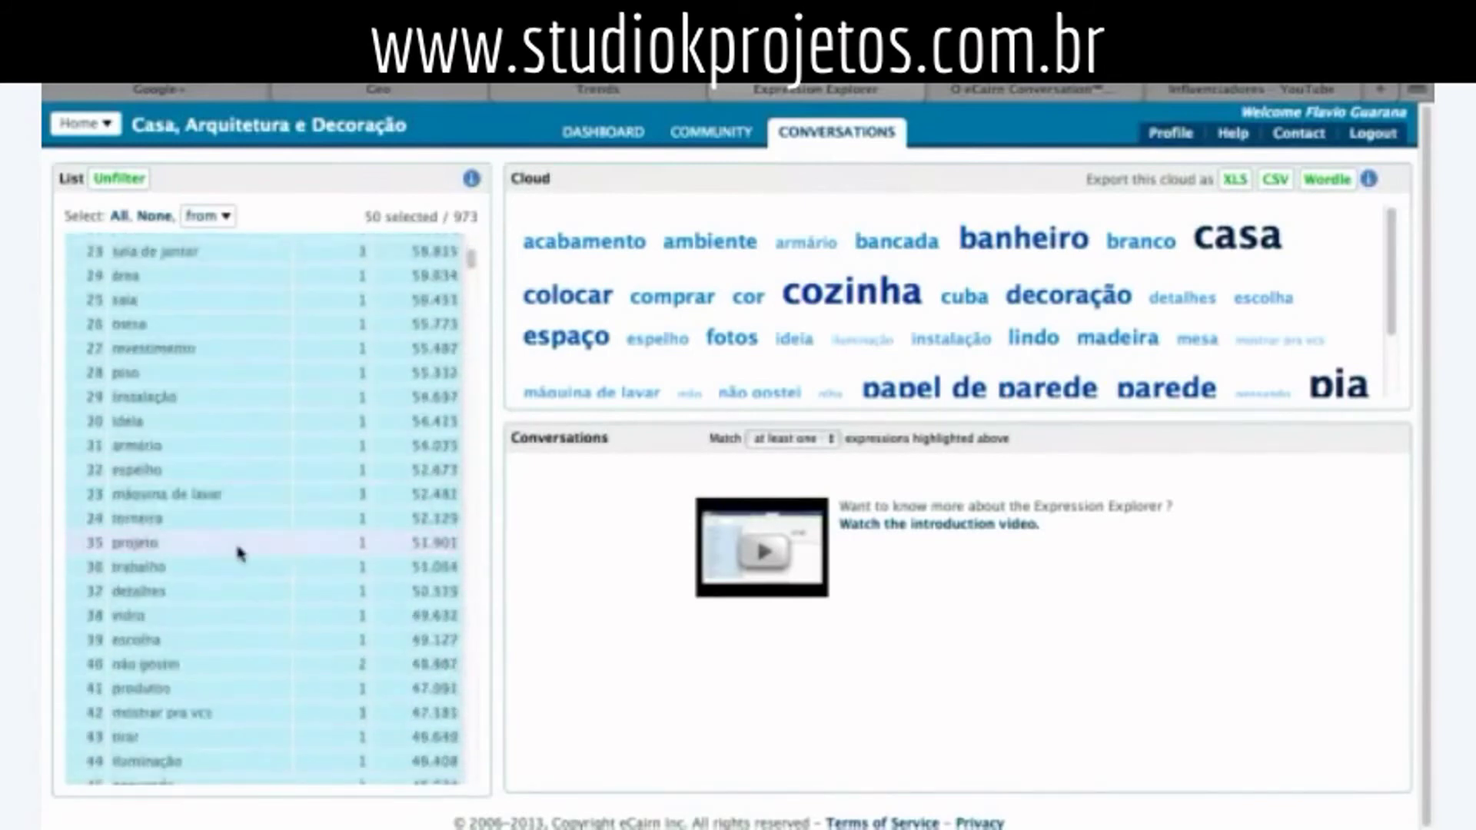
{"action": "scroll", "coordinate": [241, 553], "scroll_direction": "down", "scroll_amount": 4}
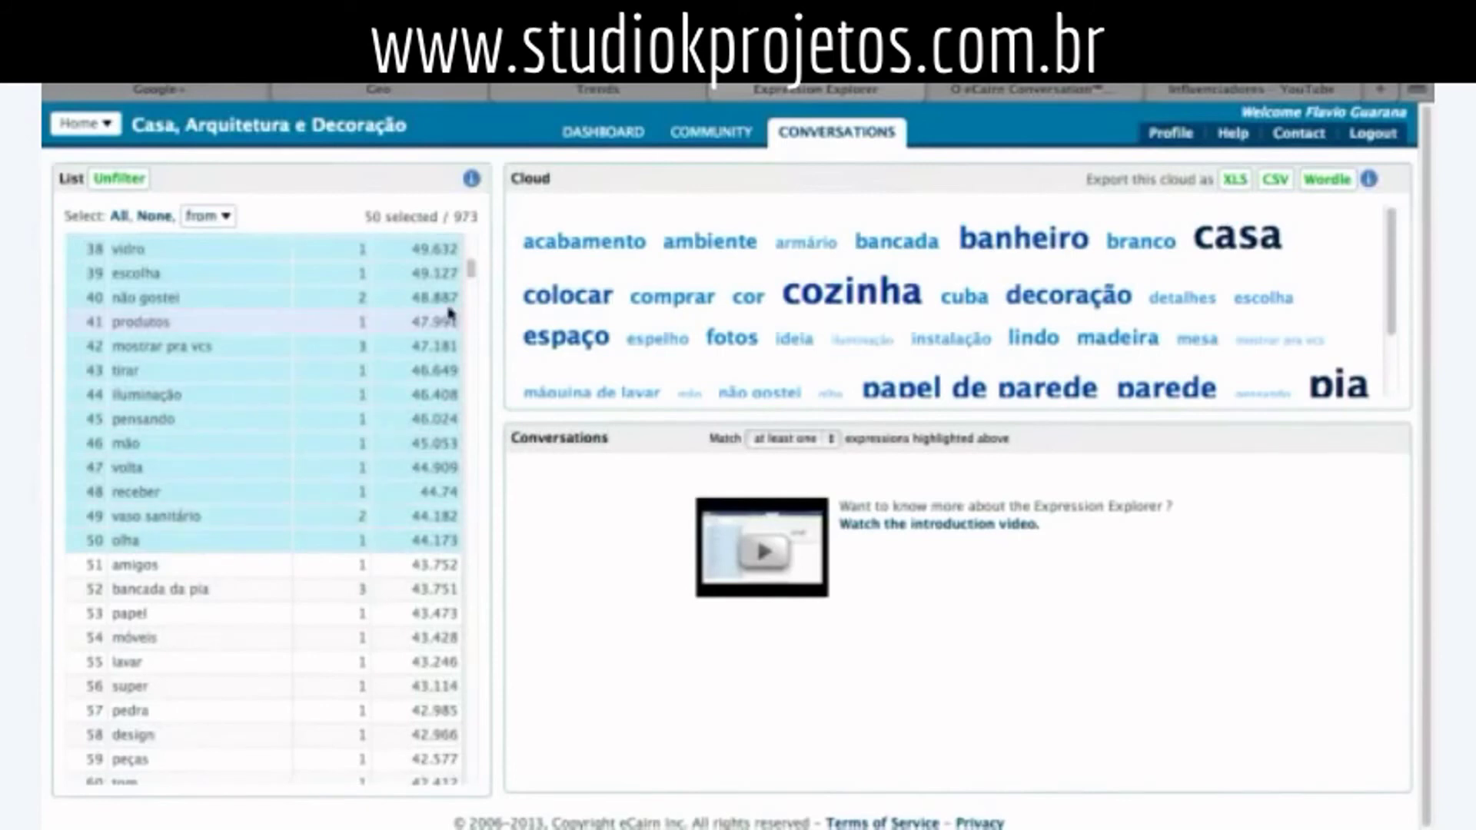
{"action": "left_click", "coordinate": [222, 222]}
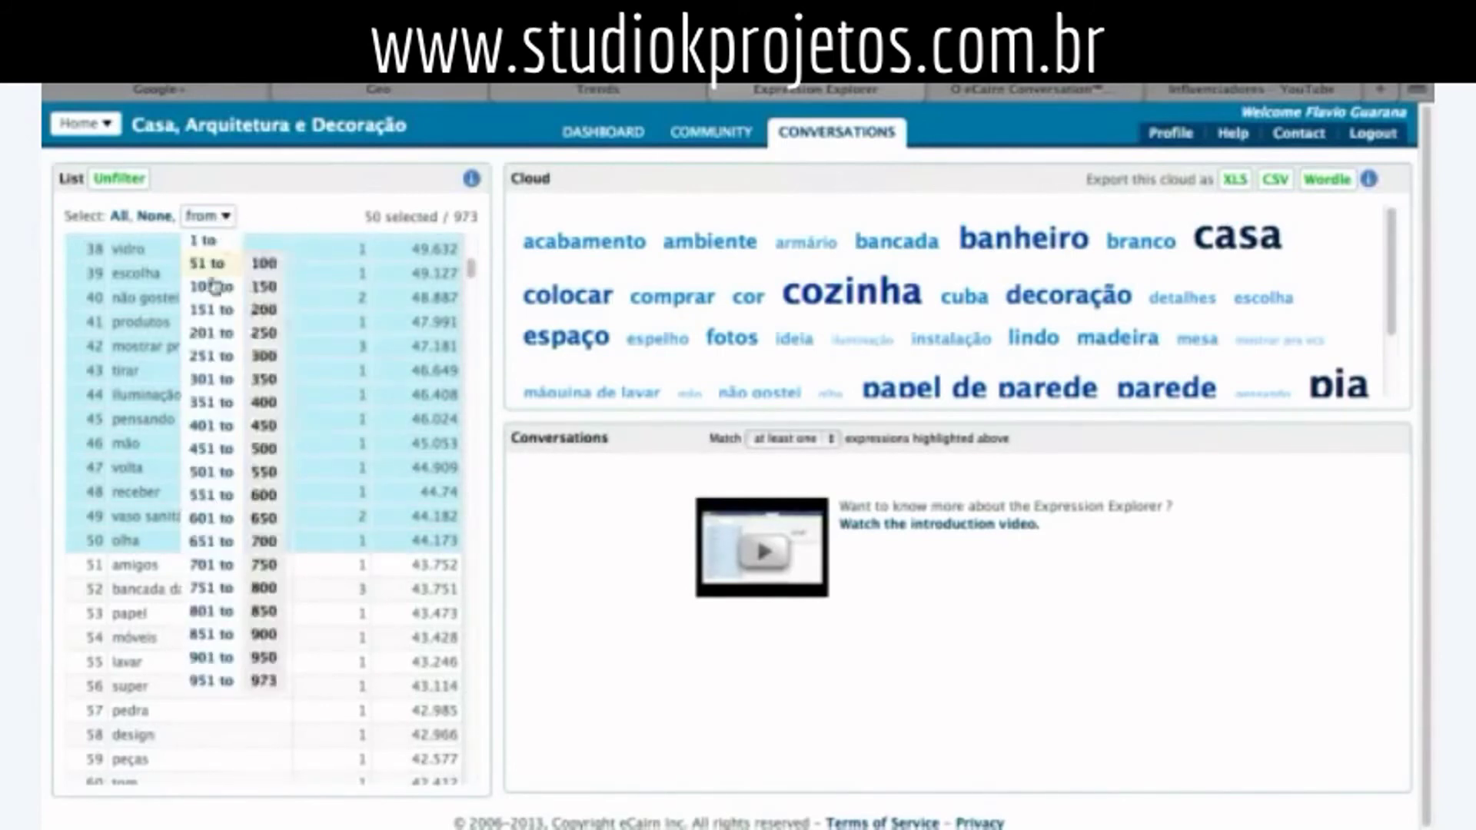
{"action": "mouse_move", "coordinate": [214, 667]}
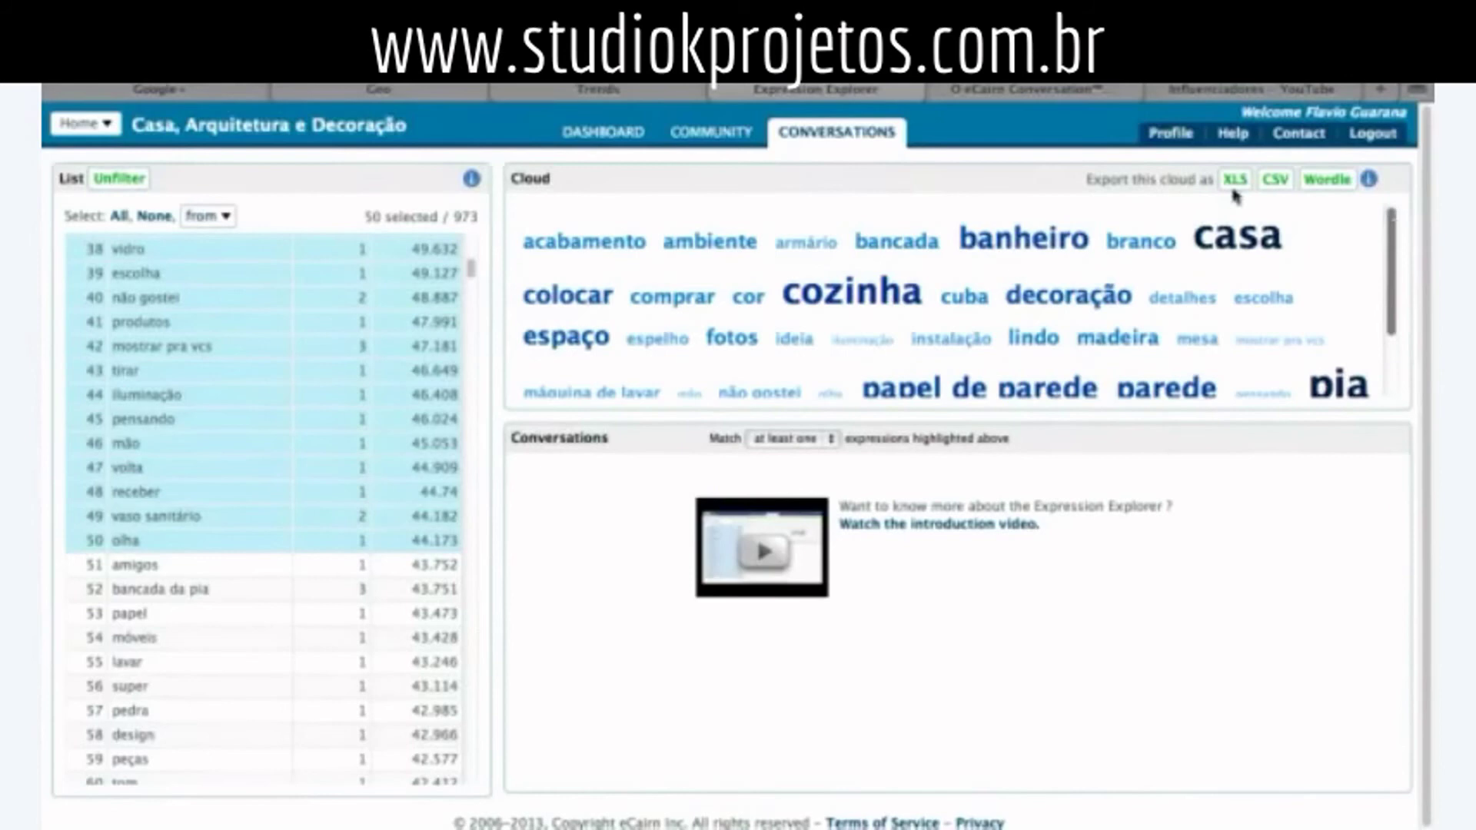
- Export the expression cloud to Wordle and look over the generated word cloud
{"action": "left_click", "coordinate": [1338, 184]}
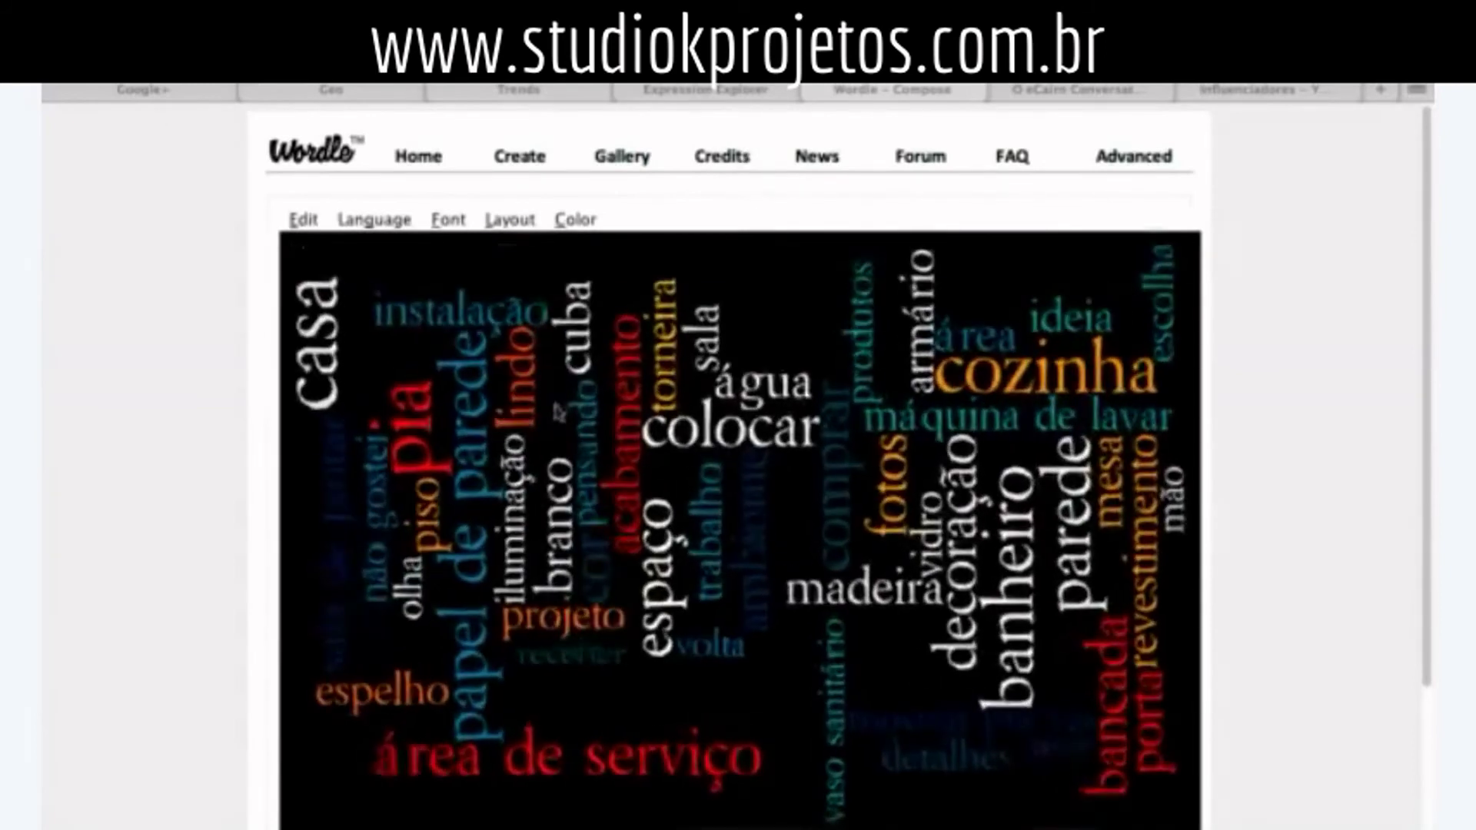
{"action": "scroll", "coordinate": [700, 471], "scroll_direction": "down", "scroll_amount": 2}
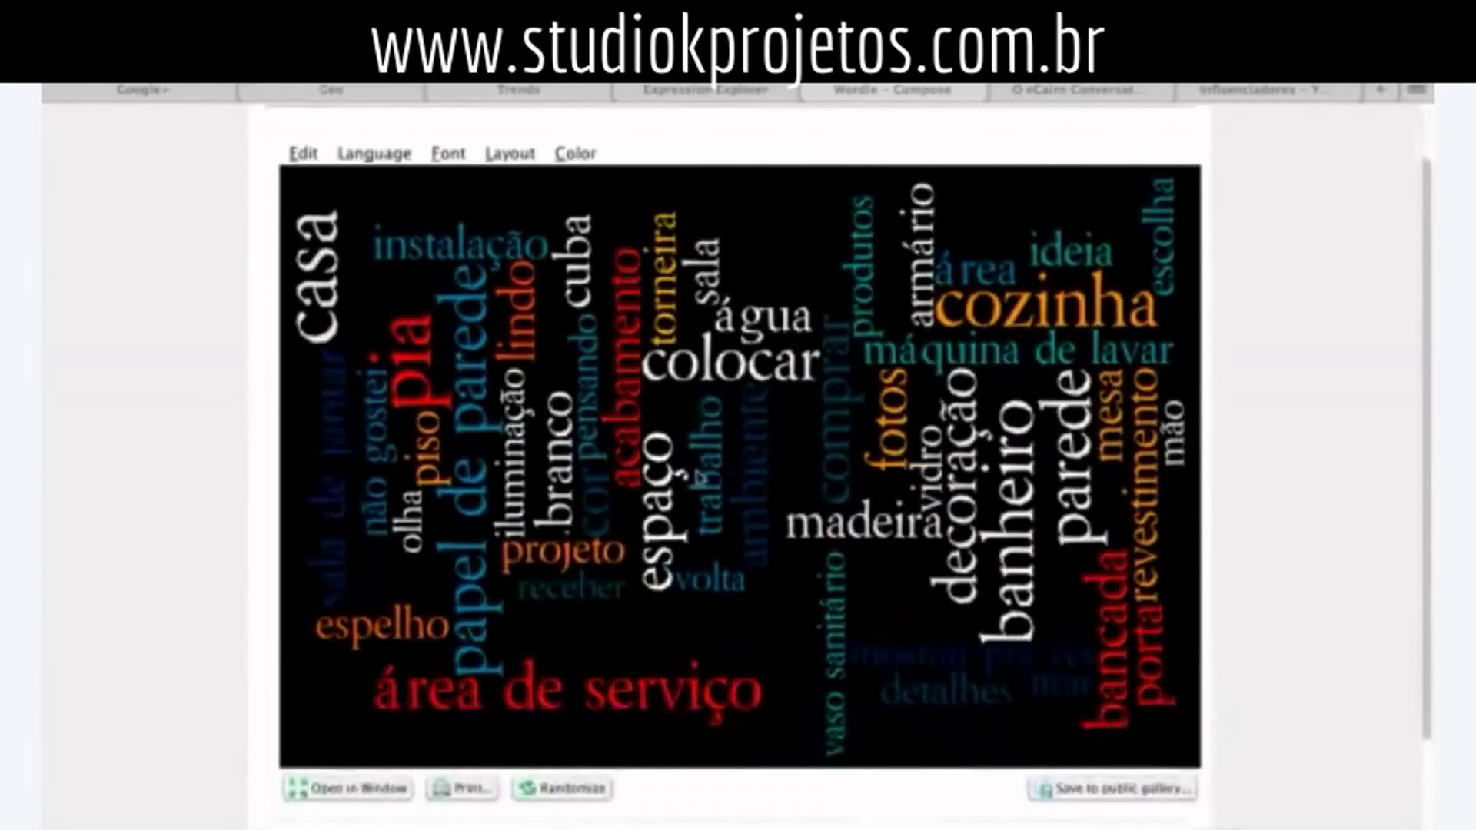
{"action": "scroll", "coordinate": [700, 473], "scroll_direction": "down", "scroll_amount": 2}
{"action": "scroll", "coordinate": [700, 473], "scroll_direction": "up", "scroll_amount": 2}
{"action": "scroll", "coordinate": [621, 439], "scroll_direction": "down", "scroll_amount": 3}
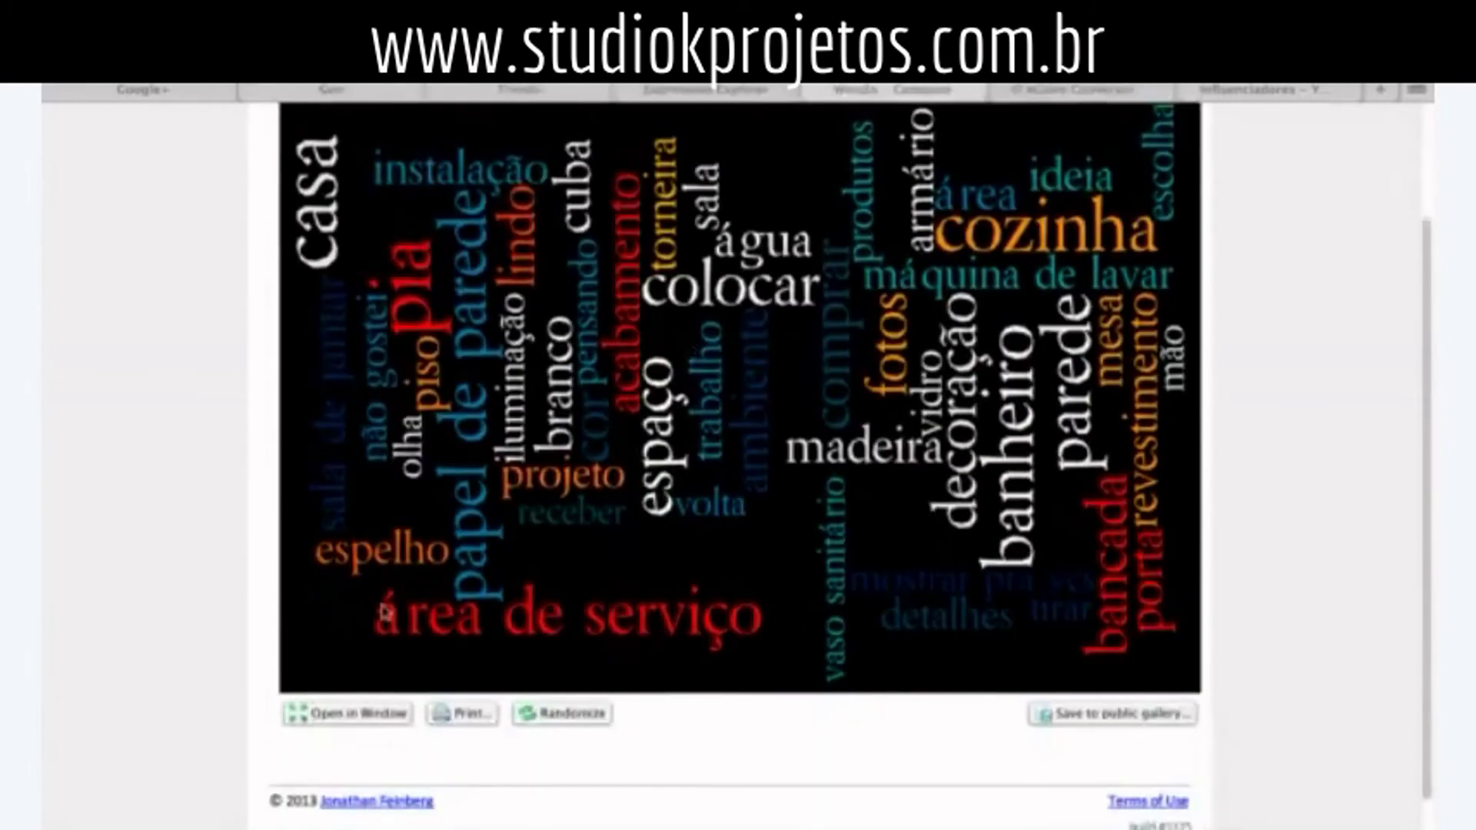
{"action": "scroll", "coordinate": [646, 292], "scroll_direction": "up", "scroll_amount": 4}
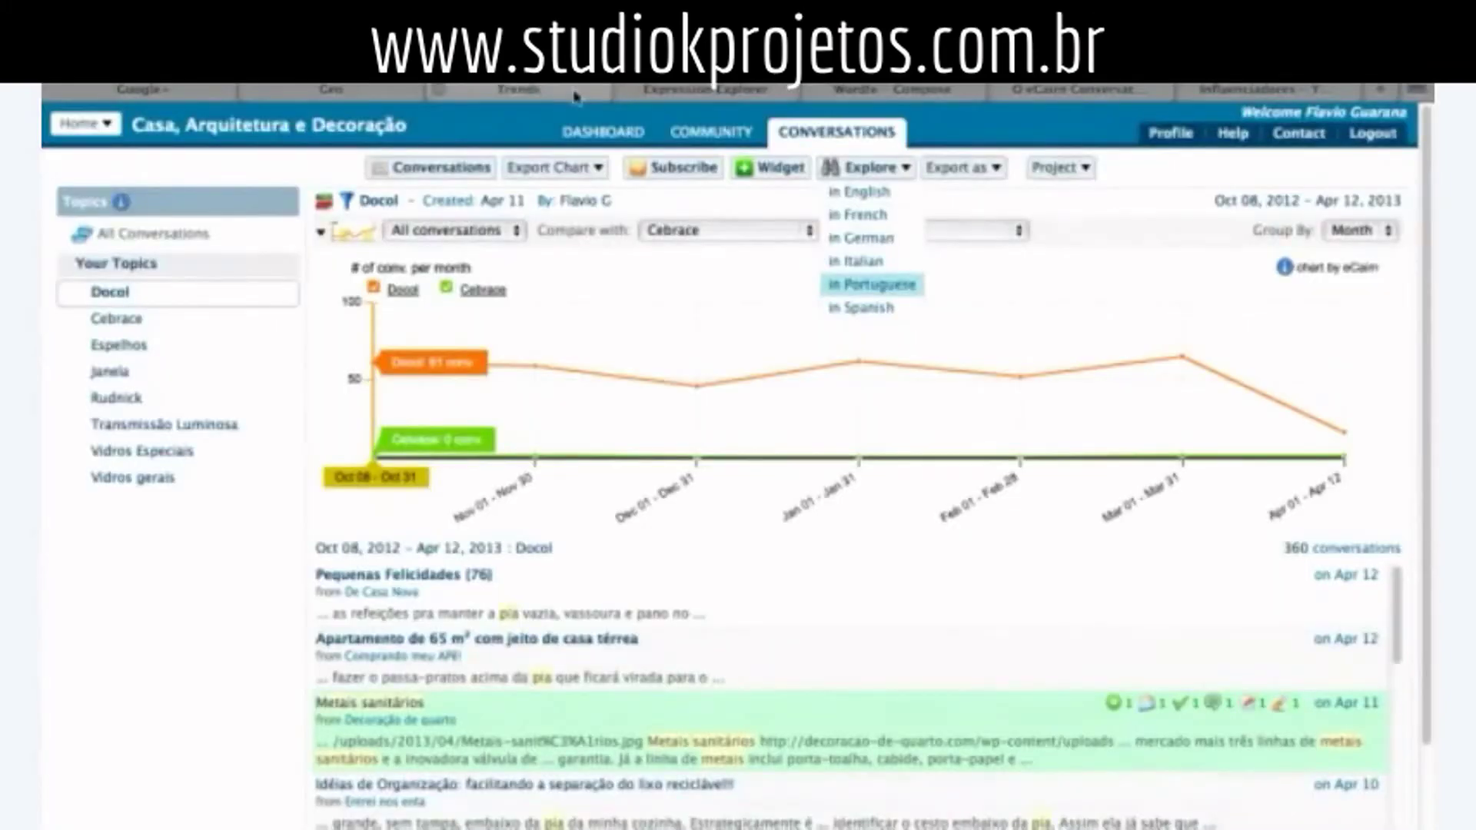
- Return to the Expression Explorer and browse the conversations that match "papel de parede" from the cloud
{"action": "left_click", "coordinate": [625, 90]}
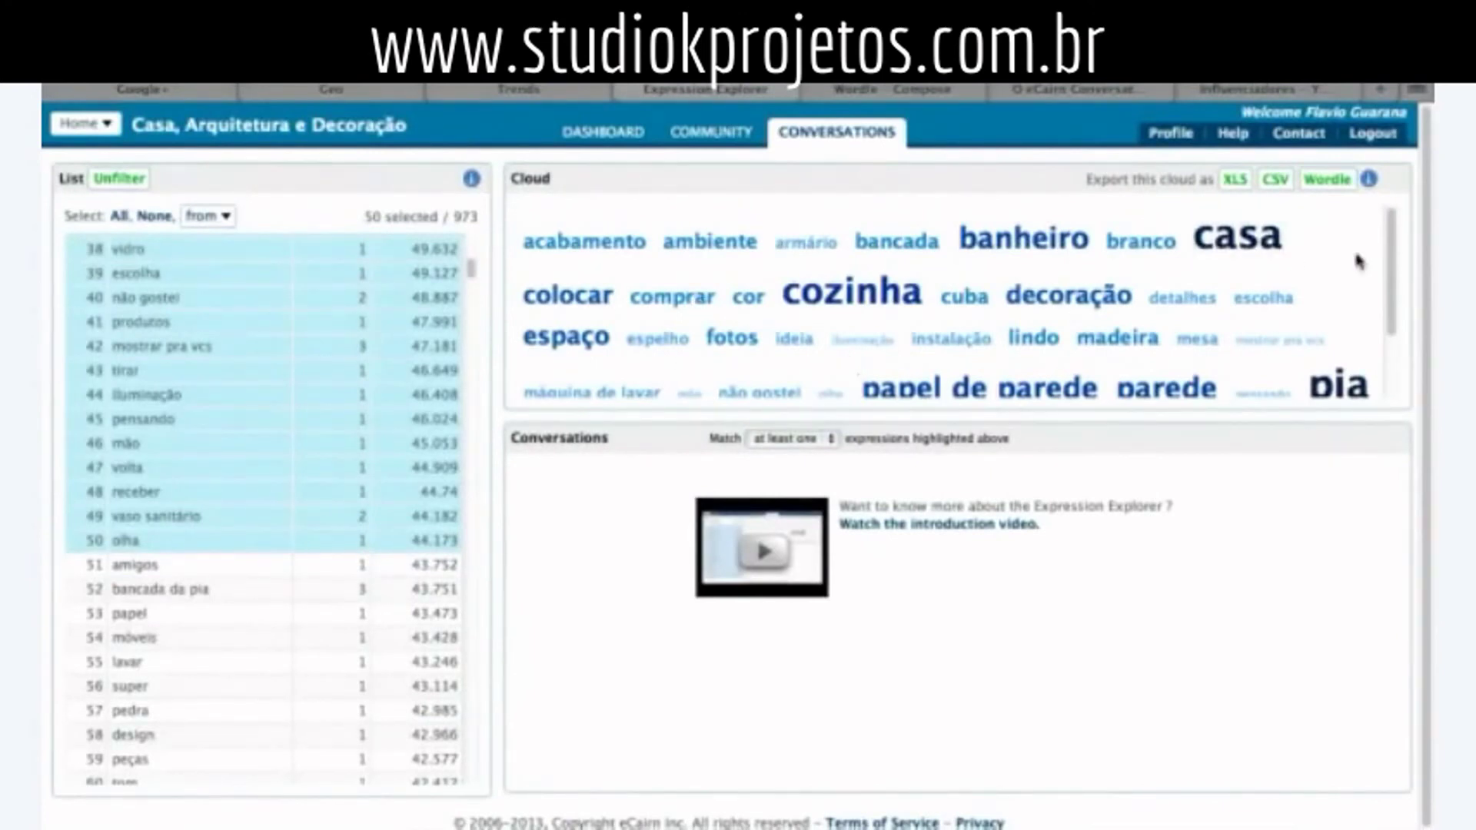
{"action": "left_click_drag", "start_coordinate": [1391, 250], "coordinate": [1390, 315]}
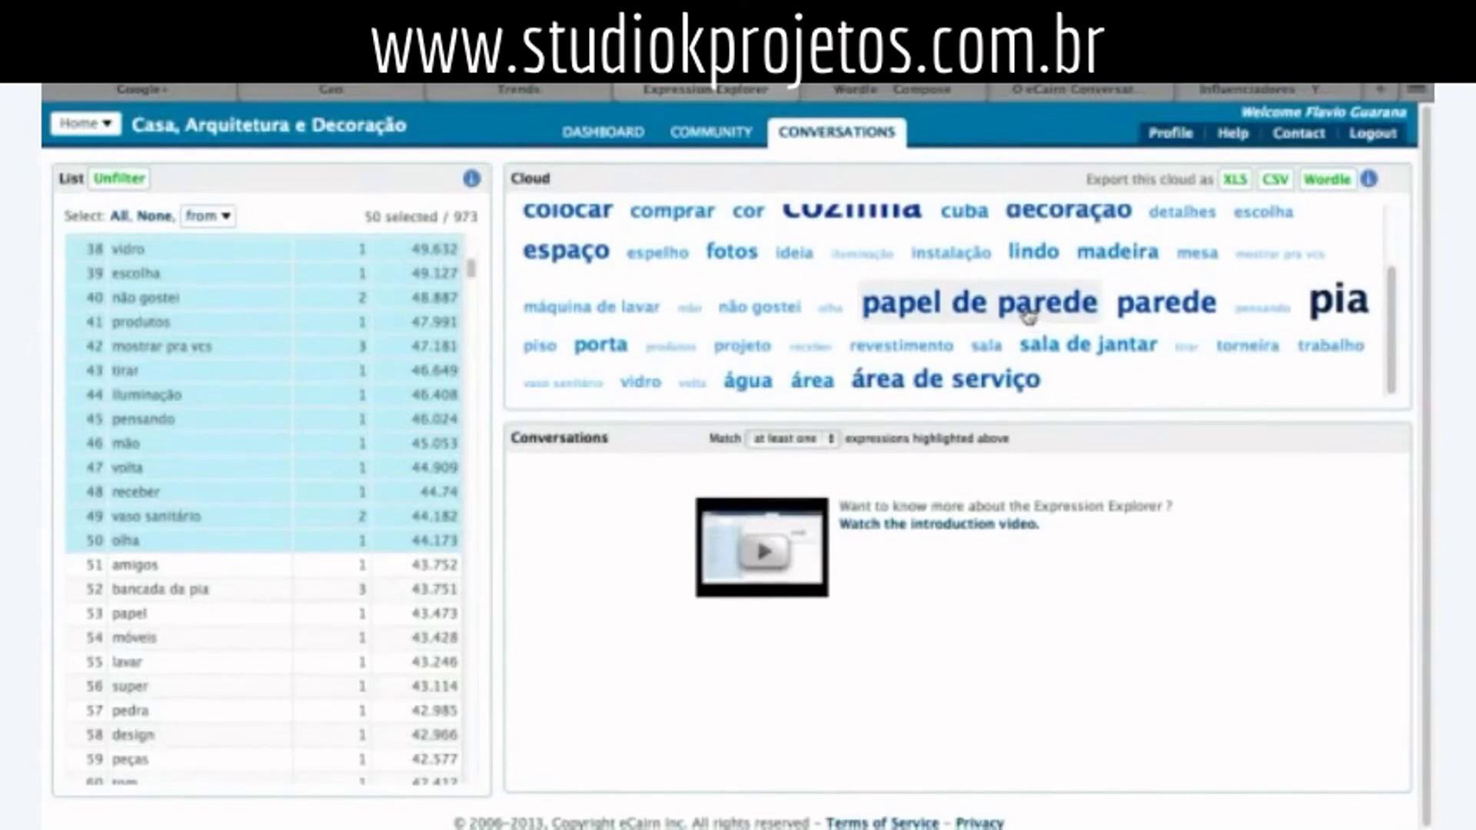
{"action": "scroll", "coordinate": [1027, 315], "scroll_direction": "up", "scroll_amount": 3}
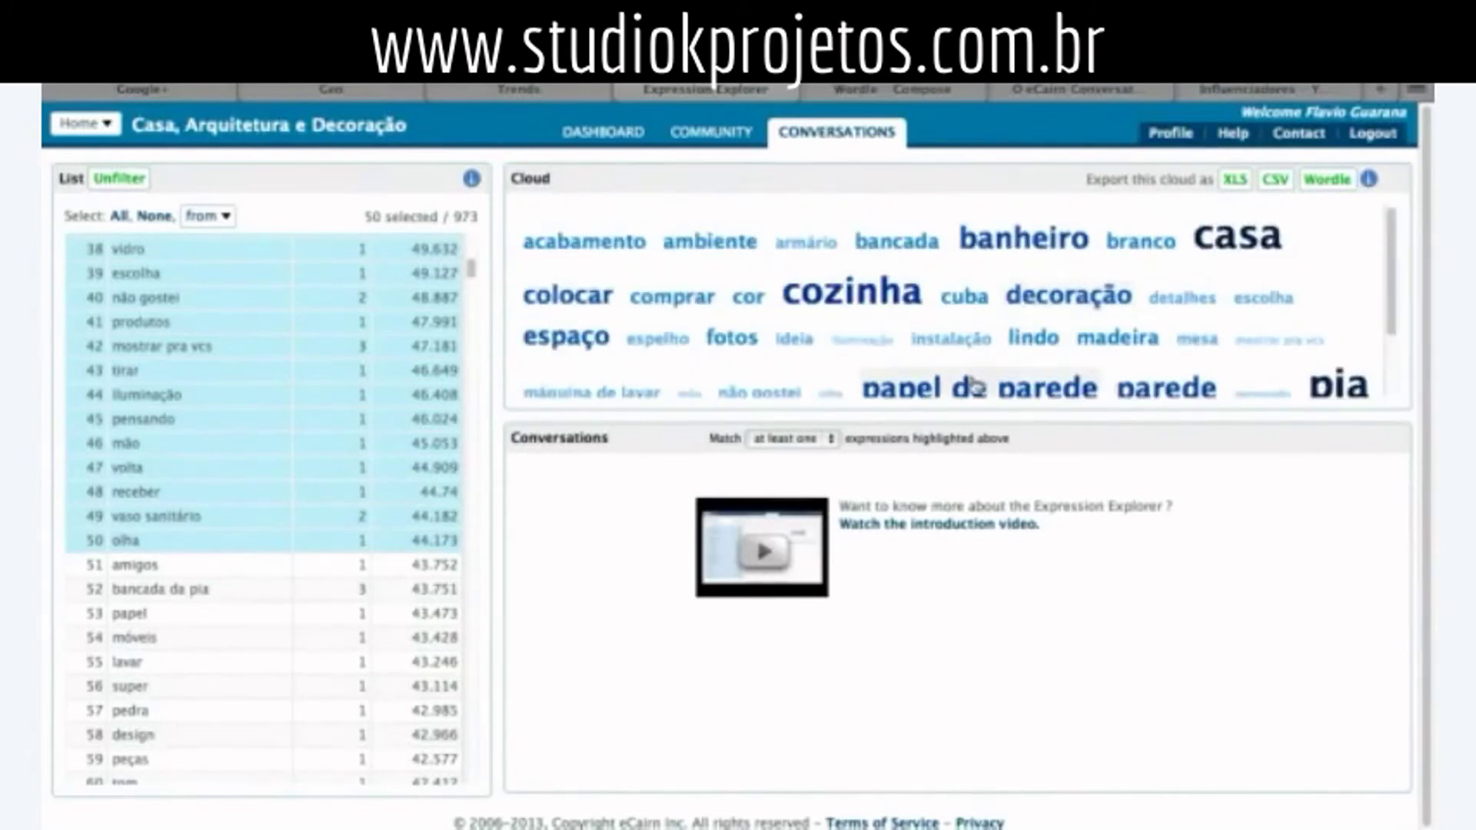
{"action": "left_click", "coordinate": [932, 398]}
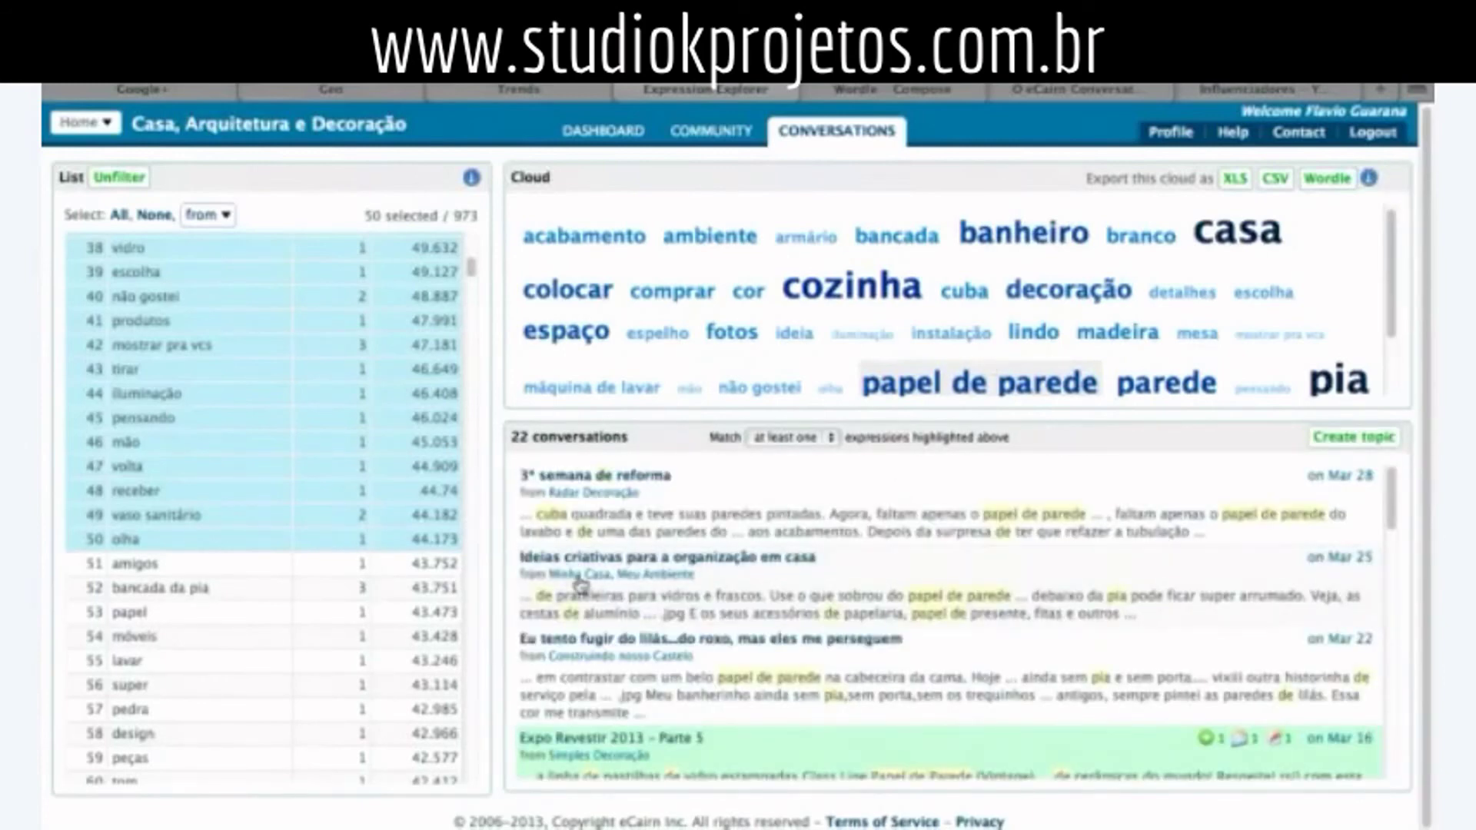
{"action": "scroll", "coordinate": [596, 569], "scroll_direction": "down", "scroll_amount": 5}
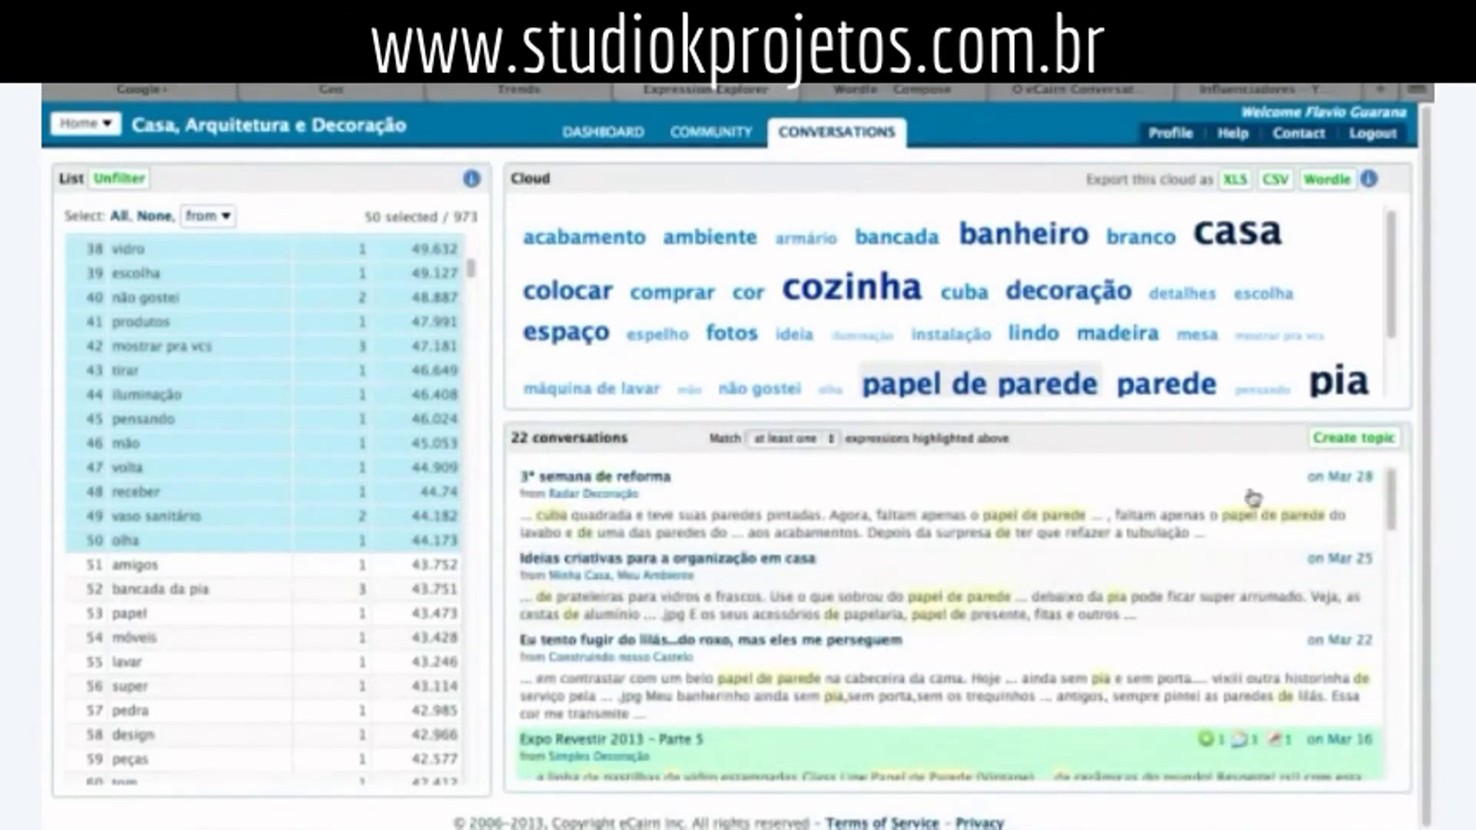
{"action": "left_click_drag", "start_coordinate": [1393, 511], "coordinate": [1341, 442]}
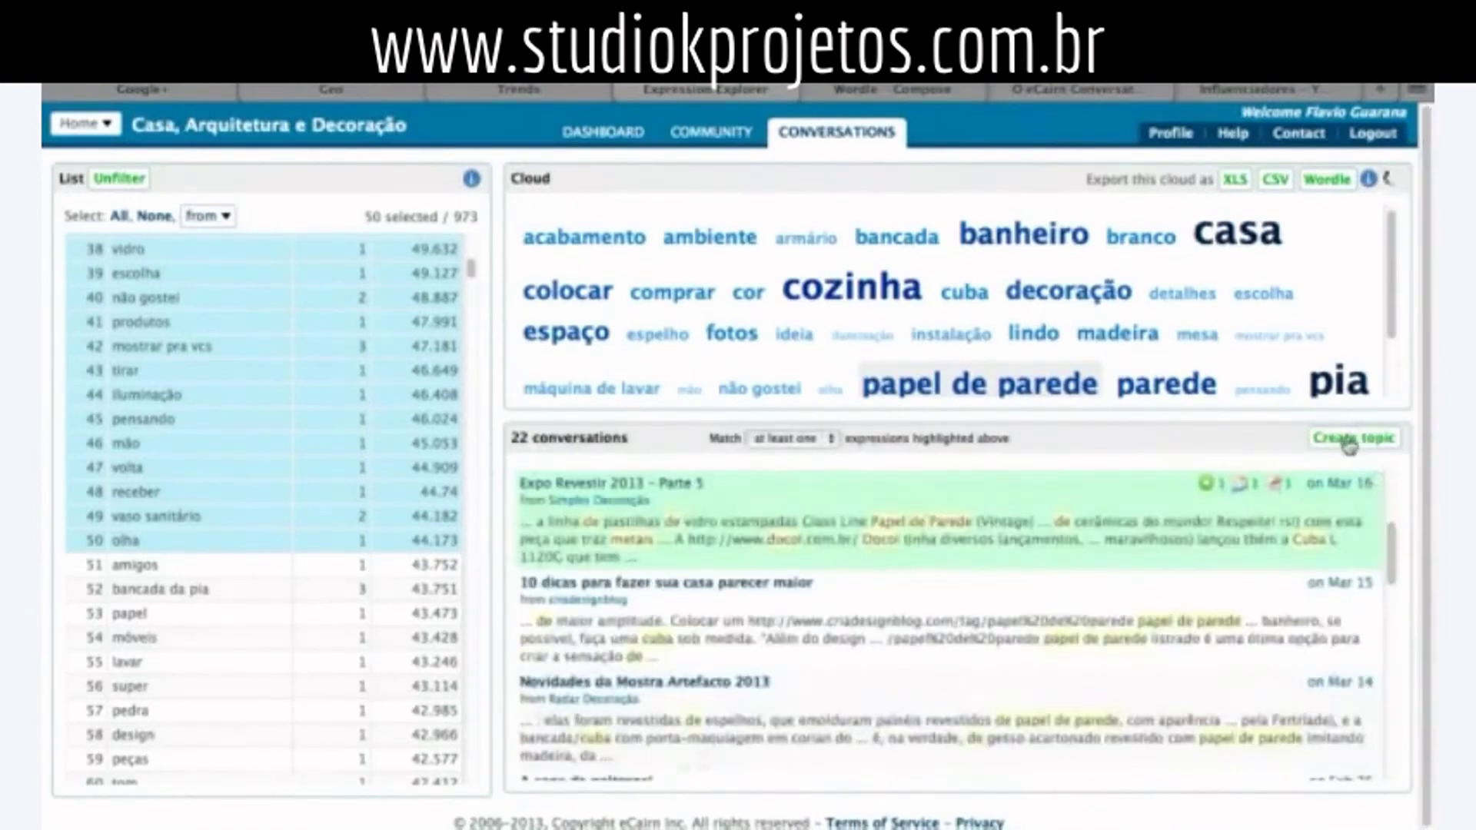
{"action": "left_click", "coordinate": [1336, 441]}
{"action": "left_click", "coordinate": [640, 370]}
{"action": "type", "text": "papeis de pare"}
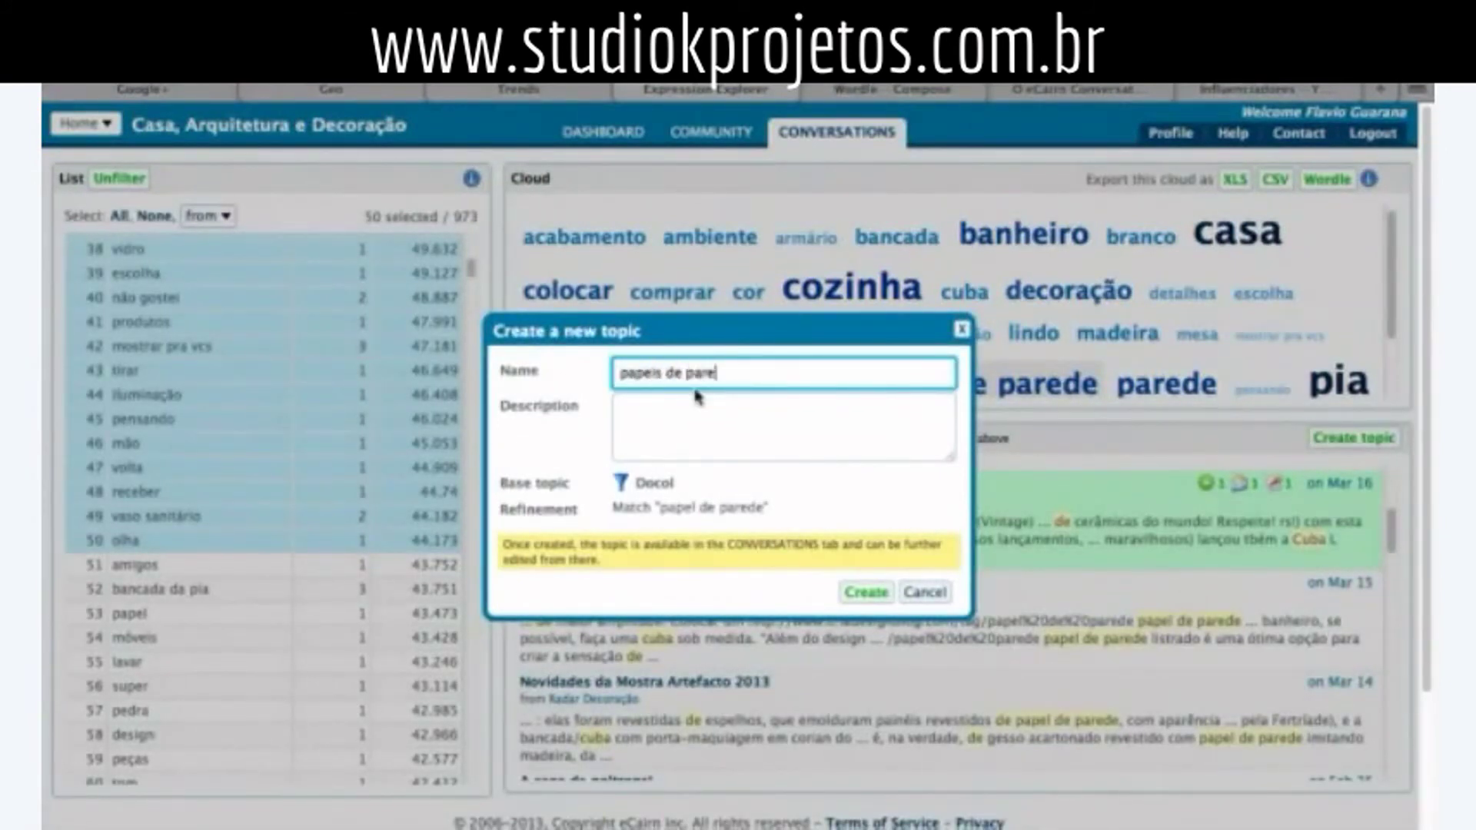
{"action": "left_click", "coordinate": [732, 432]}
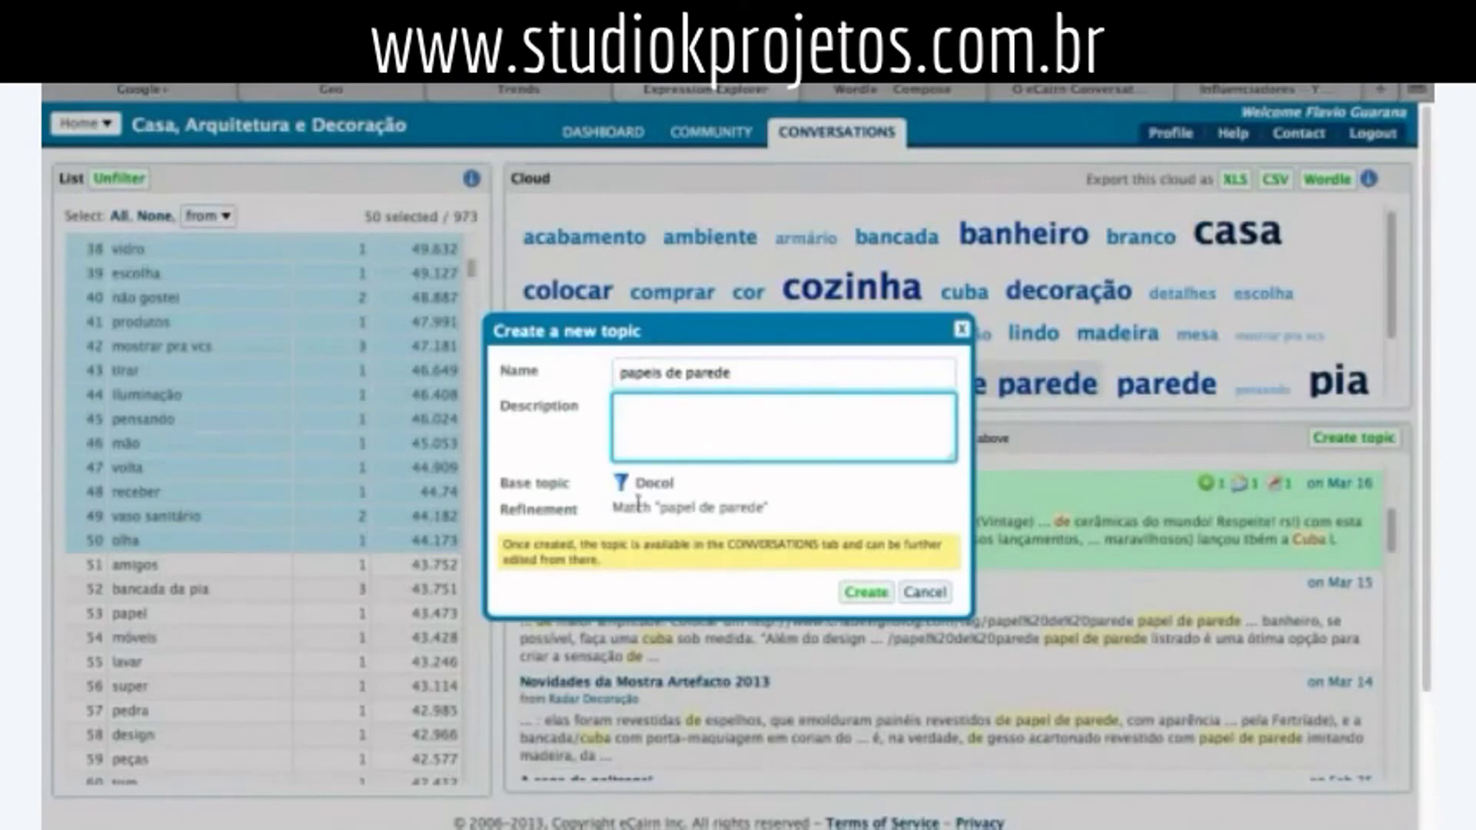
{"action": "left_click", "coordinate": [926, 593]}
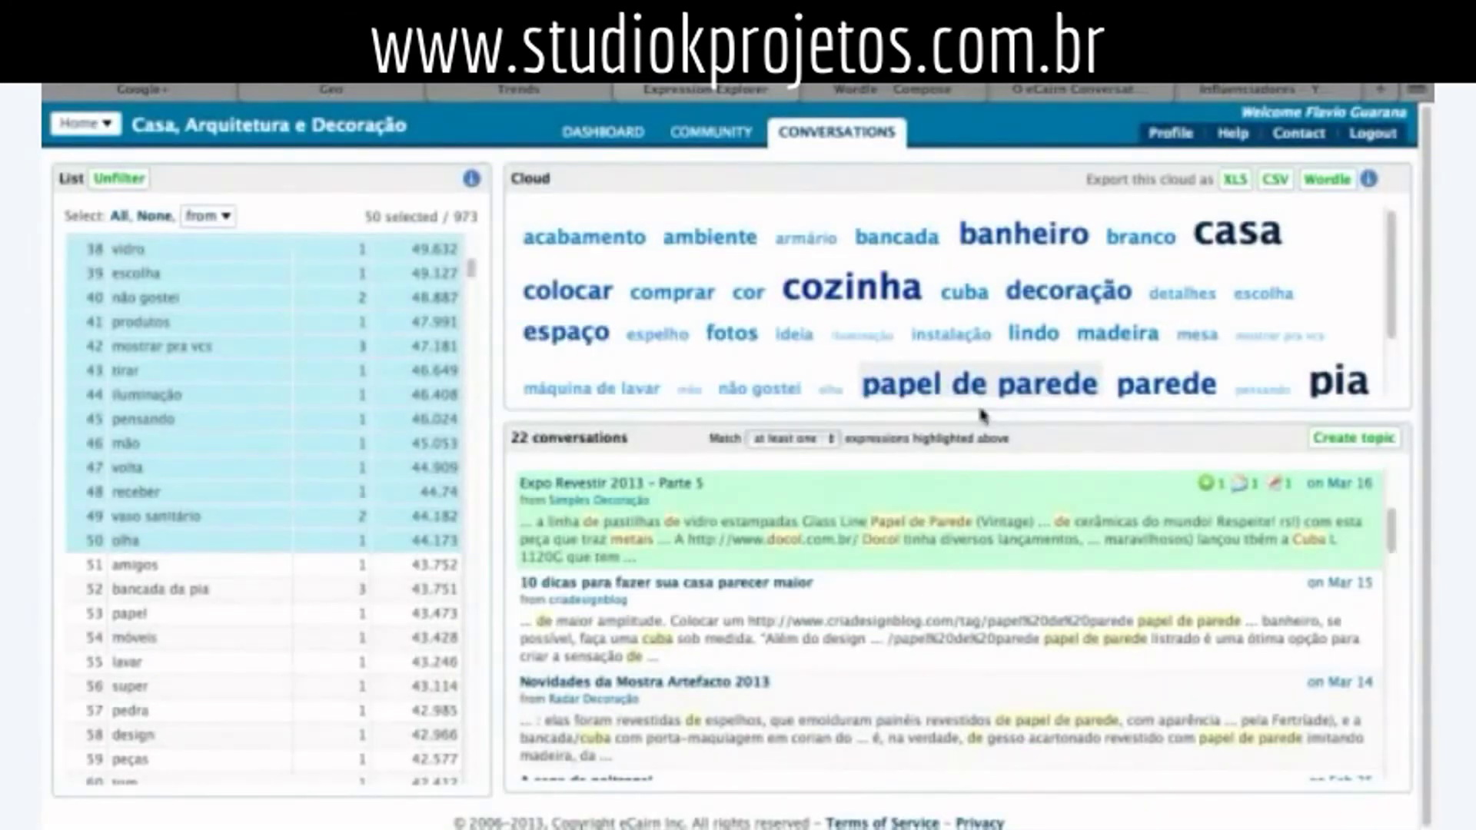
- Show the conversations matching the cloud expression "cuba" and start creating a new topic from them
{"action": "scroll", "coordinate": [953, 330], "scroll_direction": "up", "scroll_amount": 1}
{"action": "left_click", "coordinate": [964, 296]}
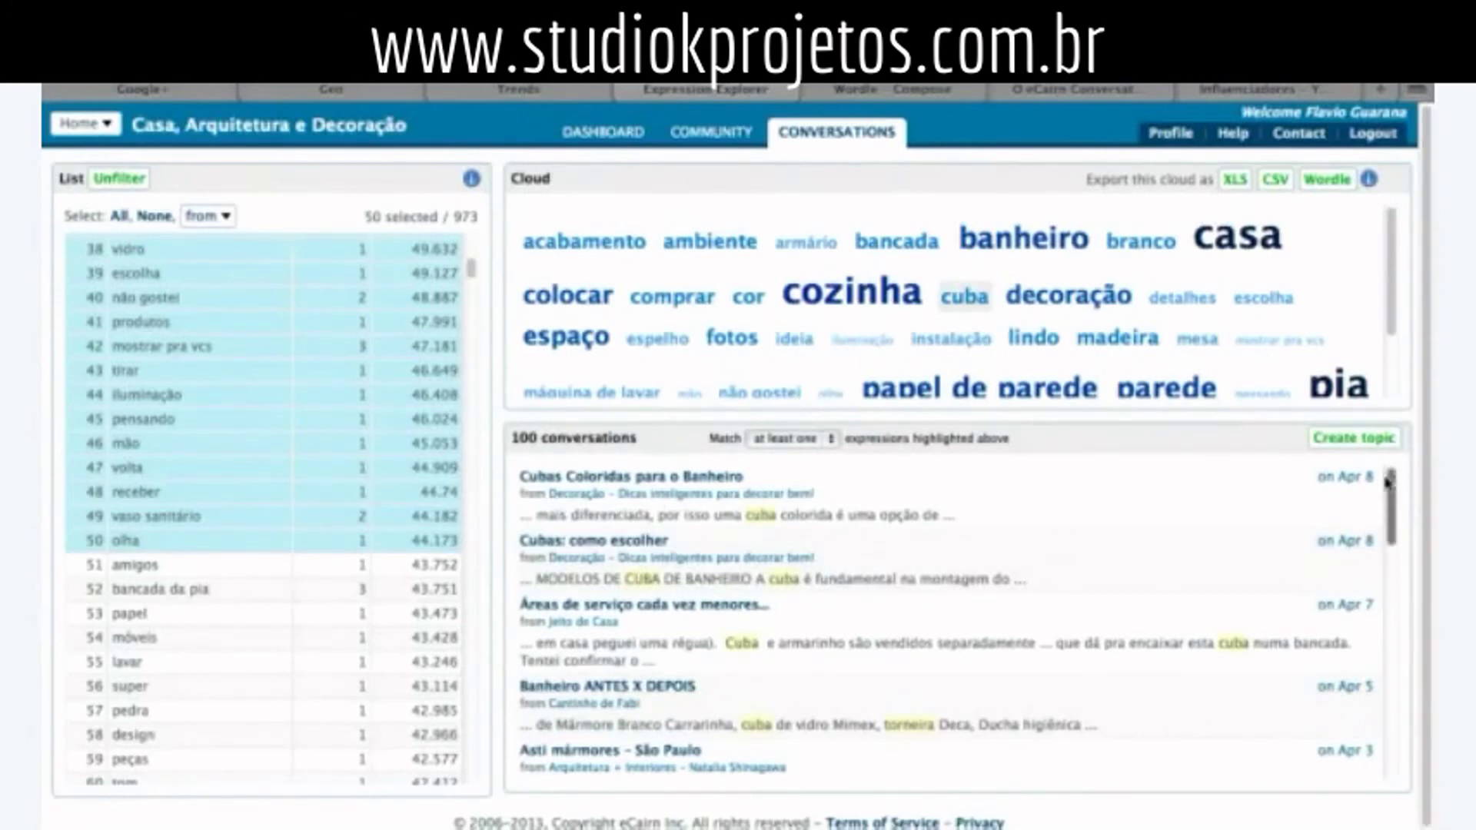
{"action": "left_click_drag", "start_coordinate": [1390, 491], "coordinate": [1404, 433]}
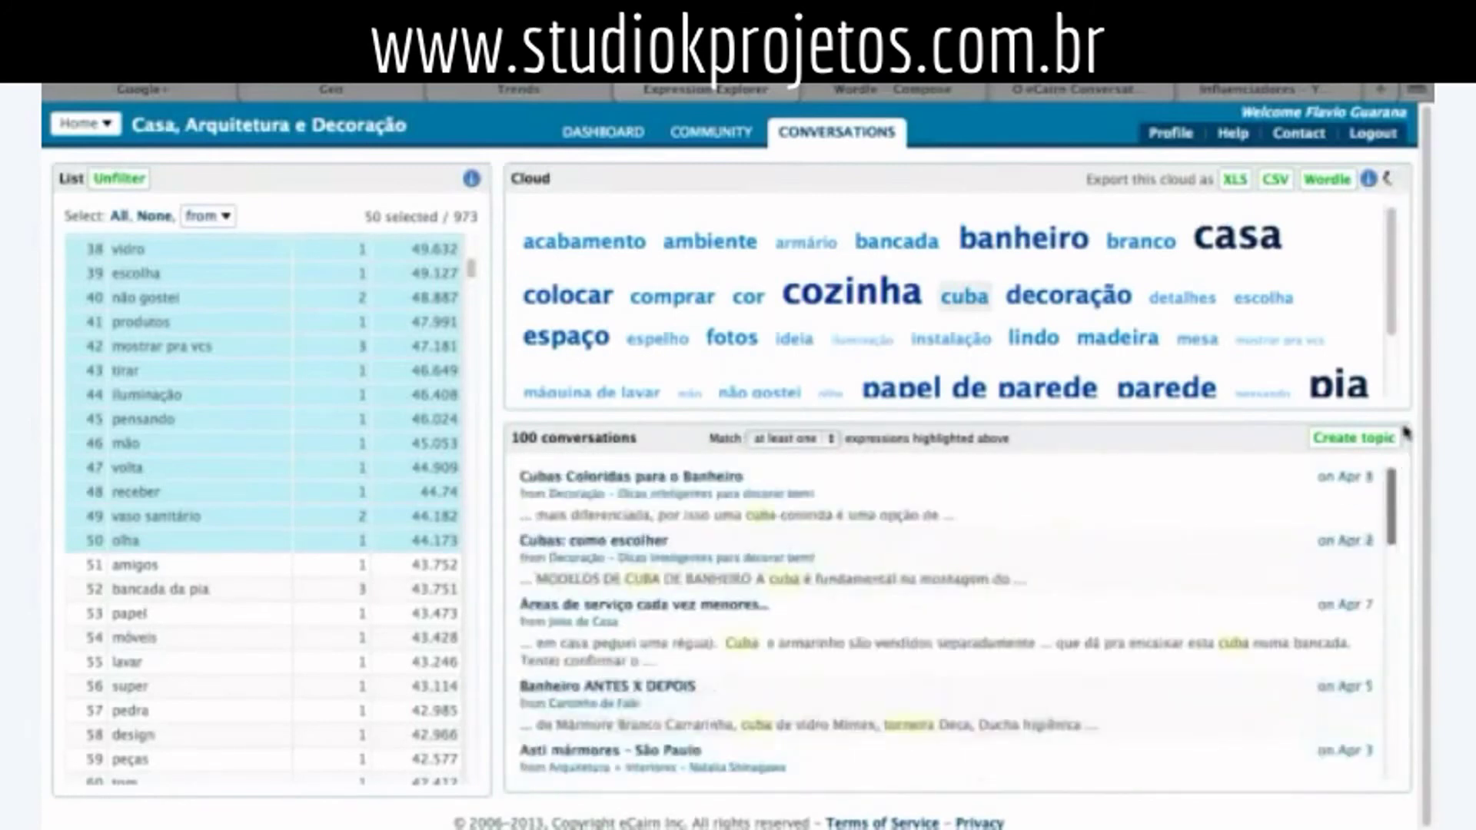
{"action": "left_click", "coordinate": [1350, 442]}
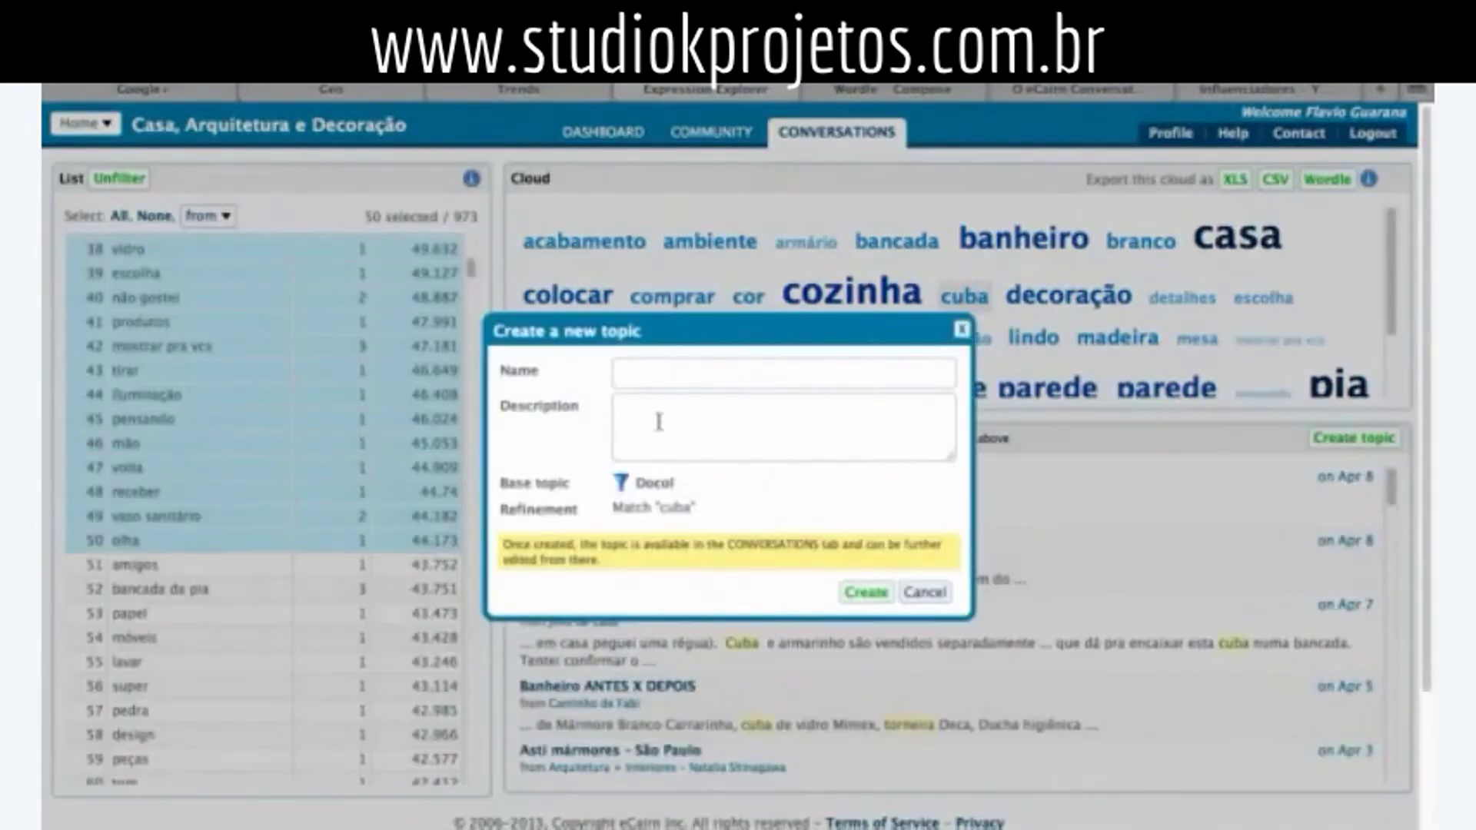
{"action": "left_click", "coordinate": [647, 377]}
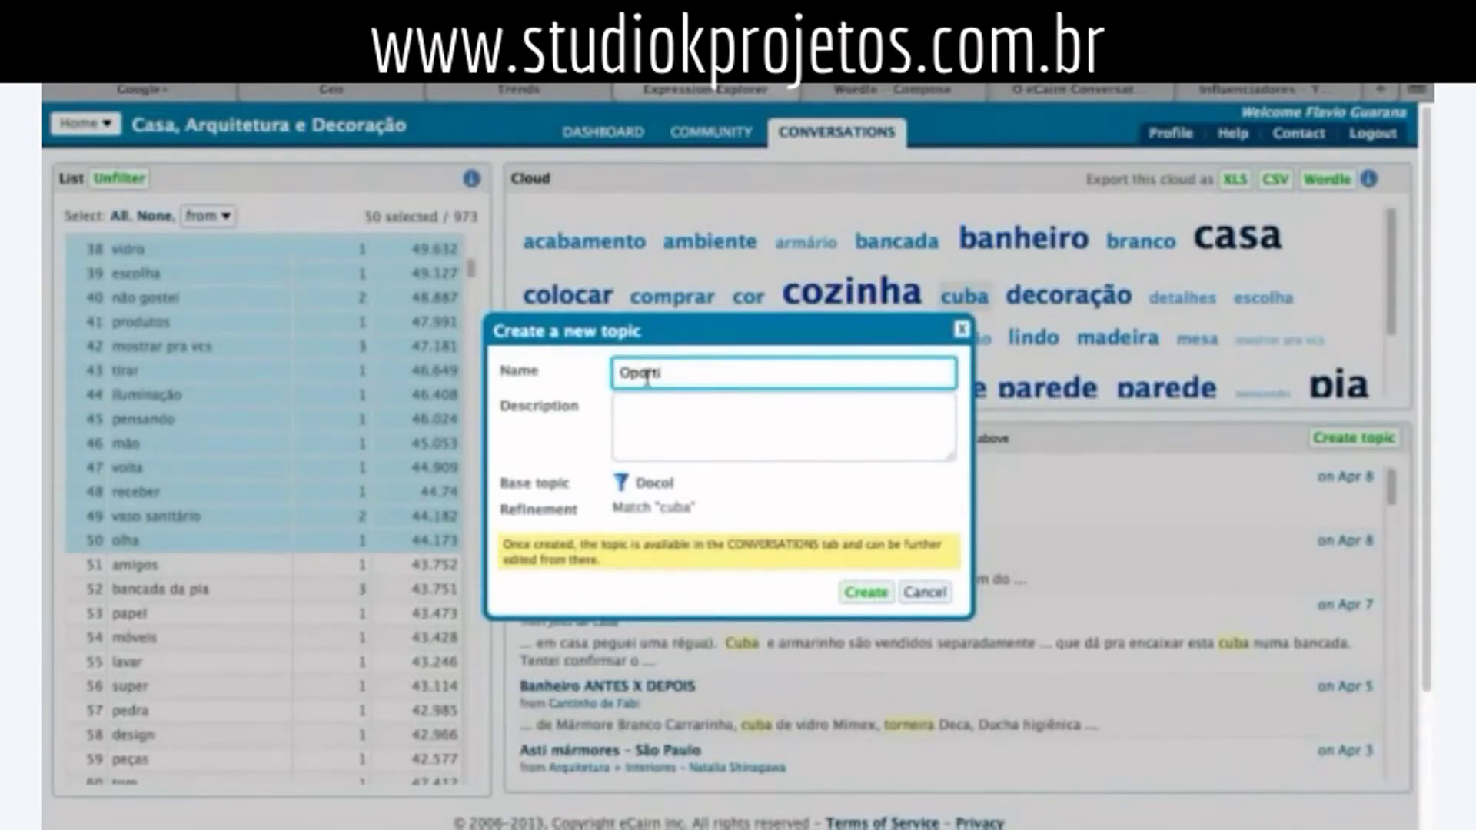
{"action": "type", "text": "Oportunida"}
{"action": "key", "text": "BackSpace"}
{"action": "key", "text": "BackSpace"}
{"action": "key", "text": "BackSpace"}
{"action": "key", "text": "BackSpace"}
{"action": "key", "text": "BackSpace"}
{"action": "key", "text": "BackSpace"}
{"action": "key", "text": "BackSpace"}
- Name the topic "Cubas", give it a description beginning with "Posts", create it, and return to the conversations overview
{"action": "type", "text": "Cubas"}
{"action": "left_click", "coordinate": [660, 434]}
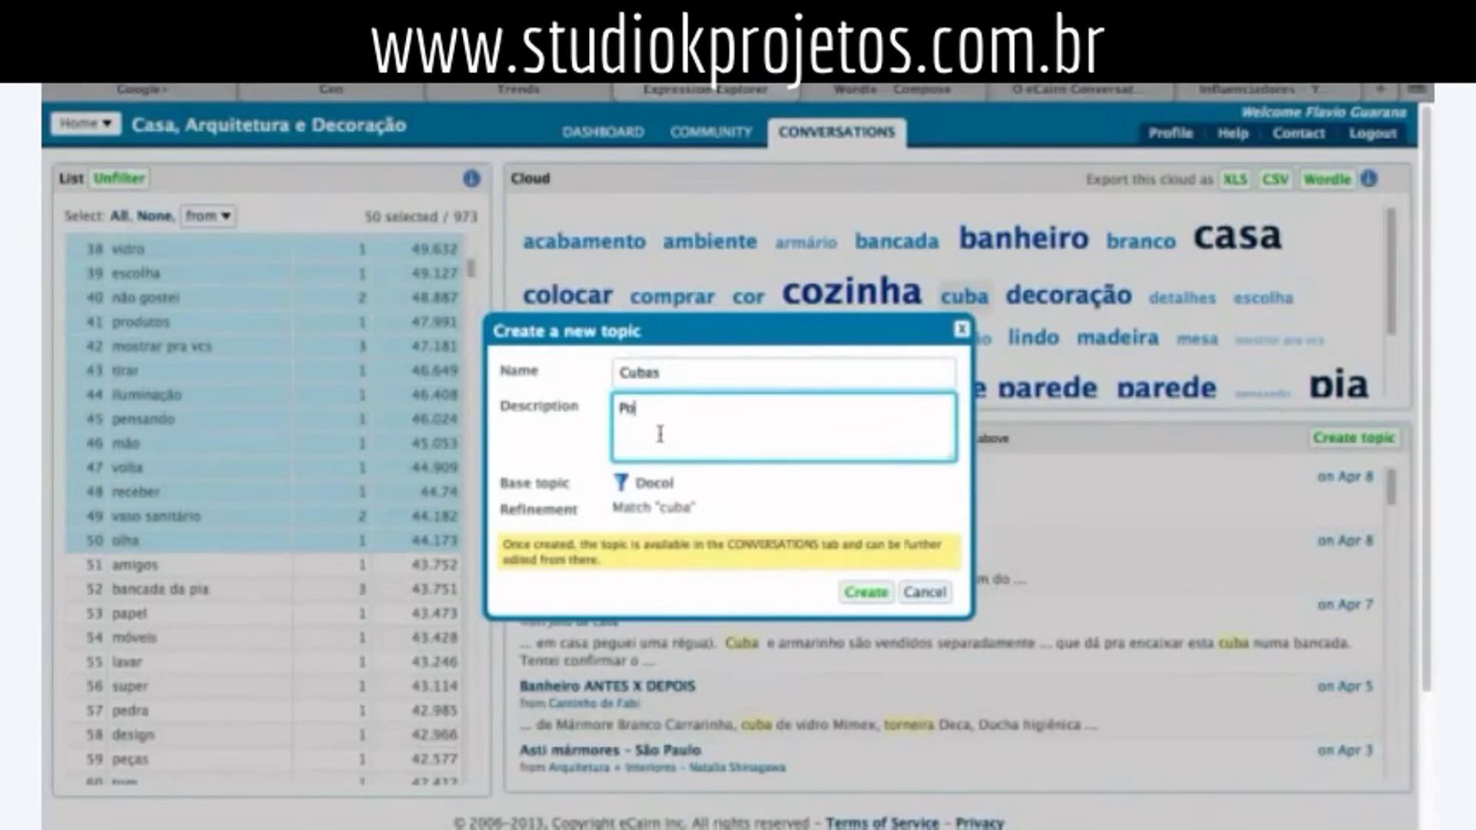
{"action": "type", "text": "Posts sobr"}
{"action": "left_click", "coordinate": [874, 597]}
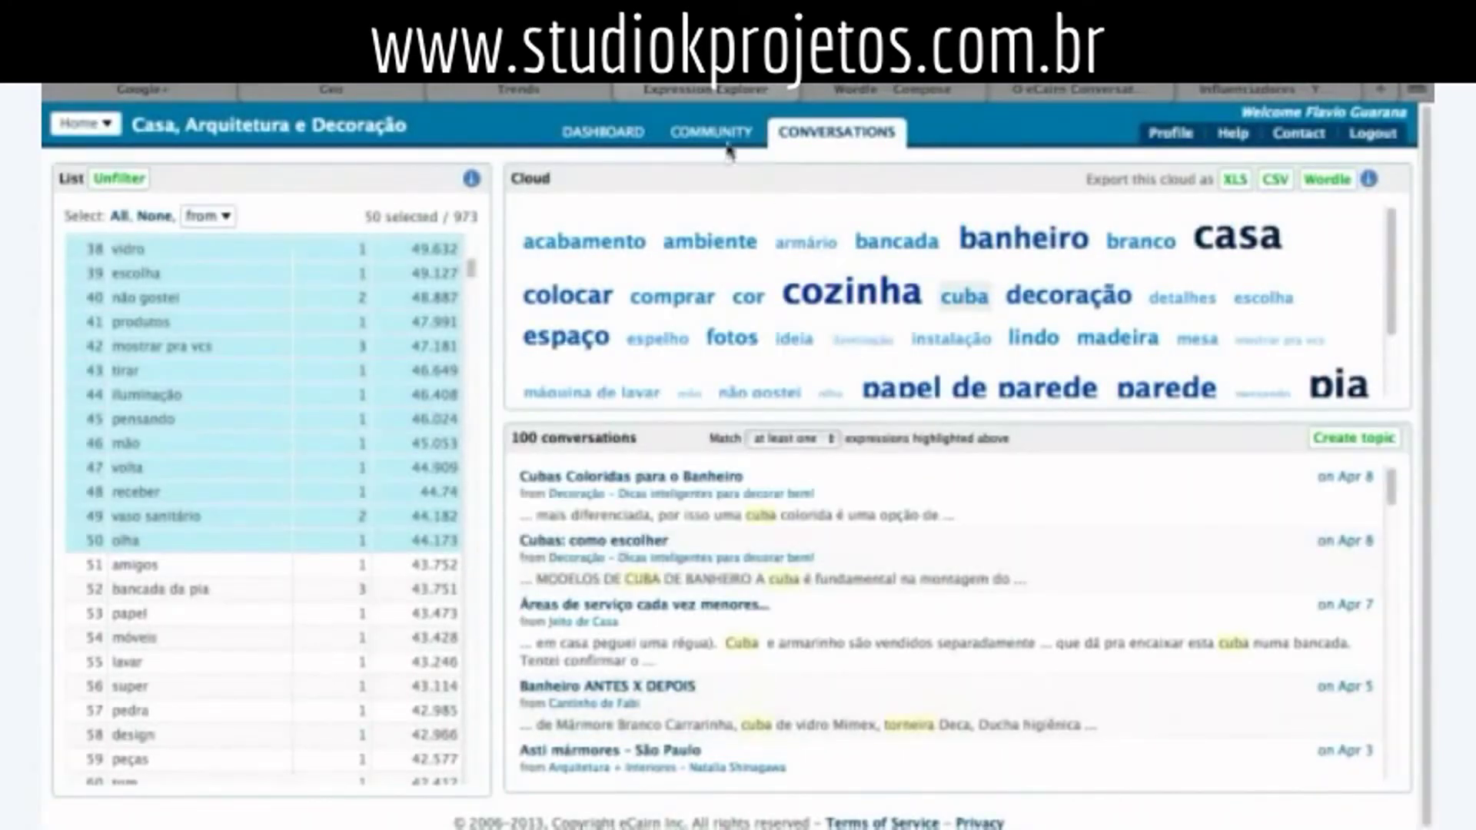
{"action": "left_click", "coordinate": [856, 129]}
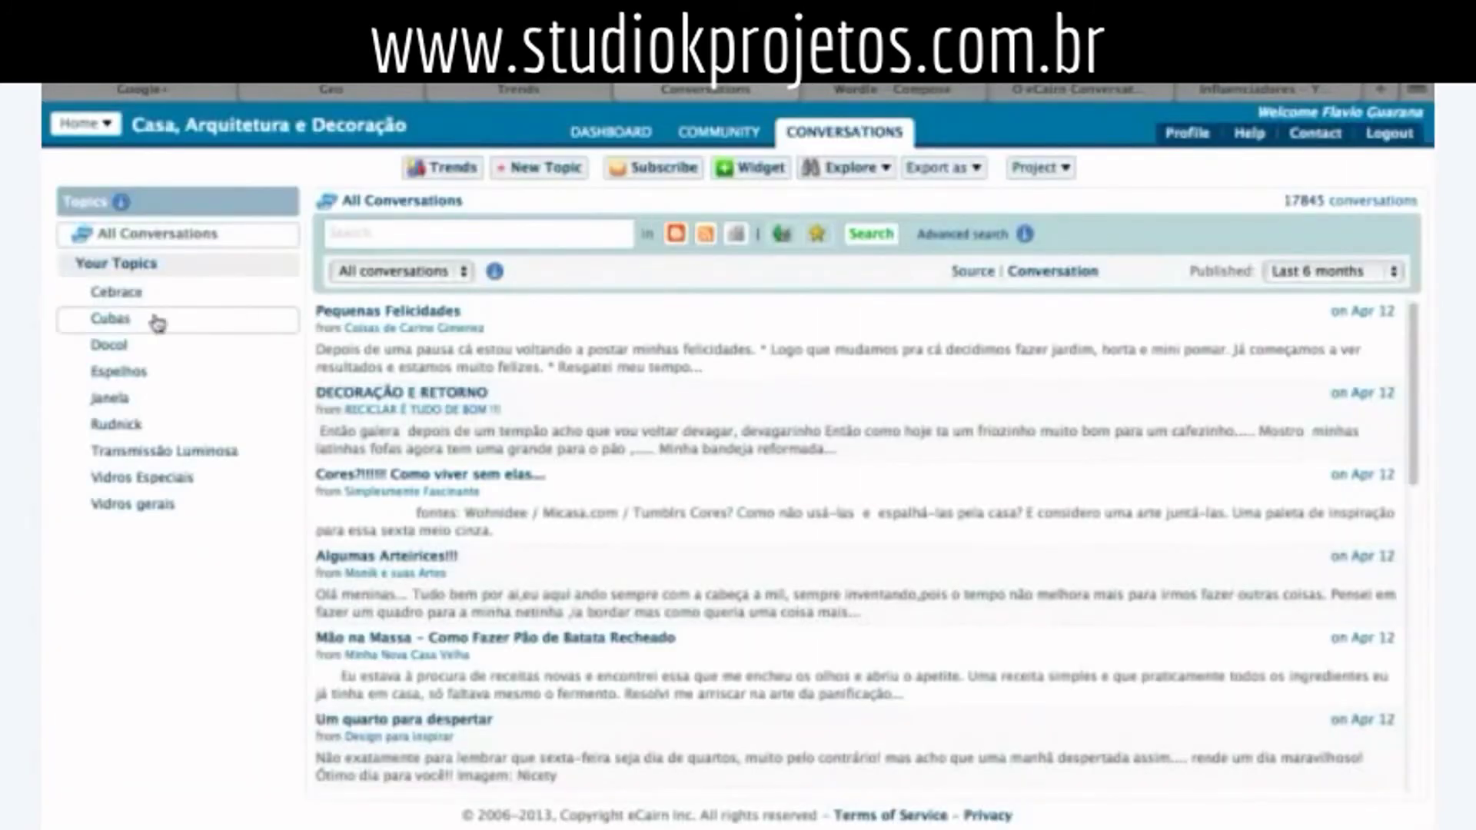
- Open the Cubas topic, look through its conversations and refine them by the word "cubas"
{"action": "left_click", "coordinate": [110, 320]}
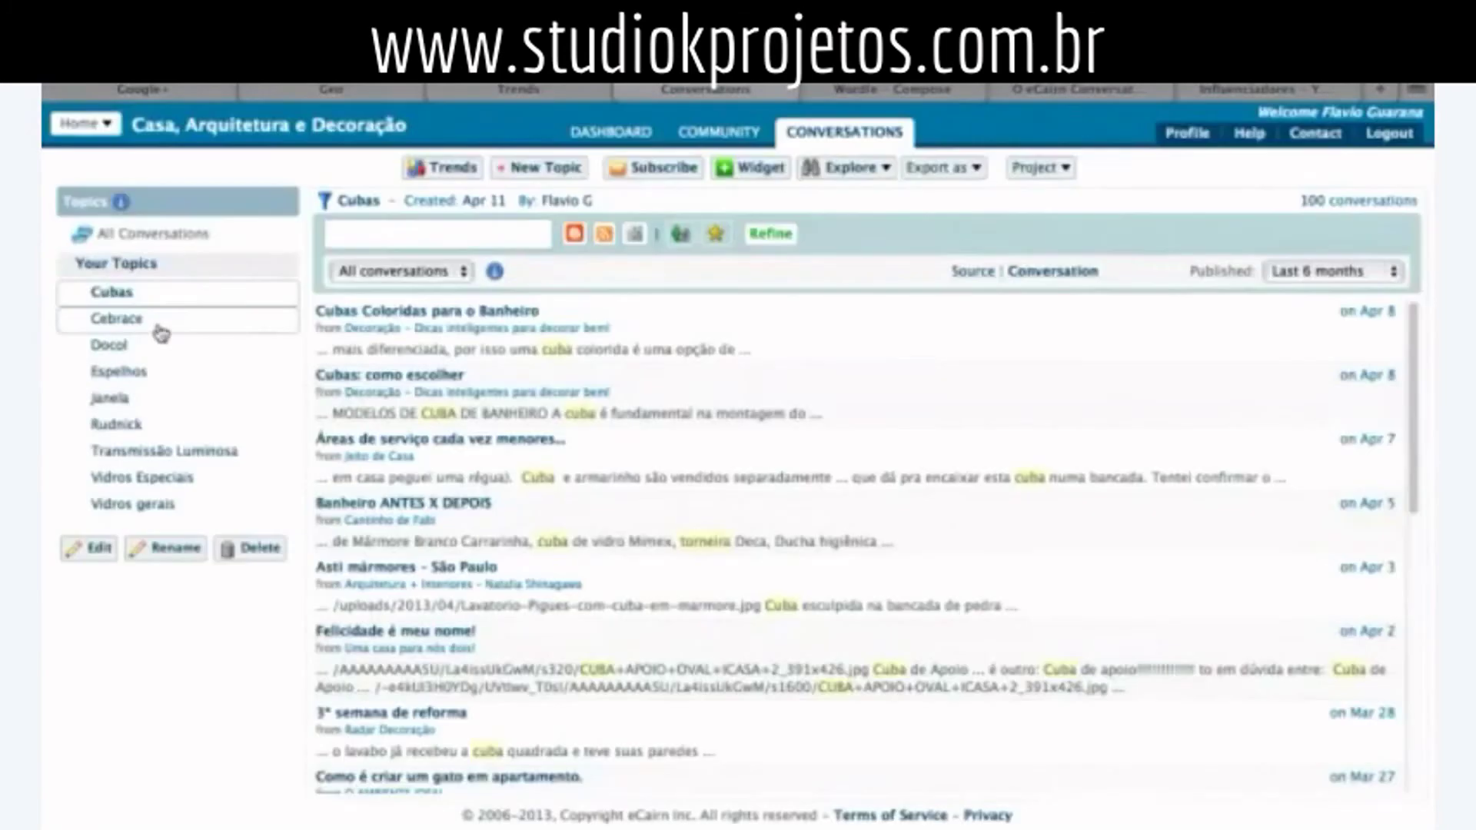
{"action": "scroll", "coordinate": [445, 776], "scroll_direction": "down", "scroll_amount": 5}
{"action": "scroll", "coordinate": [460, 665], "scroll_direction": "up", "scroll_amount": 5}
{"action": "left_click", "coordinate": [358, 237]}
{"action": "type", "text": "hg"}
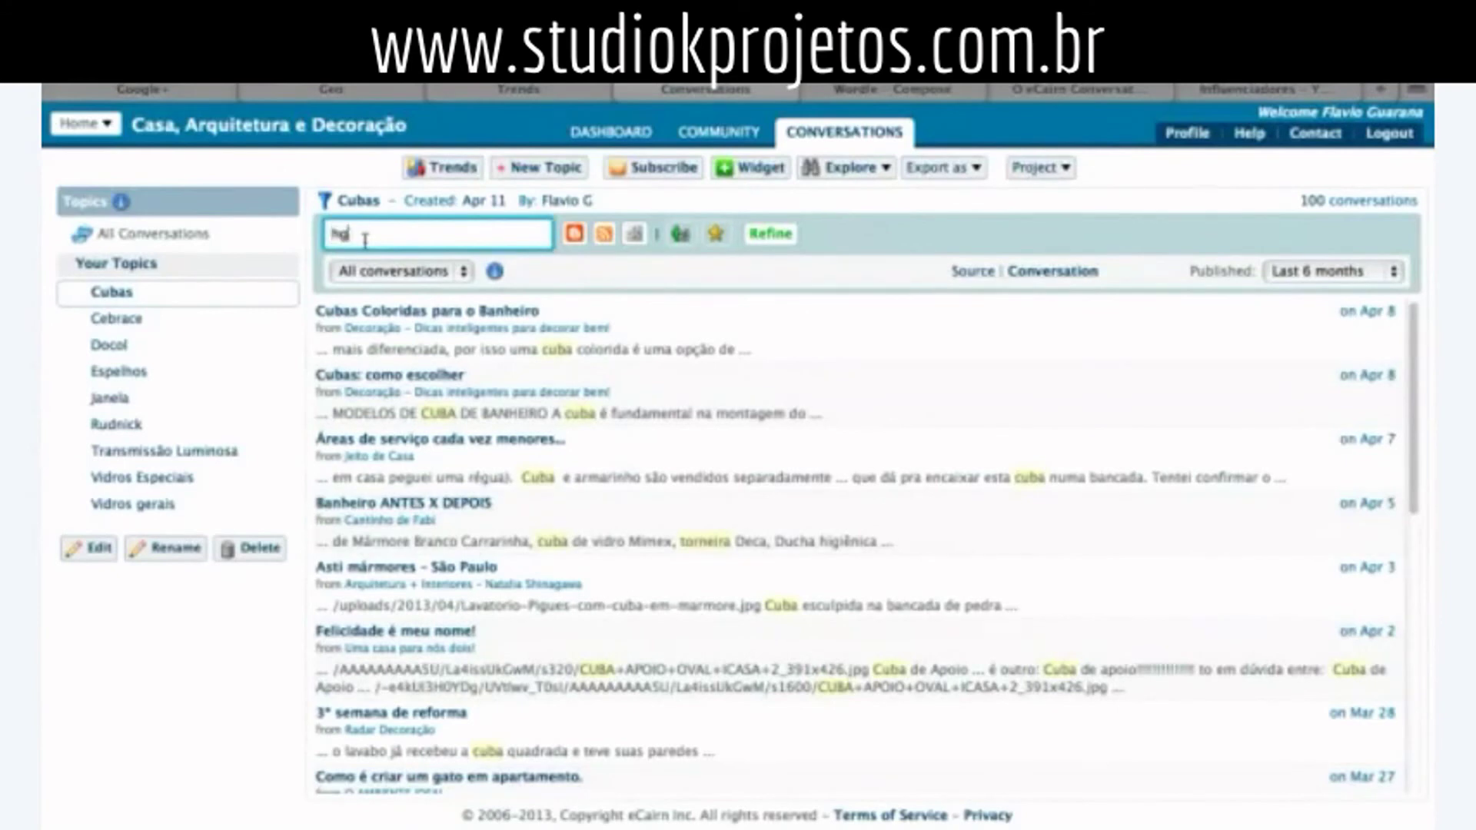
{"action": "type", "text": "cubas"}
{"action": "left_click_drag", "start_coordinate": [1299, 202], "coordinate": [1425, 201]}
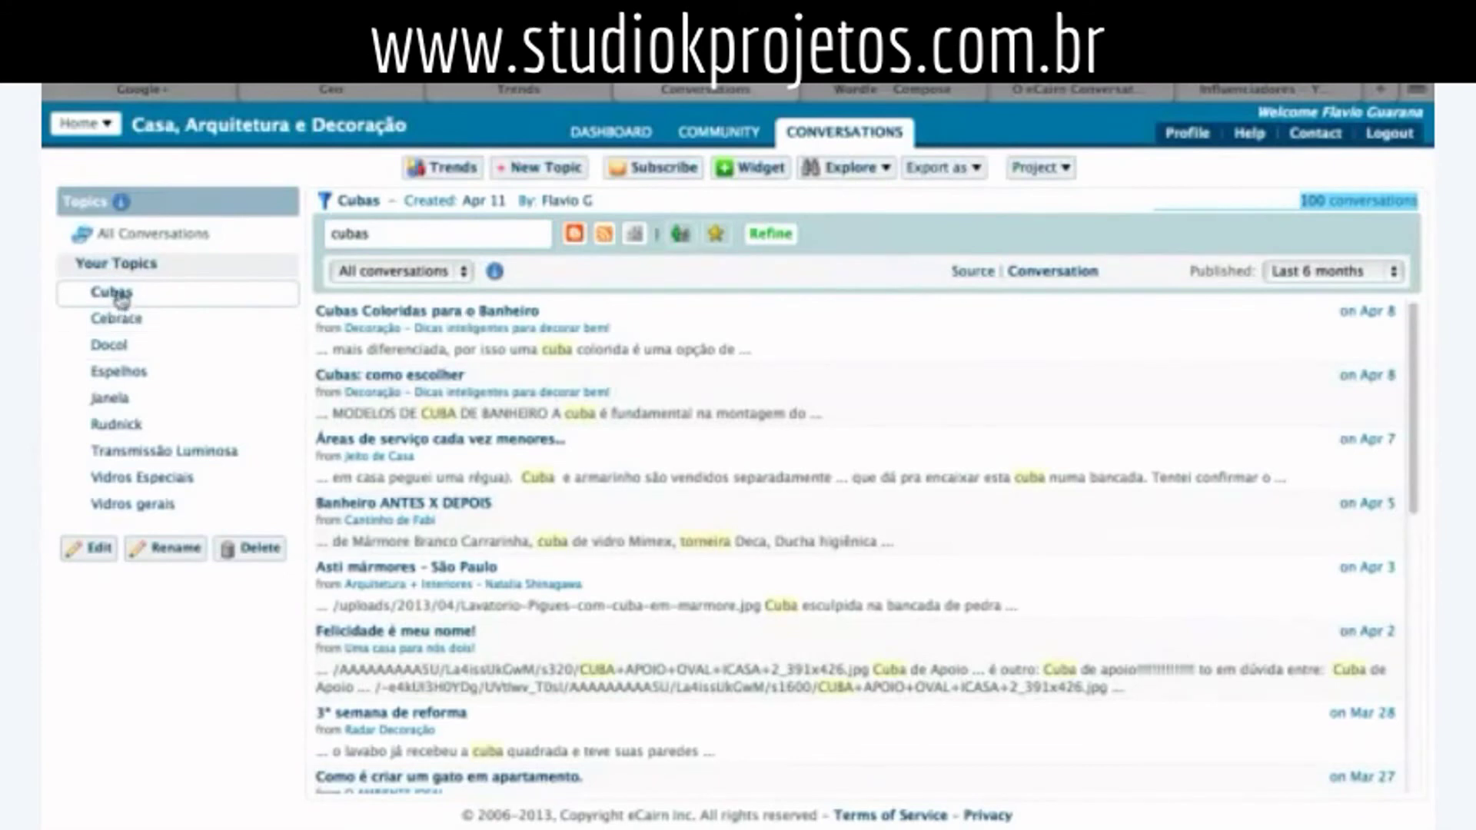
{"action": "left_click_drag", "start_coordinate": [1413, 384], "coordinate": [1398, 311]}
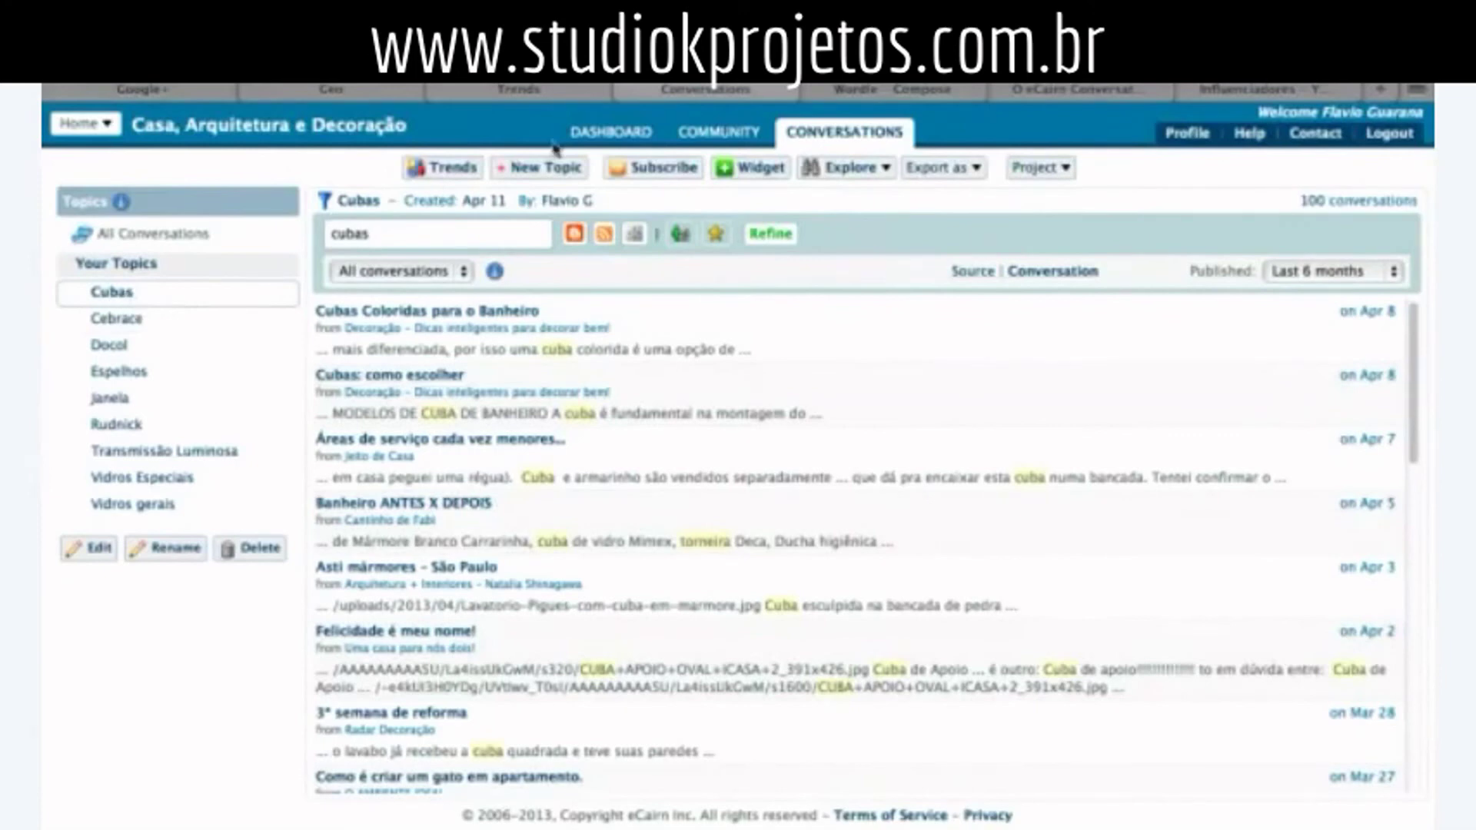
- Open the community's influencer list for the Cubas topic and refine it by "São paulo"
{"action": "left_click", "coordinate": [737, 143]}
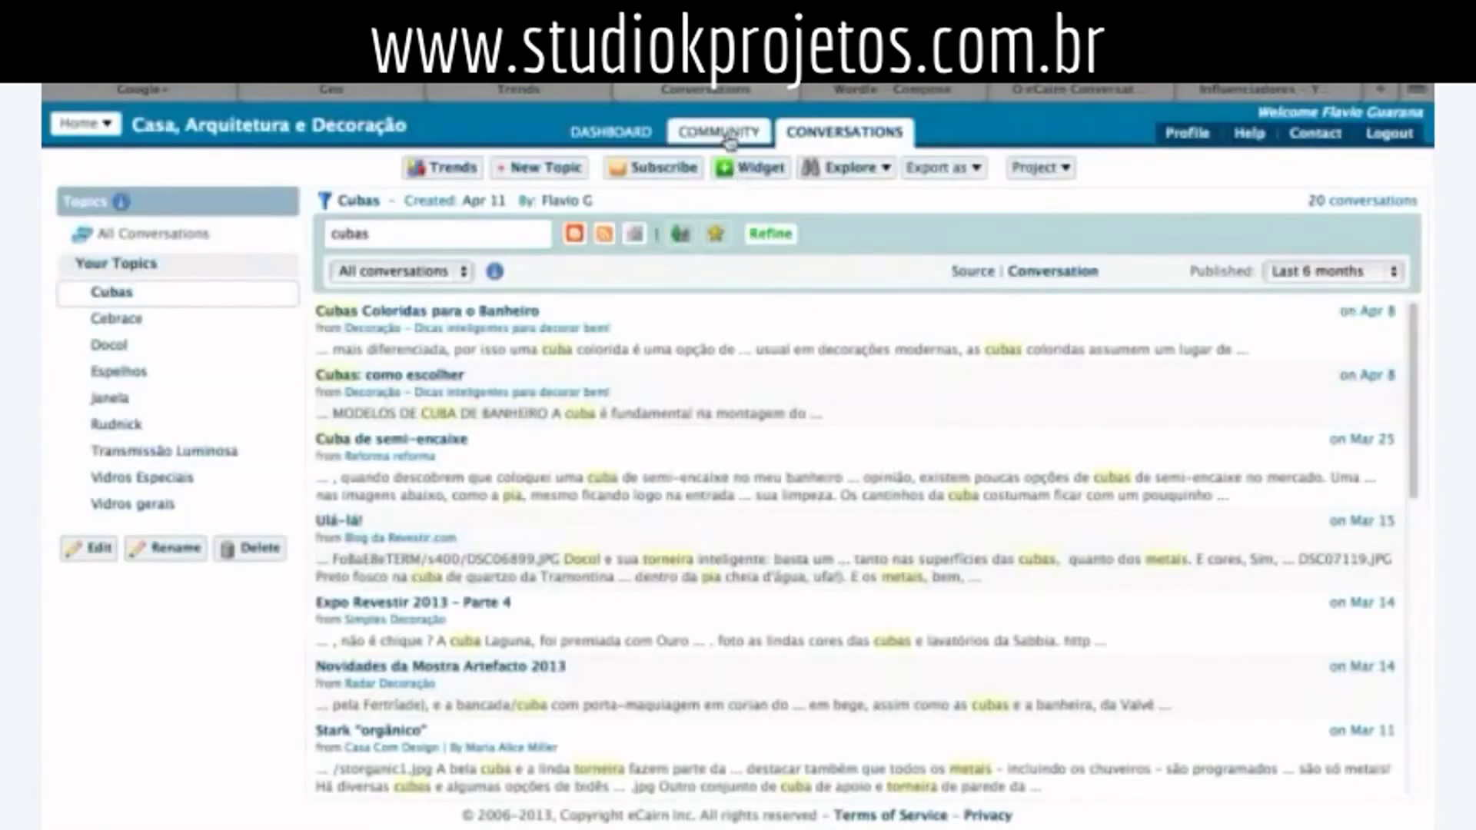
{"action": "left_click", "coordinate": [732, 142]}
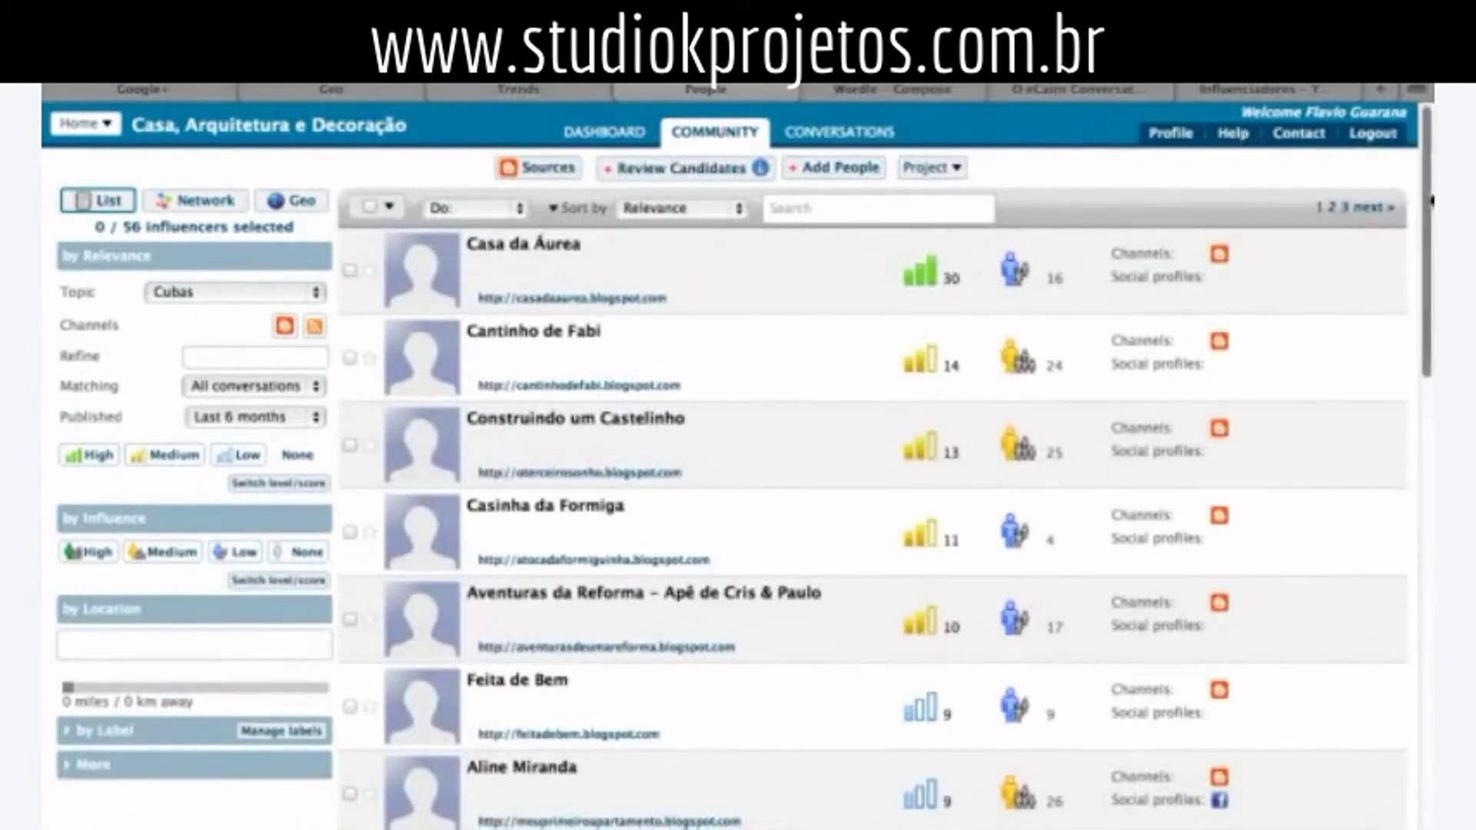
{"action": "left_click_drag", "start_coordinate": [1426, 208], "coordinate": [1423, 138]}
{"action": "scroll", "coordinate": [1428, 221], "scroll_direction": "down", "scroll_amount": 1}
{"action": "left_click", "coordinate": [238, 304]}
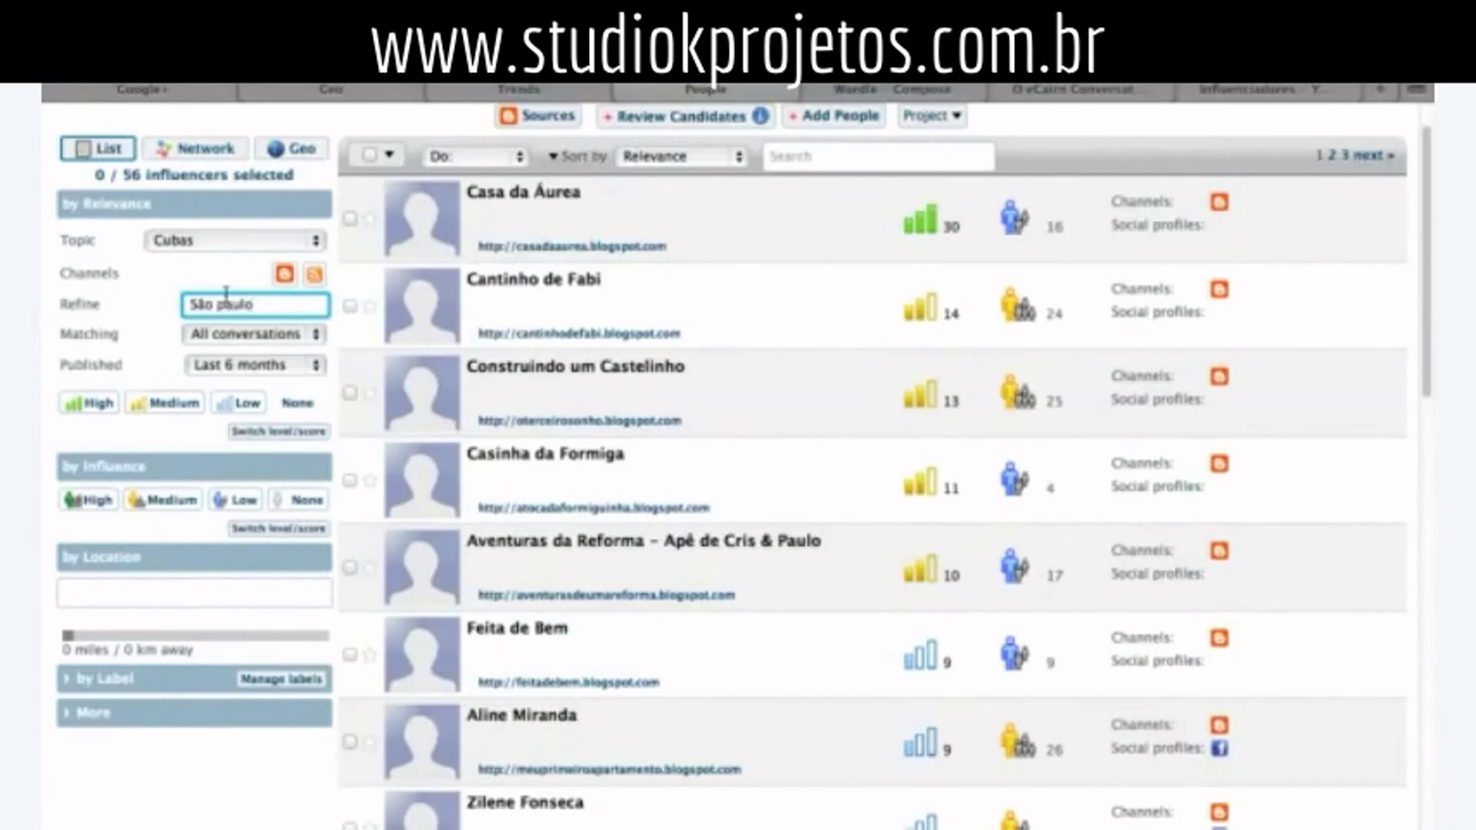
{"action": "key", "text": "Return"}
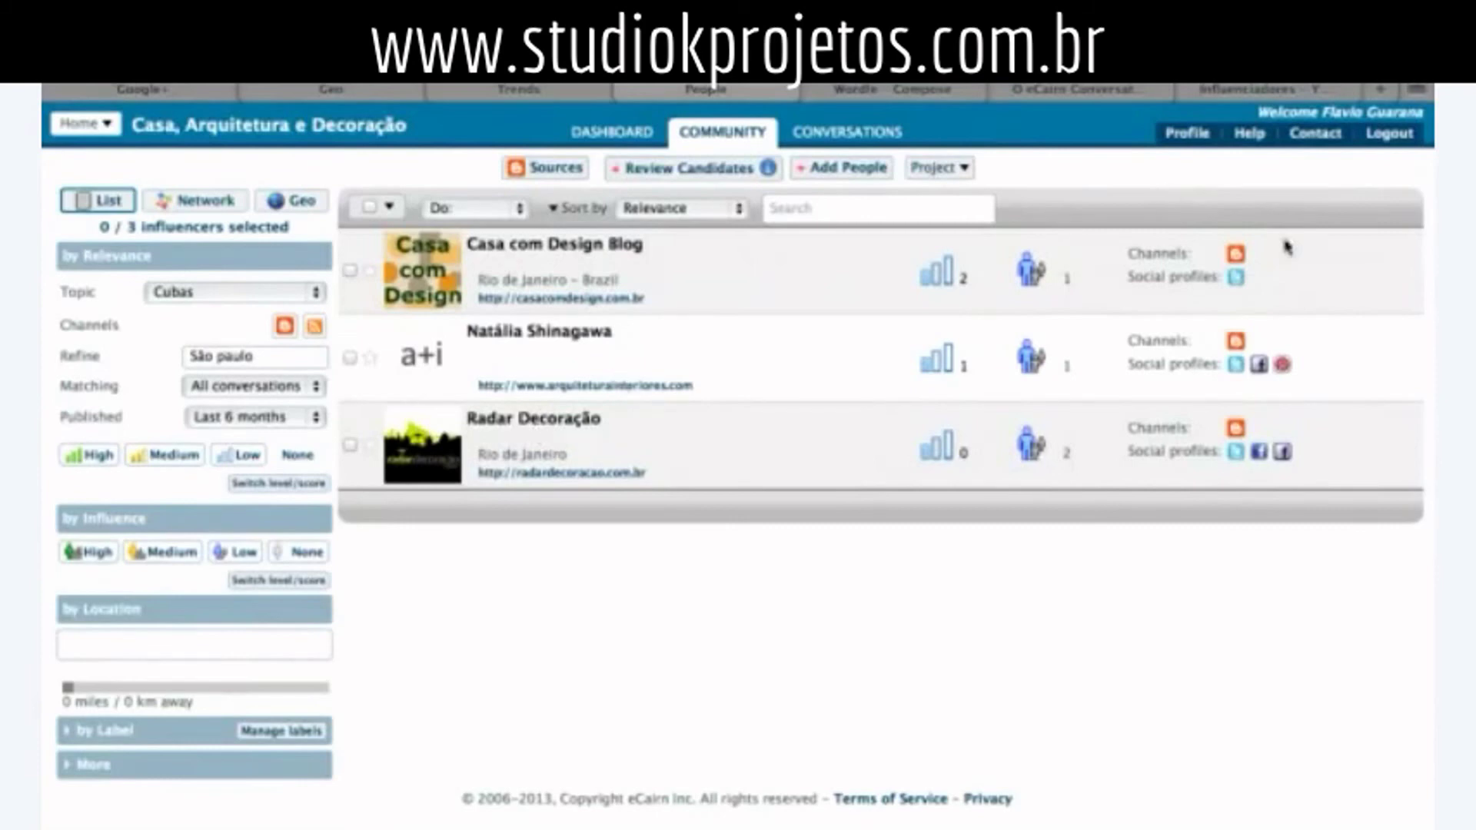
- View the conversation chart in the Radar Decoração influencer profile and close the profile
{"action": "mouse_move", "coordinate": [1075, 265]}
{"action": "left_mouse_down"}
{"action": "mouse_move", "coordinate": [1025, 413]}
{"action": "mouse_move", "coordinate": [1026, 472]}
{"action": "mouse_move", "coordinate": [1058, 260]}
{"action": "left_mouse_up"}
{"action": "left_click", "coordinate": [396, 450]}
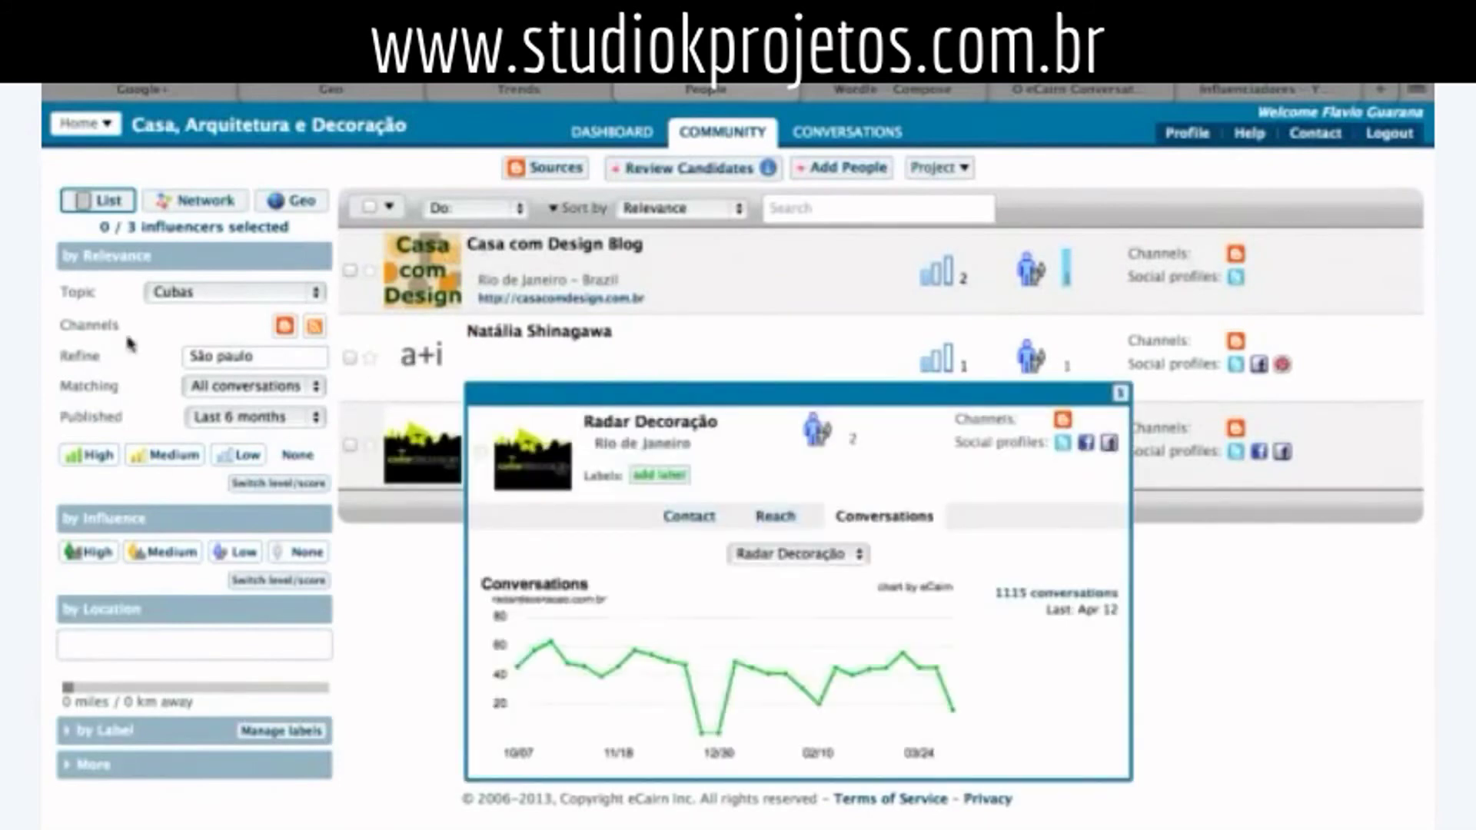
{"action": "left_click", "coordinate": [1117, 394]}
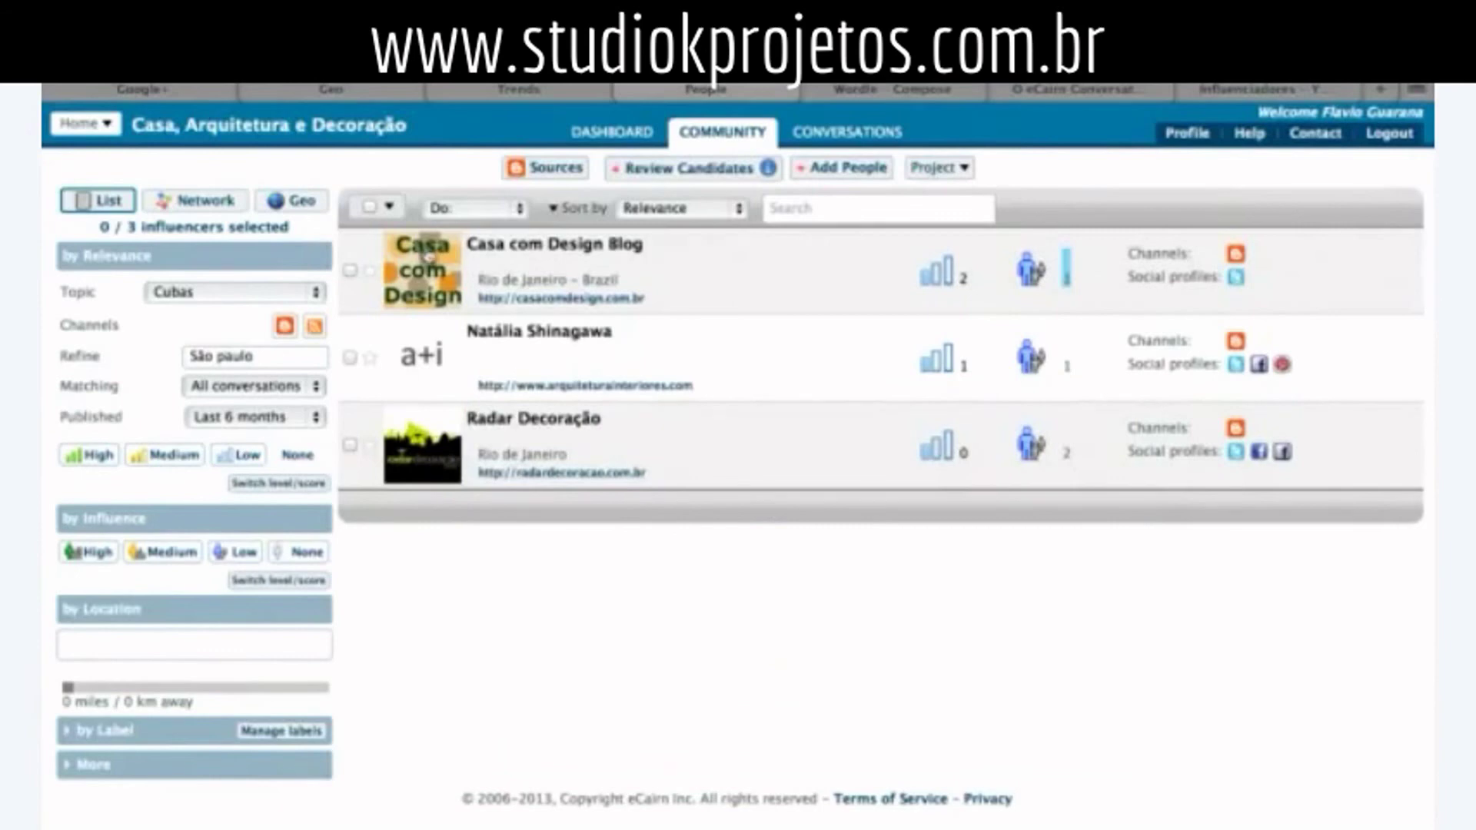
- Review the contact and reach details of the Casa com Design Blog influencer and close the profile
{"action": "left_click", "coordinate": [452, 257]}
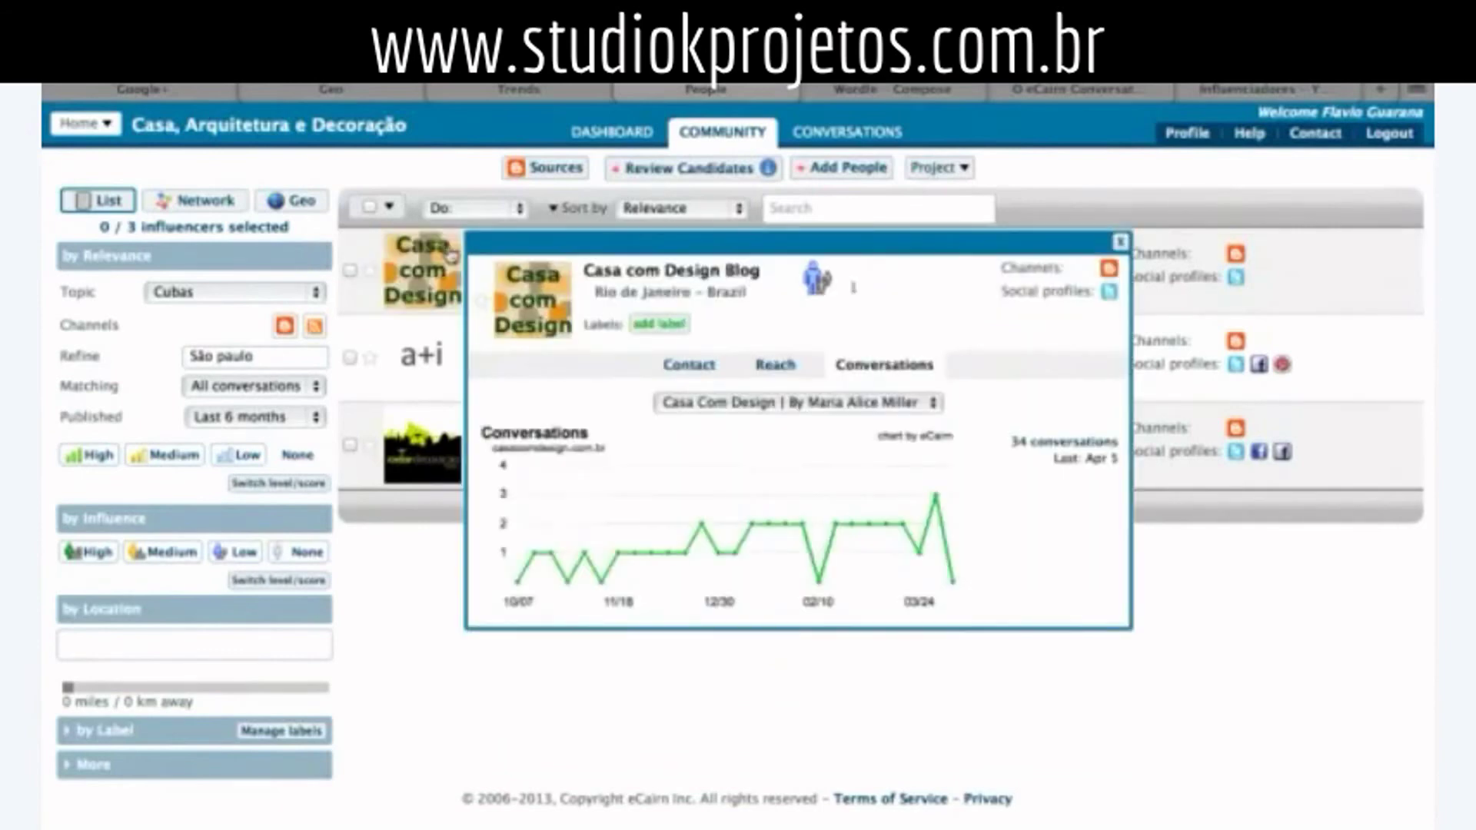
{"action": "left_click", "coordinate": [774, 368]}
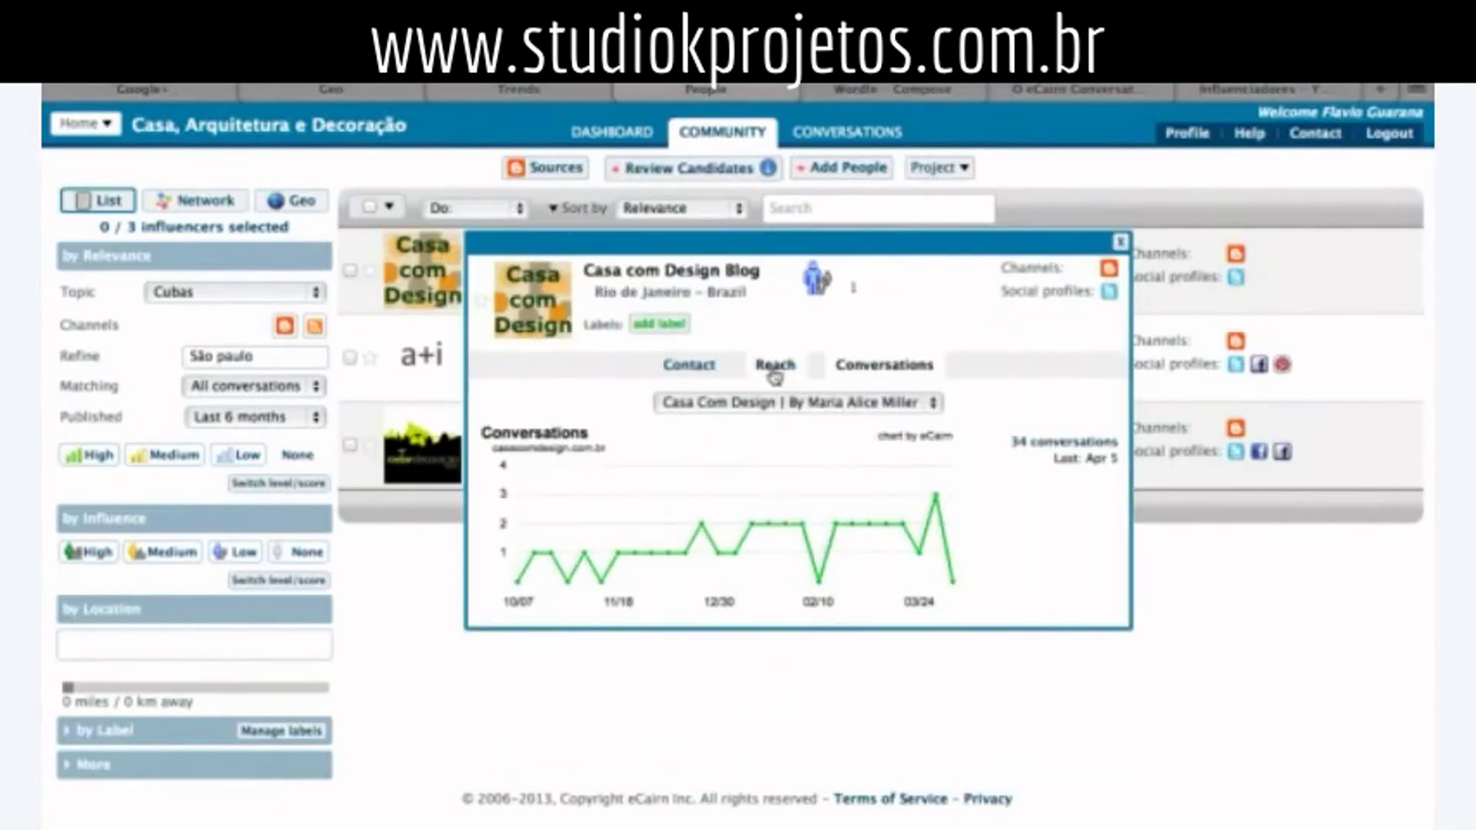
{"action": "left_click", "coordinate": [706, 372]}
{"action": "left_click", "coordinate": [774, 367]}
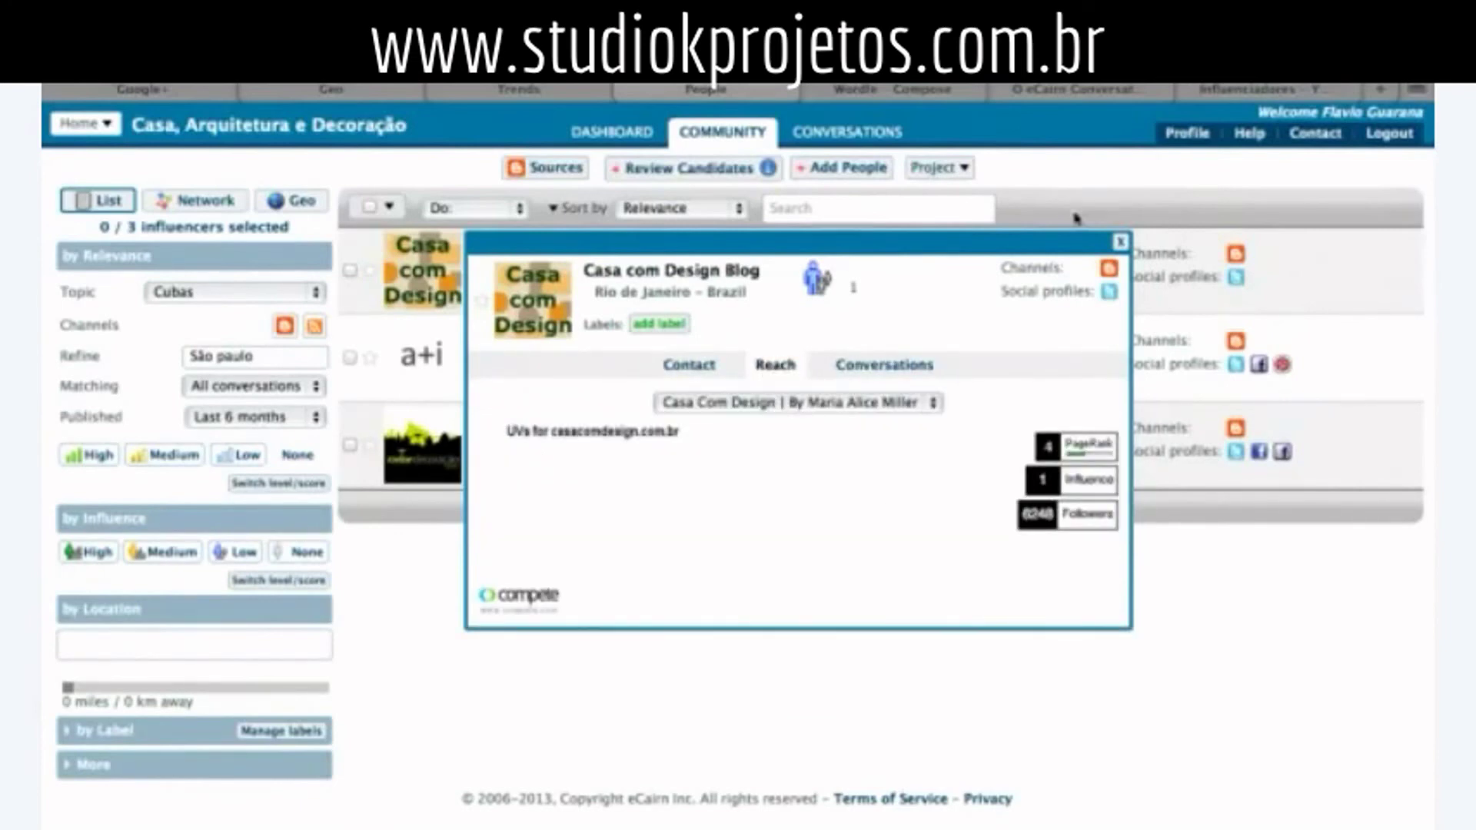
{"action": "left_click", "coordinate": [1120, 243]}
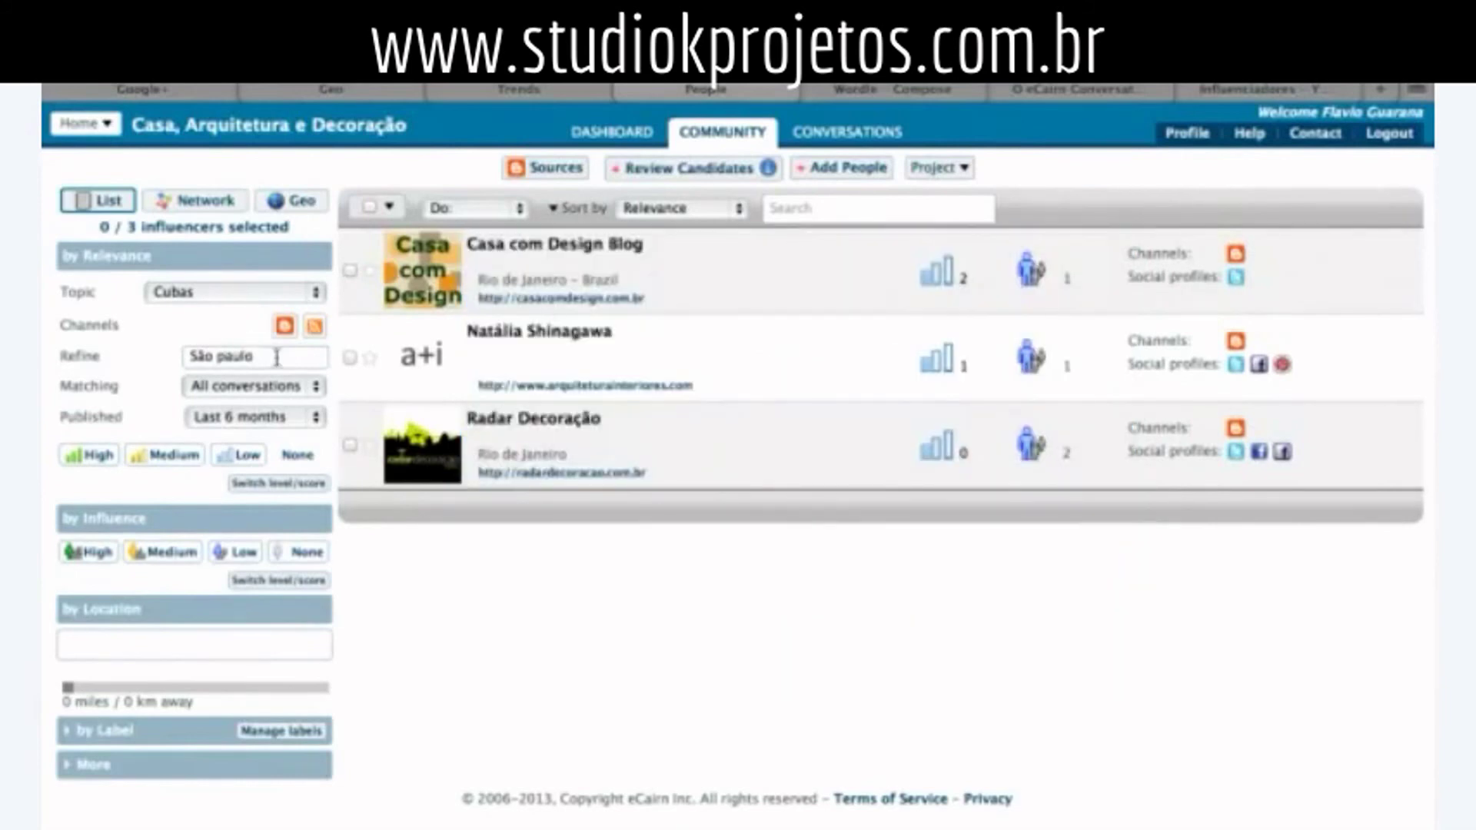
- Clear the refine term so the influencer list is filtered only by the Cubas topic
{"action": "left_click_drag", "start_coordinate": [275, 356], "coordinate": [112, 342]}
{"action": "key", "text": "BackSpace"}
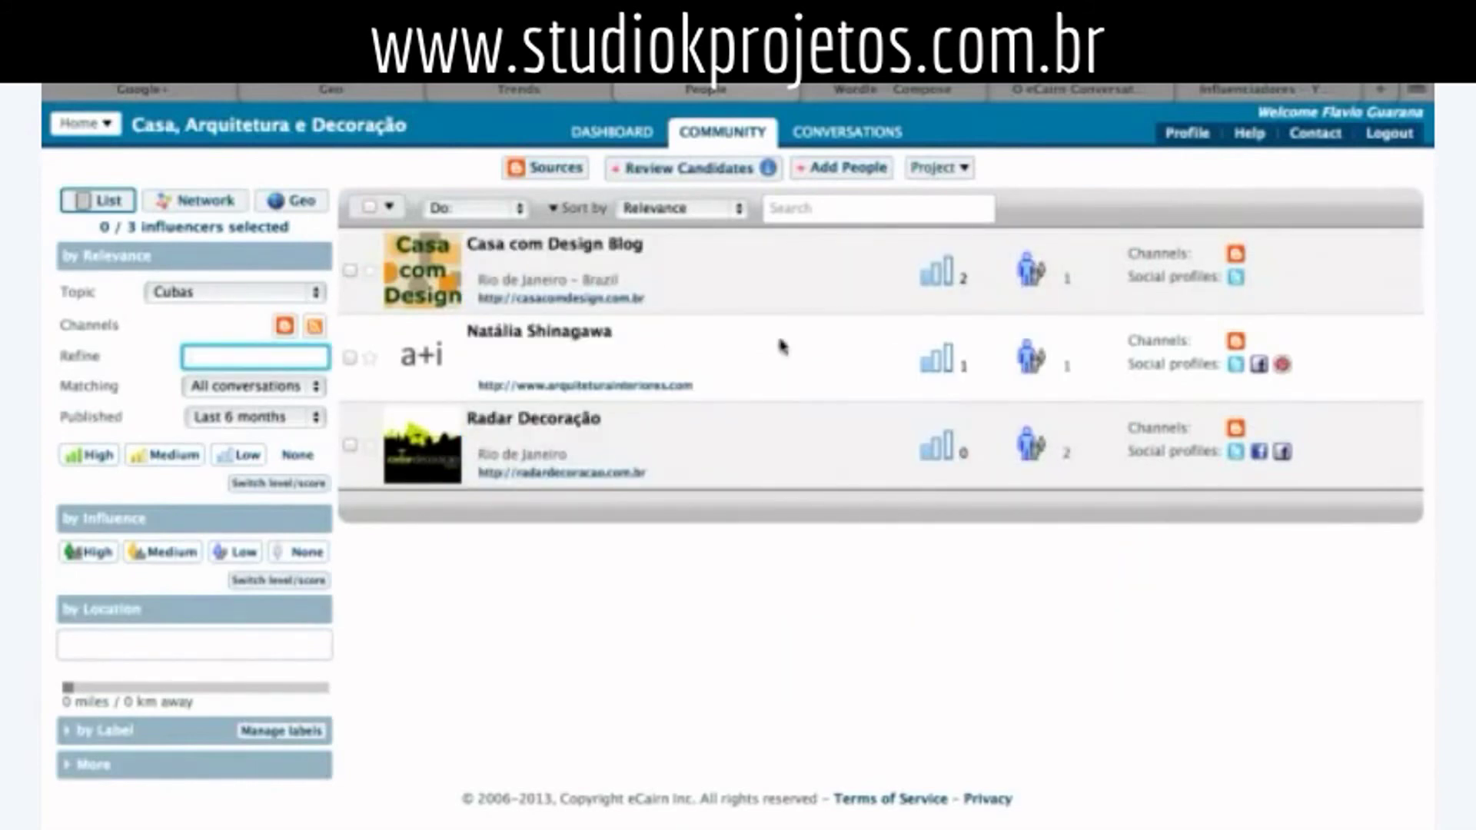
{"action": "left_click", "coordinate": [419, 568]}
{"action": "left_click", "coordinate": [262, 359]}
{"action": "key", "text": "Return"}
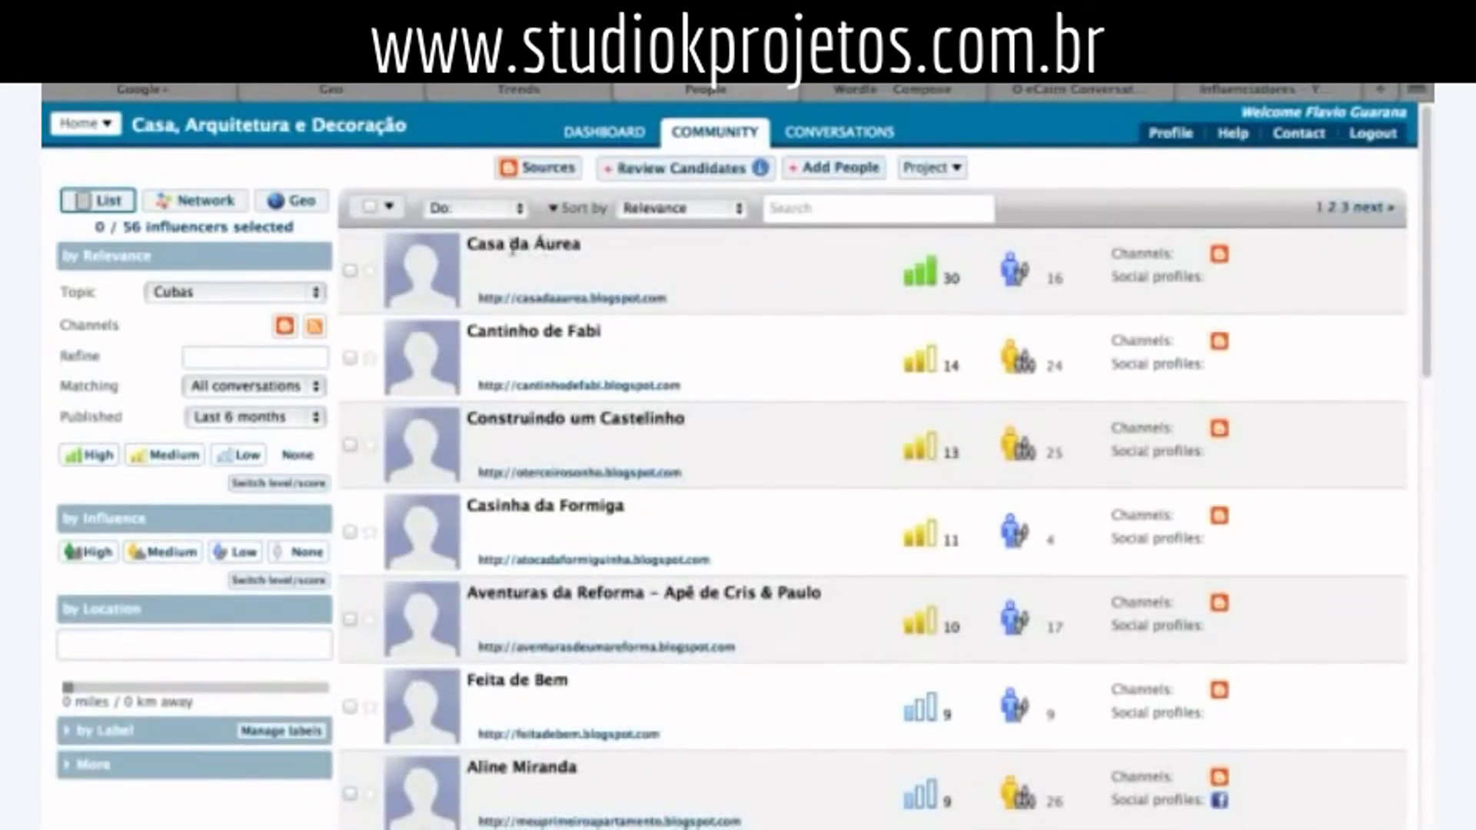
- Review the reach, contact and conversation details of the Casa da Áurea influencer and close the profile
{"action": "left_click", "coordinate": [454, 269]}
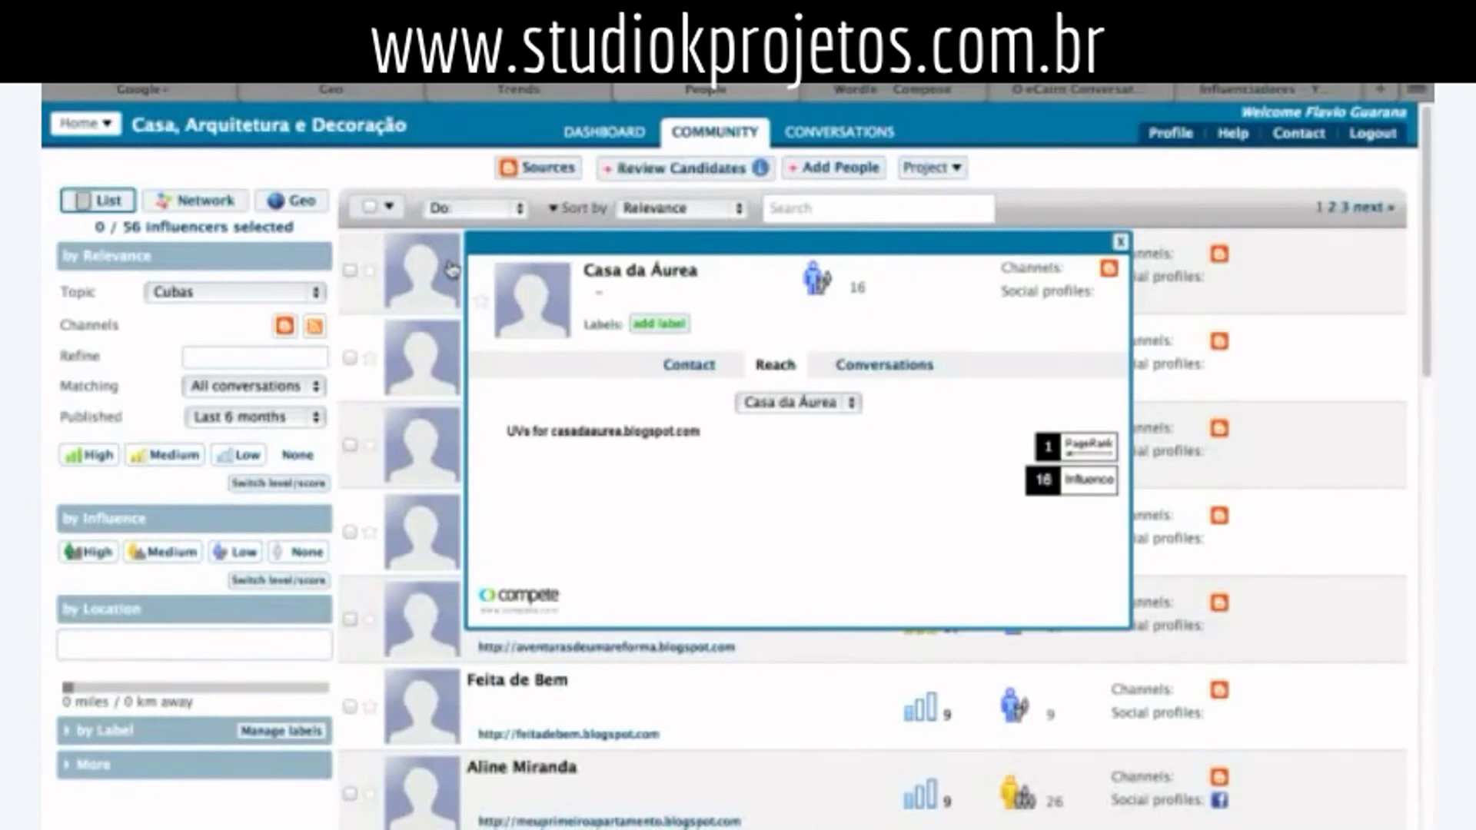
{"action": "left_click", "coordinate": [688, 369]}
{"action": "left_click", "coordinate": [879, 374]}
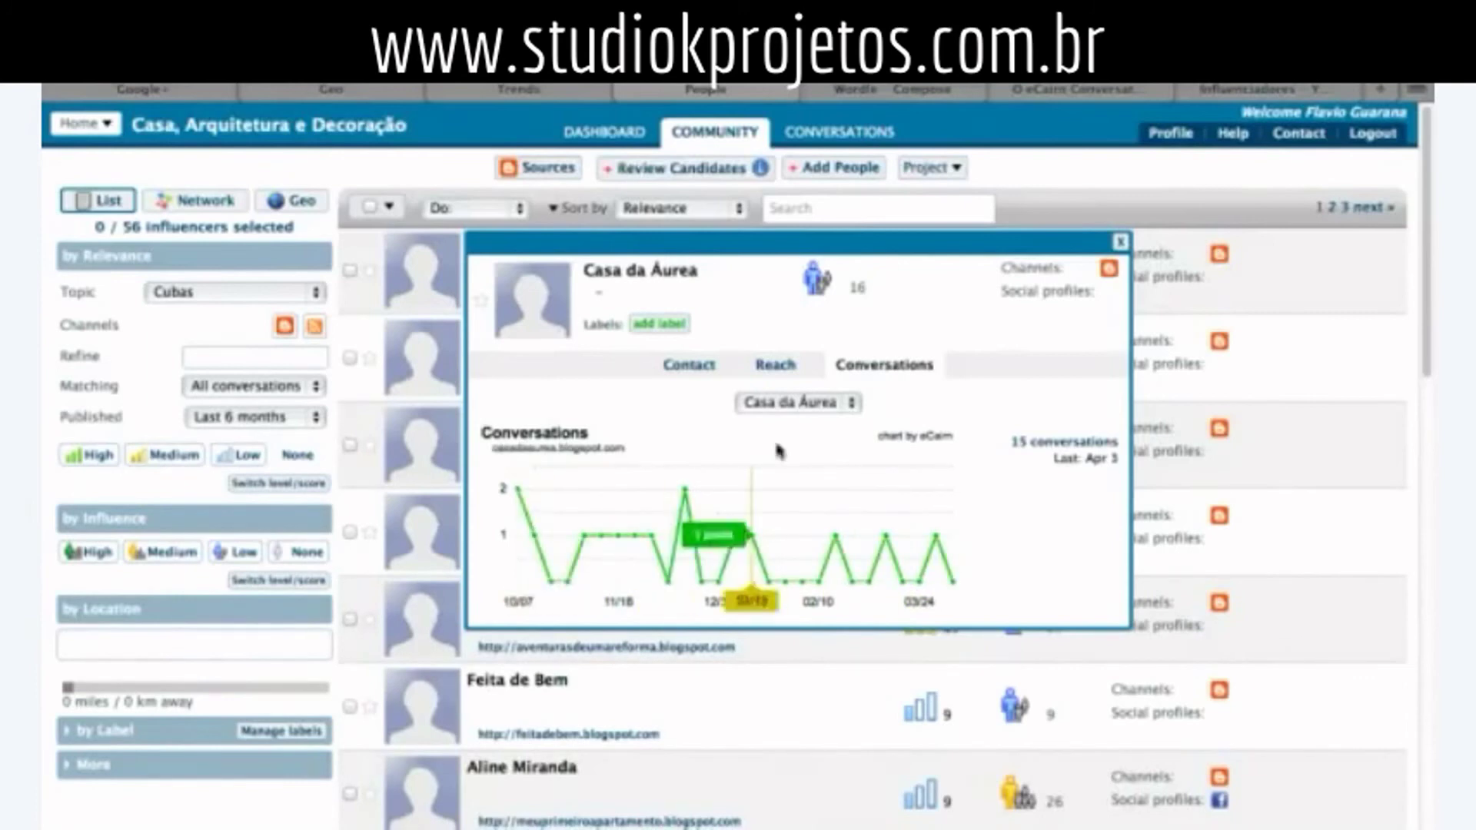
{"action": "left_click", "coordinate": [1117, 243]}
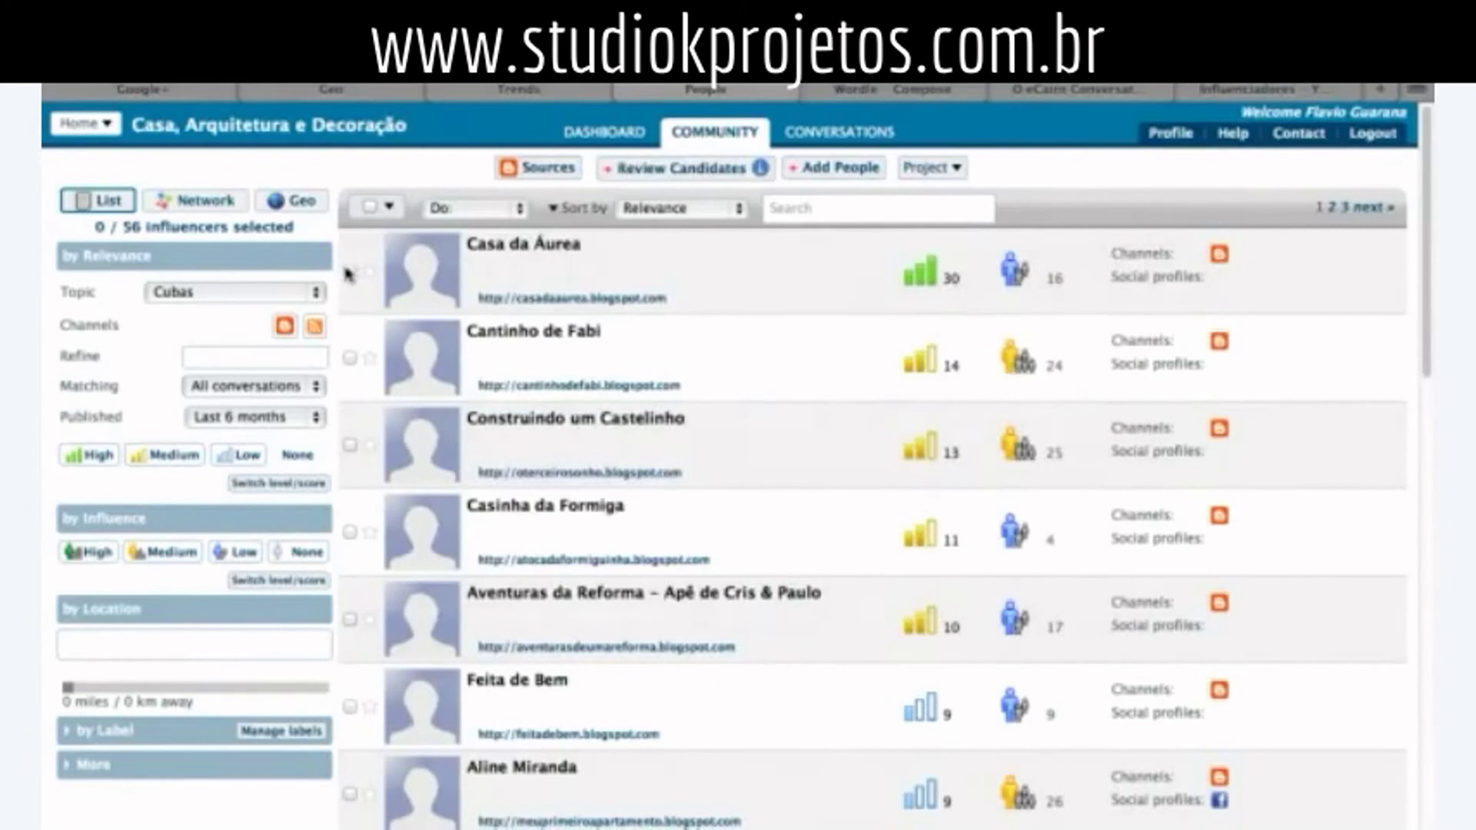
{"action": "left_click", "coordinate": [312, 208]}
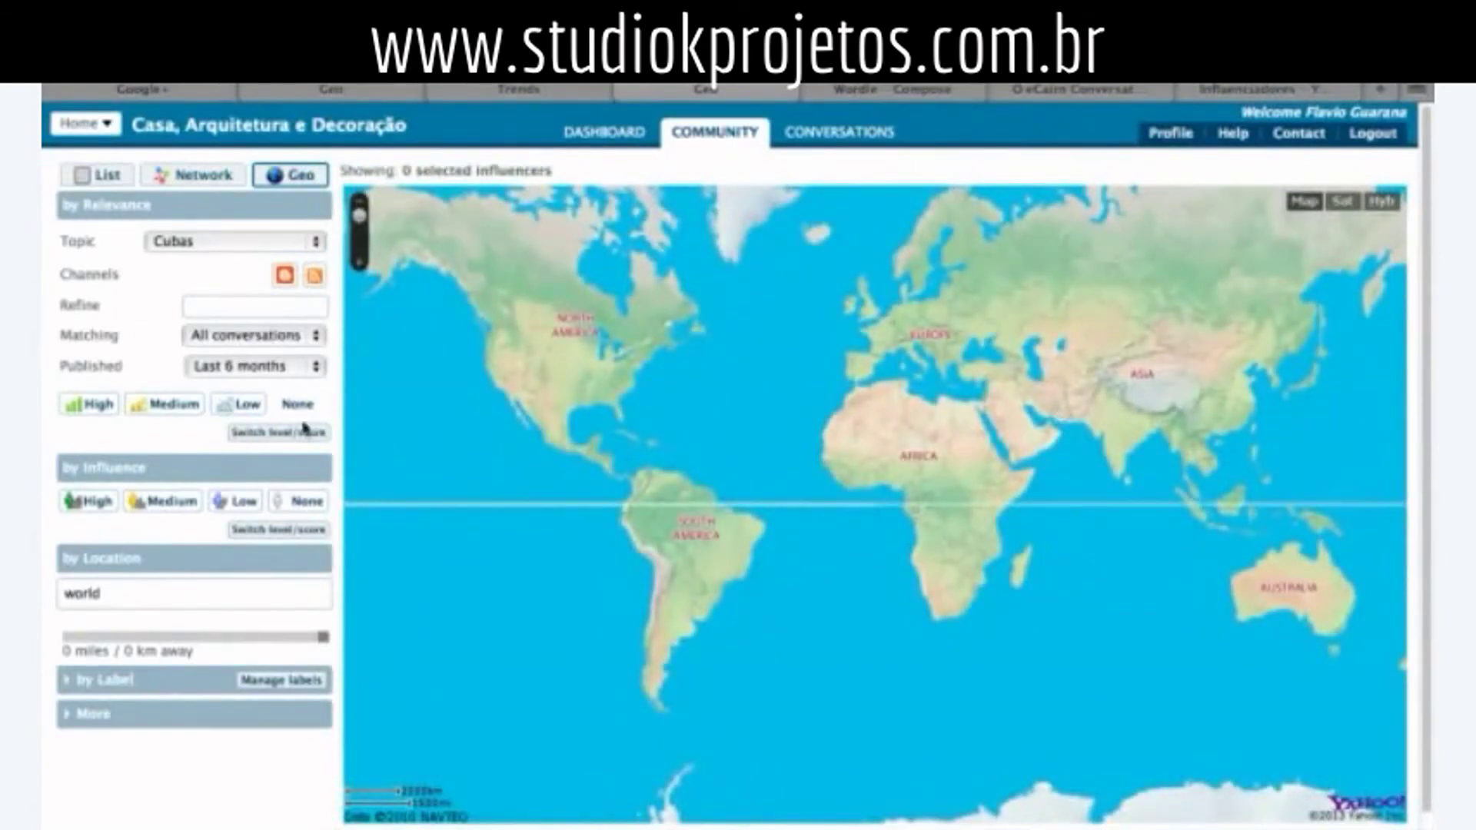
{"action": "left_click", "coordinate": [233, 308]}
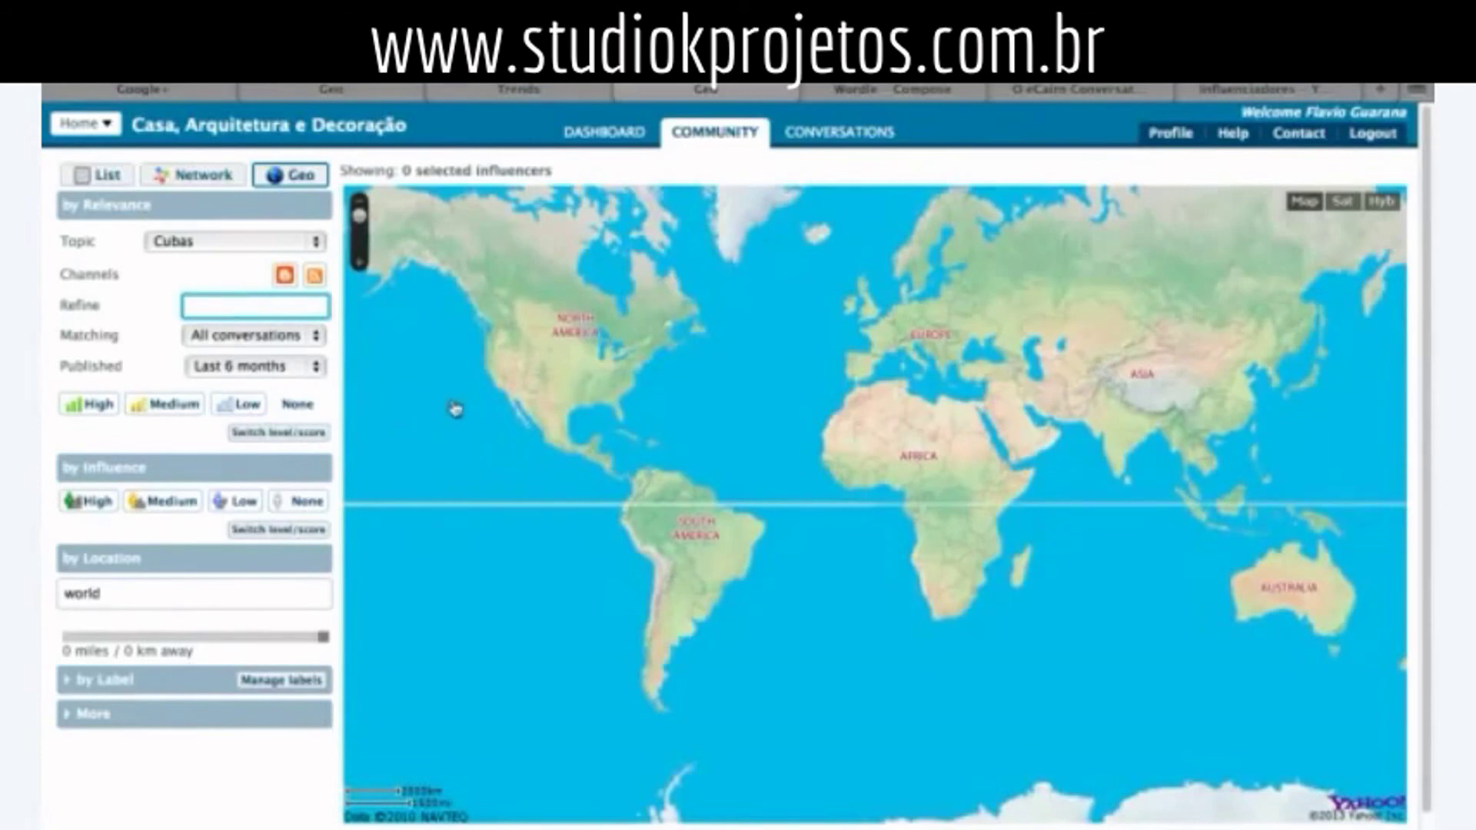
{"action": "left_click", "coordinate": [314, 242]}
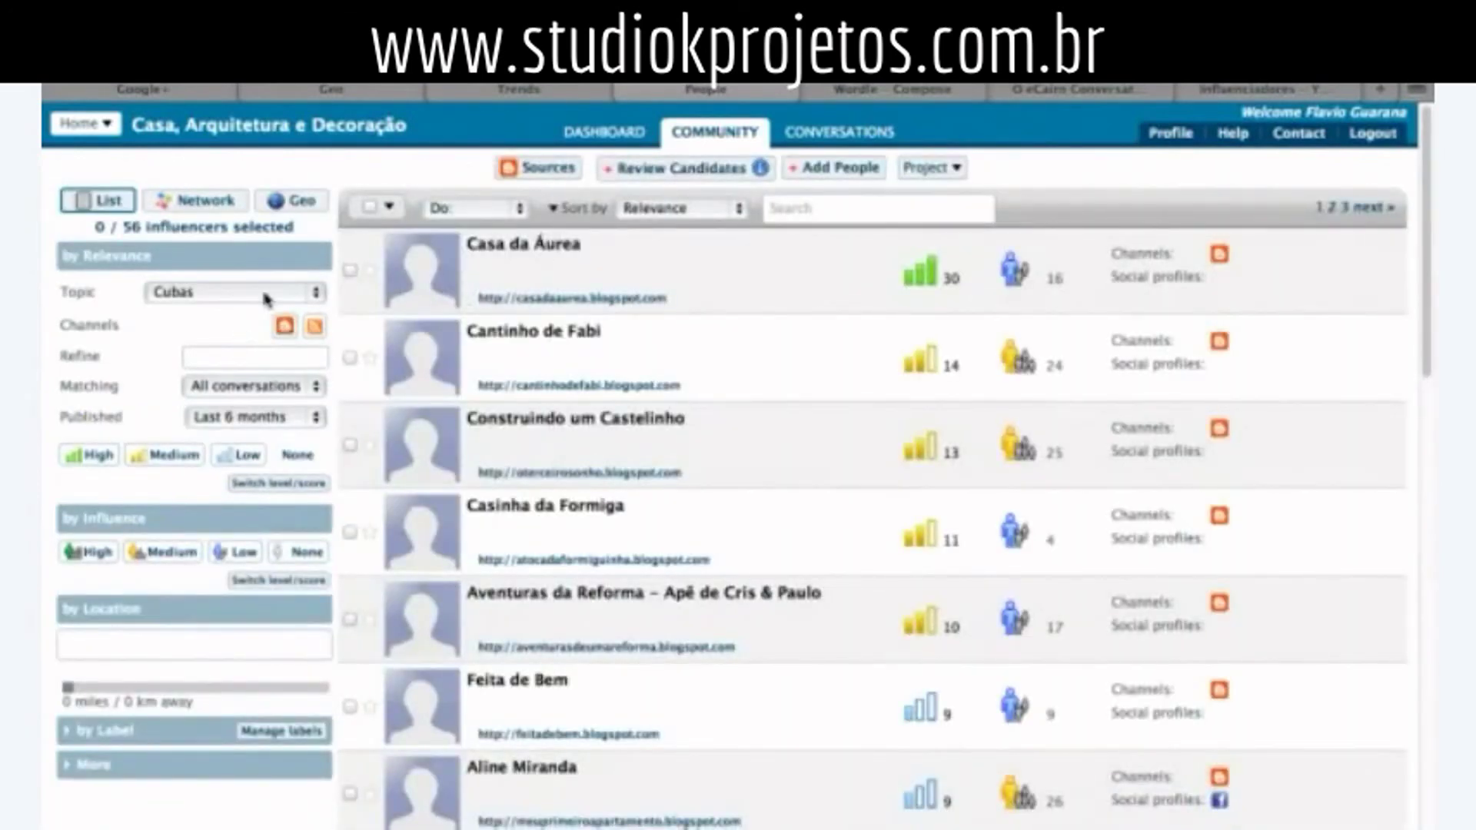
- Select all influencers on the page, show them on the geographic map and inspect the Brazil and Rio de Janeiro markers
{"action": "left_click", "coordinate": [370, 206]}
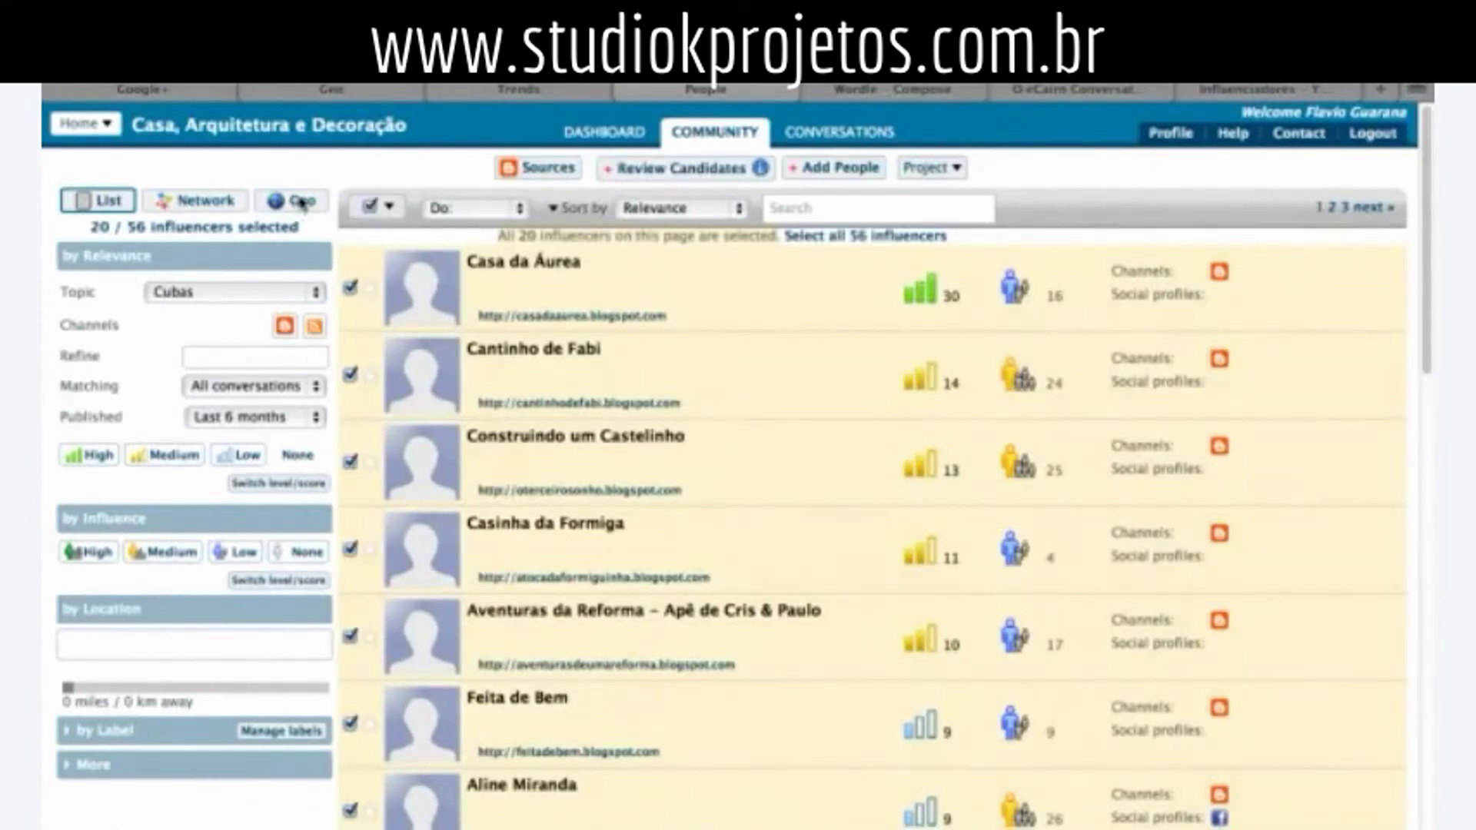
{"action": "left_click", "coordinate": [302, 202]}
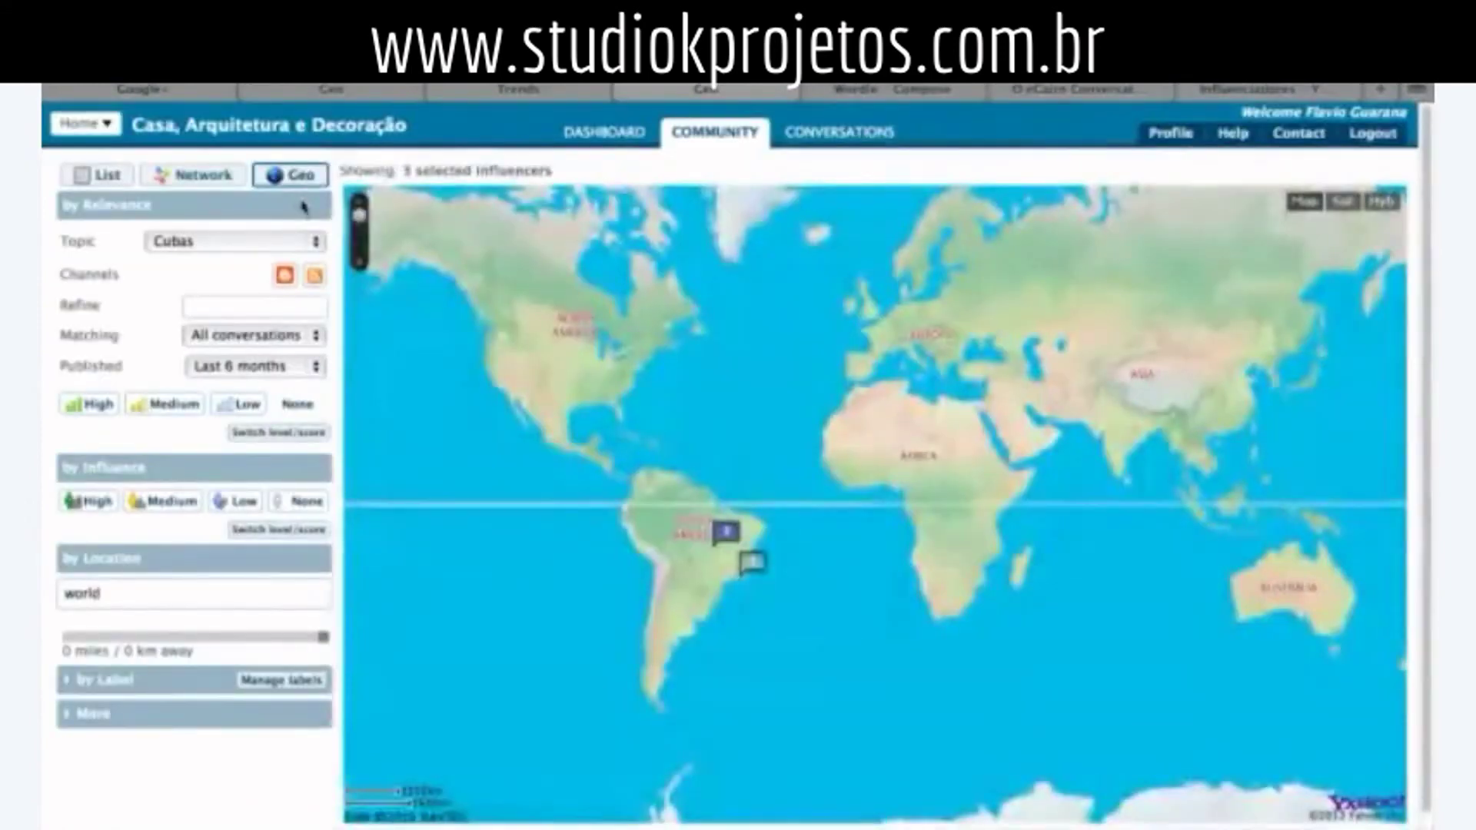
{"action": "left_click", "coordinate": [726, 531]}
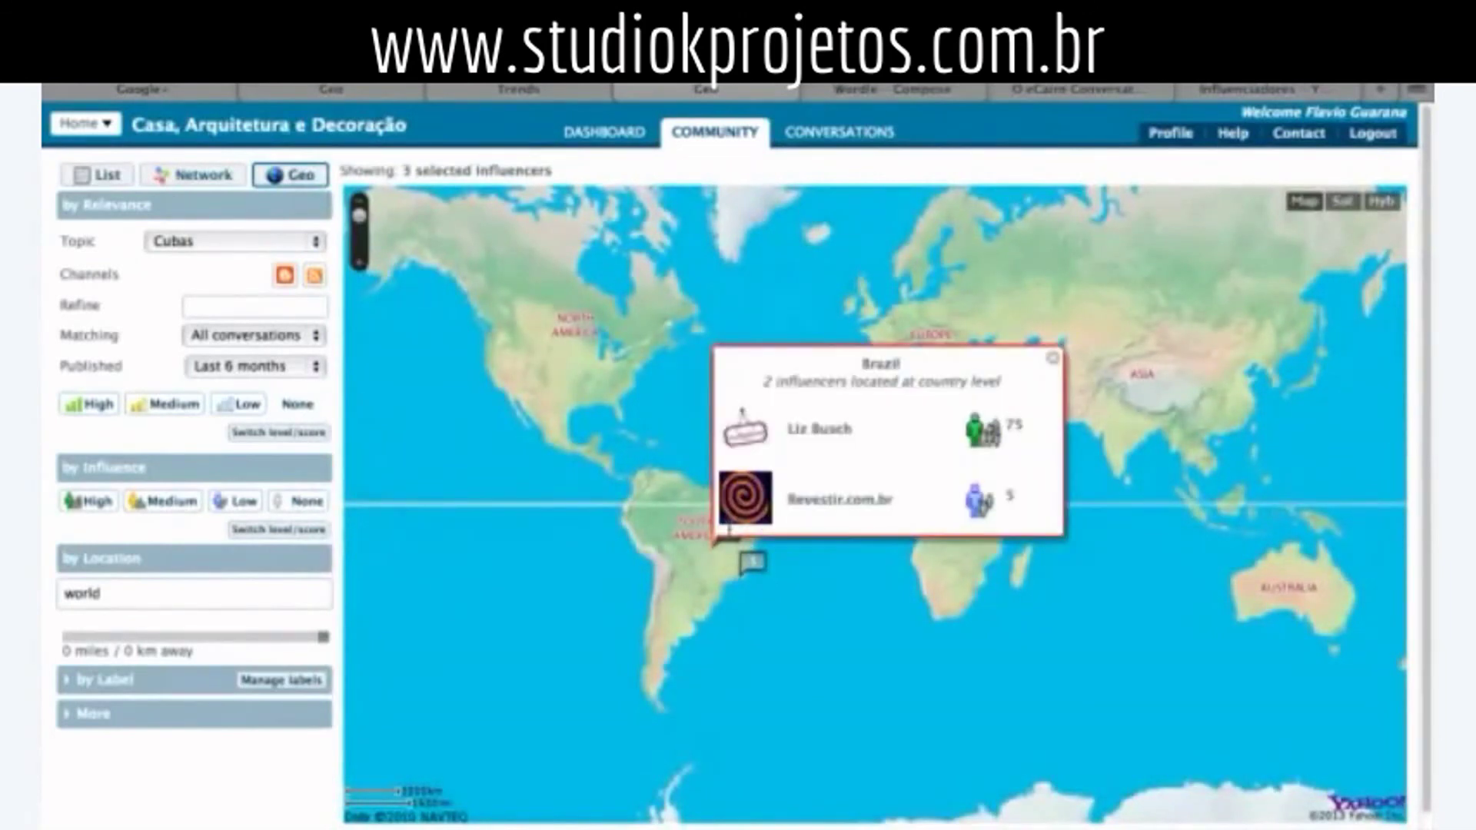
{"action": "left_click", "coordinate": [757, 565]}
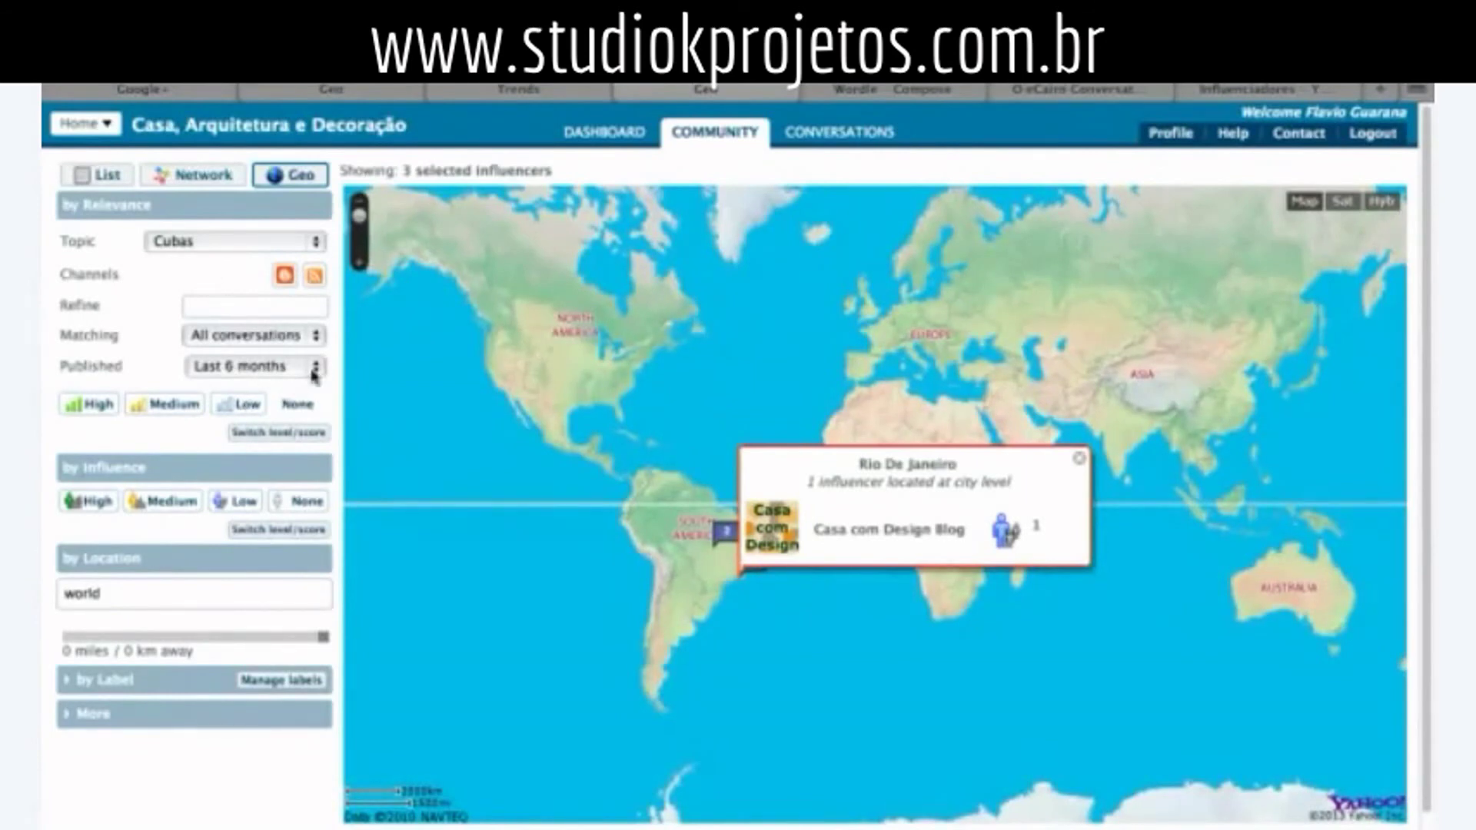
- Exclude medium-relevance influencers from the map while keeping the high and low relevance levels included
{"action": "left_click", "coordinate": [87, 405]}
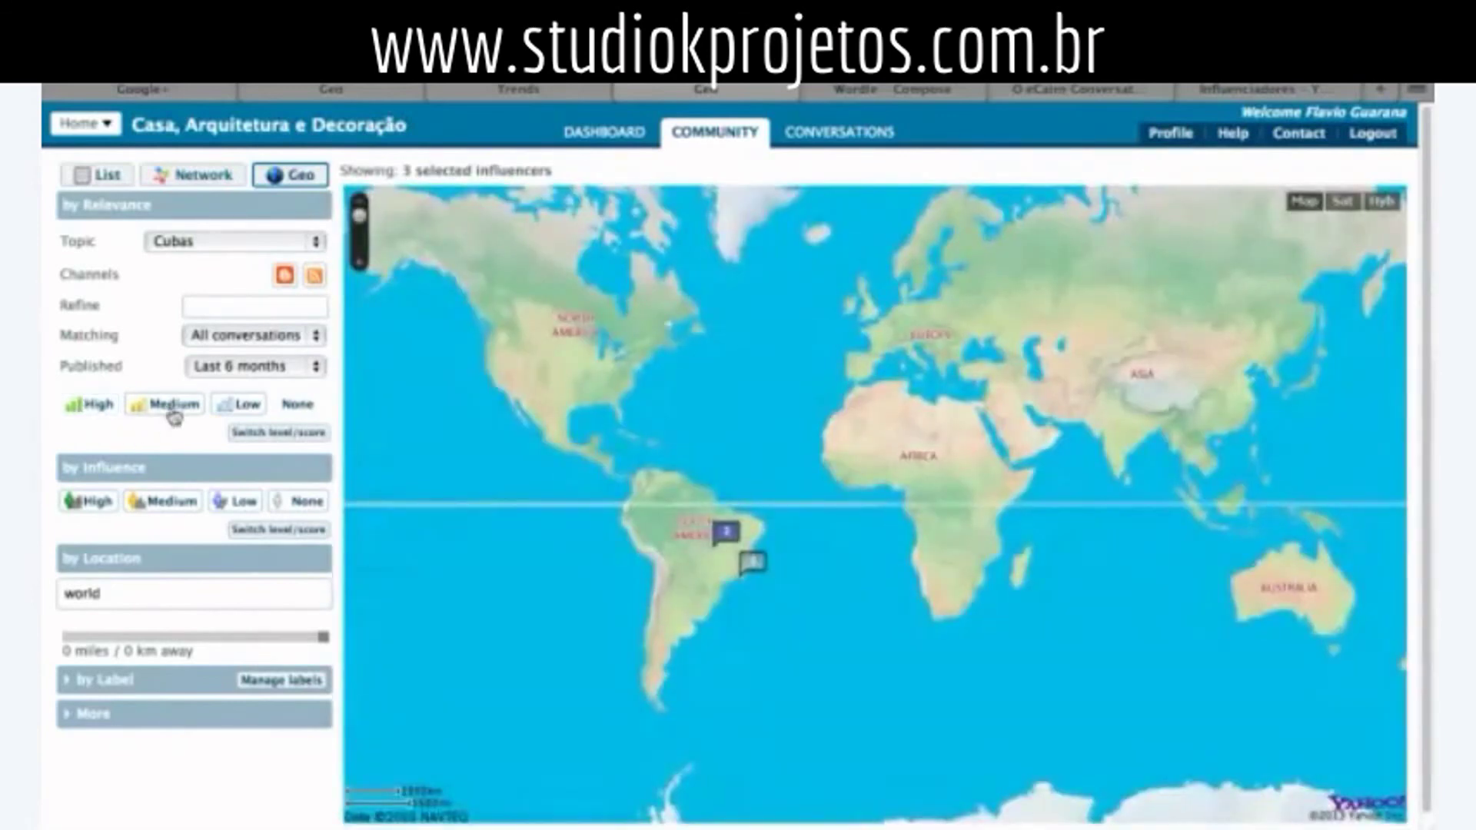
{"action": "left_click", "coordinate": [171, 406]}
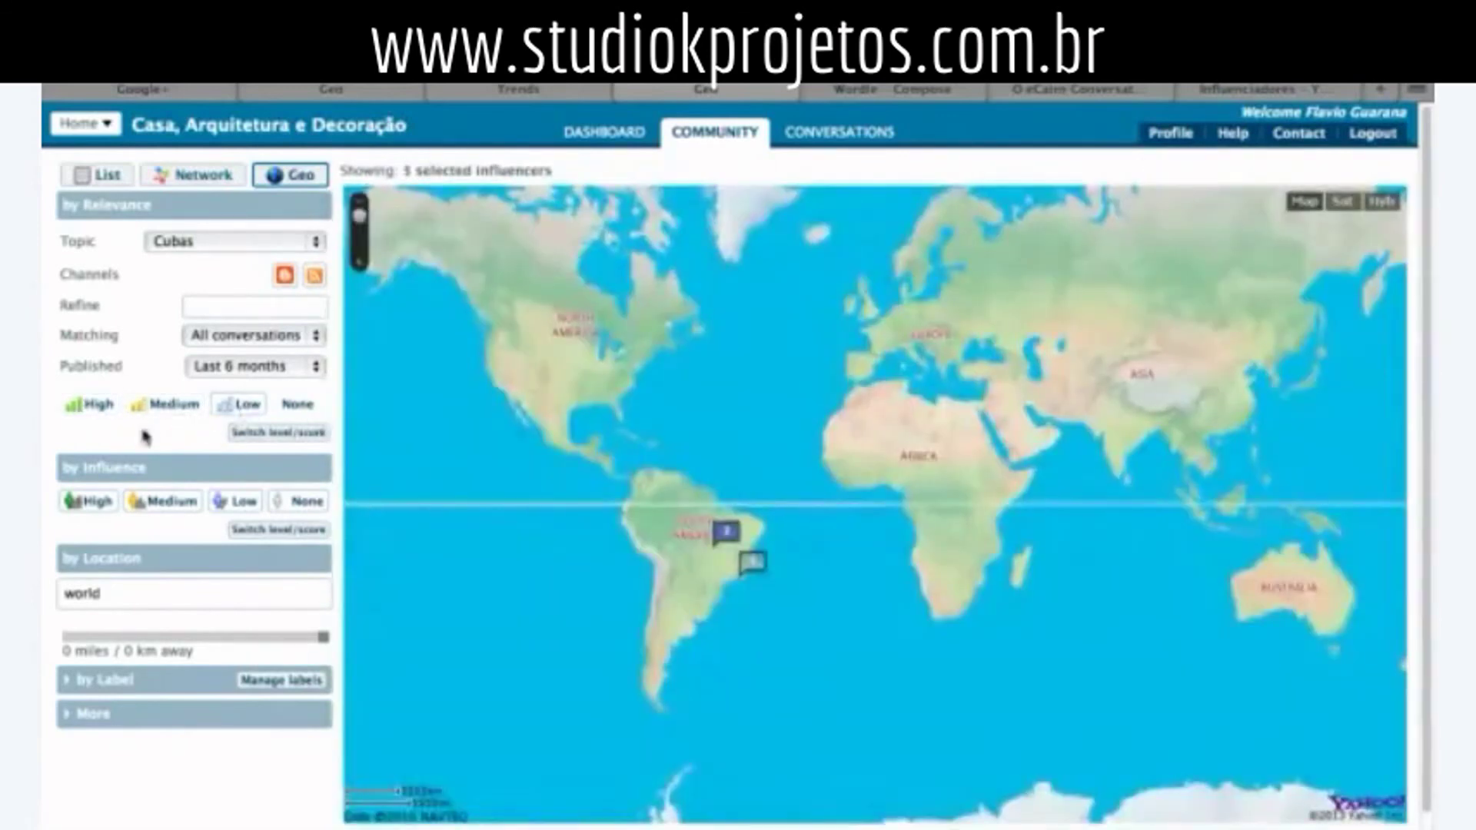
{"action": "left_click", "coordinate": [89, 404]}
- Inspect the influencer markers over South America and set the location filter to "brazil"
{"action": "left_click", "coordinate": [359, 267]}
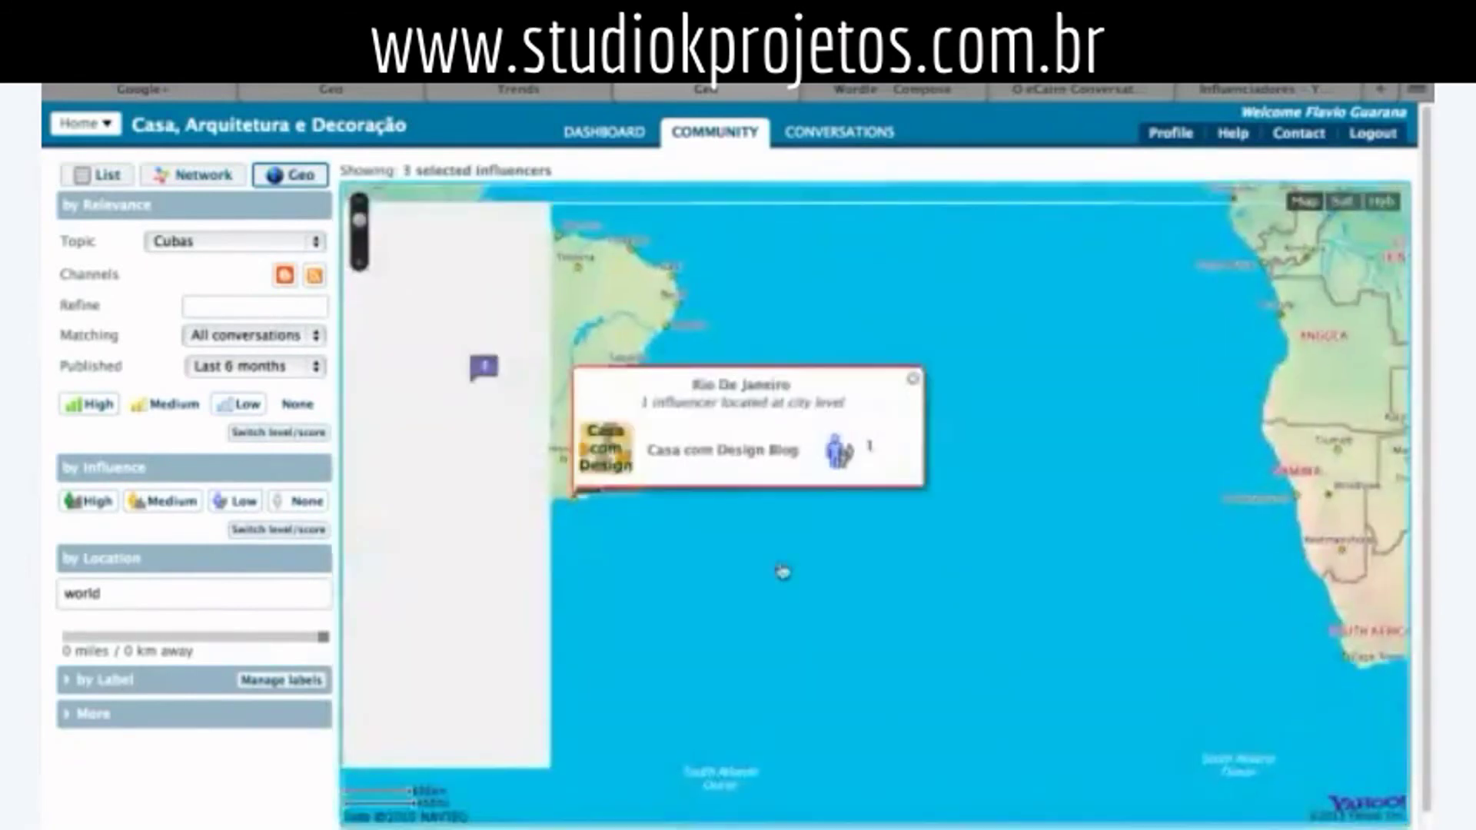
{"action": "left_click_drag", "start_coordinate": [765, 604], "coordinate": [999, 576]}
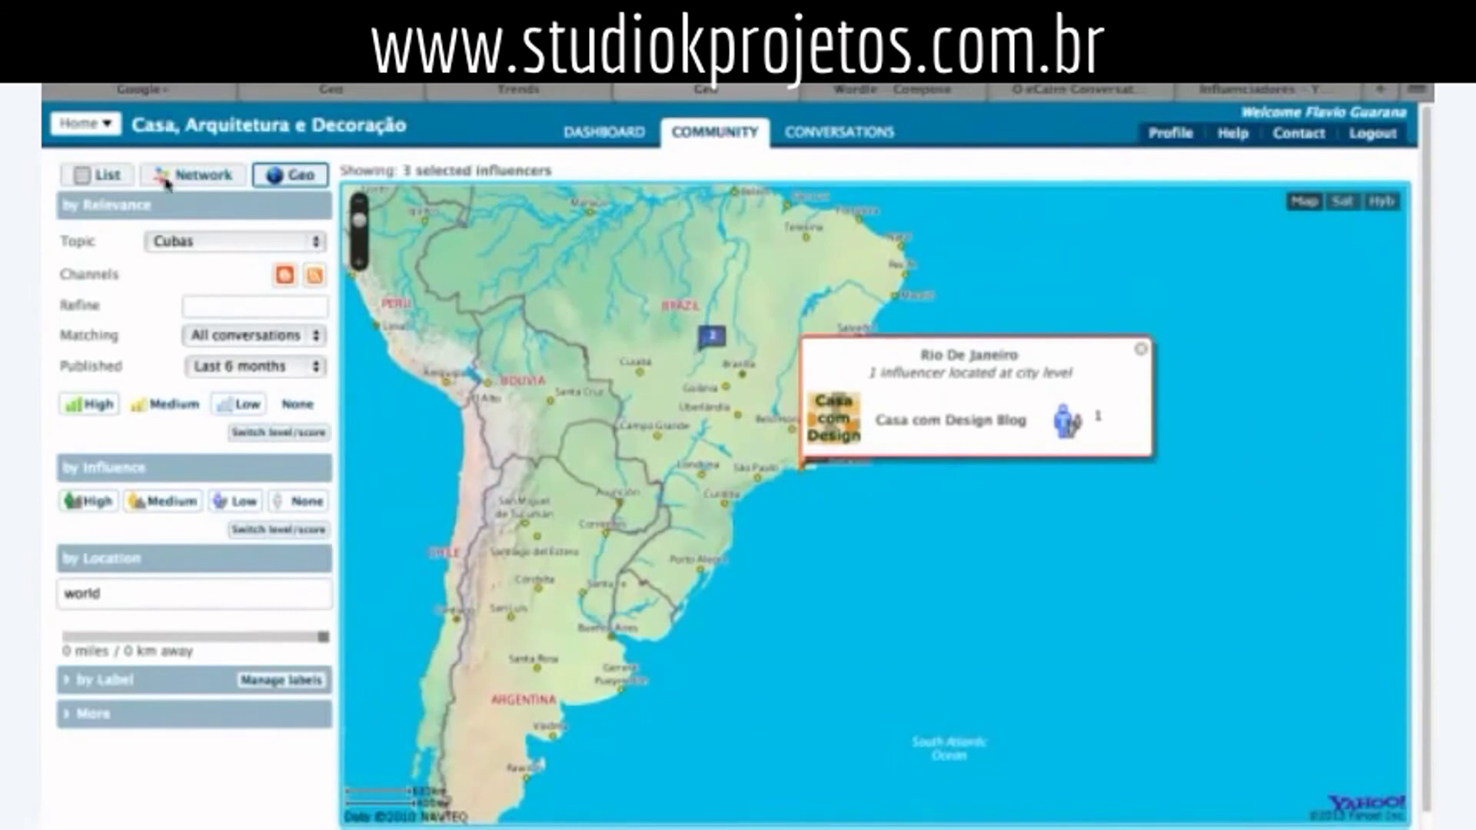
{"action": "left_click", "coordinate": [123, 594]}
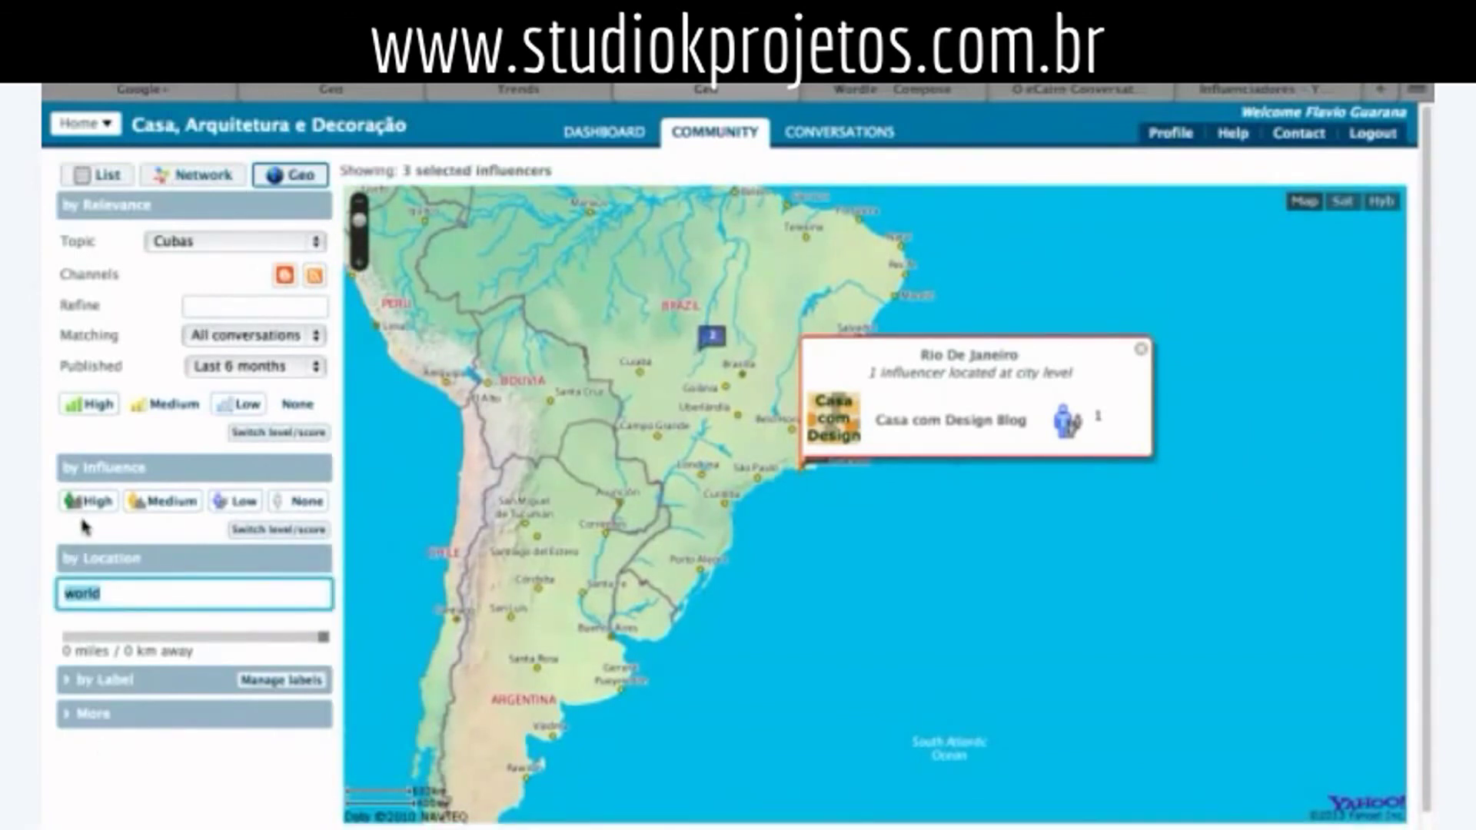
{"action": "type", "text": "brazil"}
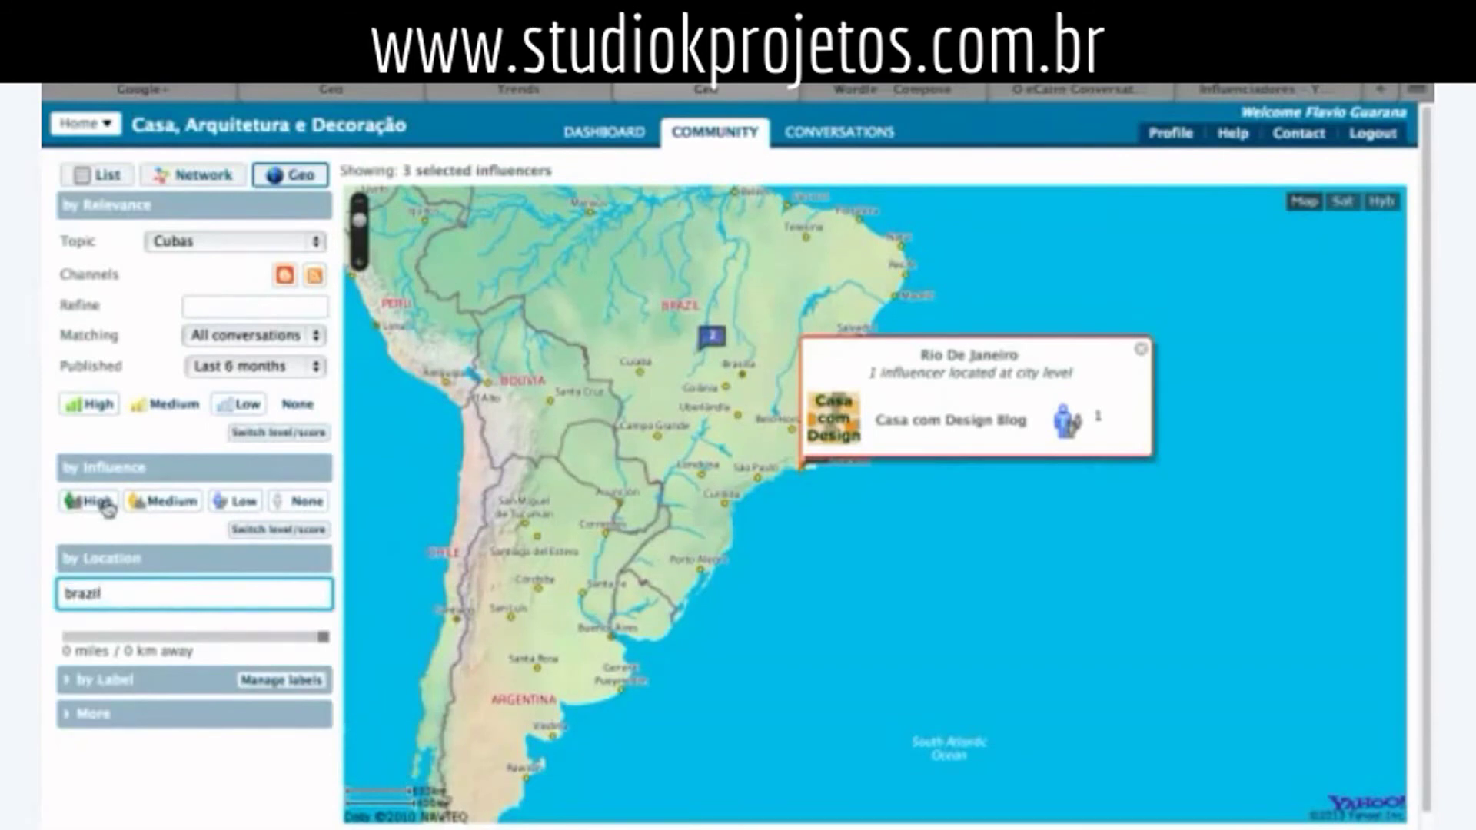
{"action": "key", "text": "Return"}
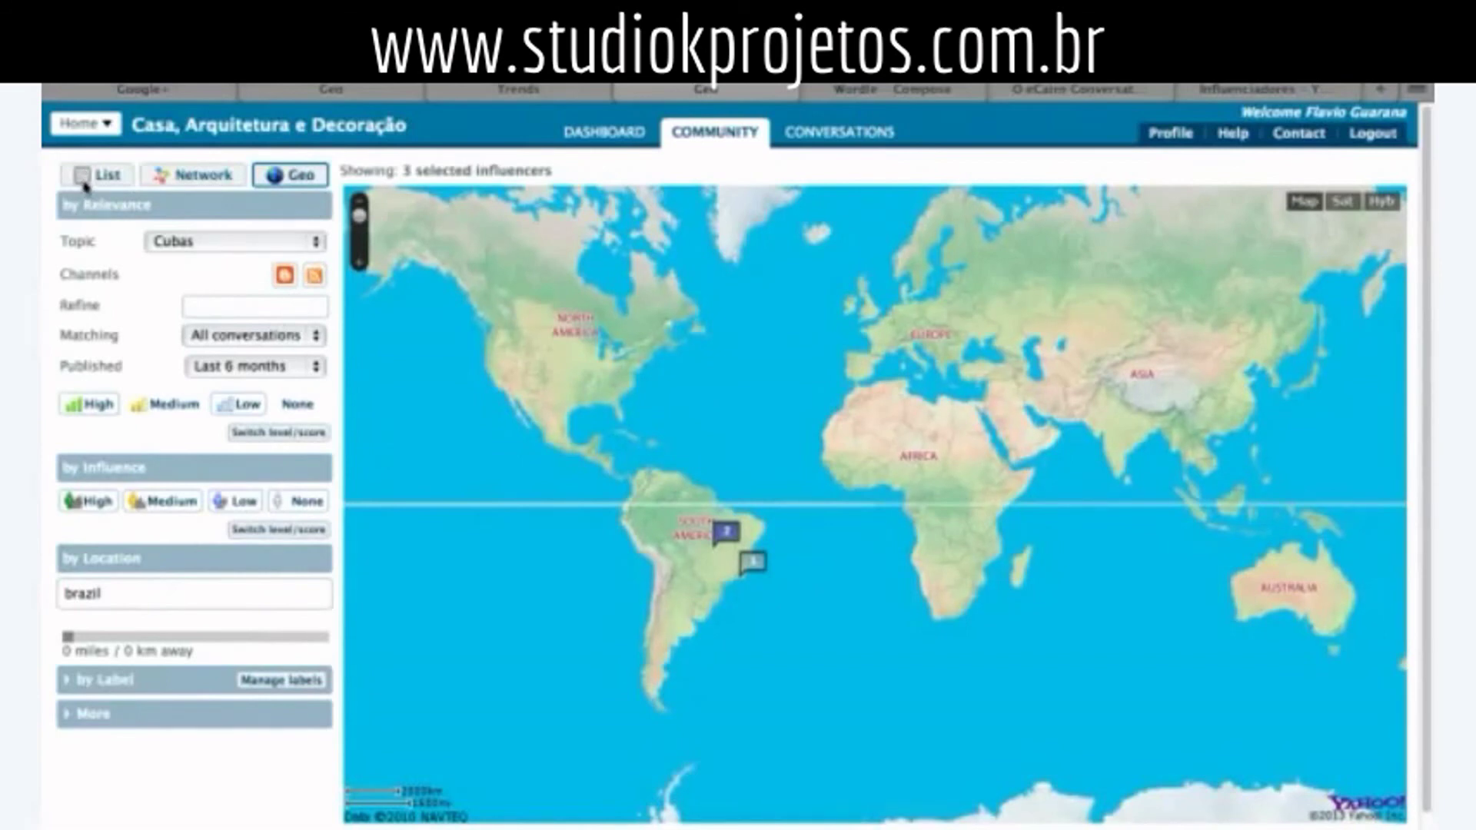
- Return to the influencer list and view the conversation chart in the Casa da Áurea profile
{"action": "left_click", "coordinate": [109, 180]}
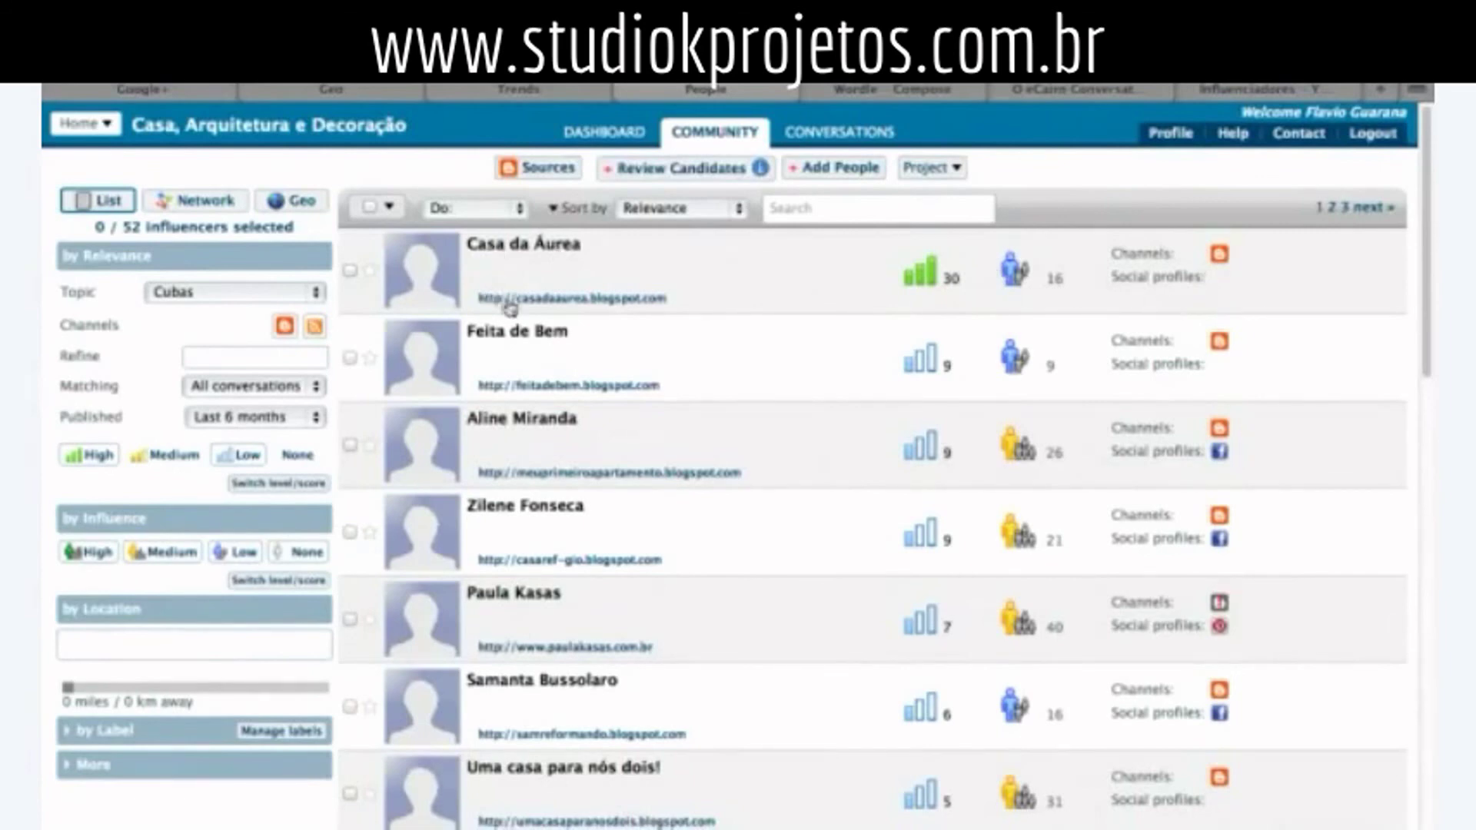
{"action": "left_click", "coordinate": [436, 303]}
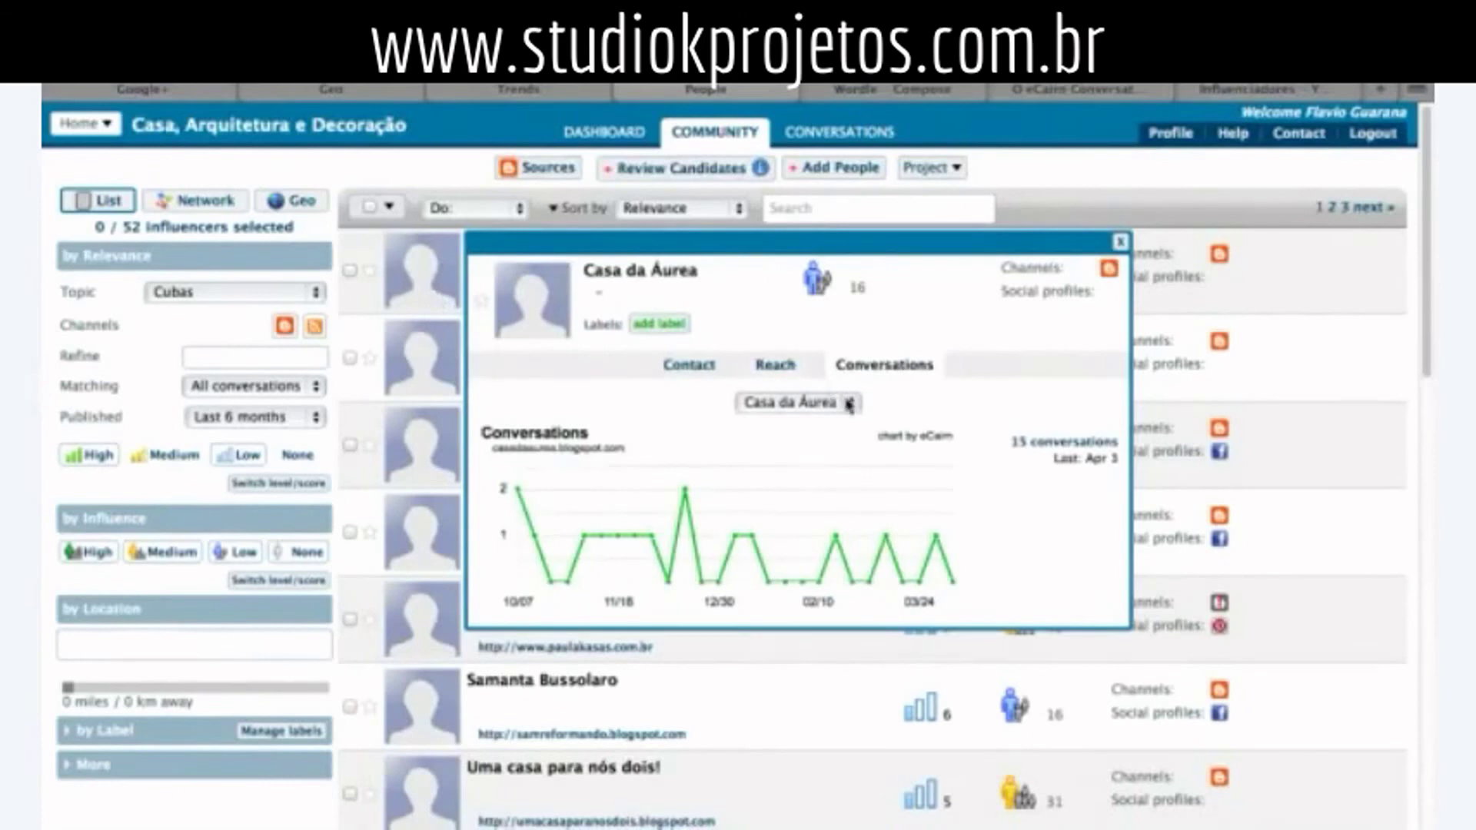
- View the reach and contact details of Casa da Áurea and the contact details of the Meu primeiro Apartamento blogger
{"action": "left_click", "coordinate": [773, 368]}
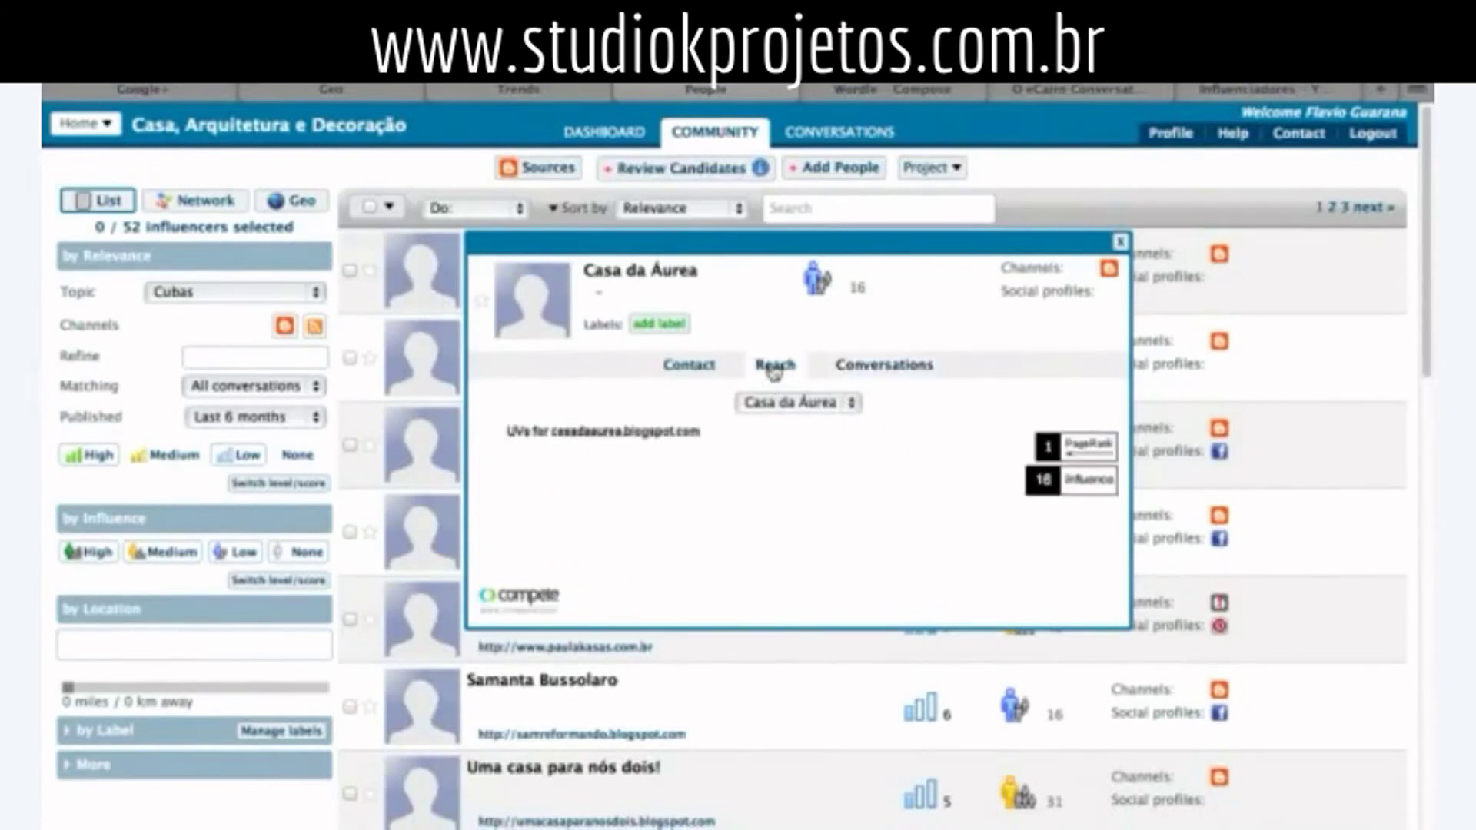
{"action": "left_click", "coordinate": [696, 368]}
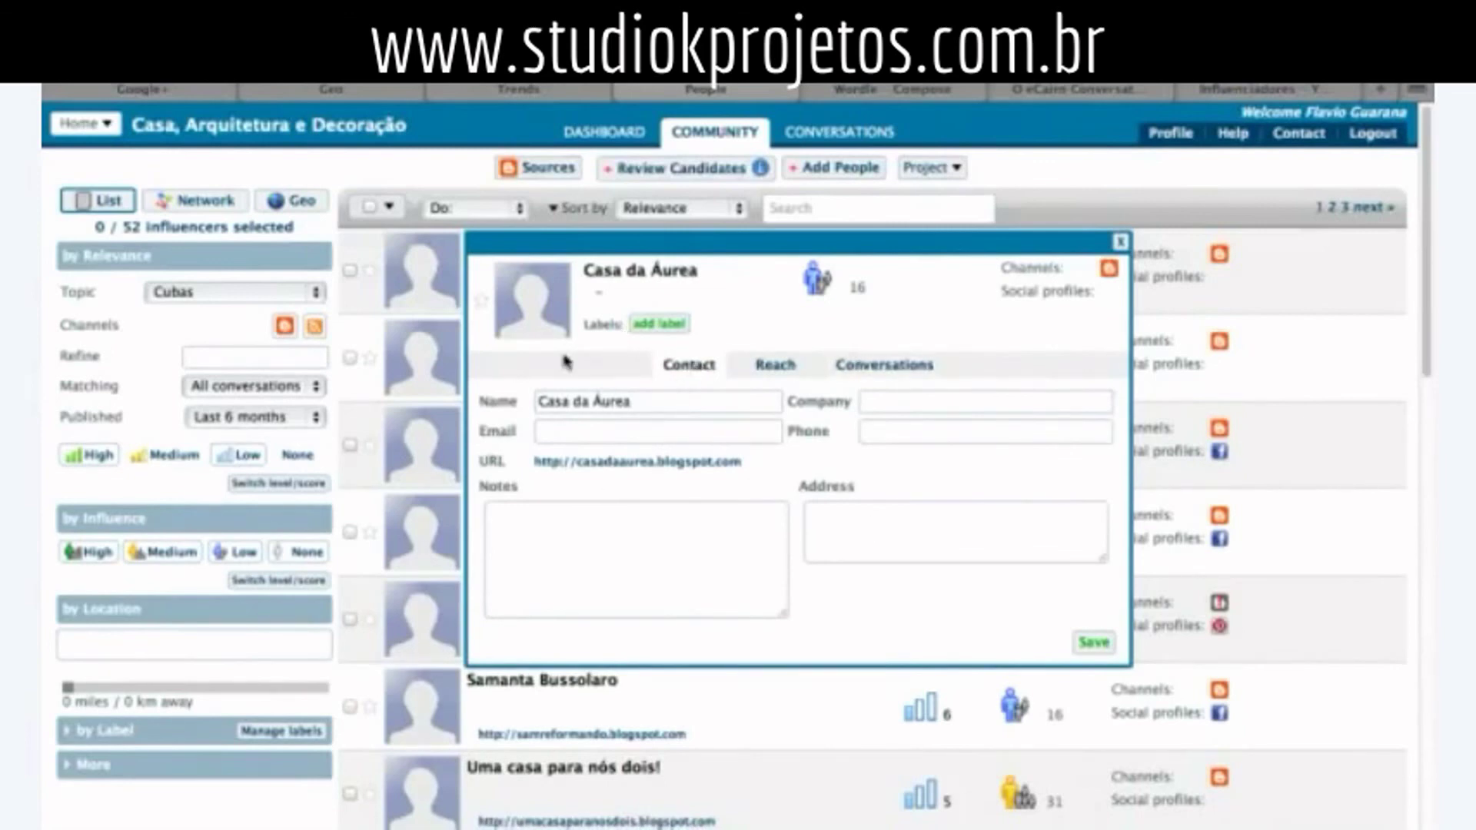
{"action": "left_click", "coordinate": [445, 301]}
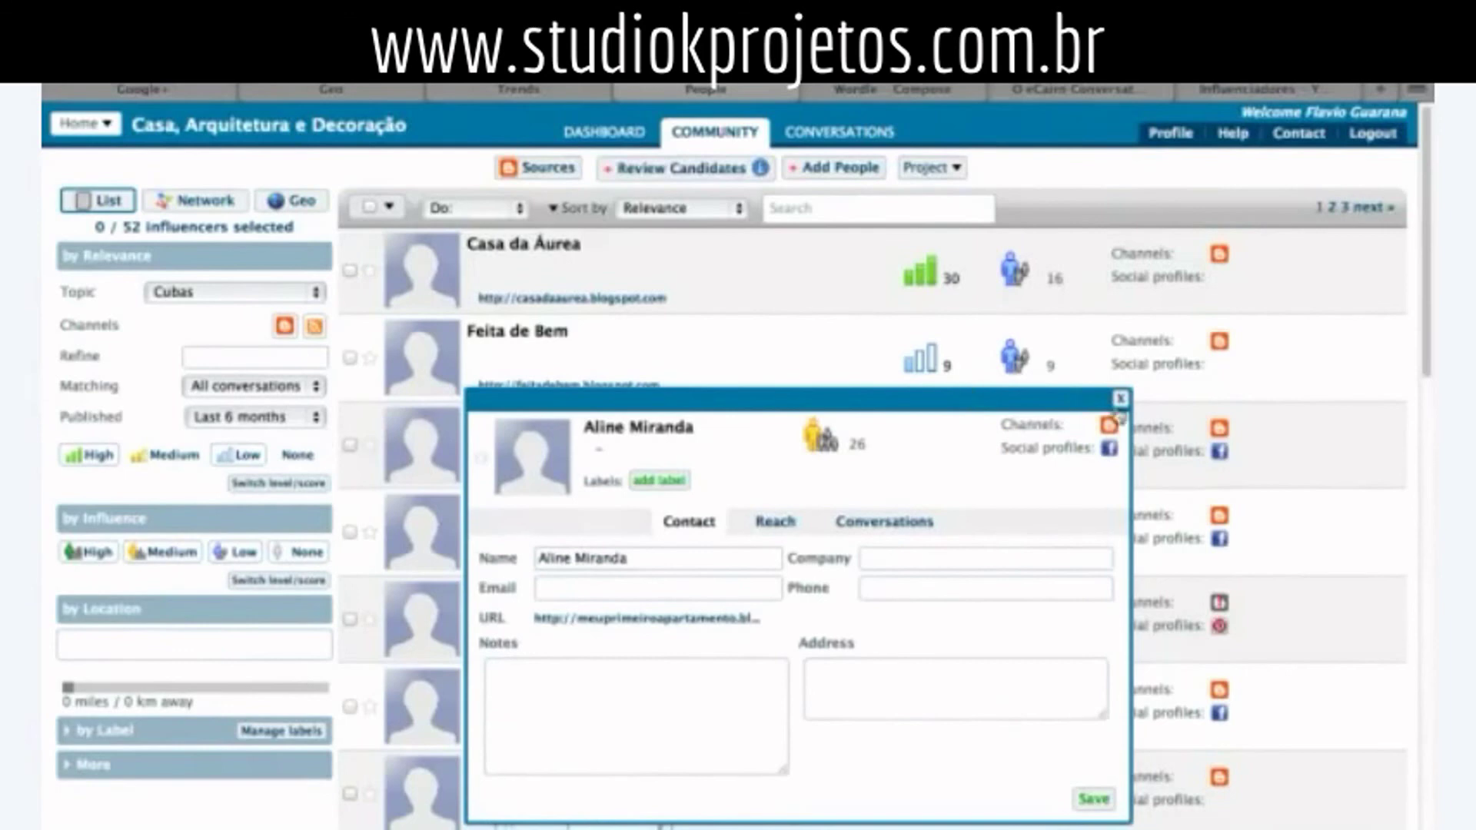
{"action": "left_click", "coordinate": [1120, 399]}
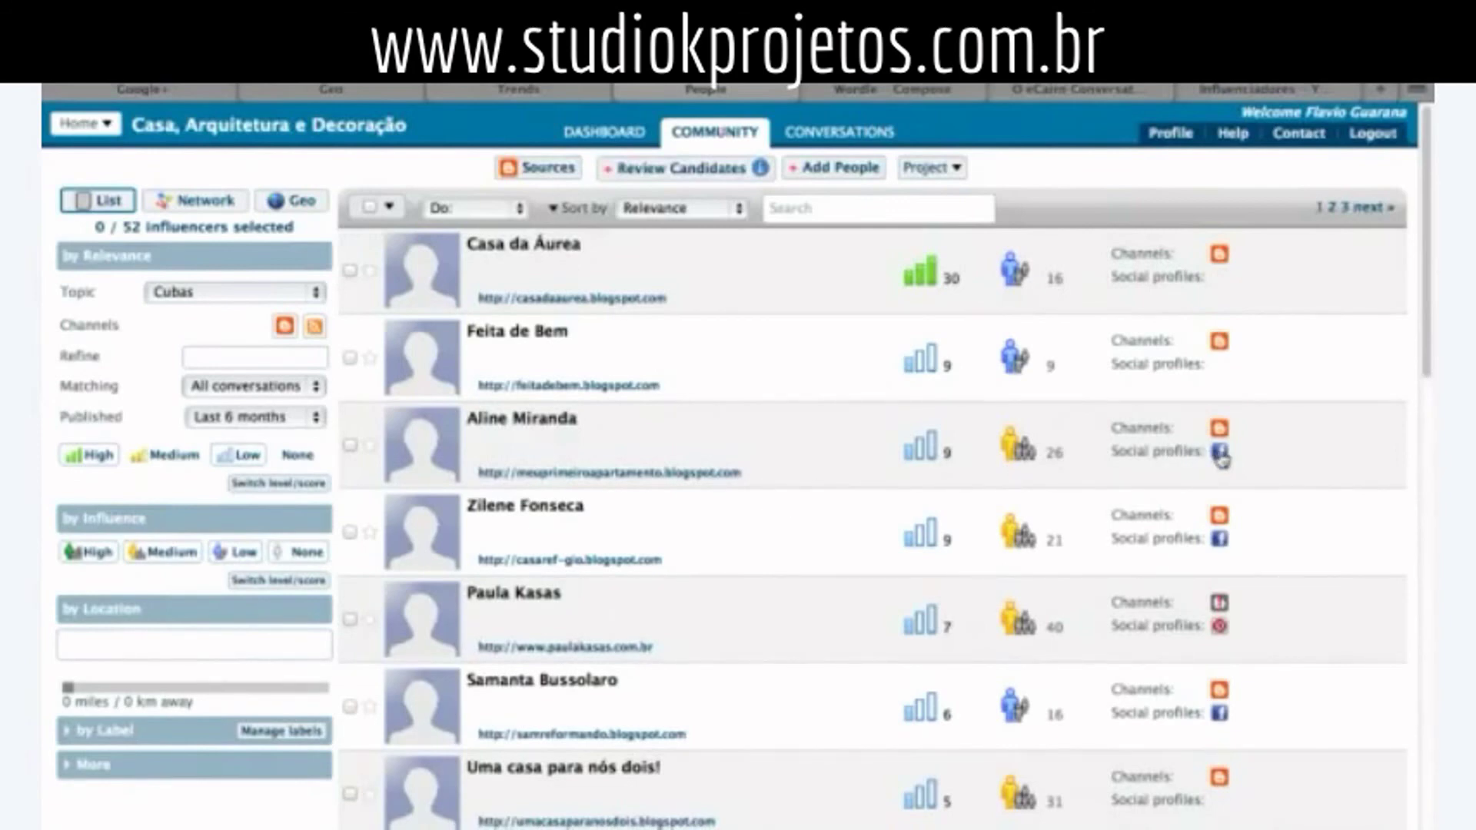
- Review the contact, reach and conversation details in the Meu primeiro Apartamento blogger's profile and close it
{"action": "left_click", "coordinate": [421, 465]}
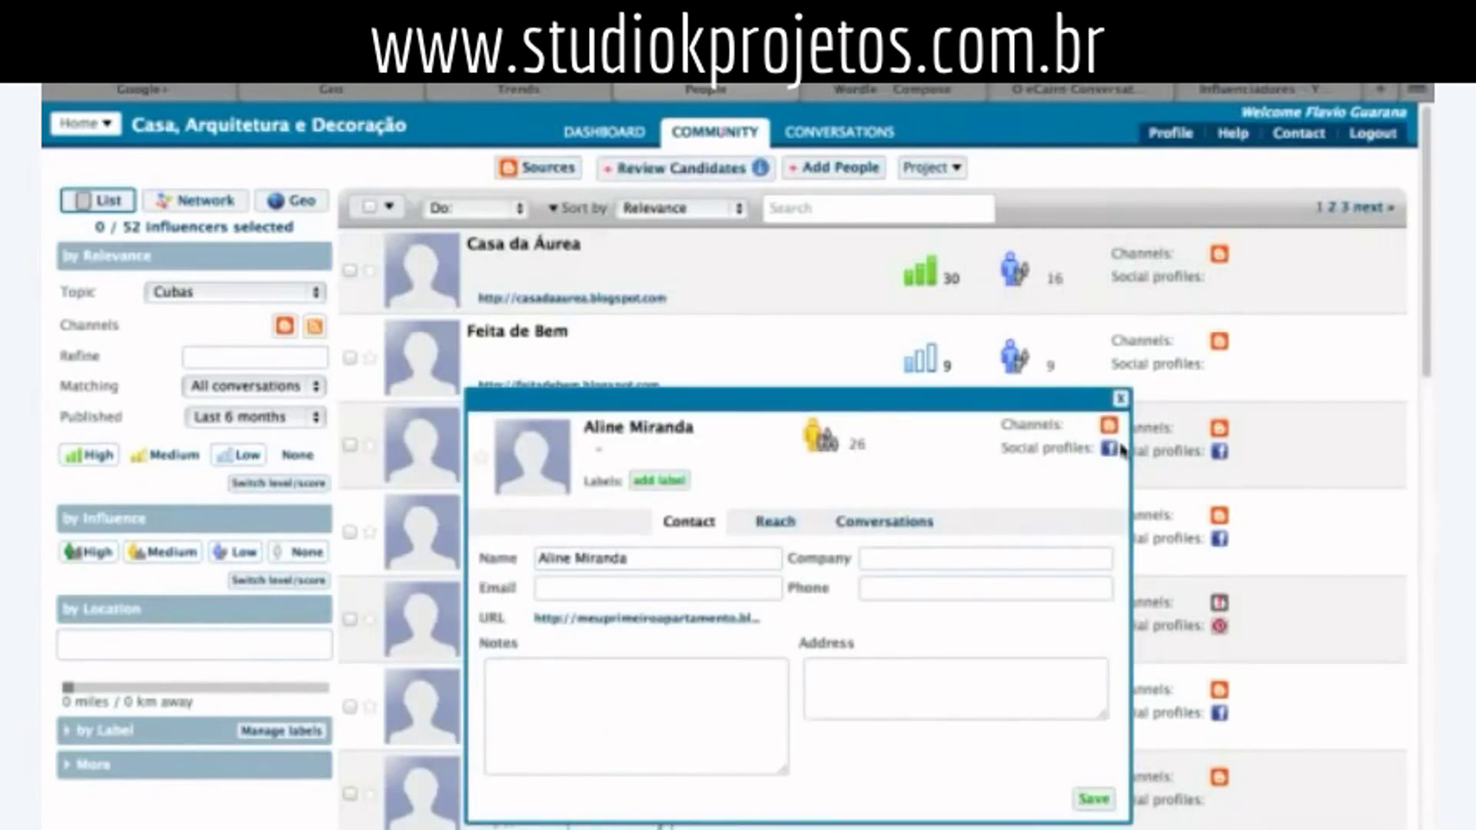
{"action": "left_click", "coordinate": [780, 522]}
{"action": "left_click", "coordinate": [848, 520]}
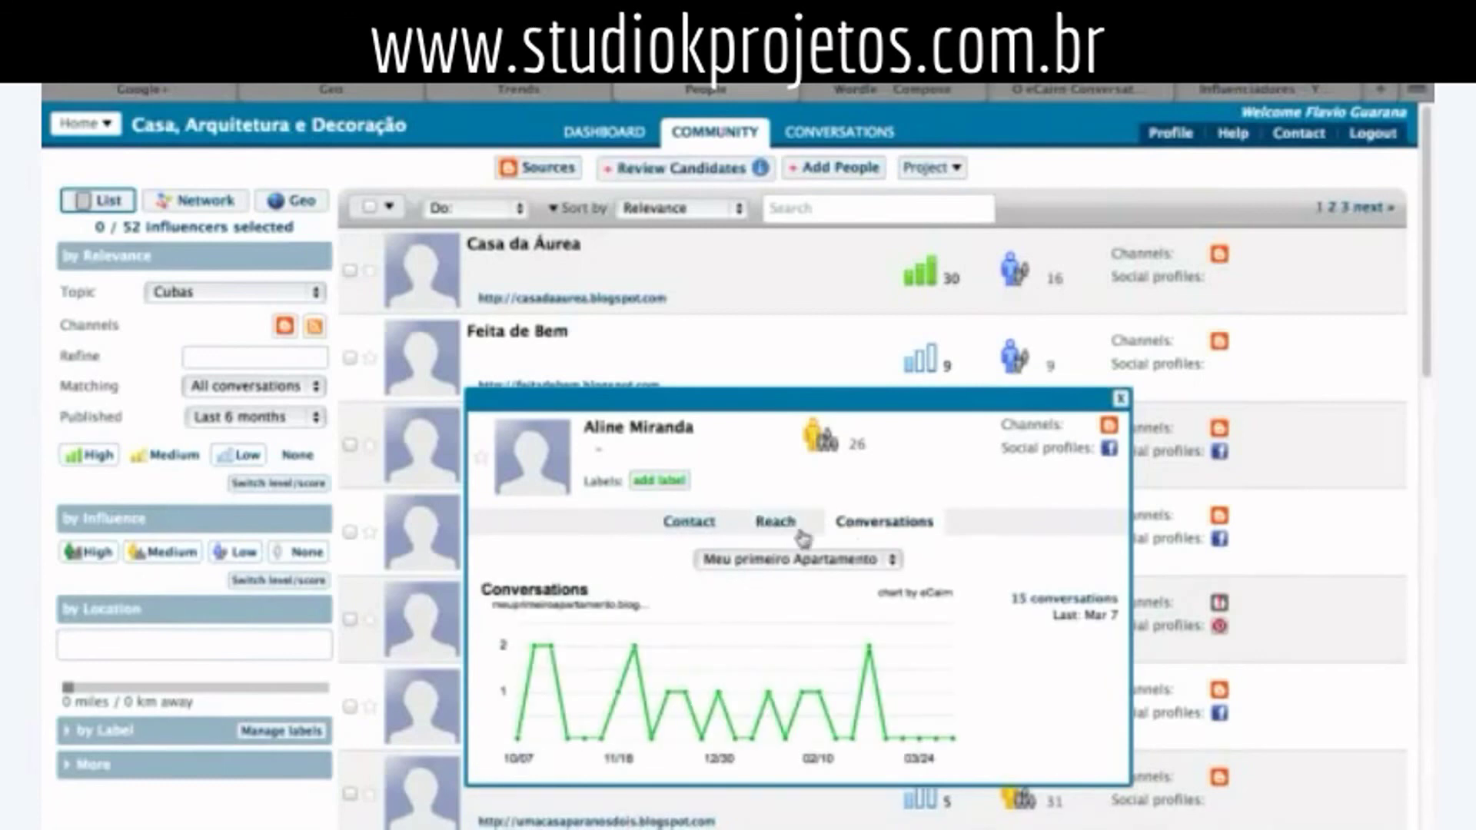
{"action": "left_click", "coordinate": [700, 528]}
{"action": "left_click", "coordinate": [792, 523]}
{"action": "left_click", "coordinate": [883, 525]}
{"action": "left_click", "coordinate": [1120, 398]}
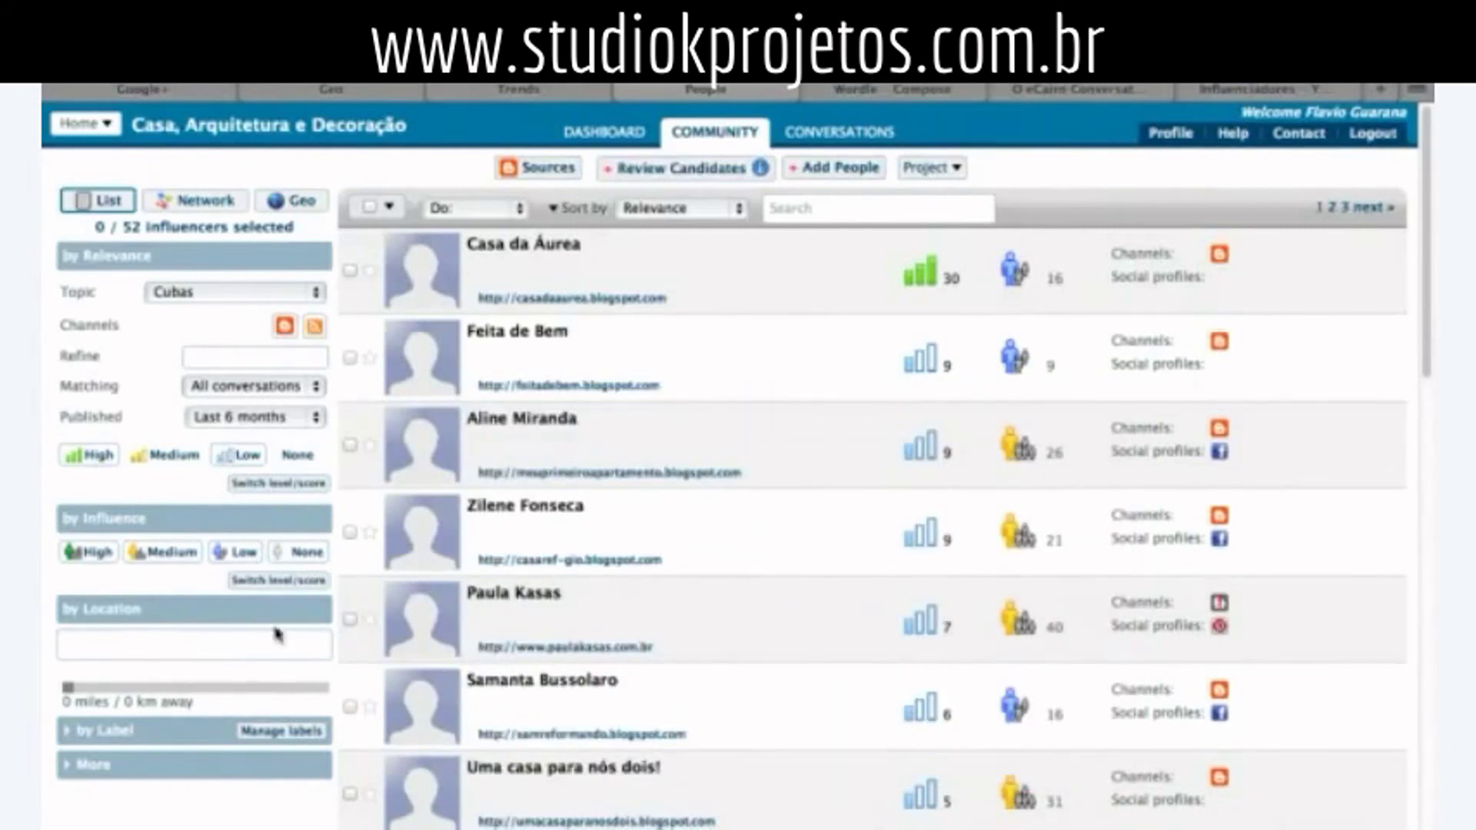
{"action": "scroll", "coordinate": [142, 581], "scroll_direction": "down", "scroll_amount": 1}
{"action": "scroll", "coordinate": [142, 580], "scroll_direction": "down", "scroll_amount": 5}
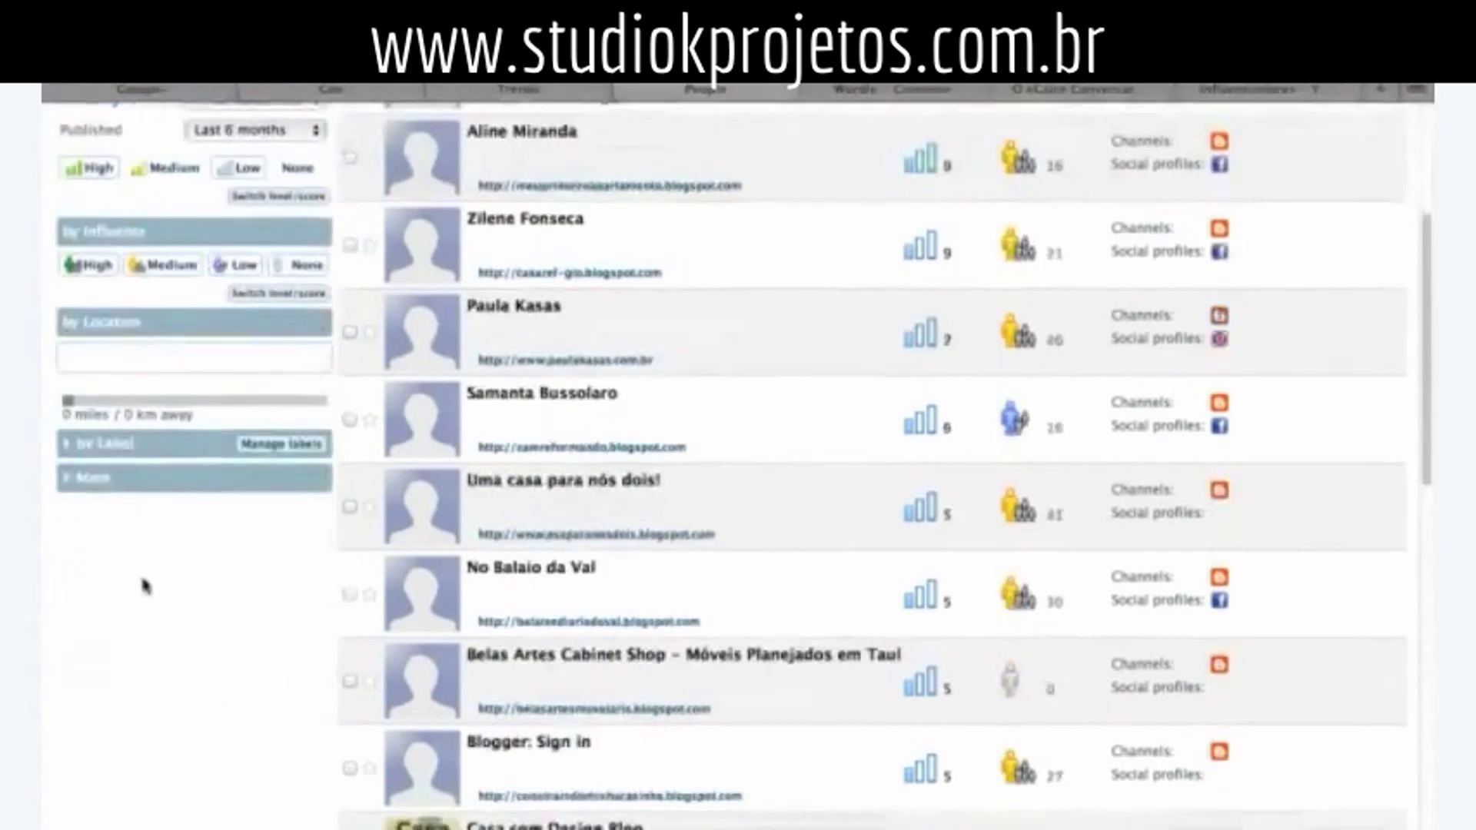
{"action": "scroll", "coordinate": [586, 438], "scroll_direction": "up", "scroll_amount": 5}
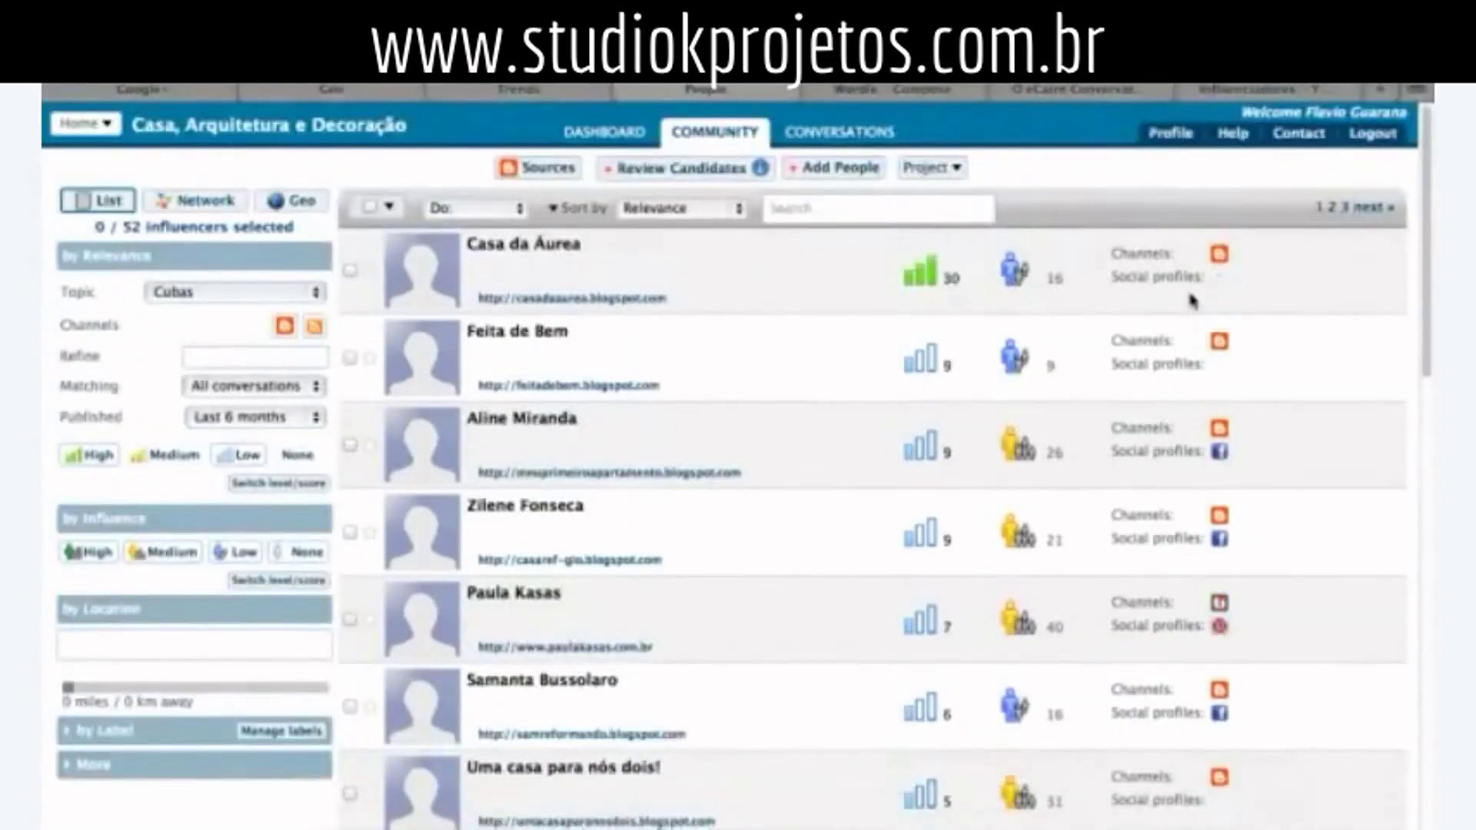